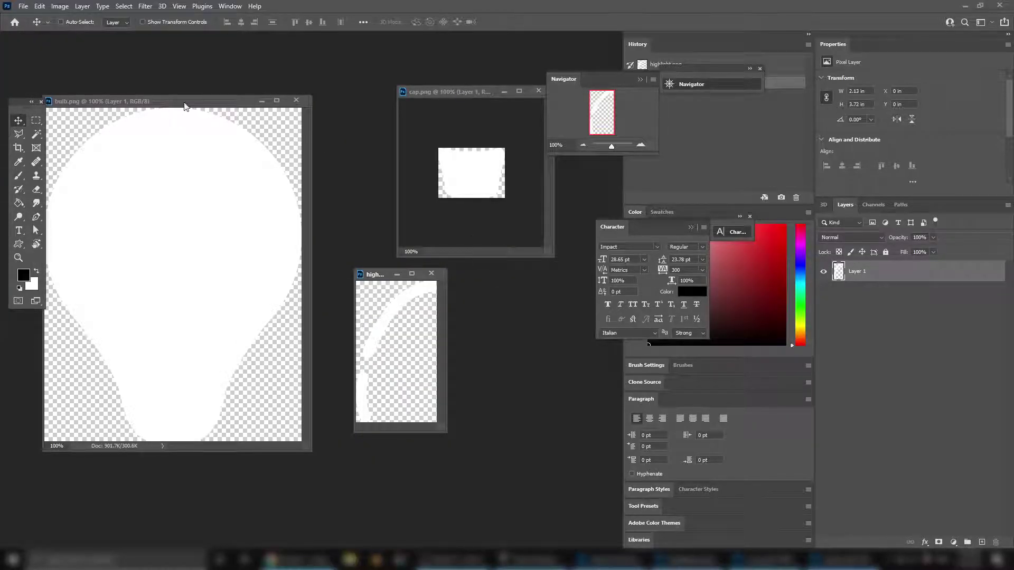
# Arrange the bulb.png, cap.png and highlight.png image windows beside each other and examine the three light bulb parts
pyautogui.moveTo(172, 102); pyautogui.dragTo(206, 75)
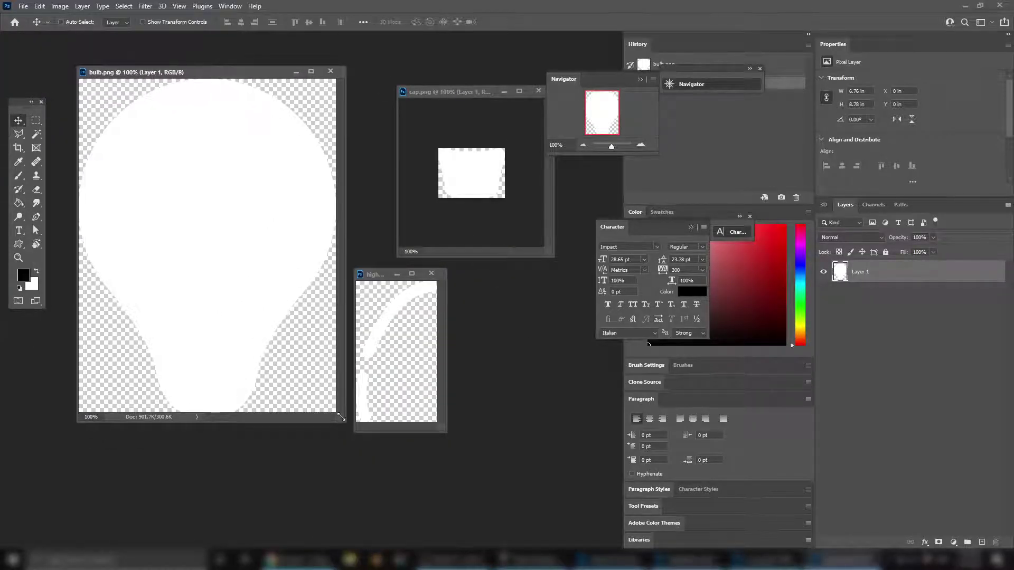
pyautogui.moveTo(342, 417); pyautogui.dragTo(368, 488)
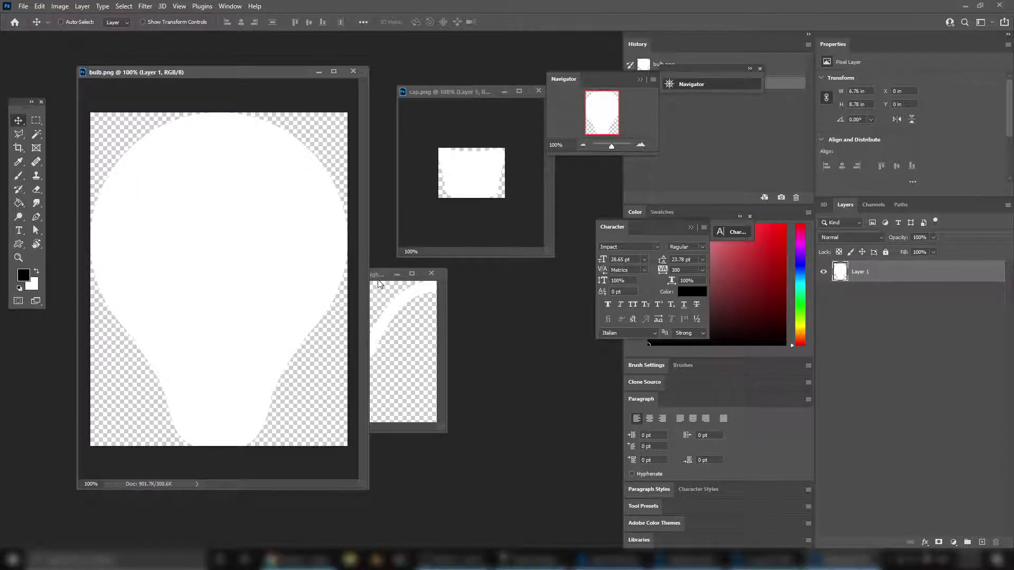
pyautogui.moveTo(378, 276); pyautogui.dragTo(274, 174)
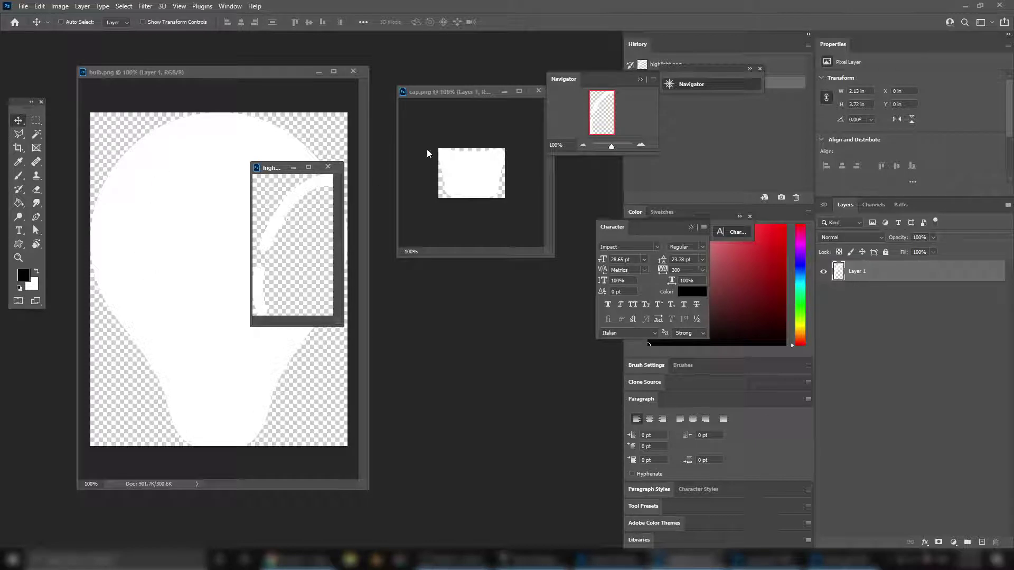
pyautogui.moveTo(453, 91); pyautogui.dragTo(435, 105)
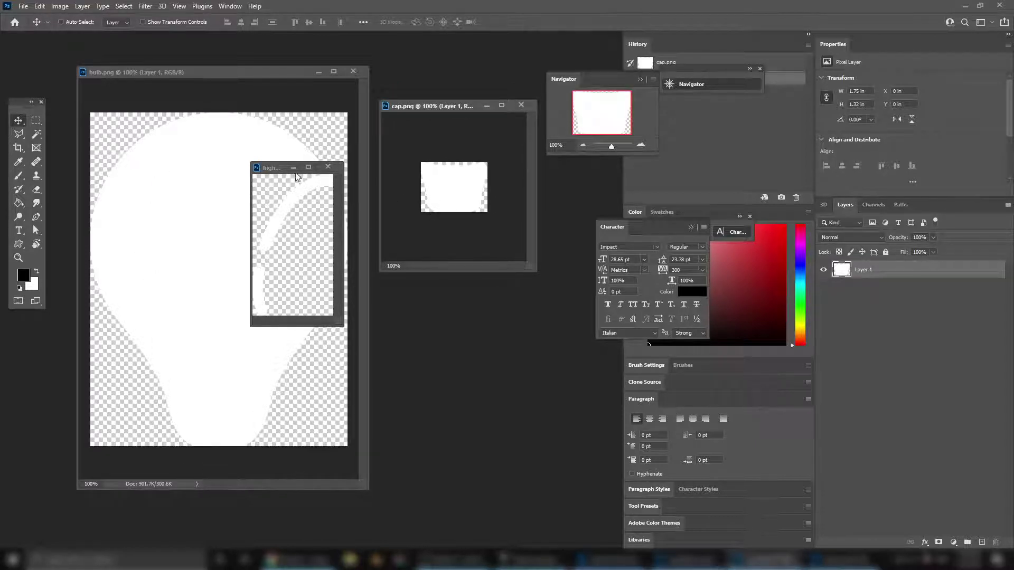
pyautogui.moveTo(296, 176); pyautogui.dragTo(420, 302)
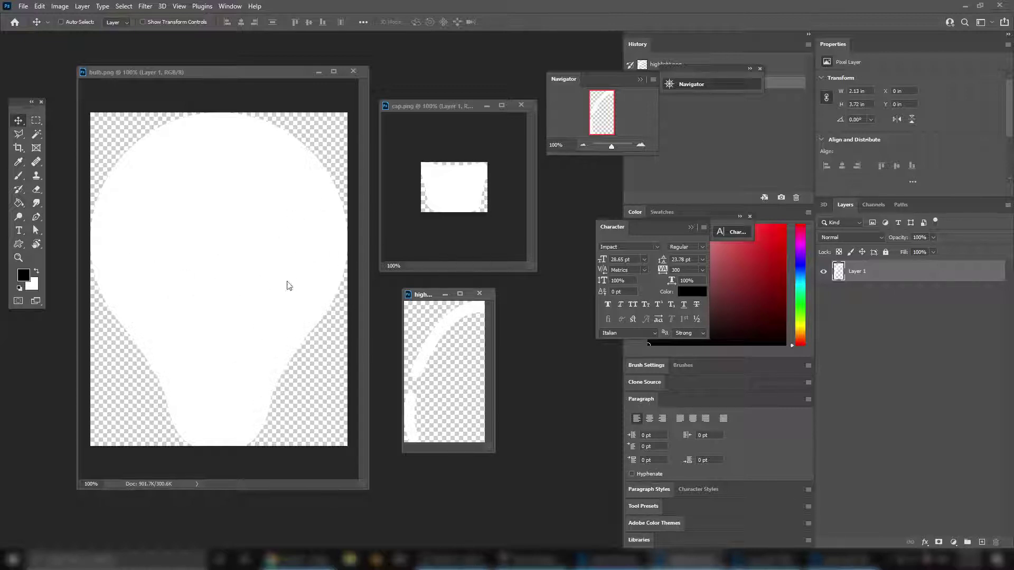
pyautogui.click(220, 217)
pyautogui.click(433, 191)
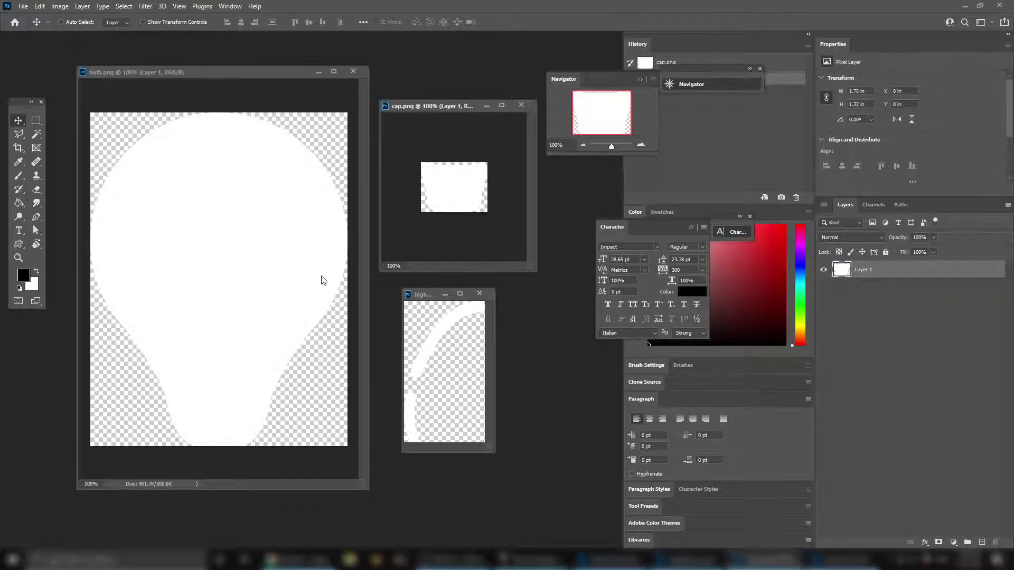
pyautogui.click(439, 392)
pyautogui.click(189, 319)
# Switch to Ventuz and add an Axis node to 3D Layer 1 in the hierarchy
pyautogui.click(965, 5)
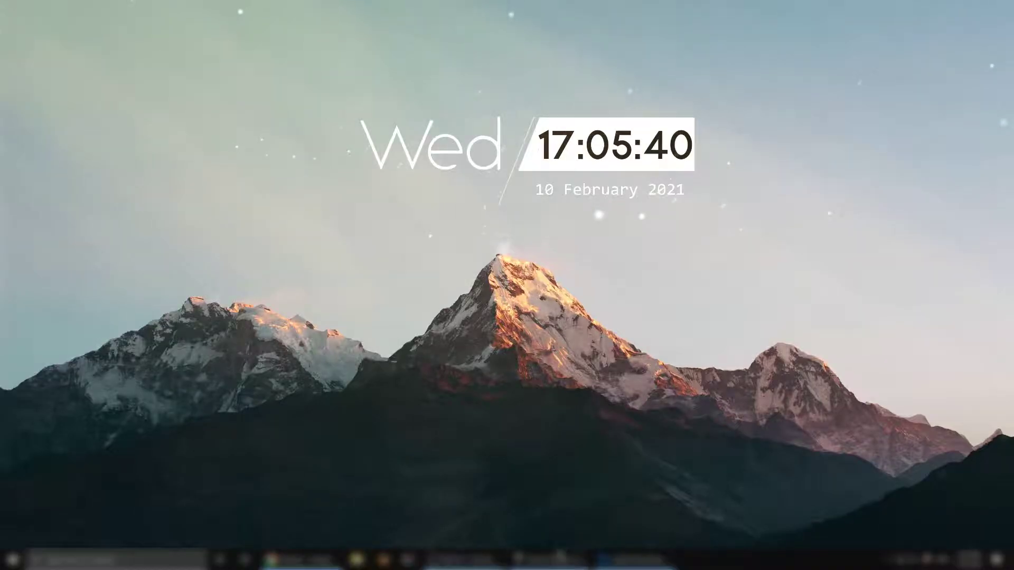
pyautogui.click(552, 558)
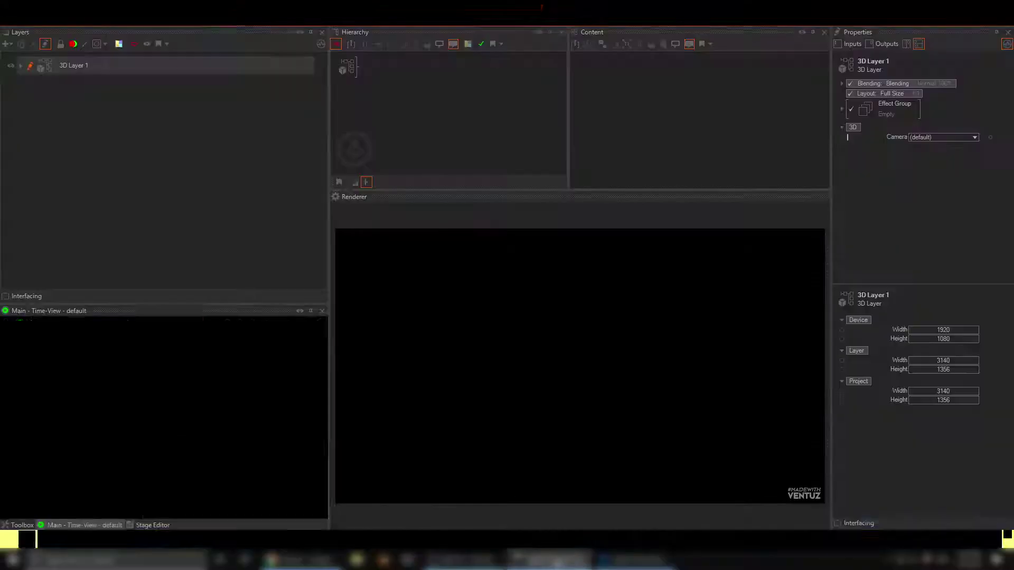
pyautogui.click(23, 525)
pyautogui.click(437, 127)
pyautogui.rightClick(435, 122)
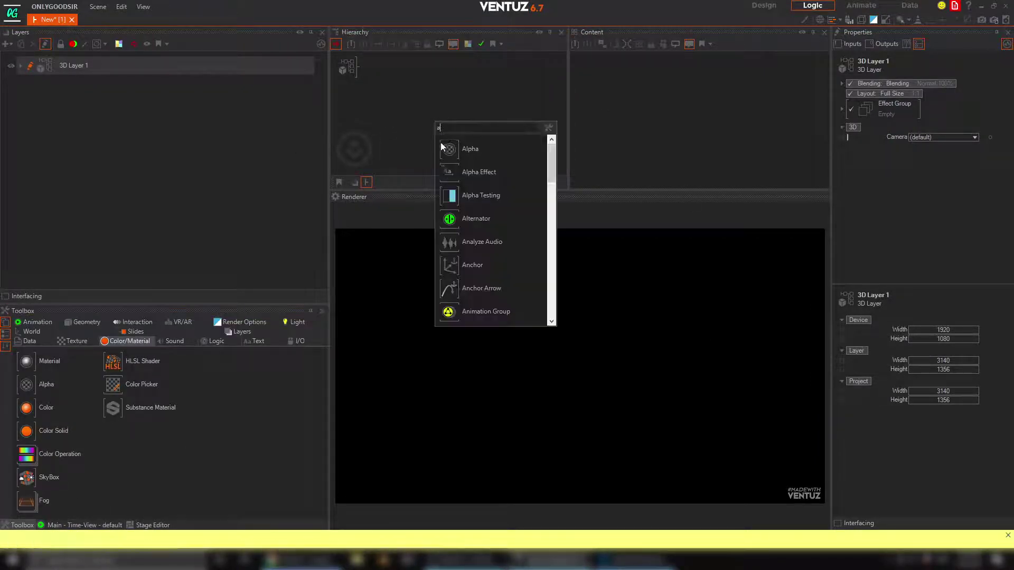
pyautogui.click(440, 141)
pyautogui.click(447, 152)
pyautogui.click(391, 94)
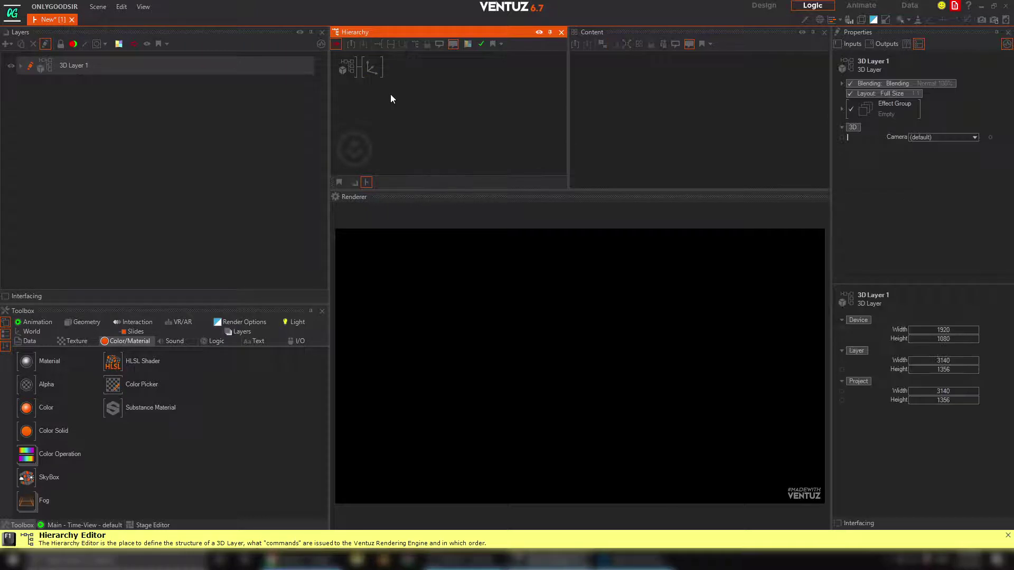
# Add a Color Solid material node to the hierarchy and attach it behind the Axis
pyautogui.doubleClick(391, 94)
pyautogui.write('so')
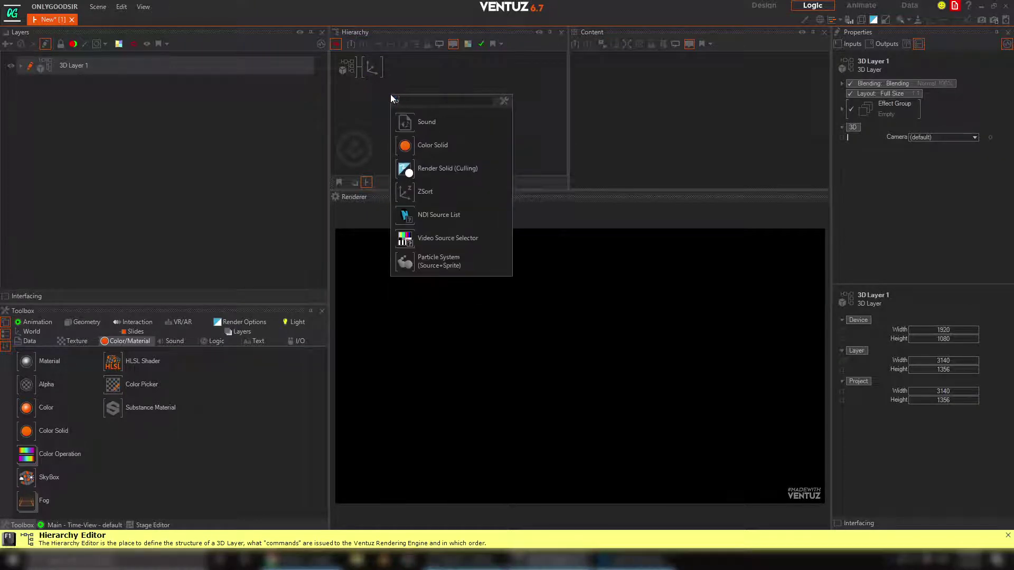
pyautogui.moveTo(409, 145); pyautogui.dragTo(387, 104)
pyautogui.moveTo(381, 69); pyautogui.dragTo(382, 69)
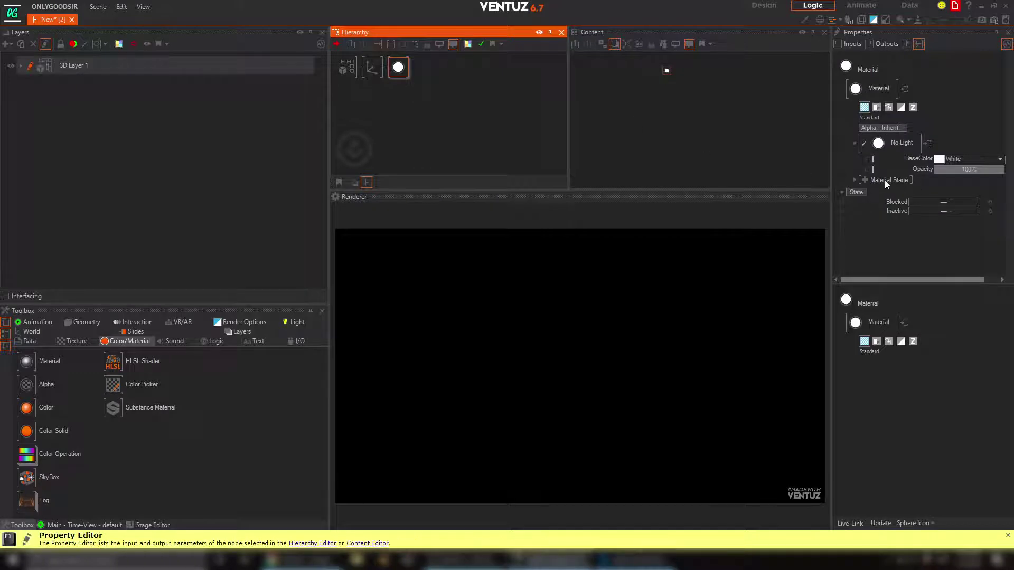
# Add a Base + Alpha texture stage to the material and load bulb.png from the Desktop into it
pyautogui.click(864, 180)
pyautogui.moveTo(859, 183)
pyautogui.click(942, 209)
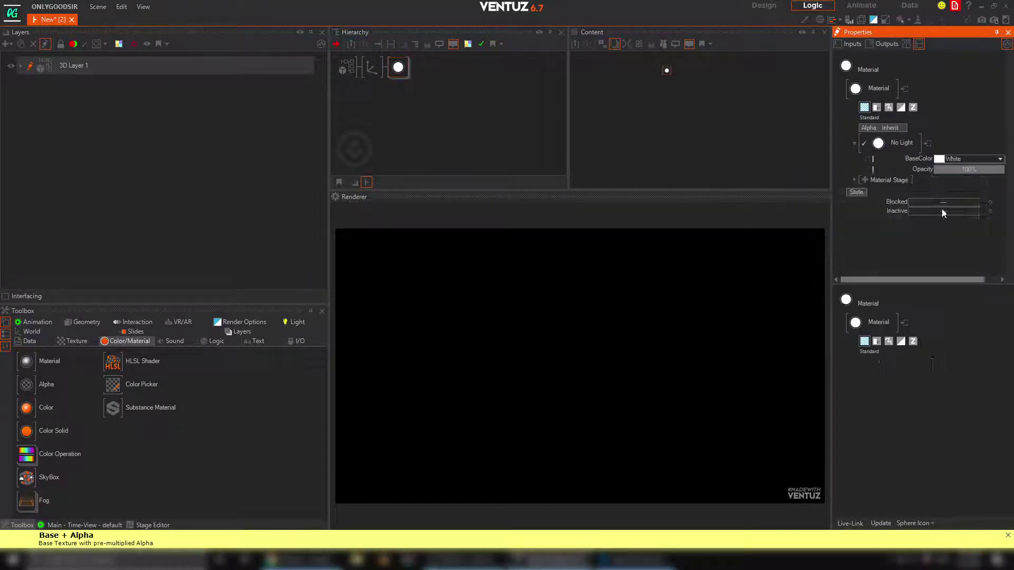
pyautogui.click(928, 226)
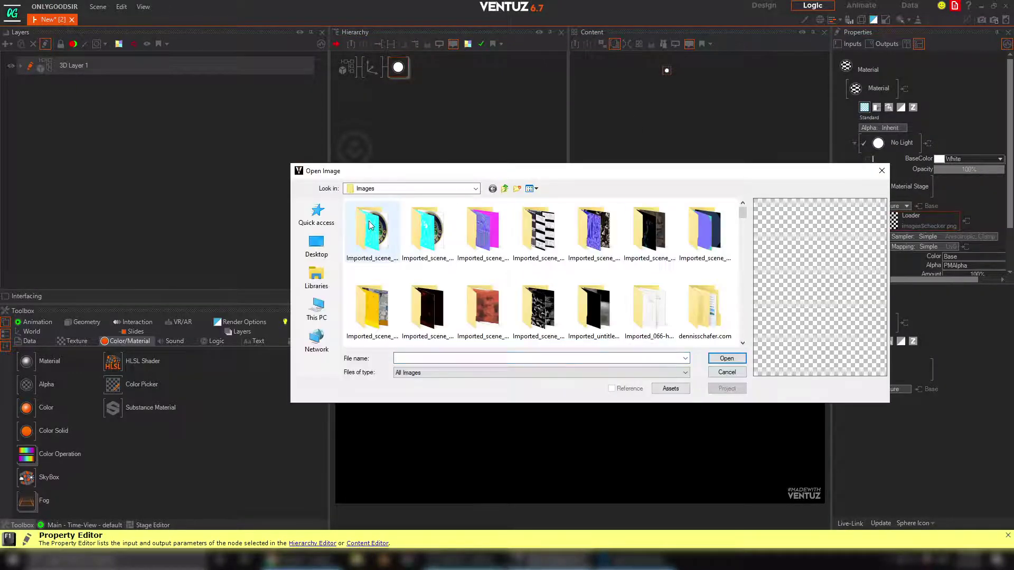
pyautogui.click(317, 246)
pyautogui.scroll(-5, 745, 264)
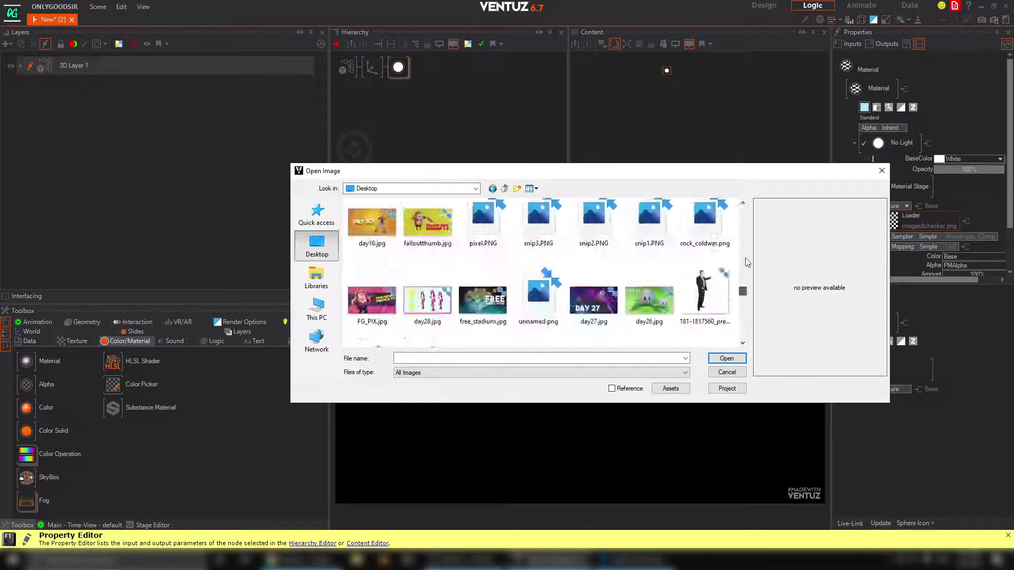
pyautogui.scroll(4, 747, 262)
pyautogui.click(483, 229)
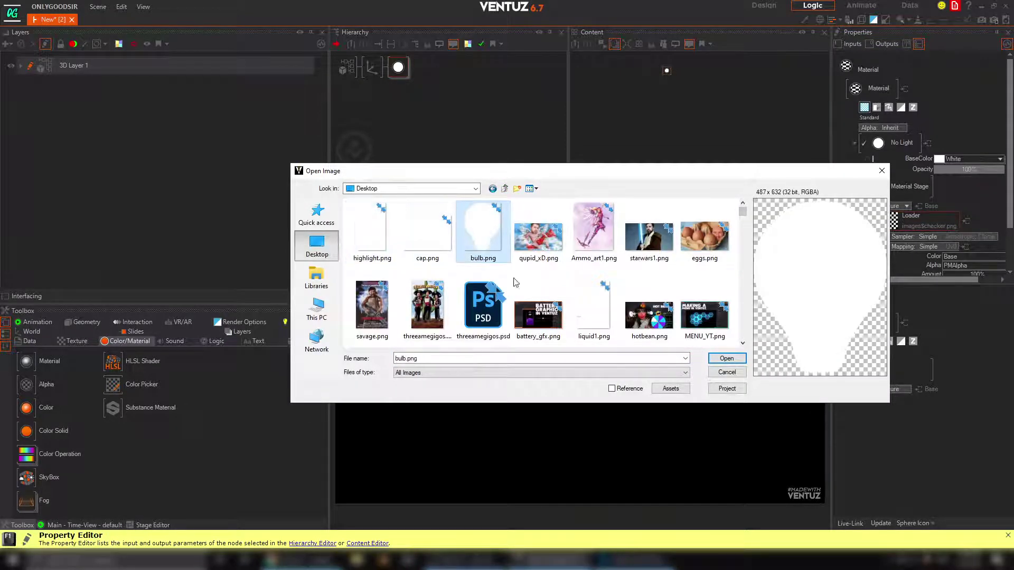
pyautogui.click(723, 359)
pyautogui.click(421, 78)
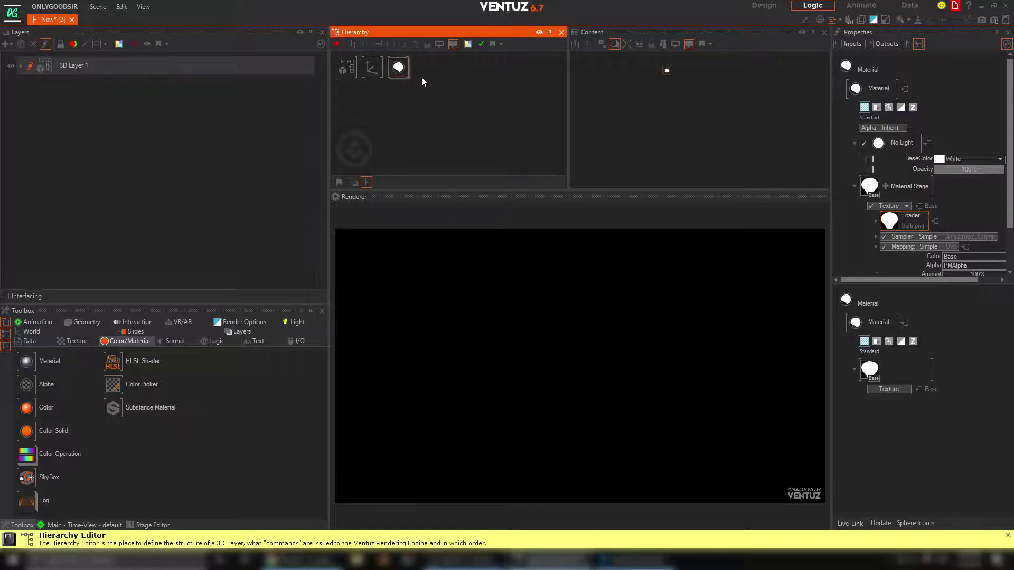
# Attach a Rectangle geometry behind the bulb material and set the Axis scaling factor to 10.4
pyautogui.click(80, 323)
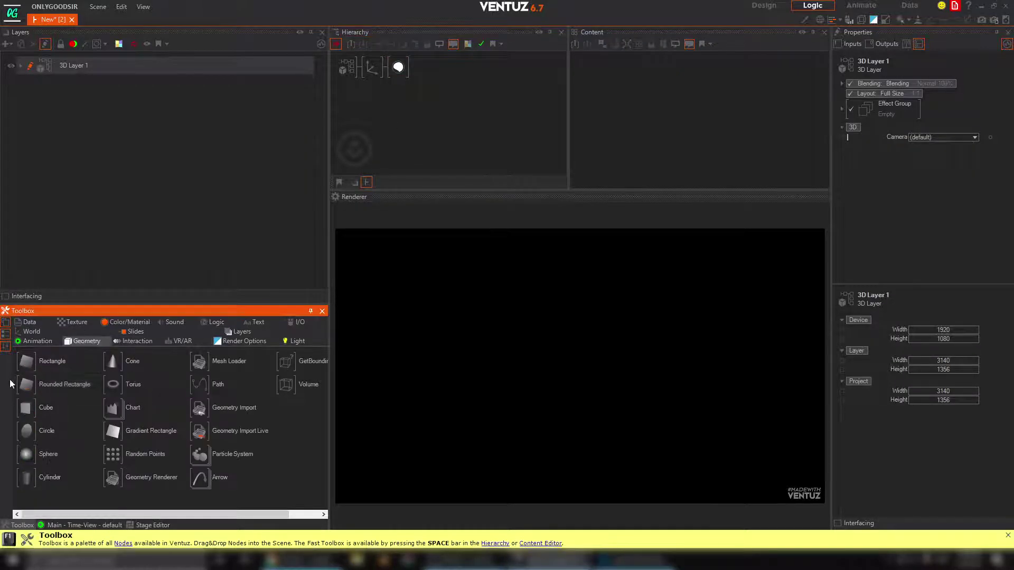
pyautogui.moveTo(27, 361); pyautogui.dragTo(414, 66)
pyautogui.click(373, 67)
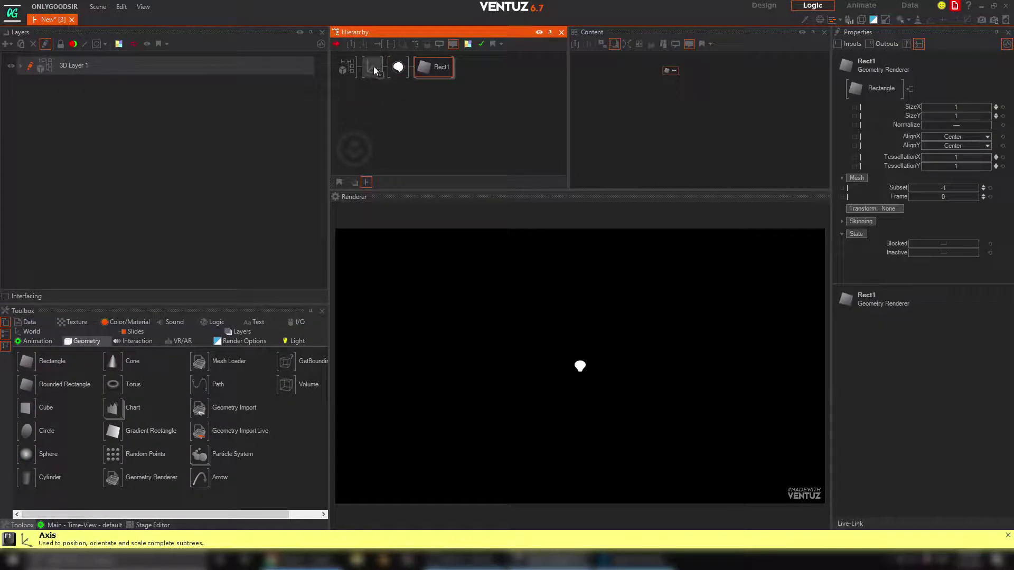
pyautogui.moveTo(952, 233); pyautogui.dragTo(978, 232)
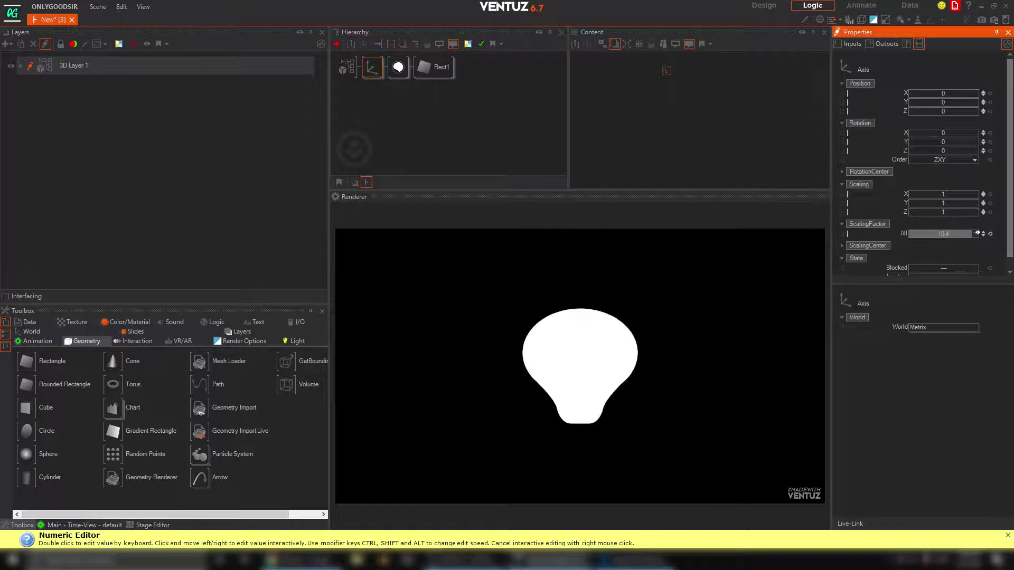
# Set the rectangle's SizeY to 1.272 and the Axis's Y position to 3.78
pyautogui.click(434, 67)
pyautogui.moveTo(956, 117); pyautogui.dragTo(955, 115)
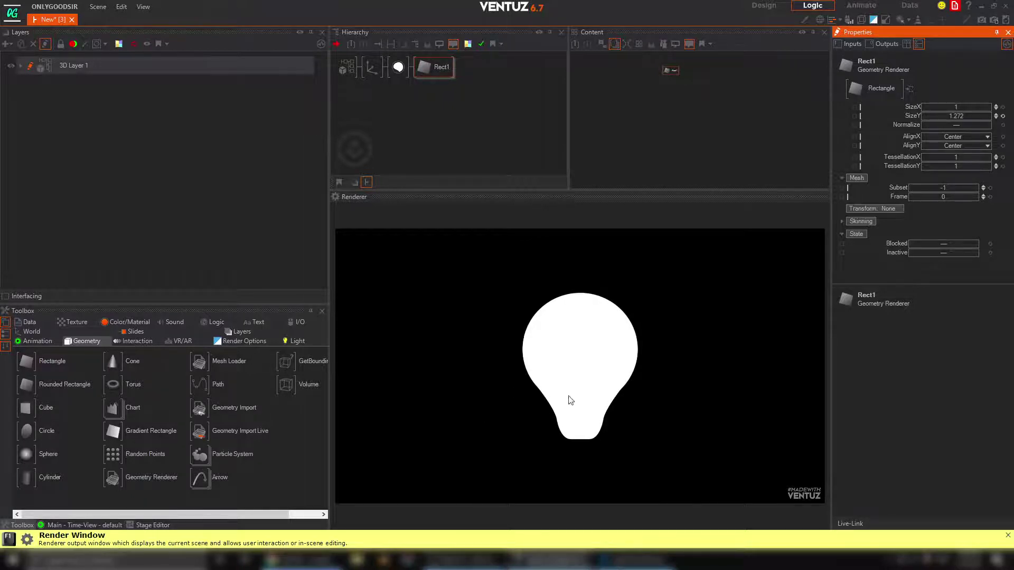
pyautogui.click(371, 66)
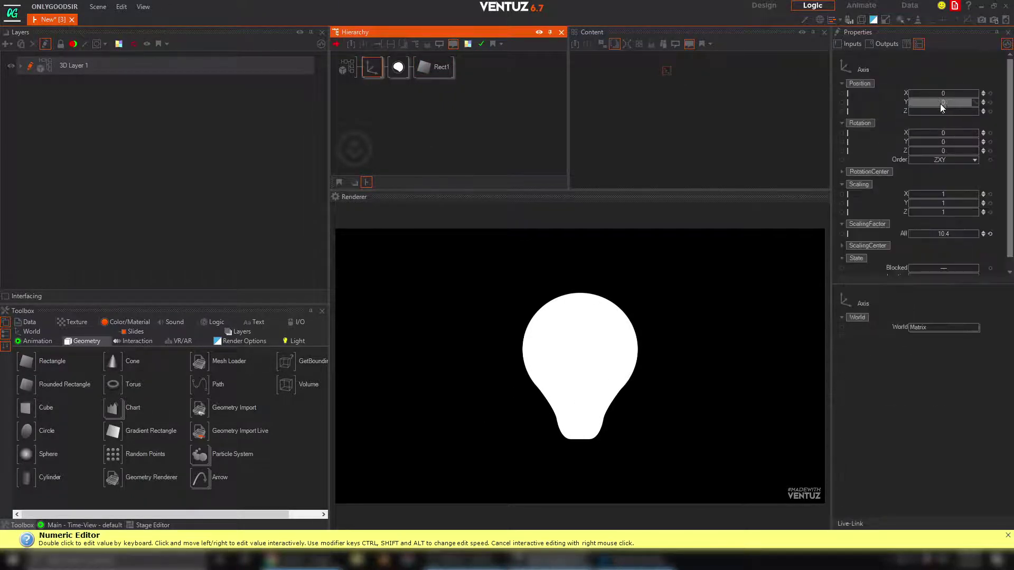
pyautogui.moveTo(941, 108); pyautogui.dragTo(983, 103)
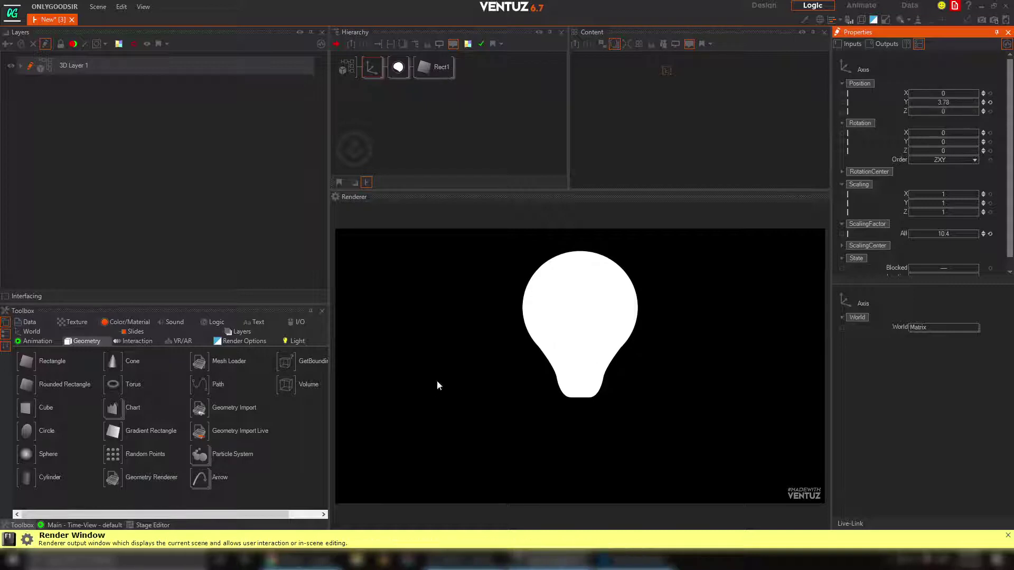
# Duplicate the bulb's Axis branch, including its material and rectangle, below the original in the hierarchy
pyautogui.click(375, 85)
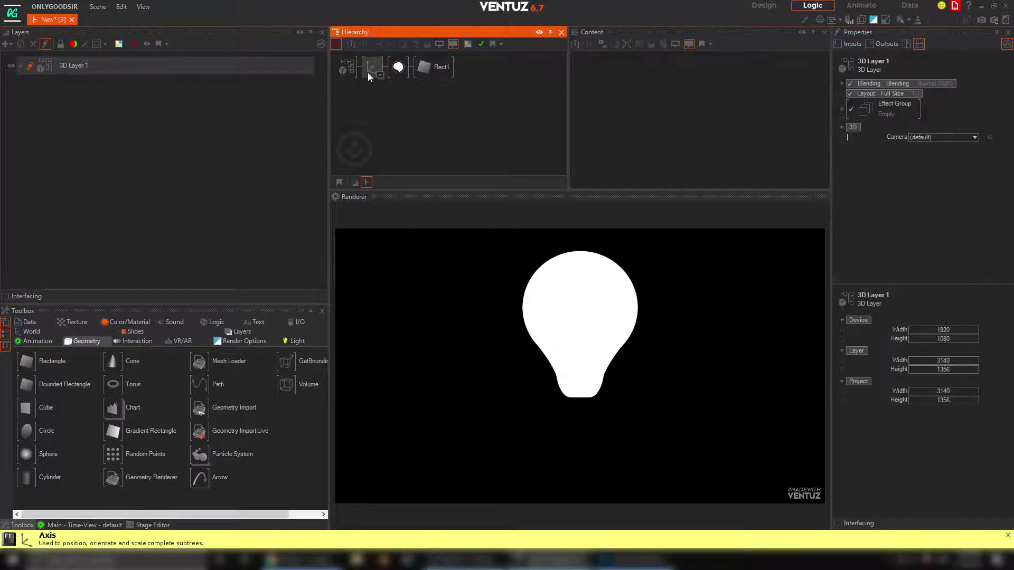
pyautogui.click(368, 71)
pyautogui.keyDown('ctrl'); pyautogui.moveTo(371, 75); pyautogui.dragTo(371, 90); pyautogui.keyUp('ctrl')
# Rename the upper bulb Axis to OFF and the duplicated Axis below it to ON
pyautogui.click(373, 65)
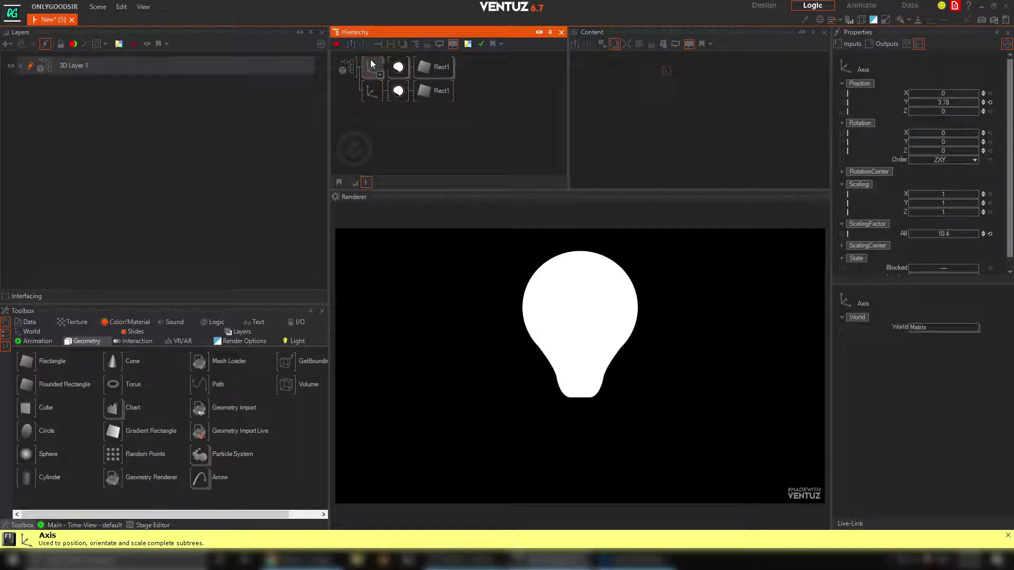
pyautogui.press('F2')
pyautogui.write('OFF')
pyautogui.press('Return')
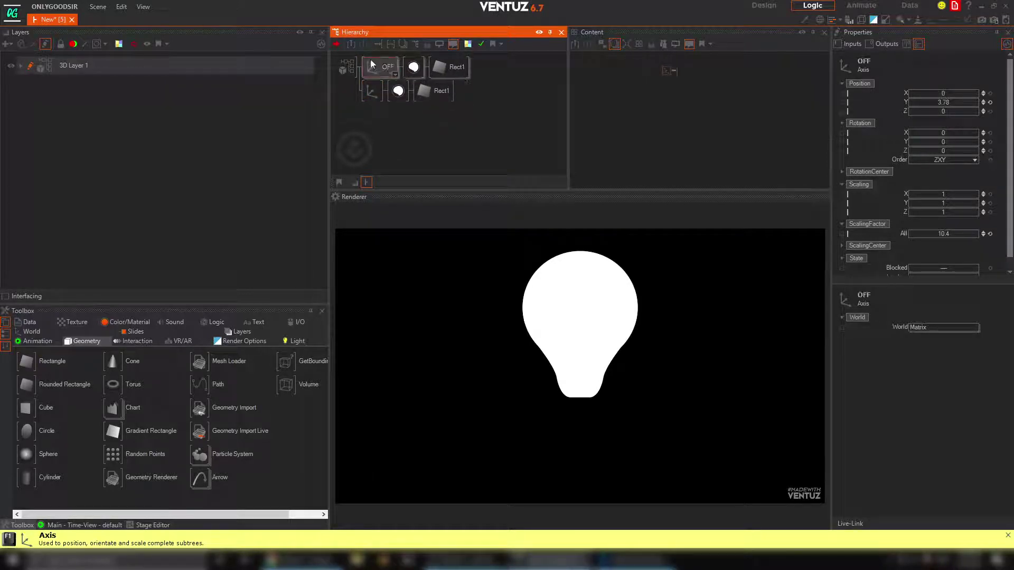
pyautogui.click(369, 94)
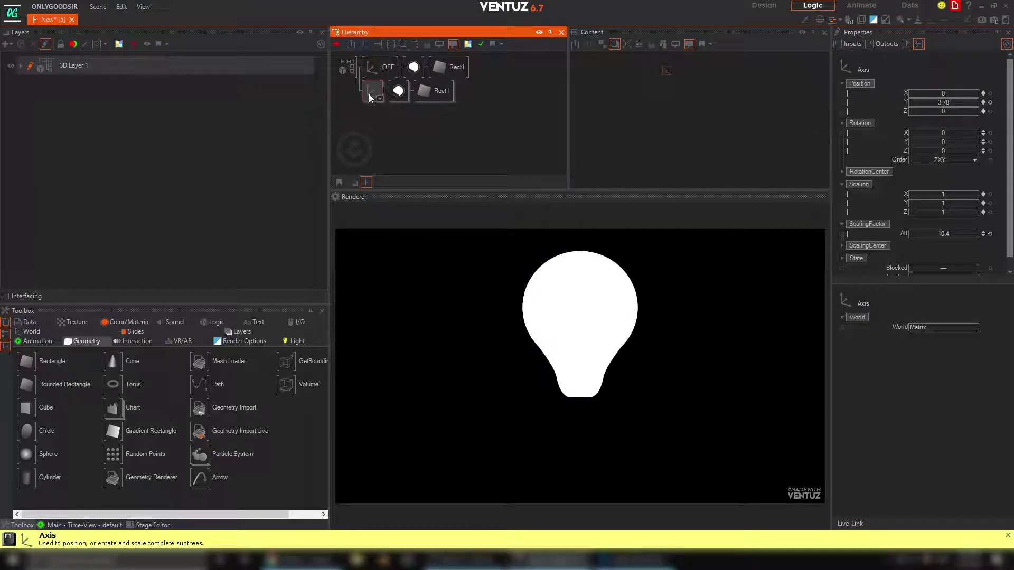
pyautogui.write('ON')
pyautogui.press('Return')
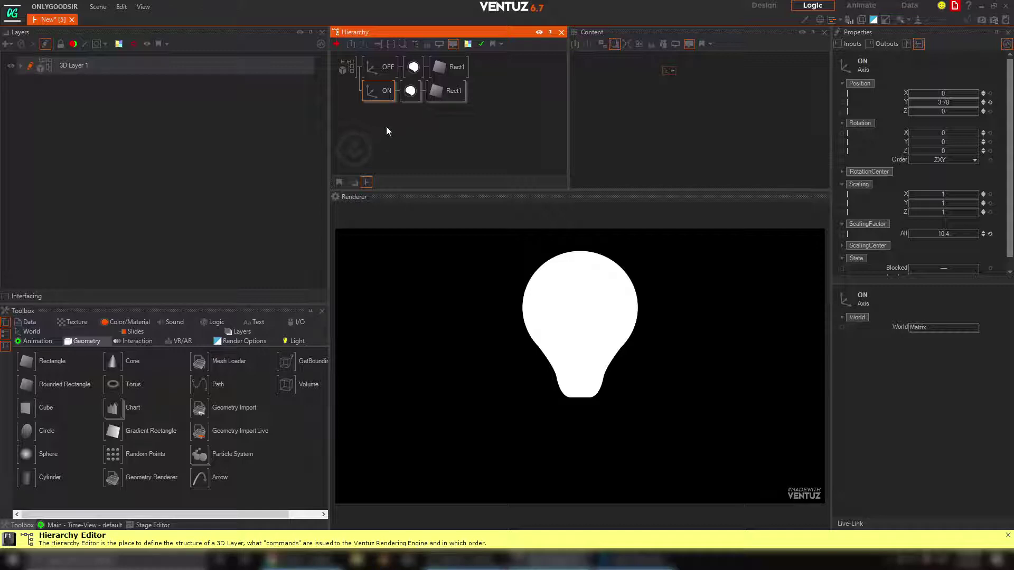
pyautogui.click(413, 68)
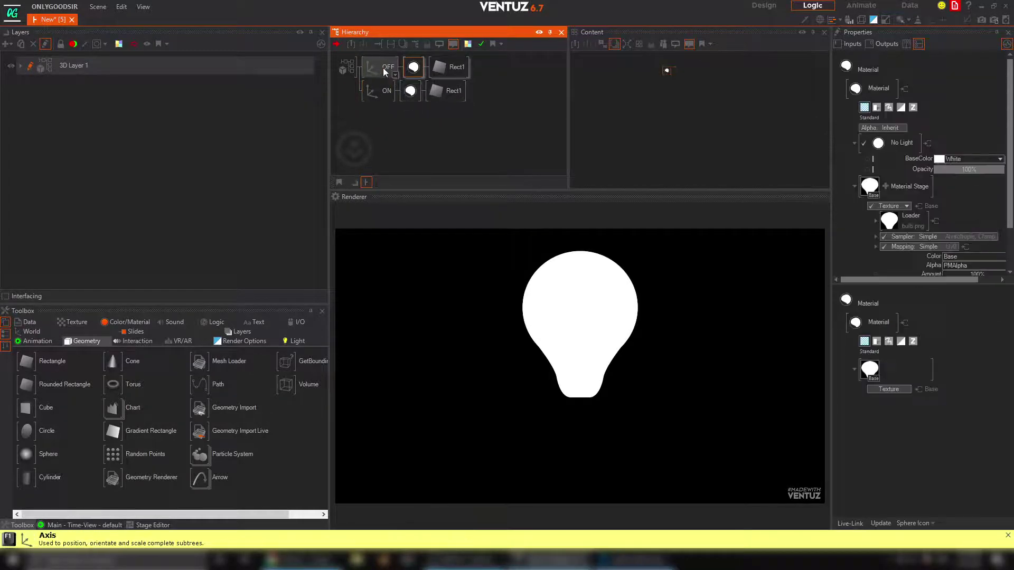
pyautogui.click(384, 70)
pyautogui.click(391, 118)
# Duplicate the ON branch beneath itself and rename the copied Axis to HIGH
pyautogui.click(384, 96)
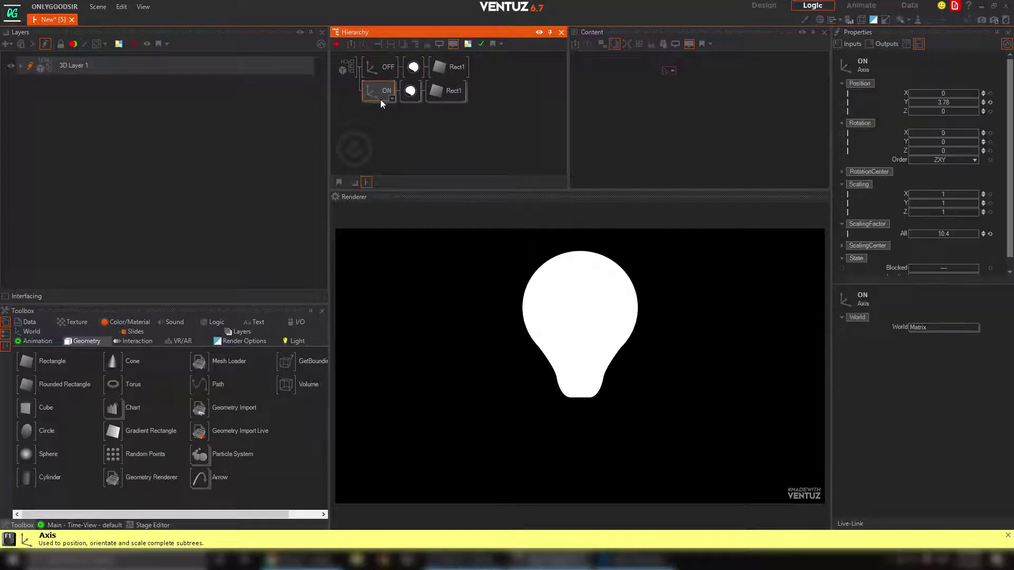
pyautogui.keyDown('ctrl'); pyautogui.moveTo(378, 92); pyautogui.dragTo(377, 113); pyautogui.keyUp('ctrl')
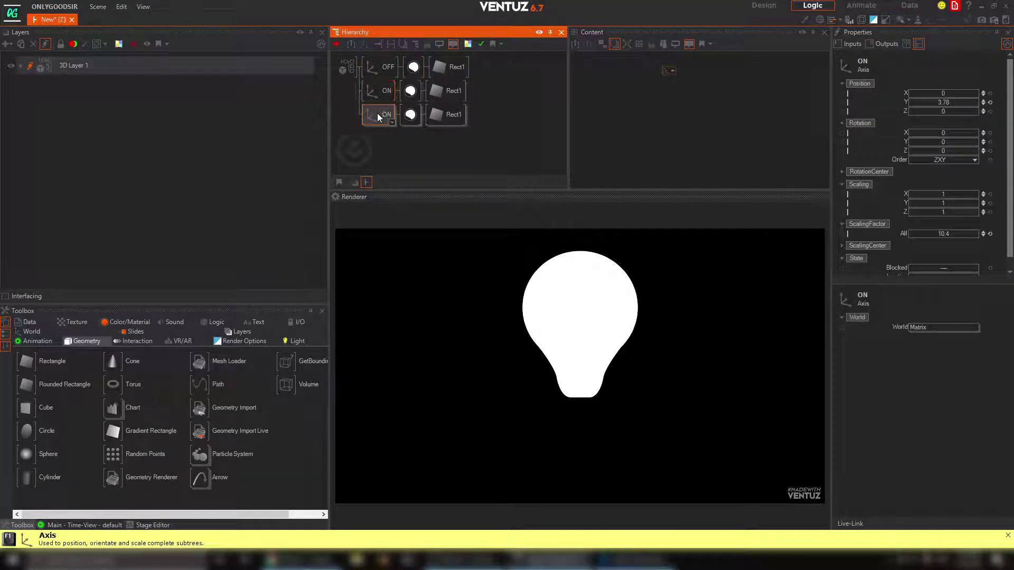
pyautogui.write('Hi')
pyautogui.press('Return')
# Load highlight.png as the texture of the HIGH branch's material
pyautogui.click(415, 114)
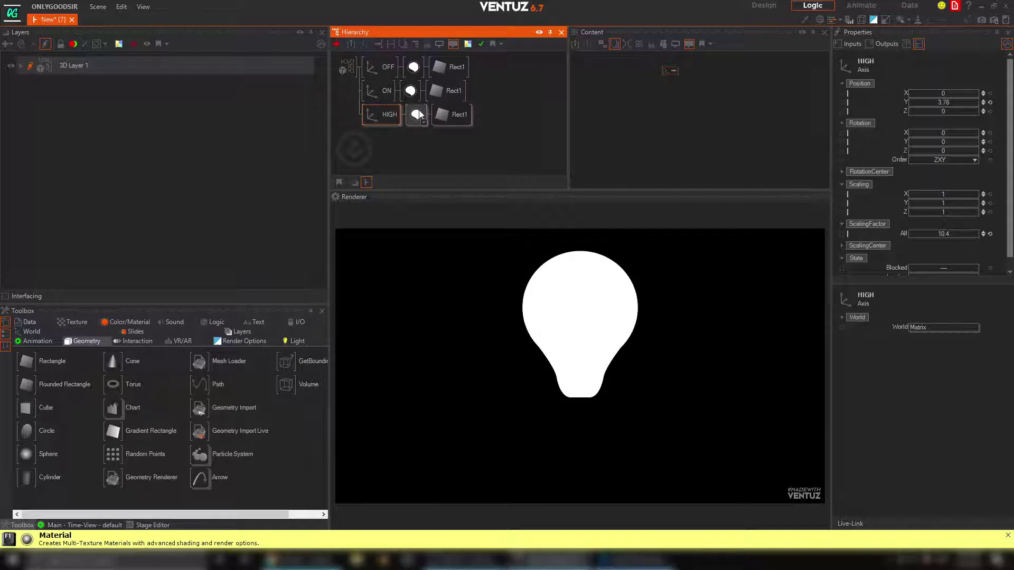
pyautogui.doubleClick(871, 188)
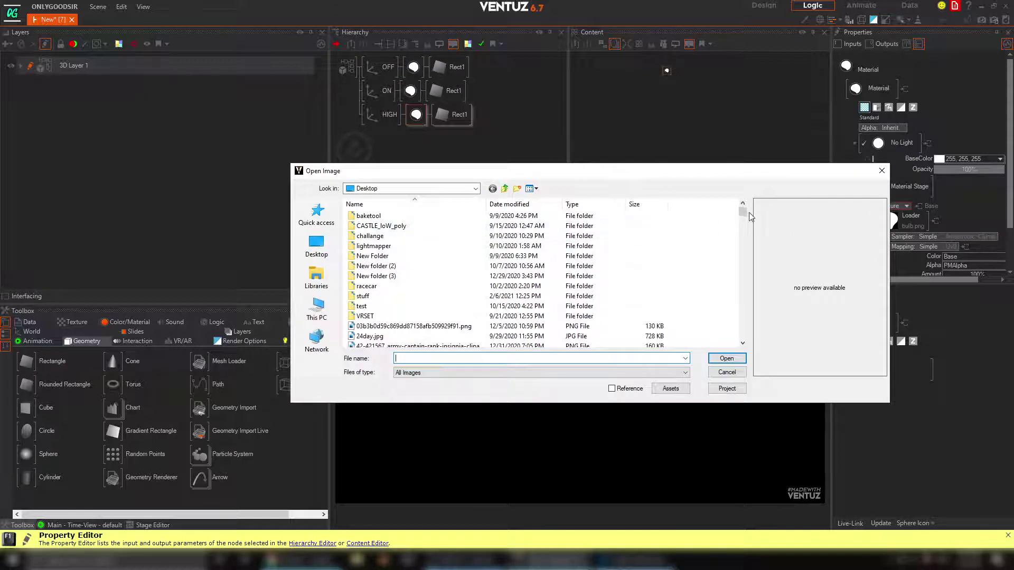
pyautogui.moveTo(743, 212); pyautogui.dragTo(743, 335)
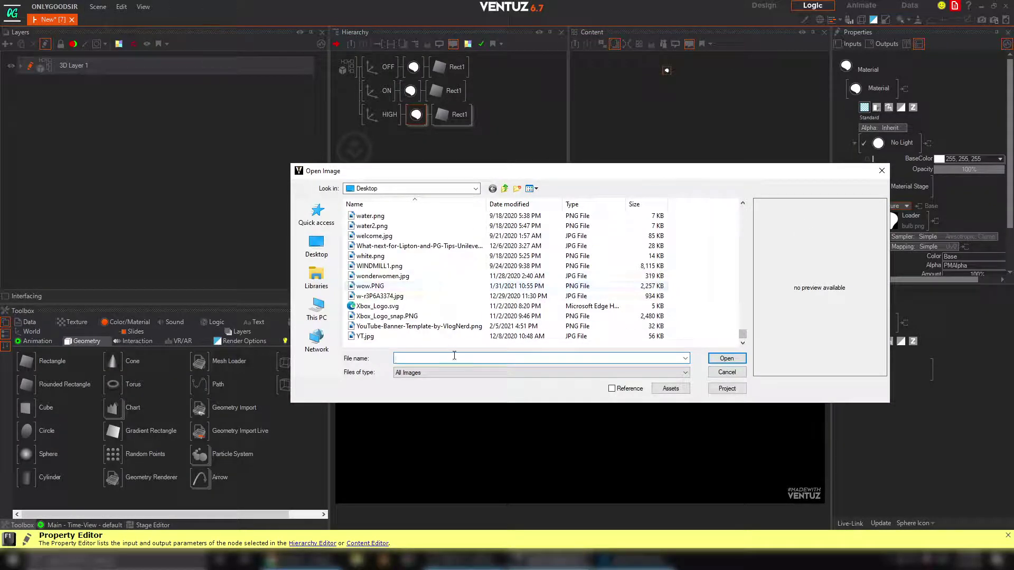
pyautogui.write('hif')
pyautogui.press('BackSpace')
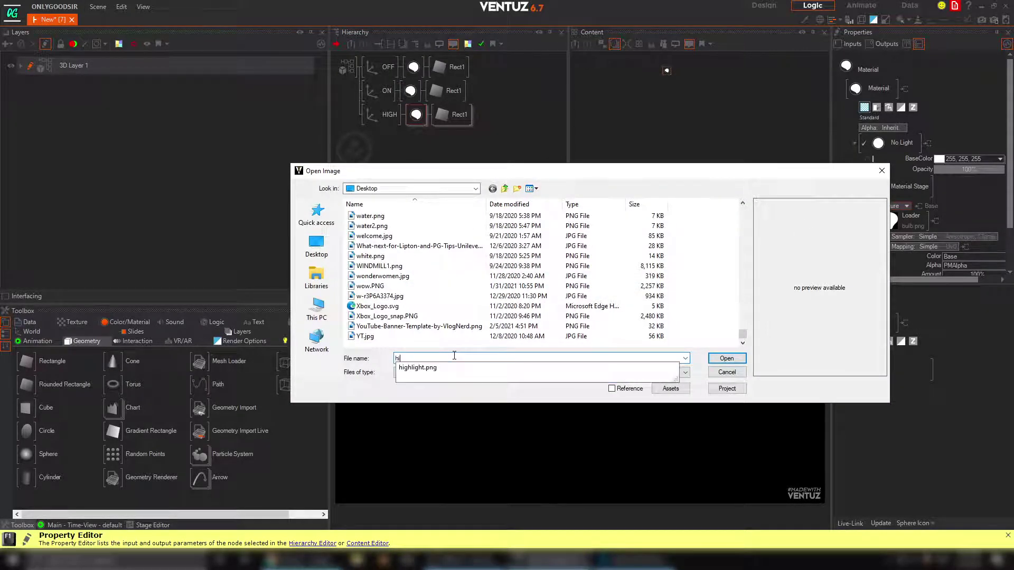
pyautogui.press('Down')
pyautogui.press('Return')
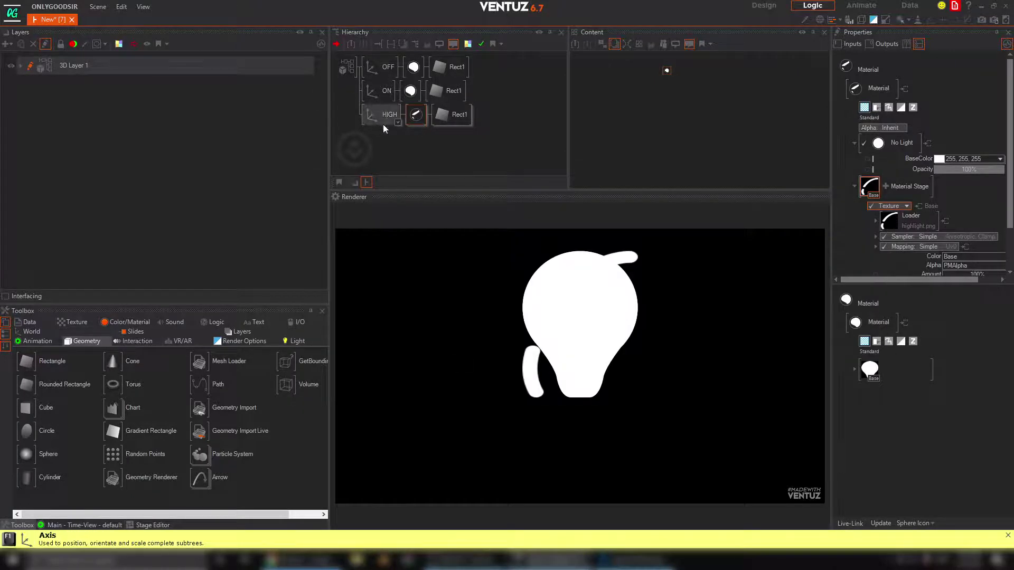
# Set the HIGH material's base color to red (254, 40, 40)
pyautogui.click(373, 115)
pyautogui.click(416, 114)
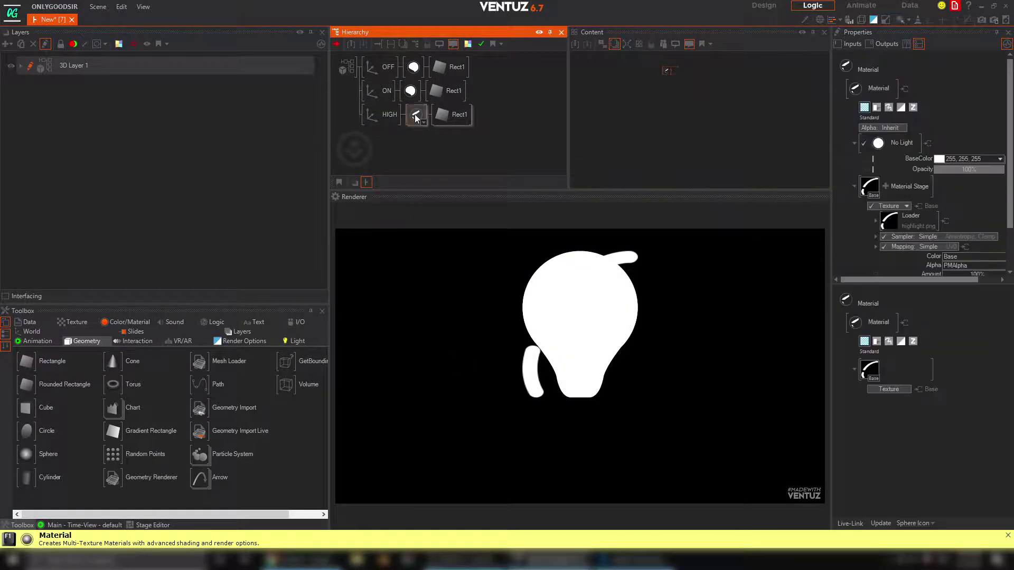
pyautogui.click(1001, 159)
pyautogui.moveTo(985, 193); pyautogui.dragTo(997, 187)
# Set the HIGH Axis's Z position to -0.04
pyautogui.click(386, 122)
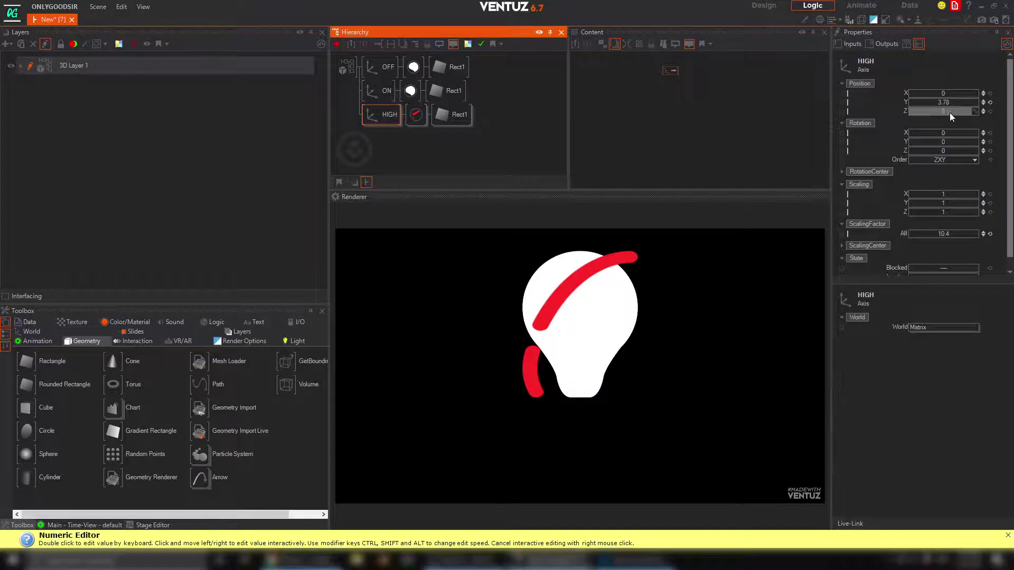
pyautogui.click(983, 113)
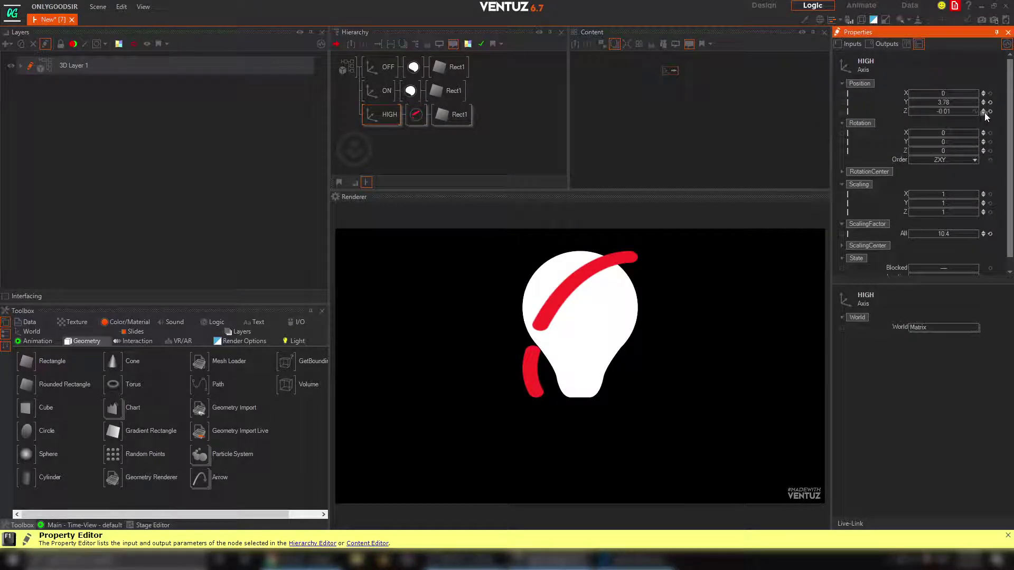
pyautogui.click(983, 113)
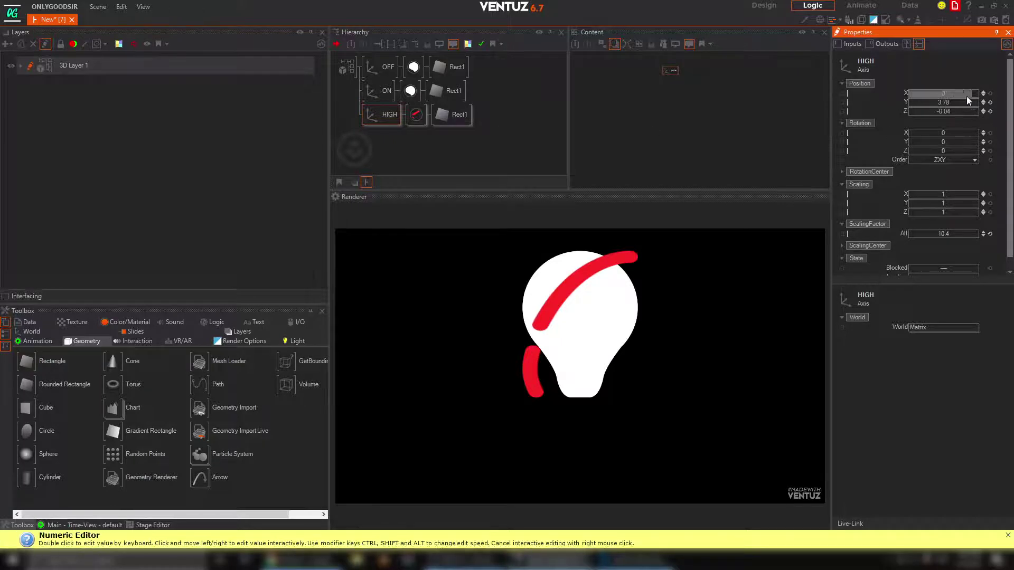
# Set the HIGH Axis's overall scaling factor to 5.23 and its position to X -2.571 and Y 6.985, inside the bulb's upper-left edge
pyautogui.moveTo(967, 102); pyautogui.dragTo(957, 101)
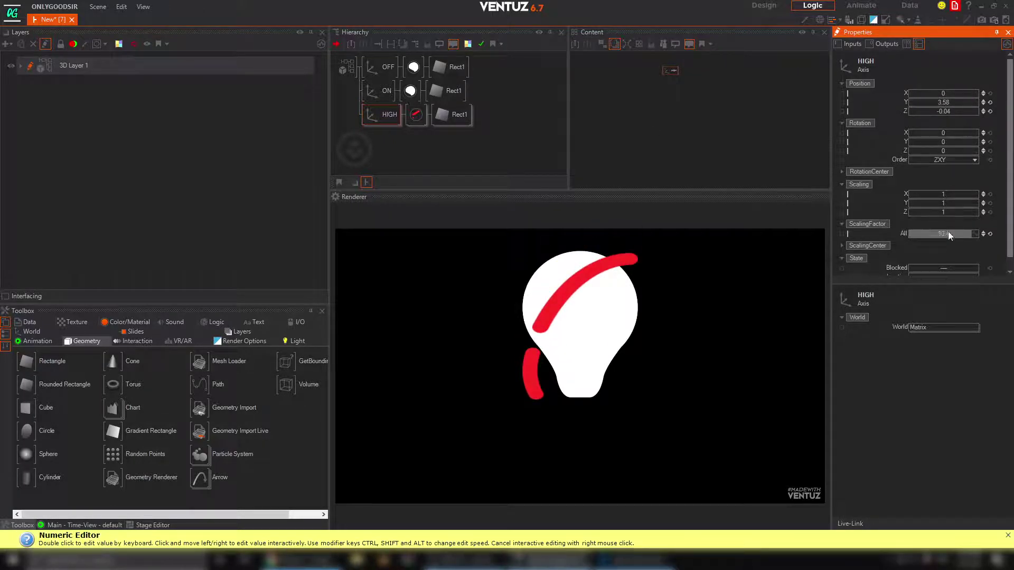
pyautogui.moveTo(948, 231); pyautogui.dragTo(898, 231)
pyautogui.moveTo(946, 102); pyautogui.dragTo(920, 99)
pyautogui.click(452, 114)
pyautogui.click(382, 114)
pyautogui.click(458, 119)
pyautogui.click(382, 114)
pyautogui.click(372, 115)
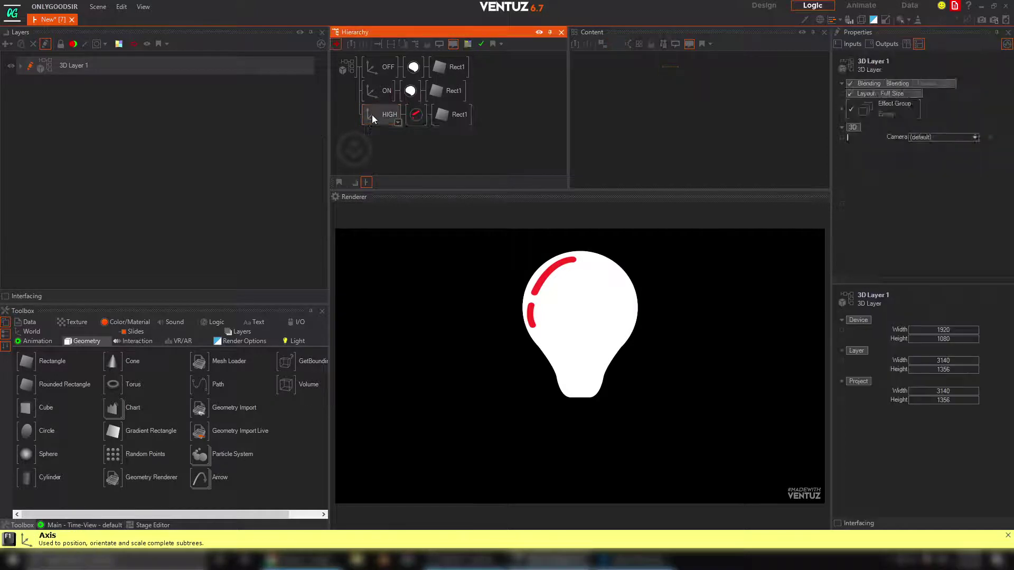
# Duplicate the ON branch below HIGH and rename the copied Axis to CAP
pyautogui.click(378, 96)
pyautogui.keyDown('ctrl'); pyautogui.moveTo(380, 114); pyautogui.dragTo(380, 122); pyautogui.keyUp('ctrl')
pyautogui.doubleClick(379, 135)
pyautogui.write('CAP')
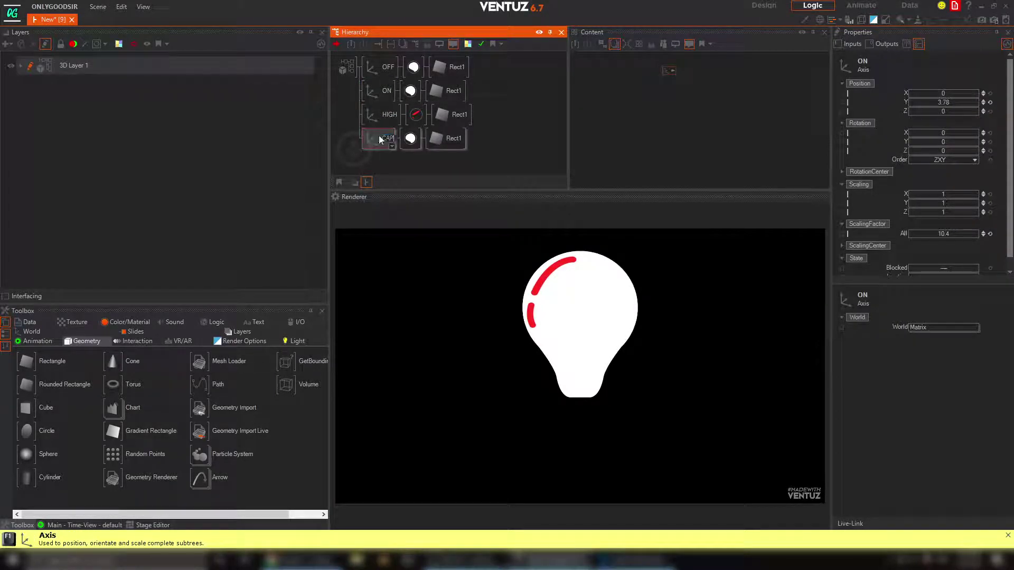
pyautogui.press('Return')
# Load cap.png as the texture of the CAP branch's material
pyautogui.click(414, 138)
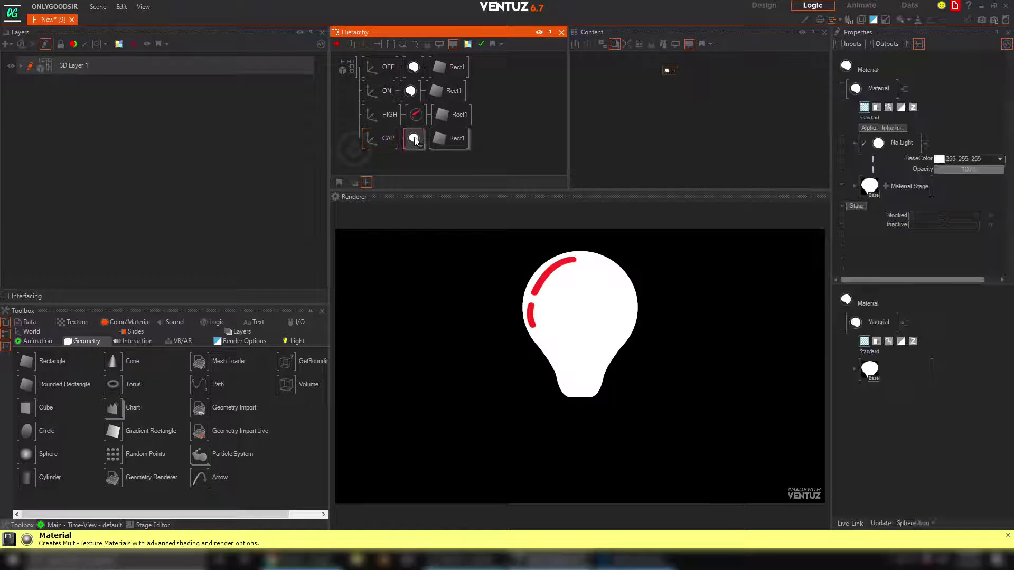
pyautogui.click(903, 182)
pyautogui.click(913, 225)
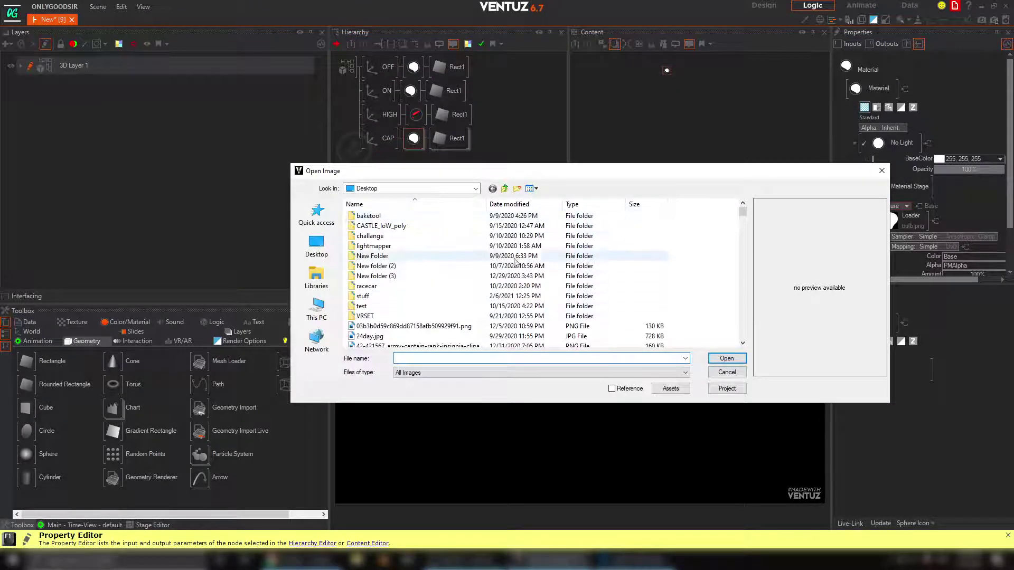
pyautogui.write('c')
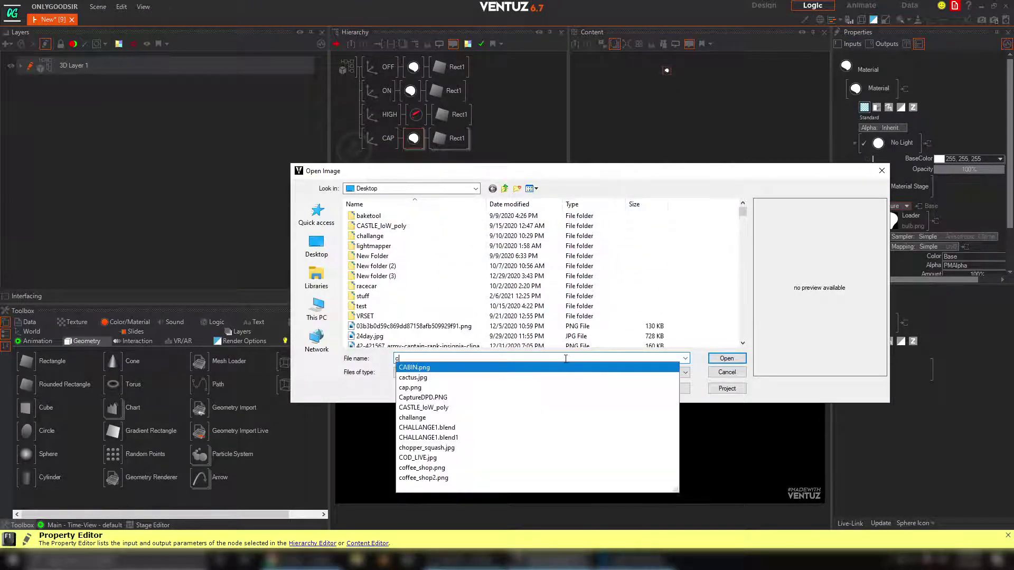
pyautogui.write('ap')
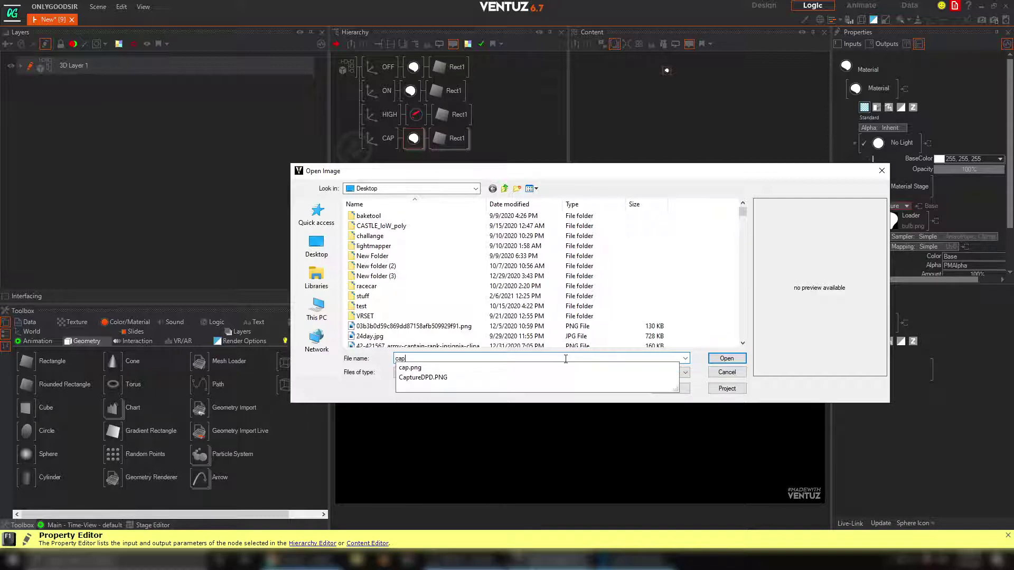
pyautogui.click(517, 373)
pyautogui.click(718, 358)
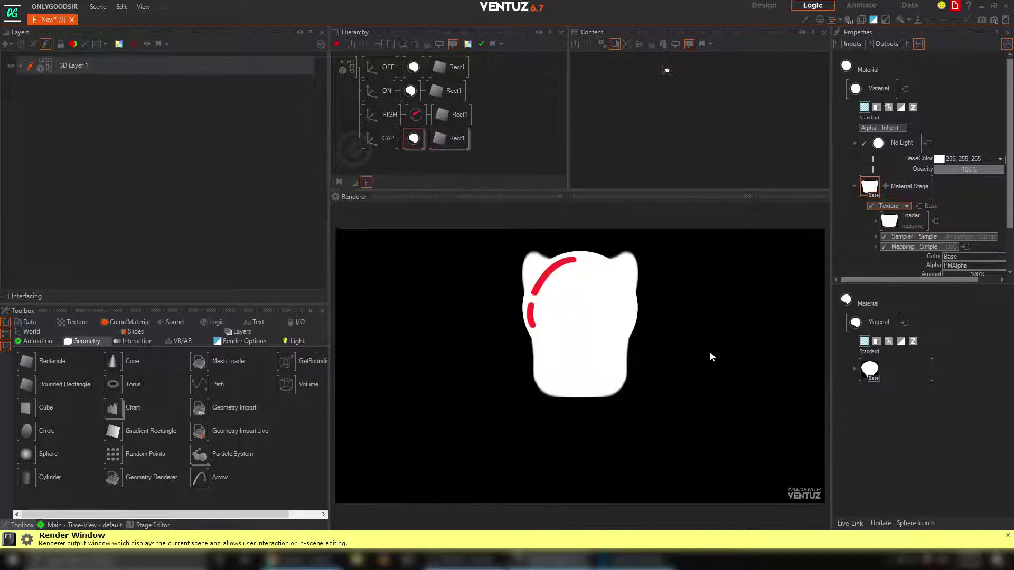
# Scale down the CAP Axis and lower it beneath the bulb, reducing its rectangle's SizeY to flatten the cap
pyautogui.click(383, 140)
pyautogui.moveTo(970, 102); pyautogui.dragTo(937, 105)
pyautogui.moveTo(956, 233)
pyautogui.mouseDown()
pyautogui.moveTo(909, 232)
pyautogui.moveTo(965, 232)
pyautogui.mouseUp()
pyautogui.click(443, 141)
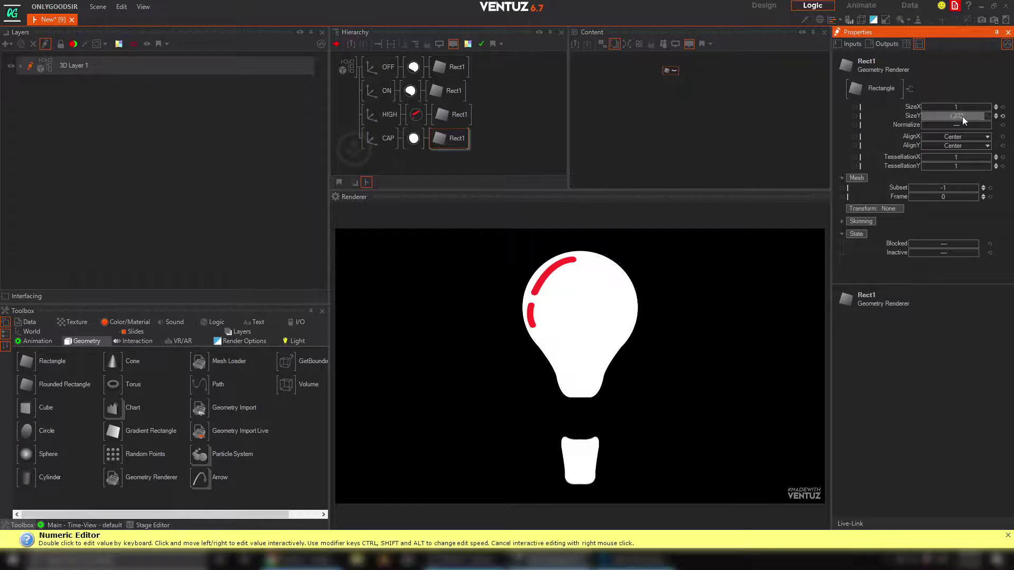
pyautogui.moveTo(963, 116); pyautogui.dragTo(985, 103)
# Set the CAP Axis's Y position to -4.47 and its overall scaling factor to 3.45
pyautogui.click(379, 138)
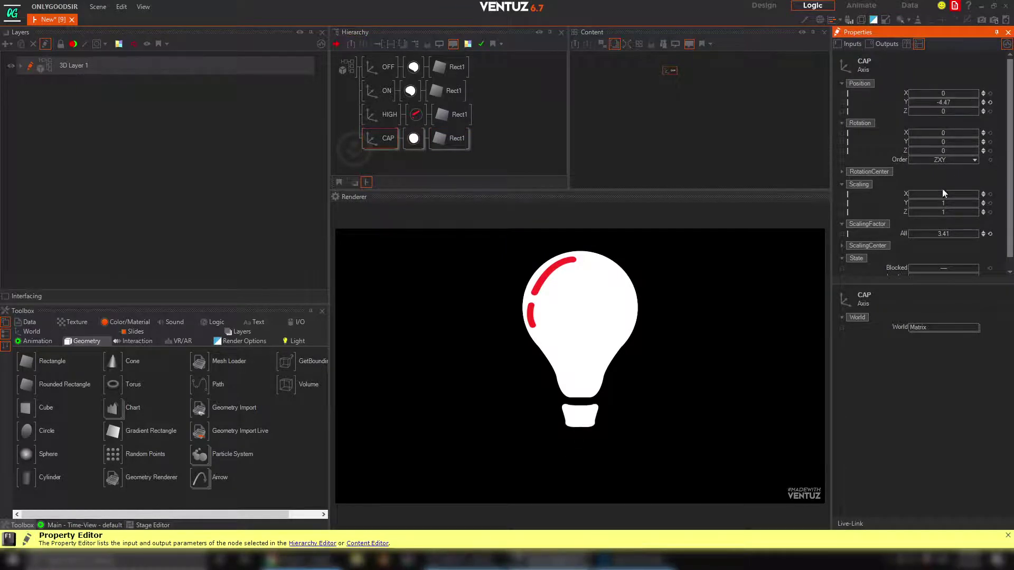
pyautogui.moveTo(949, 234); pyautogui.dragTo(908, 231)
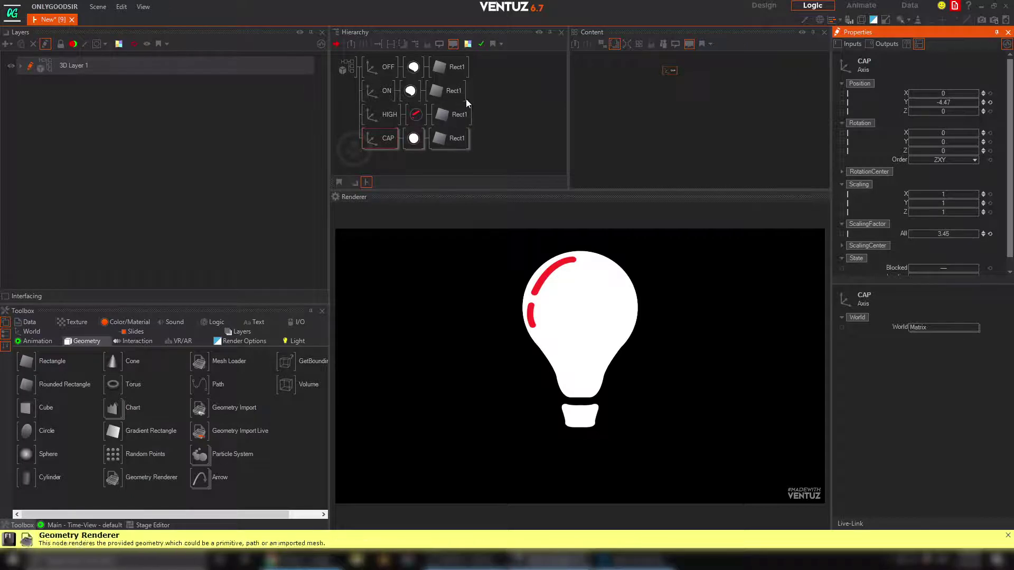
pyautogui.click(425, 158)
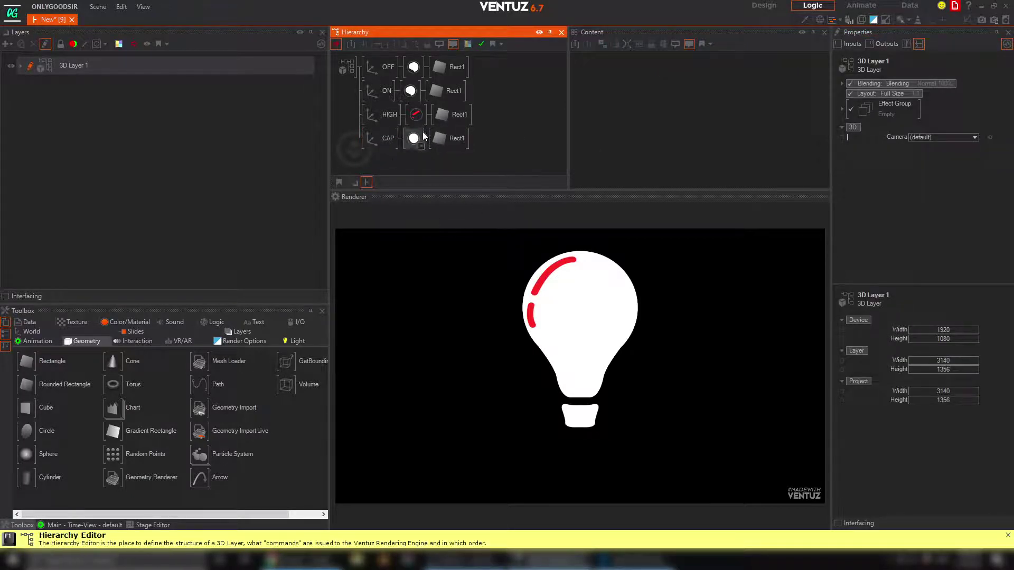
pyautogui.click(387, 140)
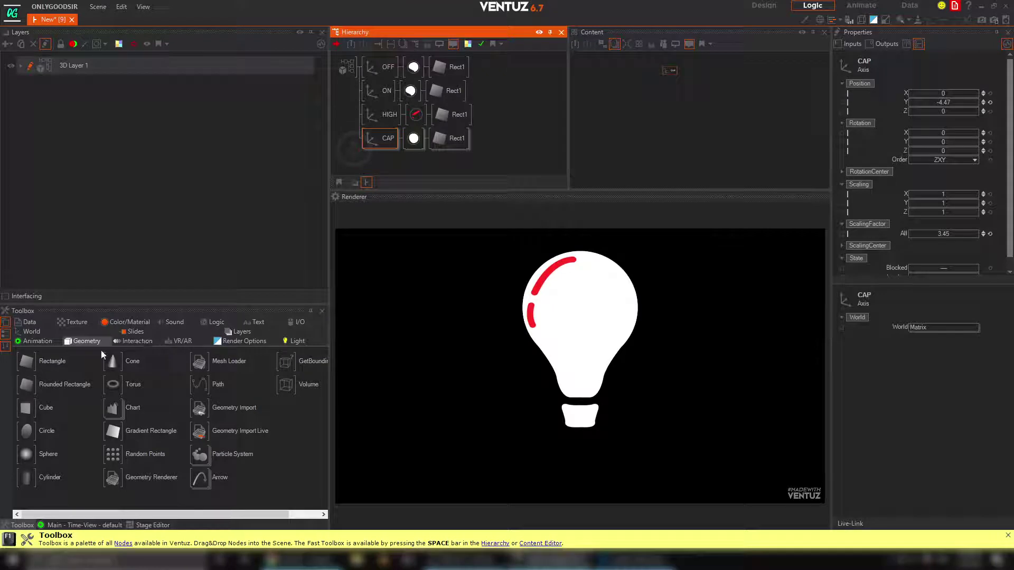
# Insert a parent Axis ahead of all four branches, set its Y position to -1 and scale the whole bulb down slightly
pyautogui.click(37, 331)
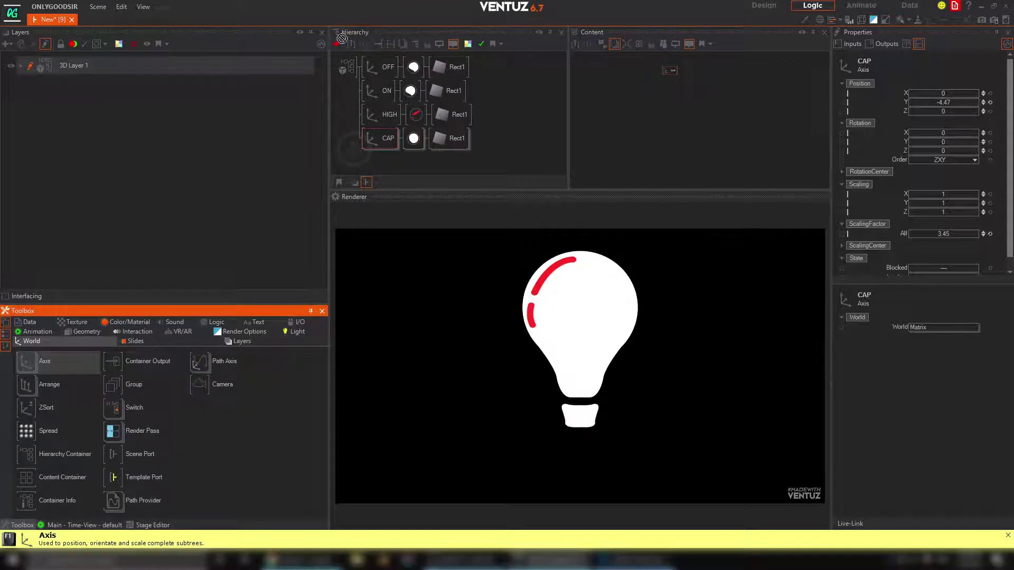
pyautogui.moveTo(342, 38); pyautogui.dragTo(372, 68)
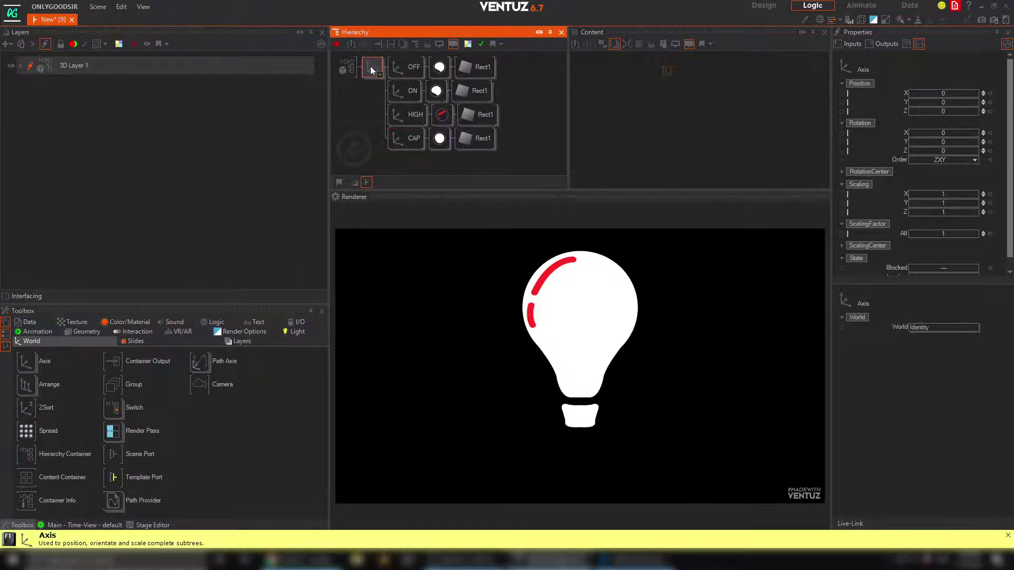
pyautogui.moveTo(939, 103); pyautogui.dragTo(941, 105)
pyautogui.moveTo(958, 234)
pyautogui.mouseDown()
pyautogui.moveTo(930, 234)
pyautogui.moveTo(975, 233)
pyautogui.mouseUp()
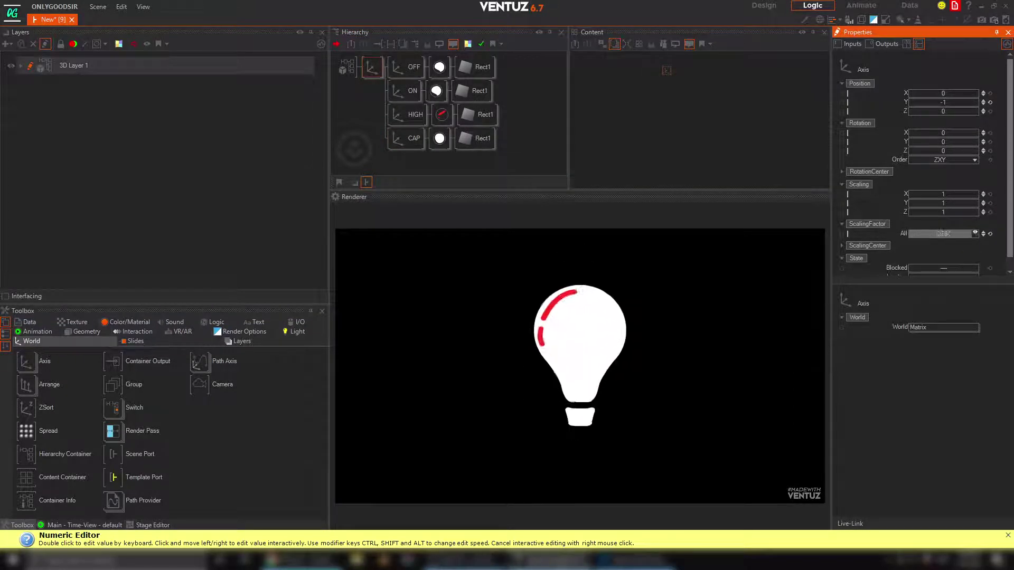
# Set the HIGH material's base color to white (255, 255, 255)
pyautogui.click(443, 117)
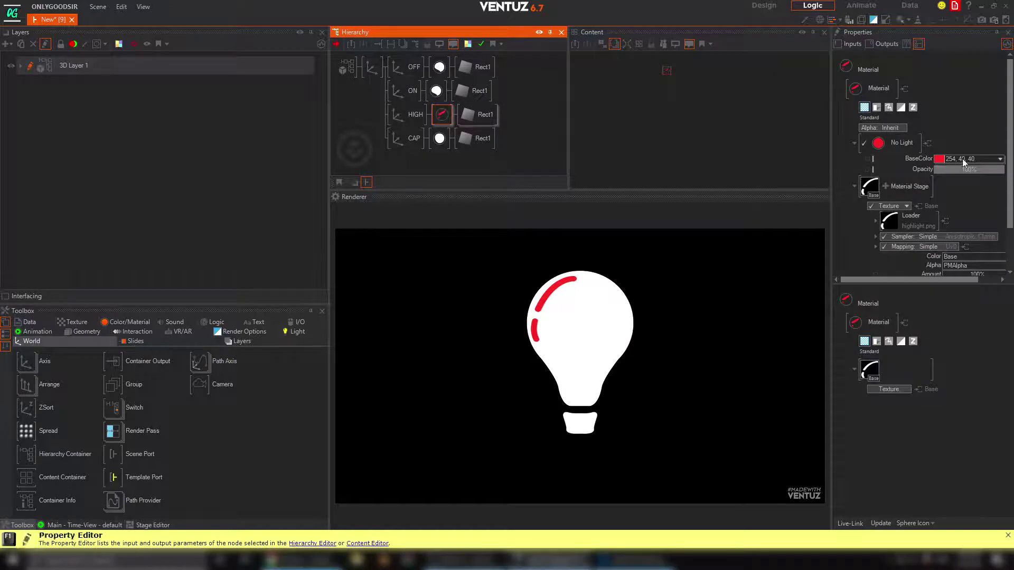
pyautogui.click(962, 159)
pyautogui.click(545, 352)
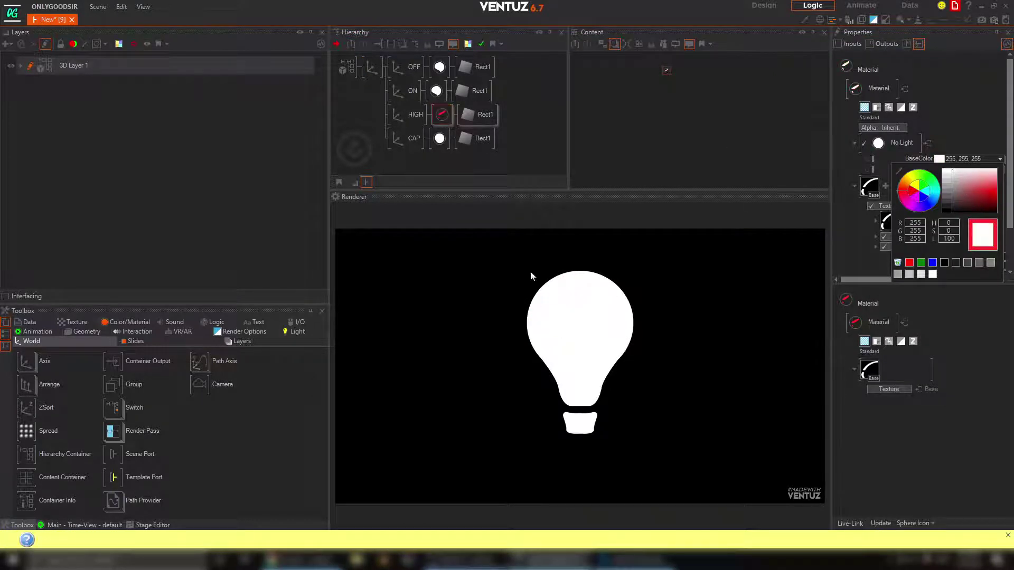
pyautogui.click(504, 79)
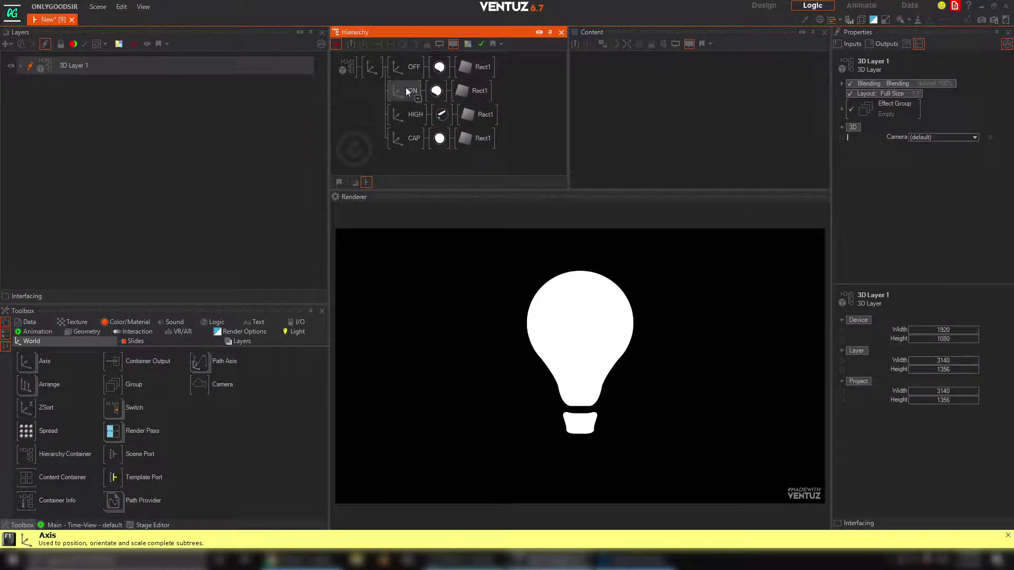
# Set the OFF material's base color to blue (0, 35, 239)
pyautogui.click(440, 66)
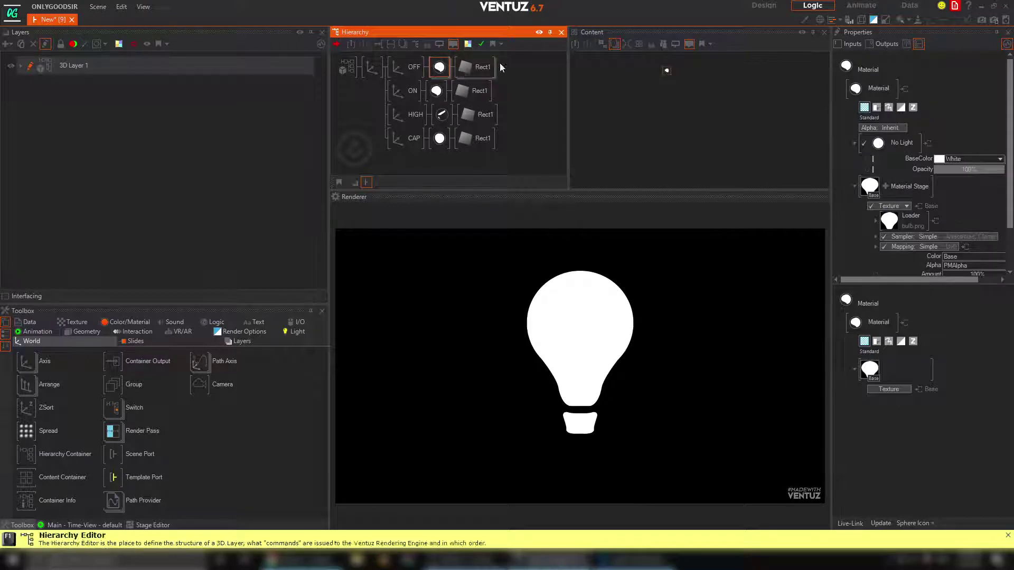
pyautogui.click(1000, 159)
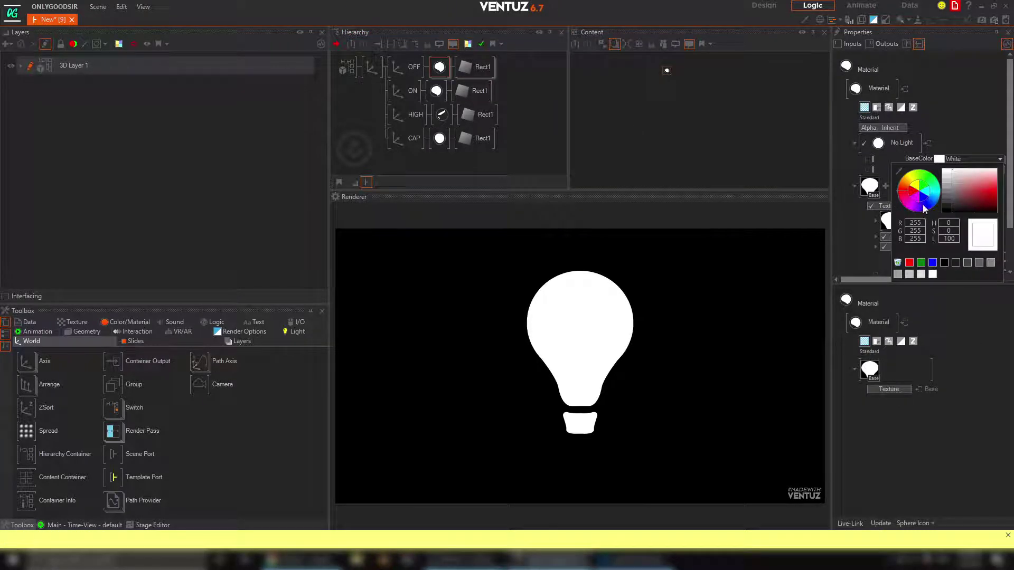
pyautogui.click(924, 209)
pyautogui.moveTo(984, 197); pyautogui.dragTo(1010, 199)
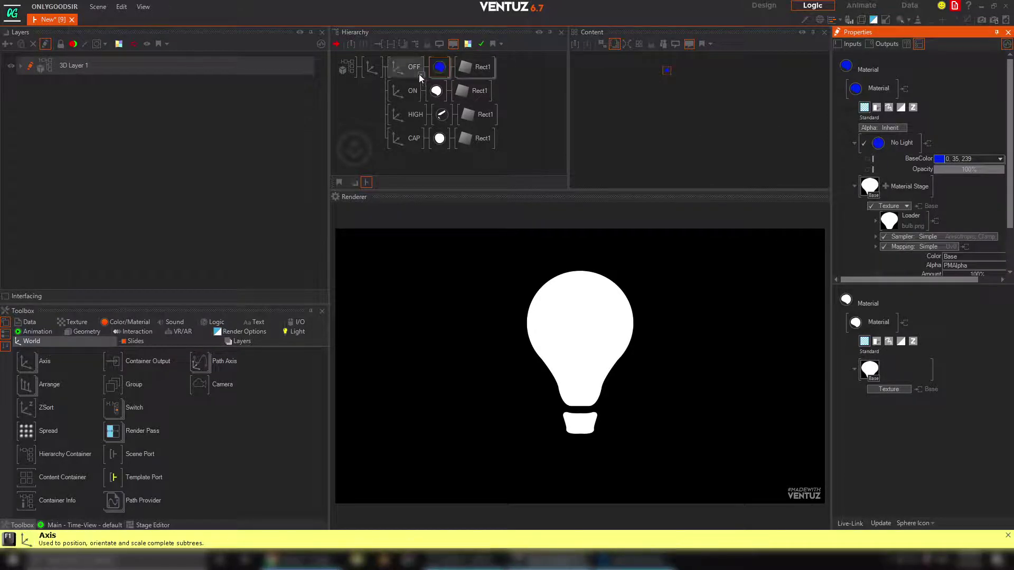
pyautogui.click(414, 92)
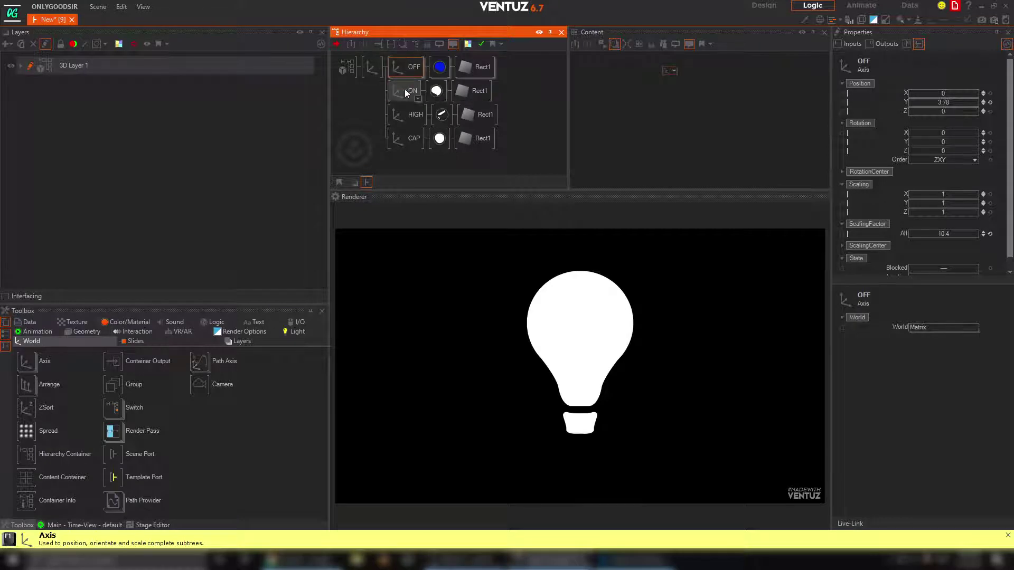
pyautogui.click(407, 116)
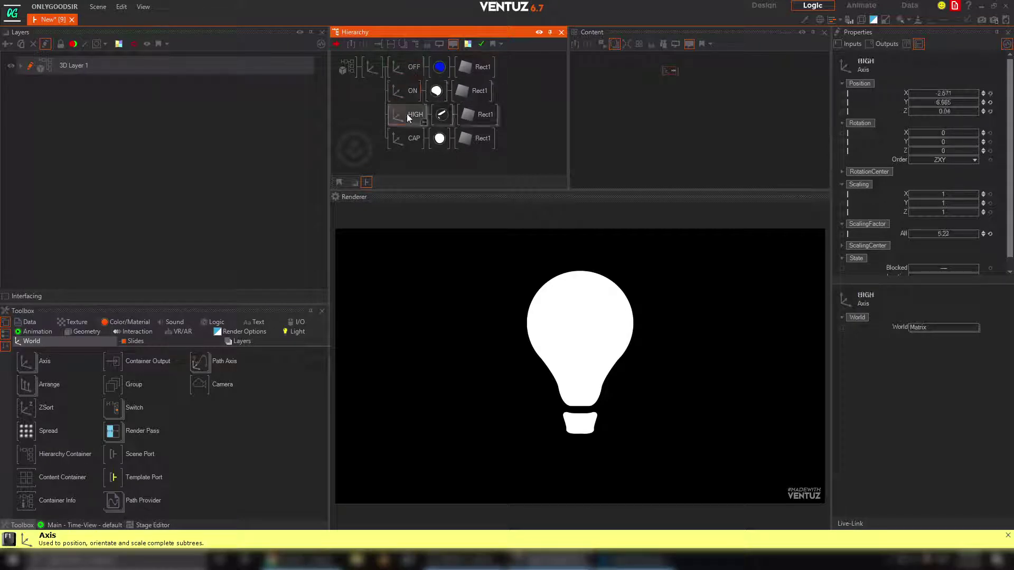
pyautogui.click(416, 133)
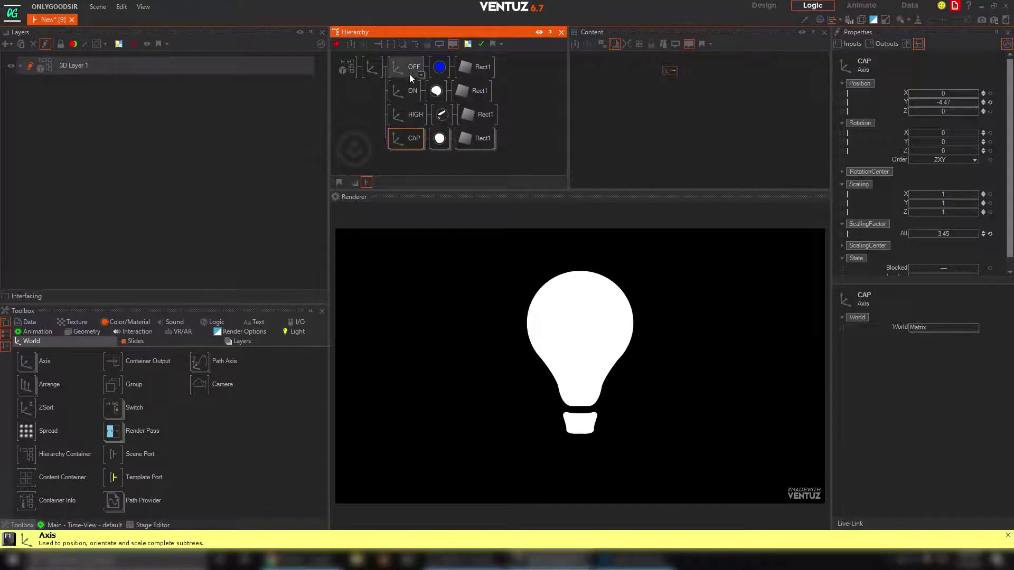
pyautogui.click(401, 90)
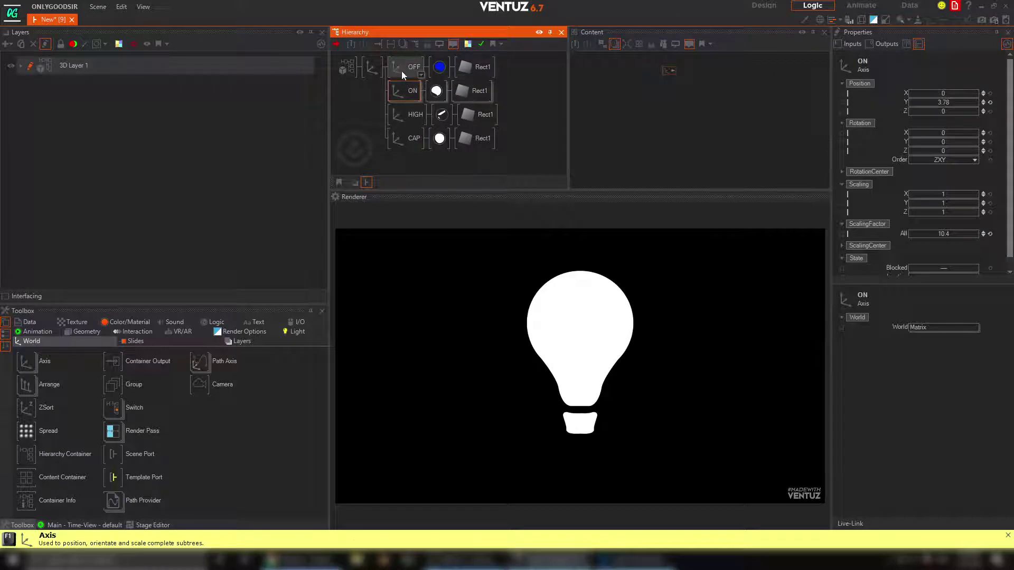
# Set the ON Axis's Z position to -0.02 so it sits in front of the OFF bulb
pyautogui.click(409, 140)
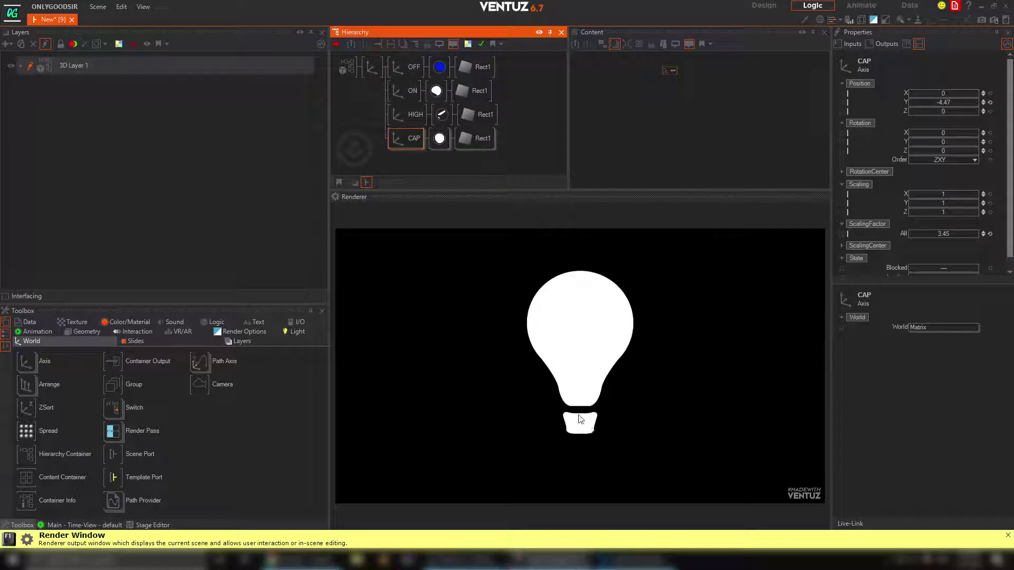
pyautogui.click(415, 89)
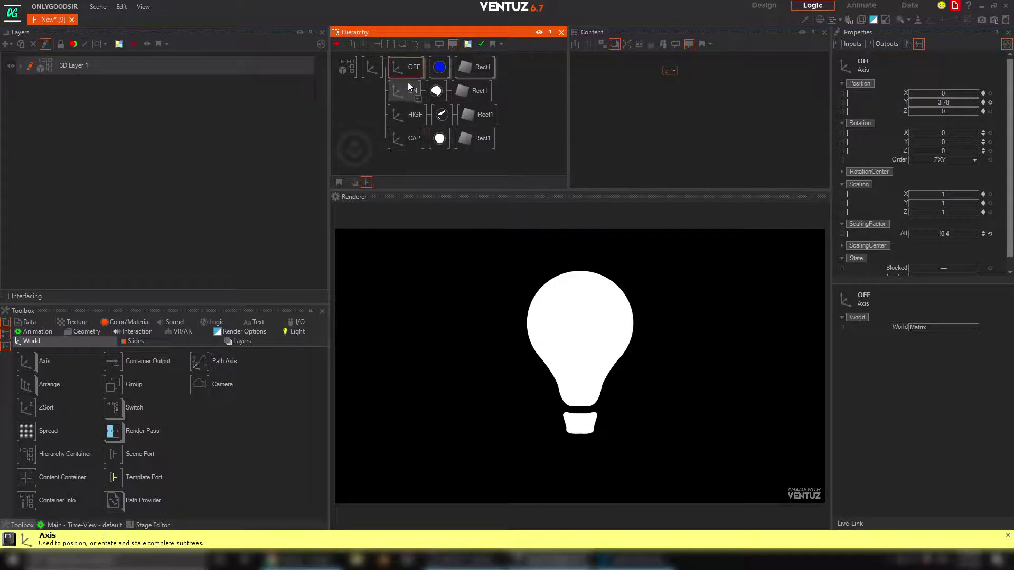
pyautogui.click(409, 92)
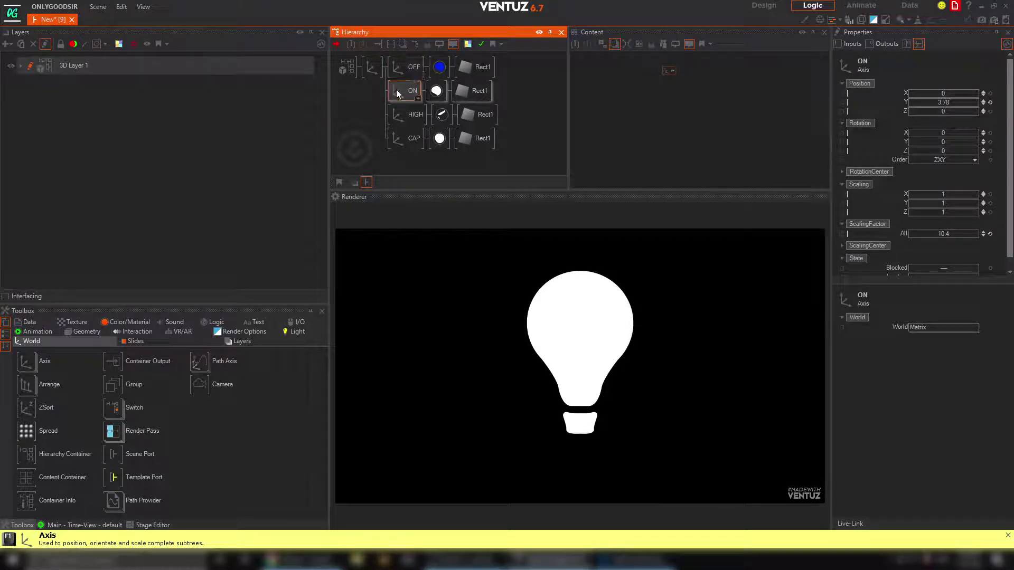
pyautogui.click(984, 110)
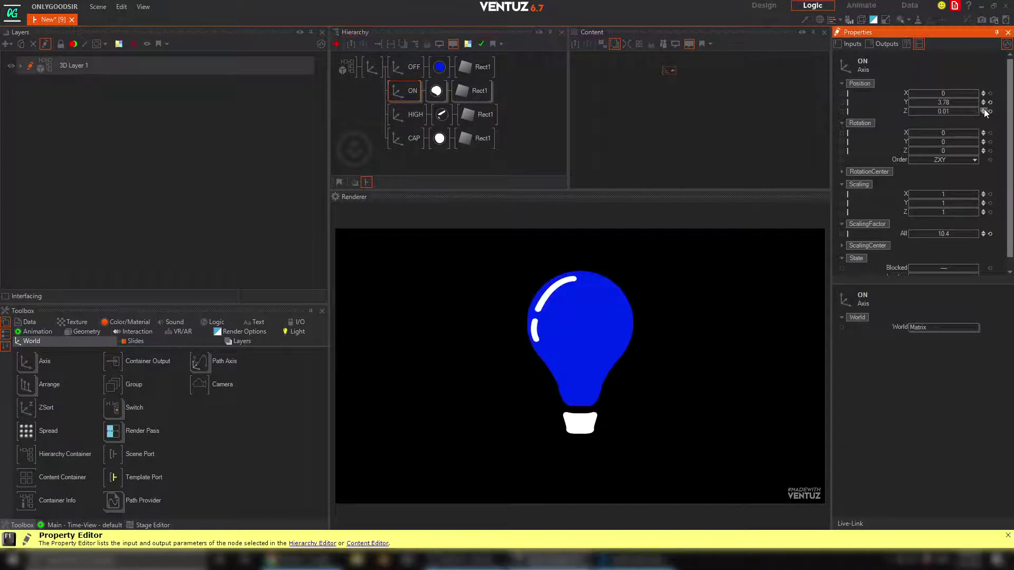
pyautogui.click(983, 113)
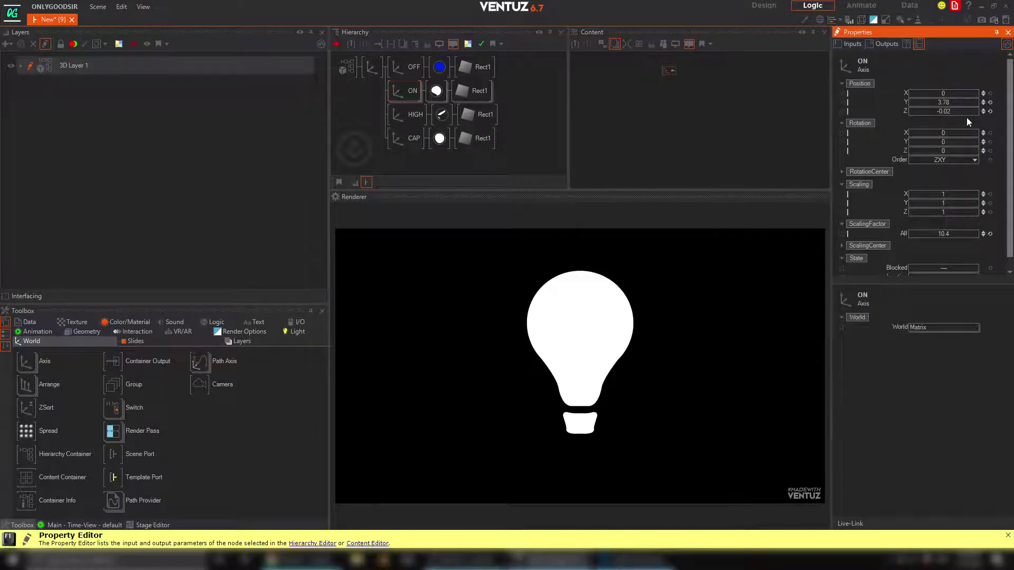
# Set the ON material's base color to amber yellow (234, 172, 0)
pyautogui.click(436, 97)
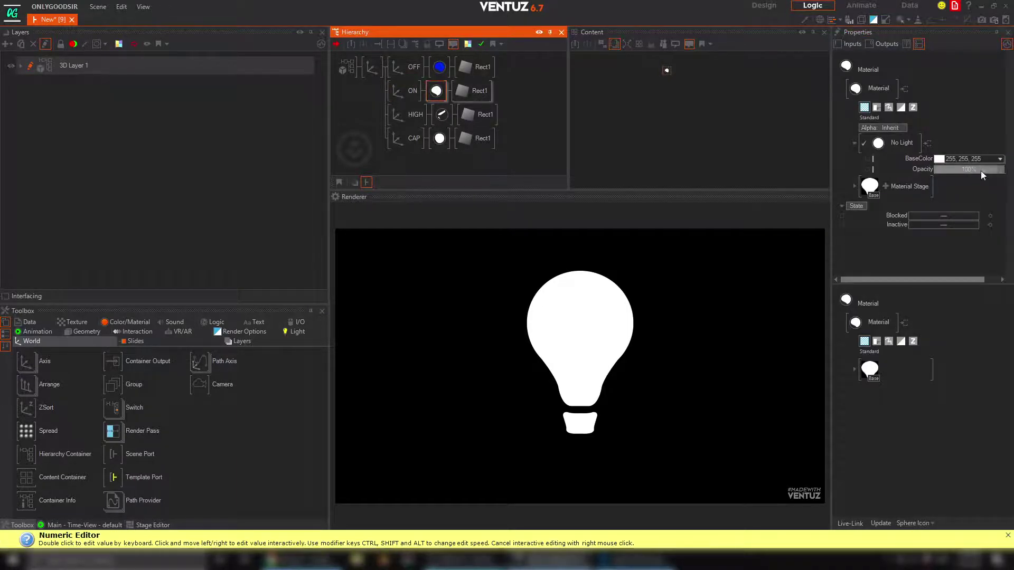
pyautogui.click(1000, 158)
pyautogui.moveTo(934, 186); pyautogui.dragTo(904, 178)
pyautogui.click(975, 203)
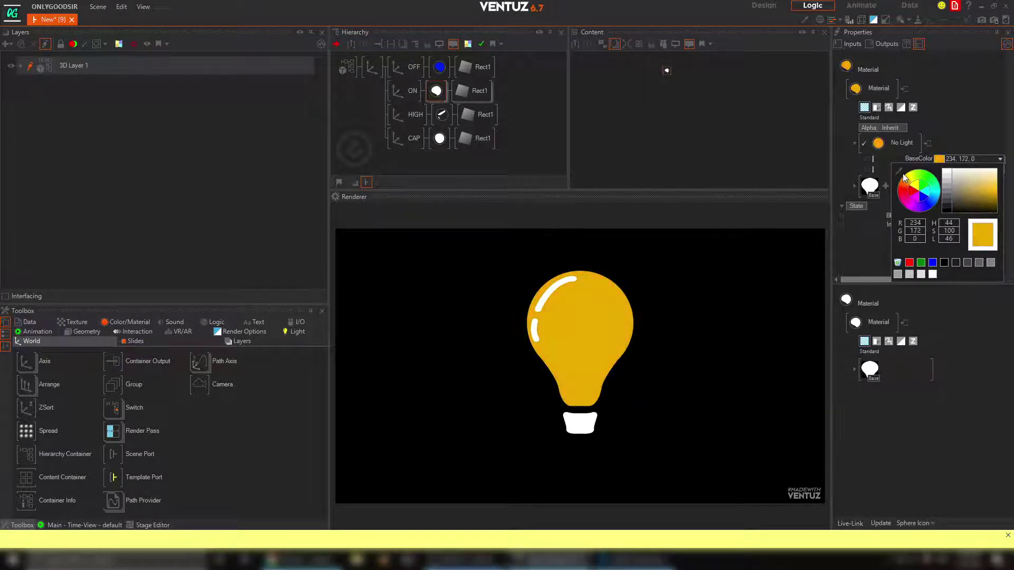
pyautogui.click(955, 103)
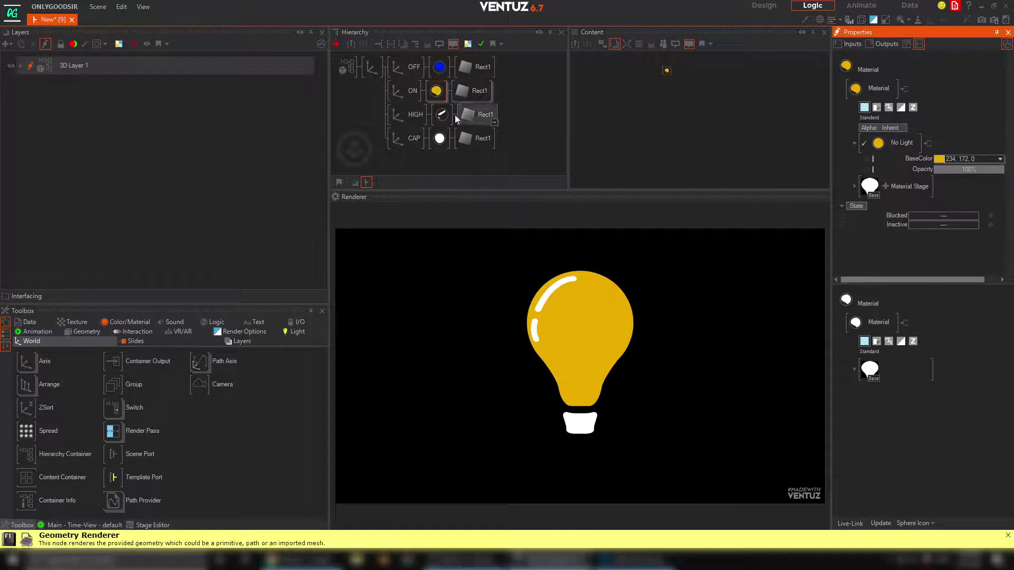
# Set the CAP material's base color to medium grey (142, 142, 142)
pyautogui.click(444, 139)
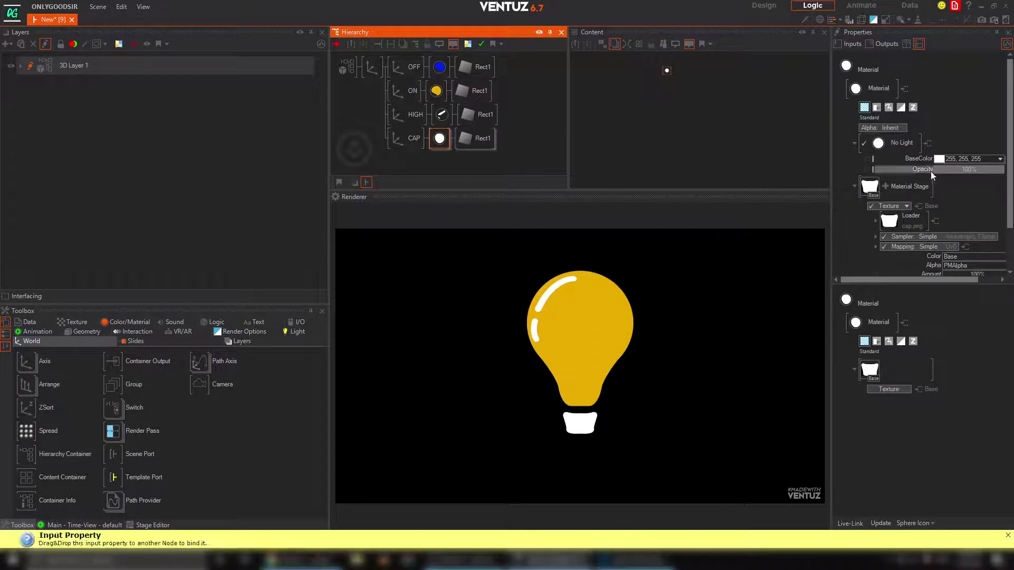
pyautogui.click(1000, 159)
pyautogui.click(949, 188)
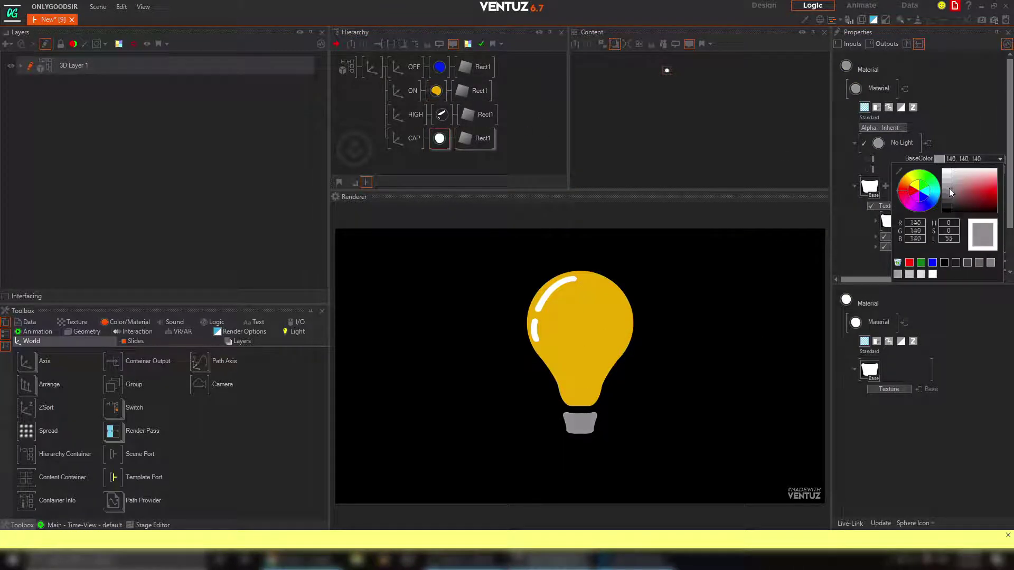
pyautogui.moveTo(949, 188)
pyautogui.mouseDown()
pyautogui.moveTo(934, 186)
pyautogui.moveTo(945, 193)
pyautogui.mouseUp()
pyautogui.click(953, 136)
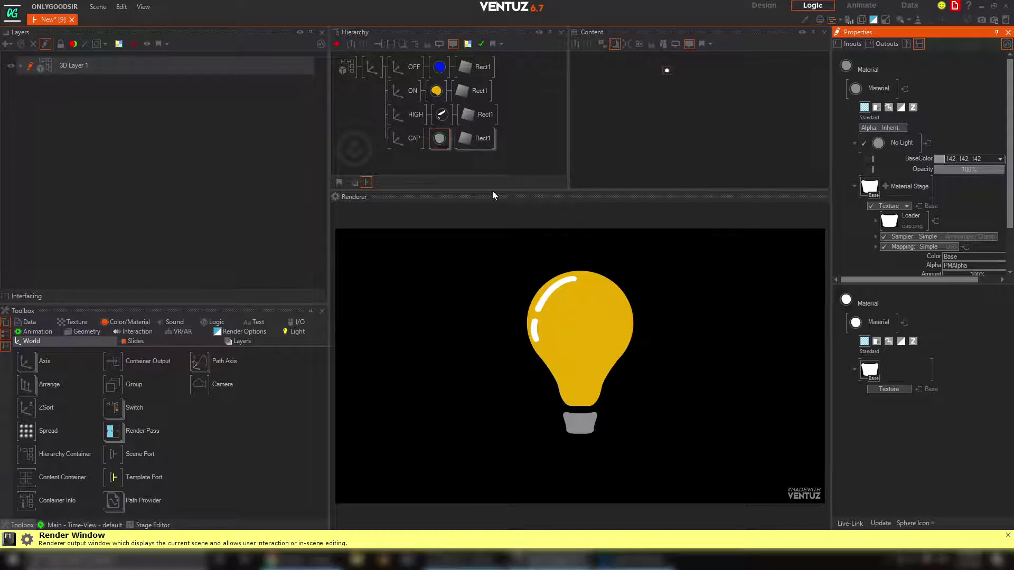
# Add a second texture stage to the ON material and load liquid1.png from the project's images into it
pyautogui.click(433, 93)
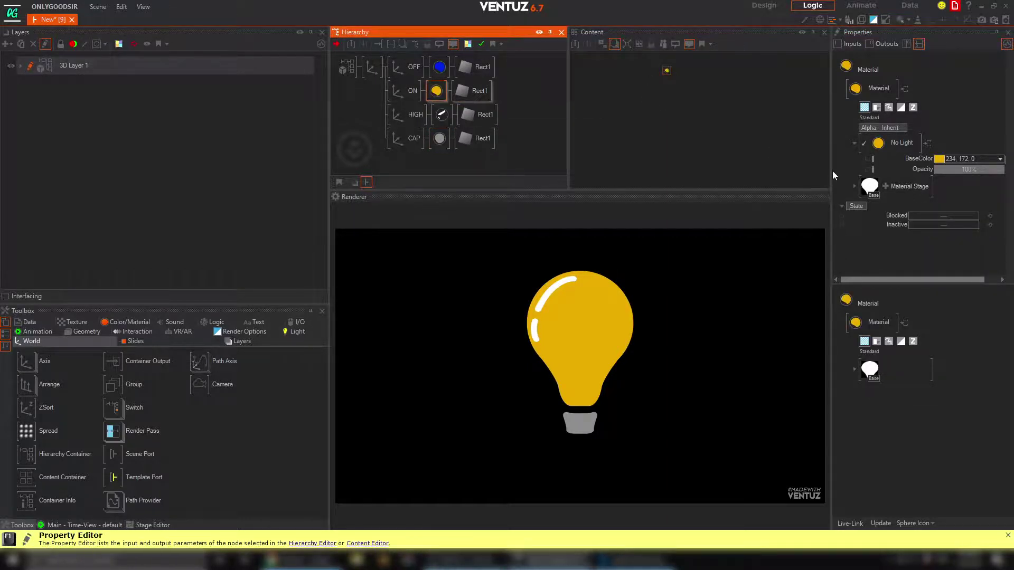
pyautogui.moveTo(834, 175); pyautogui.dragTo(723, 179)
pyautogui.click(775, 187)
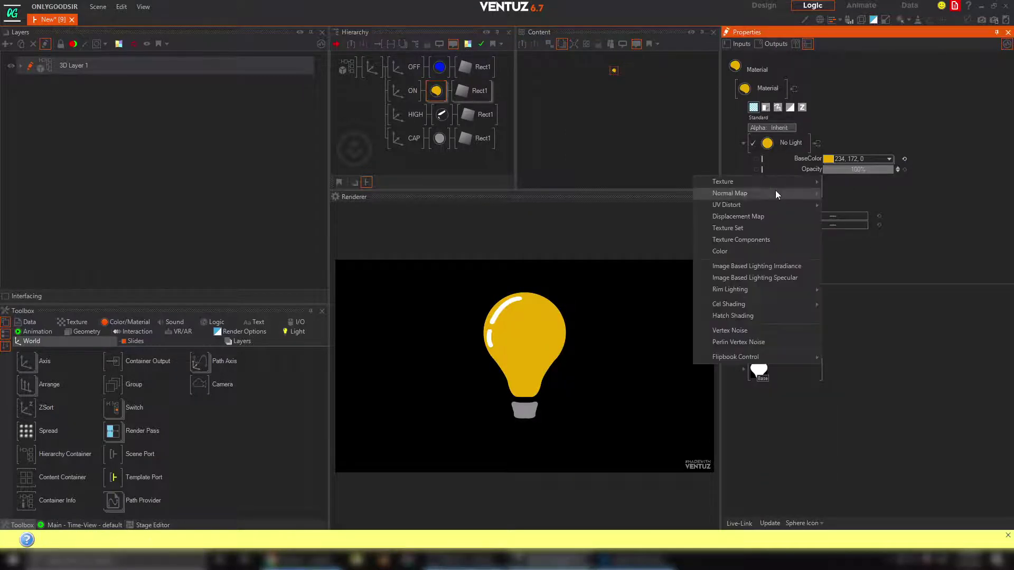
pyautogui.moveTo(746, 182)
pyautogui.click(861, 210)
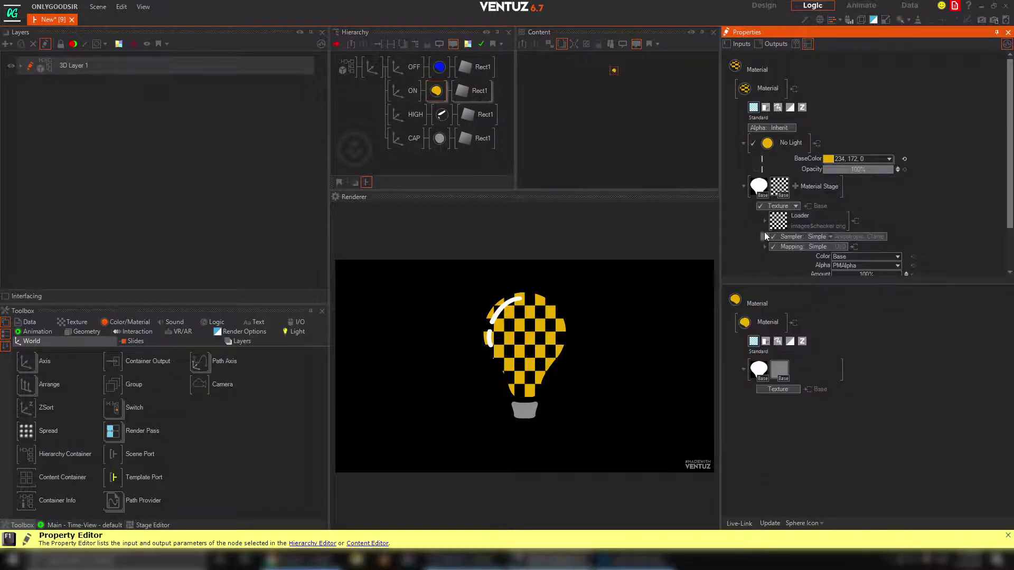
pyautogui.click(776, 227)
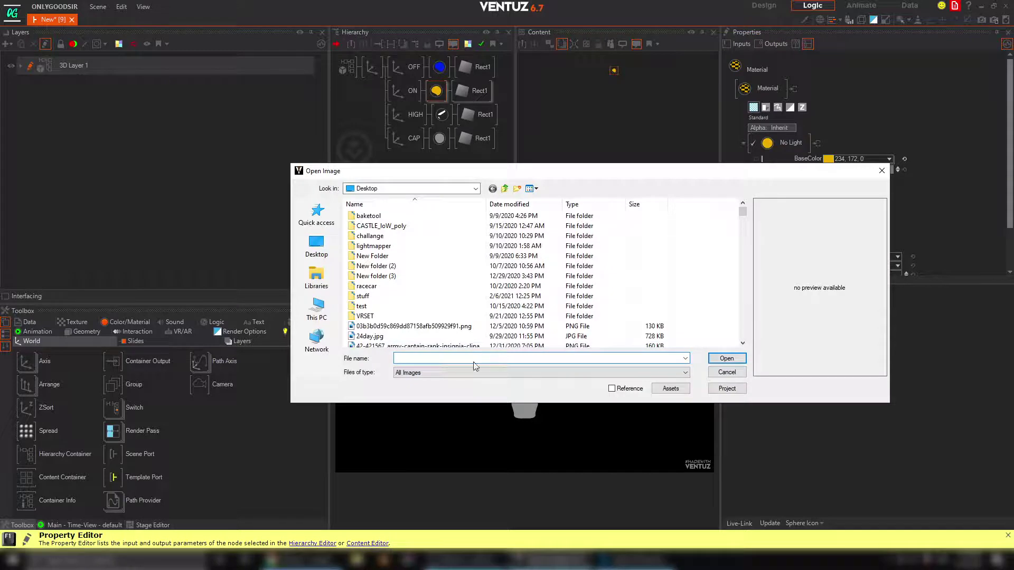
pyautogui.click(726, 389)
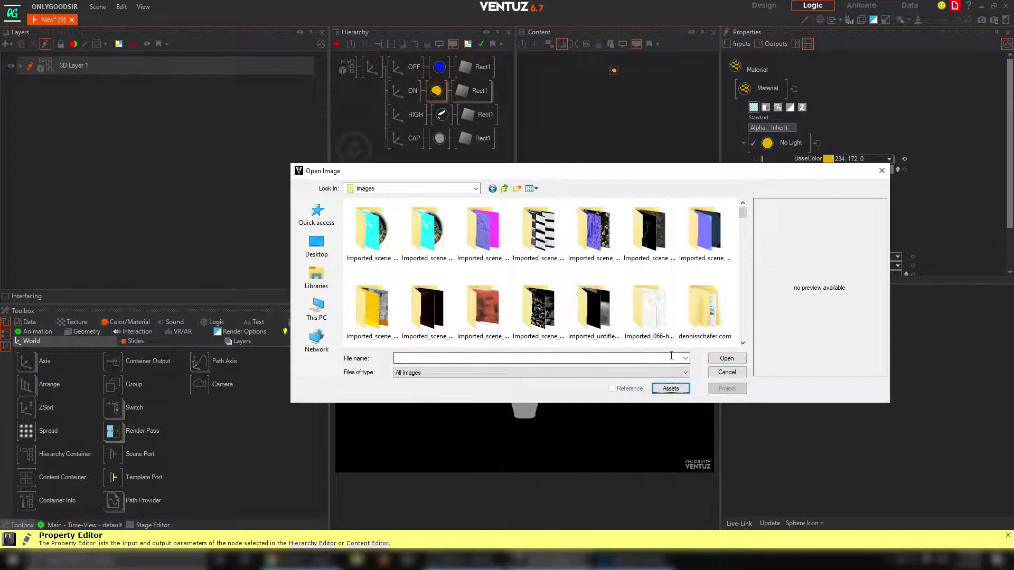
pyautogui.write('liquid1')
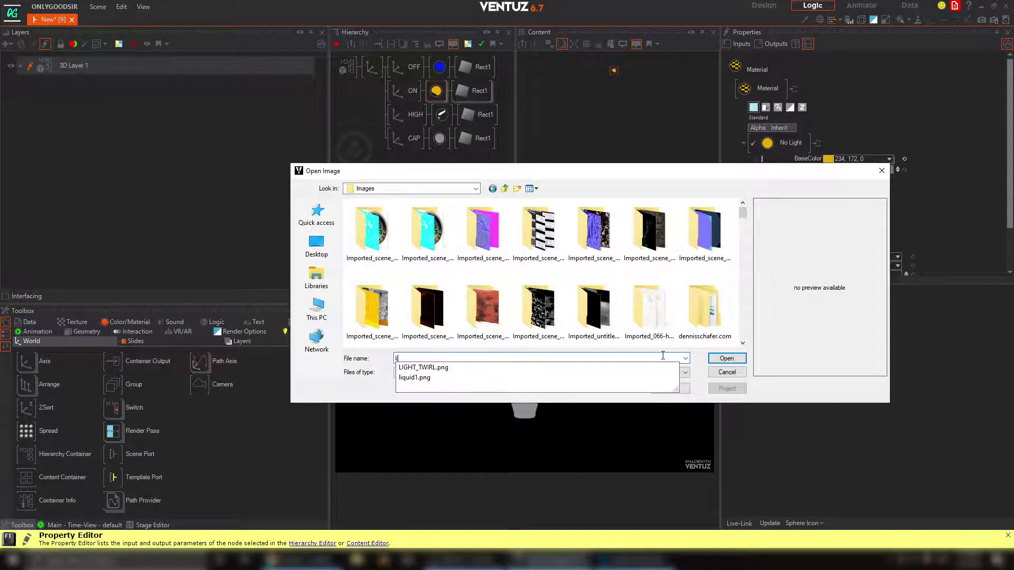
pyautogui.press('Return')
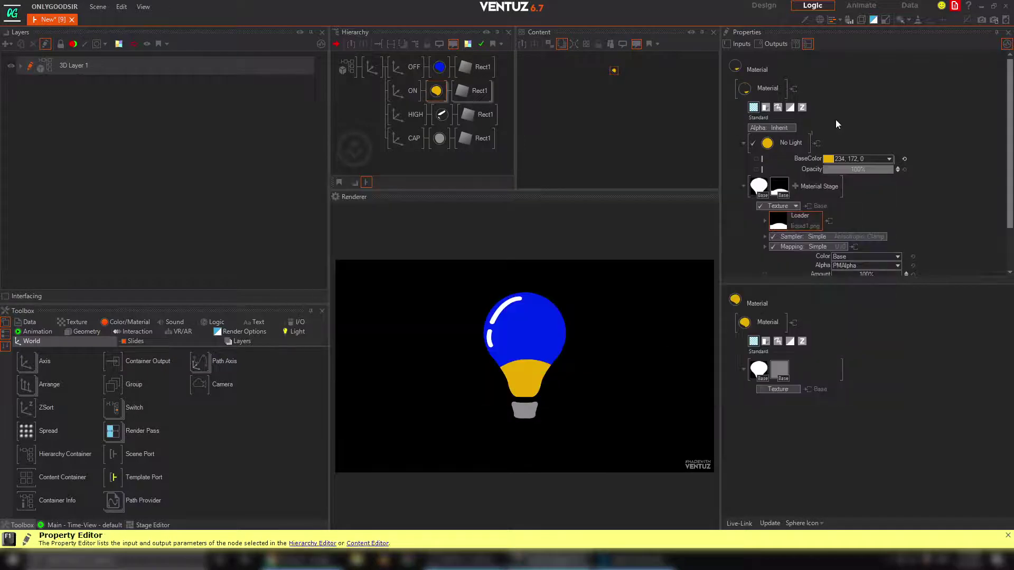
# Switch the liquid texture's mapping to 2D Mapping and set its X position to 0.05 and Y position to 0.166
pyautogui.scroll(-2, 881, 151)
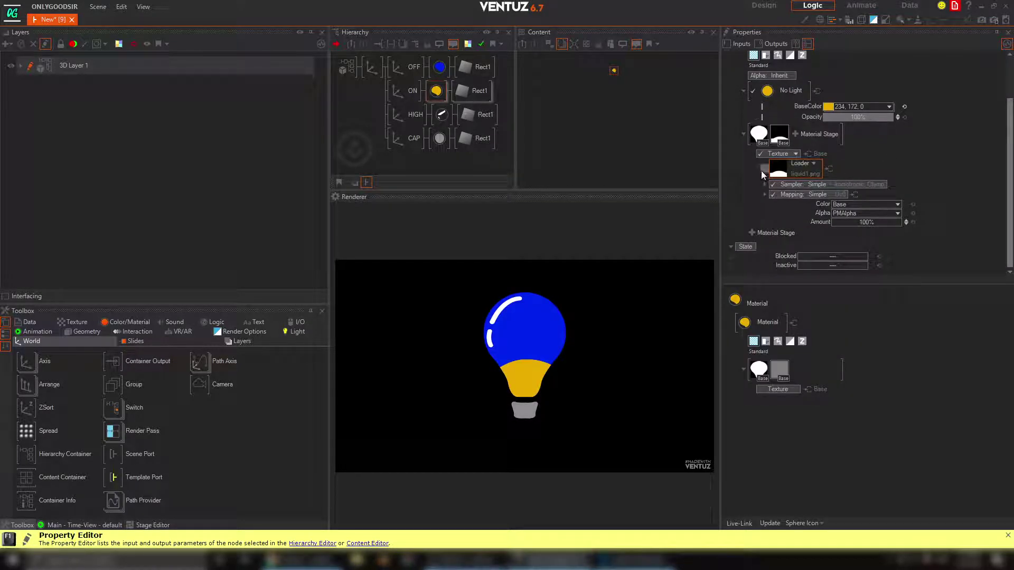
pyautogui.click(762, 169)
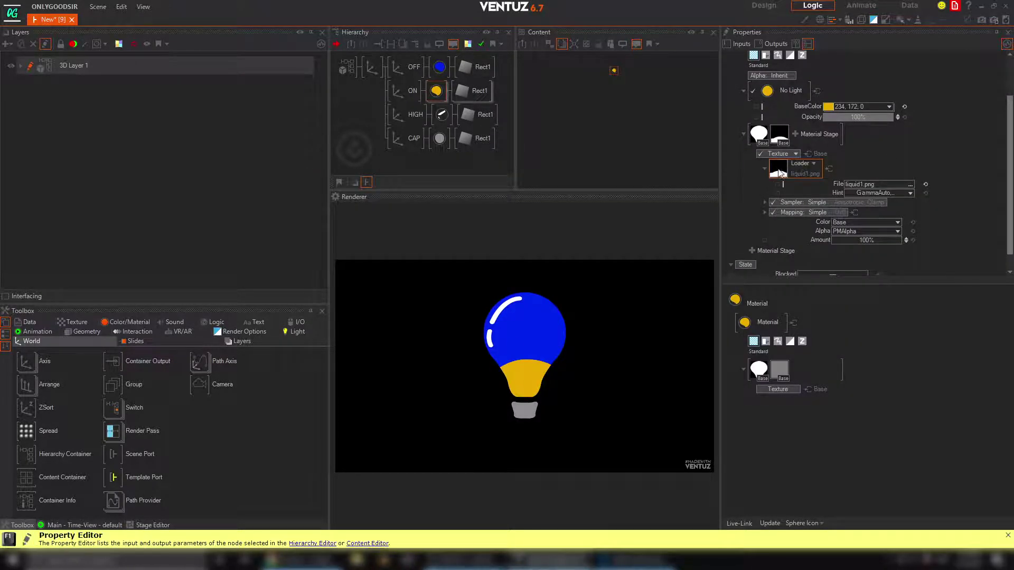
pyautogui.click(830, 213)
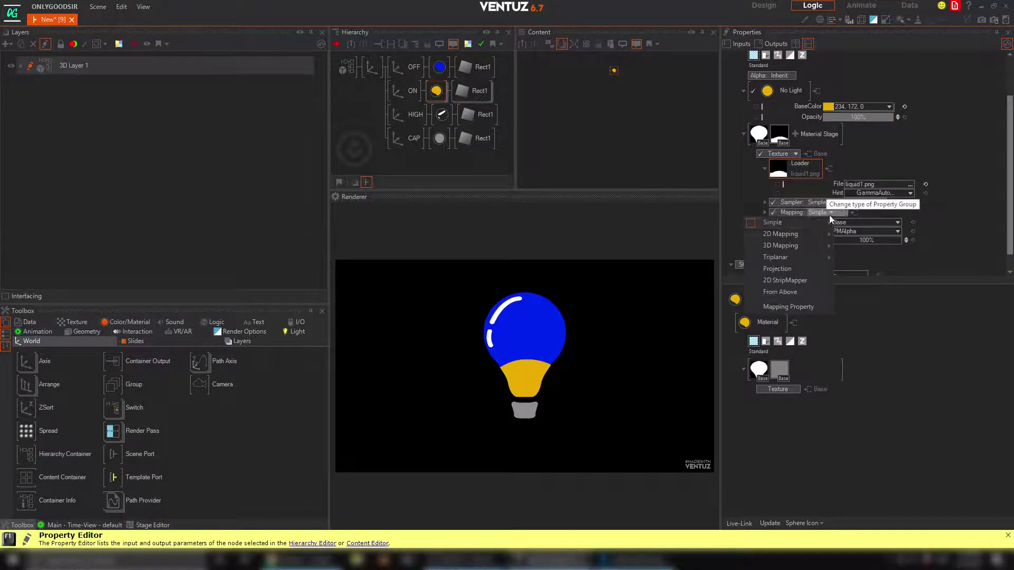
pyautogui.moveTo(809, 234)
pyautogui.click(869, 243)
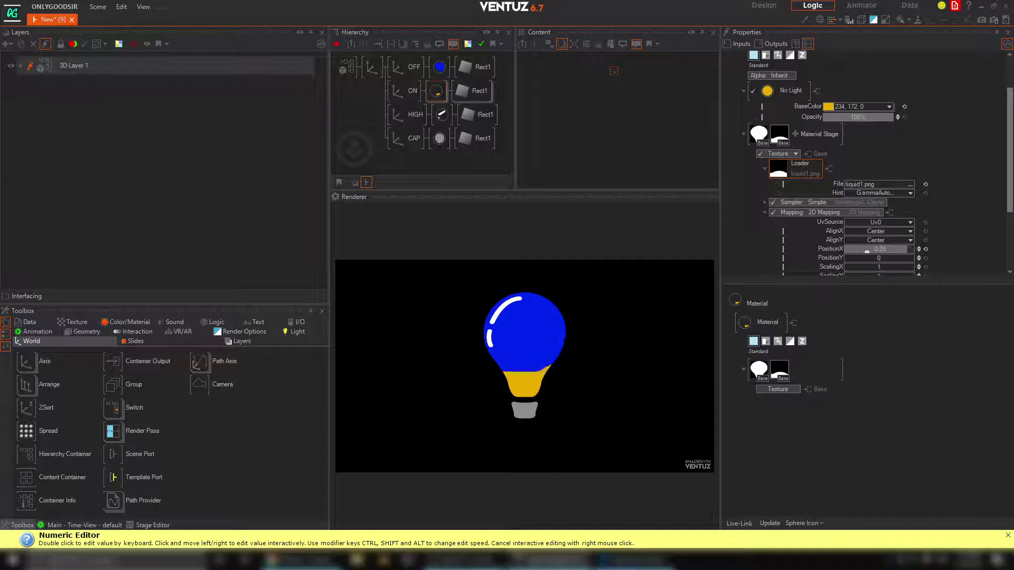
pyautogui.moveTo(883, 257)
pyautogui.mouseDown()
pyautogui.moveTo(900, 257)
pyautogui.moveTo(859, 257)
pyautogui.moveTo(901, 256)
pyautogui.moveTo(840, 261)
pyautogui.moveTo(914, 255)
pyautogui.moveTo(878, 257)
pyautogui.moveTo(894, 257)
pyautogui.mouseUp()
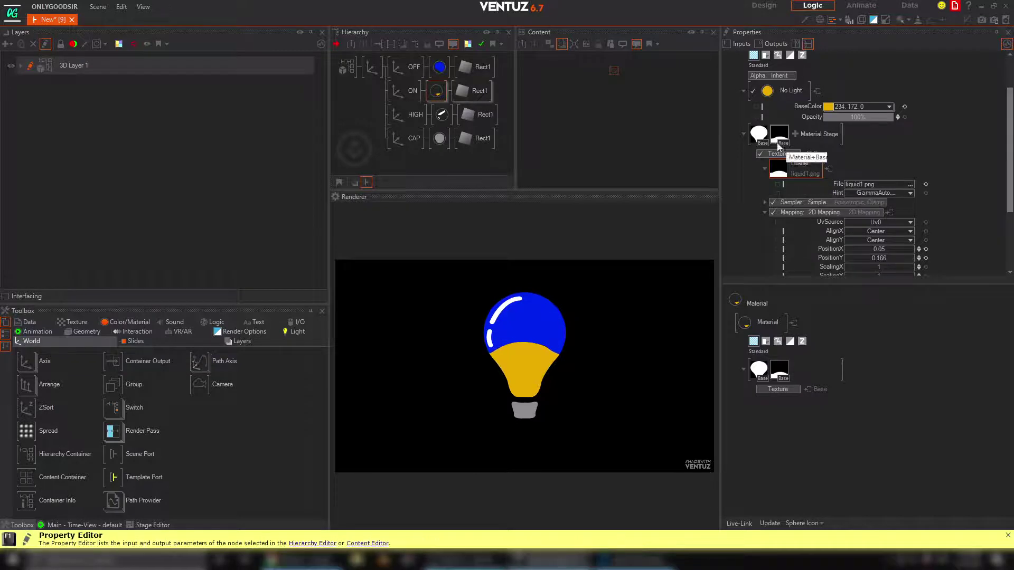
# Set the liquid texture's sampler to Wrap U, Clamp V and raise its mapping Y position to 0.746, shifting X as well
pyautogui.scroll(-1, 945, 216)
pyautogui.scroll(-2, 964, 230)
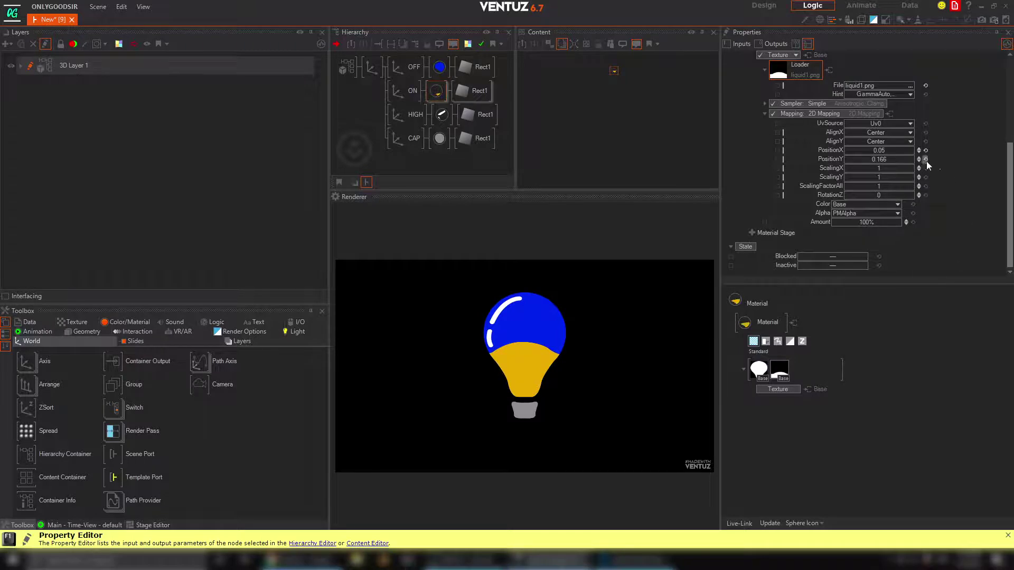
pyautogui.scroll(3, 949, 175)
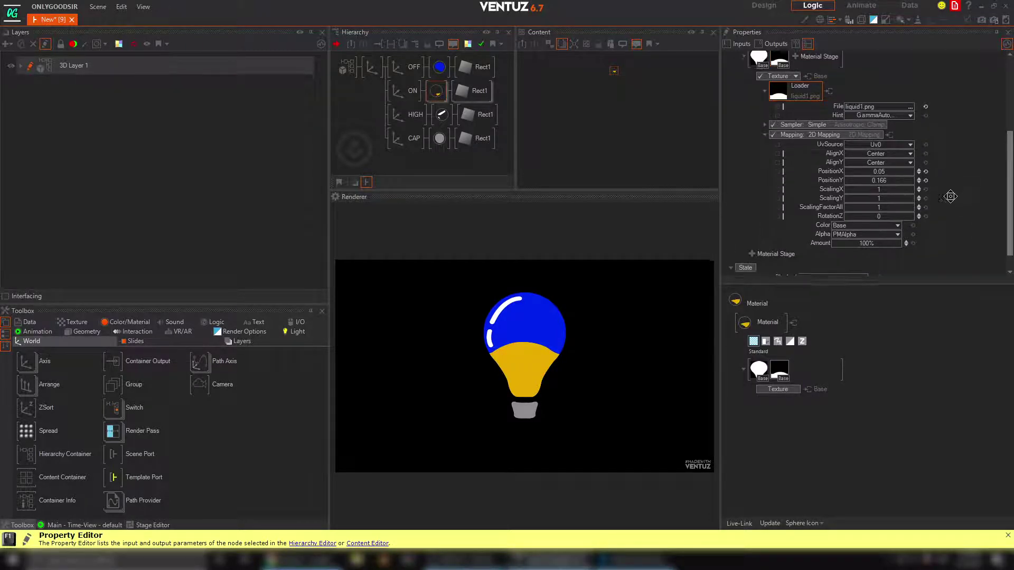
pyautogui.click(864, 159)
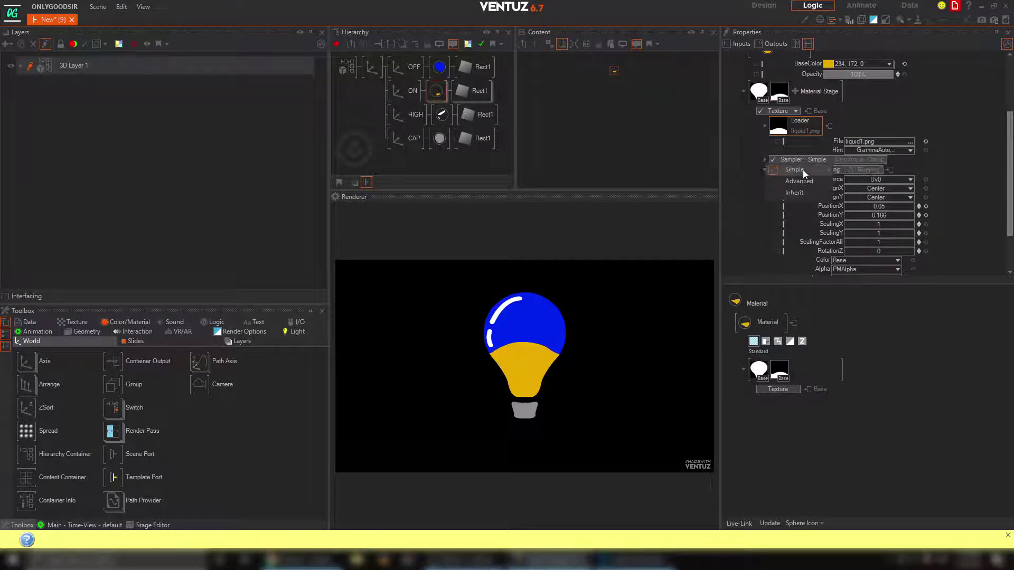
pyautogui.moveTo(803, 169)
pyautogui.click(868, 197)
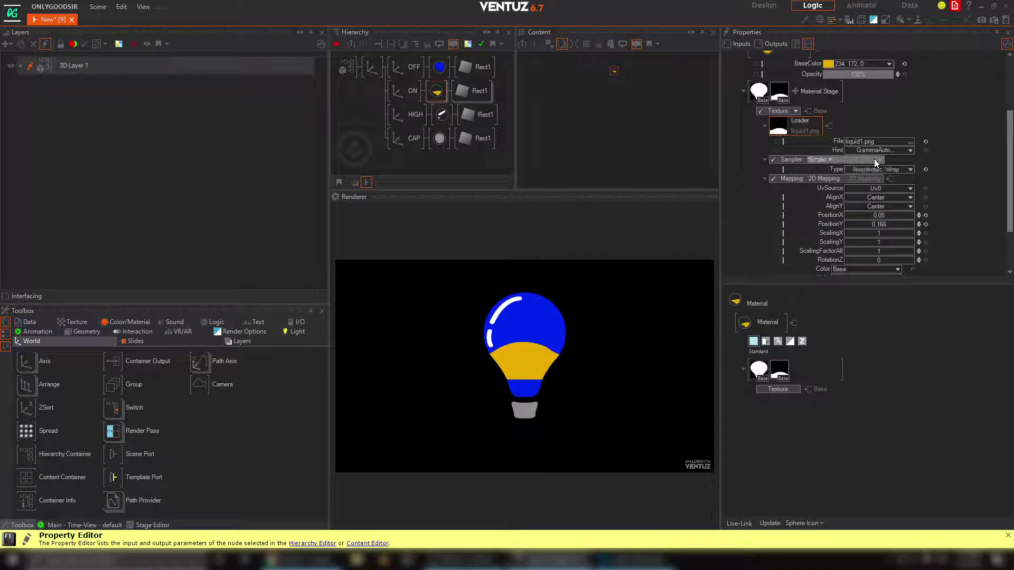
pyautogui.click(910, 169)
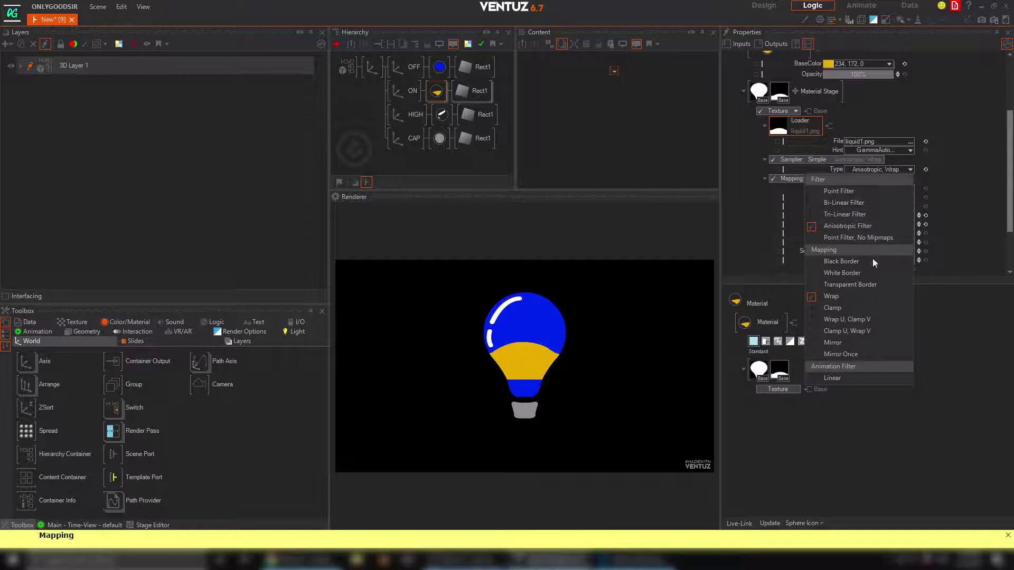
pyautogui.click(869, 319)
pyautogui.scroll(-2, 967, 209)
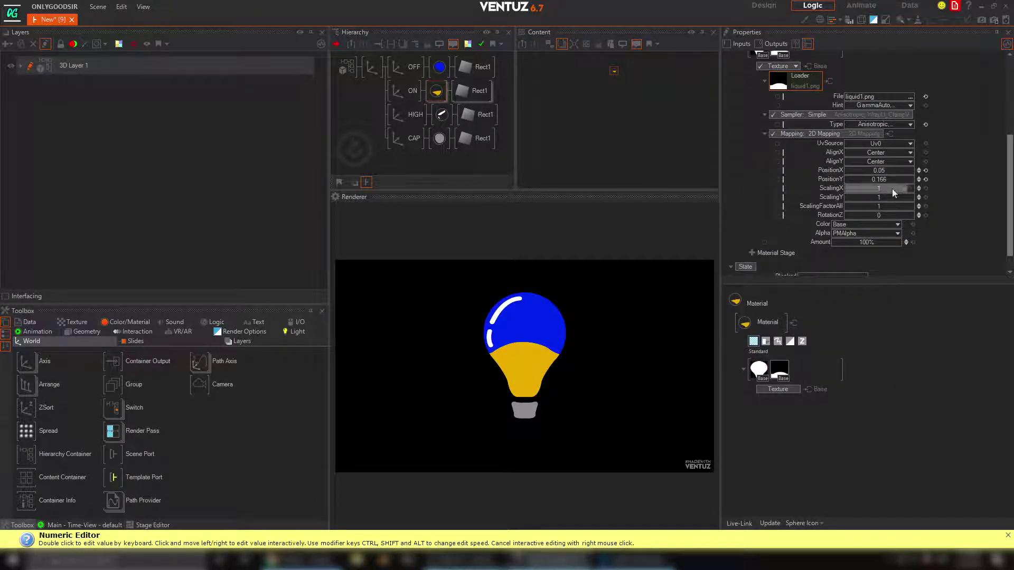
pyautogui.moveTo(887, 179)
pyautogui.mouseDown()
pyautogui.moveTo(912, 170)
pyautogui.moveTo(868, 179)
pyautogui.moveTo(895, 179)
pyautogui.moveTo(874, 185)
pyautogui.moveTo(888, 185)
pyautogui.mouseUp()
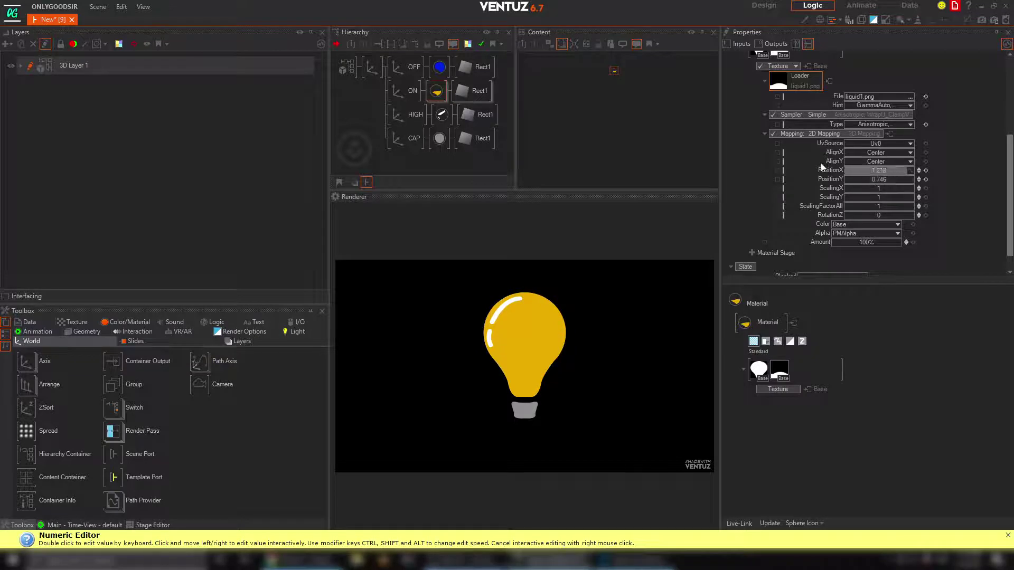
# Enlarge the Hierarchy and Content editors, narrow the Properties area and select the ON Axis
pyautogui.click(372, 73)
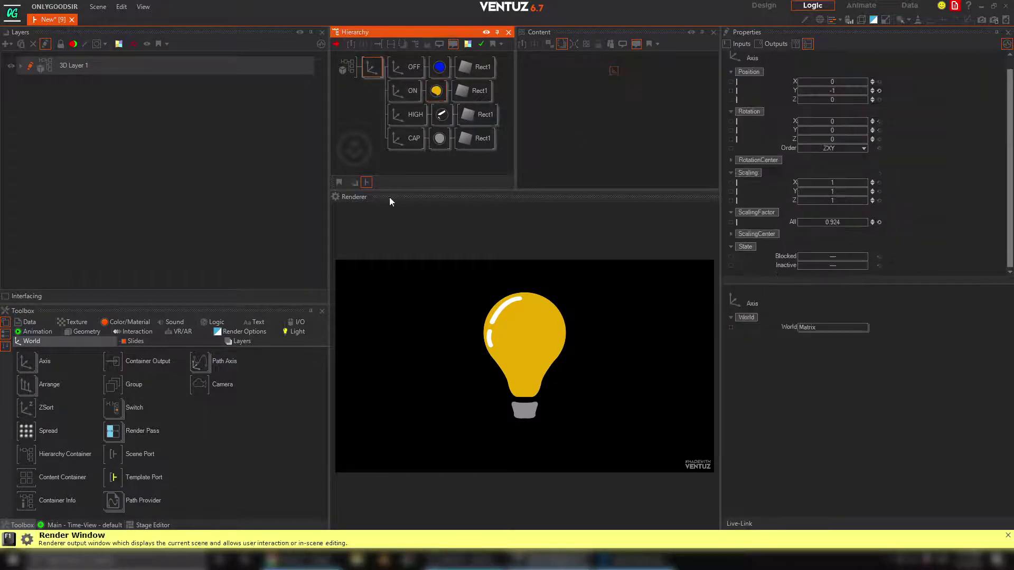
pyautogui.moveTo(393, 193); pyautogui.dragTo(279, 230)
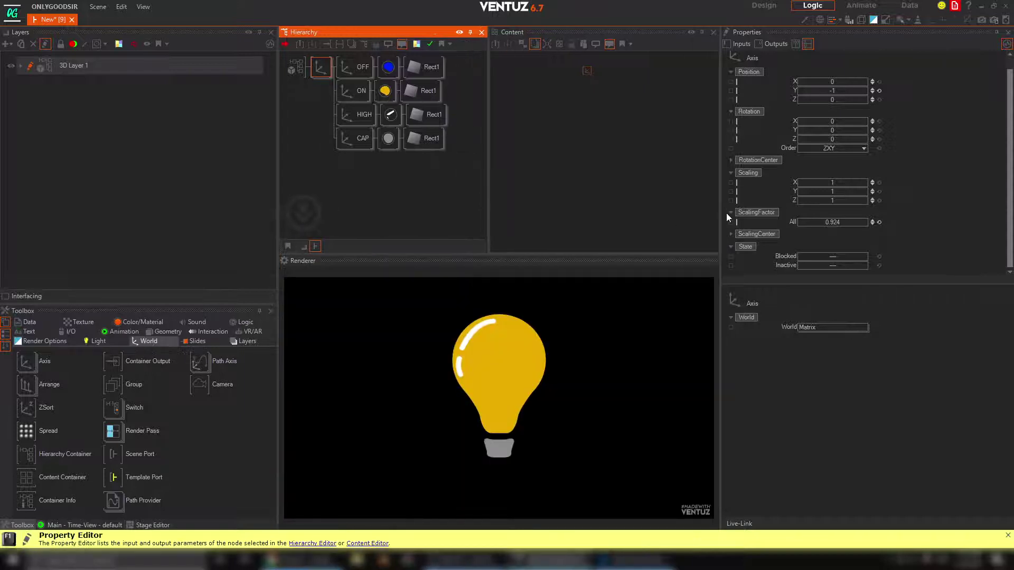
pyautogui.moveTo(718, 208); pyautogui.dragTo(830, 208)
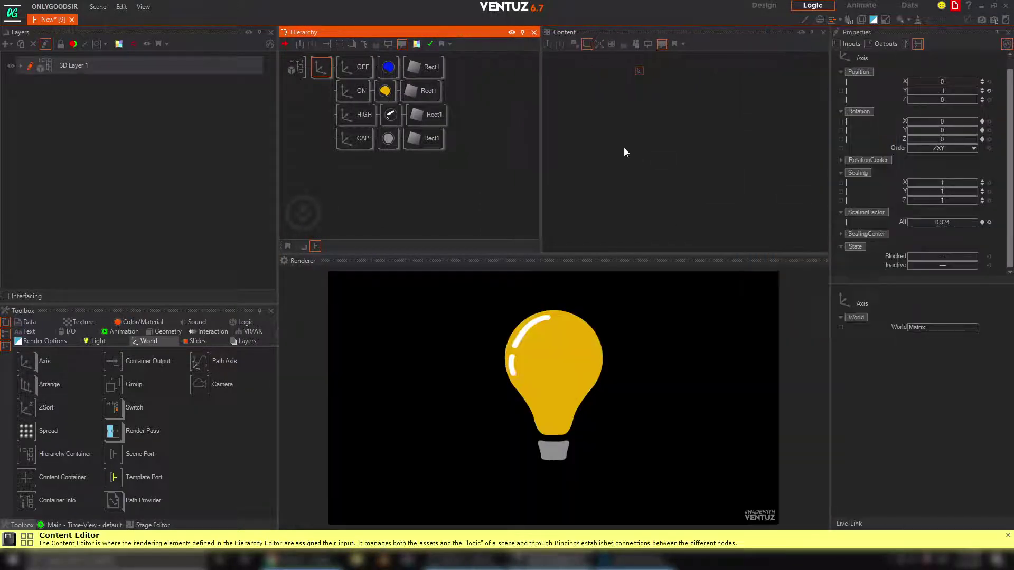
pyautogui.click(622, 150)
pyautogui.click(321, 67)
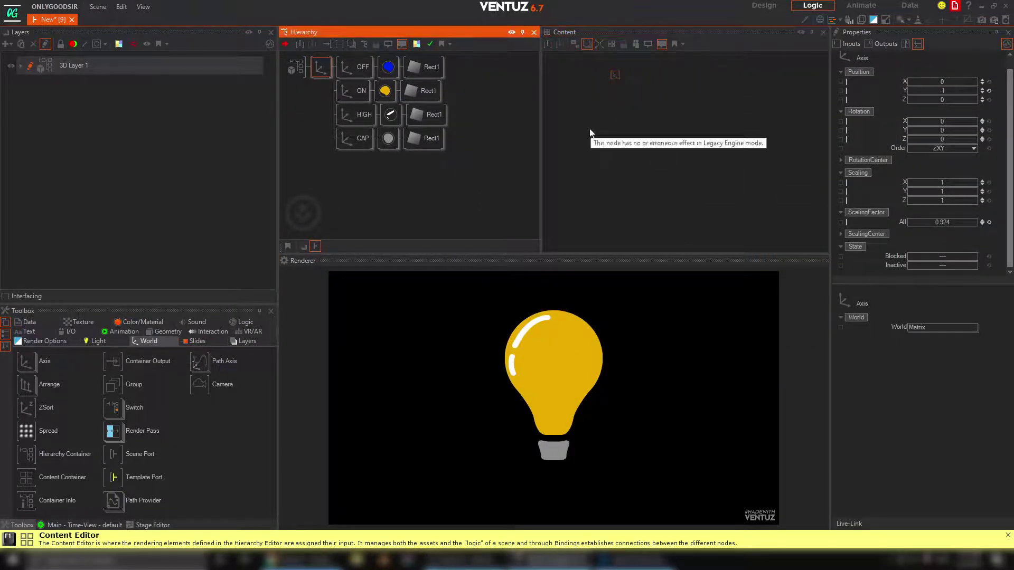
pyautogui.click(607, 111)
pyautogui.click(373, 90)
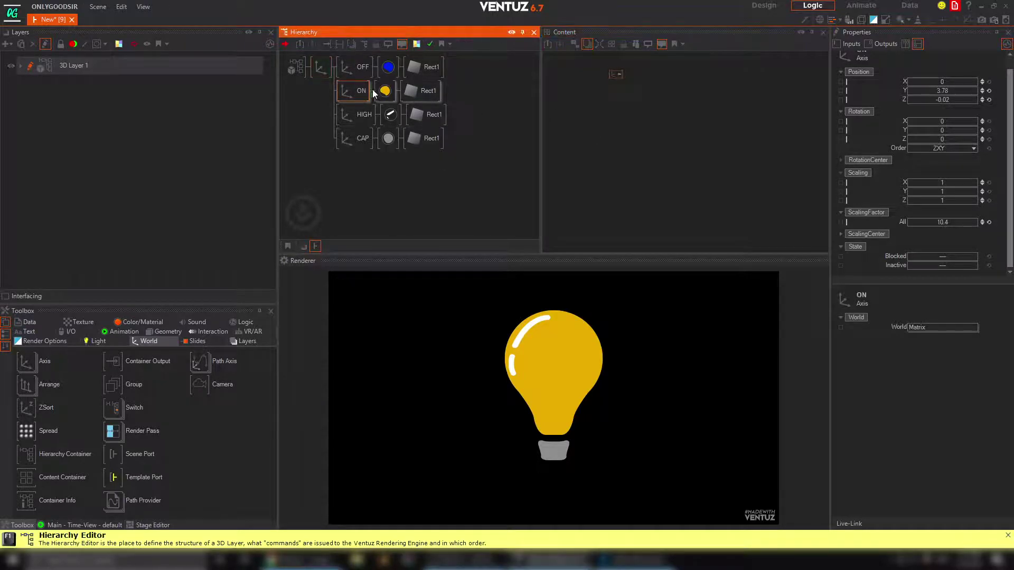
# Add a Keyframe Animation node beside the ON part's material in the content graph
pyautogui.click(385, 91)
pyautogui.click(629, 142)
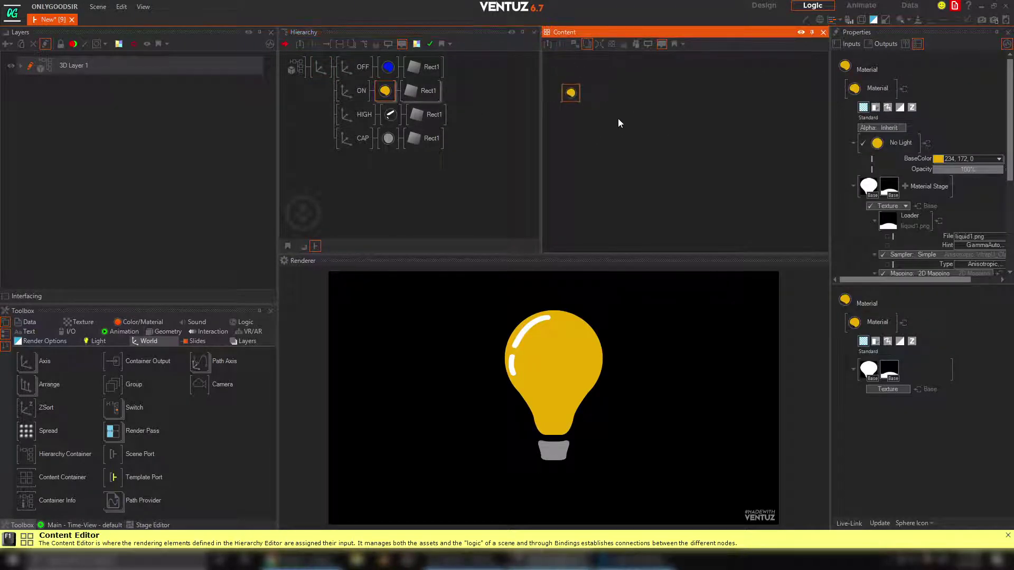
pyautogui.click(668, 133)
pyautogui.write('so')
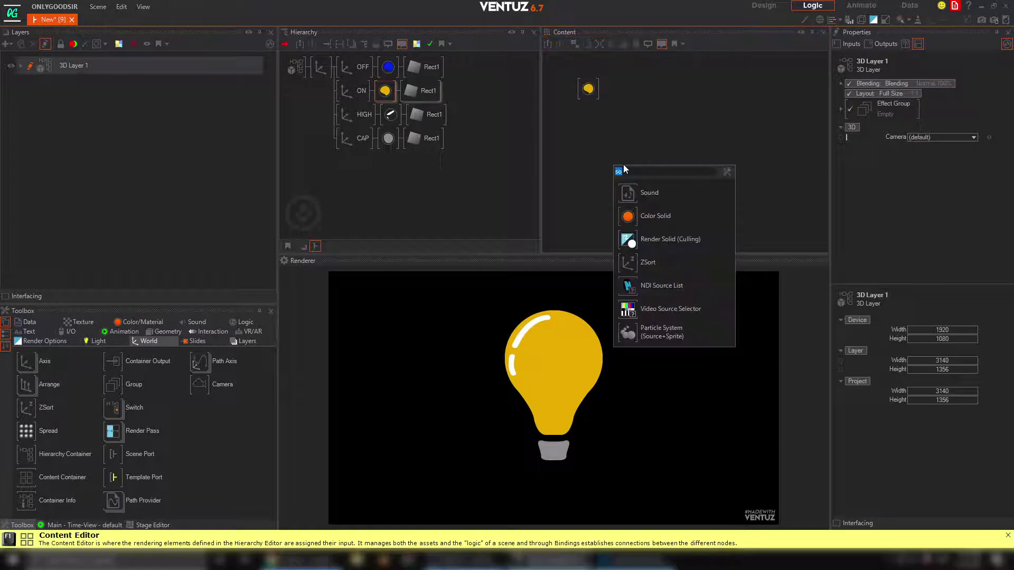
pyautogui.write('key')
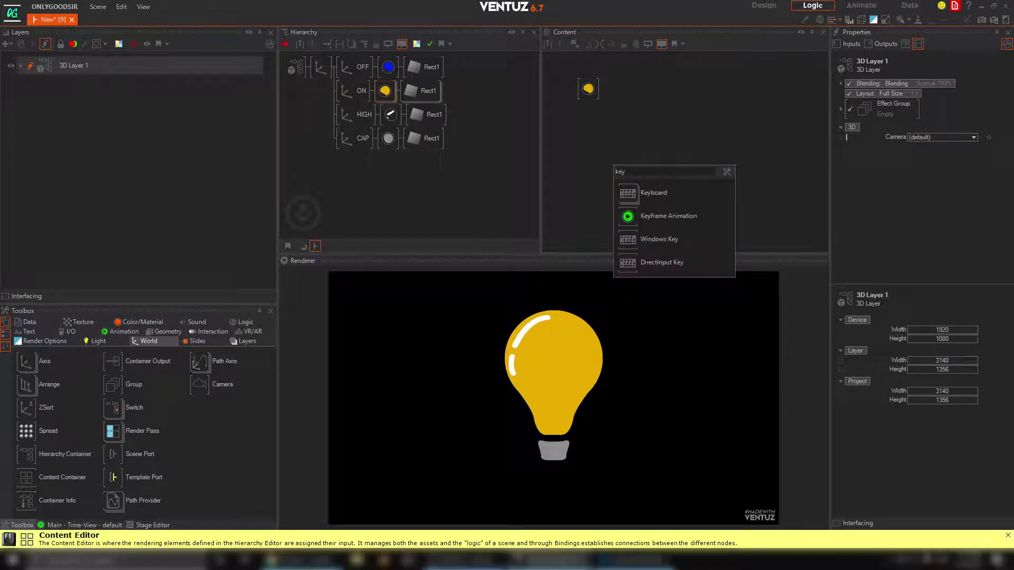
pyautogui.click(628, 213)
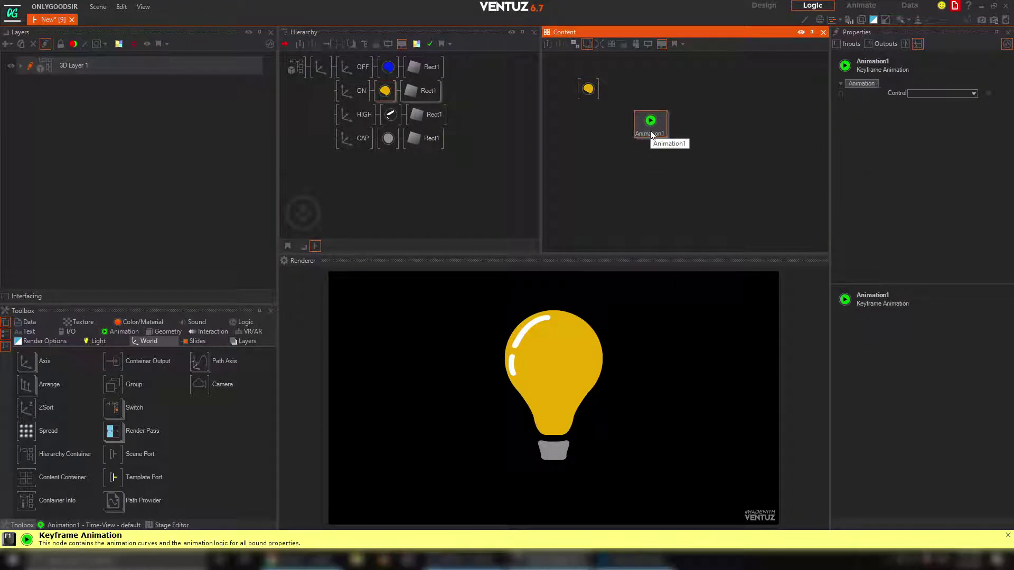
# Bind the liquid texture mapping's PositionX and PositionY from the ON material to the keyframe animation
pyautogui.click(585, 88)
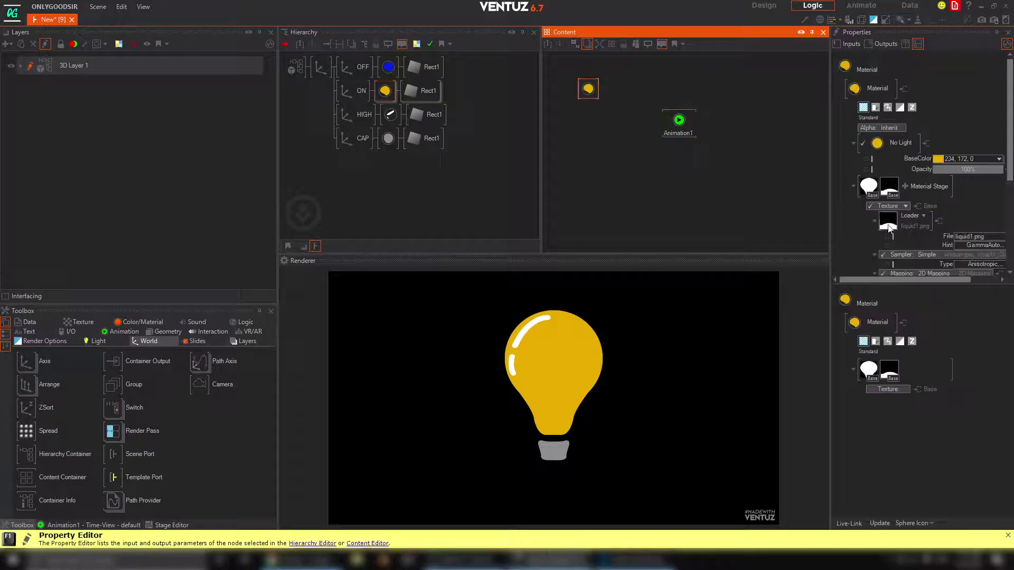
pyautogui.click(858, 93)
pyautogui.scroll(-2, 885, 158)
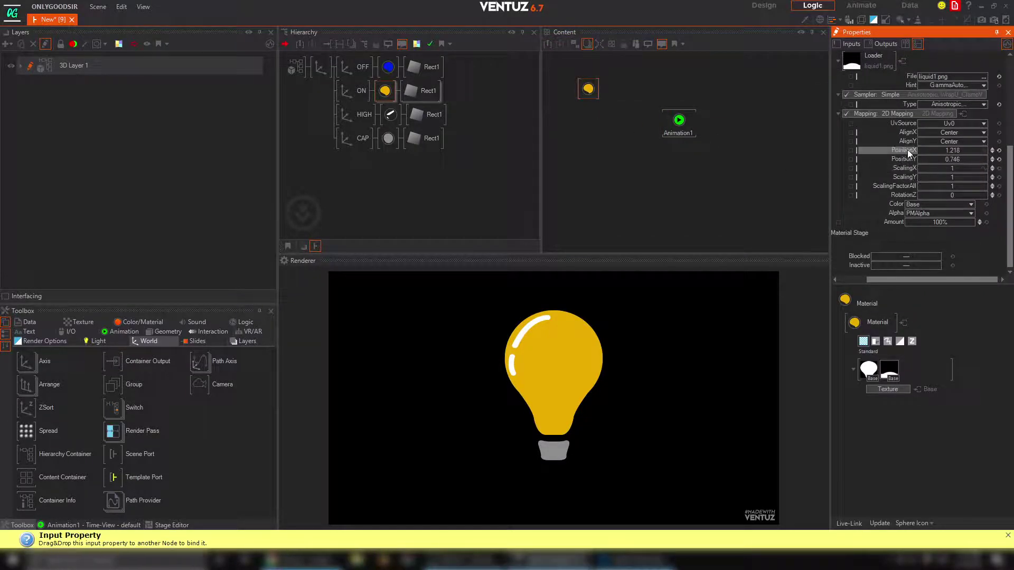
pyautogui.moveTo(904, 150); pyautogui.dragTo(678, 125)
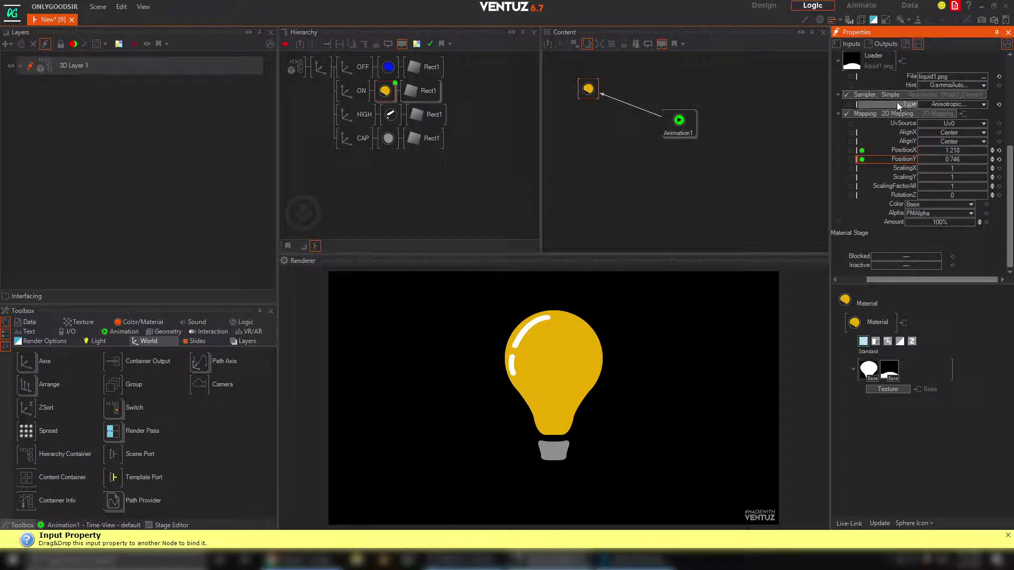
pyautogui.scroll(1, 885, 110)
pyautogui.scroll(2, 890, 118)
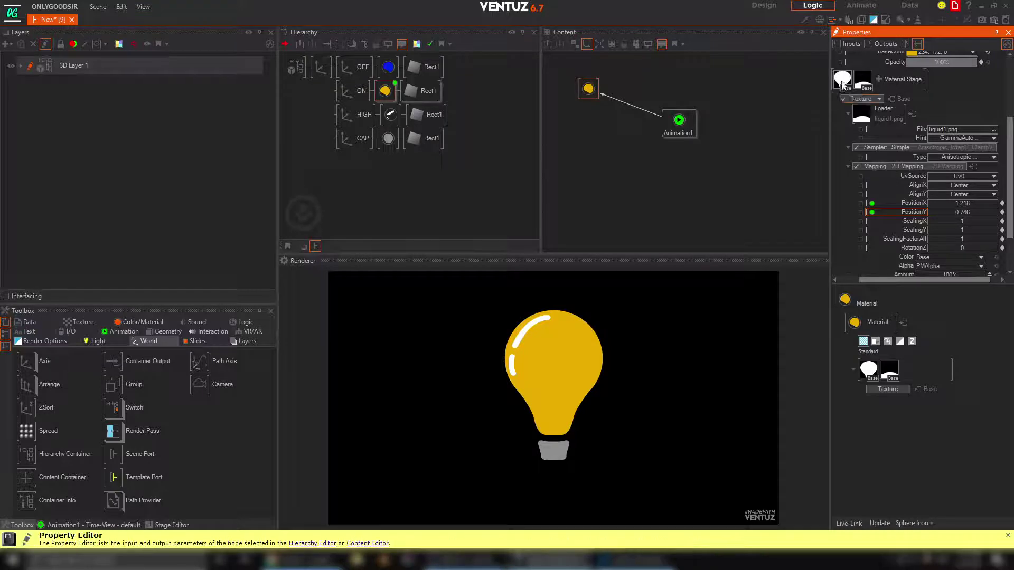
pyautogui.scroll(3, 866, 134)
pyautogui.scroll(-5, 943, 176)
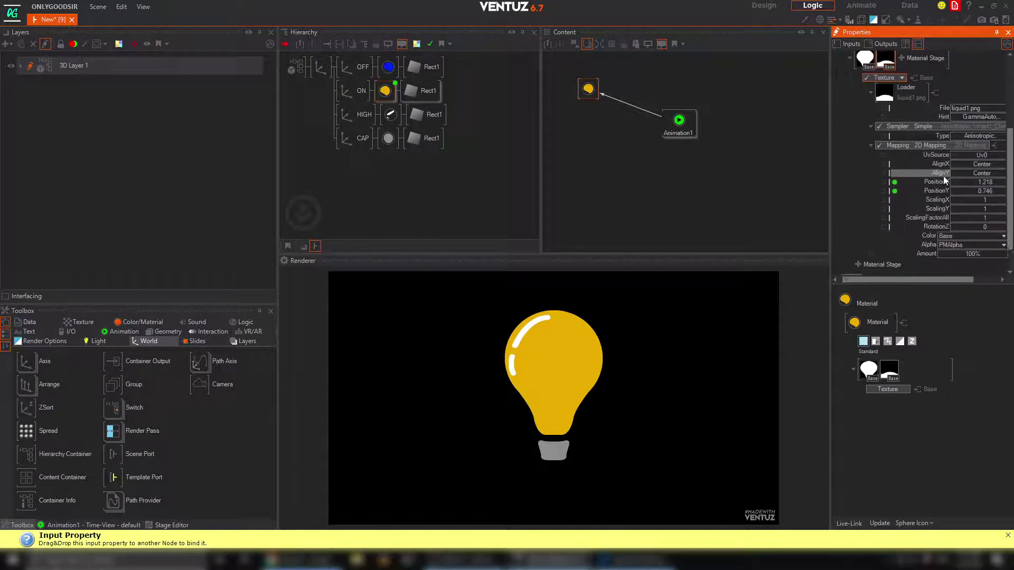
pyautogui.scroll(-1, 921, 153)
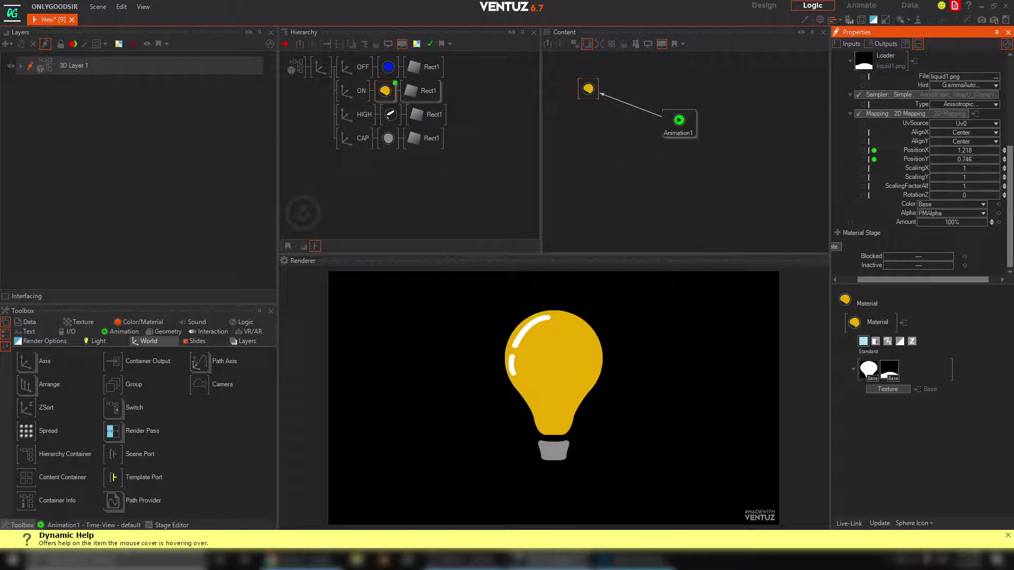
# Open the keyframe animation's time view, widen it and set its timeline display to seconds
pyautogui.click(84, 525)
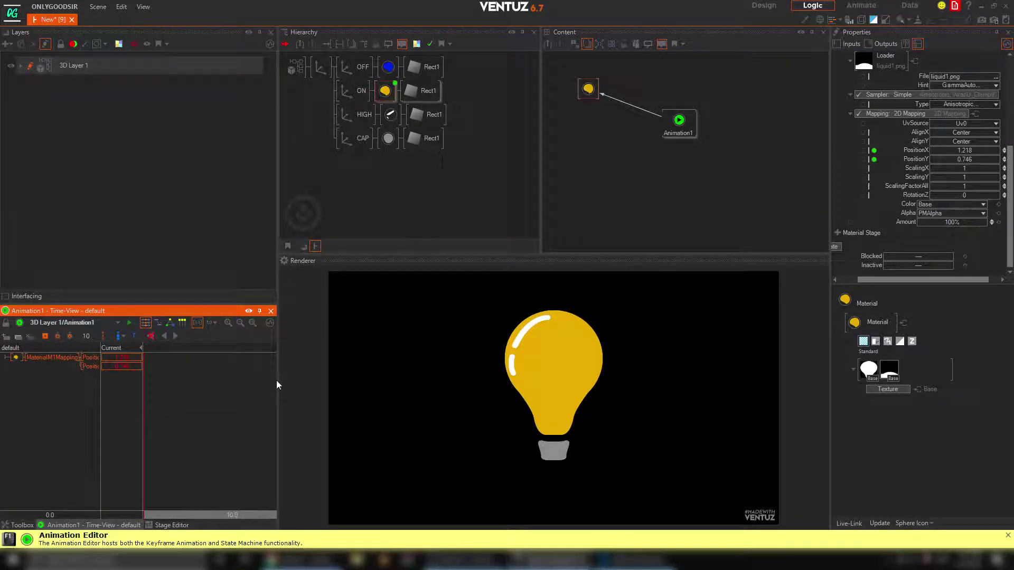
pyautogui.moveTo(276, 380); pyautogui.dragTo(391, 381)
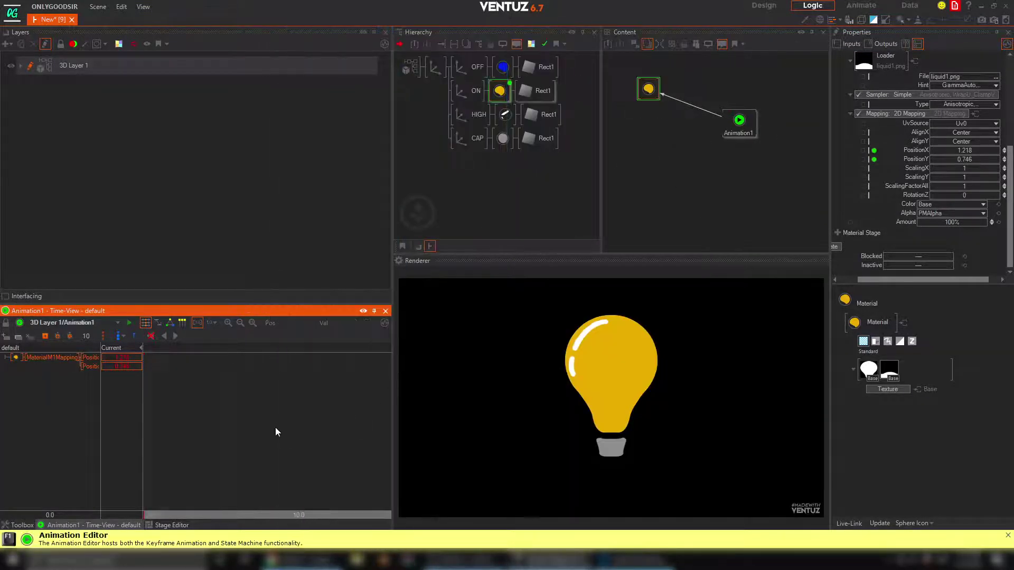
pyautogui.click(211, 323)
pyautogui.click(231, 348)
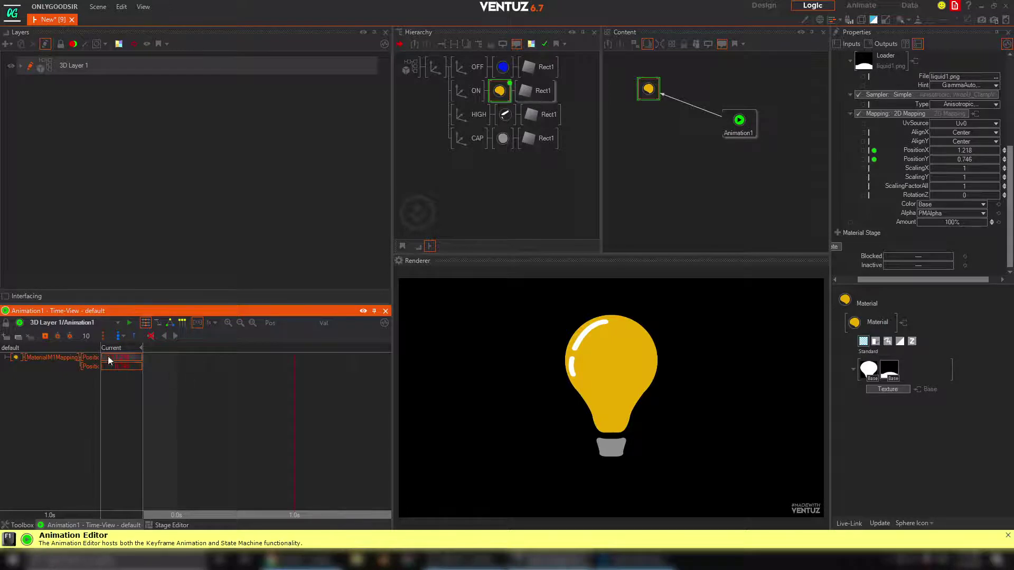
# Key the liquid's current X and Y position at 1.0 s, and X -1.612, Y -0.363 at 0.0 s
pyautogui.click(45, 336)
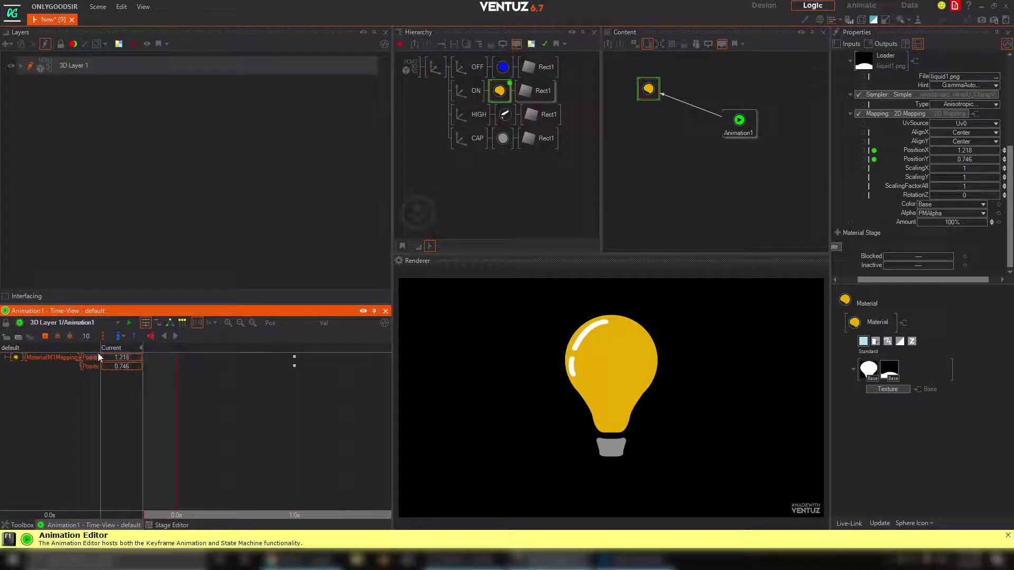
pyautogui.moveTo(101, 349); pyautogui.dragTo(138, 369)
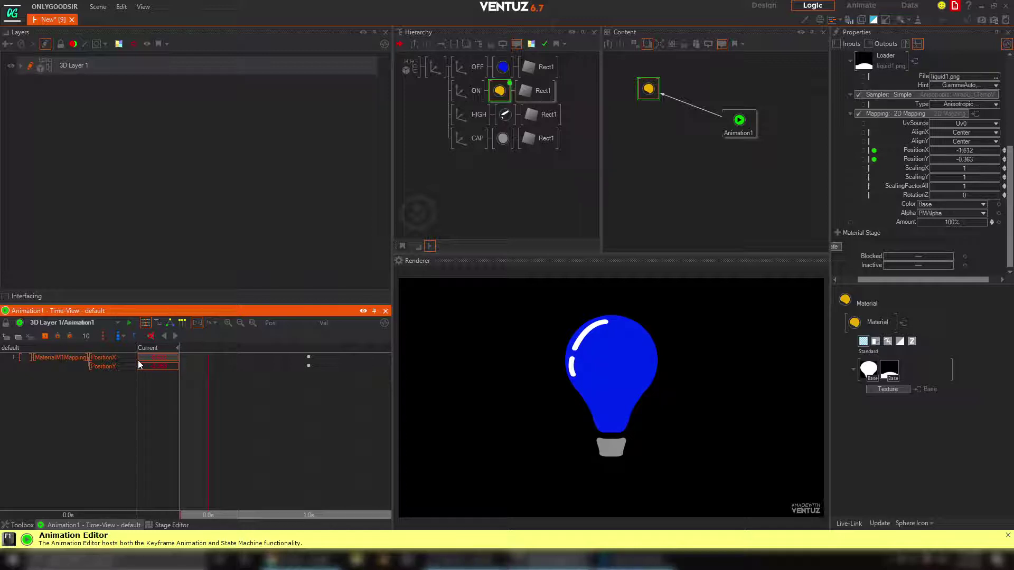
pyautogui.click(45, 336)
# Scrub and play the animation to preview the liquid filling the bulb, ending back at 0.0 s
pyautogui.moveTo(212, 407)
pyautogui.mouseDown()
pyautogui.moveTo(315, 412)
pyautogui.moveTo(216, 412)
pyautogui.moveTo(228, 405)
pyautogui.mouseUp()
pyautogui.click(176, 336)
pyautogui.moveTo(159, 357); pyautogui.dragTo(163, 361)
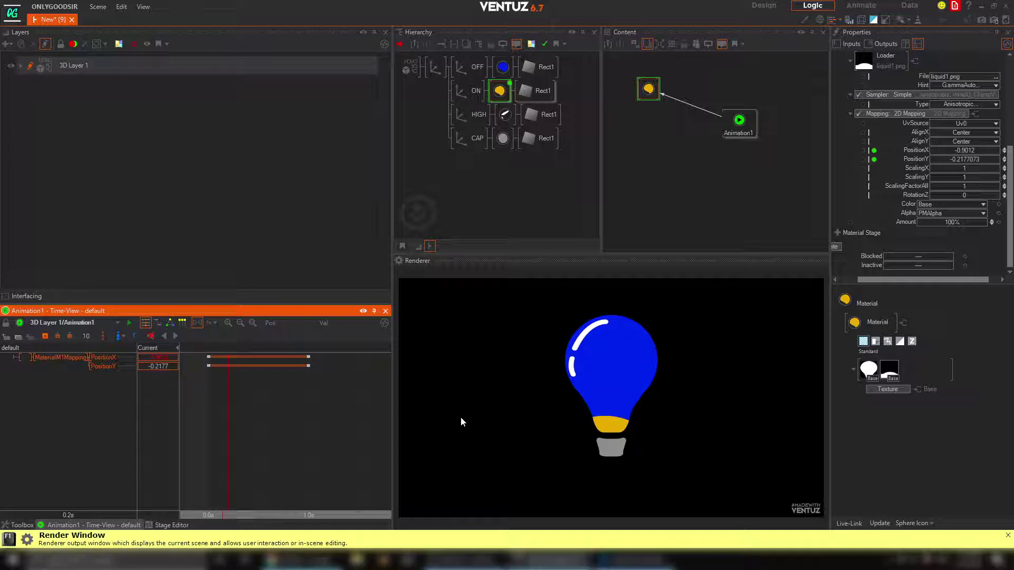
pyautogui.moveTo(230, 398); pyautogui.dragTo(288, 412)
pyautogui.click(176, 337)
pyautogui.moveTo(288, 412); pyautogui.dragTo(210, 408)
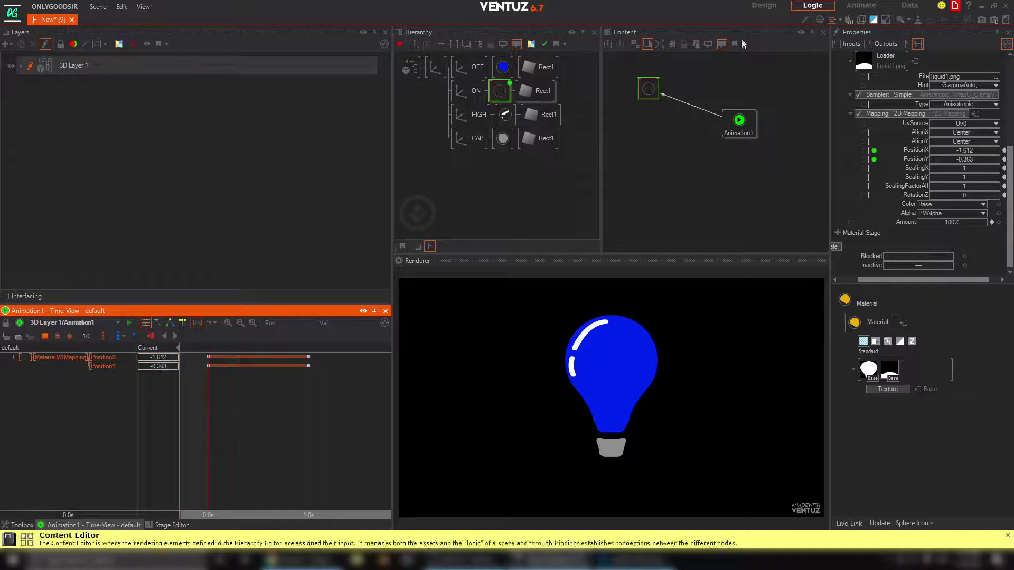
# Tilt the bulb's parent Axis to a Z rotation of 2.6 and bind its Rotation Z to the keyframe animation
pyautogui.click(434, 64)
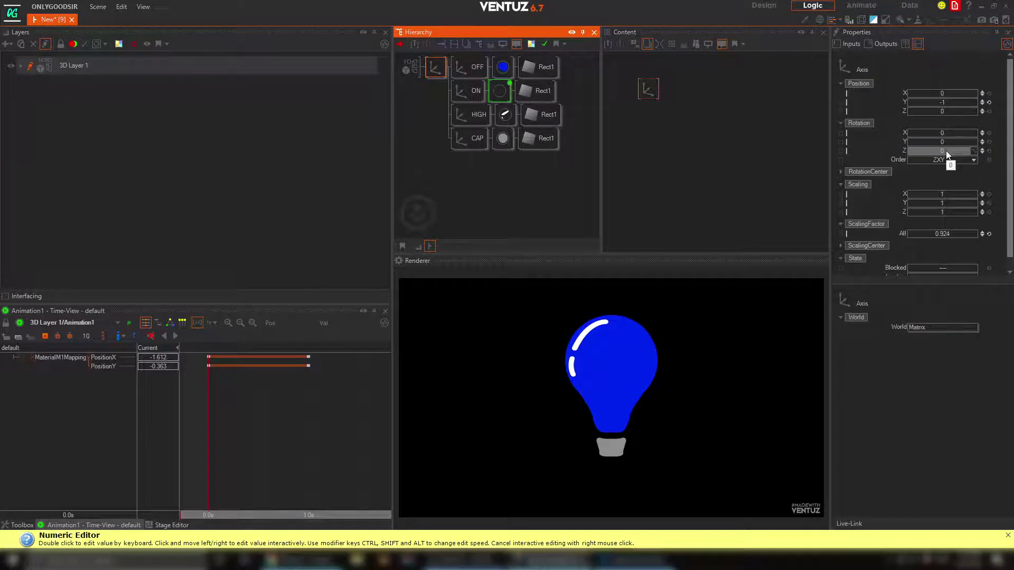
pyautogui.moveTo(946, 152); pyautogui.dragTo(949, 151)
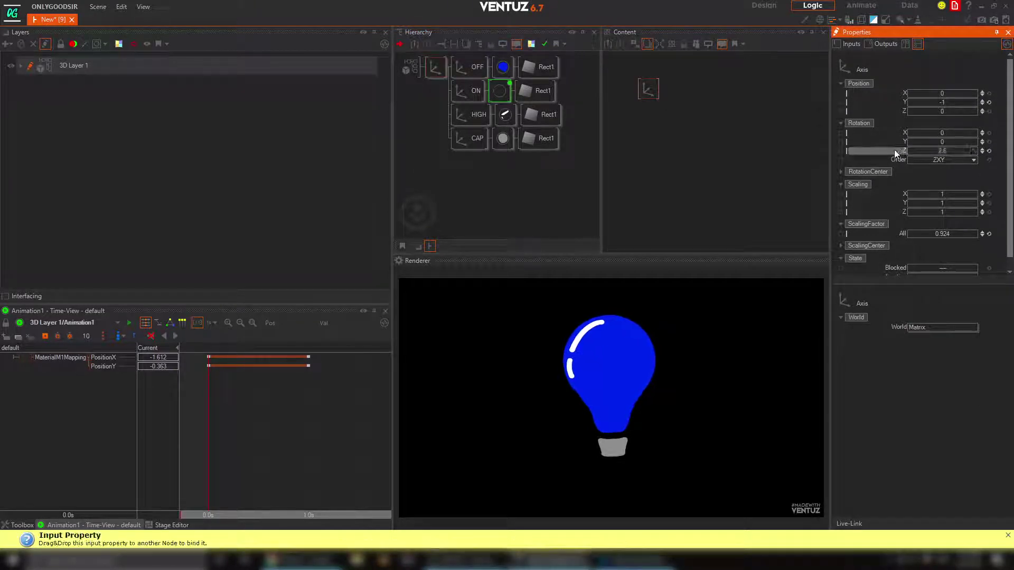
pyautogui.click(499, 91)
pyautogui.click(670, 140)
pyautogui.click(649, 85)
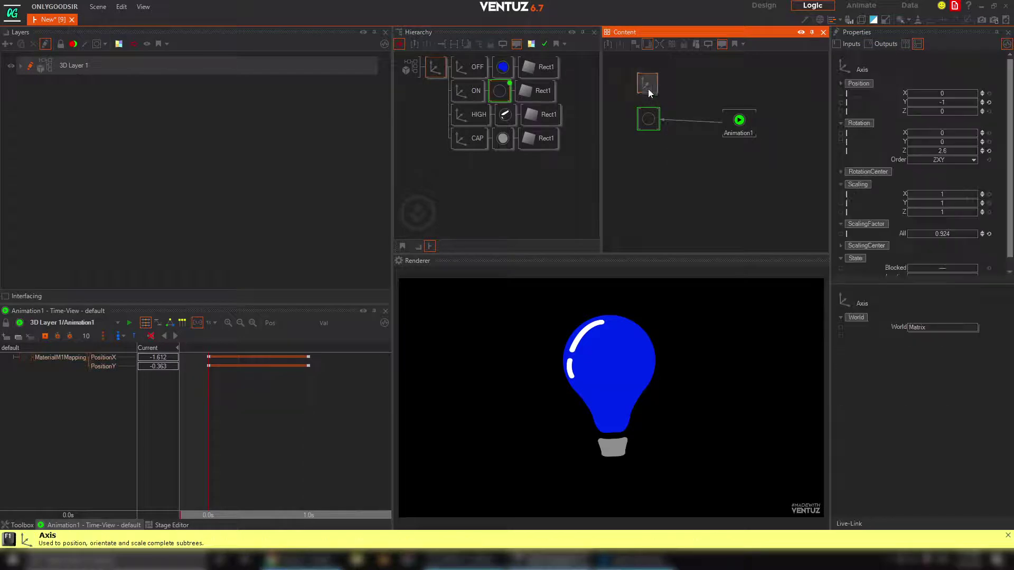
pyautogui.moveTo(898, 151); pyautogui.dragTo(739, 122)
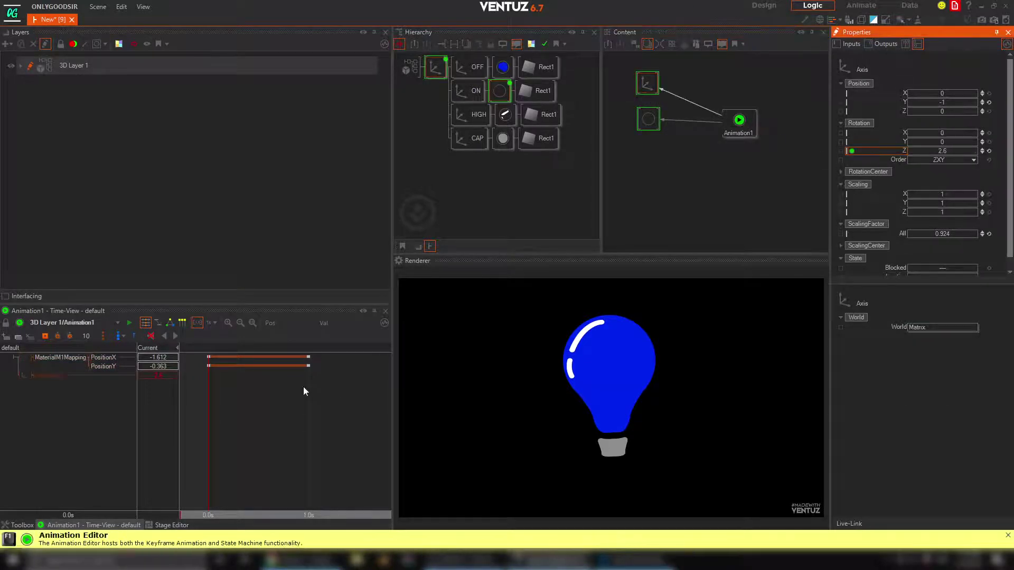
# Key the parent Axis's Rotation Z as 0 at 0.0 s
pyautogui.moveTo(304, 391); pyautogui.dragTo(238, 406)
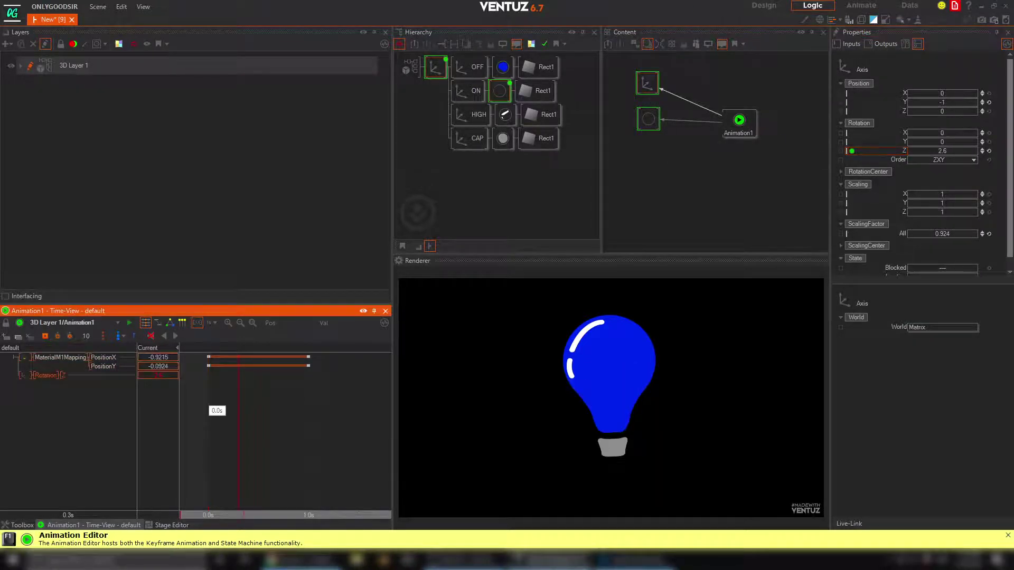
pyautogui.doubleClick(158, 375)
pyautogui.write('0')
pyautogui.press('Return')
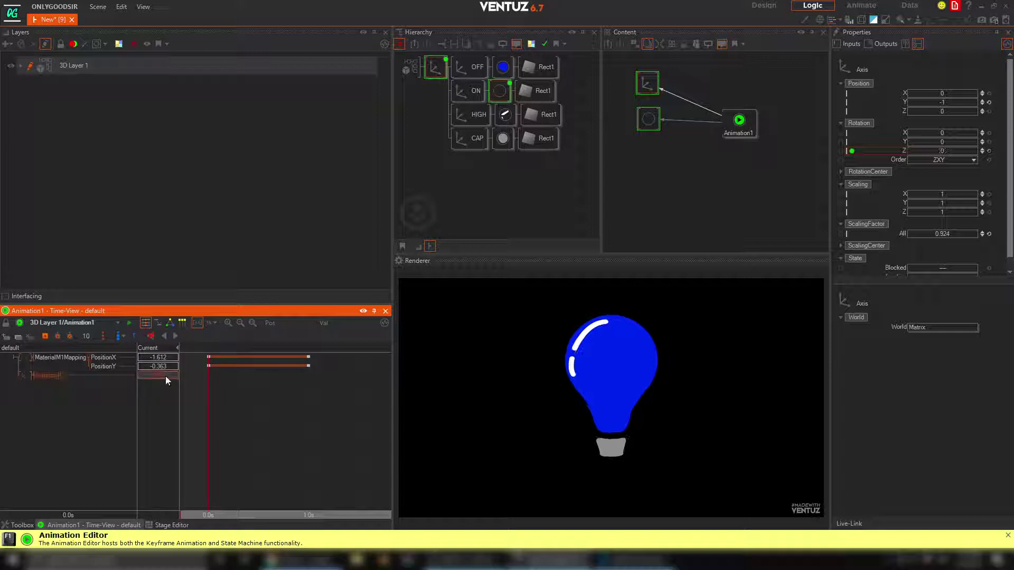
pyautogui.click(26, 376)
pyautogui.click(44, 336)
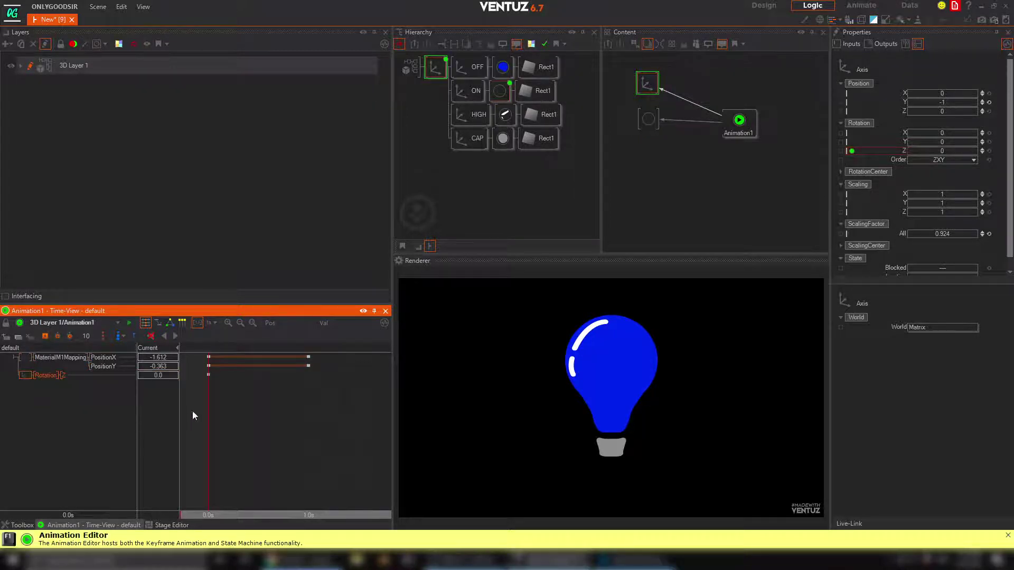
# Add Rotation Z keyframes of 0 at 1.0 s and -8.42 at 0.3 s for the parent Axis
pyautogui.moveTo(192, 410); pyautogui.dragTo(239, 418)
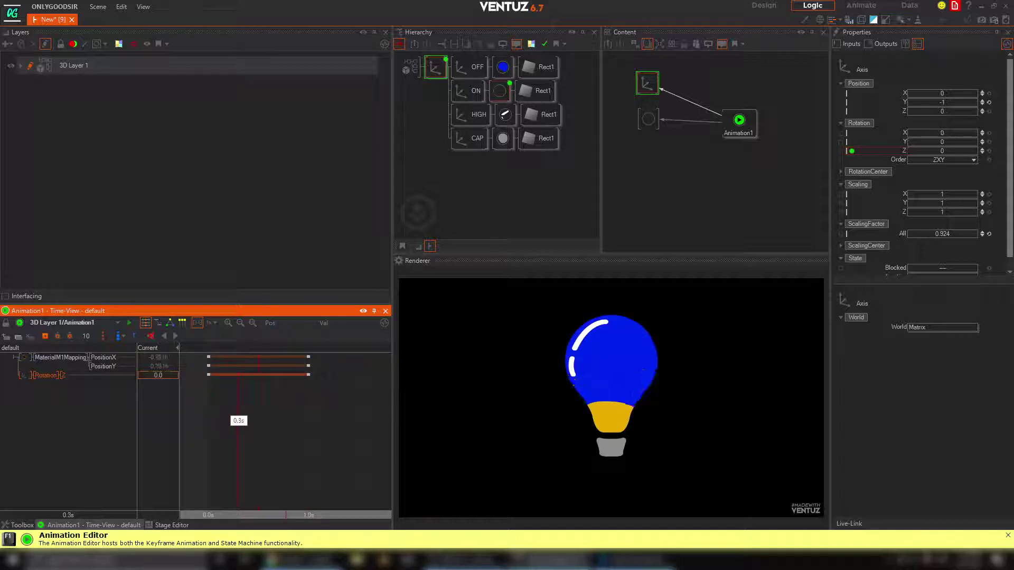
pyautogui.click(42, 375)
pyautogui.click(44, 336)
pyautogui.moveTo(164, 374); pyautogui.dragTo(138, 376)
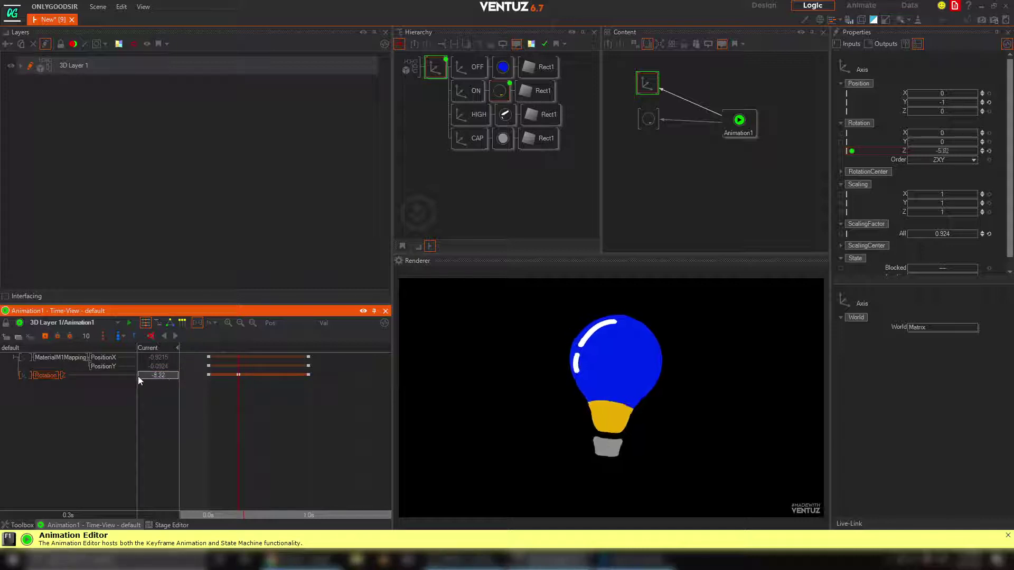
# Key the parent Axis's Rotation Z at about 9.81 at 0.7 s
pyautogui.moveTo(251, 416); pyautogui.dragTo(288, 419)
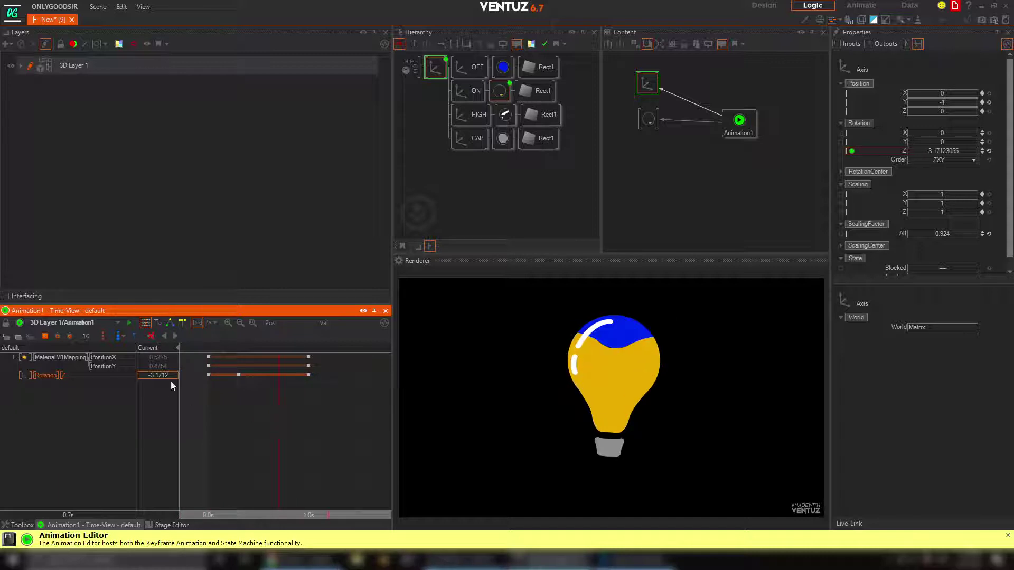
pyautogui.moveTo(168, 376); pyautogui.dragTo(179, 378)
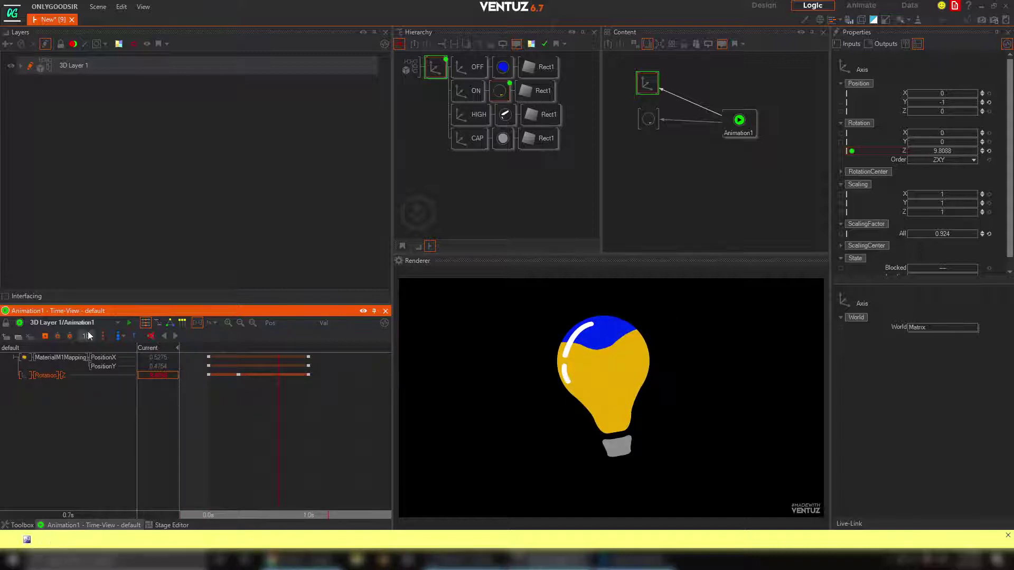
pyautogui.click(45, 336)
# Play the animation from 0.0 s to preview the bulb swinging while it fills
pyautogui.moveTo(255, 414); pyautogui.dragTo(210, 414)
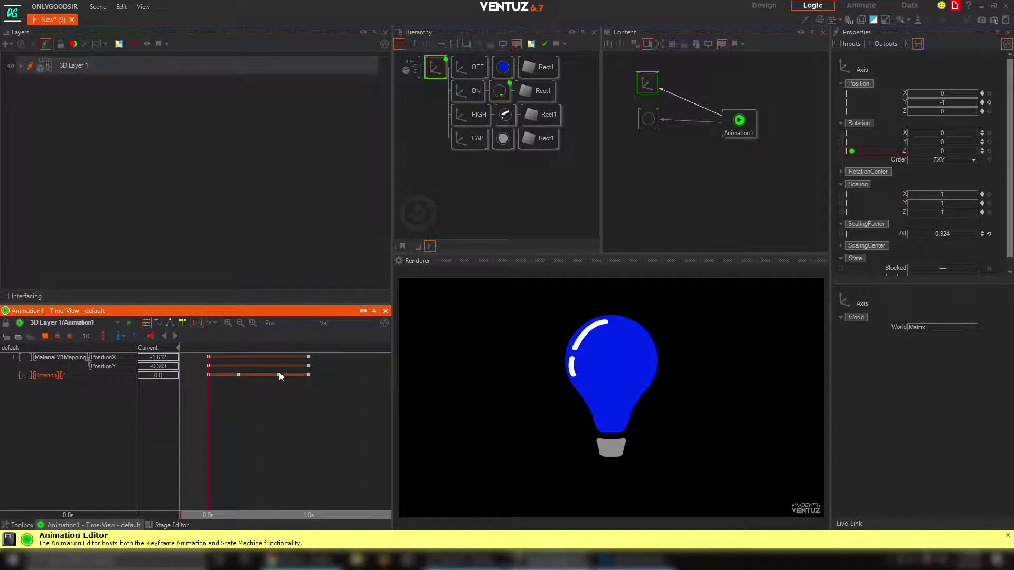
pyautogui.click(175, 337)
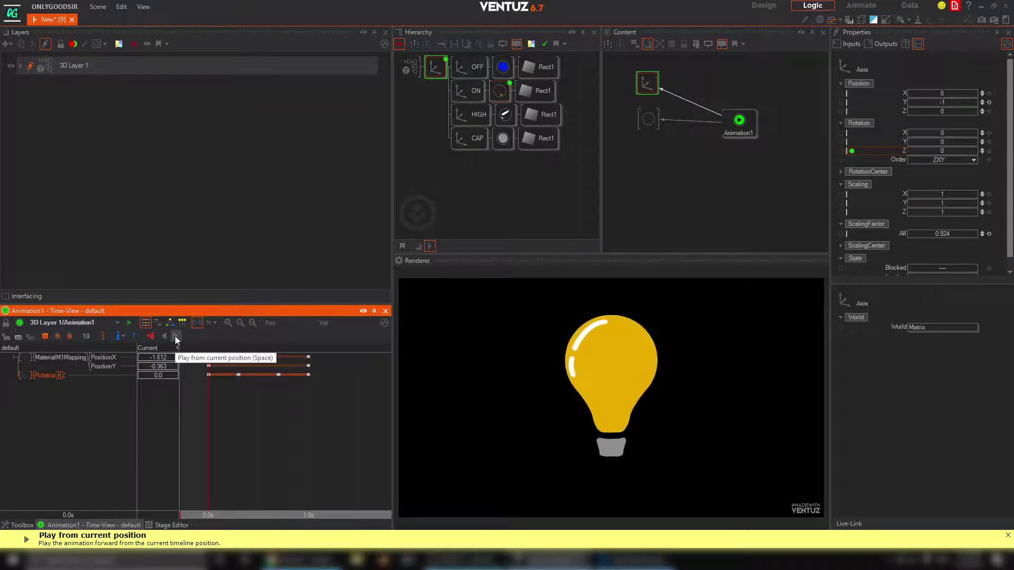
pyautogui.click(175, 336)
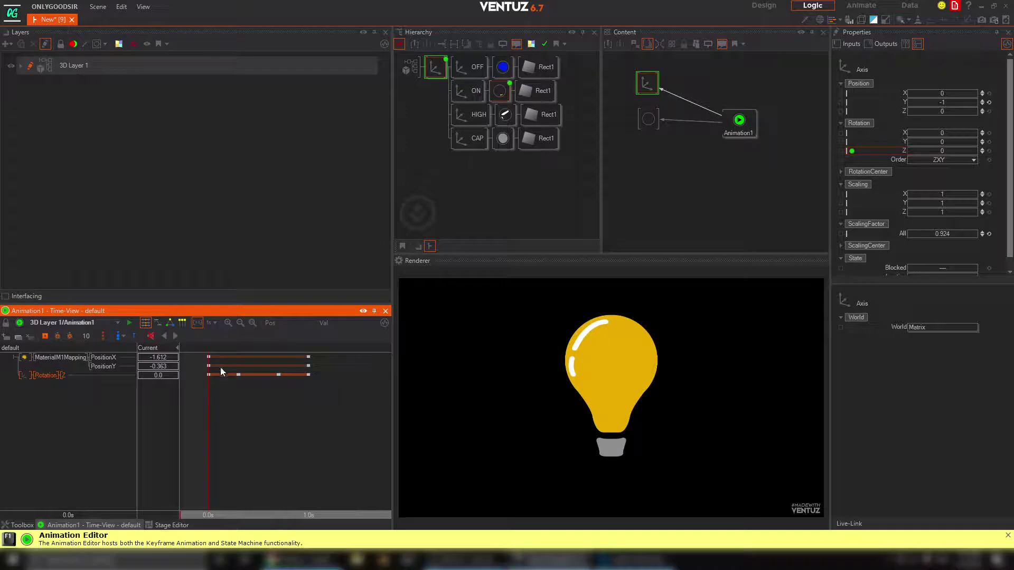
# Examine the Rotation Z curve in the diagram view, including the interpolation and handles of its 0.3 s keyframe
pyautogui.click(158, 323)
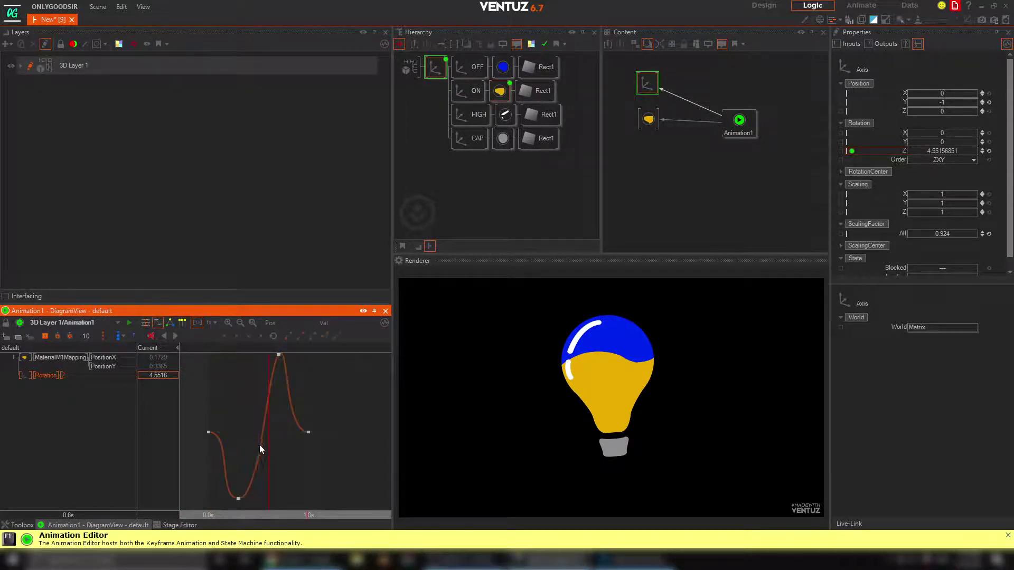
pyautogui.scroll(-3, 274, 451)
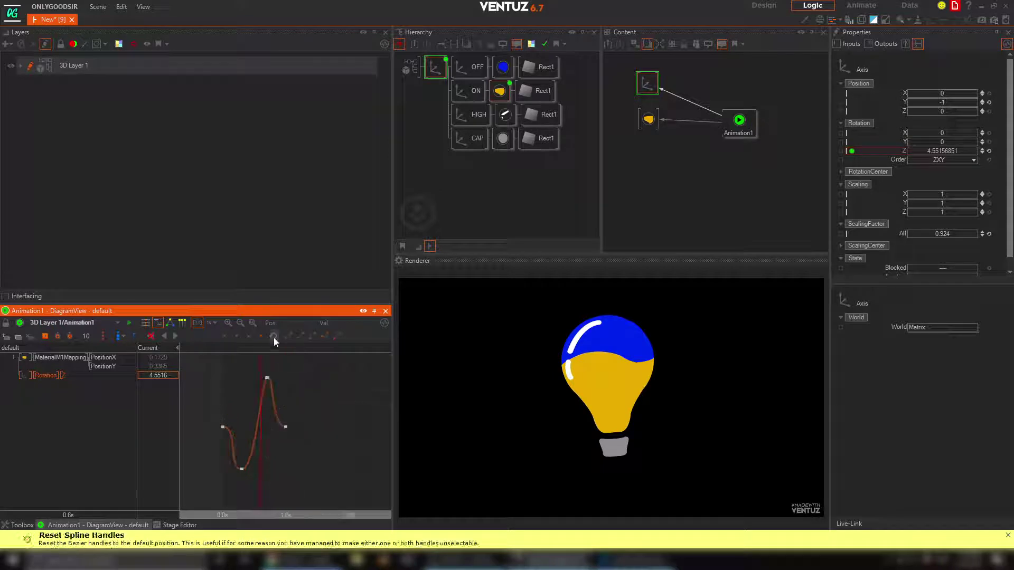
pyautogui.click(253, 323)
pyautogui.click(245, 507)
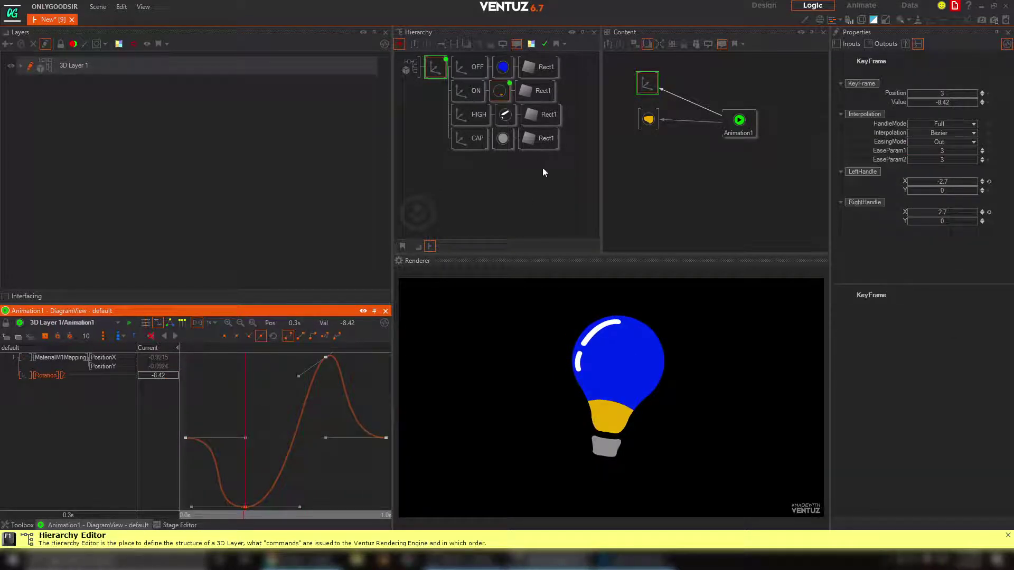
pyautogui.click(696, 93)
pyautogui.click(698, 93)
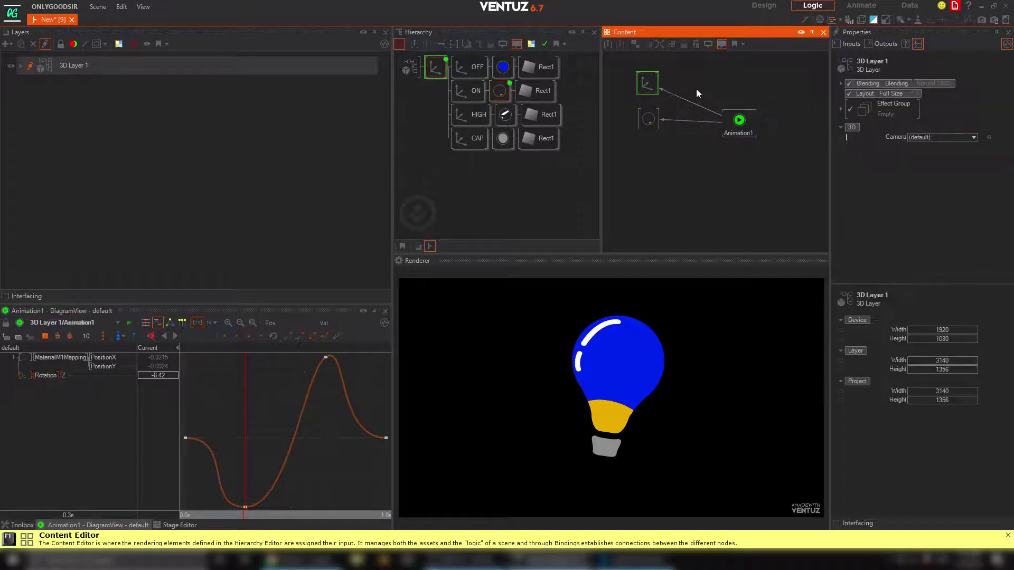
# Switch Animation1 to the time view, with the timeline showing up to 2.0 s
pyautogui.click(146, 324)
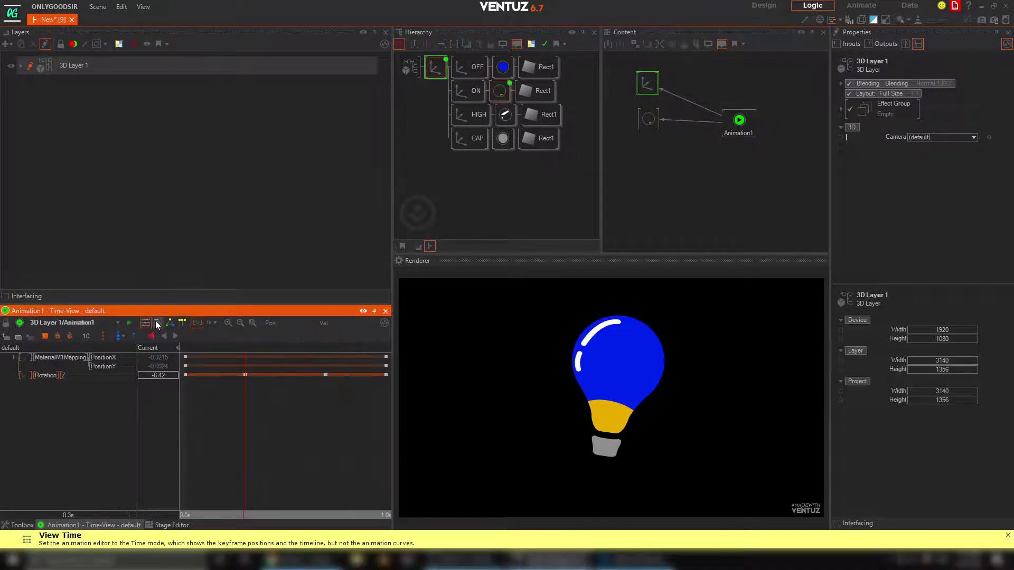
pyautogui.scroll(-5, 337, 417)
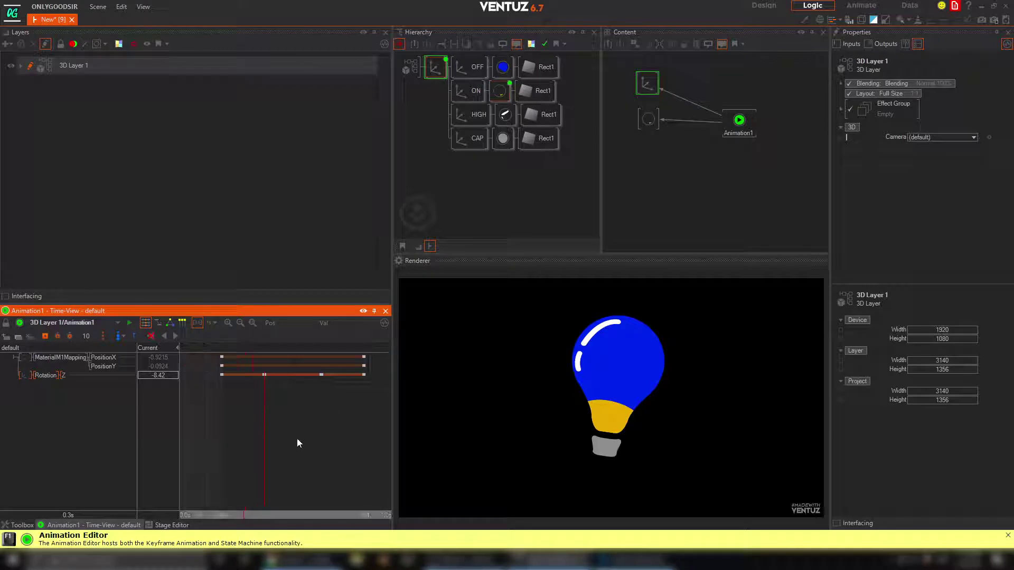
pyautogui.doubleClick(684, 86)
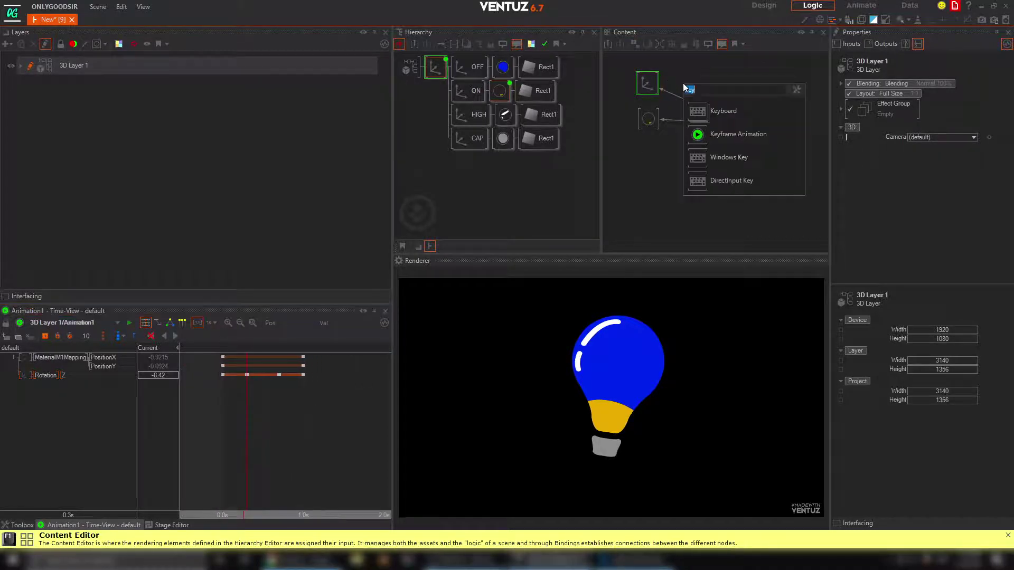
pyautogui.write('osc')
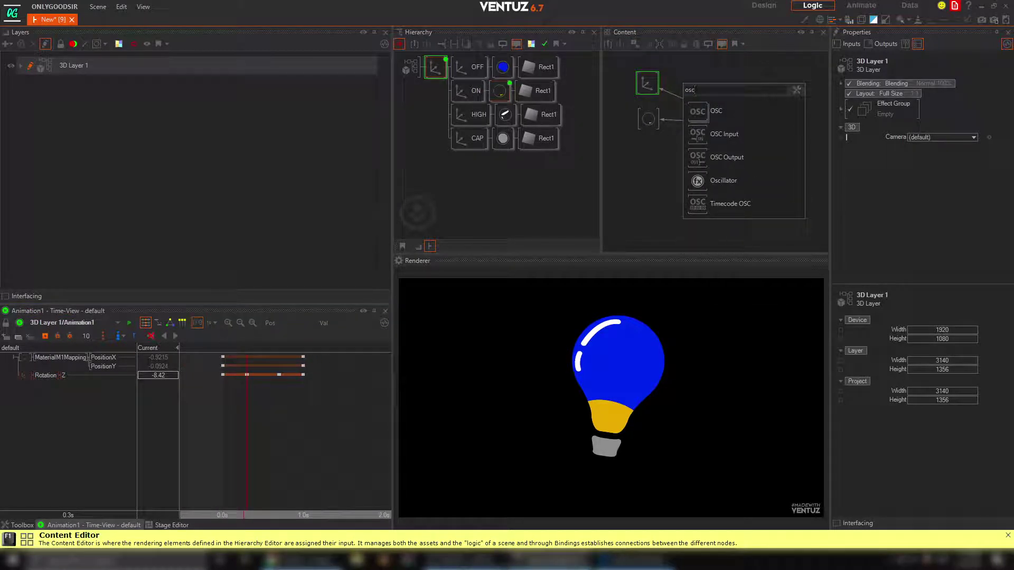
pyautogui.click(708, 181)
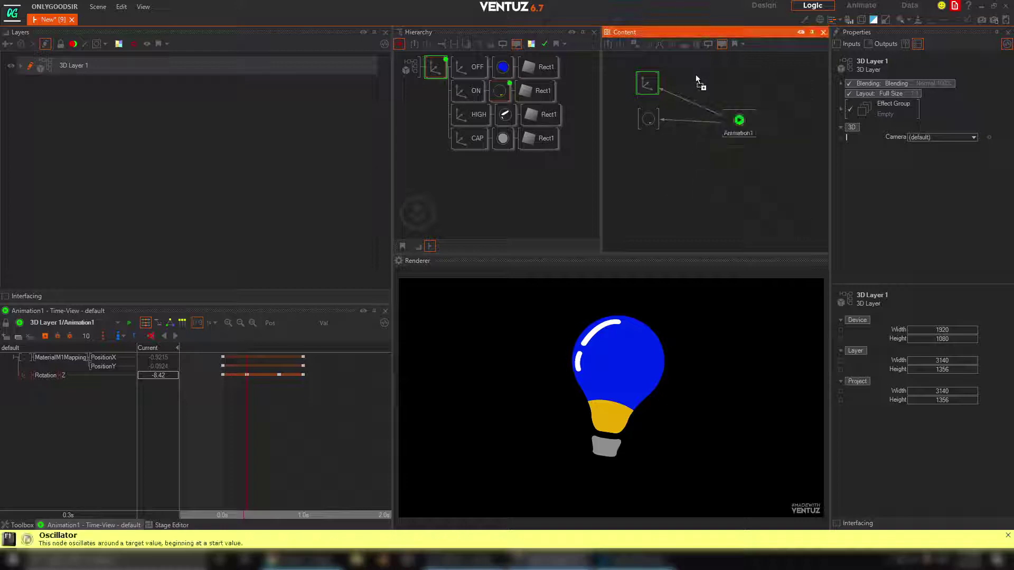
pyautogui.click(701, 73)
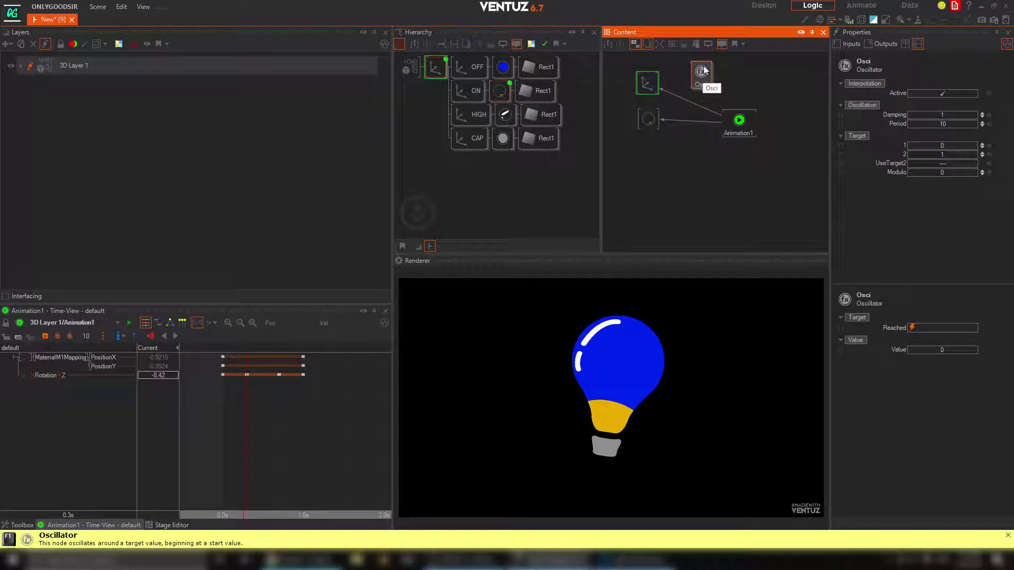
pyautogui.press('Delete')
# Insert an Oscillator into the binding between Animation1 and the parent Axis, with its Damping set to 12
pyautogui.doubleClick(706, 67)
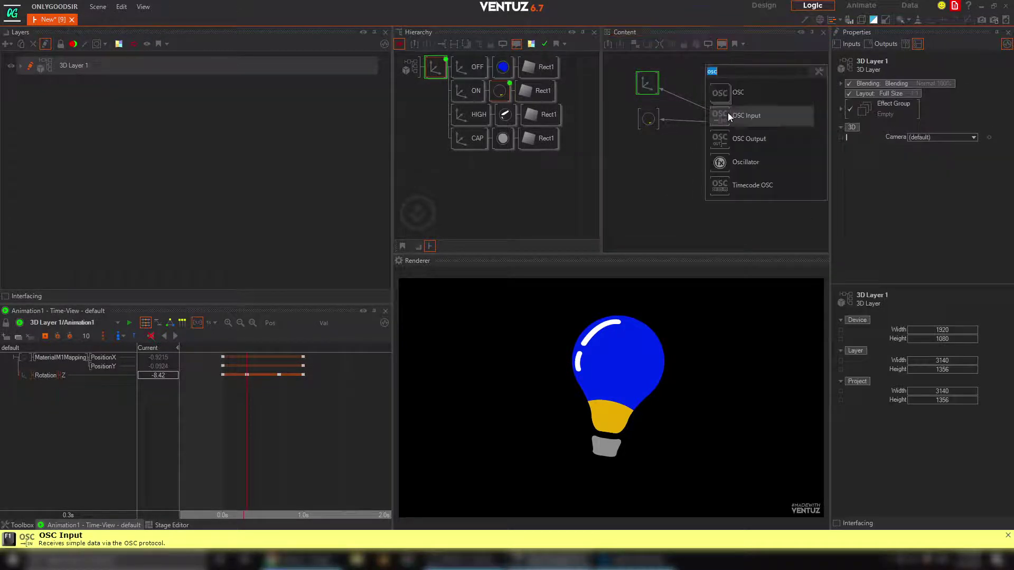
pyautogui.click(727, 164)
pyautogui.click(691, 101)
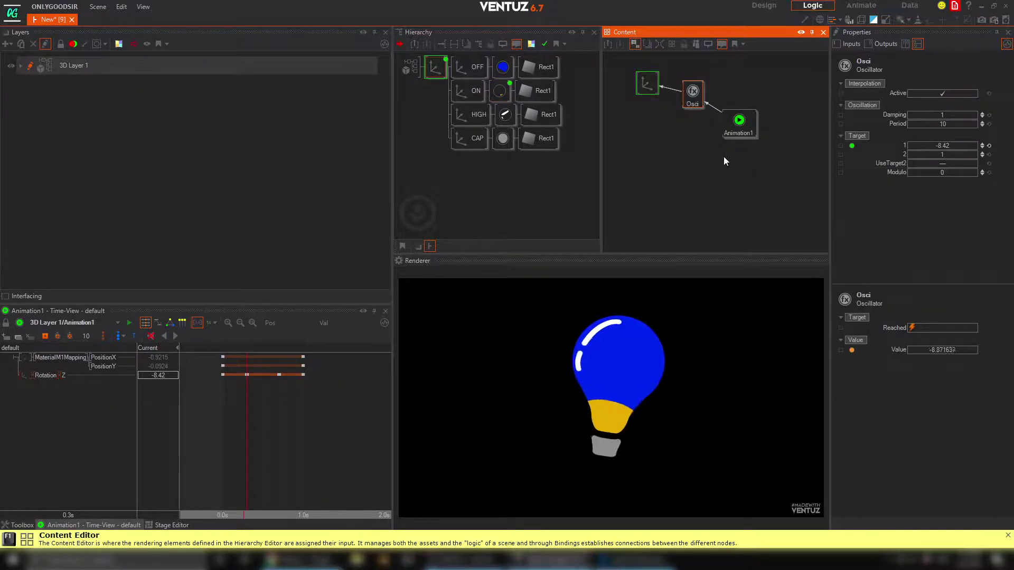
pyautogui.doubleClick(954, 115)
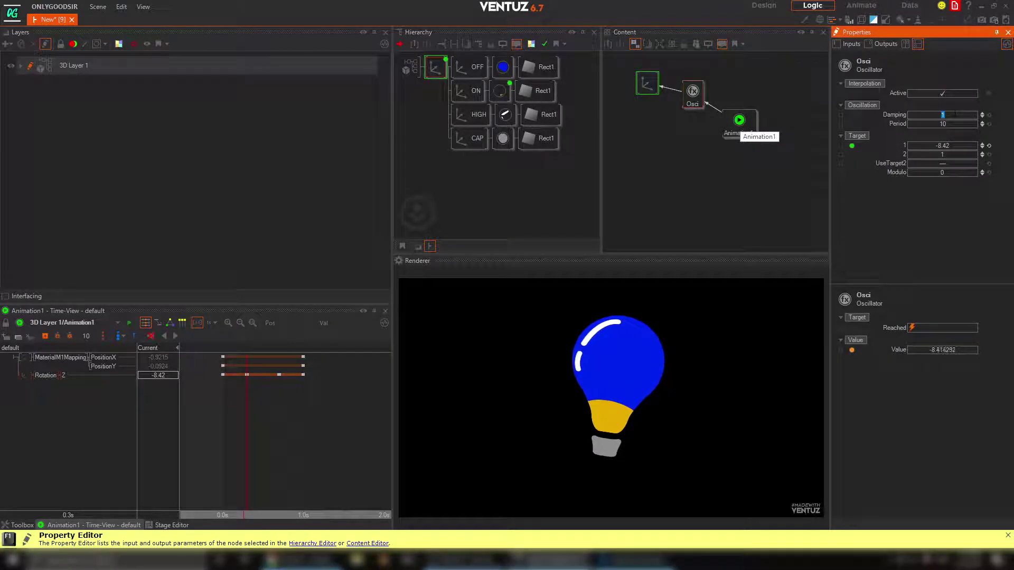
pyautogui.write('12')
pyautogui.press('Return')
# Play the animation from 0.0 s to preview the oscillator on the bulb's swing
pyautogui.click(217, 354)
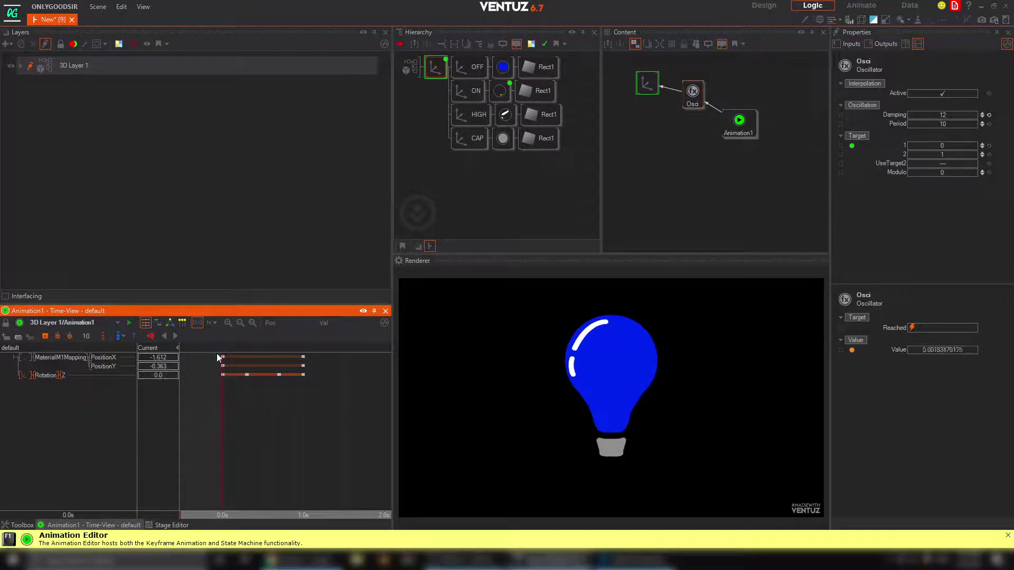
pyautogui.click(178, 336)
pyautogui.click(175, 337)
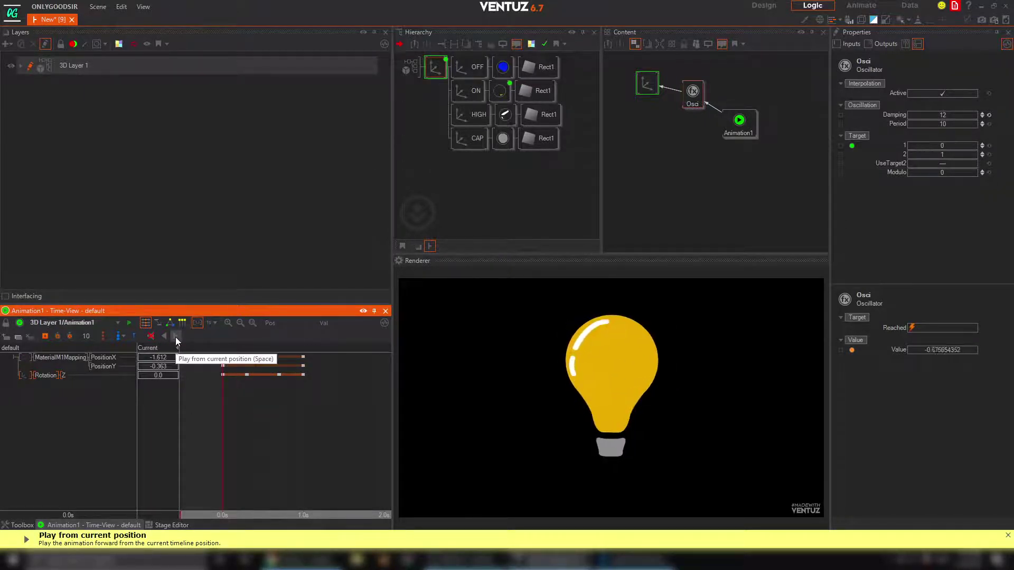
# Insert separate Oscillators into the PositionX and PositionY bindings between Animation1 and the ON material
pyautogui.click(745, 122)
pyautogui.moveTo(648, 121); pyautogui.dragTo(626, 182)
pyautogui.doubleClick(684, 180)
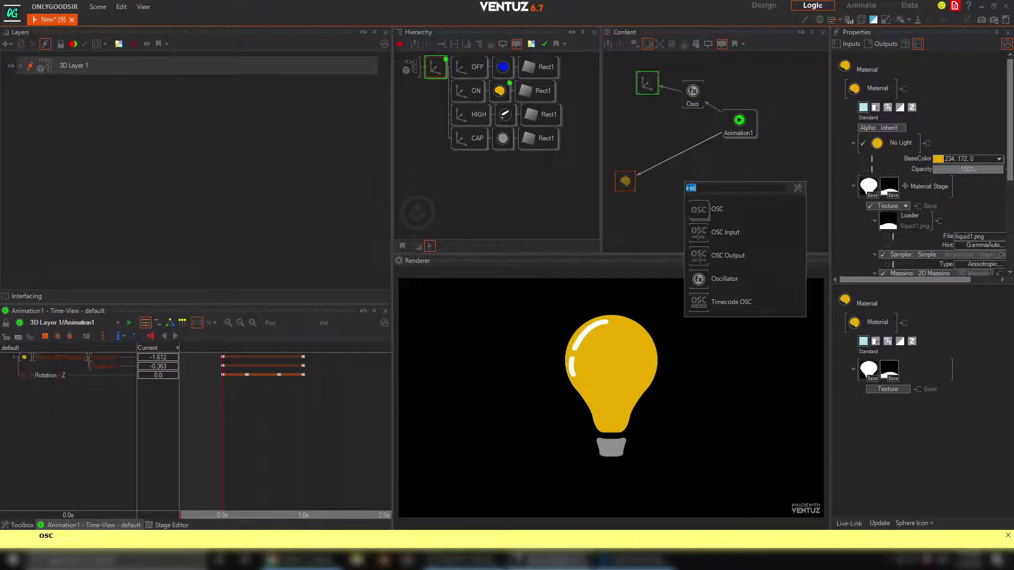
pyautogui.click(696, 288)
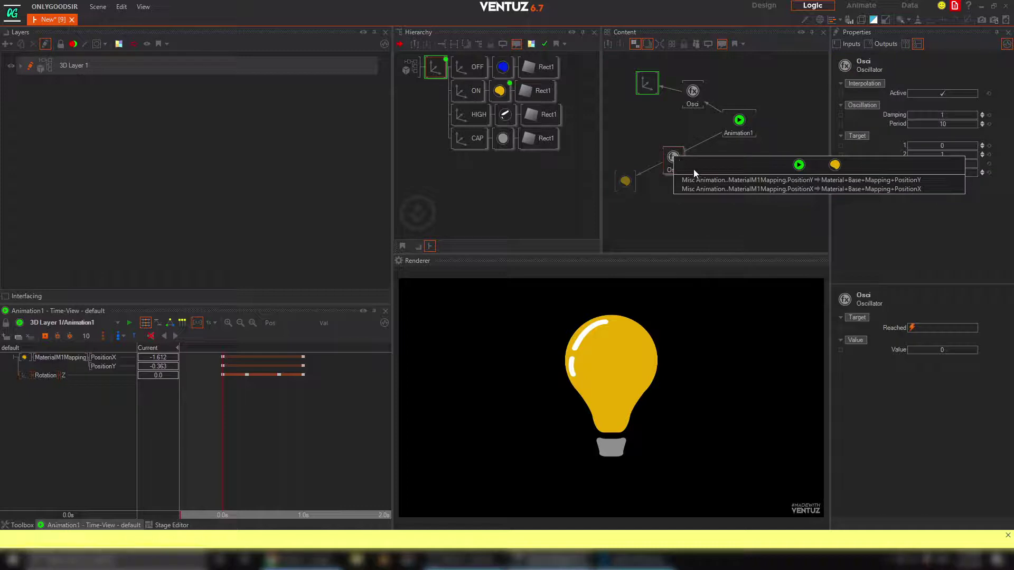
pyautogui.moveTo(674, 157)
pyautogui.mouseDown()
pyautogui.moveTo(698, 182)
pyautogui.moveTo(676, 154)
pyautogui.mouseUp()
pyautogui.doubleClick(707, 199)
# Set the Damping of both liquid material Oscillators to 12
pyautogui.click(678, 171)
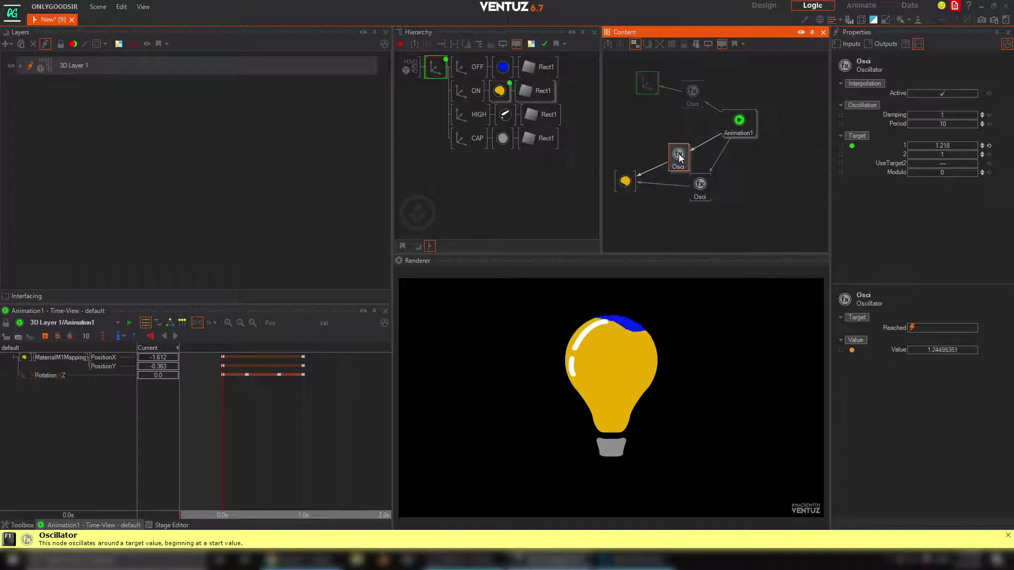
pyautogui.keyDown('ctrl'); pyautogui.click(701, 190); pyautogui.keyUp('ctrl')
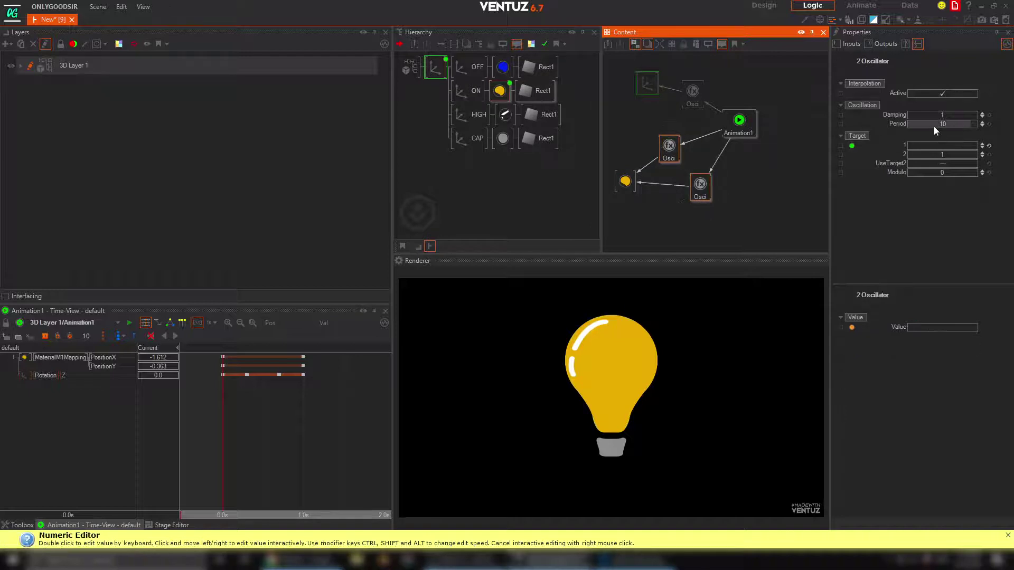
pyautogui.click(943, 114)
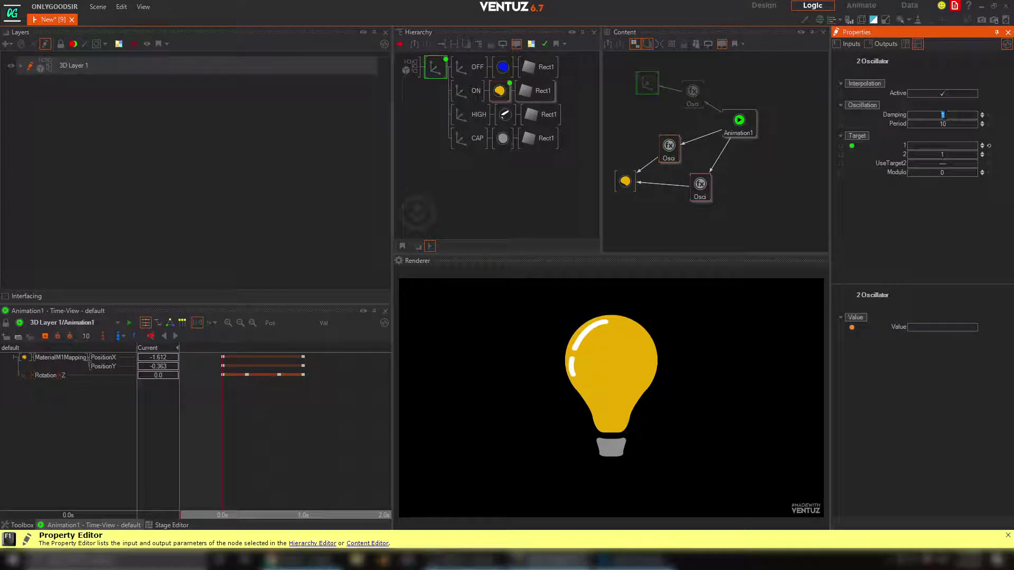
pyautogui.write('12')
pyautogui.press('Return')
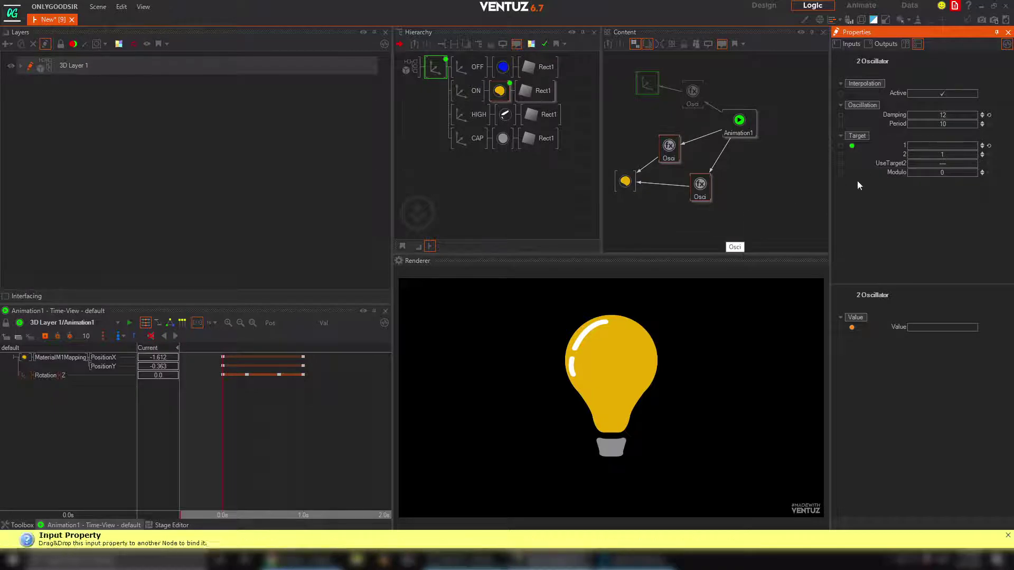
# Play the animation forwards and backwards to preview the oscillating liquid fill
pyautogui.click(179, 416)
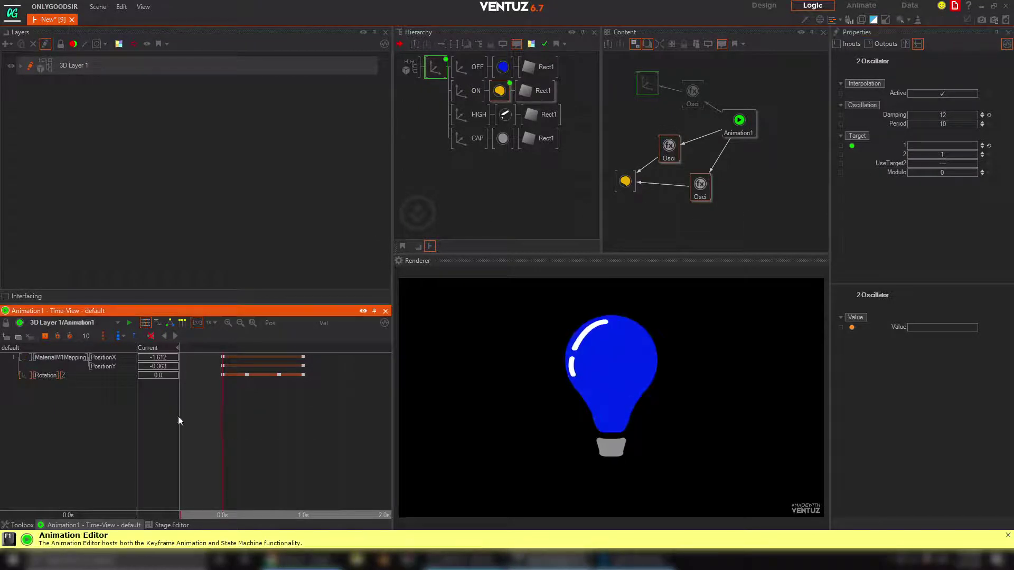
pyautogui.click(176, 336)
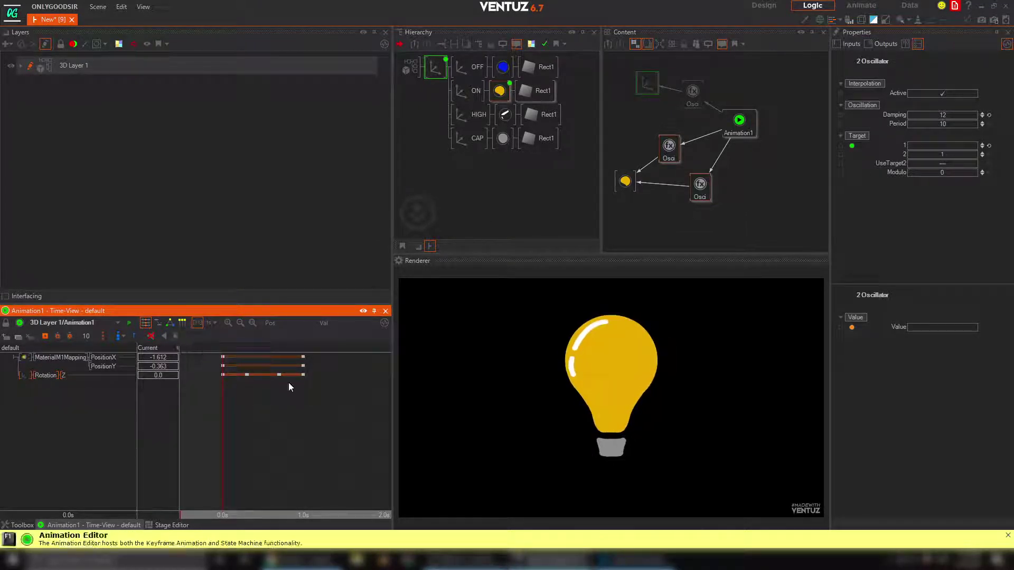
pyautogui.click(164, 336)
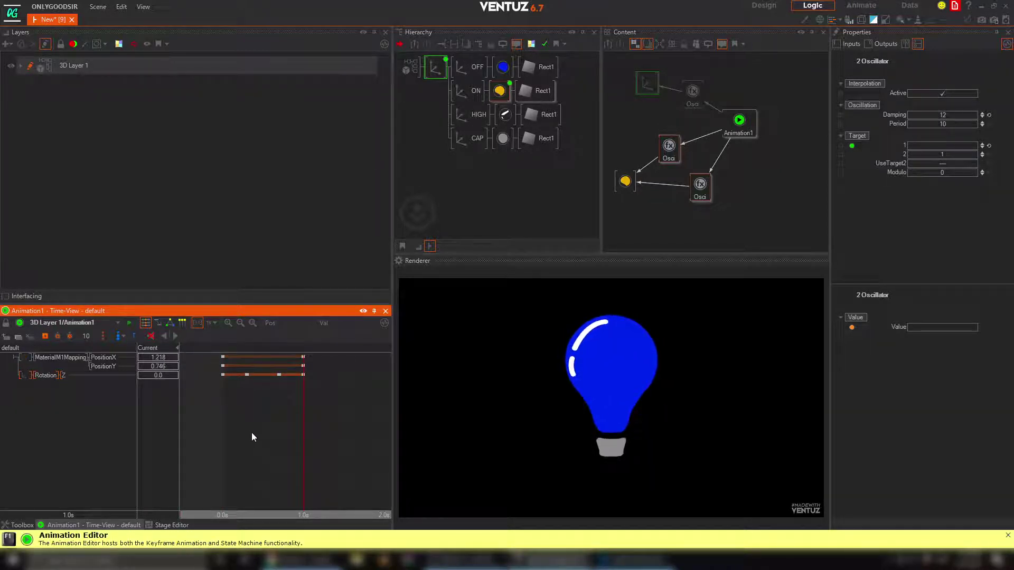
pyautogui.moveTo(296, 432); pyautogui.dragTo(147, 428)
pyautogui.click(175, 336)
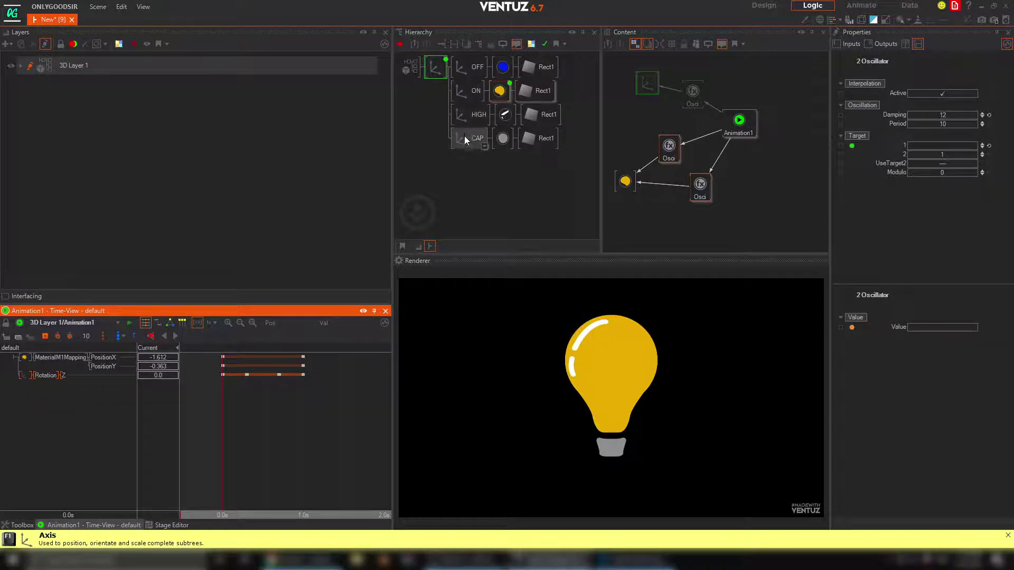
# Bind the CAP axis's Position Y to Animation1 and key it at -4.47 at both 1.0 s and 0.0 s
pyautogui.moveTo(465, 136); pyautogui.dragTo(765, 189)
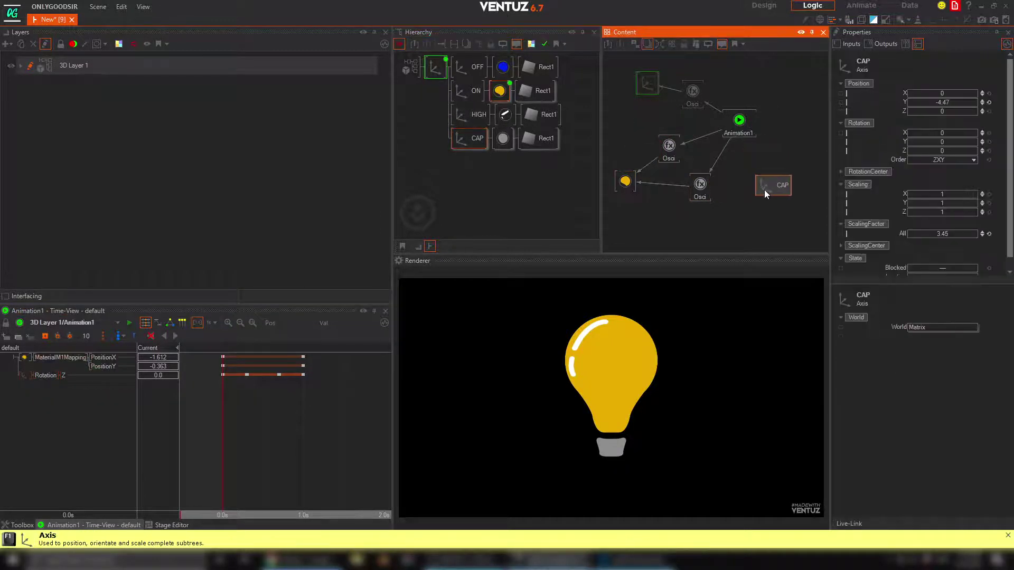
pyautogui.moveTo(852, 102); pyautogui.dragTo(305, 429)
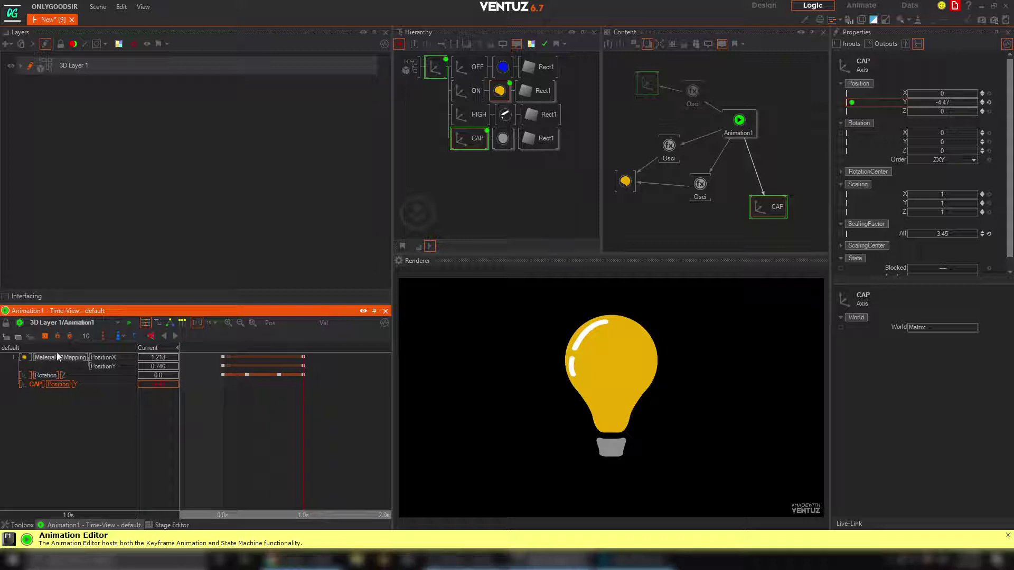
pyautogui.click(47, 337)
pyautogui.click(223, 428)
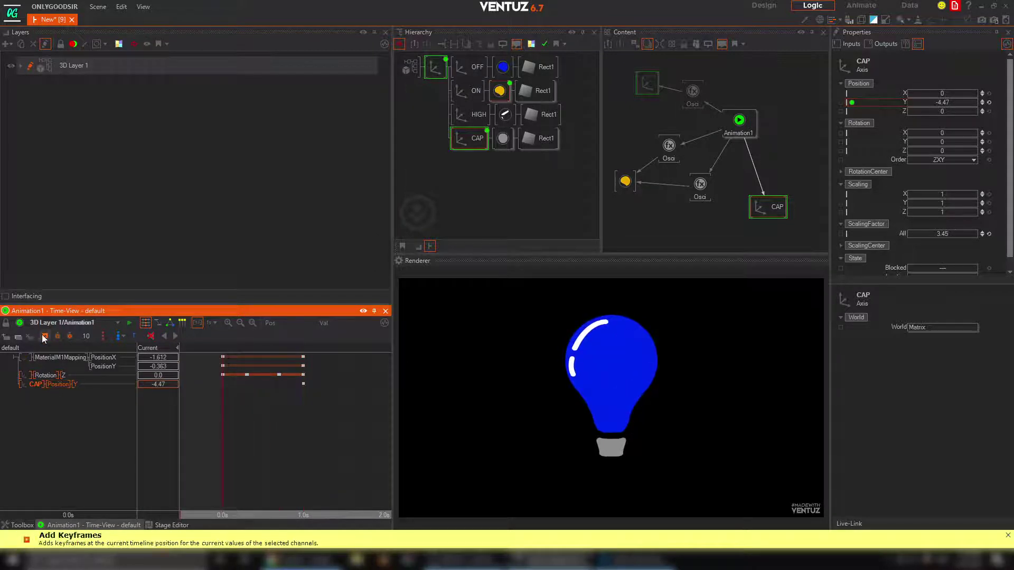
# Key the CAP's Position Y at -4.03 at 0.5 s and delete the extra Rotation Z keyframe at that time
pyautogui.moveTo(240, 423); pyautogui.dragTo(263, 429)
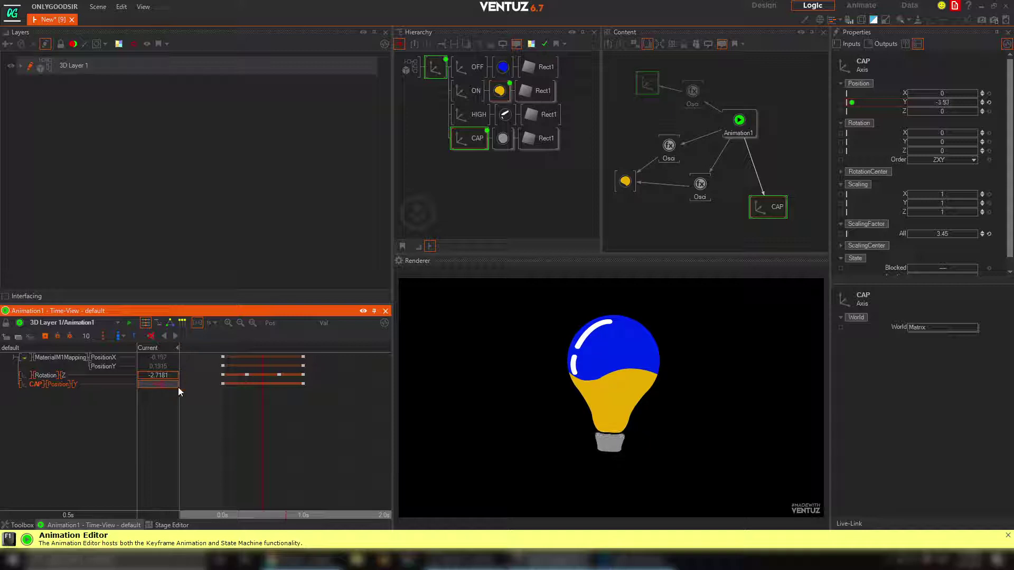
pyautogui.scroll(-1, 177, 388)
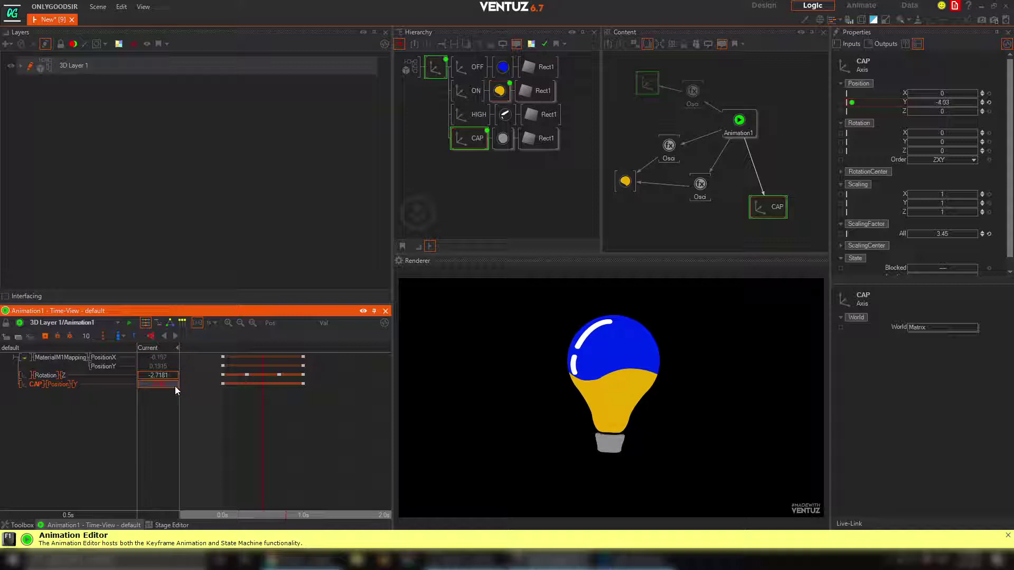
pyautogui.click(48, 336)
pyautogui.click(262, 375)
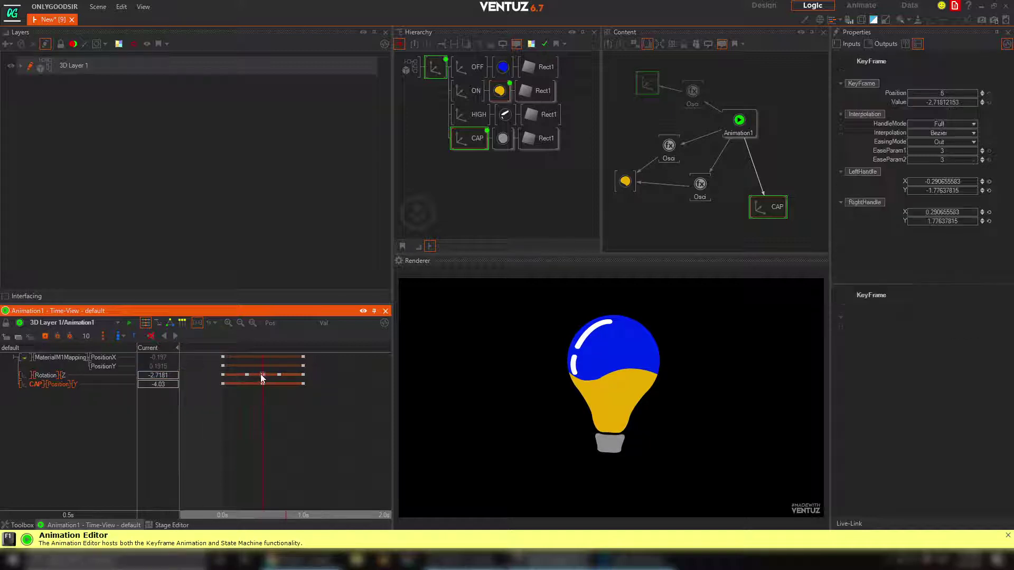
pyautogui.press('Delete')
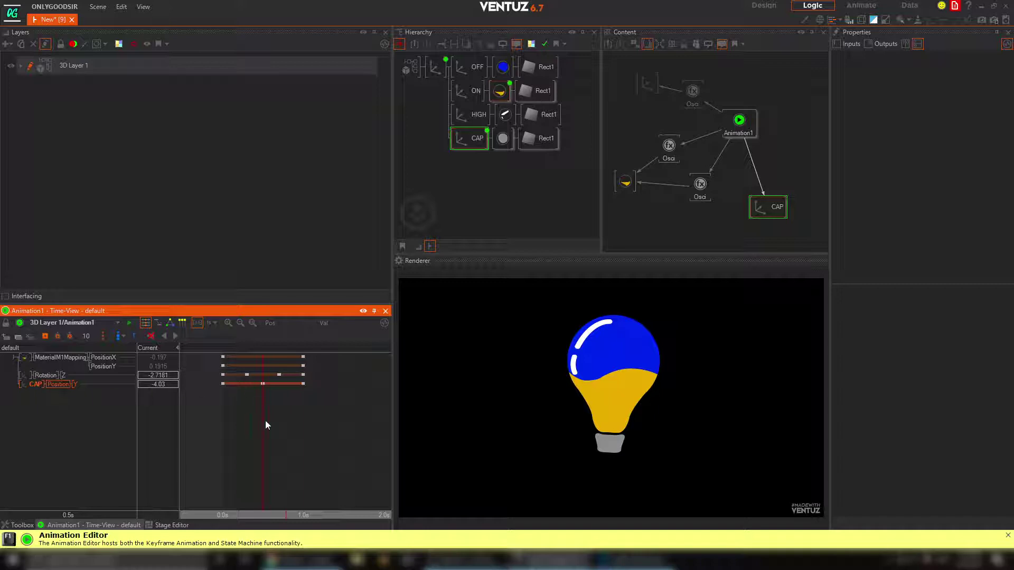
pyautogui.moveTo(265, 426); pyautogui.dragTo(222, 422)
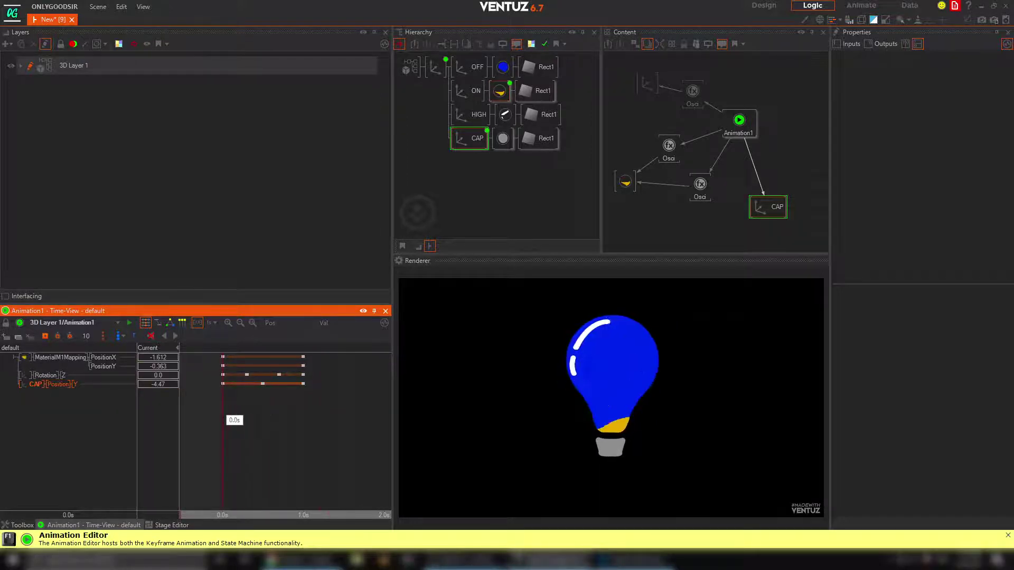
# Insert an Oscillator into the binding between Animation1 and CAP and set its Damping to 12
pyautogui.doubleClick(786, 157)
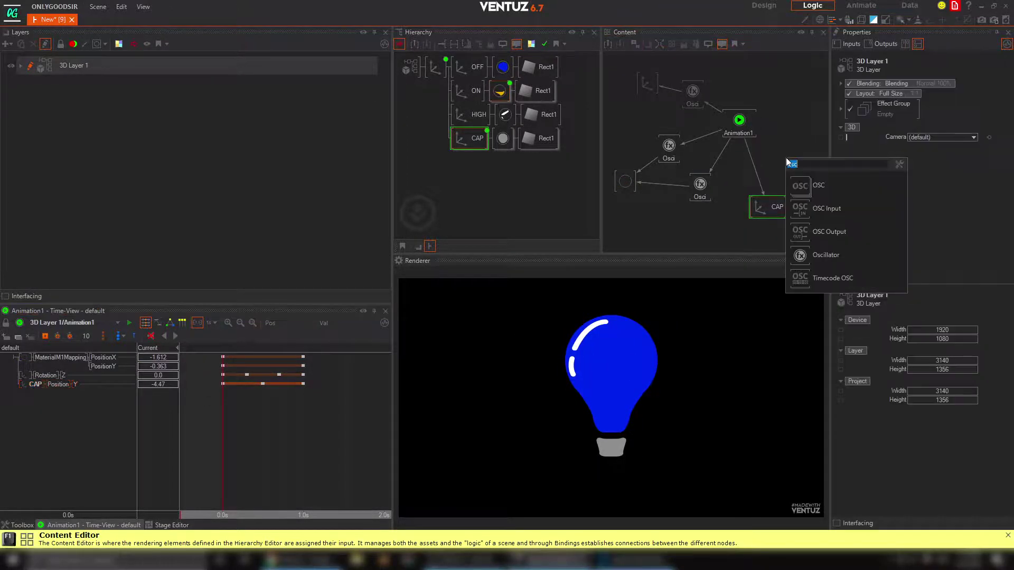
pyautogui.click(808, 256)
pyautogui.click(754, 167)
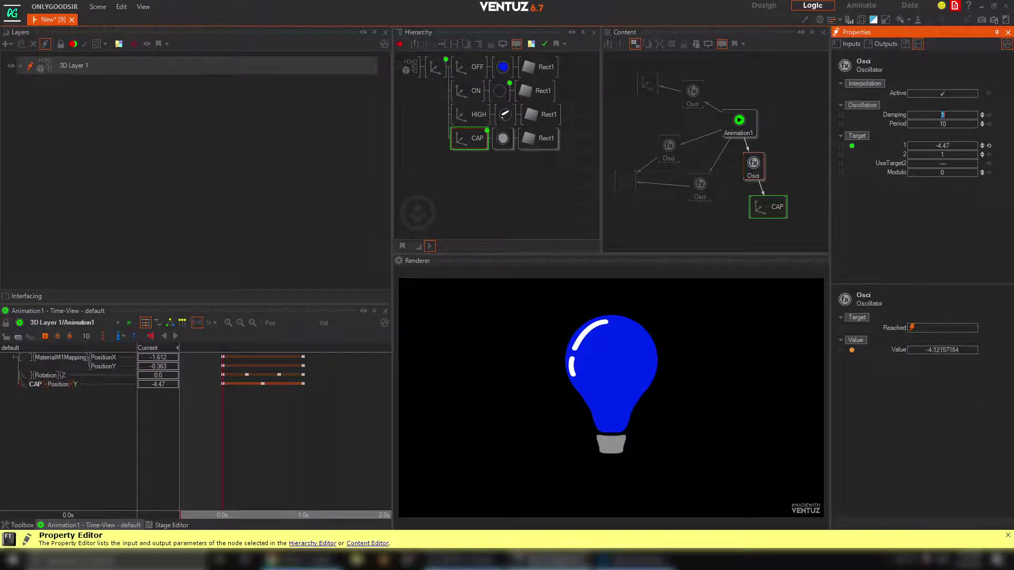
pyautogui.moveTo(948, 118); pyautogui.dragTo(945, 116)
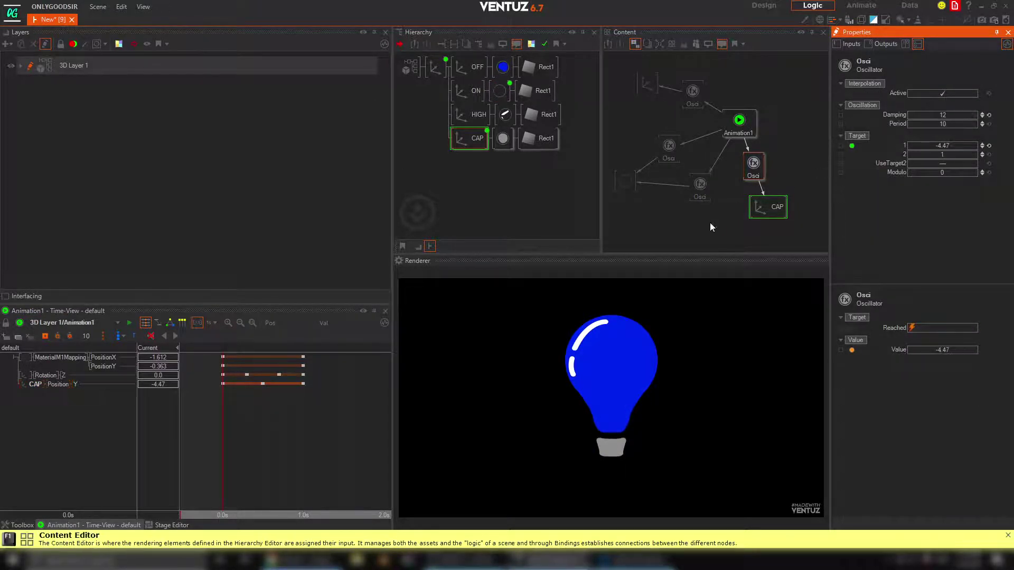
# Play the animation forwards and backwards to preview the cap's movement together with the swing and fill
pyautogui.click(339, 416)
pyautogui.click(177, 338)
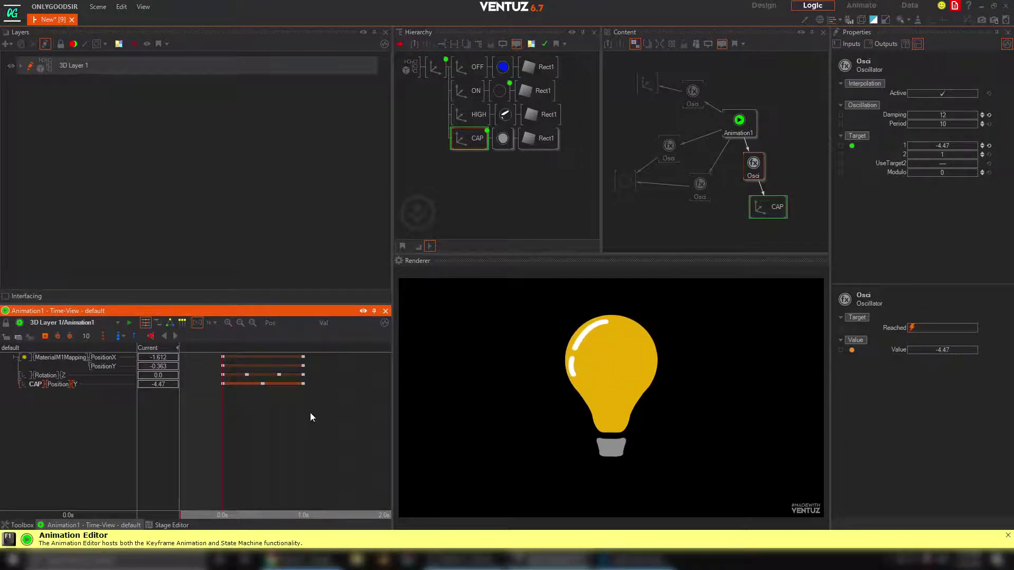
pyautogui.click(165, 336)
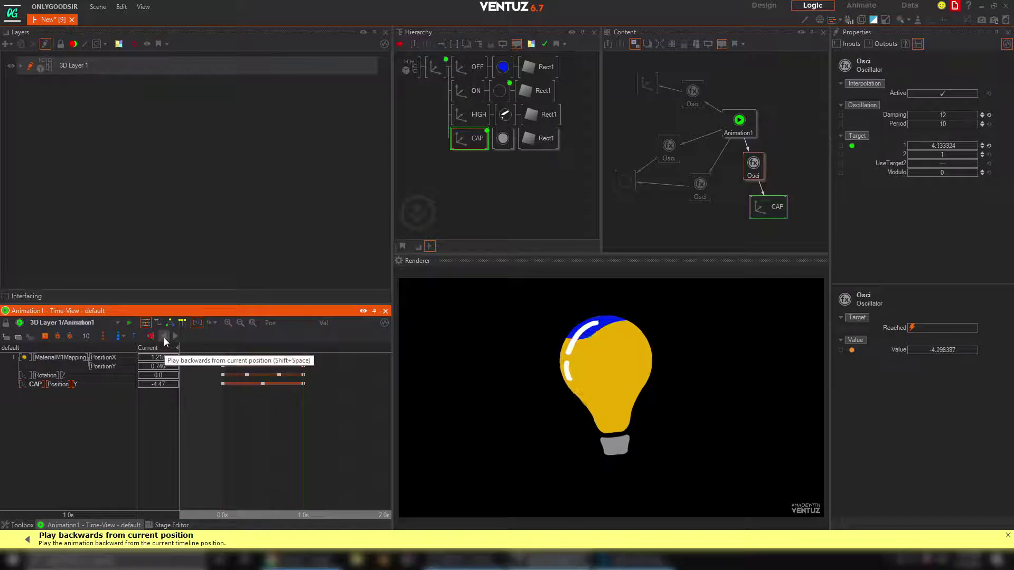
pyautogui.moveTo(264, 409); pyautogui.dragTo(223, 434)
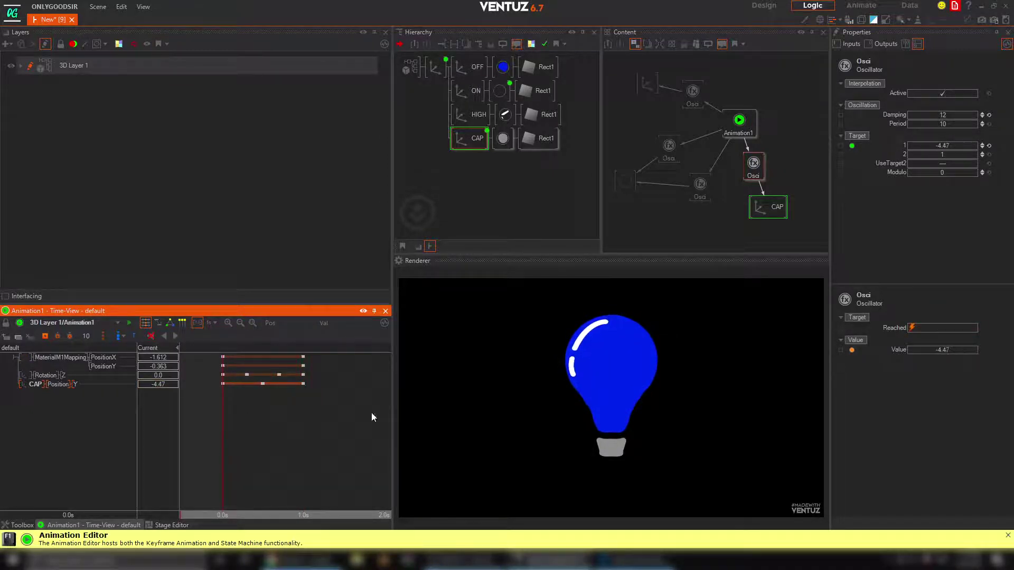
# Move the end keyframes of all tracks to 1.5 s, shifting Rotation Z's second-to-last keyframe with them to 1.2 s
pyautogui.scroll(-2, 274, 420)
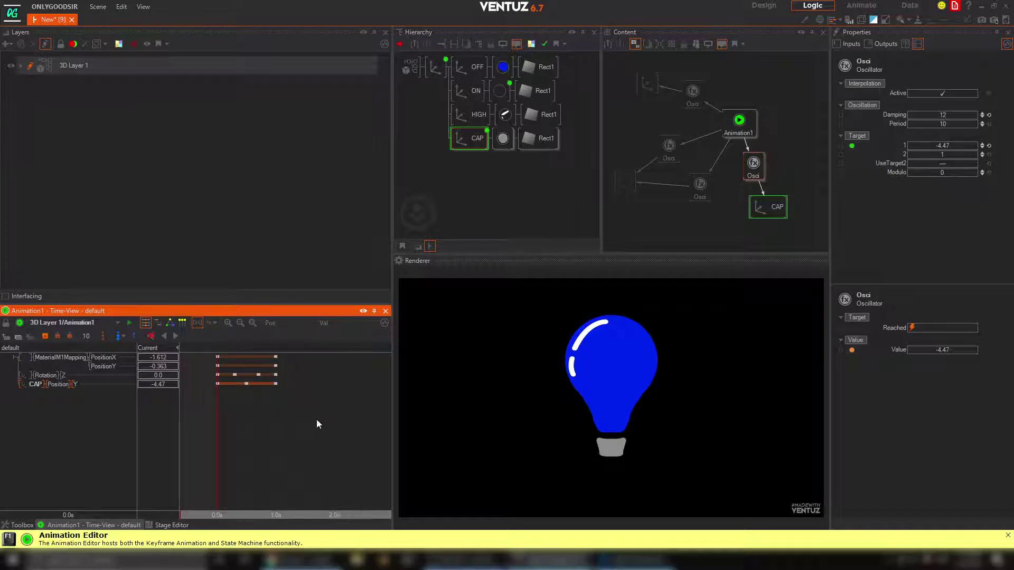
pyautogui.moveTo(252, 364); pyautogui.dragTo(251, 363)
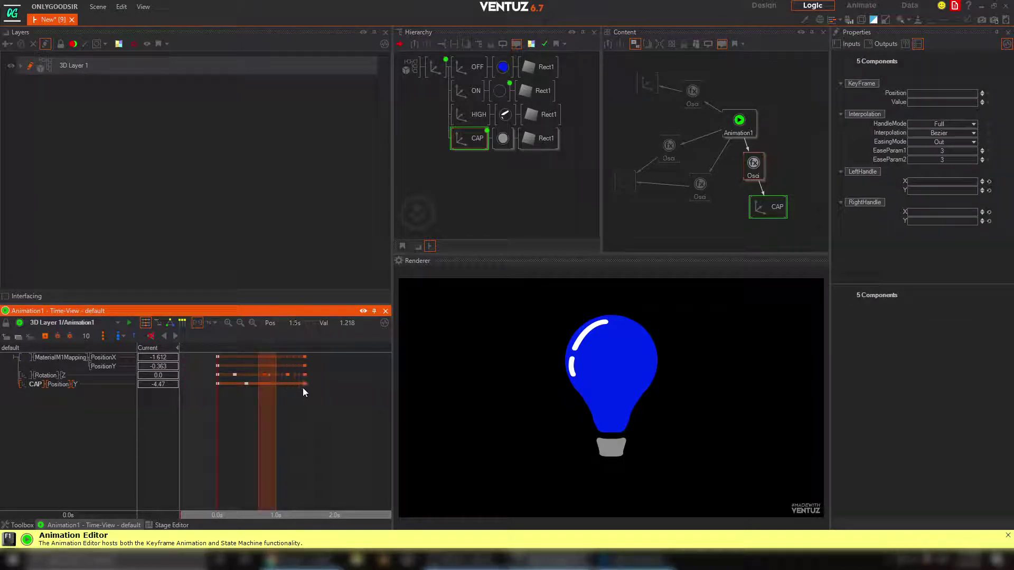
pyautogui.moveTo(266, 409); pyautogui.dragTo(296, 411)
# Move the CAP's middle Position Y keyframe to 0.8 s and the bulb's early Rotation Z keyframe to about 0.4 s
pyautogui.moveTo(246, 384); pyautogui.dragTo(259, 384)
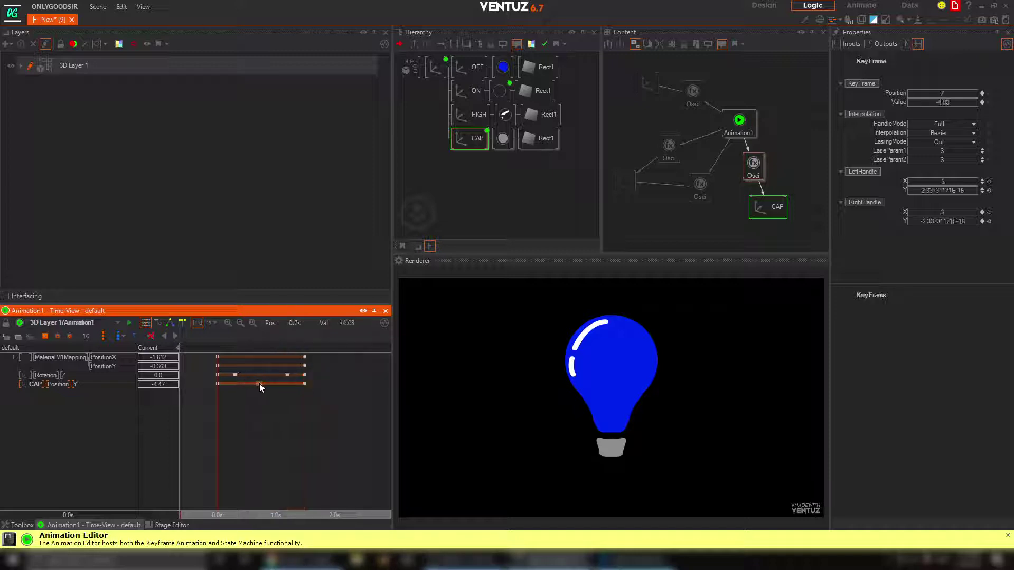
pyautogui.moveTo(309, 432); pyautogui.dragTo(216, 432)
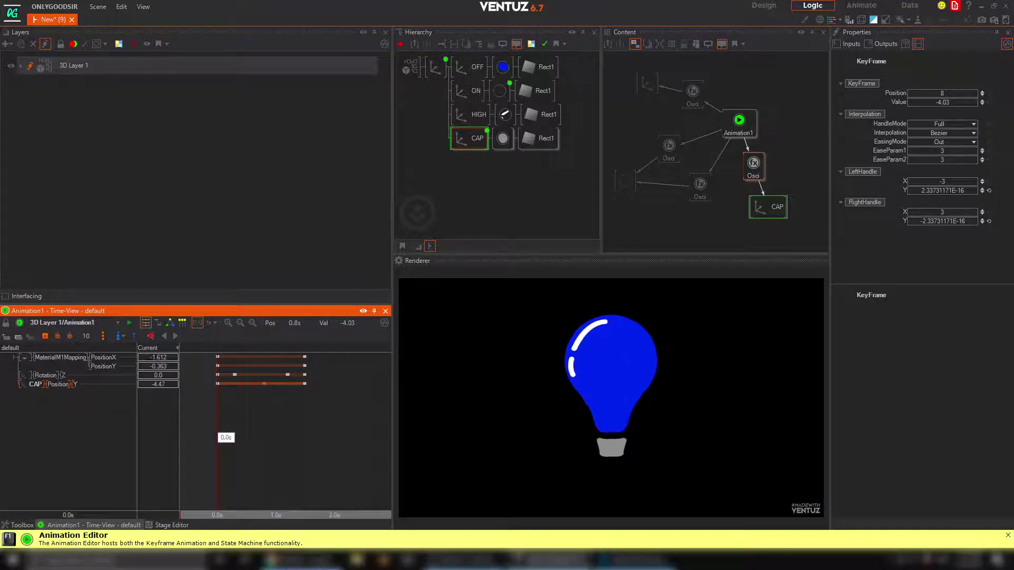
pyautogui.click(239, 375)
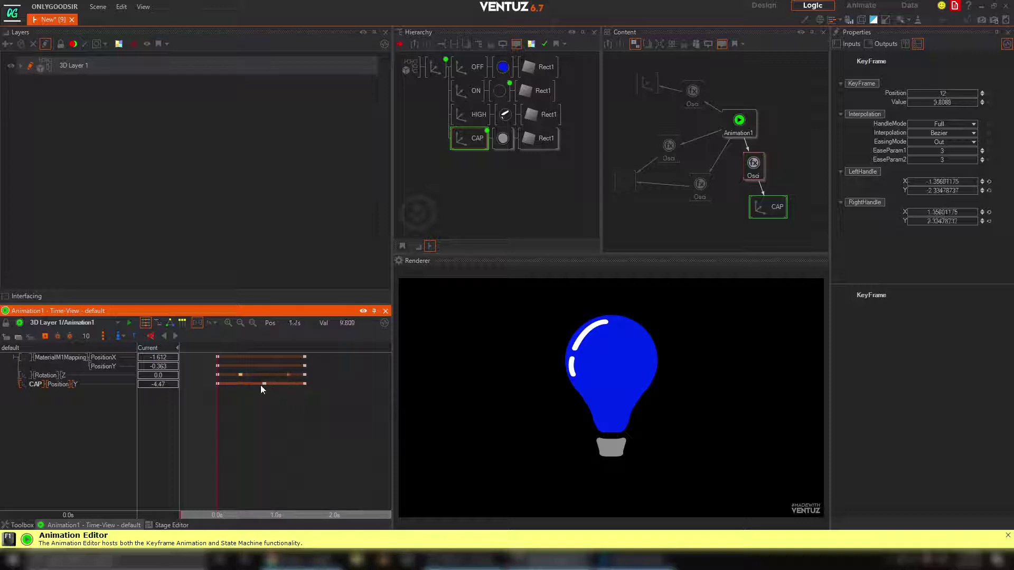
pyautogui.click(261, 384)
pyautogui.moveTo(259, 385); pyautogui.dragTo(261, 385)
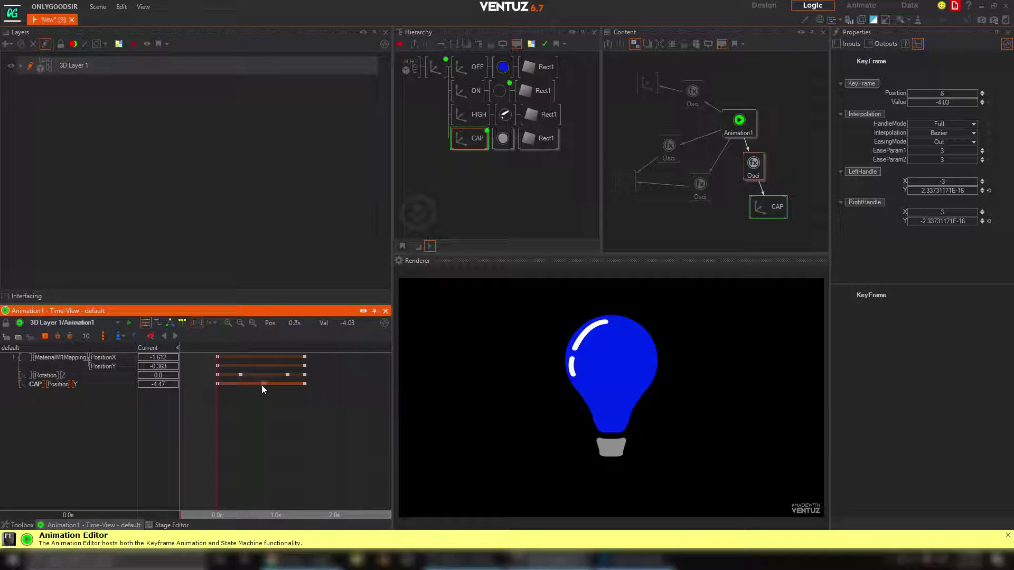
# Switch the timeline to frame units and nudge the CAP's middle Position Y keyframe to position 7.83333
pyautogui.click(210, 322)
pyautogui.click(235, 392)
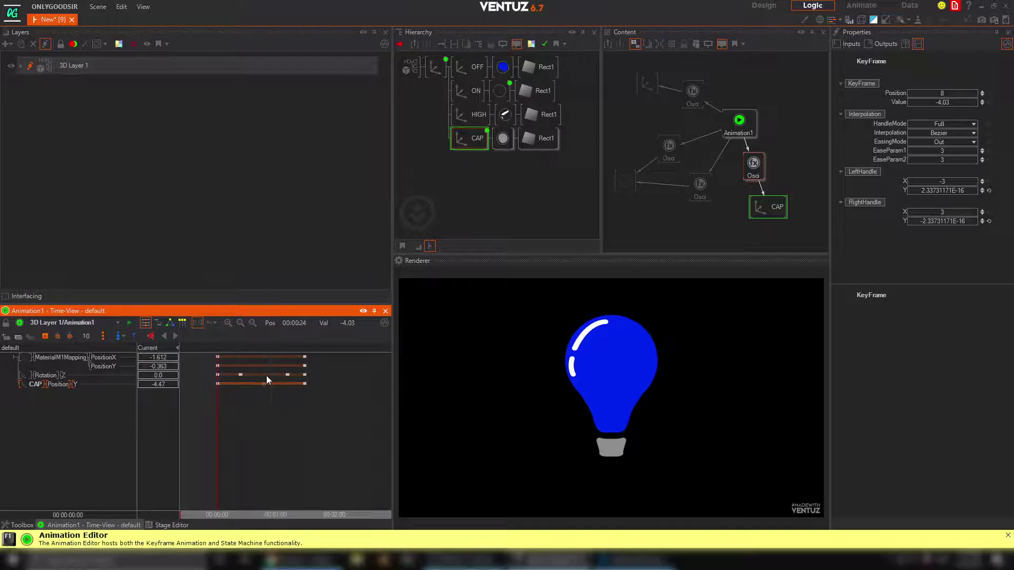
pyautogui.moveTo(261, 385); pyautogui.dragTo(262, 384)
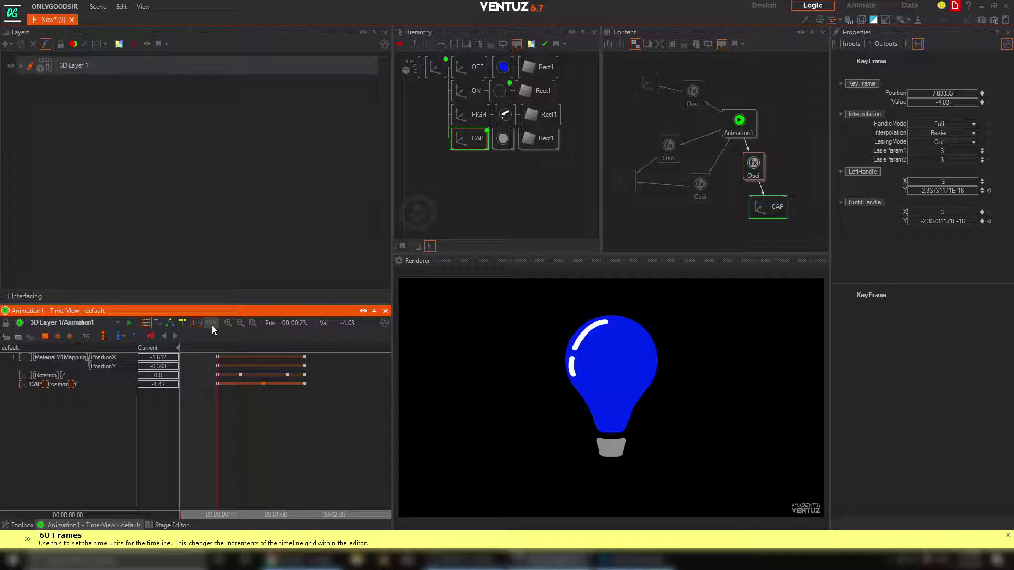
# Scrub and play the retimed animation to preview it, and set the timeline units back to seconds
pyautogui.moveTo(241, 427); pyautogui.dragTo(234, 458)
pyautogui.click(755, 168)
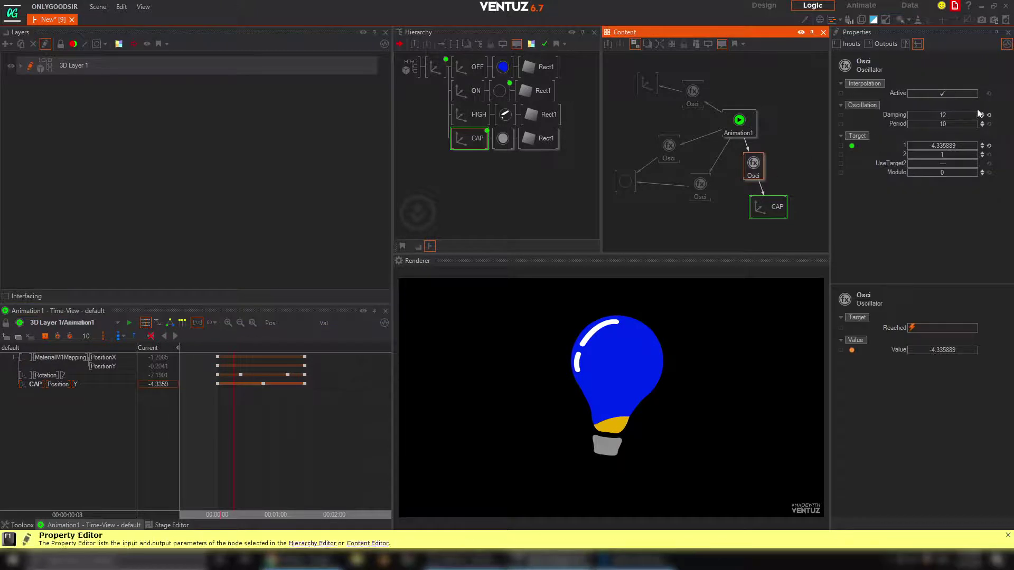
pyautogui.click(238, 414)
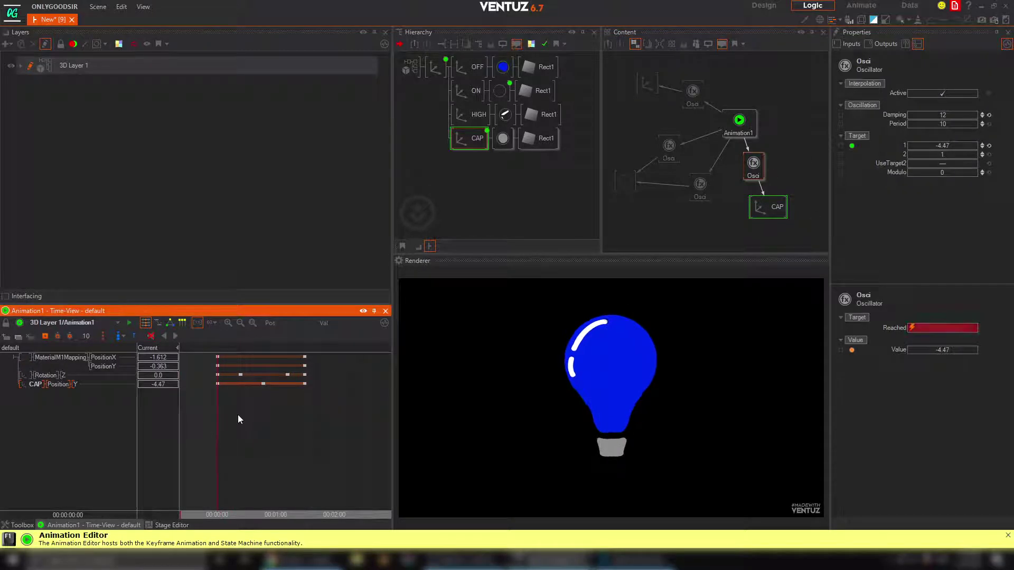
pyautogui.click(176, 336)
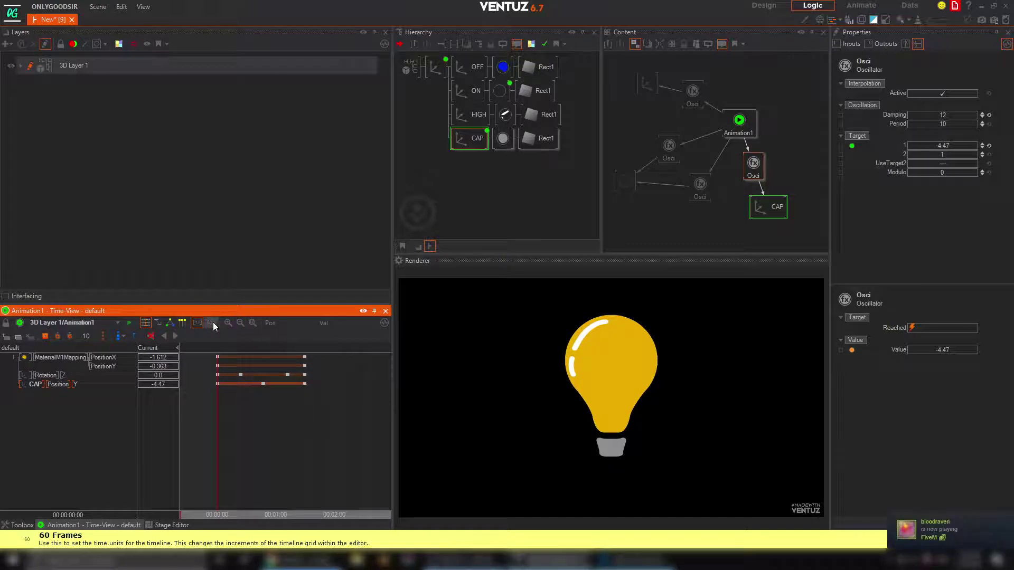
pyautogui.click(211, 323)
pyautogui.click(248, 393)
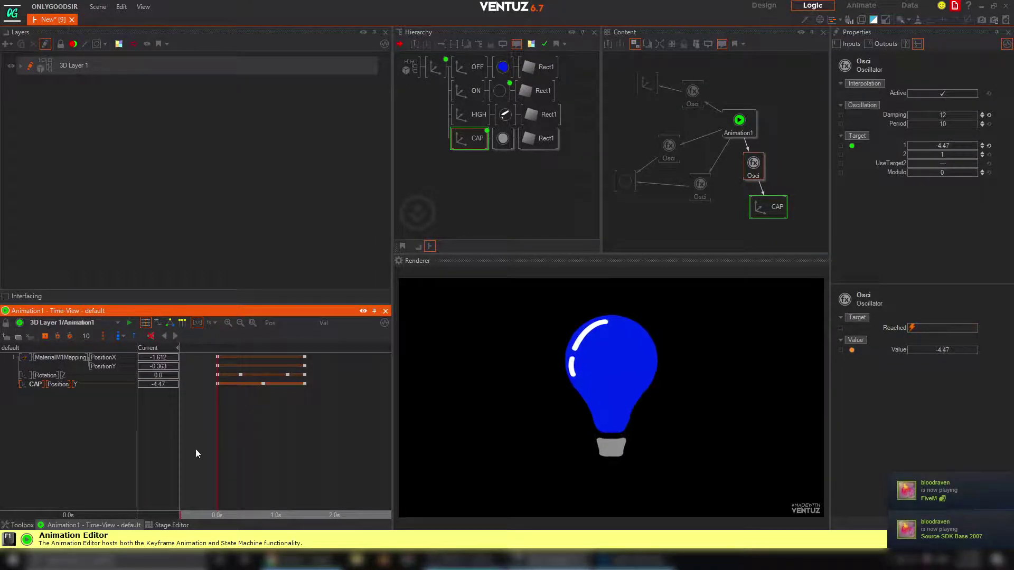
# Save the scene under the name bulb in the Scenes folder
pyautogui.click(99, 6)
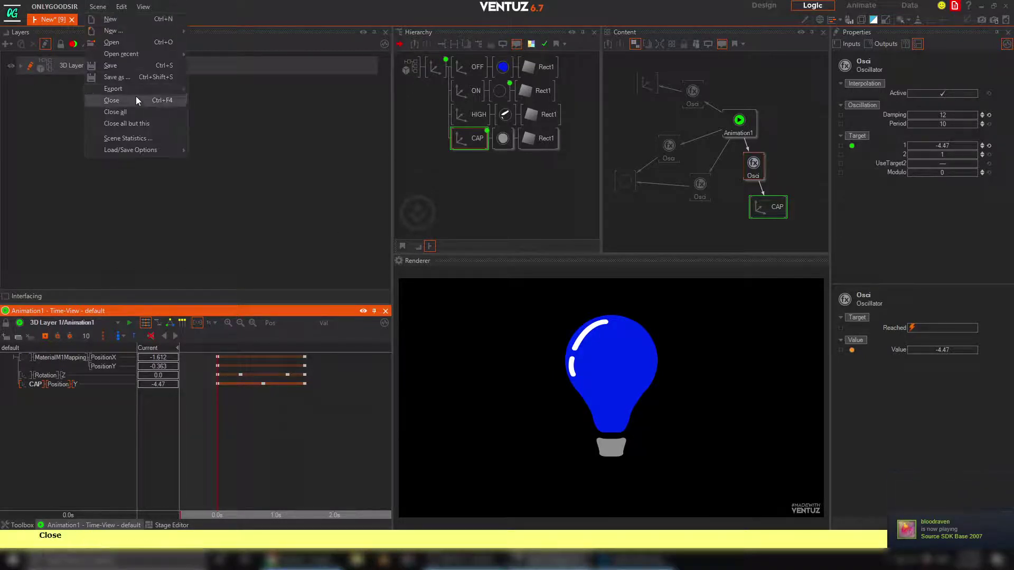
pyautogui.click(122, 77)
pyautogui.write('bulb')
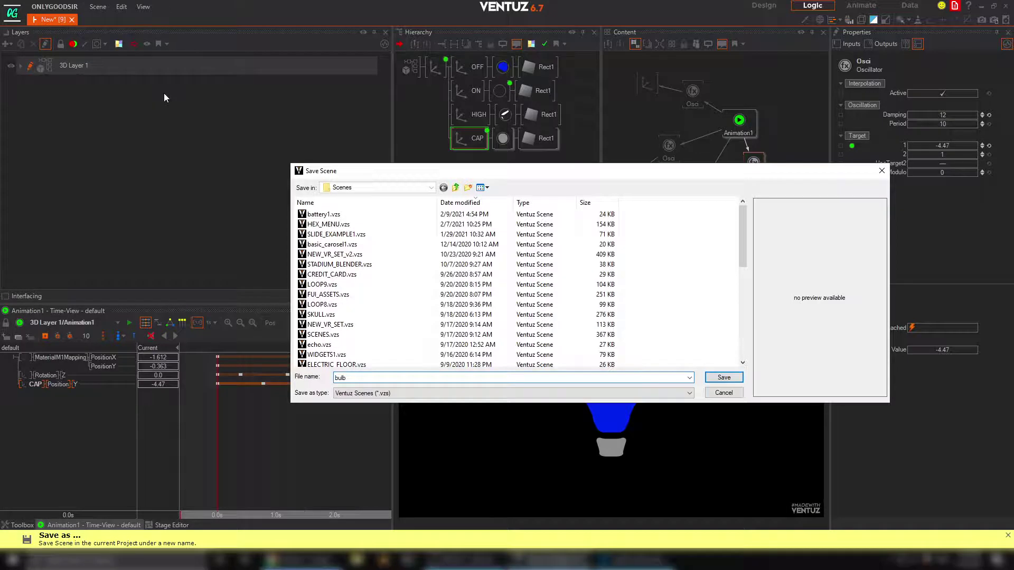
pyautogui.press('Return')
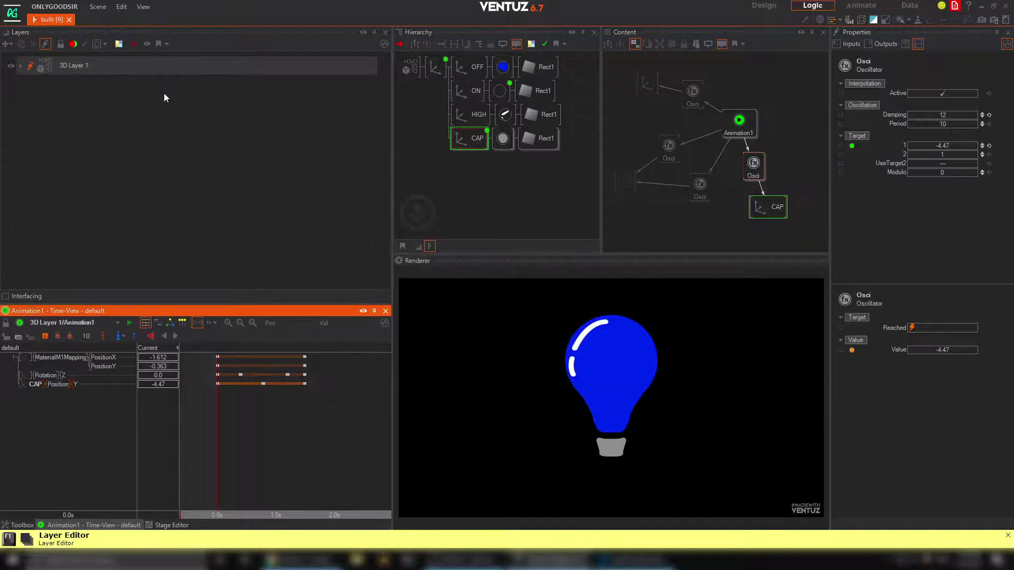
pyautogui.moveTo(245, 436); pyautogui.dragTo(217, 437)
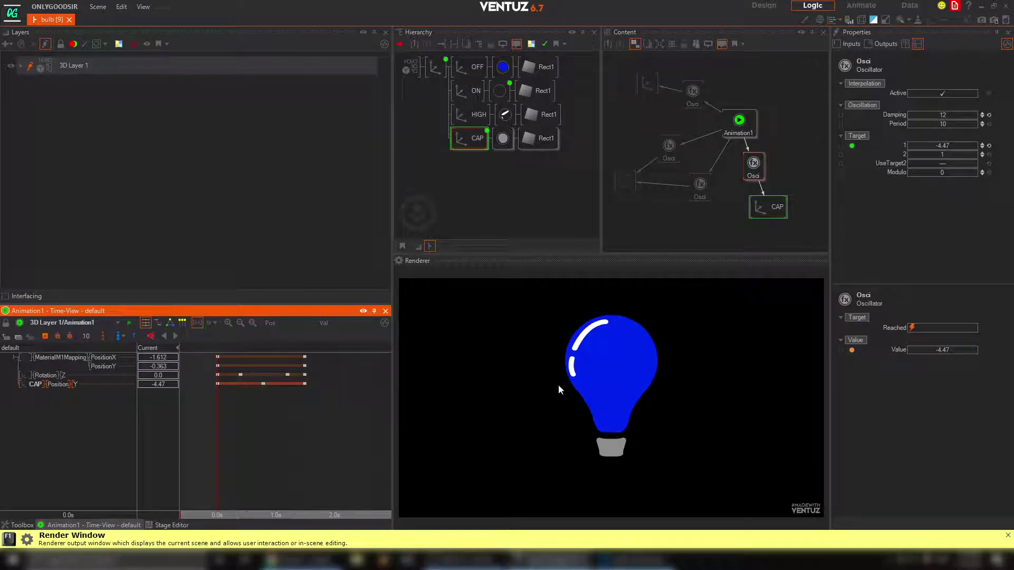
# Scale the bulb's root axis to 0.621 and set its Position Y to -2.264
pyautogui.click(431, 130)
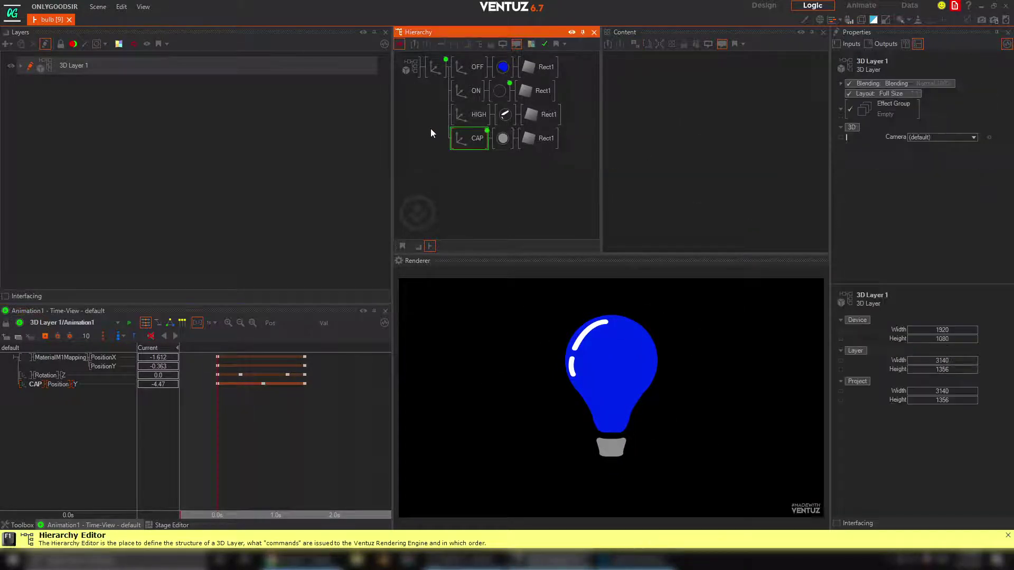
pyautogui.click(435, 65)
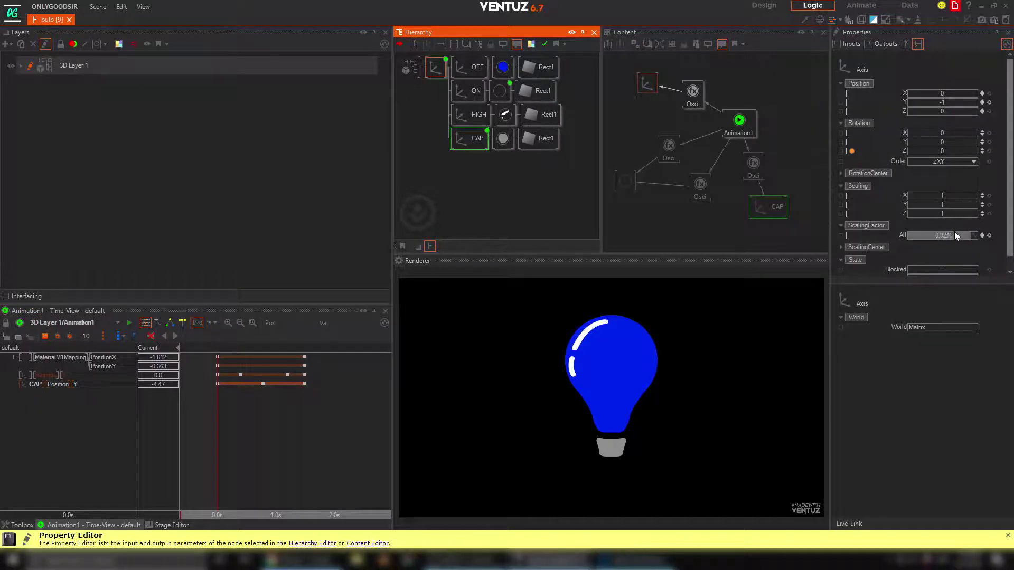
pyautogui.moveTo(938, 233); pyautogui.dragTo(904, 233)
pyautogui.moveTo(948, 103); pyautogui.dragTo(906, 104)
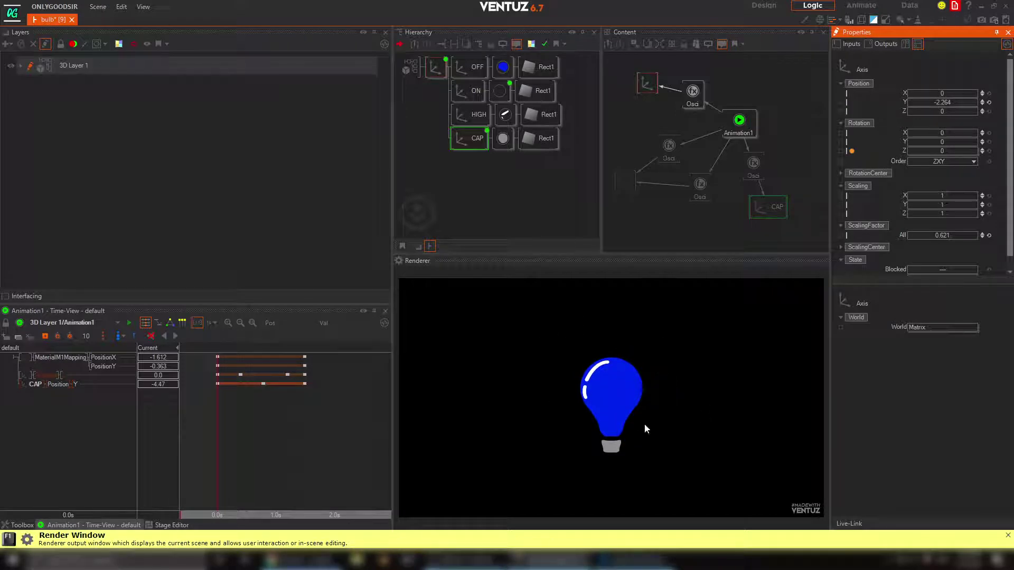
# Add a new Axis under the bulb's root axis, on its own branch below CAP
pyautogui.doubleClick(446, 192)
pyautogui.write('ax')
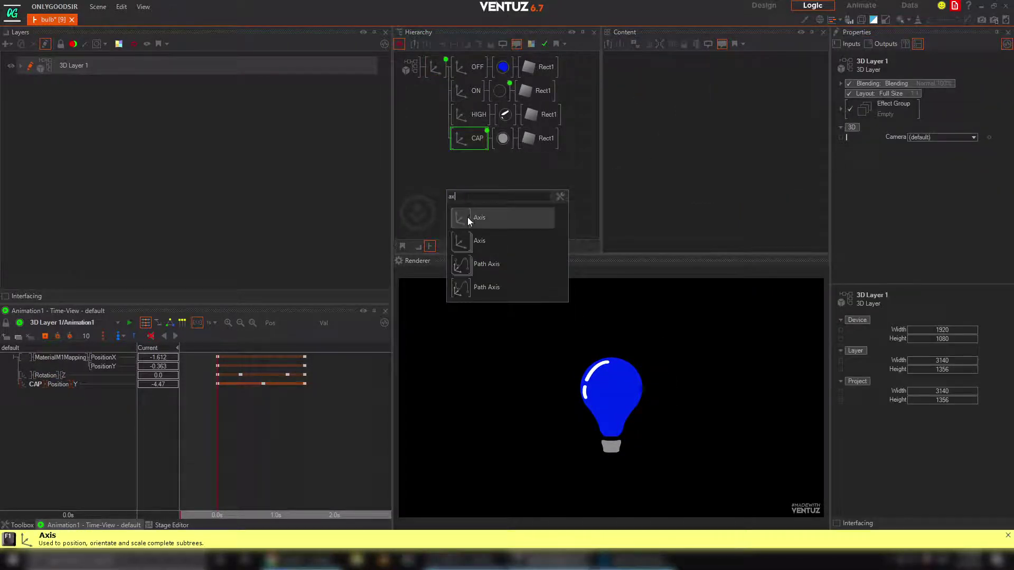
pyautogui.click(468, 217)
pyautogui.click(460, 147)
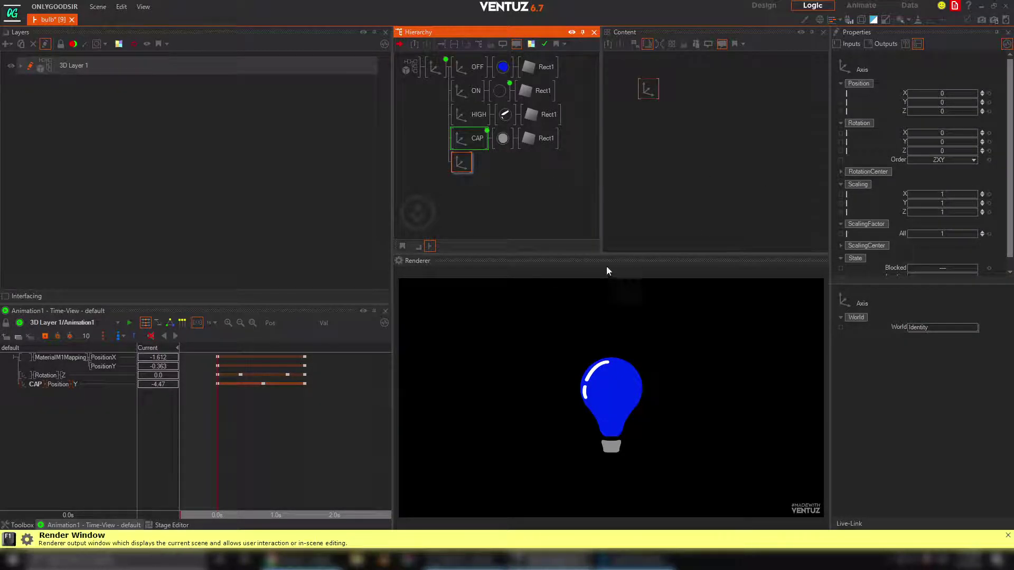
pyautogui.click(481, 175)
pyautogui.click(463, 165)
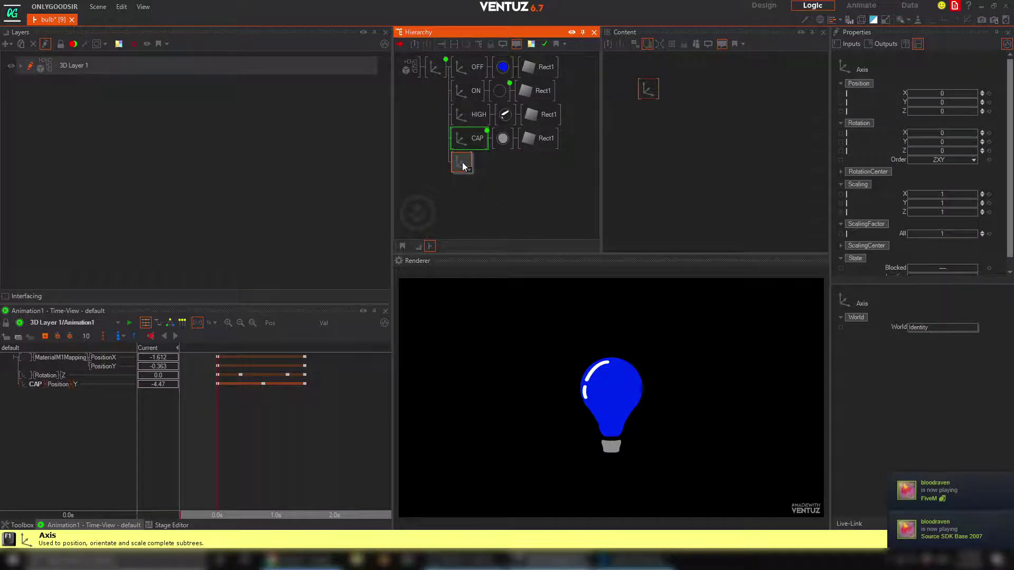
# Attach a Color Solid material and a Rounded Rectangle to the new axis
pyautogui.moveTo(463, 166); pyautogui.dragTo(481, 179)
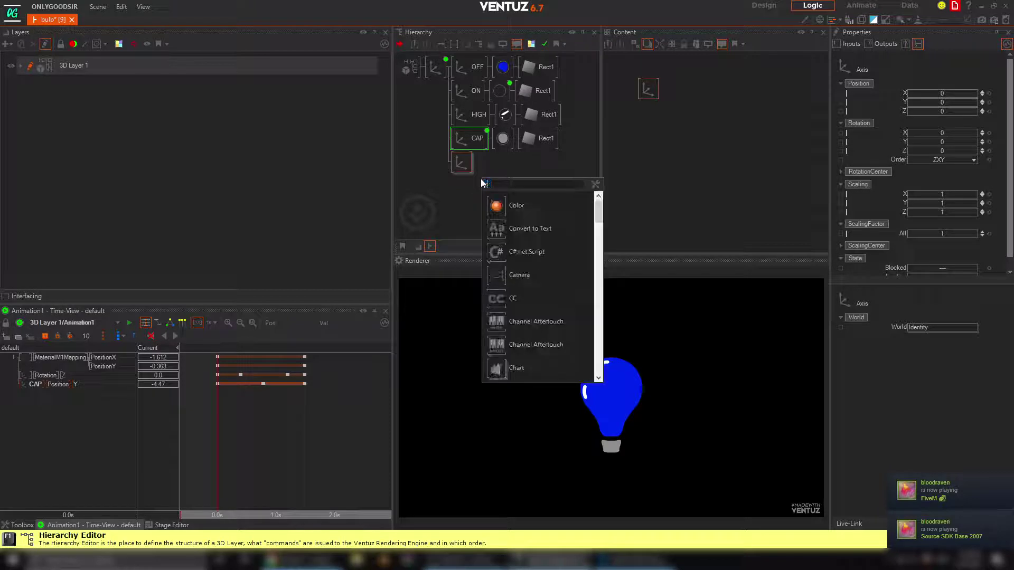
pyautogui.write('co')
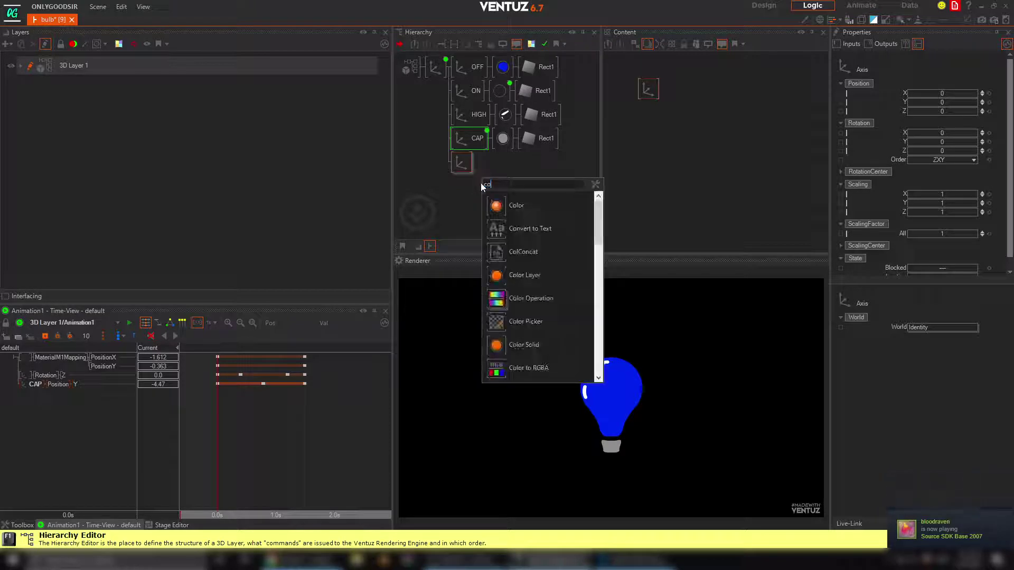
pyautogui.click(495, 346)
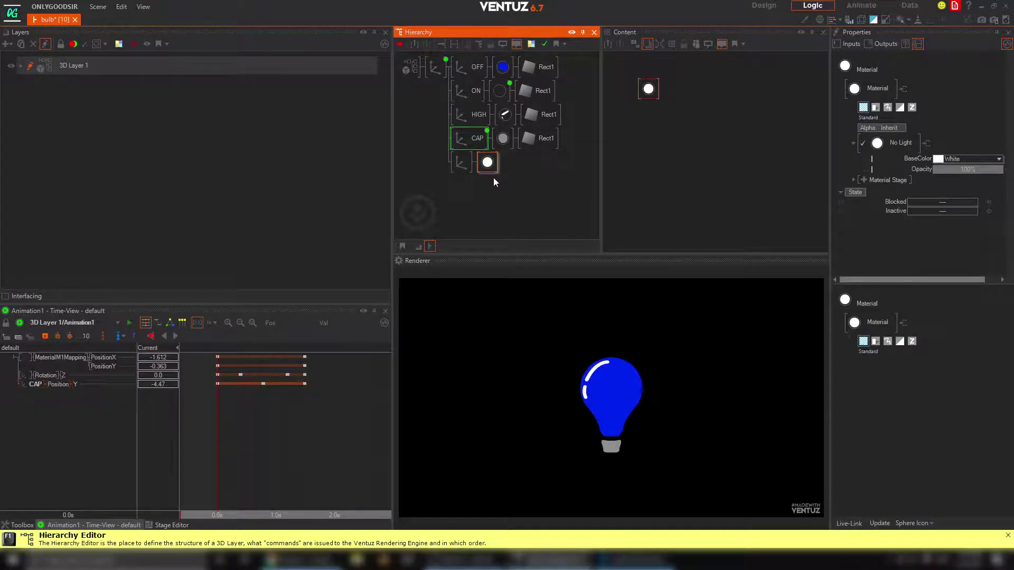
pyautogui.click(495, 179)
pyautogui.write('ro')
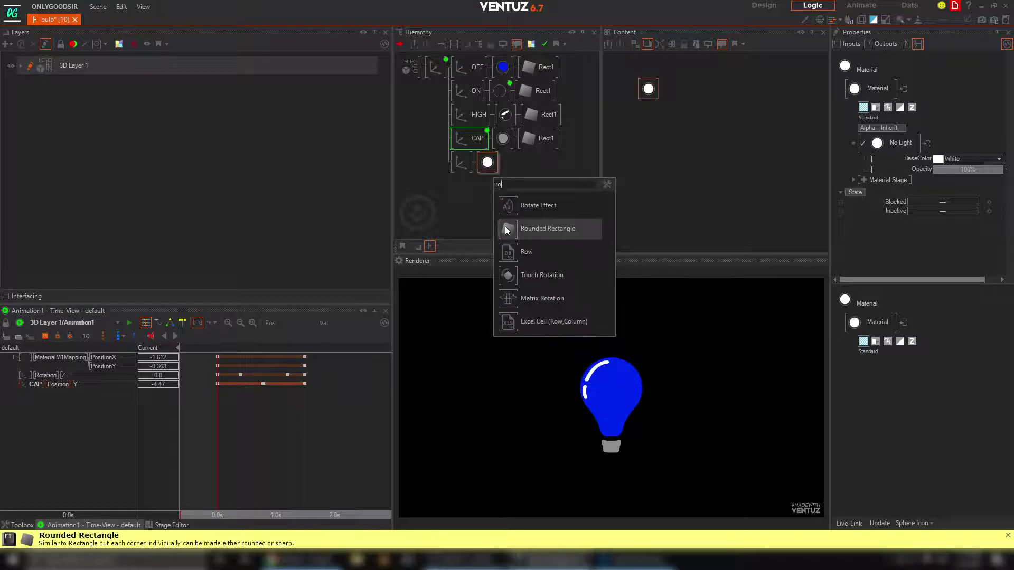
pyautogui.click(506, 230)
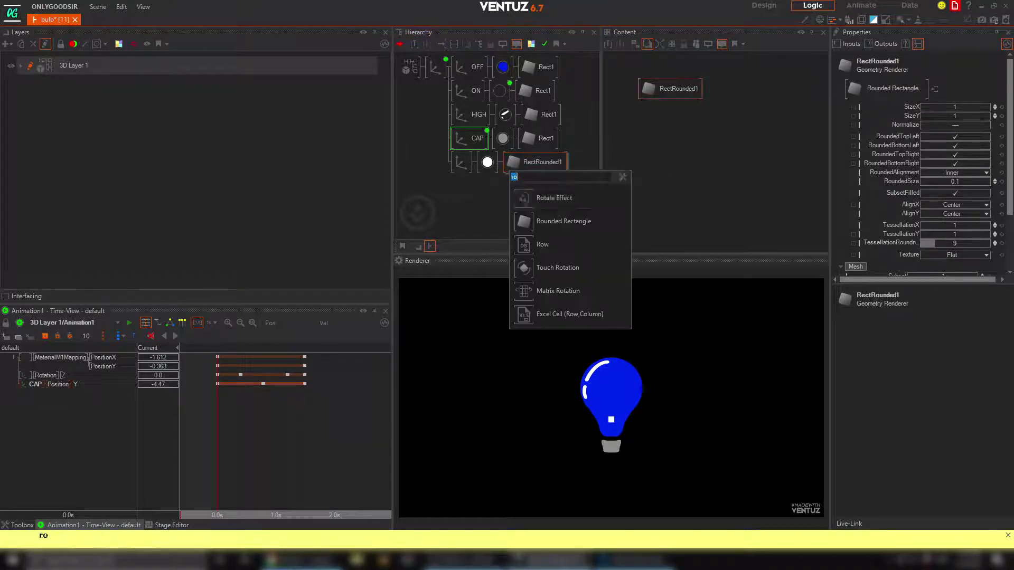
# Insert a second Axis between the white material and the rounded rectangle
pyautogui.click(504, 173)
pyautogui.write('ax')
pyautogui.click(522, 221)
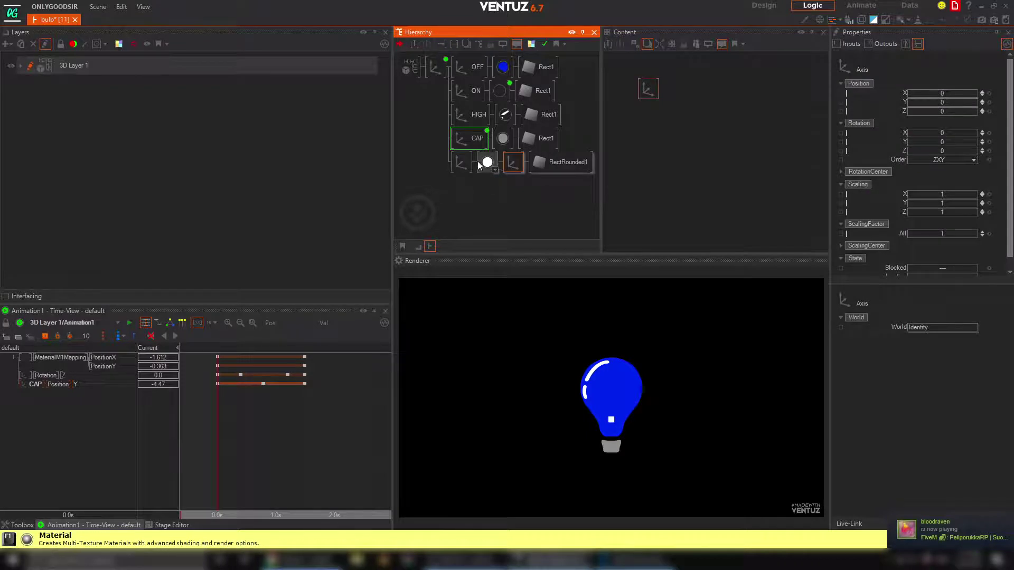
# Set the rounded rectangle's SizeY to 6.29 and its AlignY to Bottom
pyautogui.click(560, 162)
pyautogui.moveTo(957, 115); pyautogui.dragTo(991, 113)
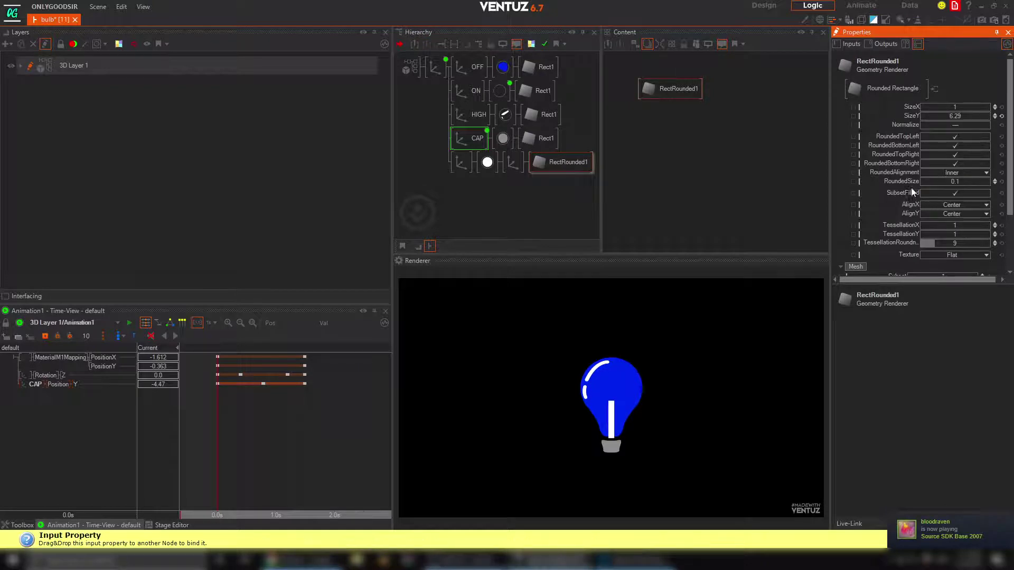
pyautogui.click(951, 213)
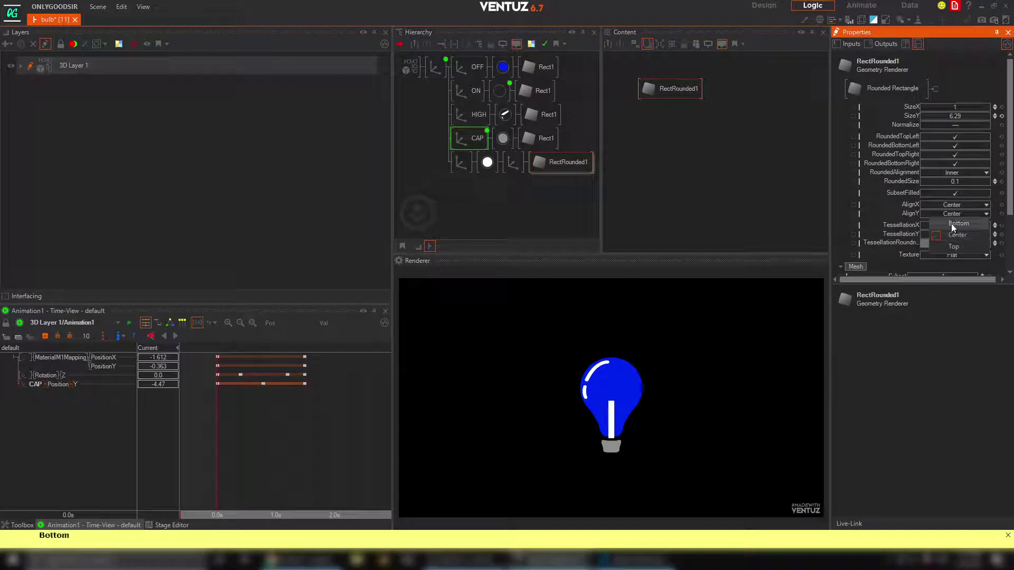
pyautogui.click(951, 224)
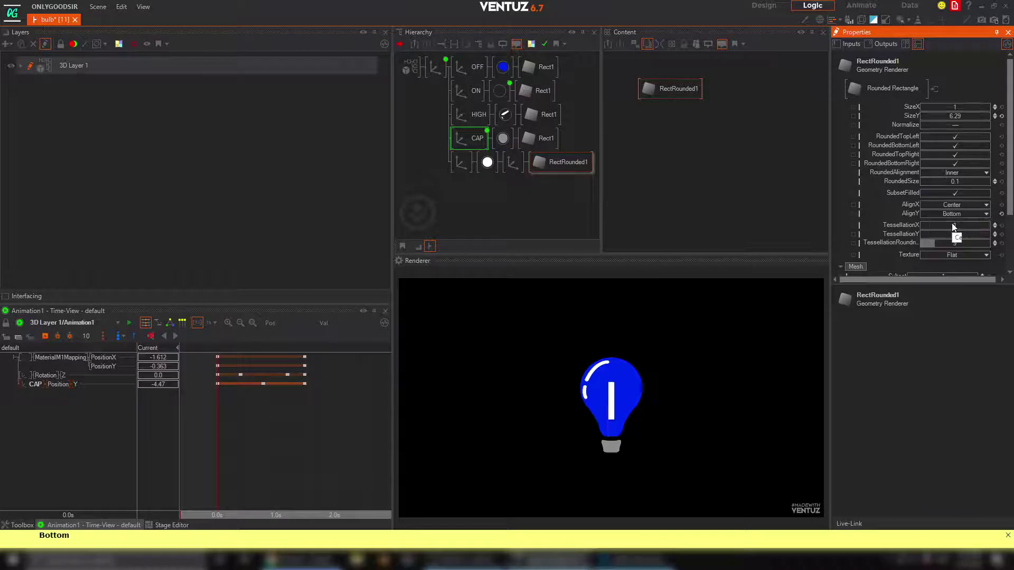
# Lengthen the rounded rectangle to a SizeY of 7.89 and set its RoundedSize to 1.119
pyautogui.click(512, 163)
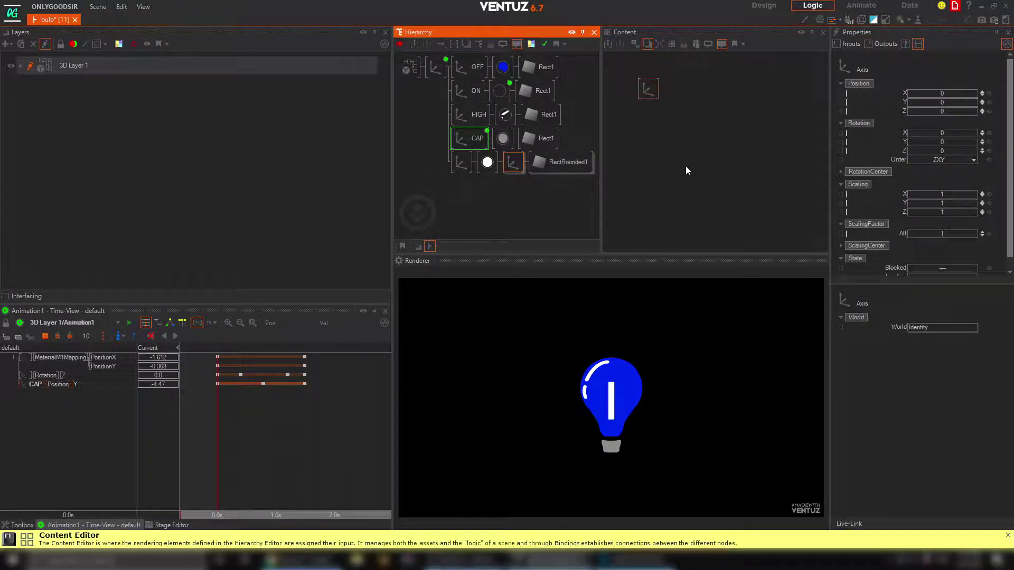
pyautogui.click(461, 162)
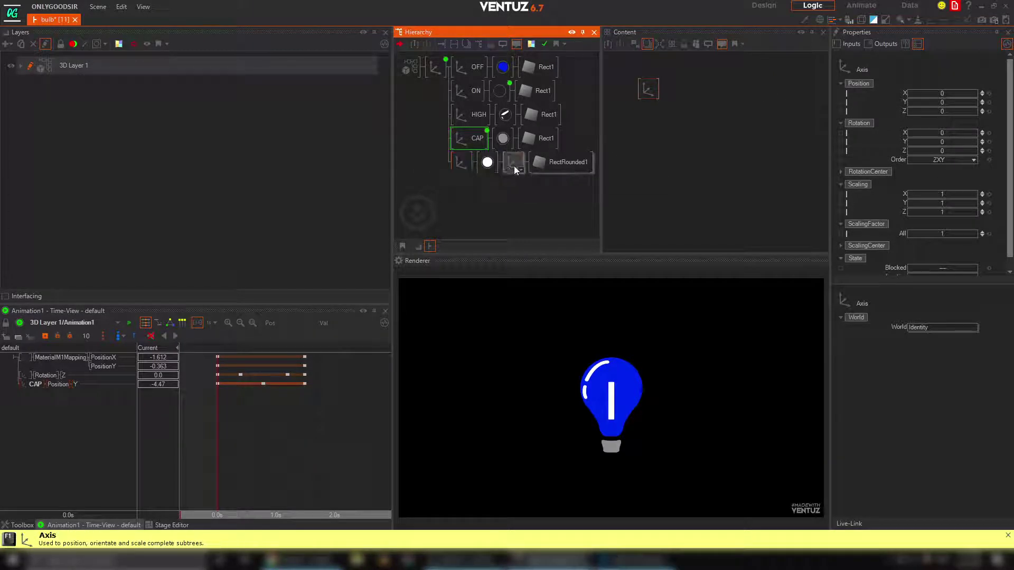
pyautogui.click(555, 164)
pyautogui.moveTo(967, 116); pyautogui.dragTo(987, 114)
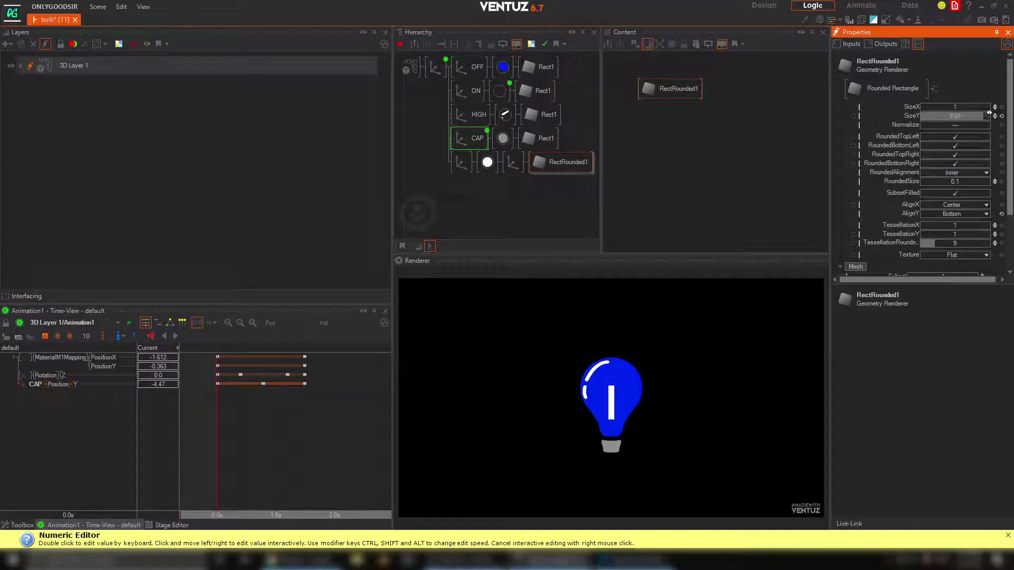
pyautogui.moveTo(989, 113); pyautogui.dragTo(921, 119)
pyautogui.moveTo(989, 113); pyautogui.dragTo(990, 114)
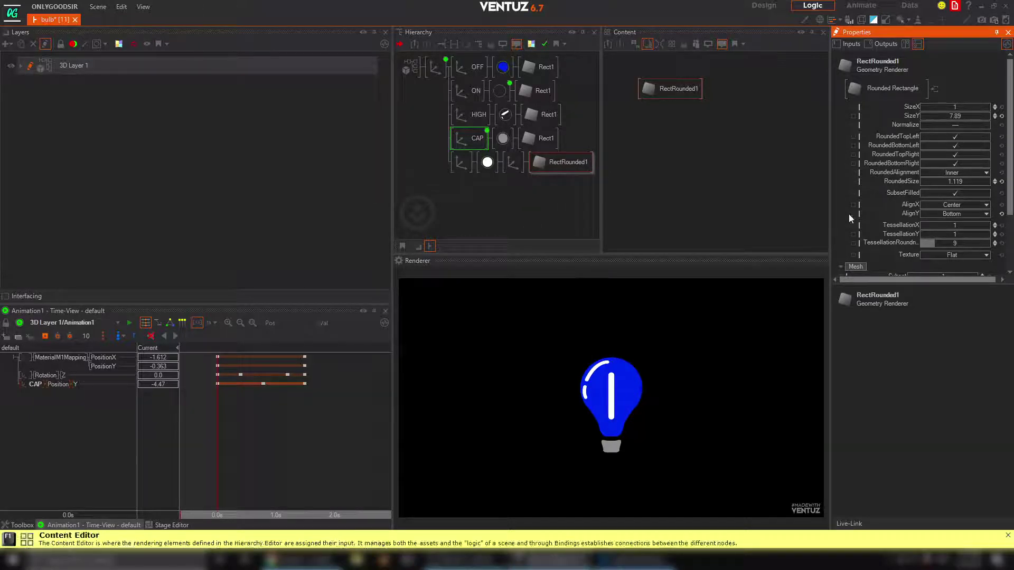
# Set the rounded rectangle's SizeY to 9.06 and the inner axis's ScalingCenter Y to 9.23, using the wireframe display
pyautogui.moveTo(948, 115); pyautogui.dragTo(989, 115)
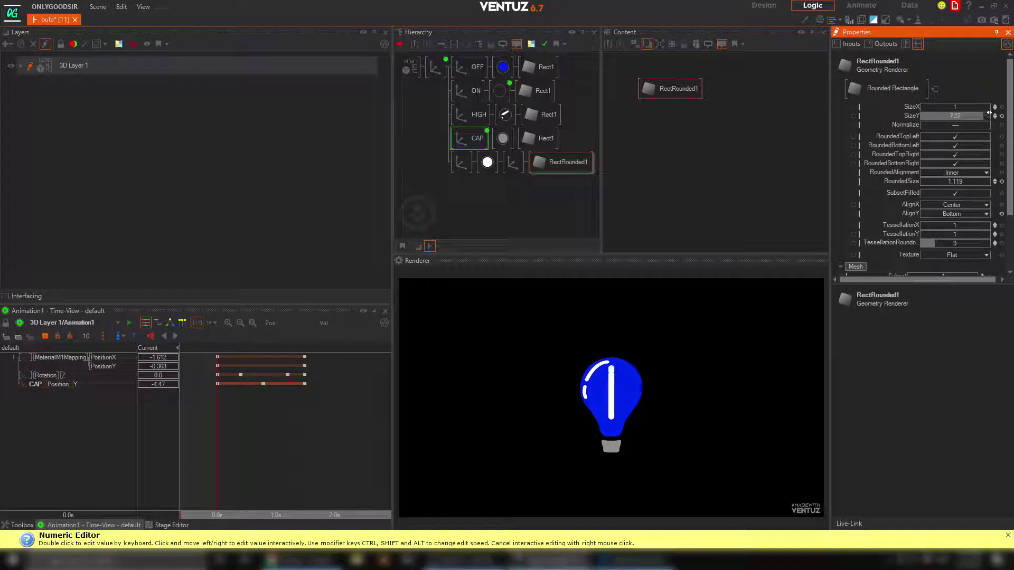
pyautogui.moveTo(989, 113); pyautogui.dragTo(993, 113)
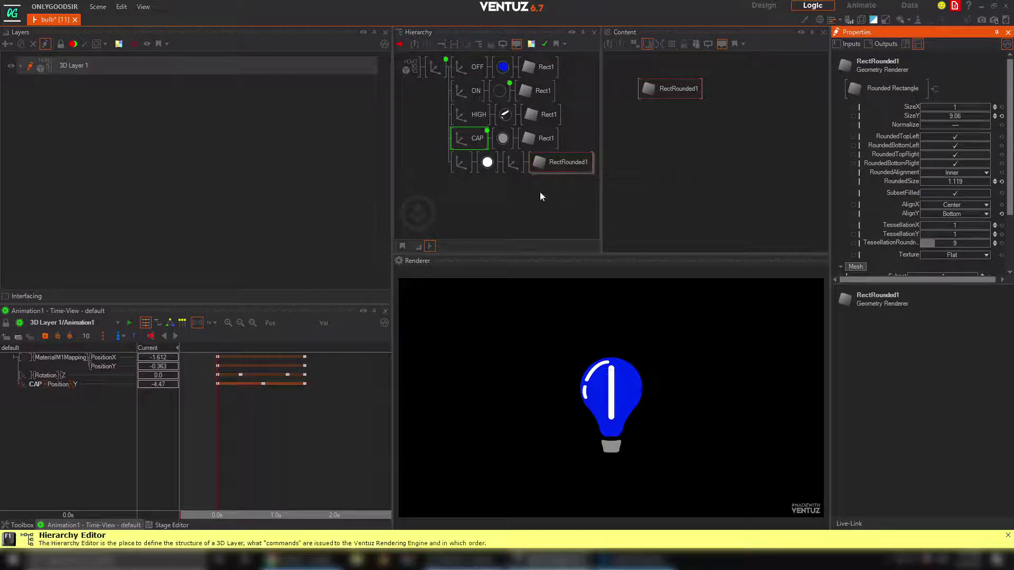
pyautogui.click(511, 165)
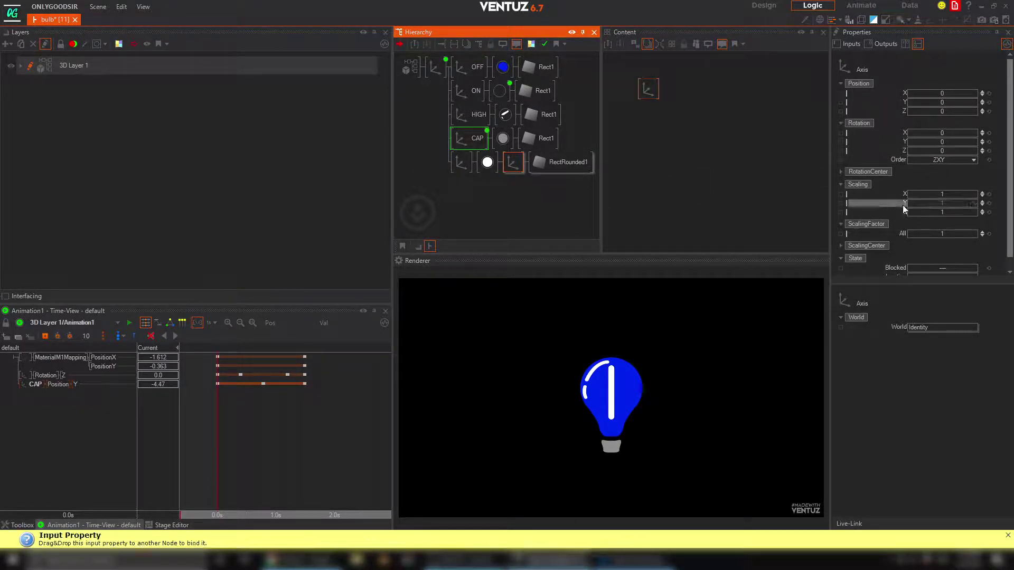
pyautogui.click(852, 251)
pyautogui.scroll(-2, 897, 221)
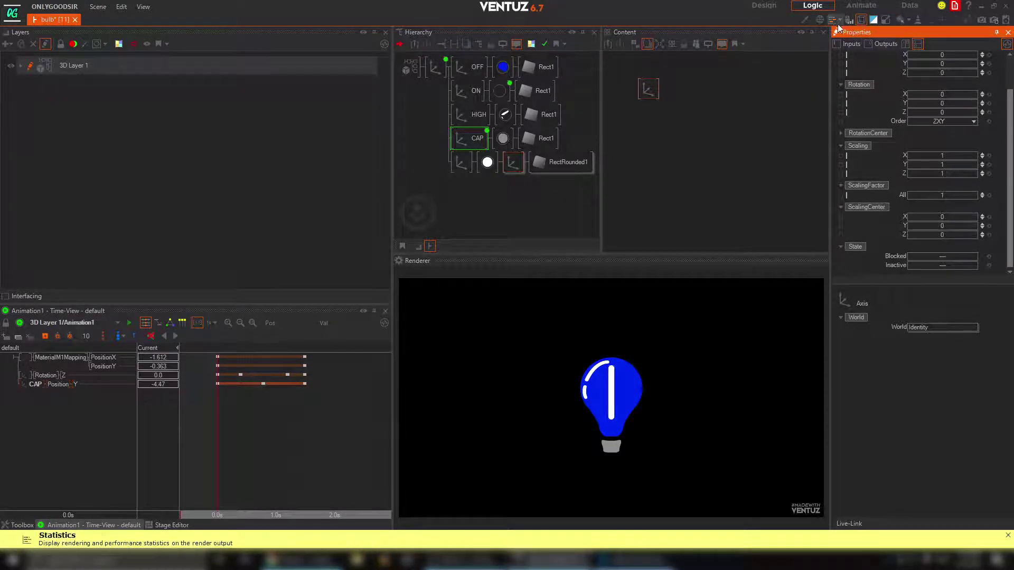
pyautogui.click(820, 20)
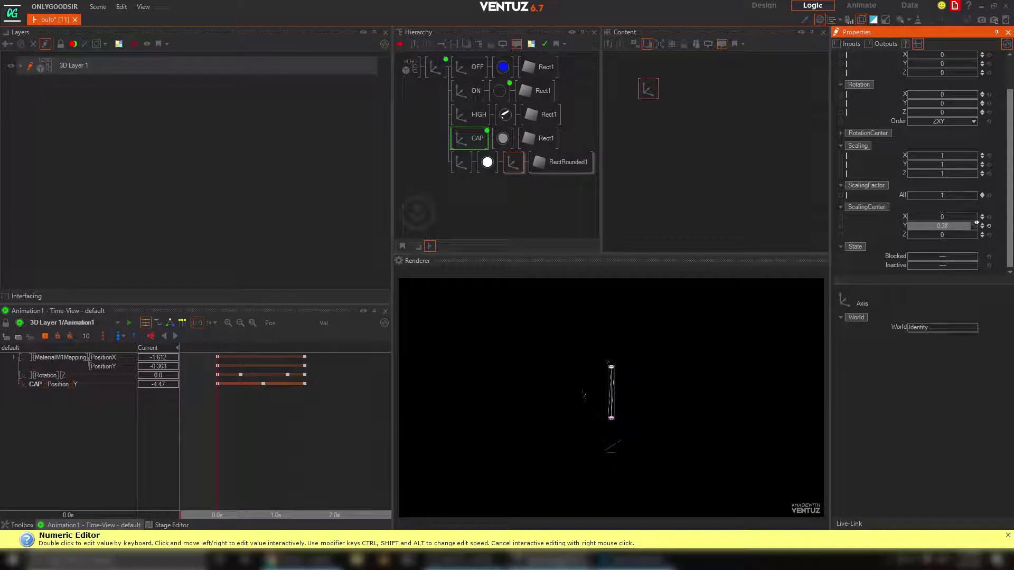
pyautogui.moveTo(976, 223); pyautogui.dragTo(980, 223)
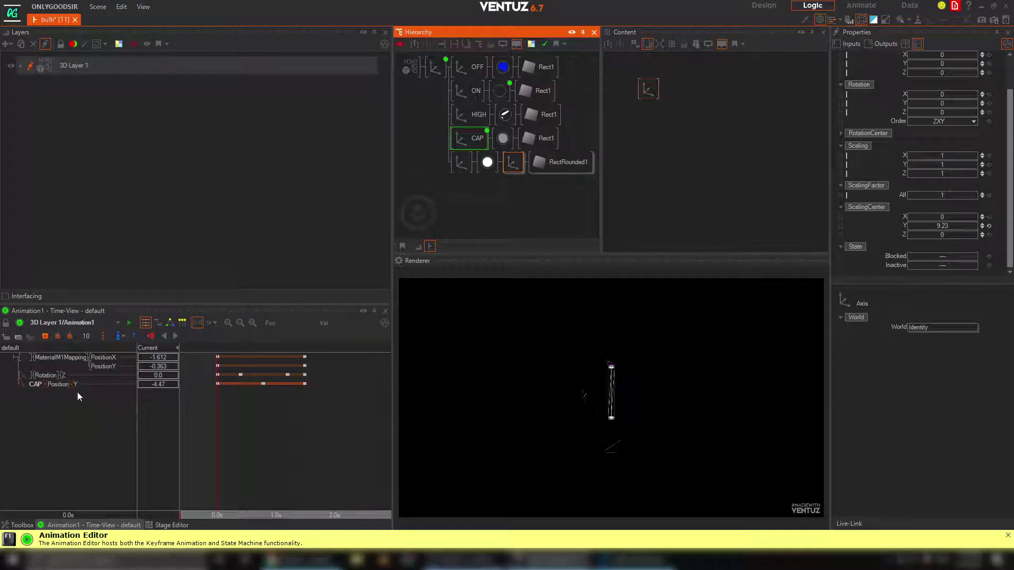
# Add a Keyframe Animation node beside the inner axis and rounded rectangle, and restore solid rendering
pyautogui.click(555, 161)
pyautogui.rightClick(734, 166)
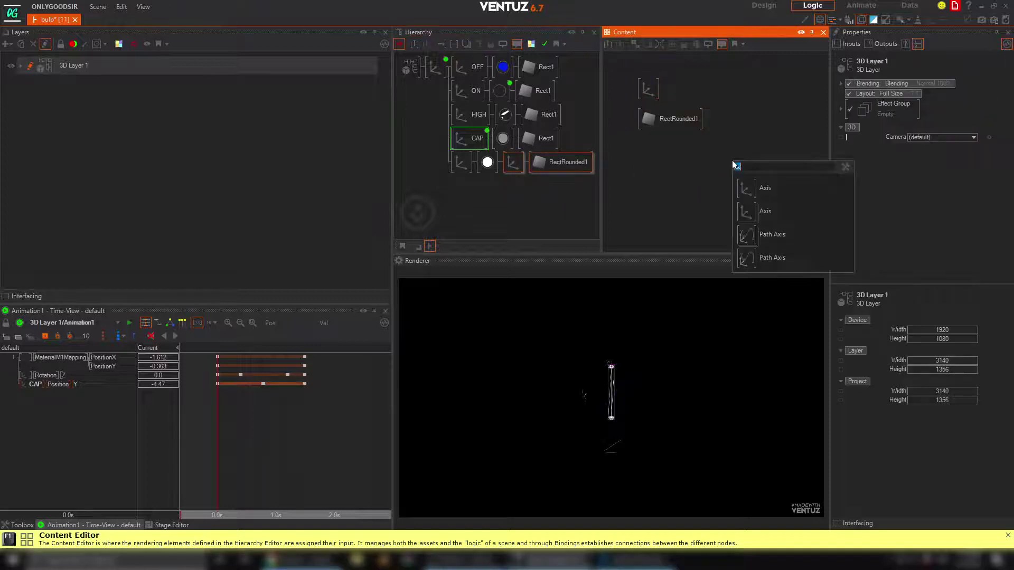
pyautogui.write('key')
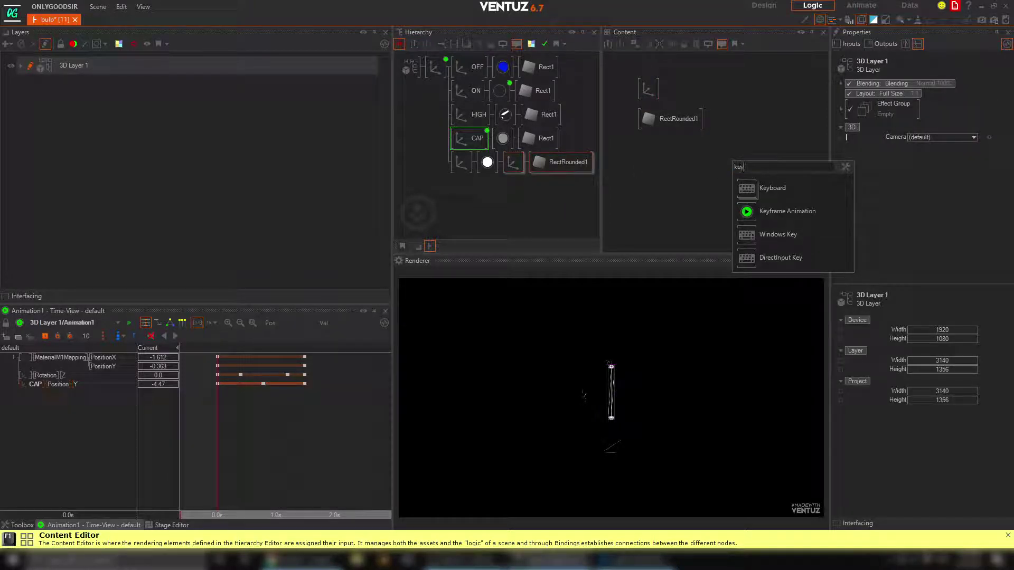
pyautogui.click(787, 211)
pyautogui.click(730, 97)
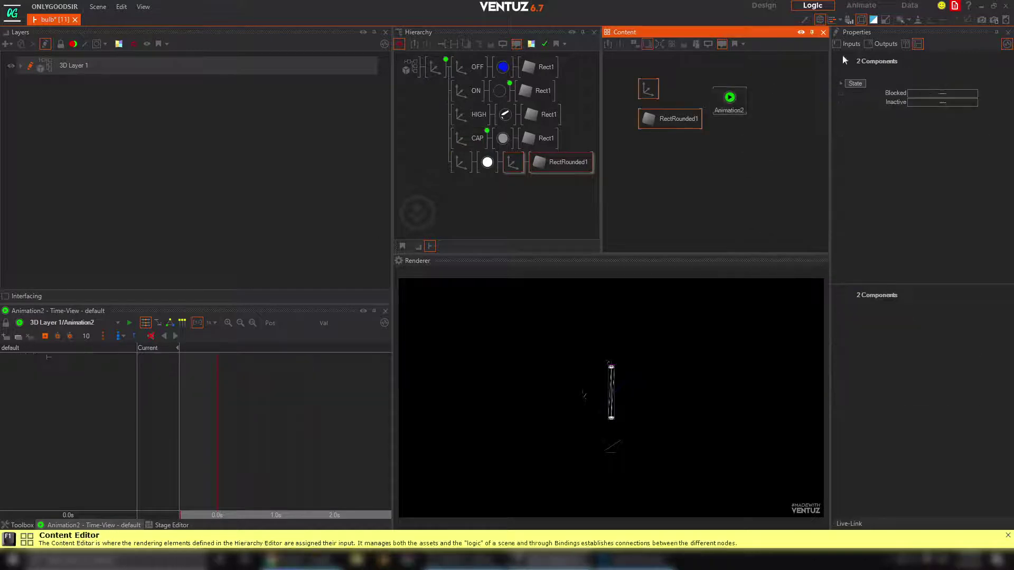
pyautogui.click(823, 20)
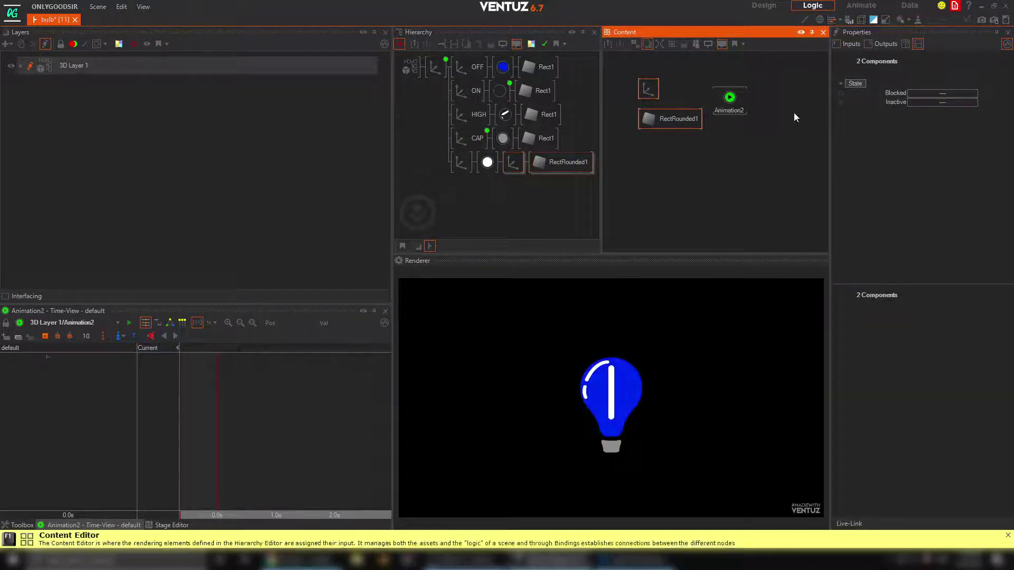
# Set the inner axis's Scaling Y to 1.028
pyautogui.click(648, 88)
pyautogui.click(861, 20)
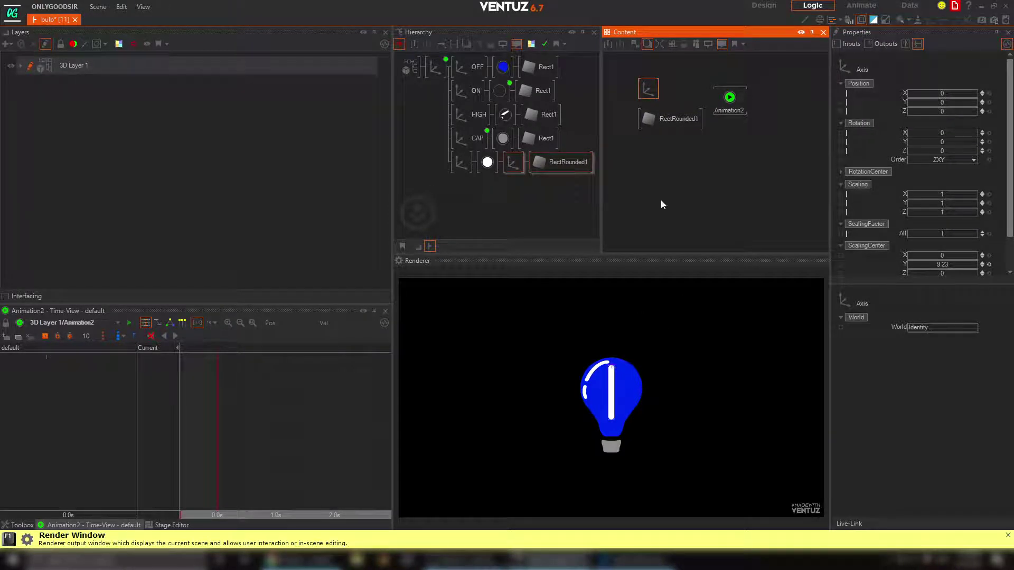
pyautogui.scroll(-2, 917, 229)
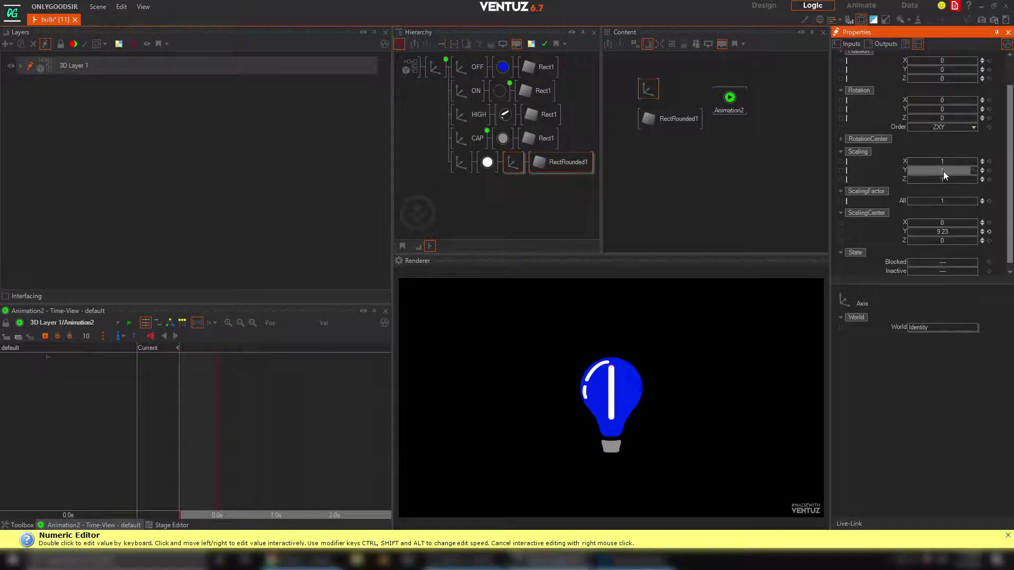
pyautogui.moveTo(943, 171); pyautogui.dragTo(898, 179)
# Bind the inner axis's Scaling Y and the rounded rectangle's SizeY to the new keyframe animation
pyautogui.click(654, 115)
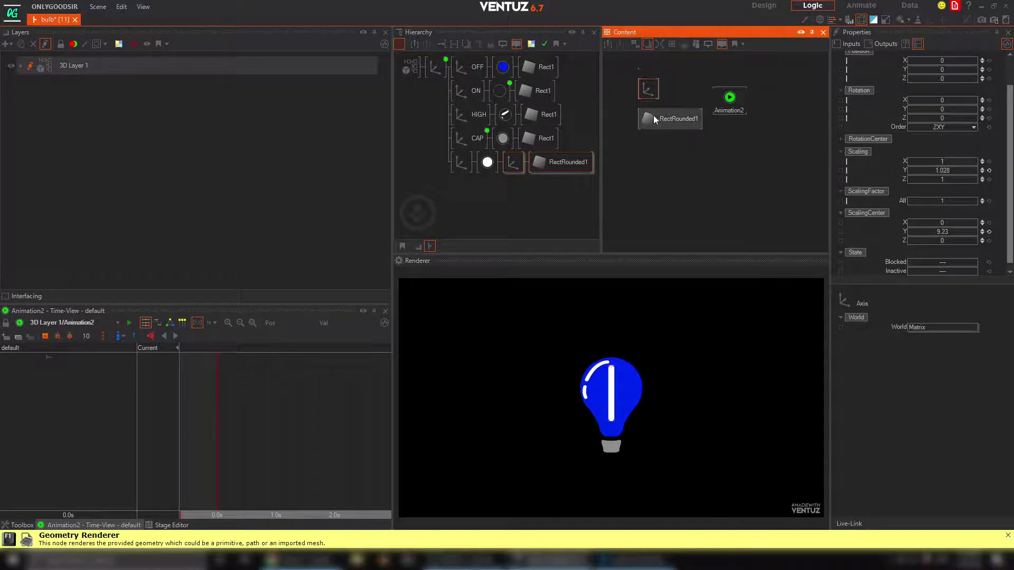
pyautogui.click(648, 89)
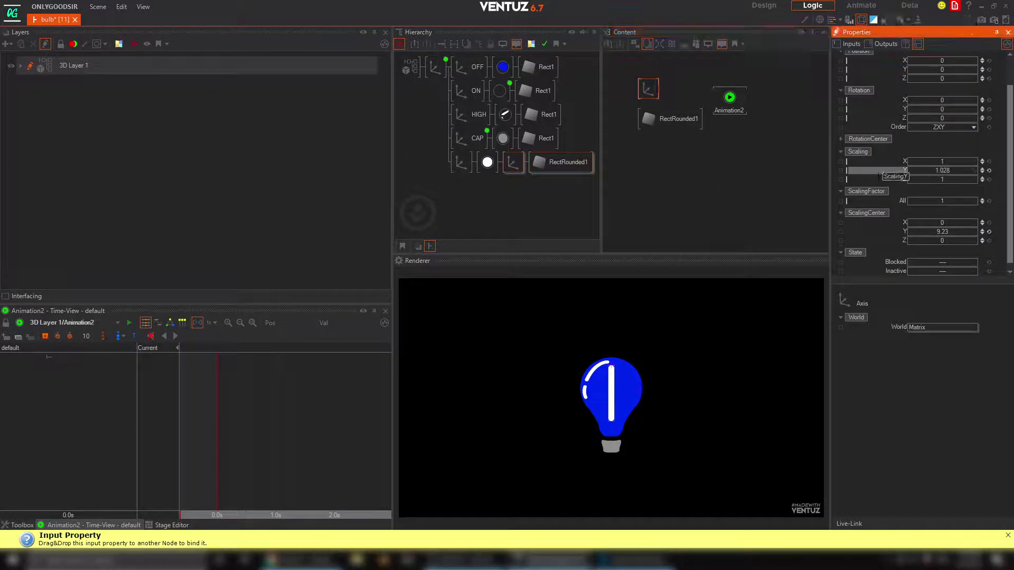
pyautogui.click(850, 170)
pyautogui.click(668, 119)
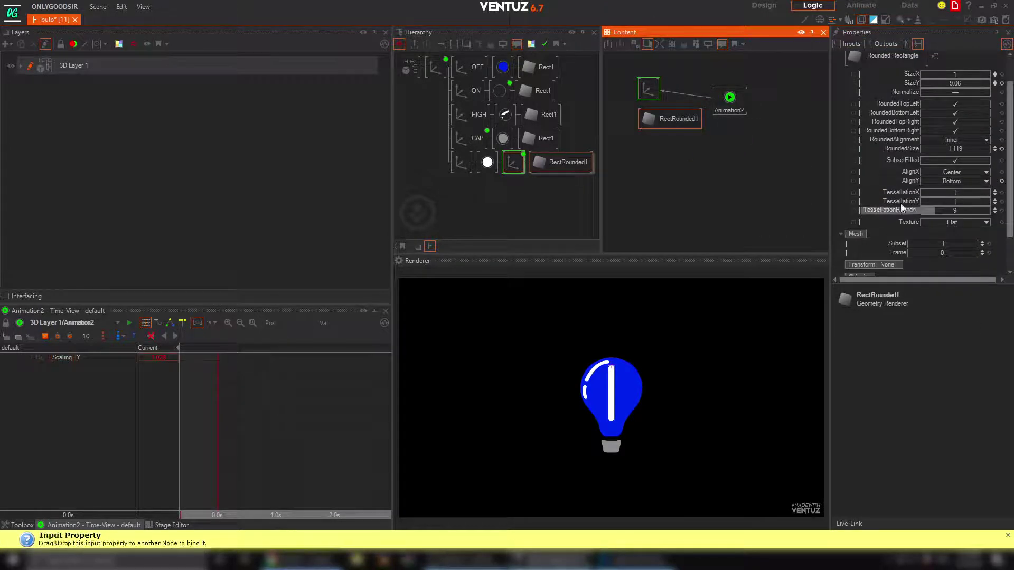
pyautogui.scroll(3, 901, 204)
pyautogui.click(854, 116)
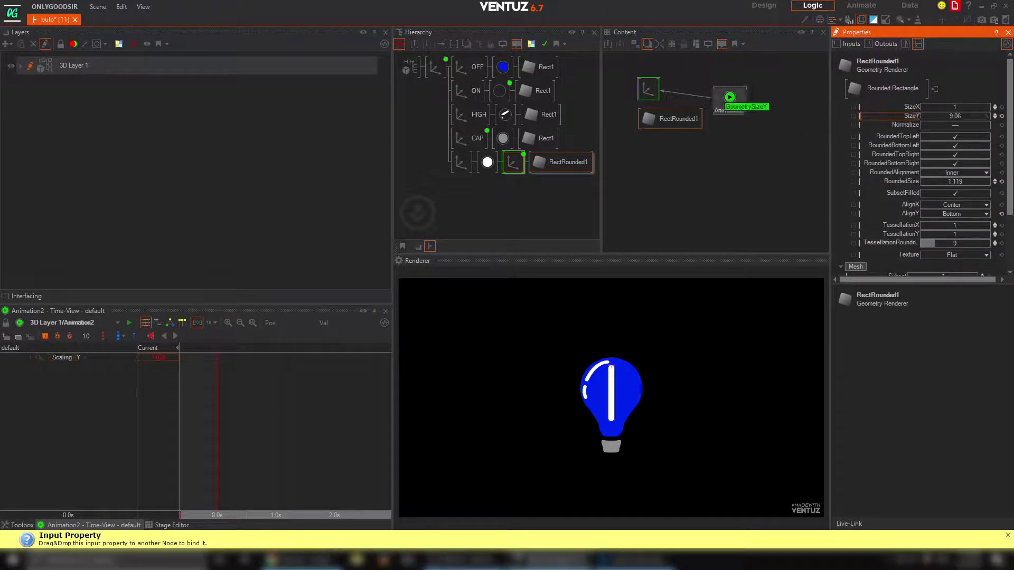
# Add keyframes for both the Scaling Y and SizeY channels at 0.5 s, 0.0 s and 1.0 s
pyautogui.click(264, 392)
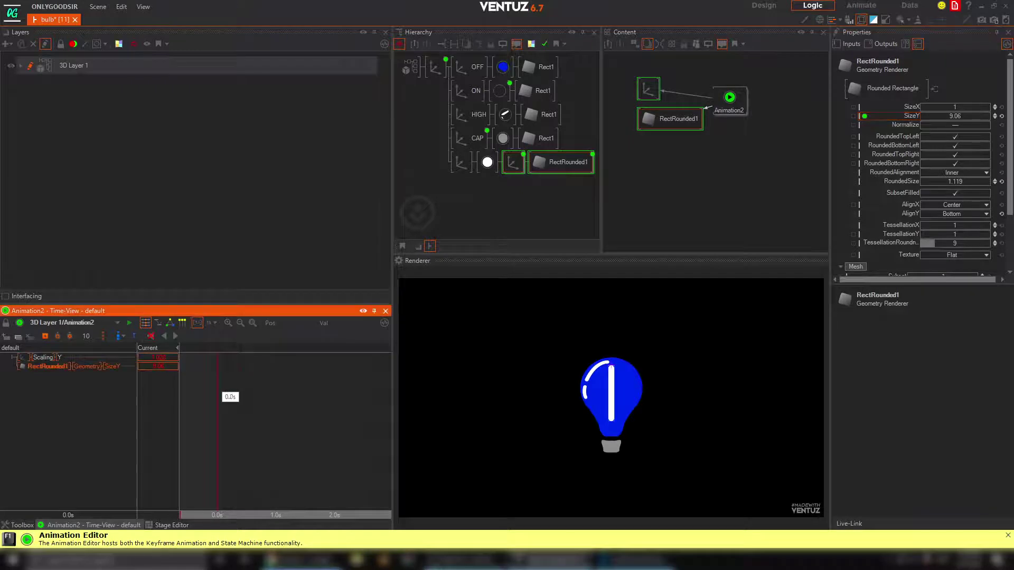
pyautogui.moveTo(217, 392); pyautogui.dragTo(241, 410)
pyautogui.scroll(2, 266, 423)
pyautogui.moveTo(260, 423); pyautogui.dragTo(294, 418, button='middle')
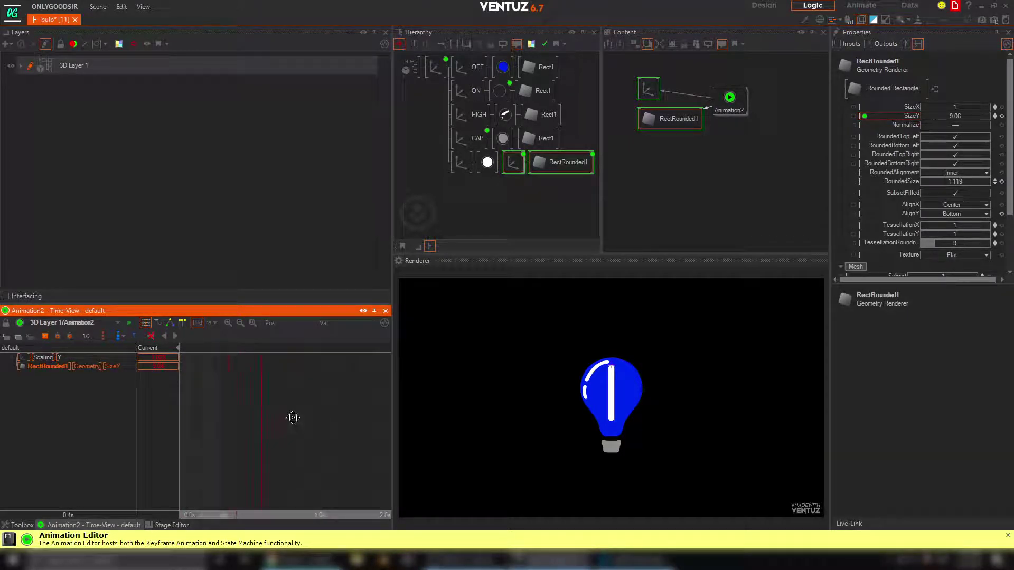
pyautogui.moveTo(280, 418); pyautogui.dragTo(276, 419)
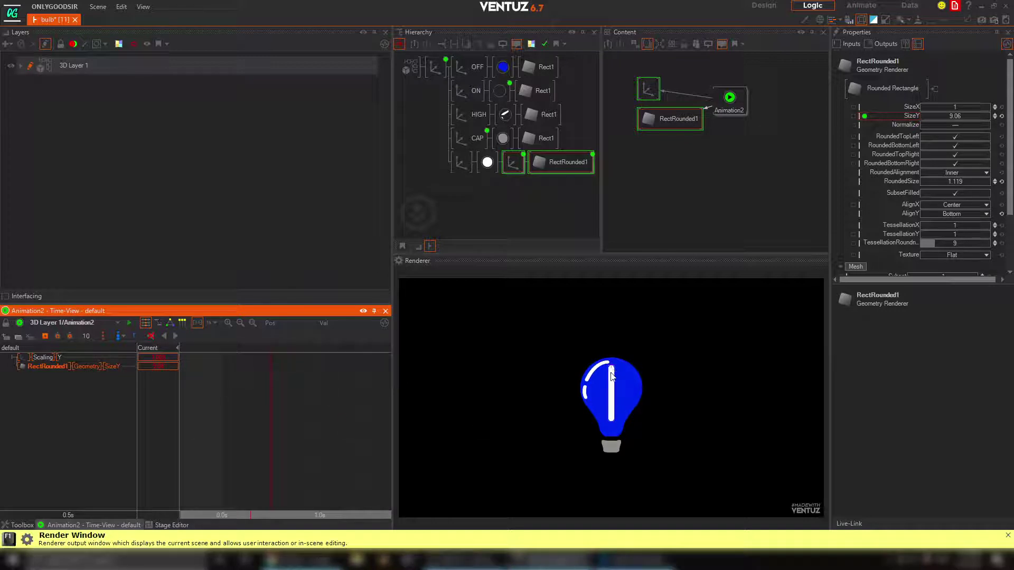
pyautogui.click(46, 337)
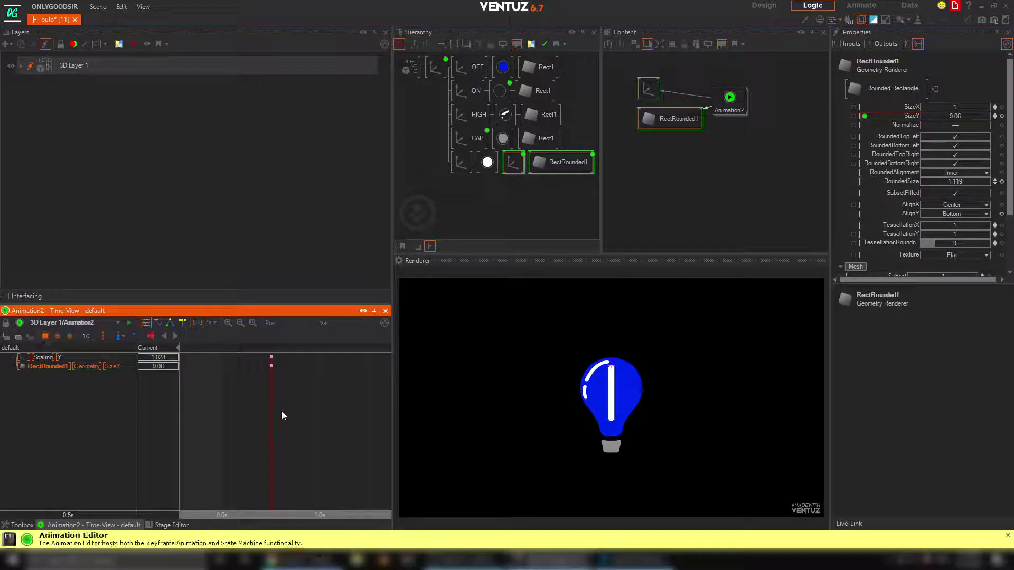
pyautogui.moveTo(280, 410); pyautogui.dragTo(222, 416)
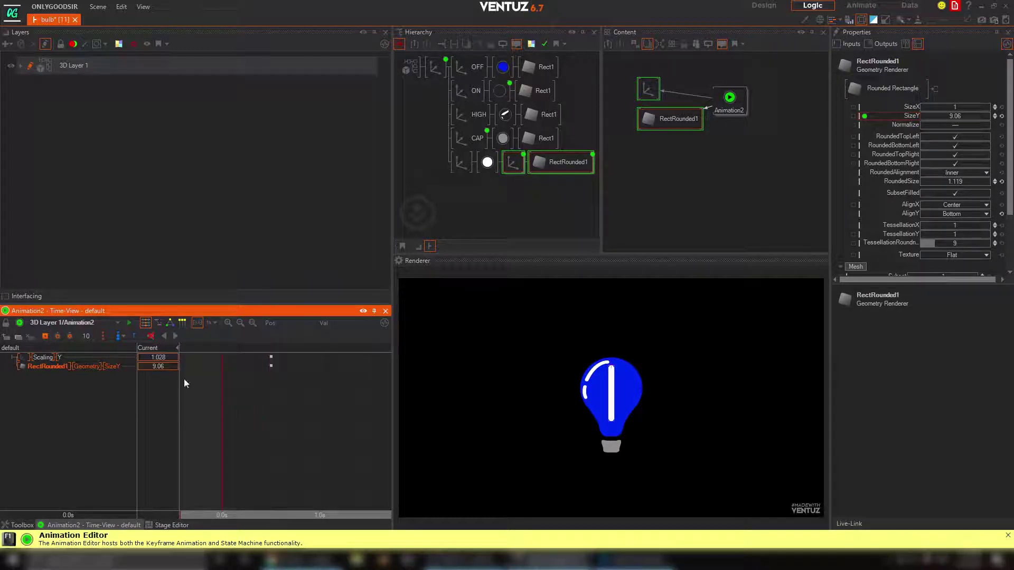
pyautogui.click(45, 337)
pyautogui.moveTo(243, 389); pyautogui.dragTo(331, 405)
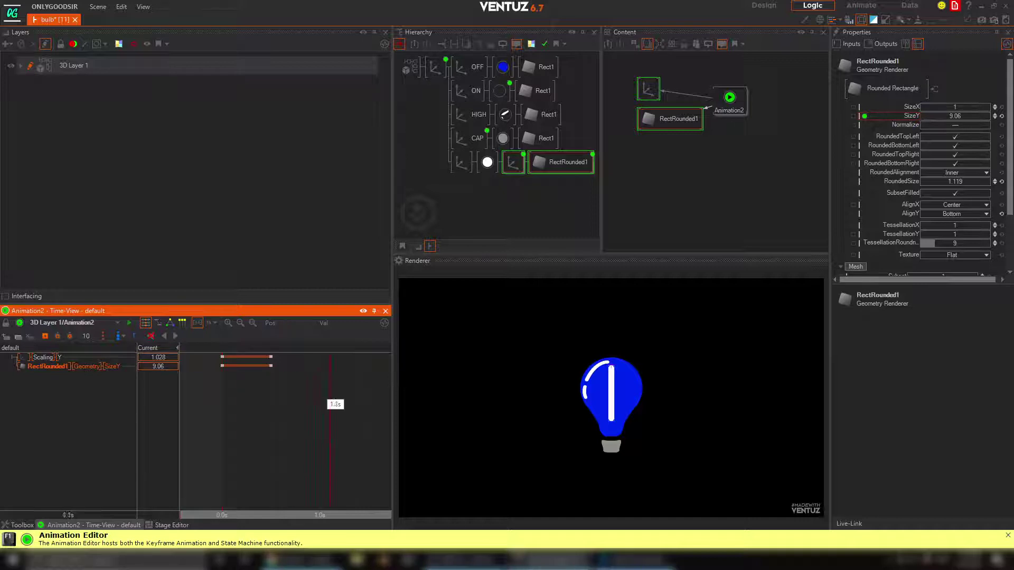
pyautogui.click(46, 337)
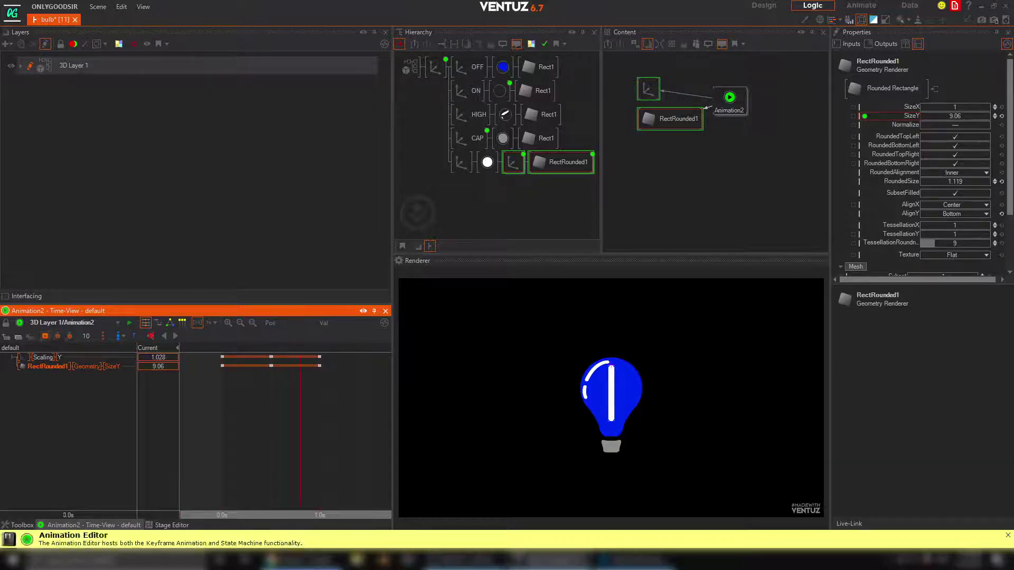
# Set the rounded rectangle's SizeY to 0 at the 0.0 s keyframe
pyautogui.click(214, 404)
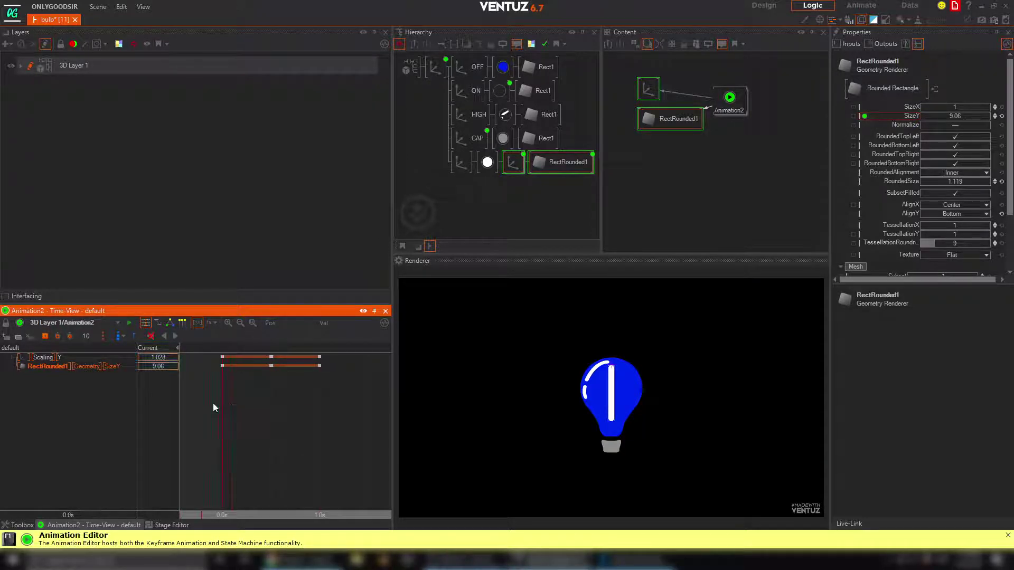
pyautogui.click(162, 365)
pyautogui.write('0')
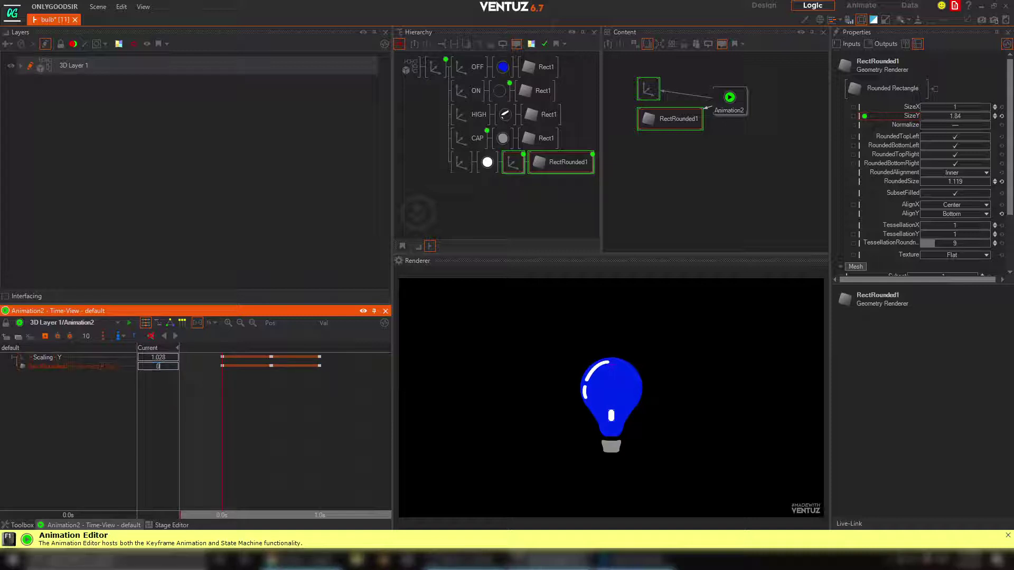
pyautogui.press('Return')
# Set the axis's Scaling Y to 0 at the 1.0 s keyframe and scrub the timeline to preview the ray
pyautogui.moveTo(259, 406); pyautogui.dragTo(320, 418)
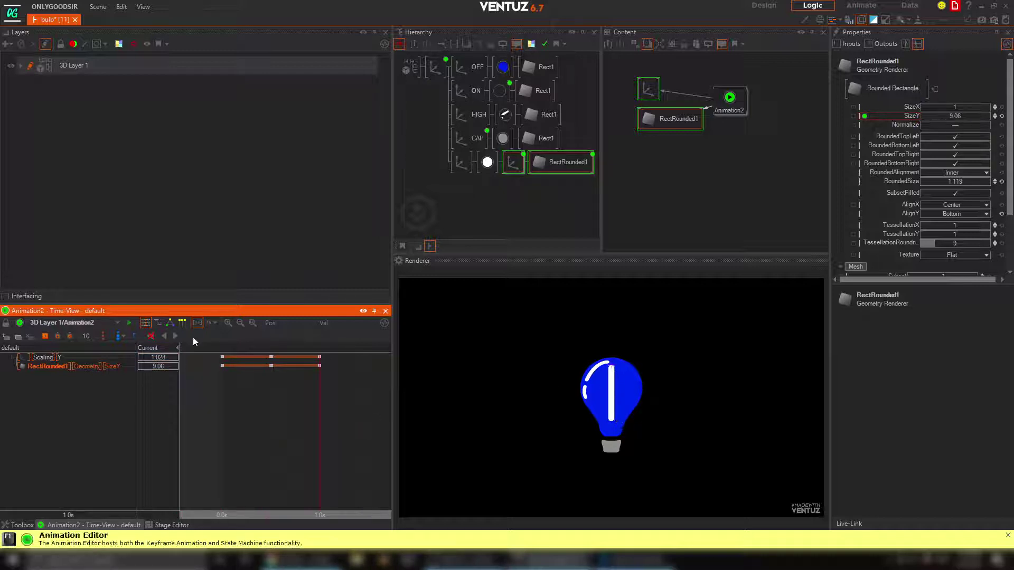
pyautogui.doubleClick(164, 356)
pyautogui.write('0')
pyautogui.press('Return')
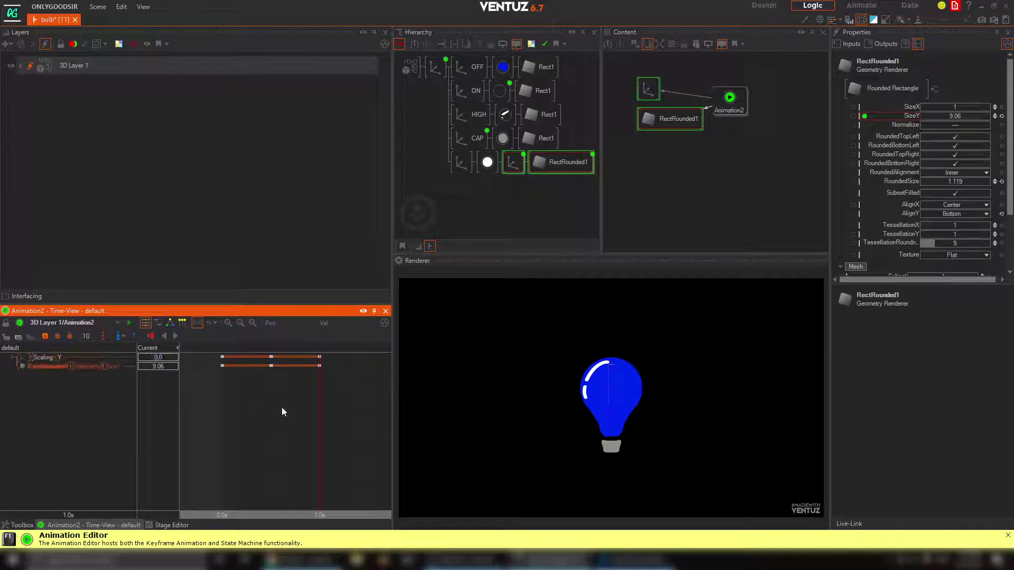
pyautogui.moveTo(285, 412); pyautogui.dragTo(271, 388)
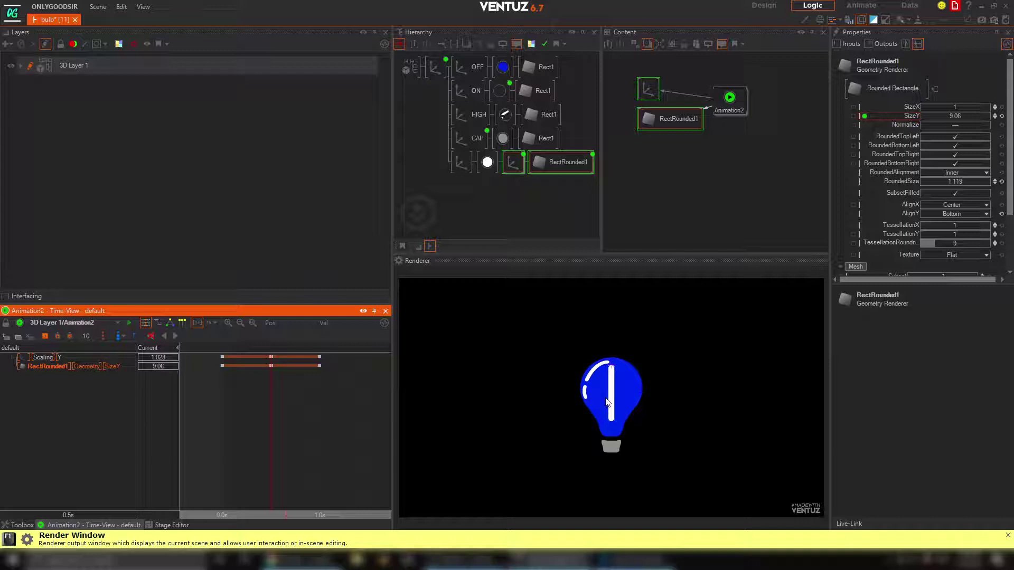
pyautogui.moveTo(306, 411)
pyautogui.mouseDown()
pyautogui.moveTo(240, 407)
pyautogui.moveTo(300, 407)
pyautogui.moveTo(291, 406)
pyautogui.mouseUp()
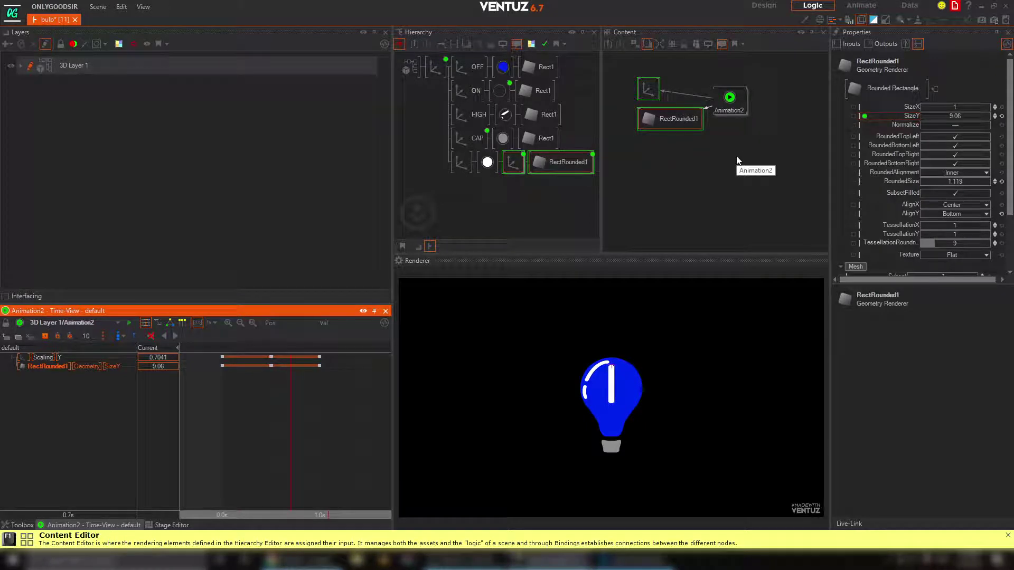
# Delete the keyframe animation that drives the inner axis and rounded rectangle
pyautogui.click(512, 163)
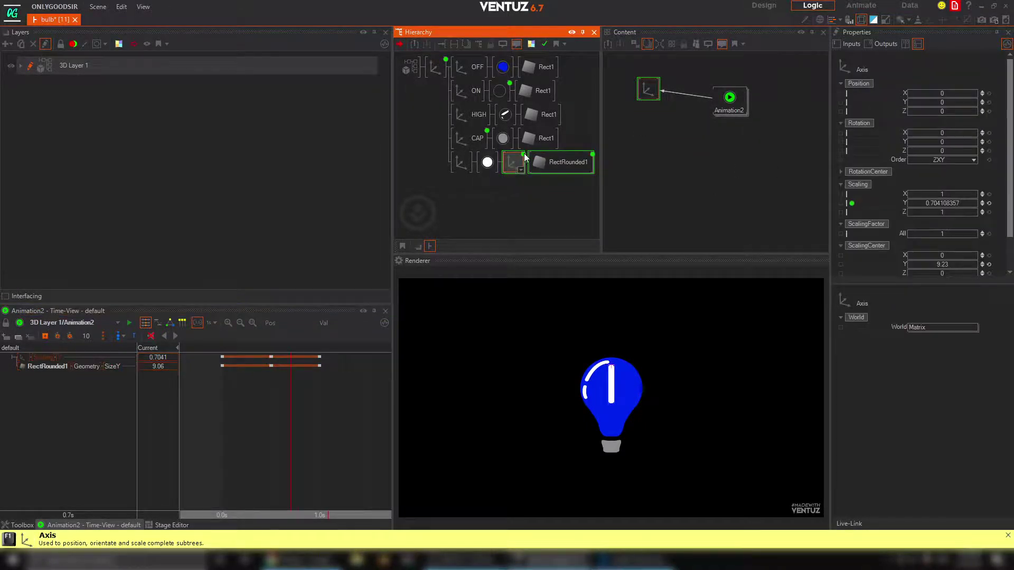
pyautogui.click(744, 108)
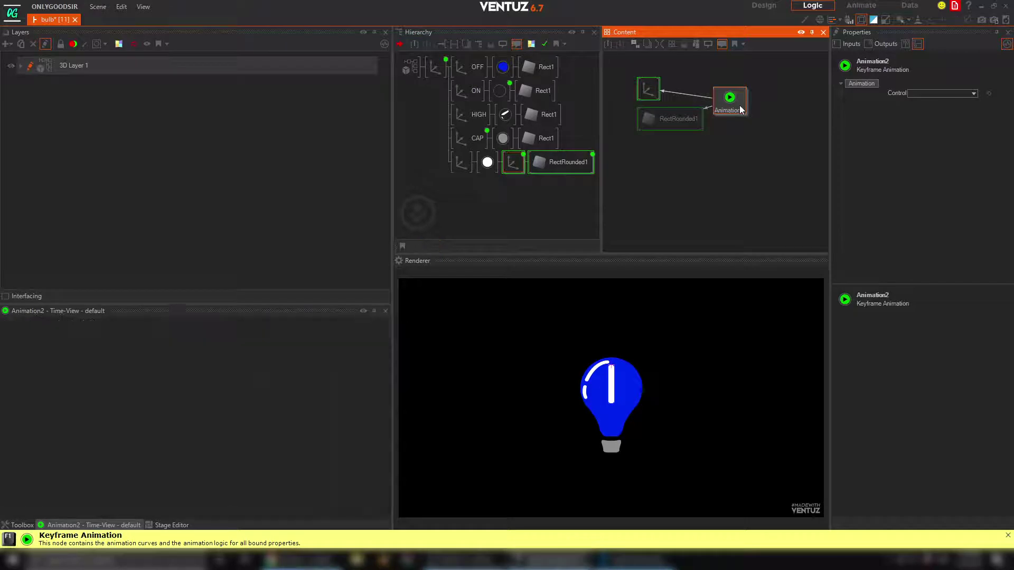
pyautogui.click(688, 79)
# Delete the inner axis and the rounded rectangle from the white material's branch
pyautogui.click(488, 163)
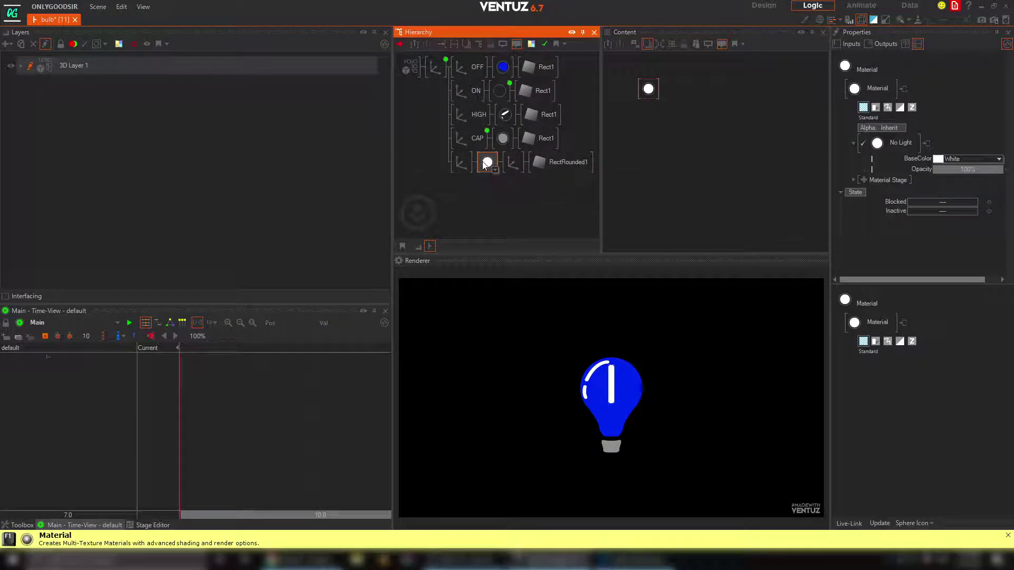
pyautogui.click(513, 164)
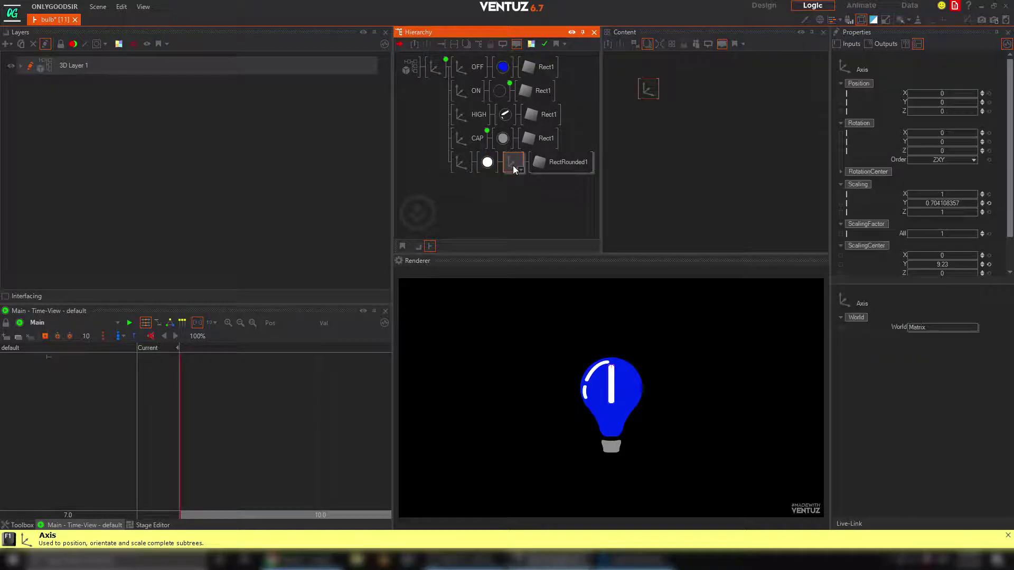
pyautogui.press('Delete')
pyautogui.click(486, 163)
pyautogui.click(515, 166)
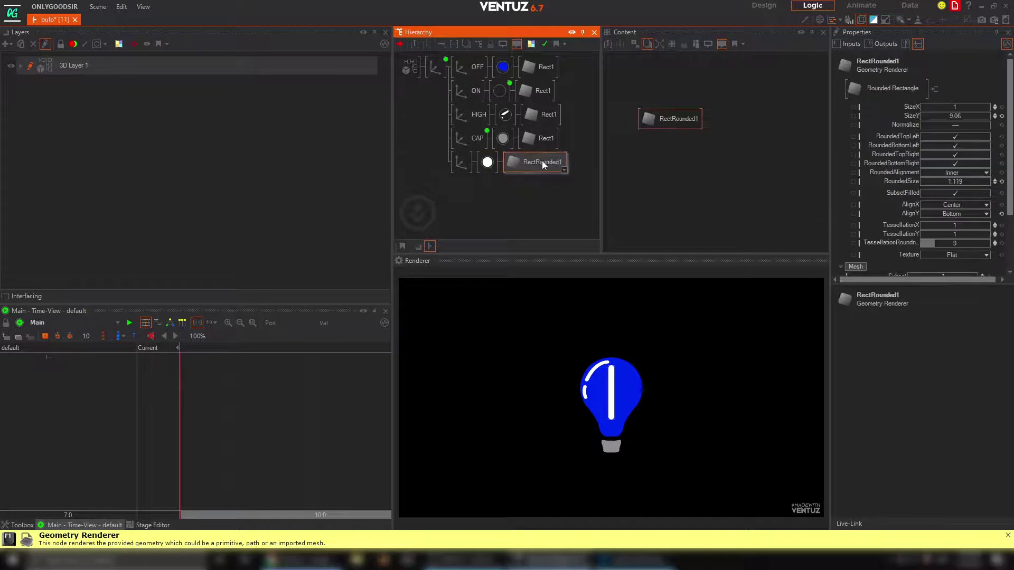
pyautogui.press('Delete')
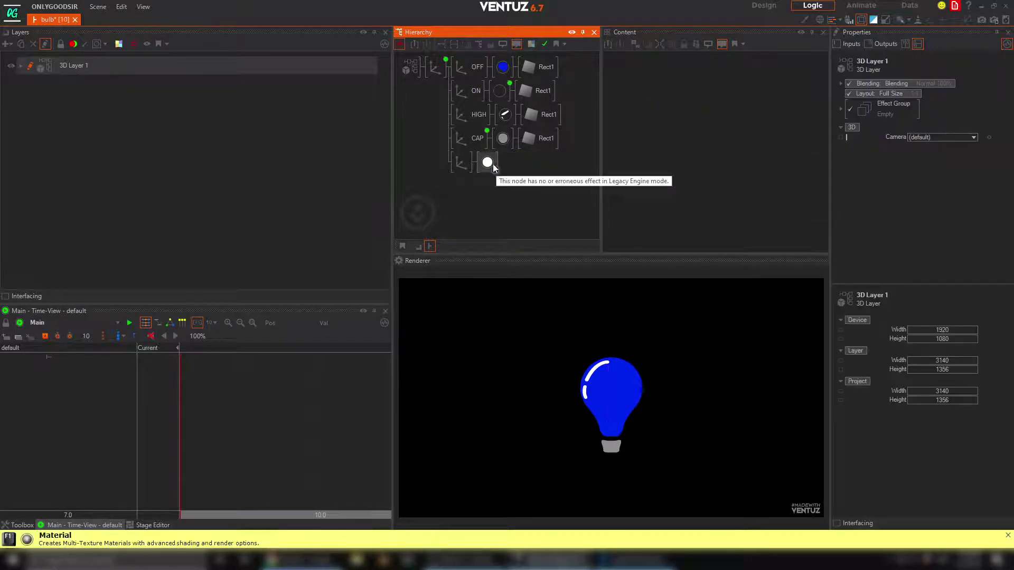
# Switch to Photoshop and create a new document 512 pixels wide and 512 pixels high
pyautogui.click(487, 163)
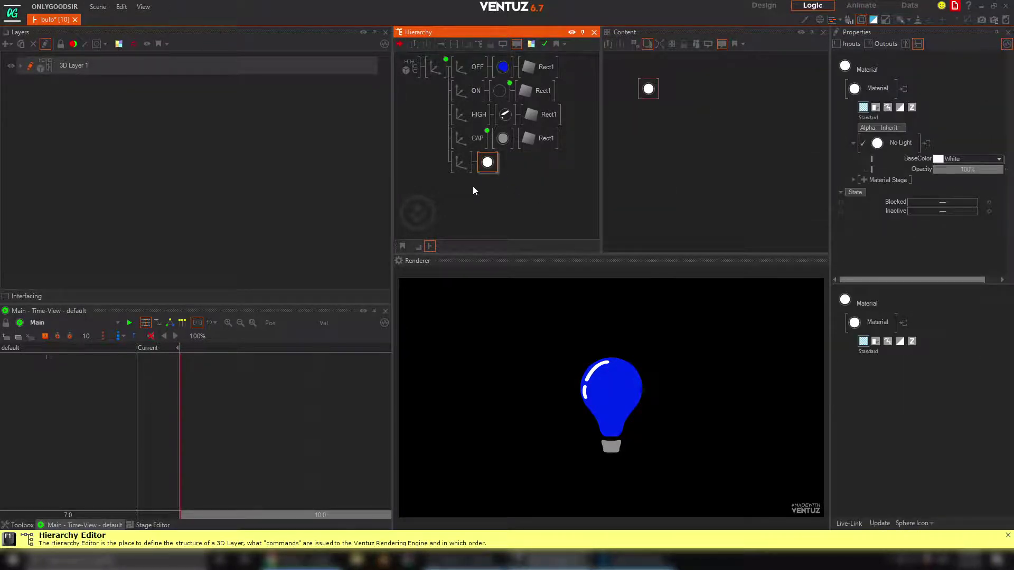
pyautogui.click(634, 560)
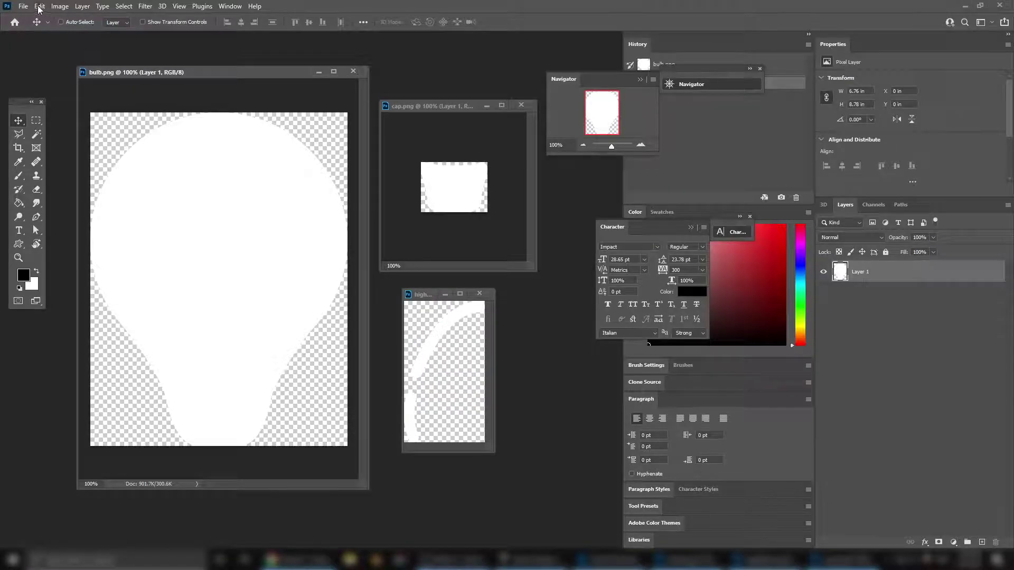
pyautogui.click(23, 7)
pyautogui.click(31, 18)
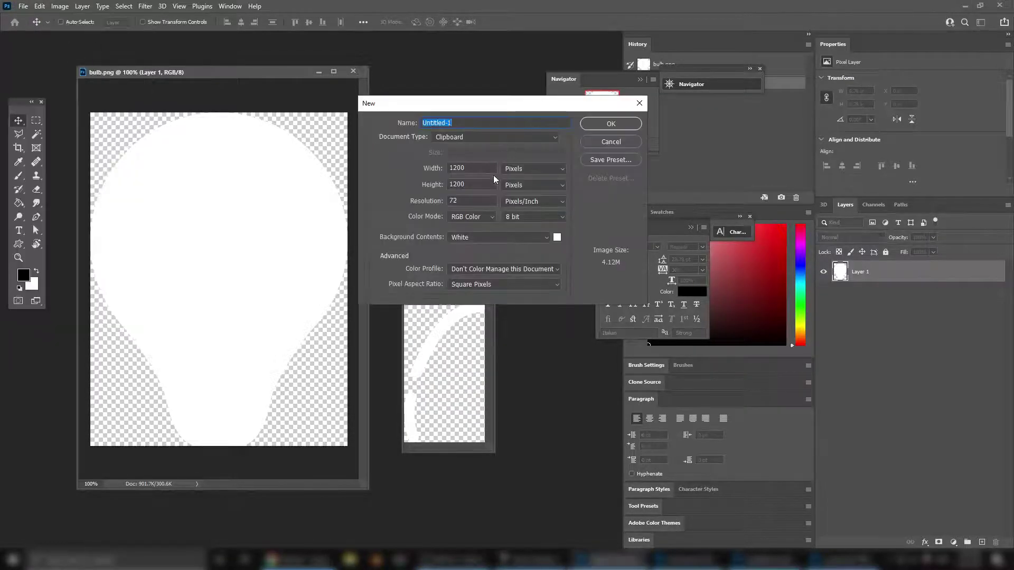
pyautogui.press('Tab')
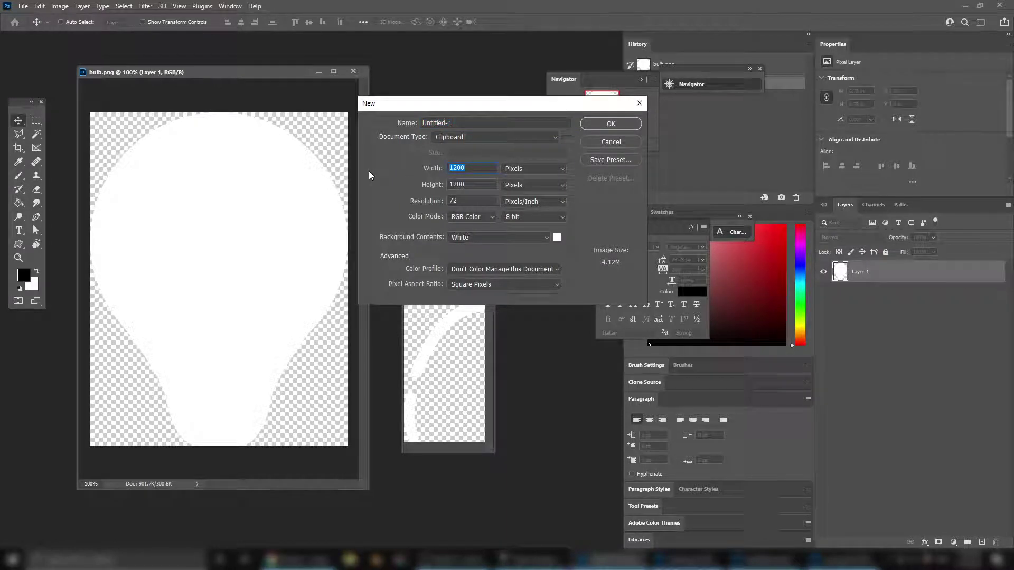
pyautogui.write('512')
pyautogui.press('Tab')
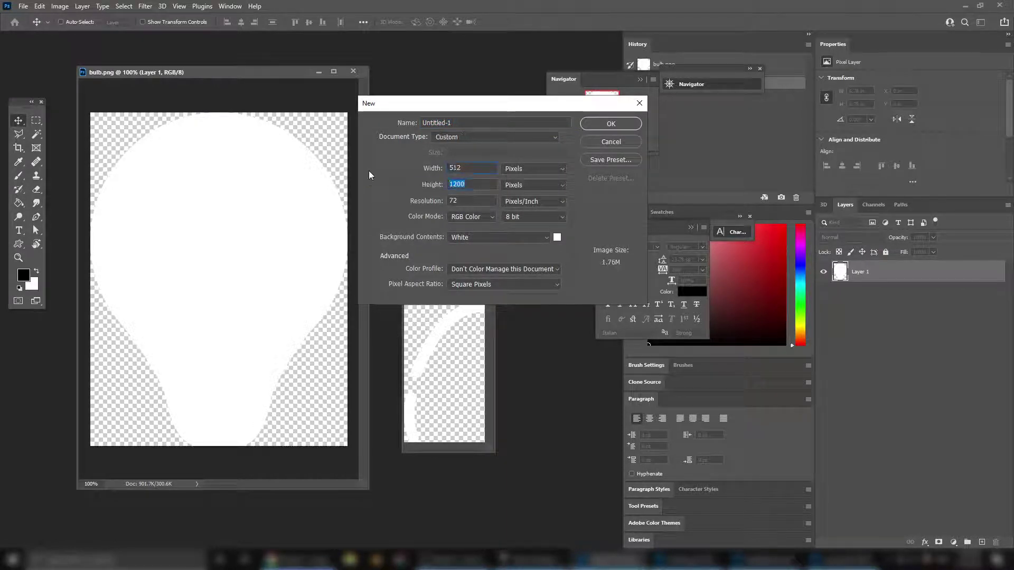
pyautogui.write('512')
pyautogui.press('Return')
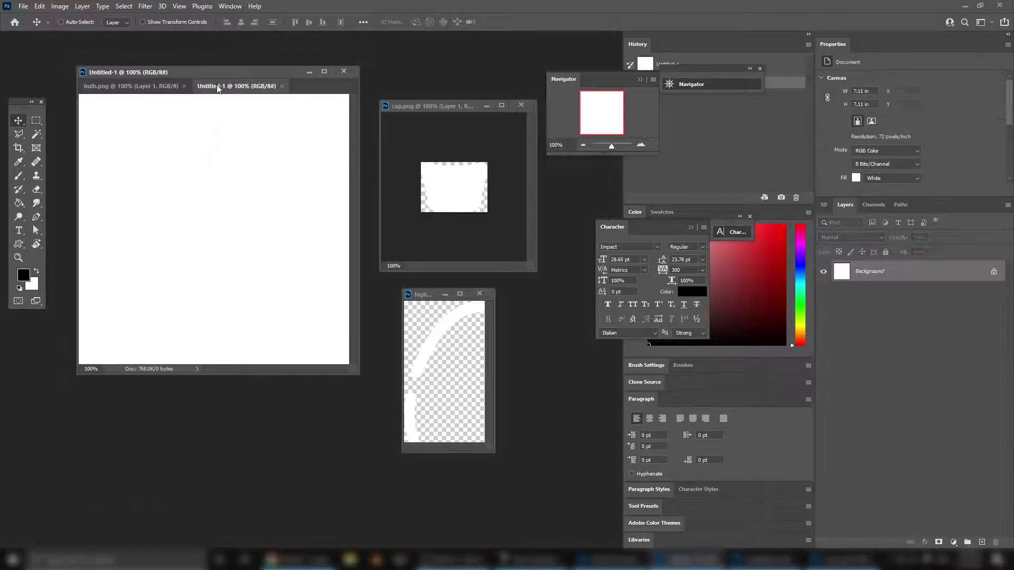
# Float the new document in its own enlarged window and add an empty layer above the background
pyautogui.moveTo(217, 88); pyautogui.dragTo(341, 153)
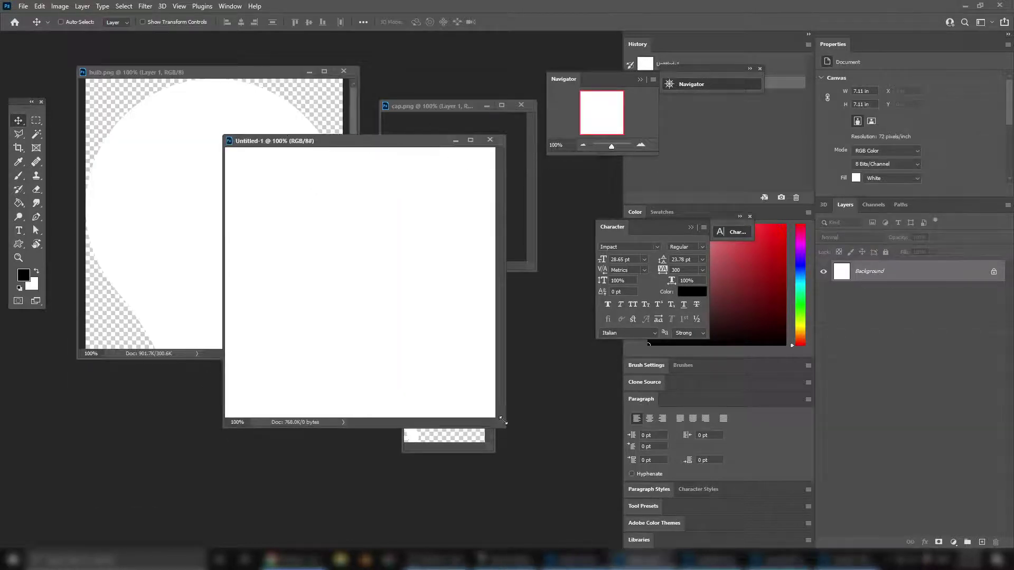
pyautogui.moveTo(503, 421); pyautogui.dragTo(570, 479)
pyautogui.click(981, 542)
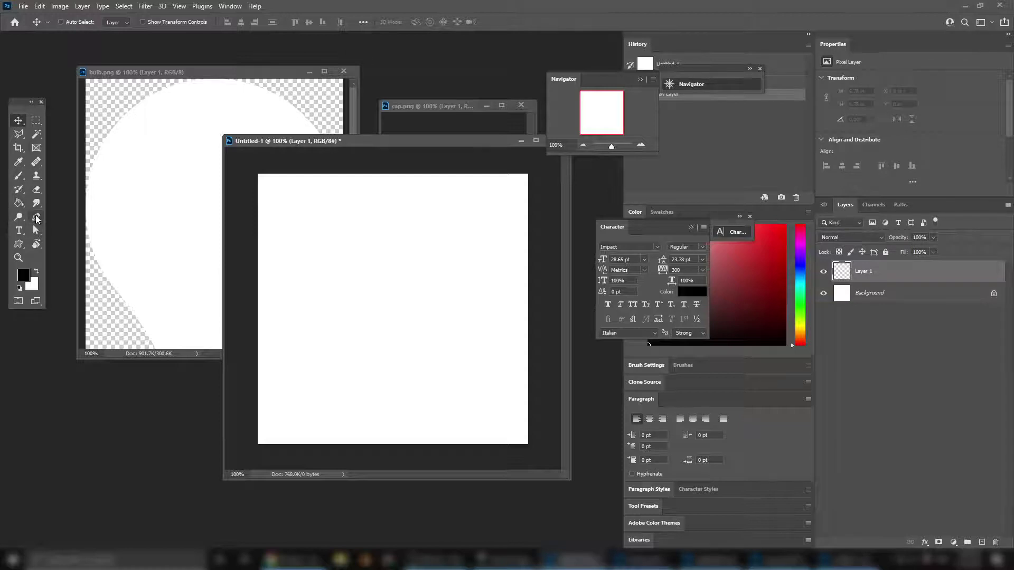
# Draw a vertical shape line about 420 px long with the Pen tool and set its stroke width to 66.46 px
pyautogui.click(36, 216)
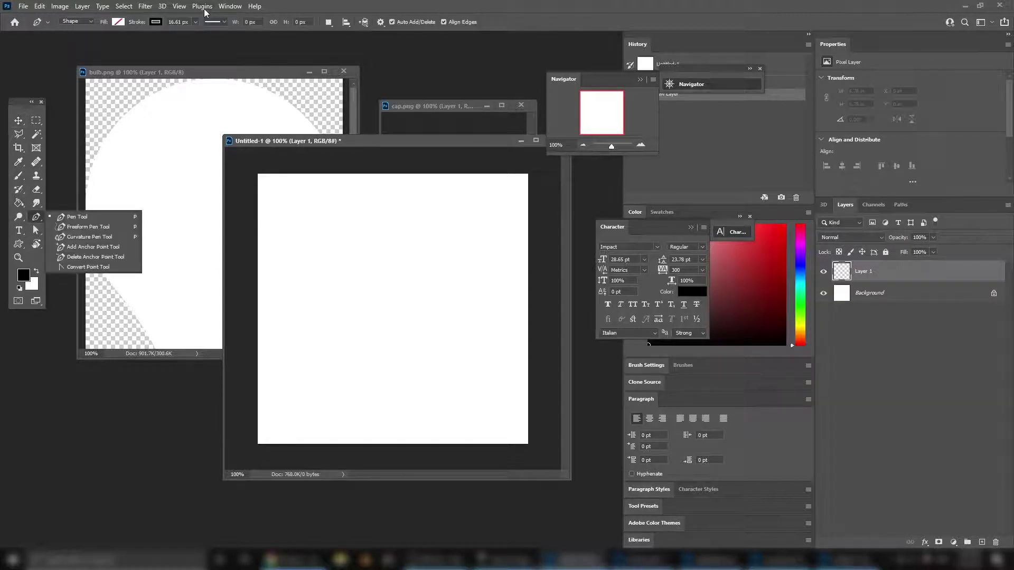
pyautogui.click(382, 192)
pyautogui.click(383, 415)
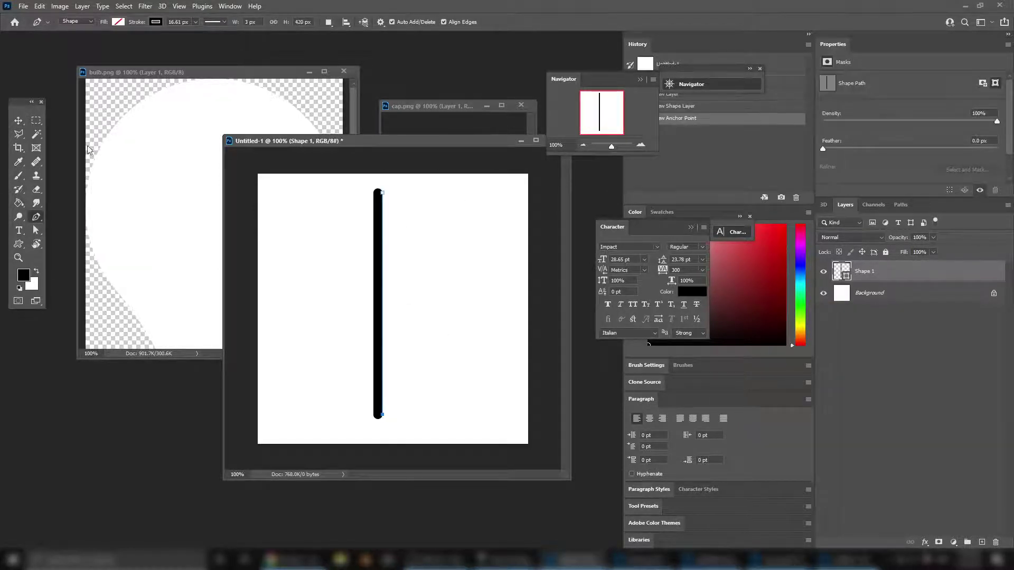
pyautogui.click(18, 121)
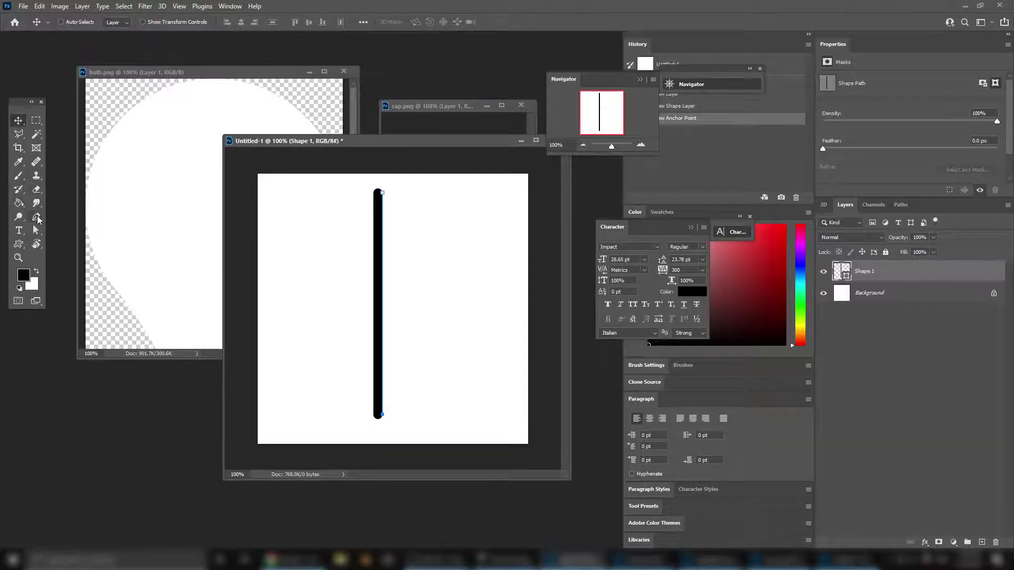
pyautogui.click(38, 217)
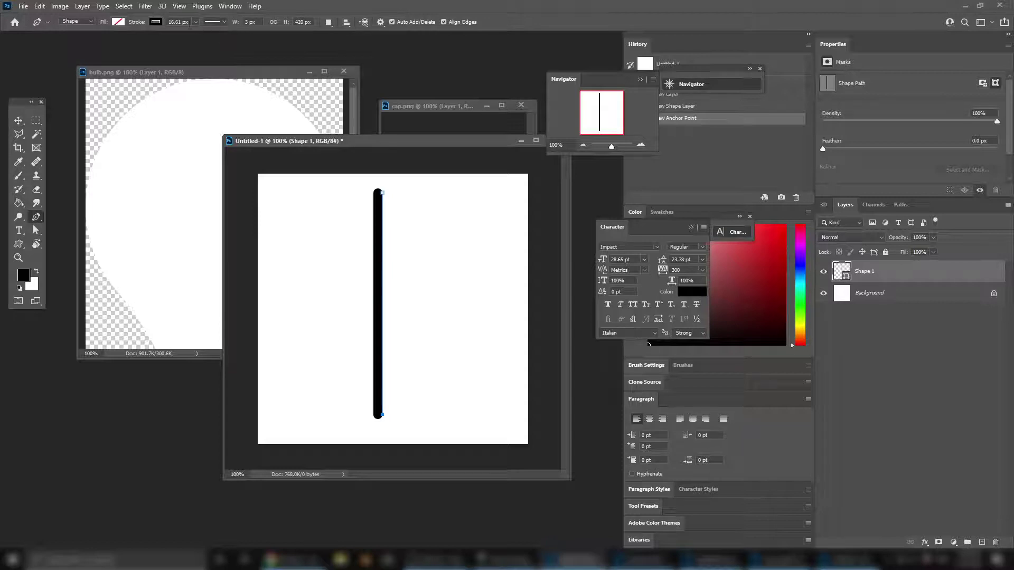
pyautogui.moveTo(197, 23); pyautogui.dragTo(214, 43)
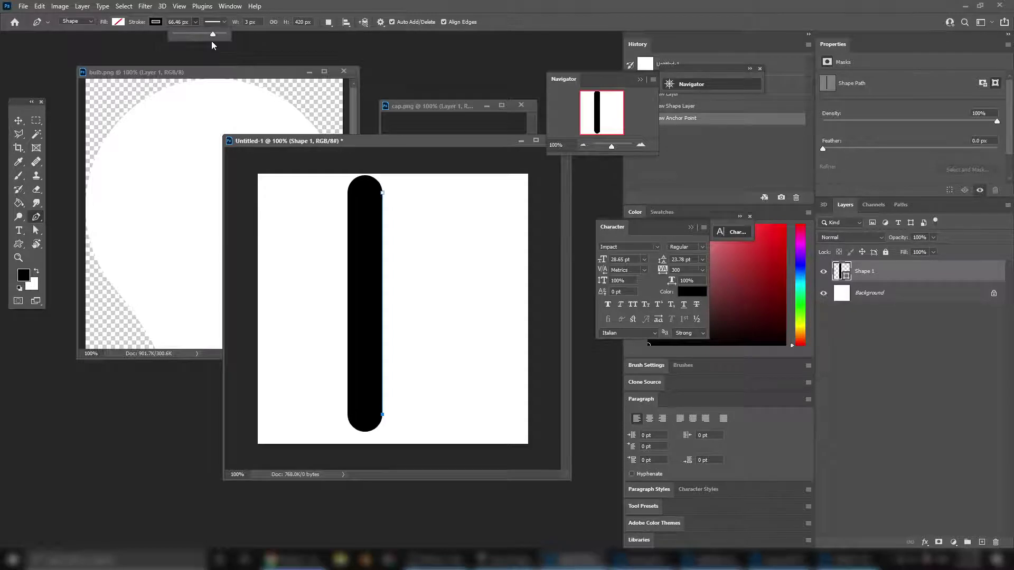
# Move the thick vertical line sideways to near the middle of the canvas
pyautogui.click(25, 127)
pyautogui.click(24, 126)
pyautogui.moveTo(370, 272); pyautogui.dragTo(409, 277)
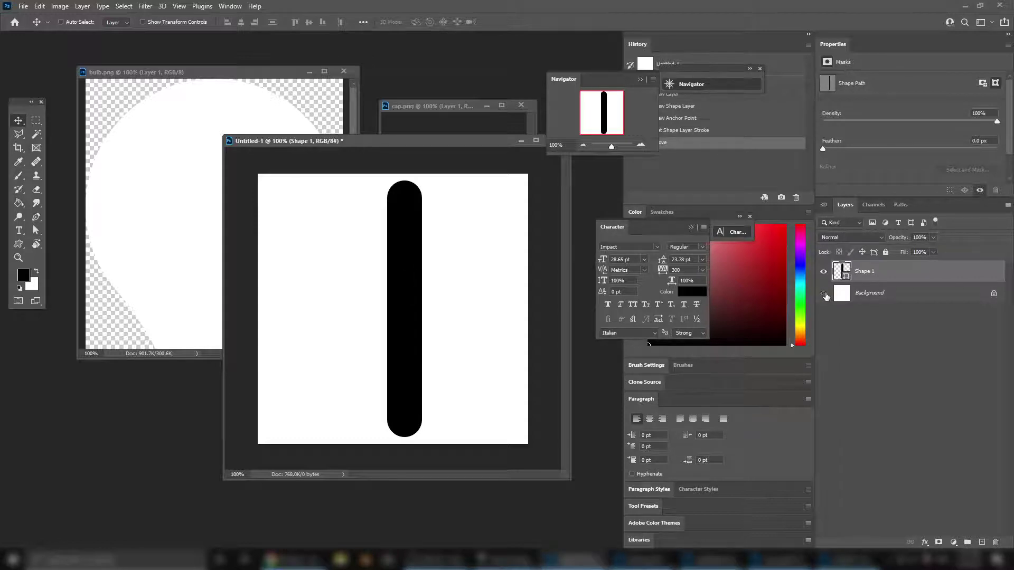
# Hide the Background layer and merge the line's shape layer with a new empty layer
pyautogui.click(824, 294)
pyautogui.click(984, 542)
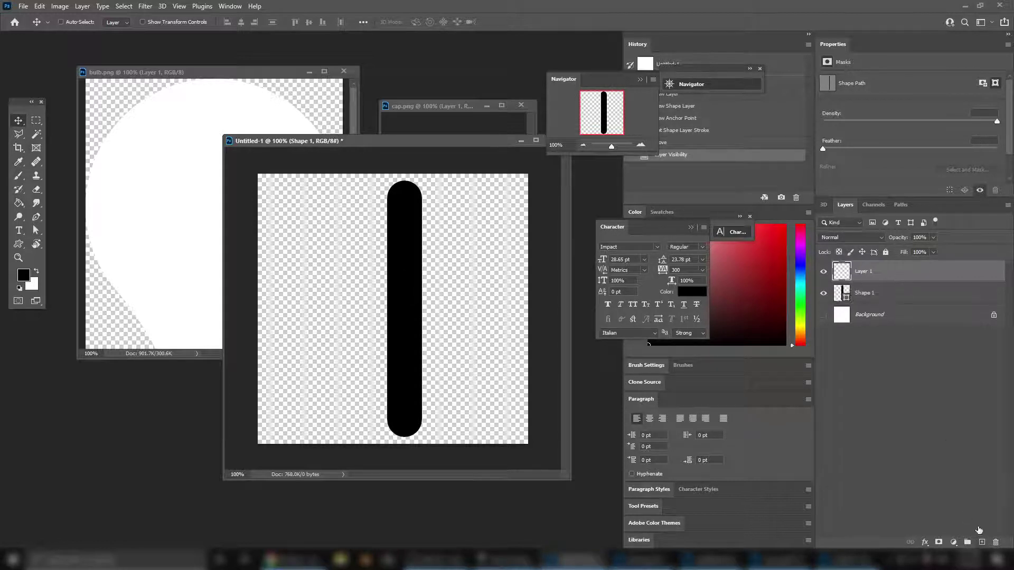
pyautogui.keyDown('shift'); pyautogui.click(875, 296); pyautogui.keyUp('shift')
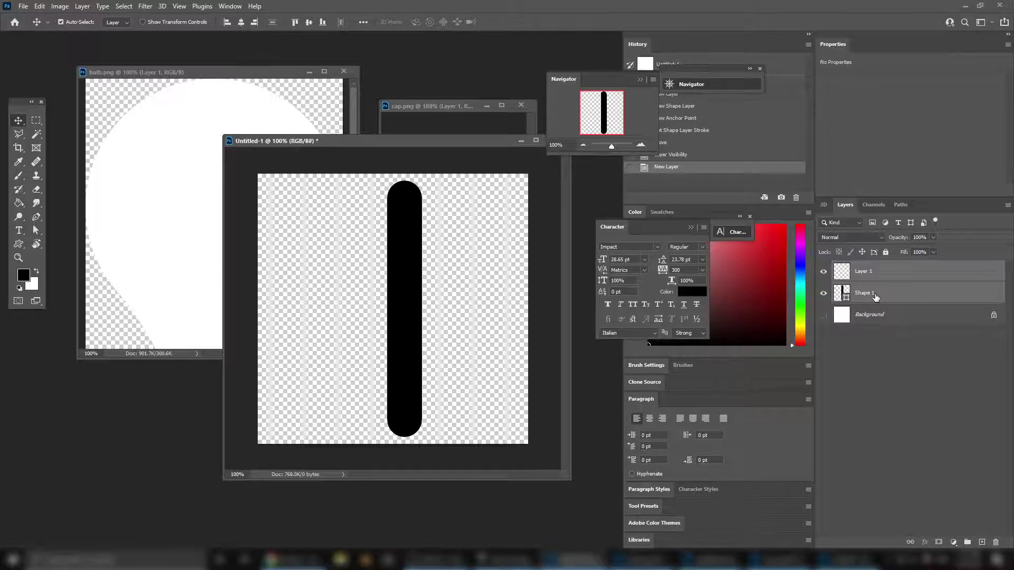
pyautogui.hotkey('ctrl', 'e')
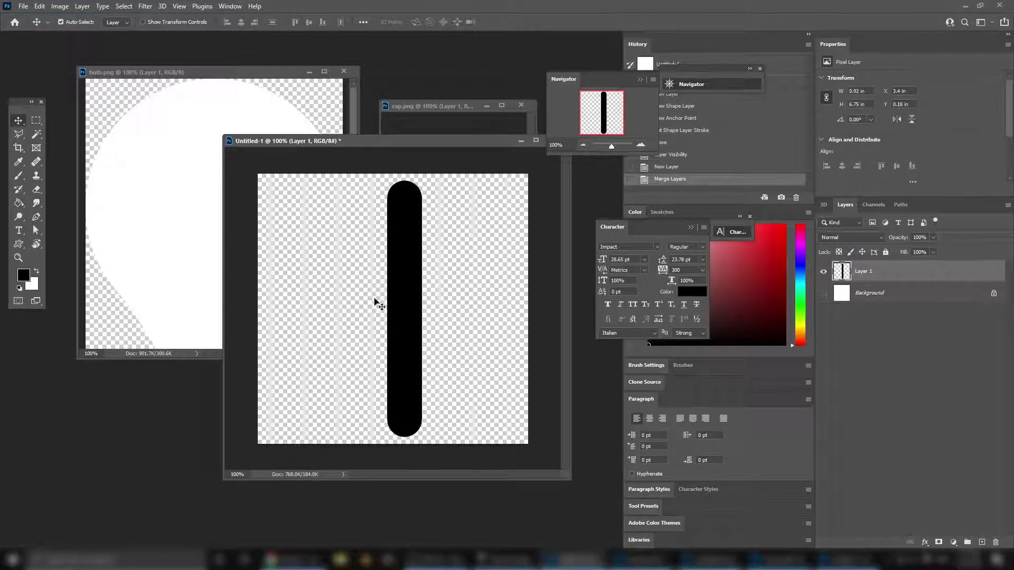
# Turn the line white with a Hue/Saturation adjustment, setting Lightness to +100
pyautogui.hotkey('ctrl', 'u')
pyautogui.moveTo(717, 302); pyautogui.dragTo(794, 303)
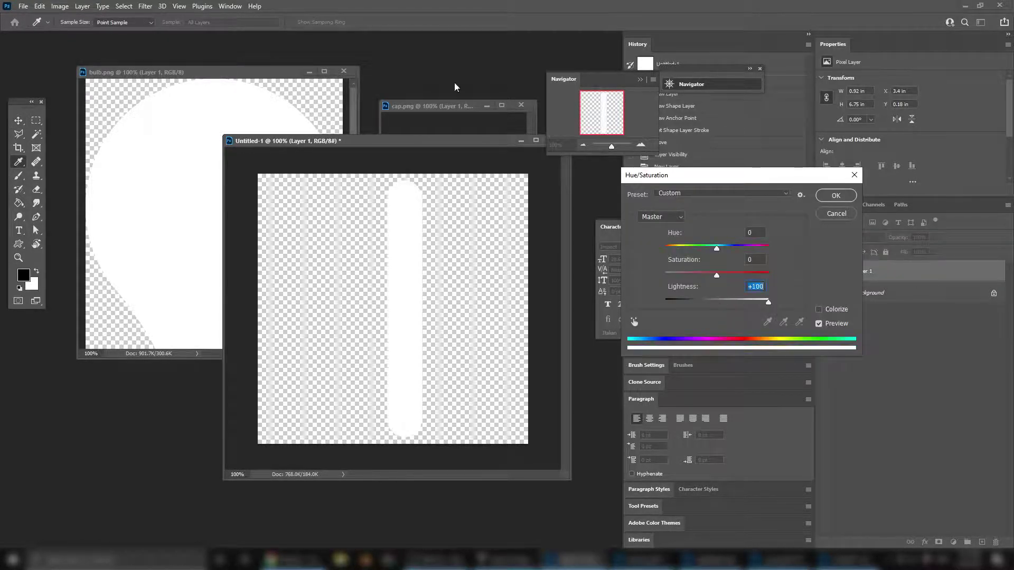
pyautogui.click(835, 196)
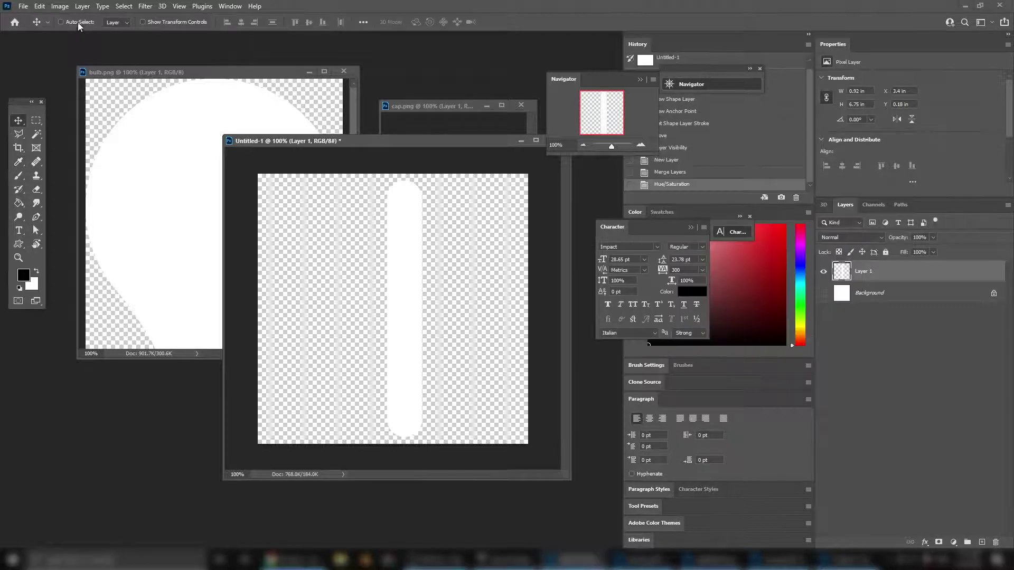
# Trim the canvas to the bounds of the white line
pyautogui.click(59, 6)
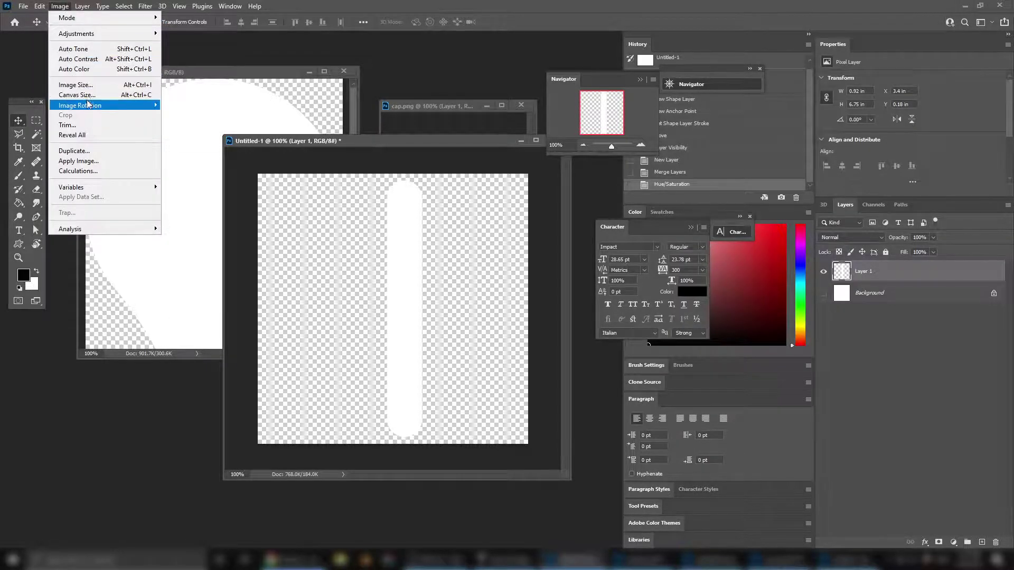
pyautogui.click(79, 124)
pyautogui.press('Return')
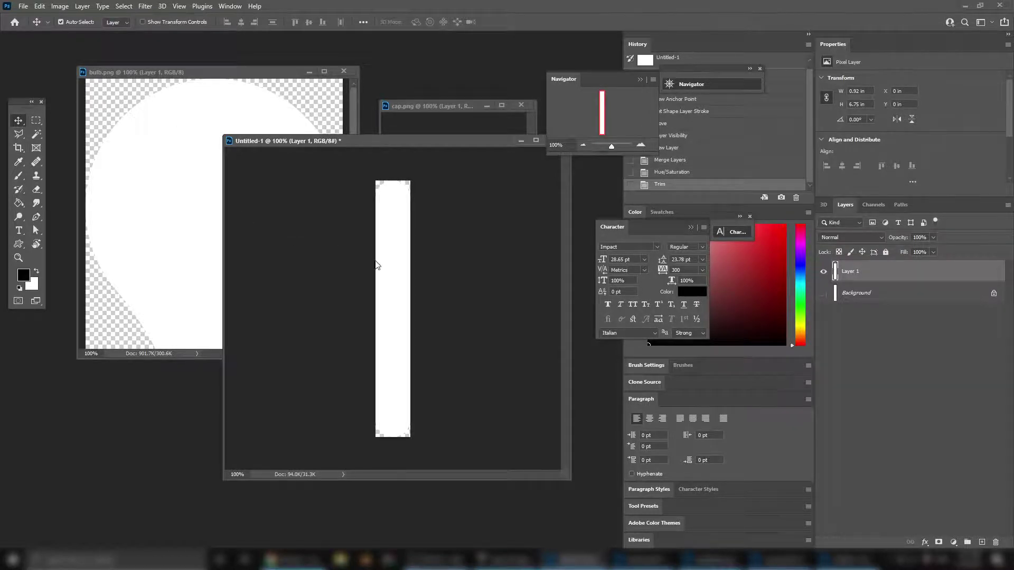
# Save the trimmed line to the Desktop as a PNG named sparkline, with the large file size option
pyautogui.hotkey('ctrl', 'shift', 's')
pyautogui.click(122, 341)
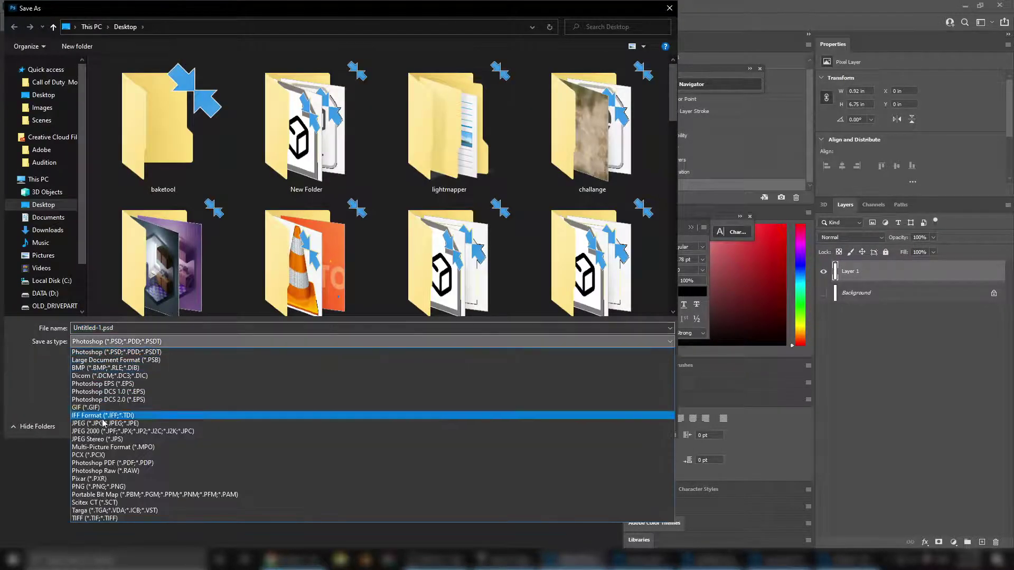
pyautogui.click(97, 487)
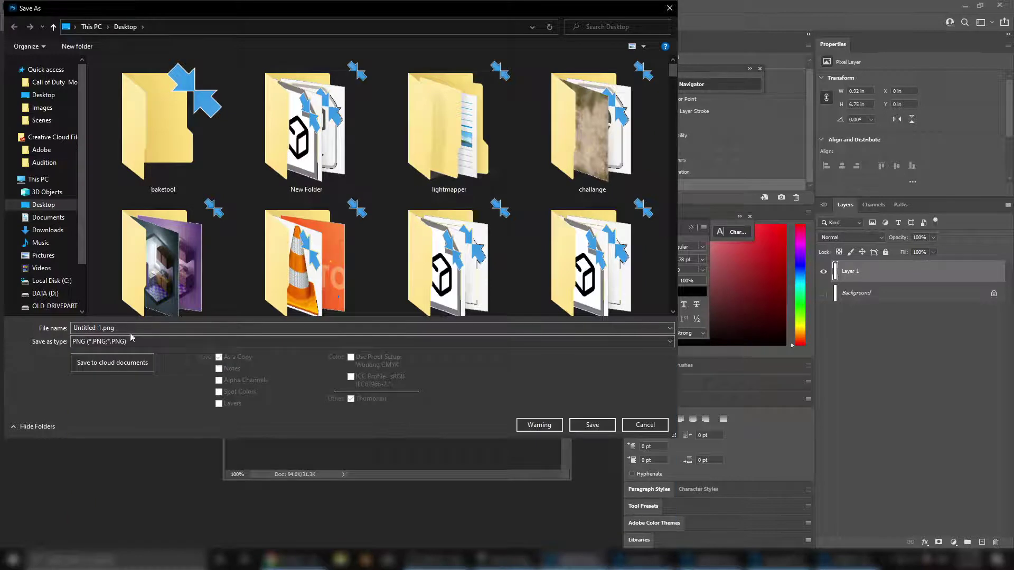
pyautogui.click(130, 328)
pyautogui.write('sparkline')
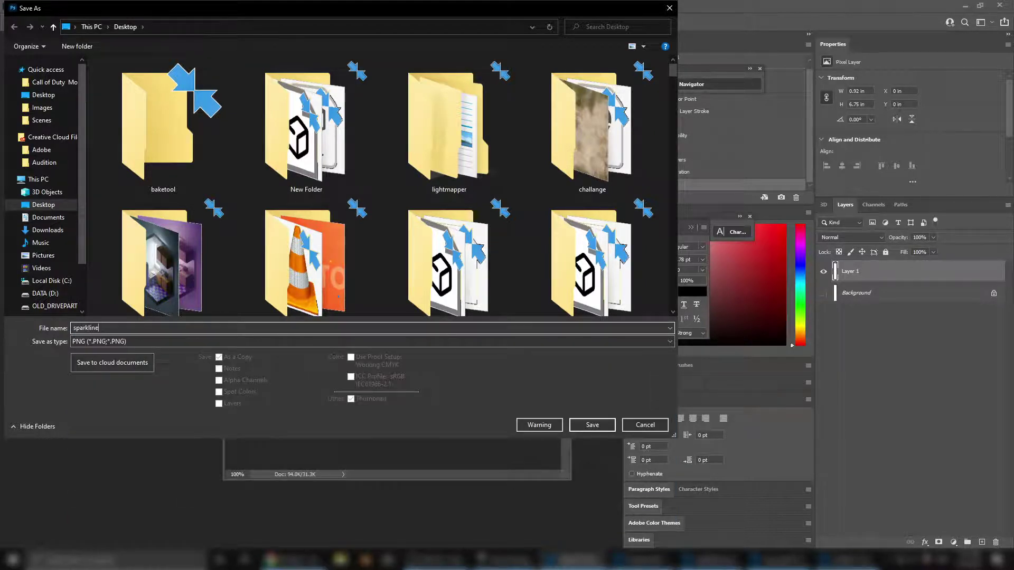
pyautogui.press('Return')
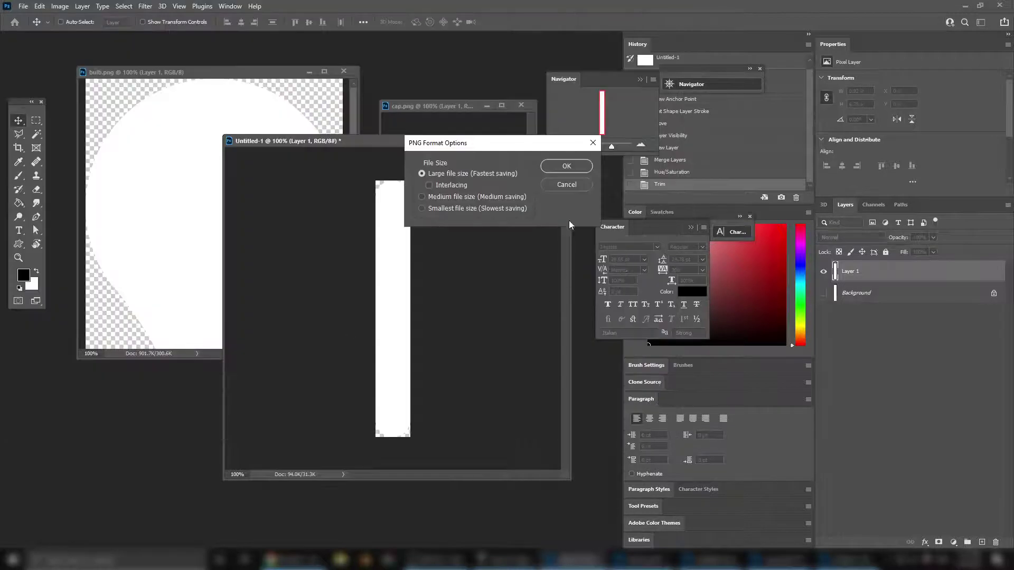
pyautogui.click(566, 167)
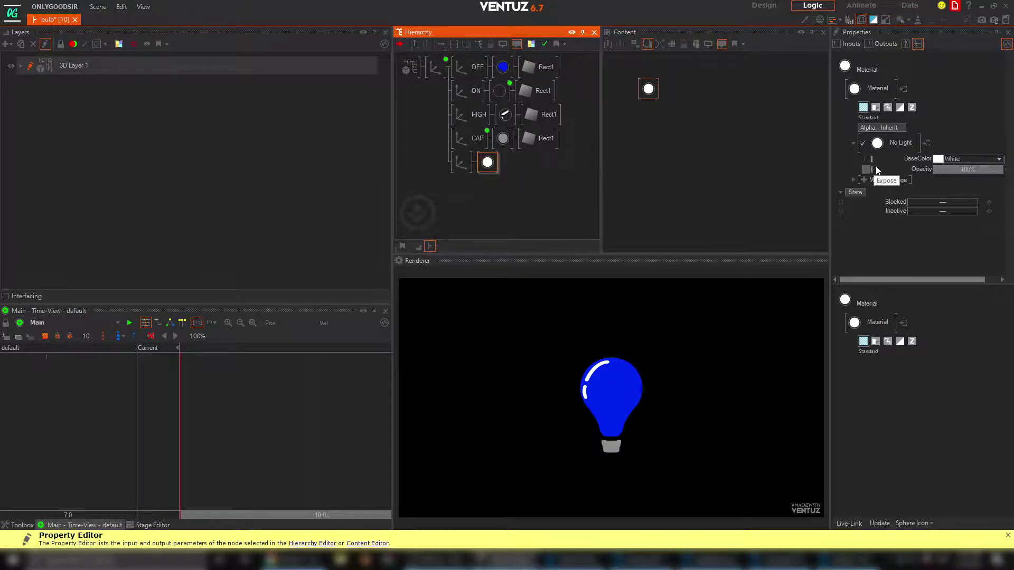
# Switch back to Ventuz and add a Rectangle geometry after the white material in the last axis branch
pyautogui.moveTo(833, 173); pyautogui.dragTo(810, 167)
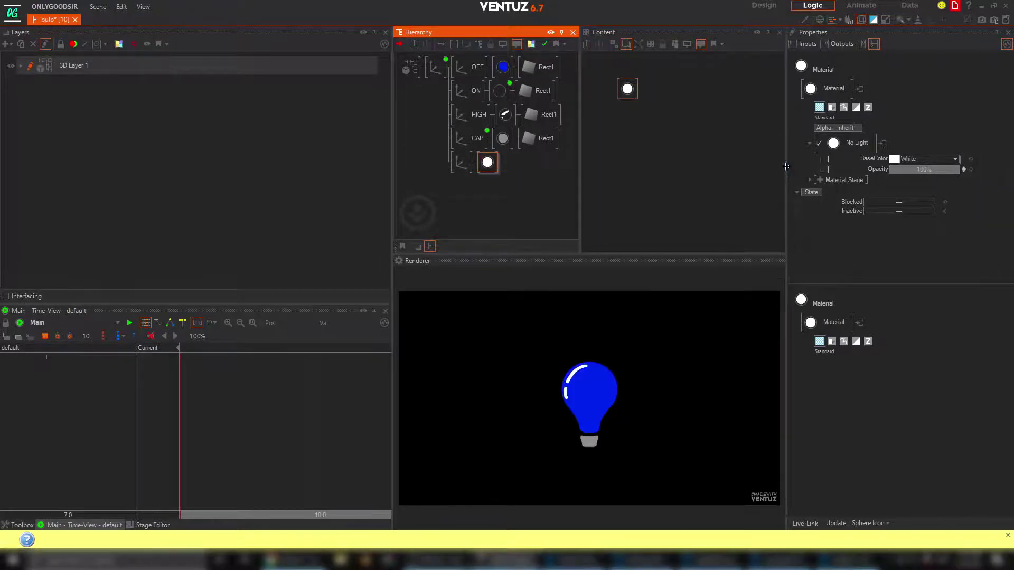
pyautogui.moveTo(786, 166); pyautogui.dragTo(803, 170)
pyautogui.click(488, 186)
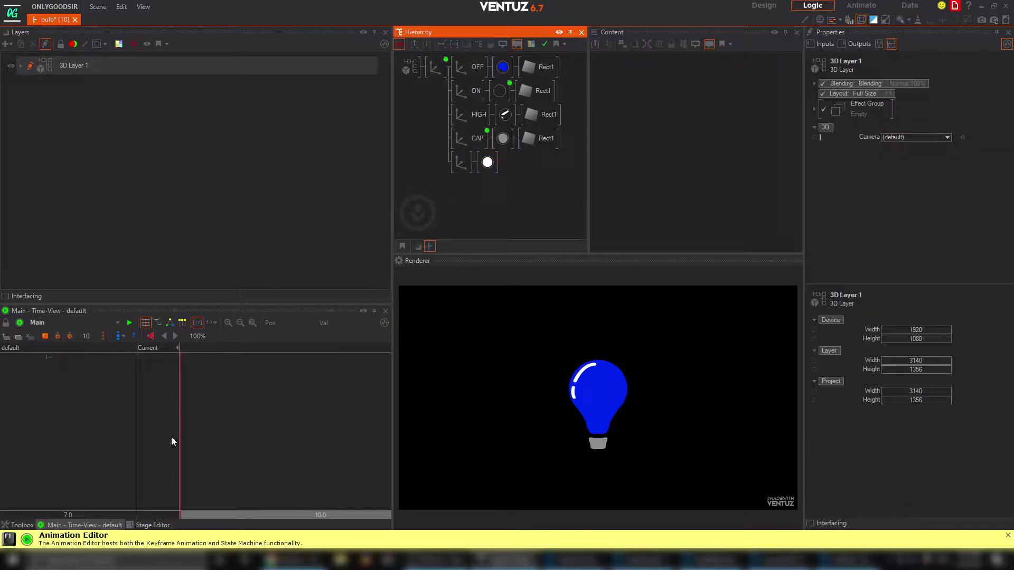
pyautogui.click(22, 525)
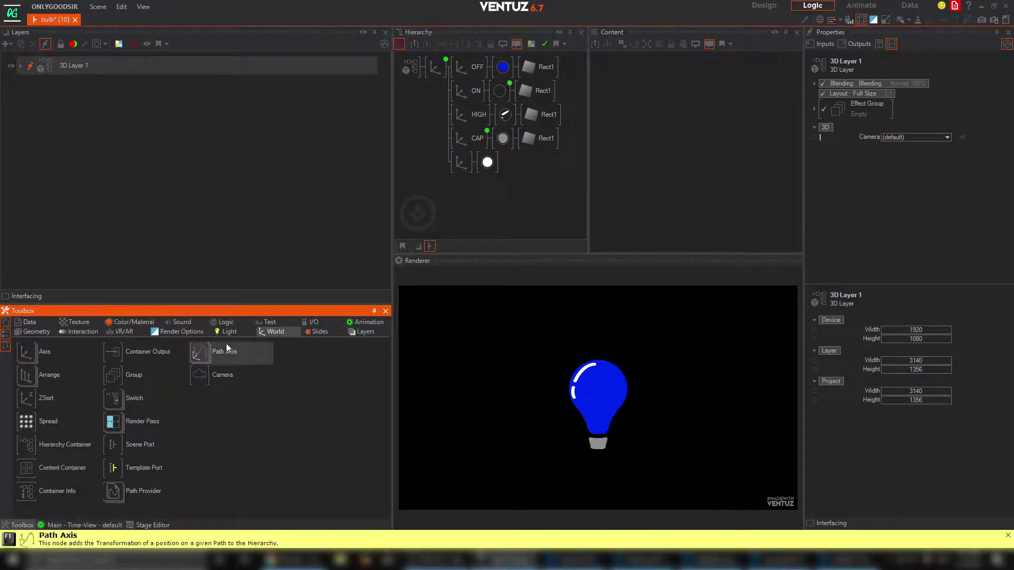
pyautogui.click(36, 331)
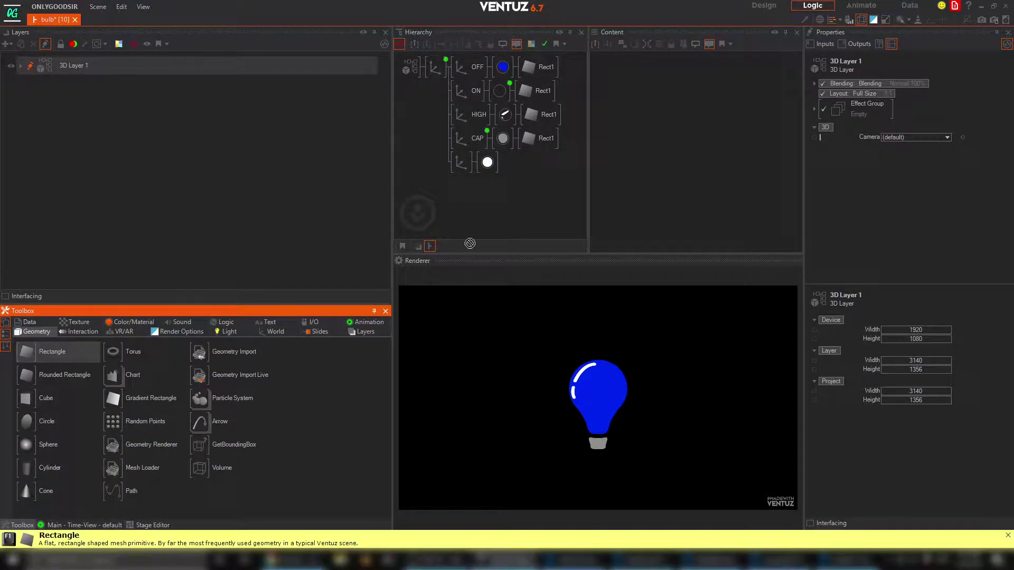
pyautogui.moveTo(26, 353); pyautogui.dragTo(515, 163)
# Add a Base texture stage to the white material in front of the new rectangle
pyautogui.click(488, 163)
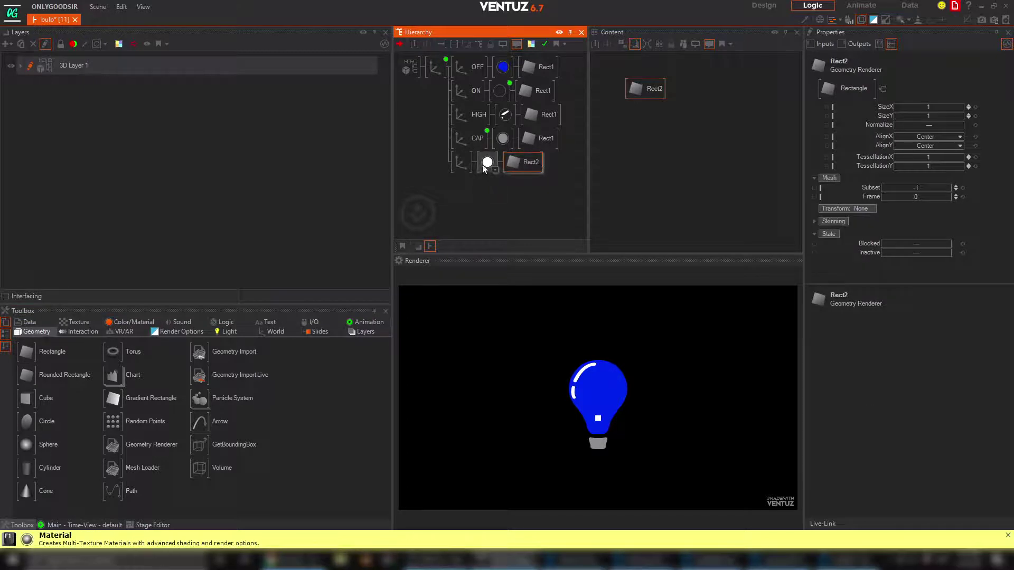
pyautogui.click(836, 180)
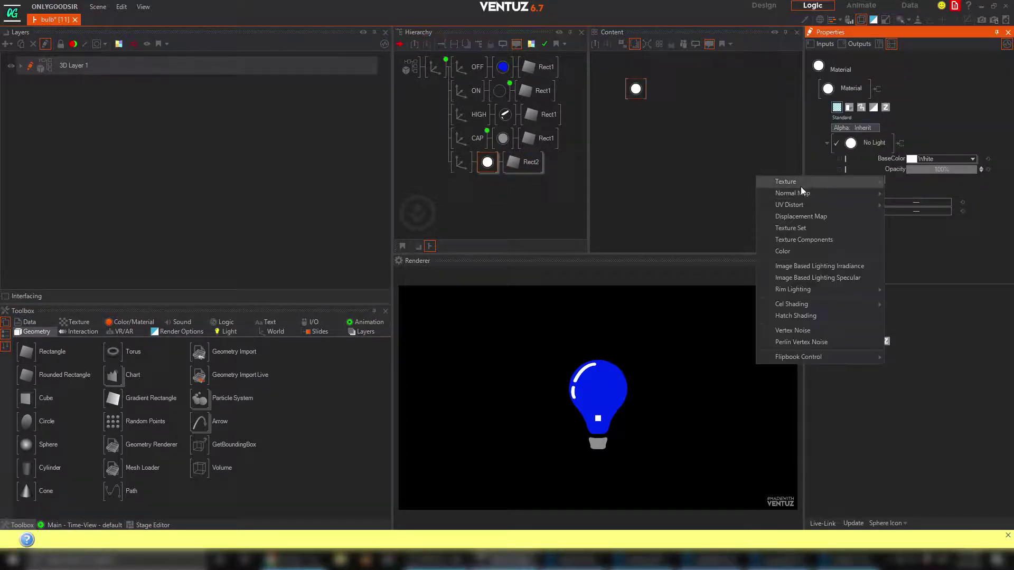
pyautogui.moveTo(801, 182)
pyautogui.click(908, 208)
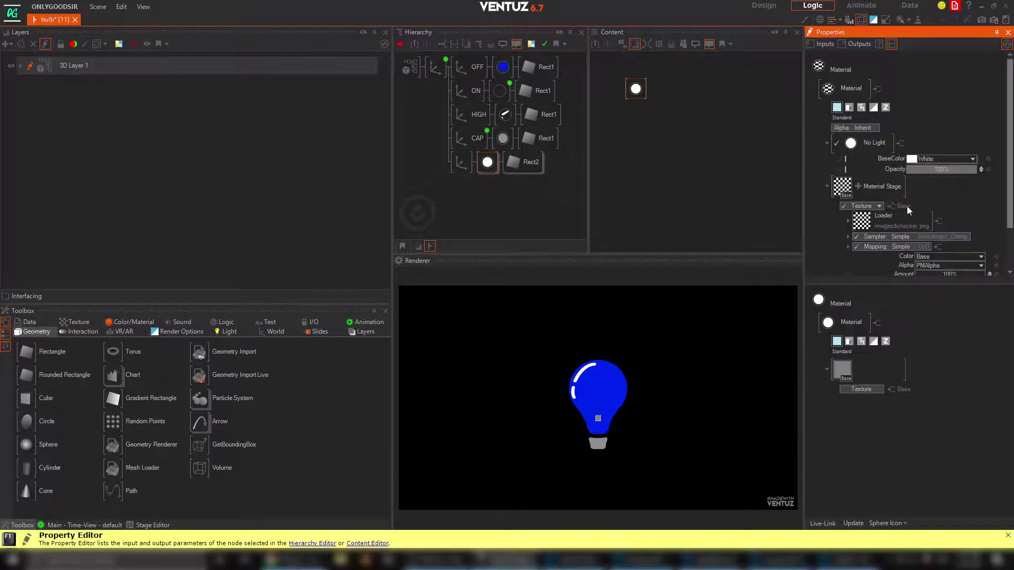
# Load sparkline.png from the Desktop as the white material's base texture
pyautogui.click(871, 226)
pyautogui.click(316, 244)
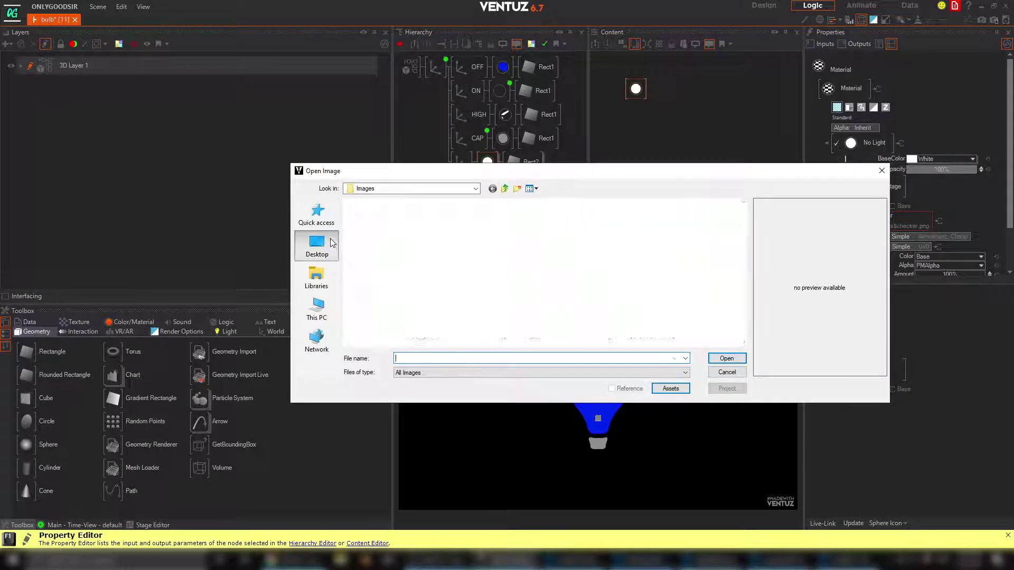
pyautogui.write('spa')
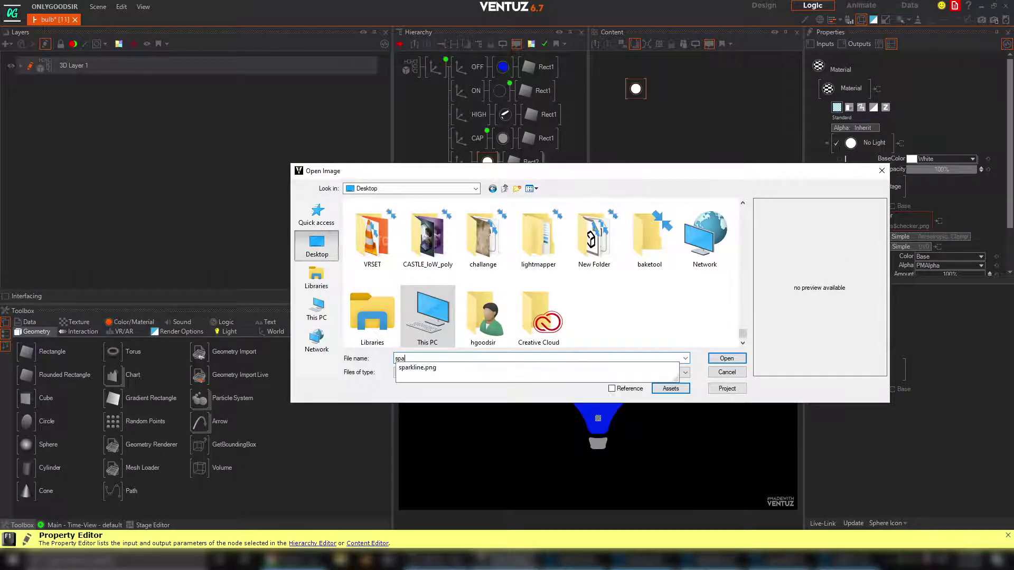
pyautogui.press('Down')
pyautogui.press('Return')
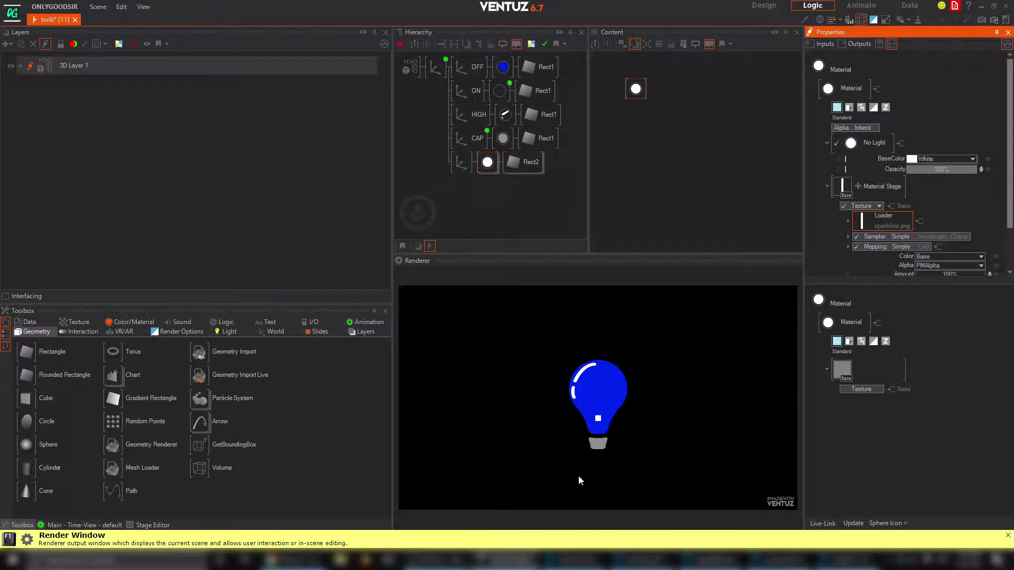
# Scale the last branch's axis uniformly to 21.4 and move it beside the bulb at X -19.5
pyautogui.click(457, 162)
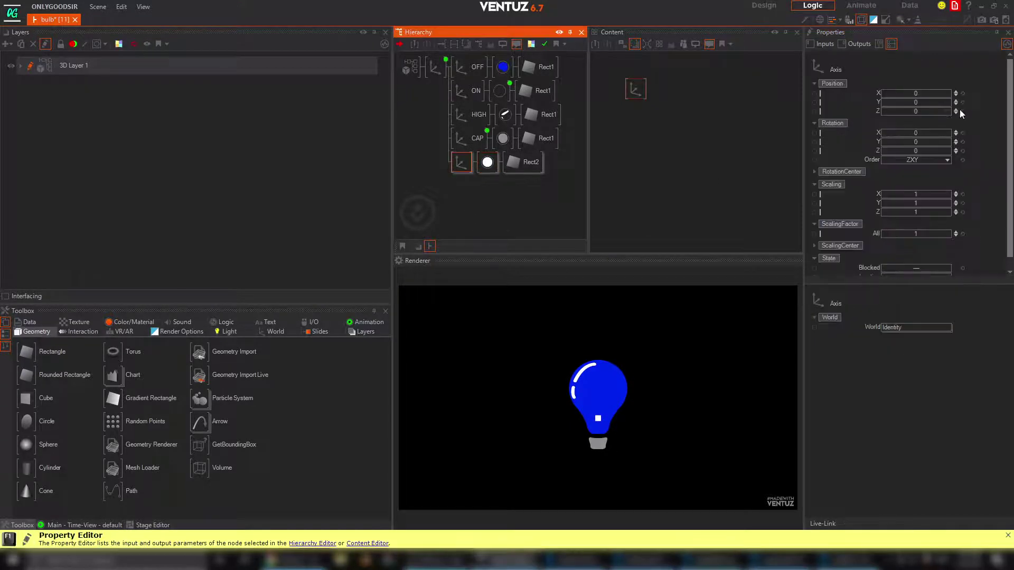
pyautogui.moveTo(910, 236); pyautogui.dragTo(945, 236)
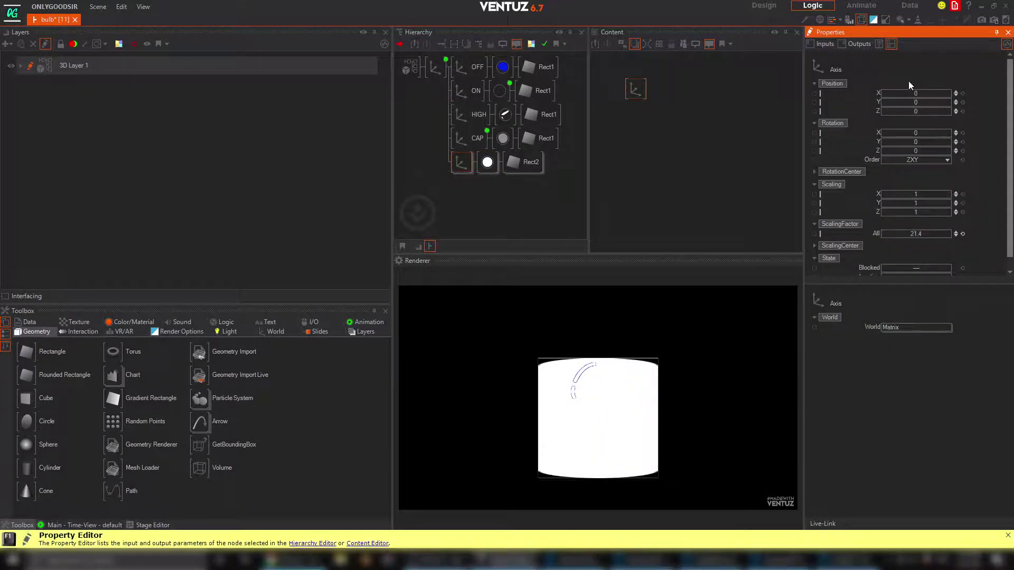
pyautogui.moveTo(908, 93); pyautogui.dragTo(869, 93)
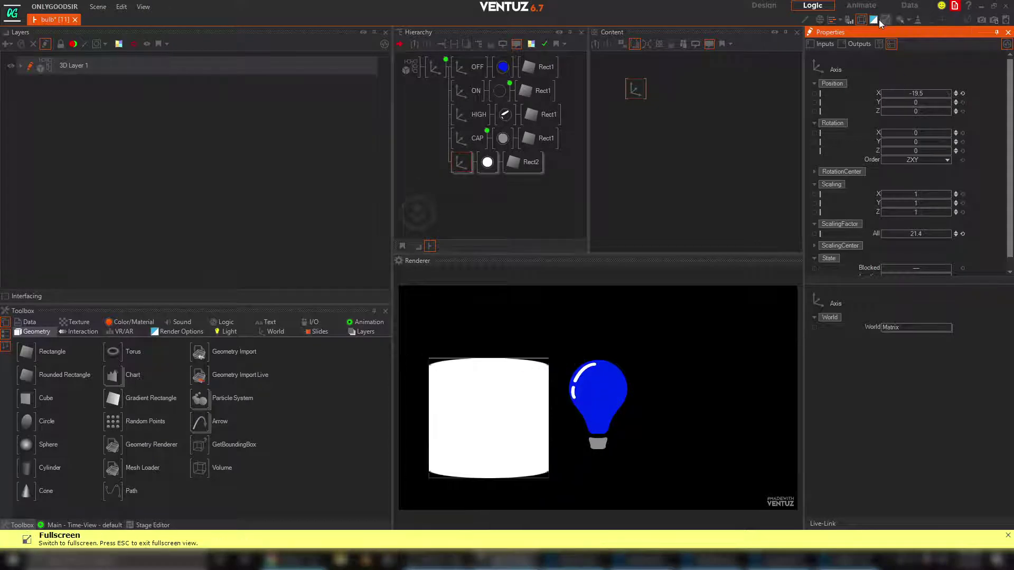
# Narrow the Rect2 rectangle to a SizeX of 0.143
pyautogui.click(516, 162)
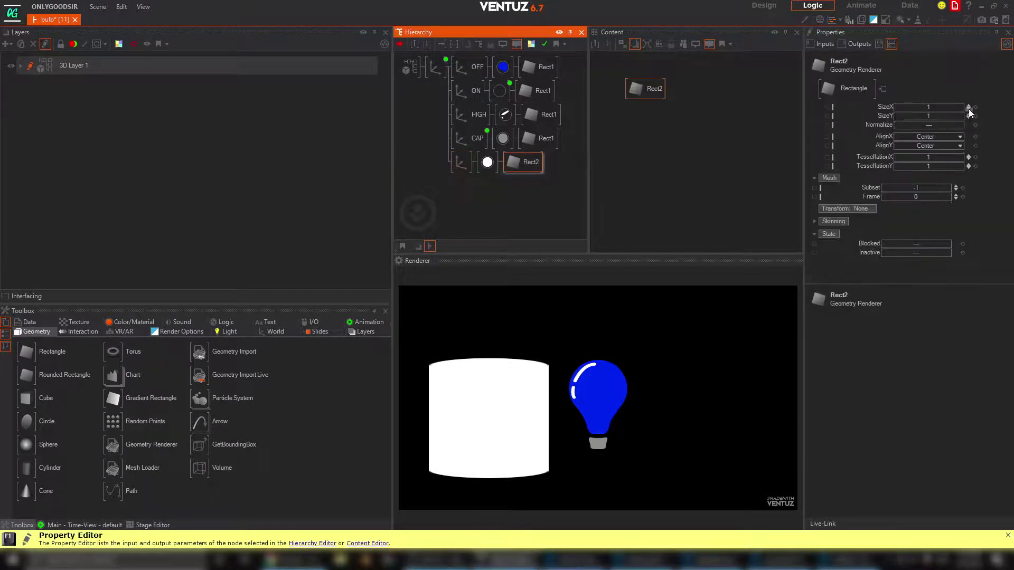
pyautogui.moveTo(943, 109); pyautogui.dragTo(911, 109)
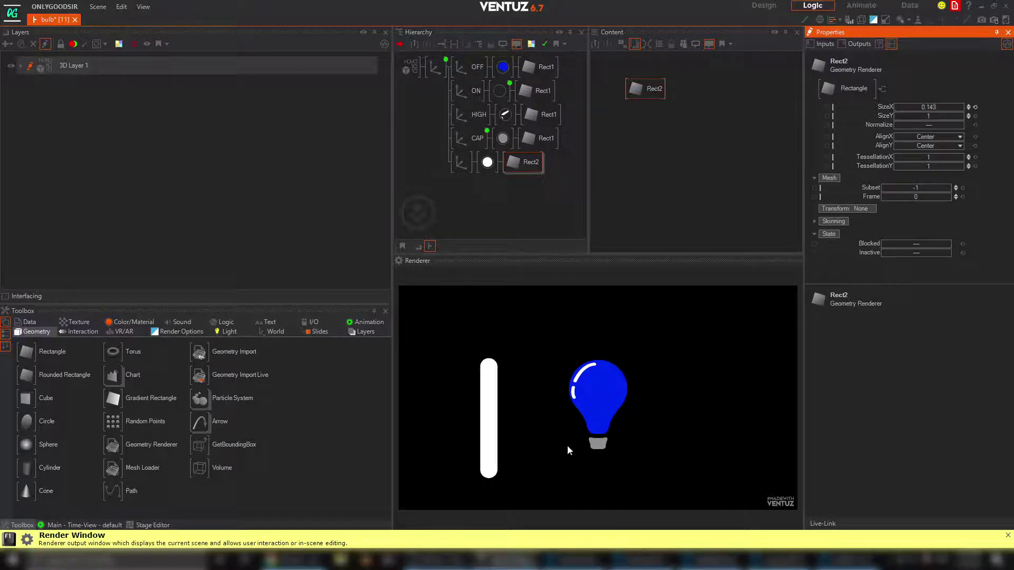
# Switch the sparkline texture's mapping to 2D Mapping with UV0 and offset its PositionY to 0.57
pyautogui.click(487, 163)
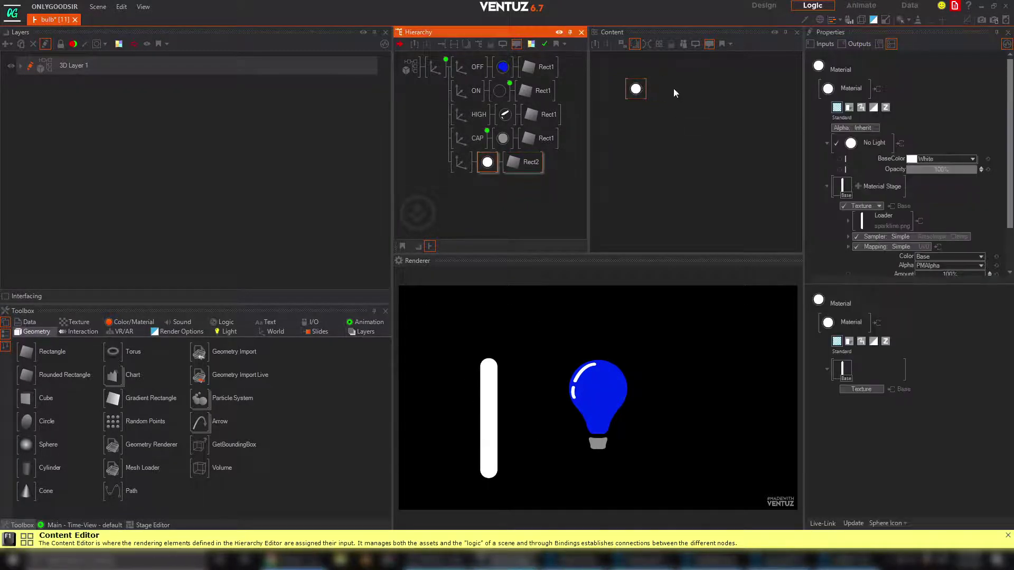
pyautogui.click(643, 91)
pyautogui.scroll(-3, 915, 223)
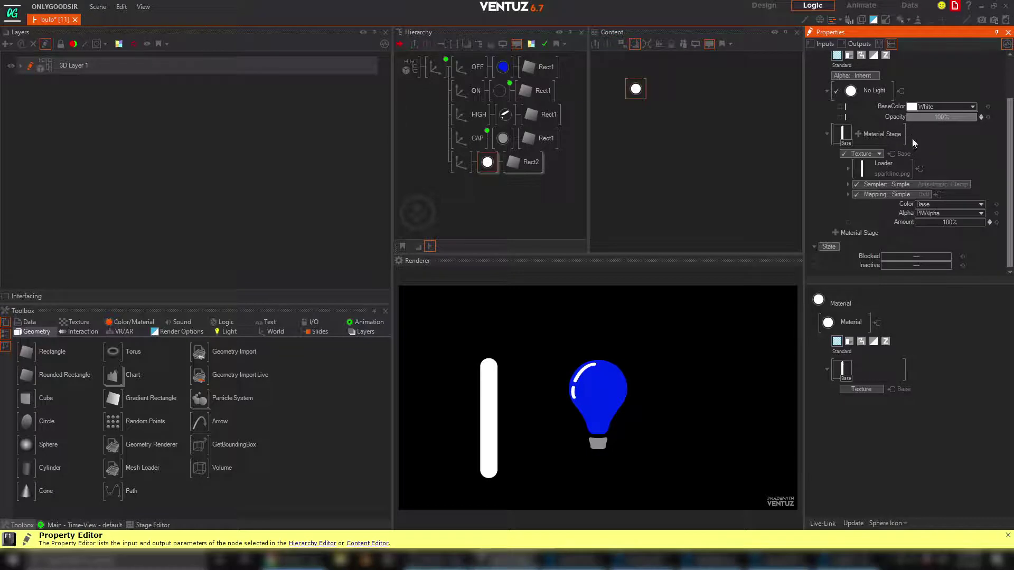
pyautogui.click(922, 194)
pyautogui.moveTo(884, 217)
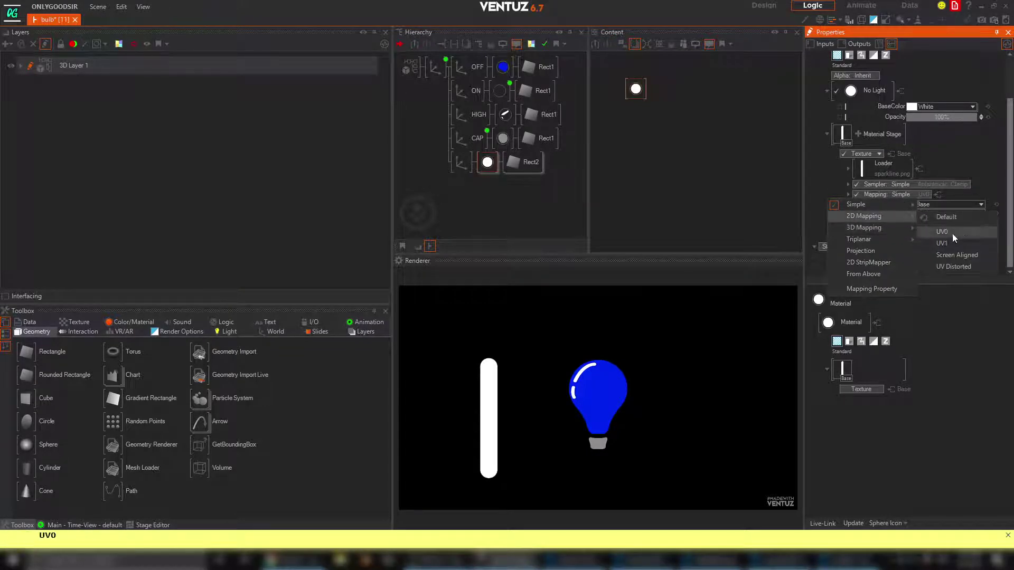
pyautogui.click(948, 233)
pyautogui.scroll(-4, 935, 211)
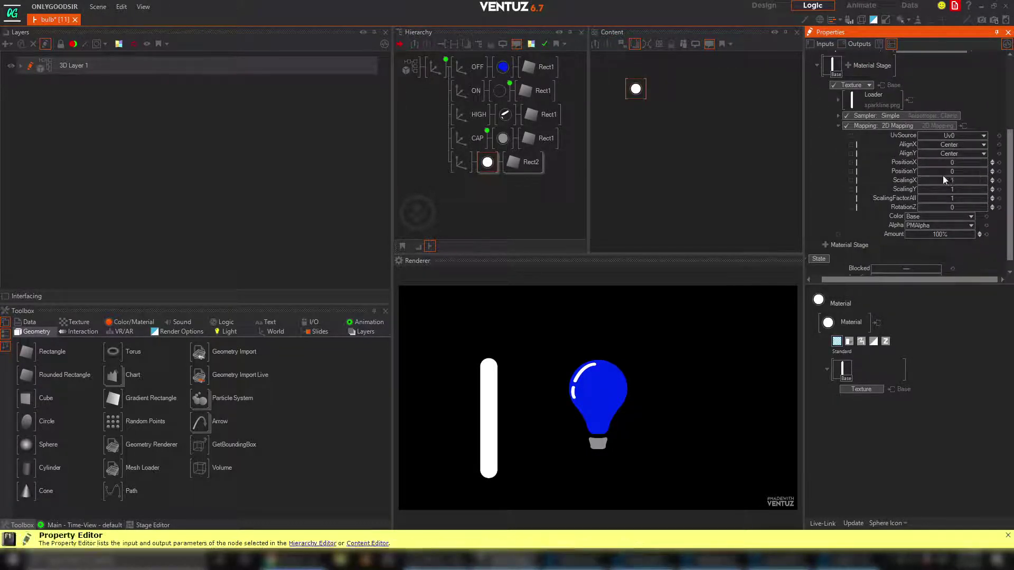
pyautogui.moveTo(948, 172); pyautogui.dragTo(958, 171)
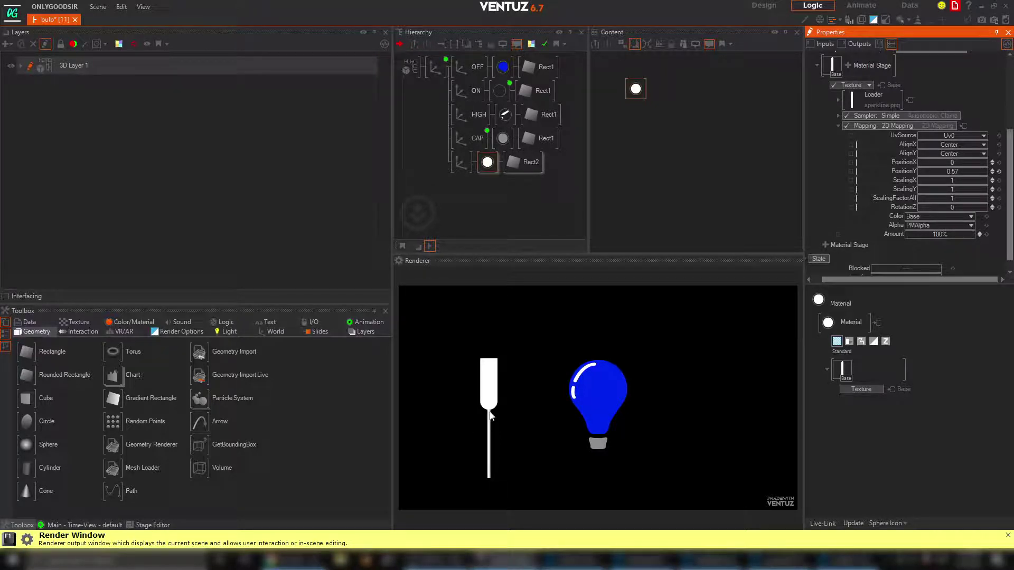
# Set the sparkline texture's sampler to the Transparent Border mapping type, keeping the Anisotropic Filter
pyautogui.click(940, 115)
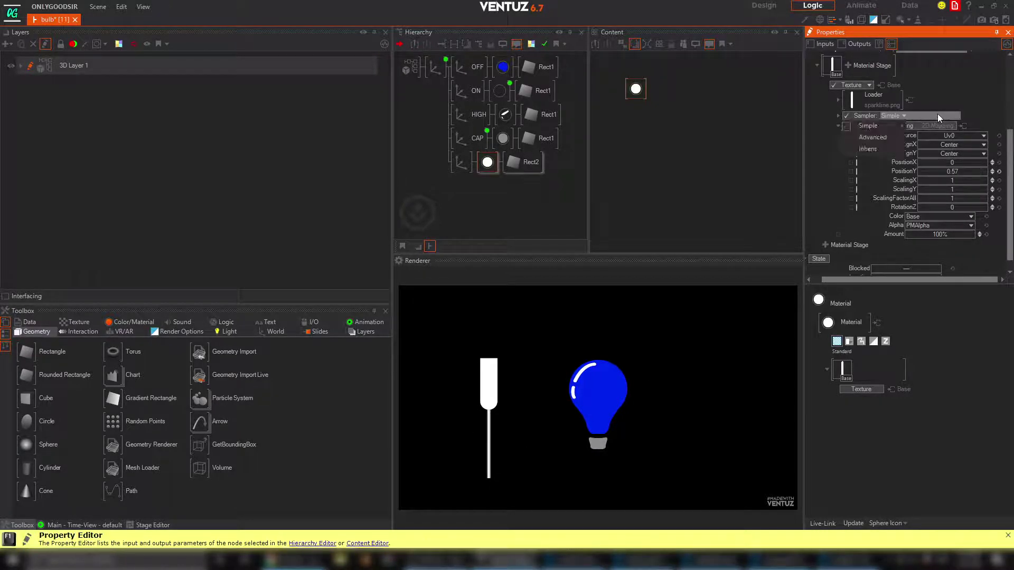
pyautogui.click(937, 101)
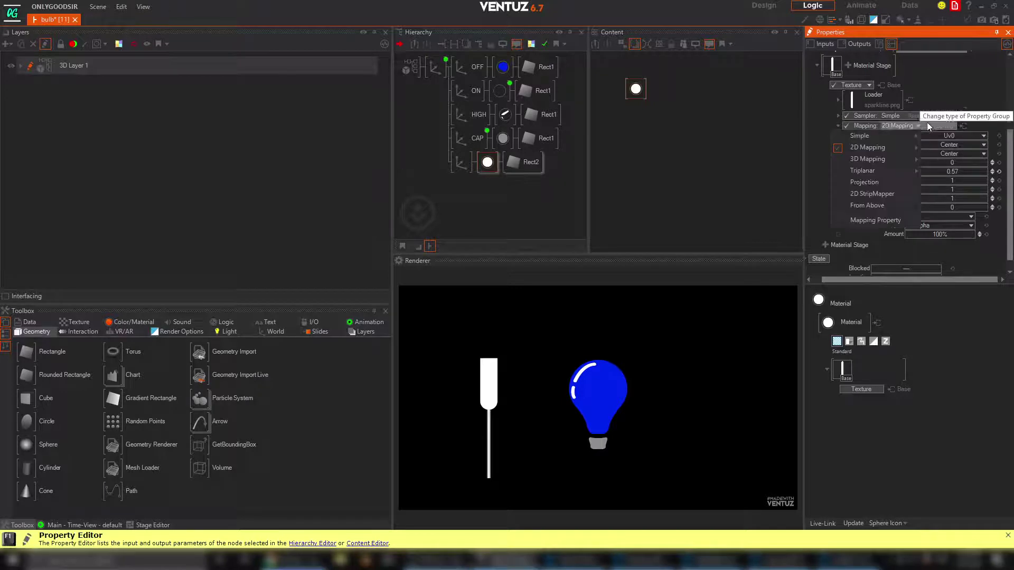
pyautogui.click(936, 115)
pyautogui.moveTo(886, 131)
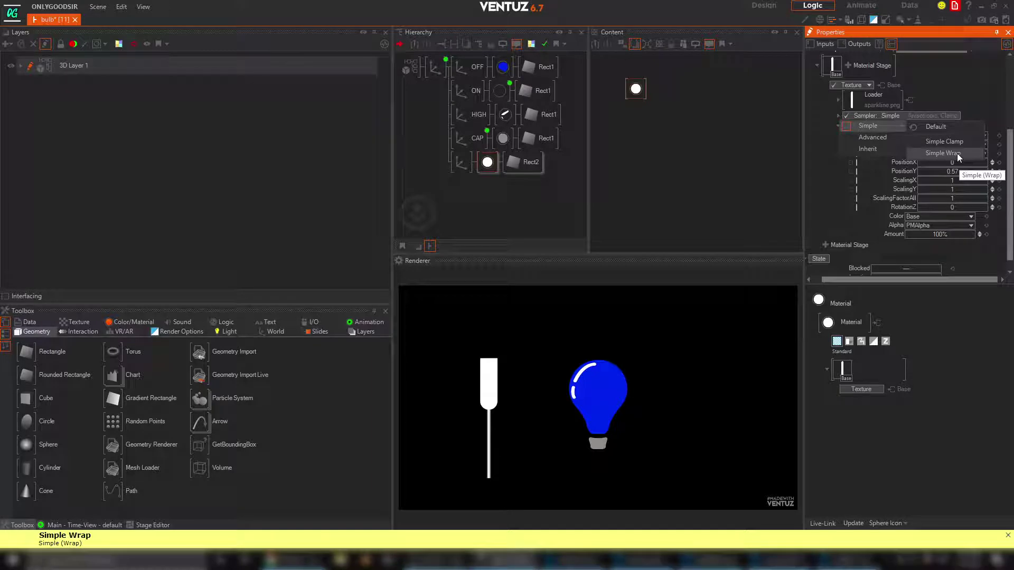
pyautogui.click(945, 141)
pyautogui.click(983, 126)
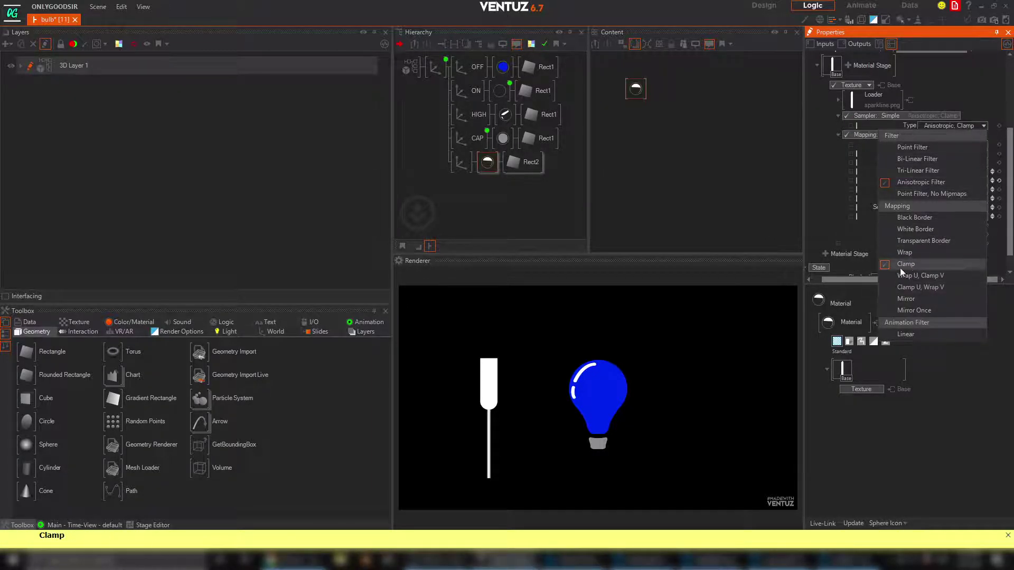
pyautogui.click(924, 243)
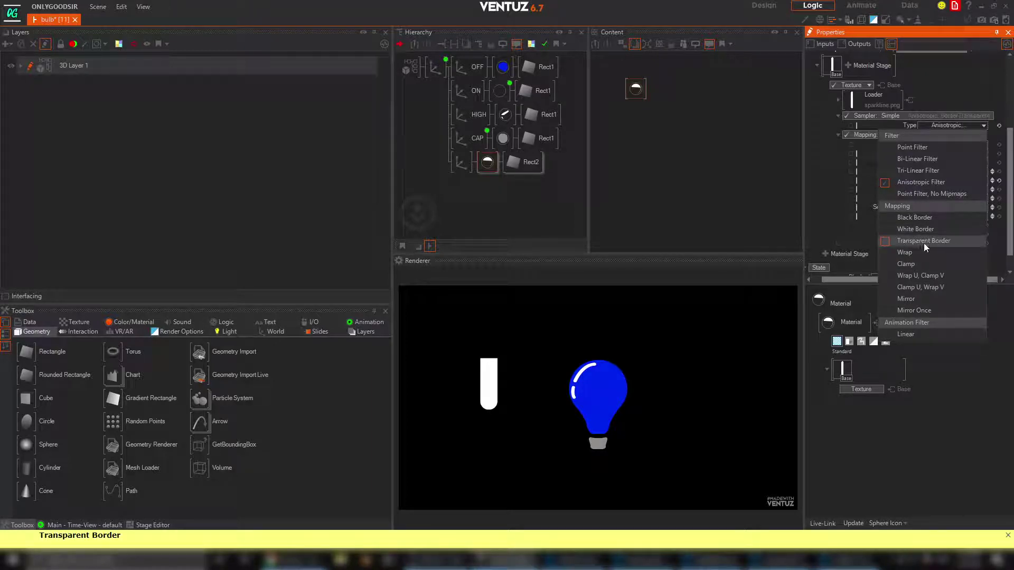
pyautogui.click(966, 93)
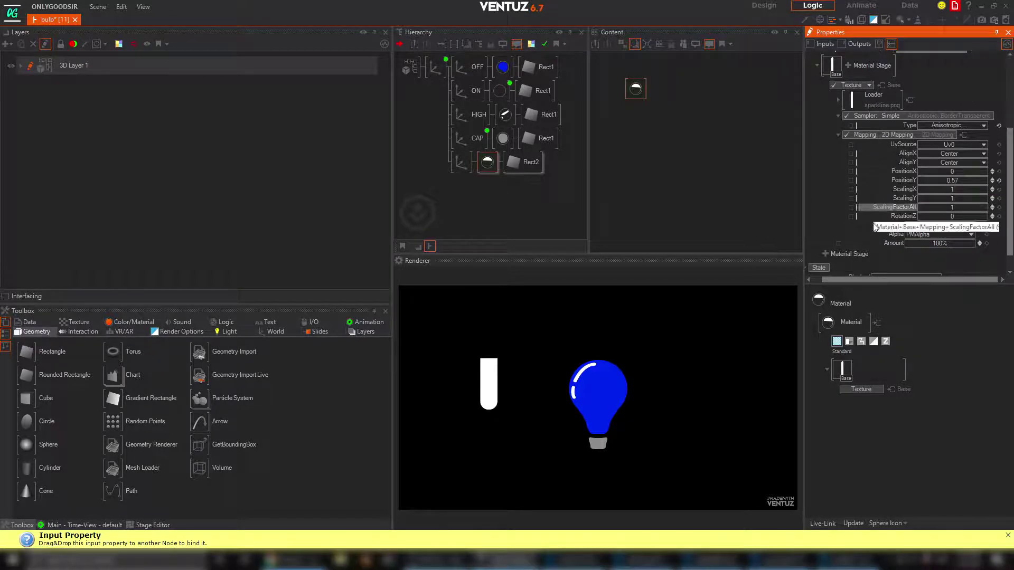
# Slide the texture's PositionY to preview the line wiping on and off, and return it to 0
pyautogui.moveTo(961, 180); pyautogui.dragTo(987, 182)
pyautogui.moveTo(917, 180); pyautogui.dragTo(961, 182)
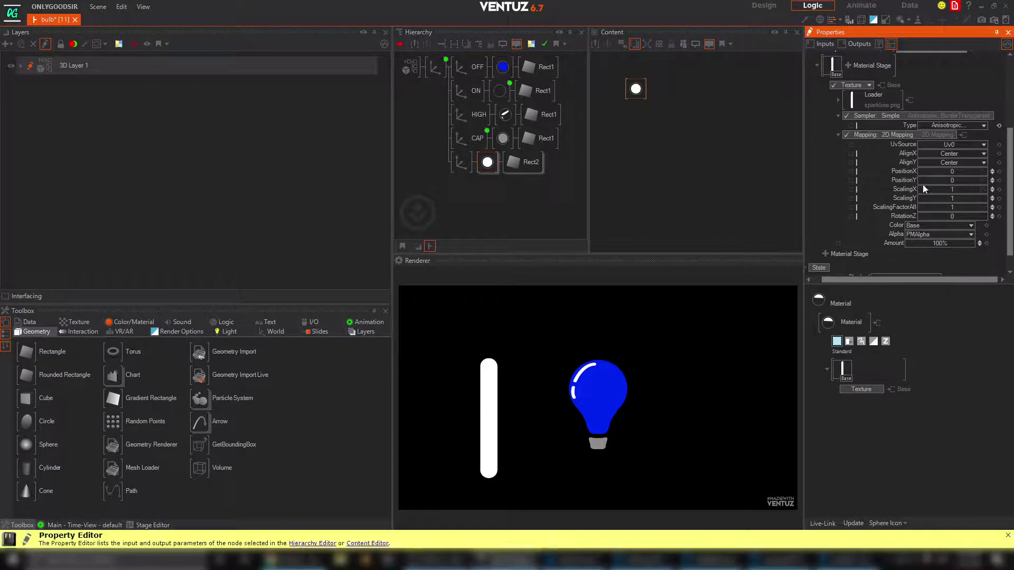
# Reset the line axis's X position to 0, scale it to 5.1, and raise it above the bulb to Y 14.62
pyautogui.click(460, 164)
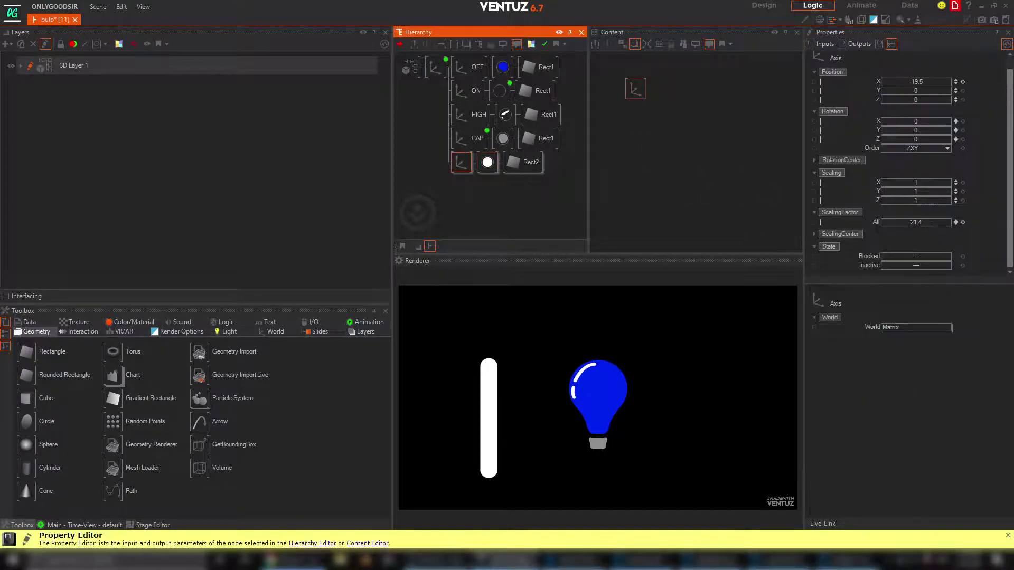
pyautogui.click(962, 82)
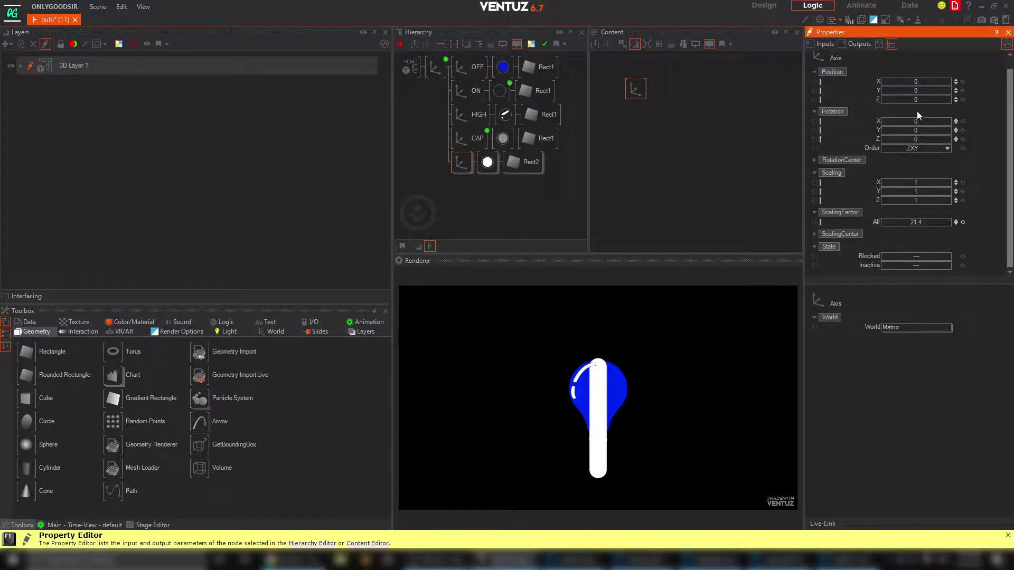
pyautogui.moveTo(927, 221); pyautogui.dragTo(878, 221)
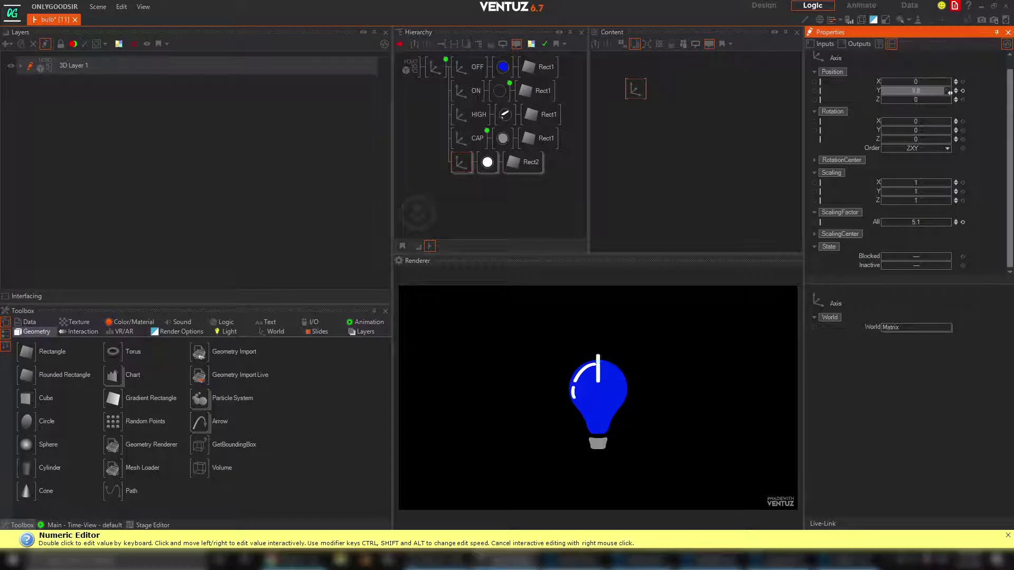
pyautogui.click(461, 167)
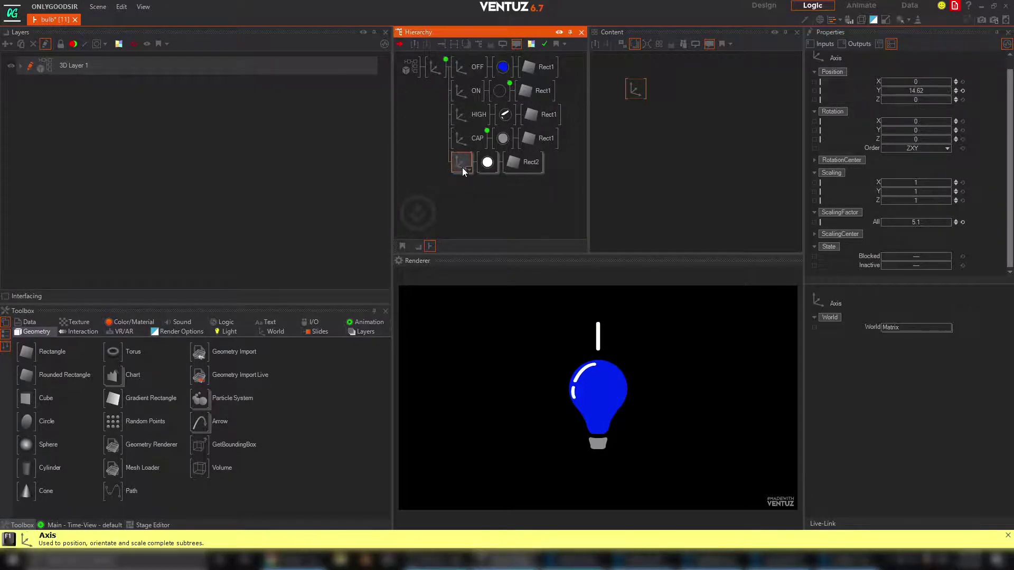
pyautogui.click(463, 184)
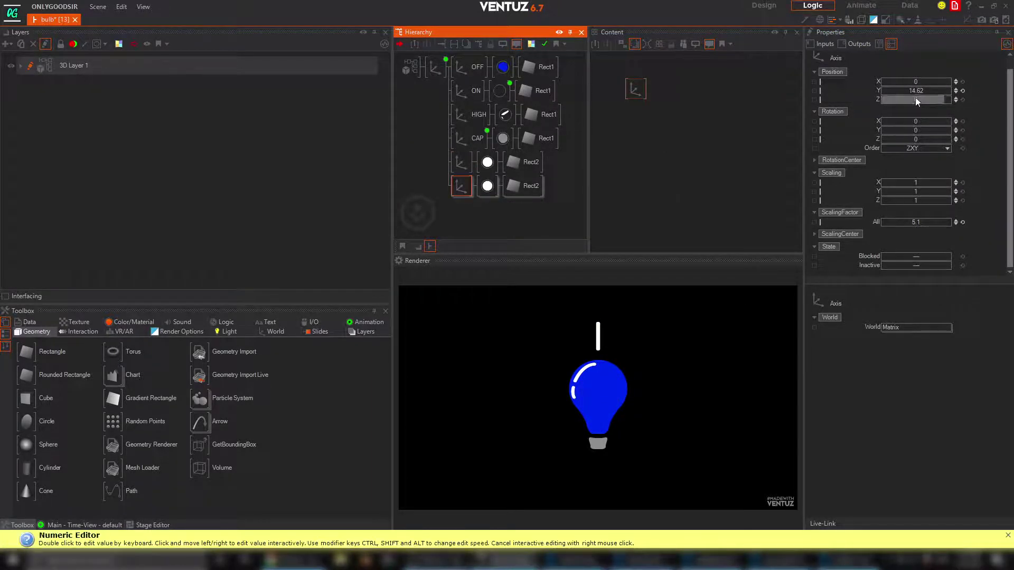
pyautogui.moveTo(945, 82); pyautogui.dragTo(945, 91)
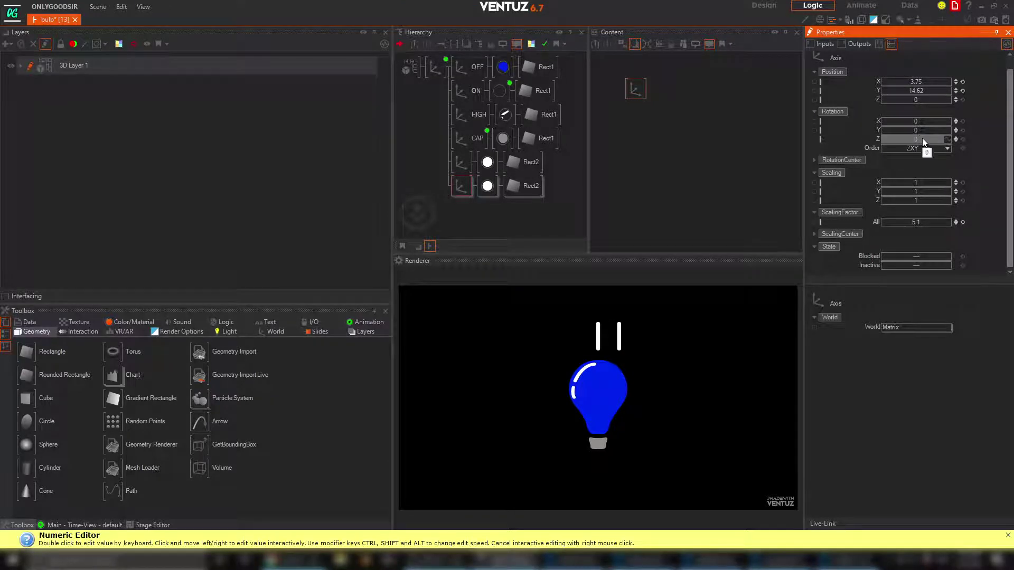
pyautogui.click(468, 183)
pyautogui.press('Delete')
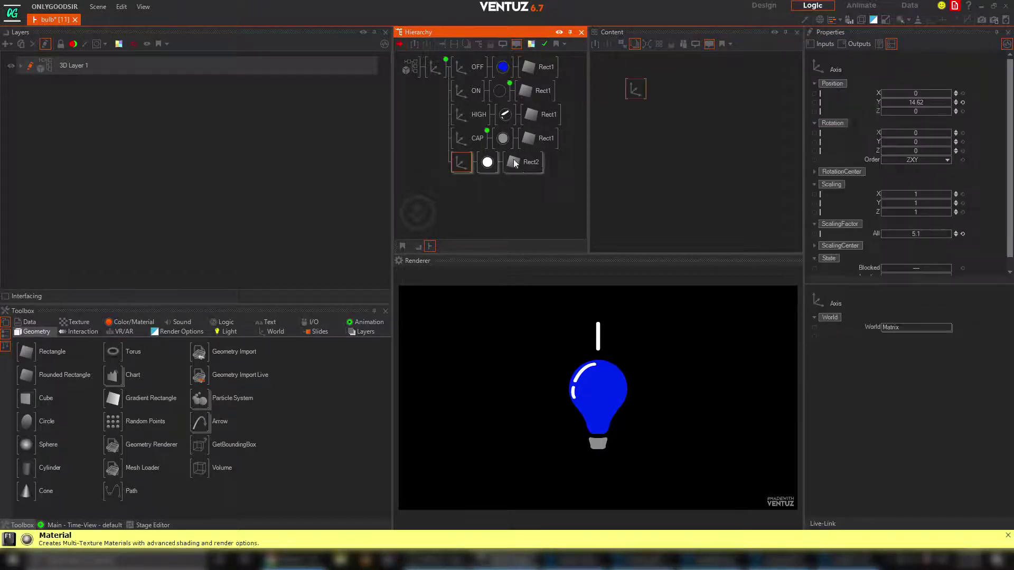
# Set the vertical alignment of the Rect2 rectangle to Bottom
pyautogui.click(513, 159)
pyautogui.click(925, 145)
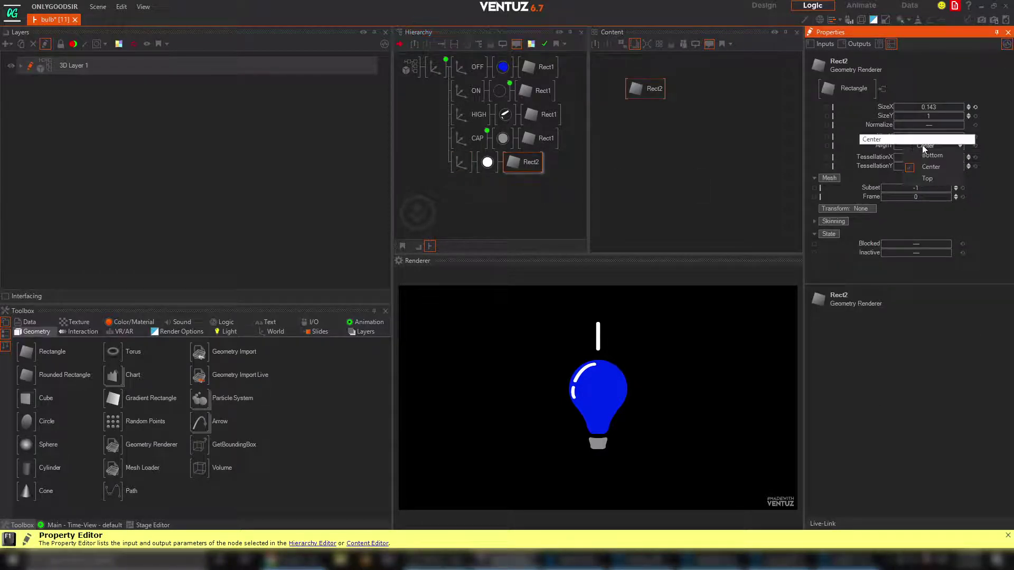
pyautogui.click(926, 170)
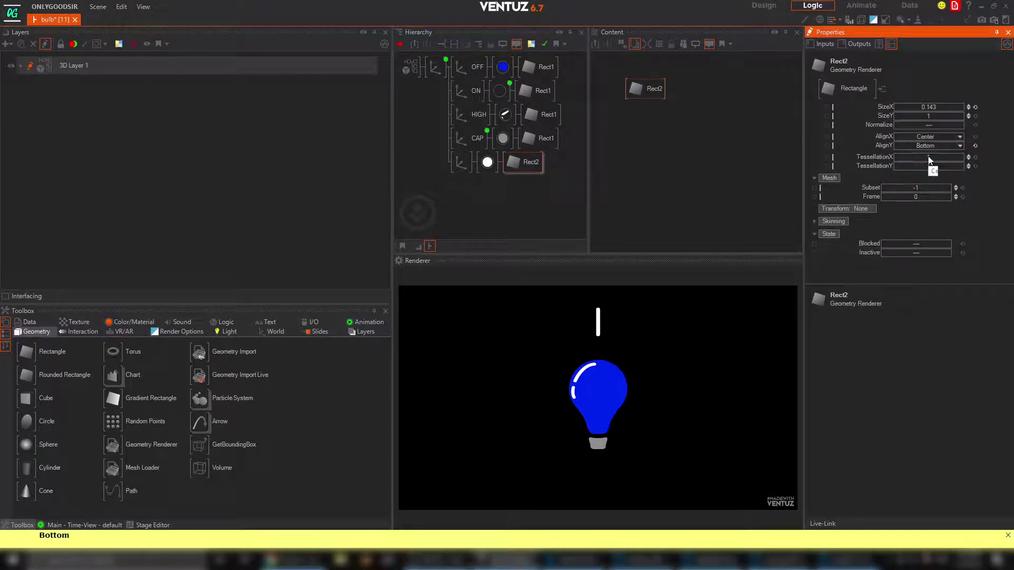
# Lower the line's axis to Y 11.29 and test its Z rotation, leaving the rotation at 0
pyautogui.click(462, 162)
pyautogui.moveTo(931, 104); pyautogui.dragTo(892, 102)
pyautogui.moveTo(920, 151); pyautogui.dragTo(957, 153)
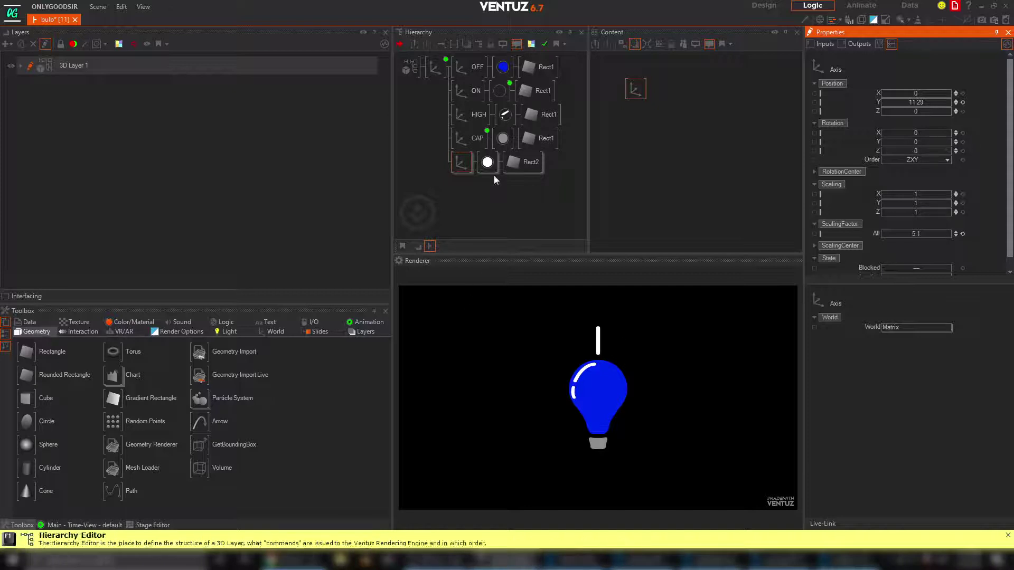
# Duplicate the line branch as a second ray at X 3.56, Y 10.48, rotated to Z -37.7
pyautogui.click(460, 160)
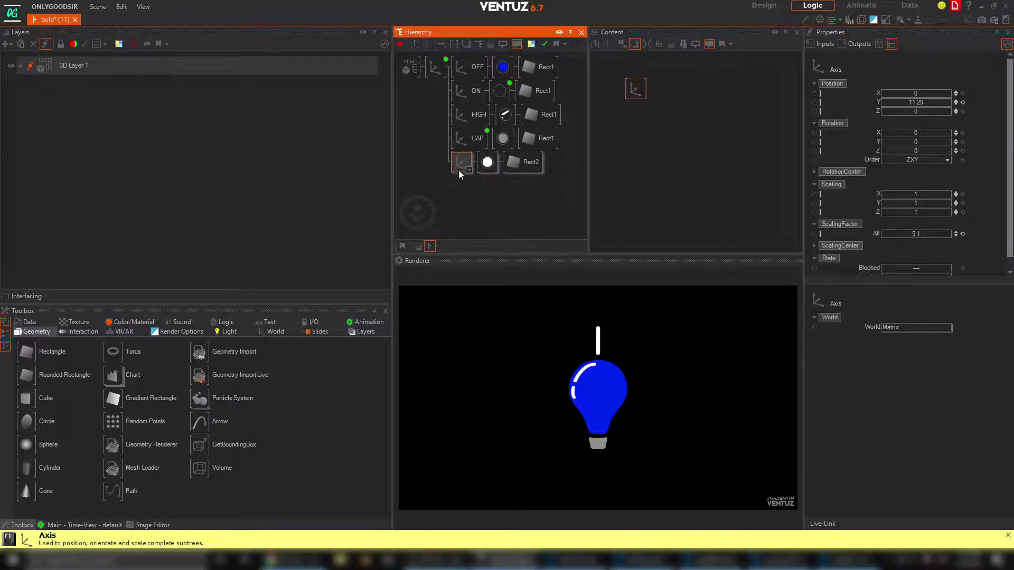
pyautogui.keyDown('ctrl'); pyautogui.moveTo(459, 171); pyautogui.dragTo(460, 175); pyautogui.keyUp('ctrl')
pyautogui.click(463, 185)
pyautogui.moveTo(918, 94); pyautogui.dragTo(925, 94)
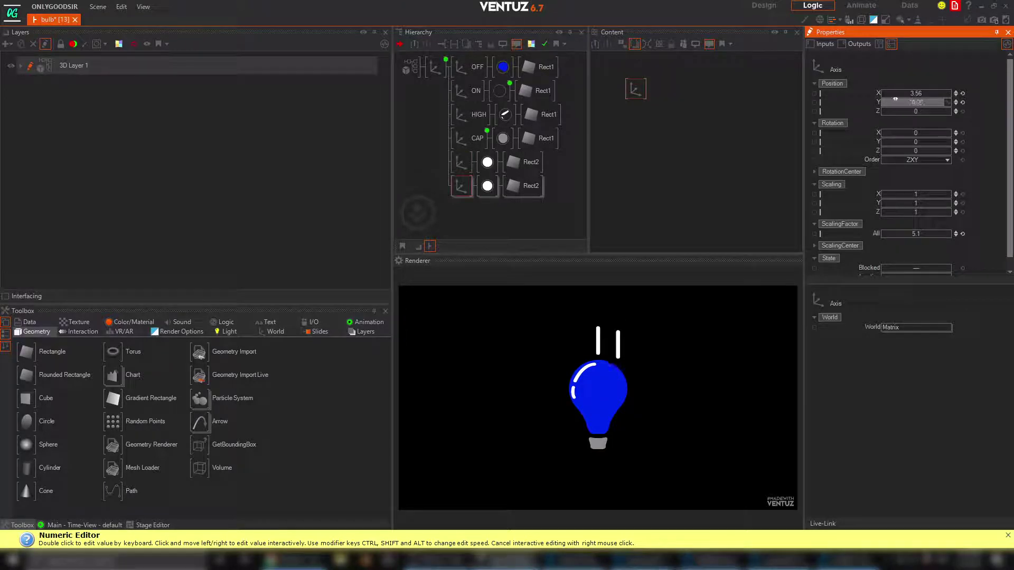
pyautogui.click(461, 186)
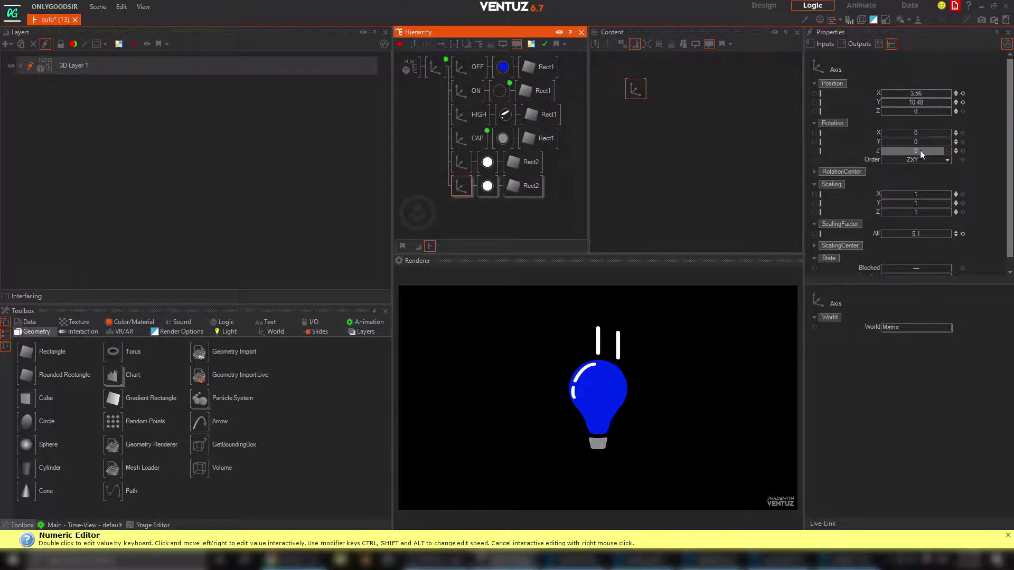
pyautogui.moveTo(921, 150); pyautogui.dragTo(880, 151)
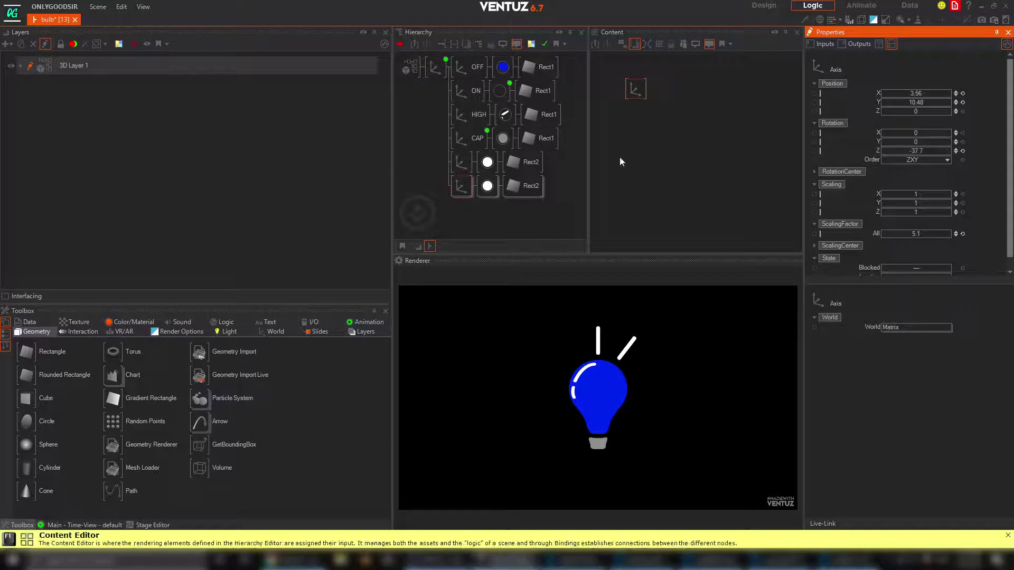
# Duplicate the second ray's branch as a third ray on the bulb's right side at Y 7.32, rotated to Z -83
pyautogui.click(458, 191)
pyautogui.keyDown('ctrl'); pyautogui.moveTo(461, 192); pyautogui.dragTo(464, 221); pyautogui.keyUp('ctrl')
pyautogui.moveTo(918, 102); pyautogui.dragTo(943, 105)
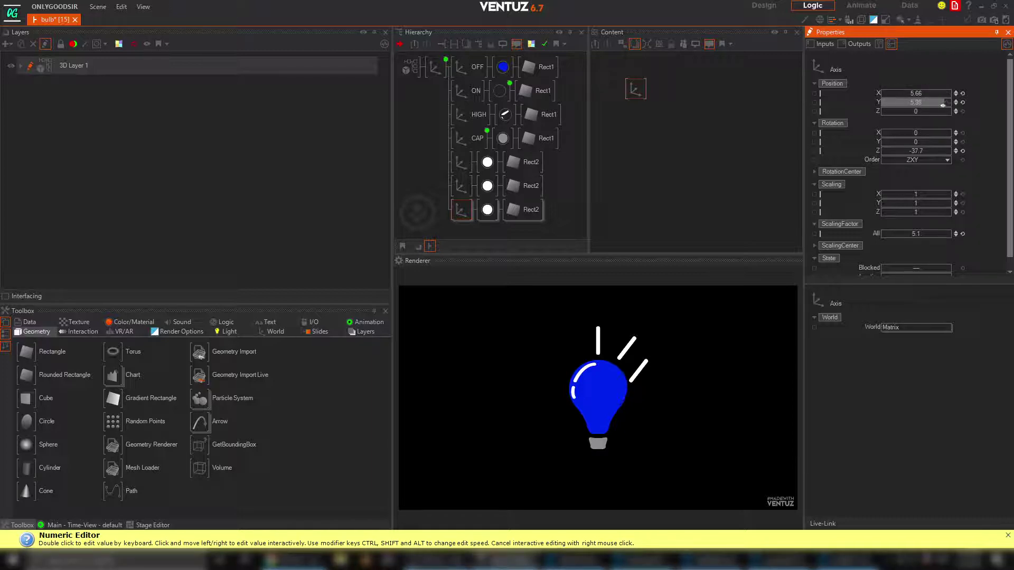
pyautogui.click(457, 213)
pyautogui.moveTo(916, 151); pyautogui.dragTo(893, 155)
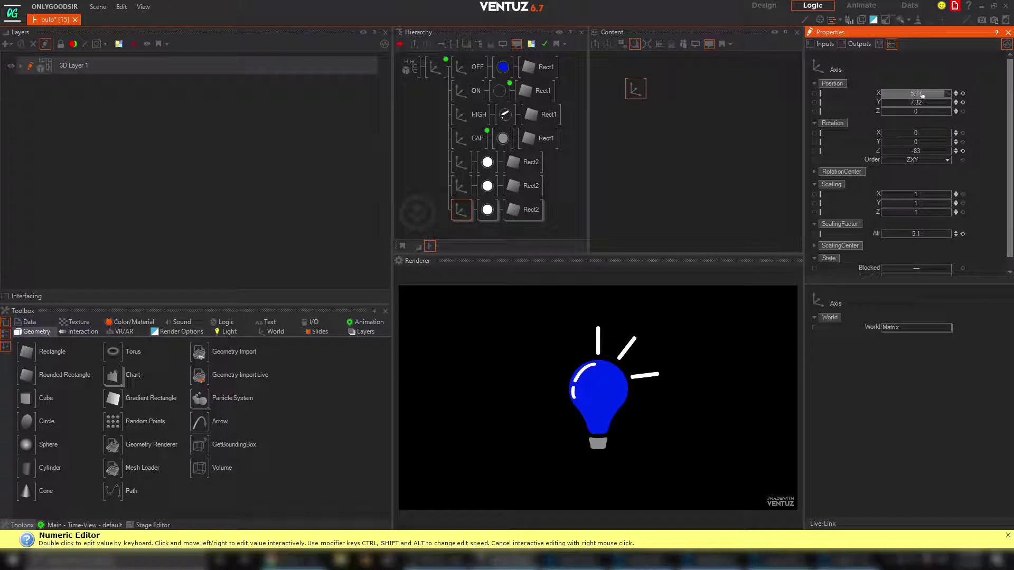
# Fine-tune the three rays: place the side ray at X 5.97, Y 6.77, adjust the diagonal ray, and set the top ray's Y to 11.61
pyautogui.moveTo(920, 94); pyautogui.dragTo(928, 96)
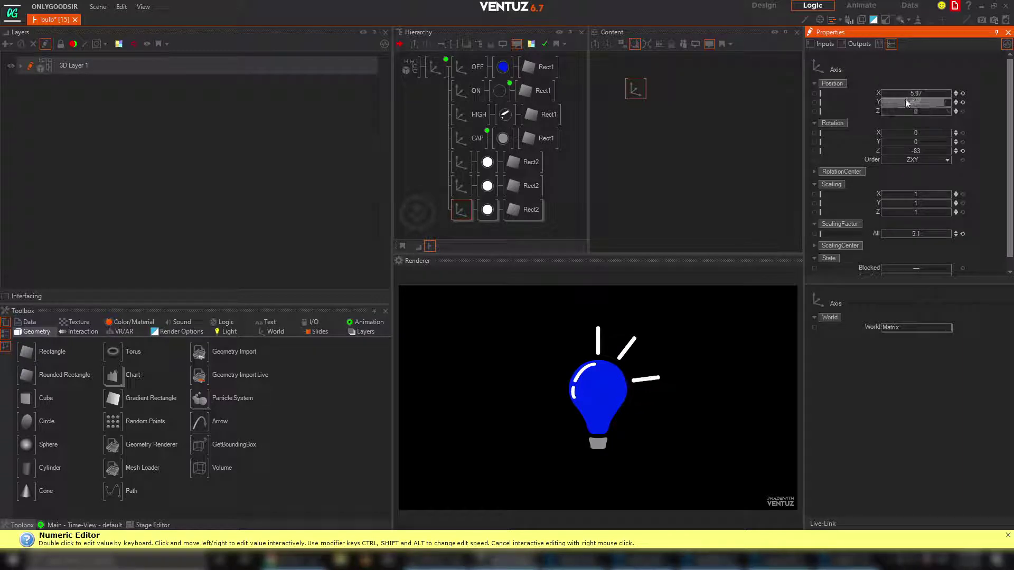
pyautogui.click(461, 186)
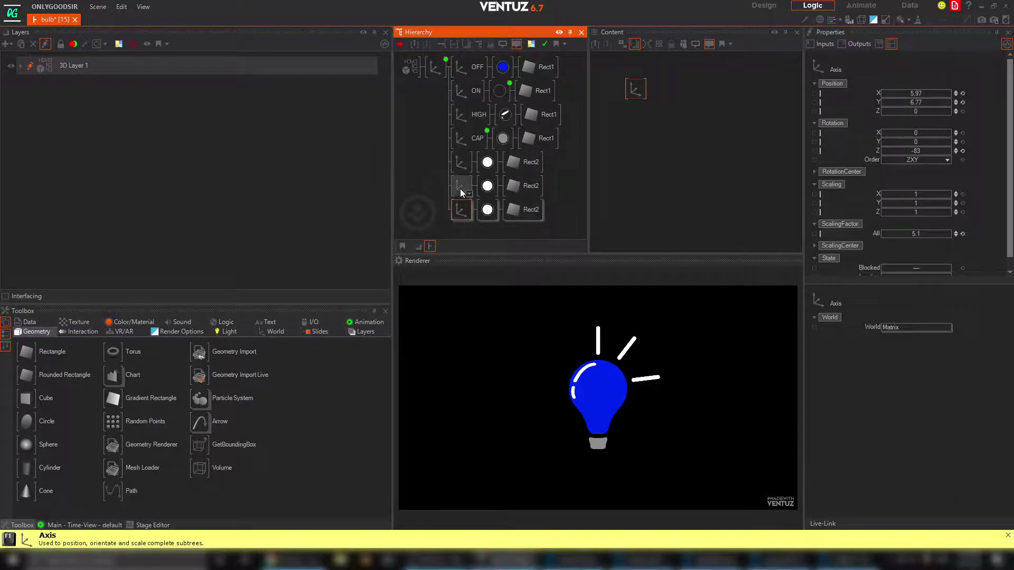
pyautogui.moveTo(914, 104); pyautogui.dragTo(932, 105)
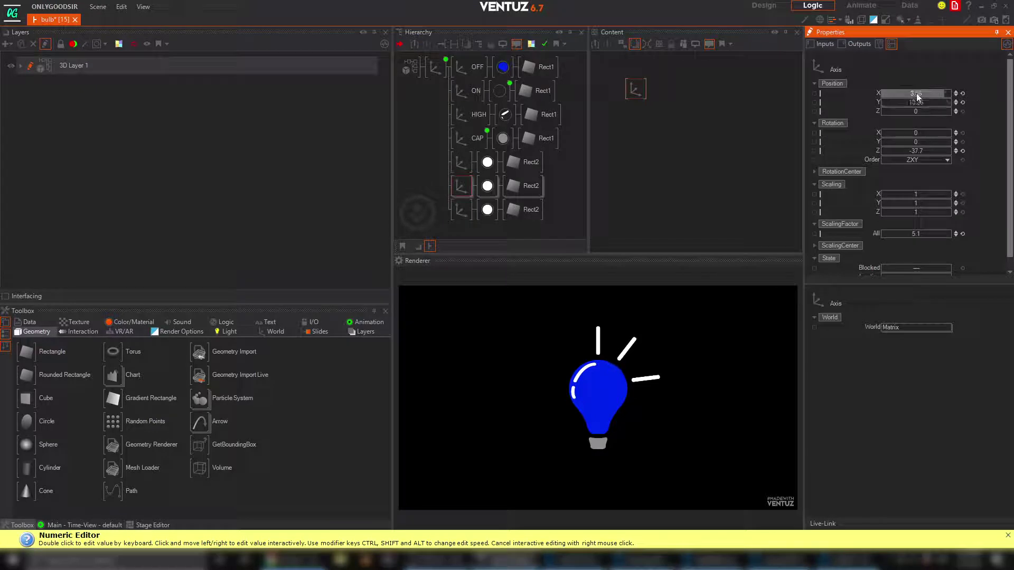
pyautogui.click(459, 160)
pyautogui.moveTo(921, 102); pyautogui.dragTo(929, 105)
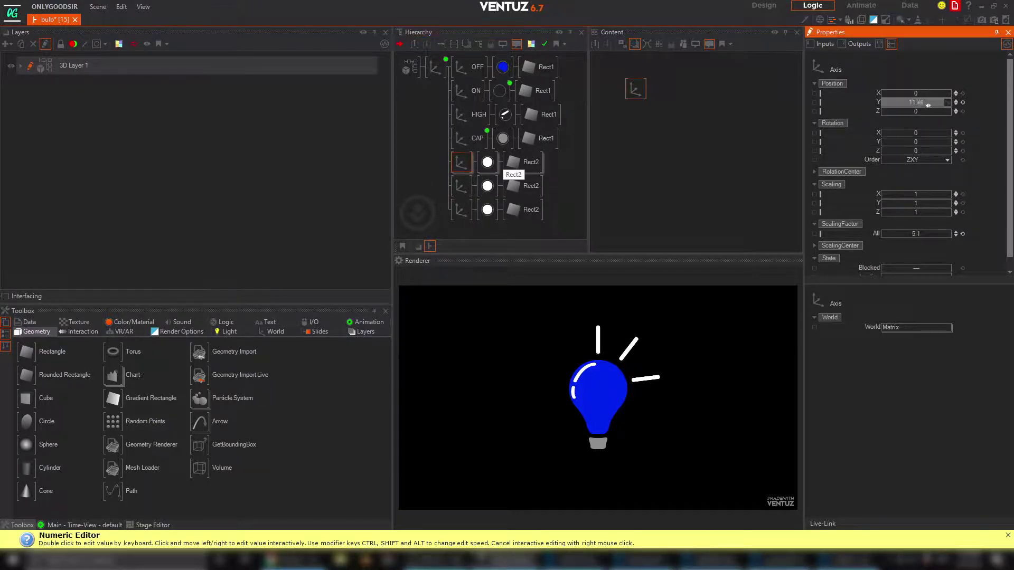
# Duplicate the side ray and place the copy at the bulb's lower right with X 5.61, Y 1.45 and Z rotation -109.2
pyautogui.click(461, 207)
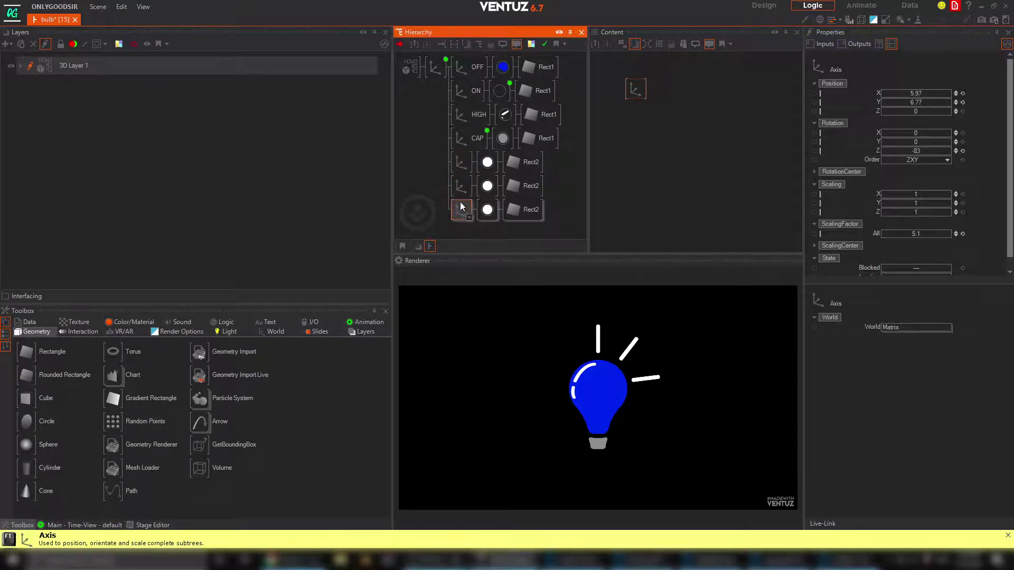
pyautogui.hotkey('ctrl', 'd')
pyautogui.scroll(-1, 457, 213)
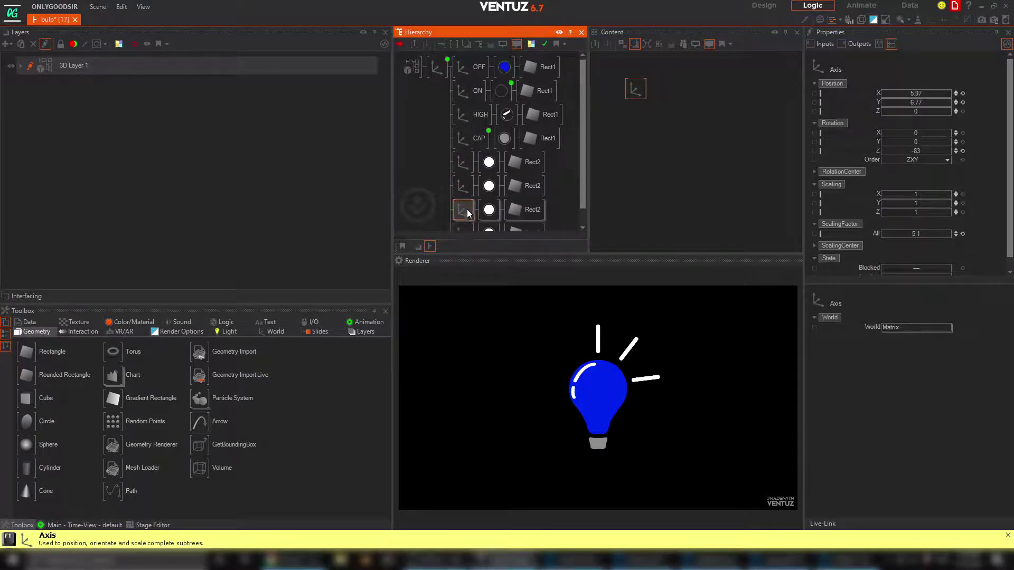
pyautogui.click(458, 214)
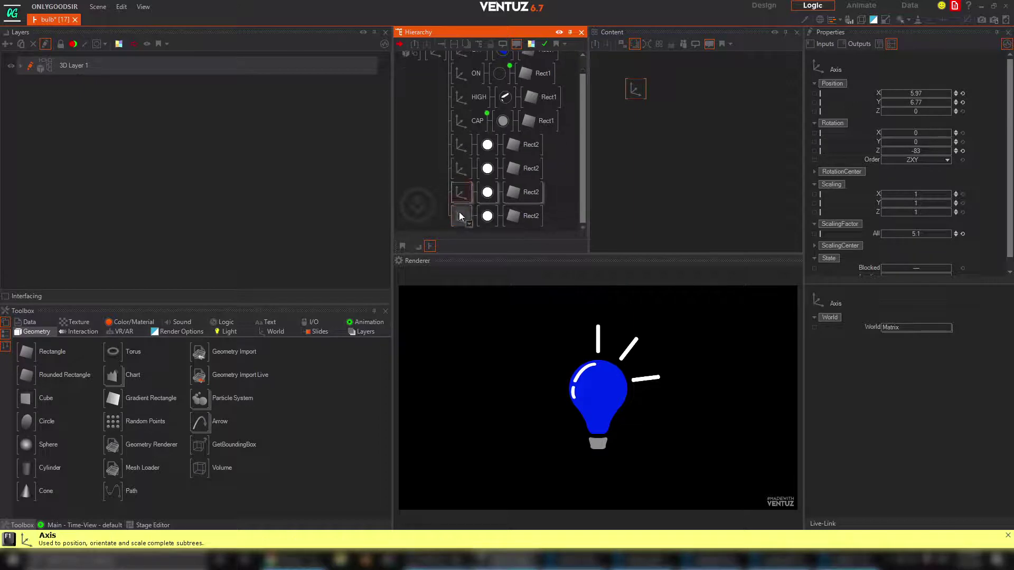
pyautogui.moveTo(923, 100); pyautogui.dragTo(880, 102)
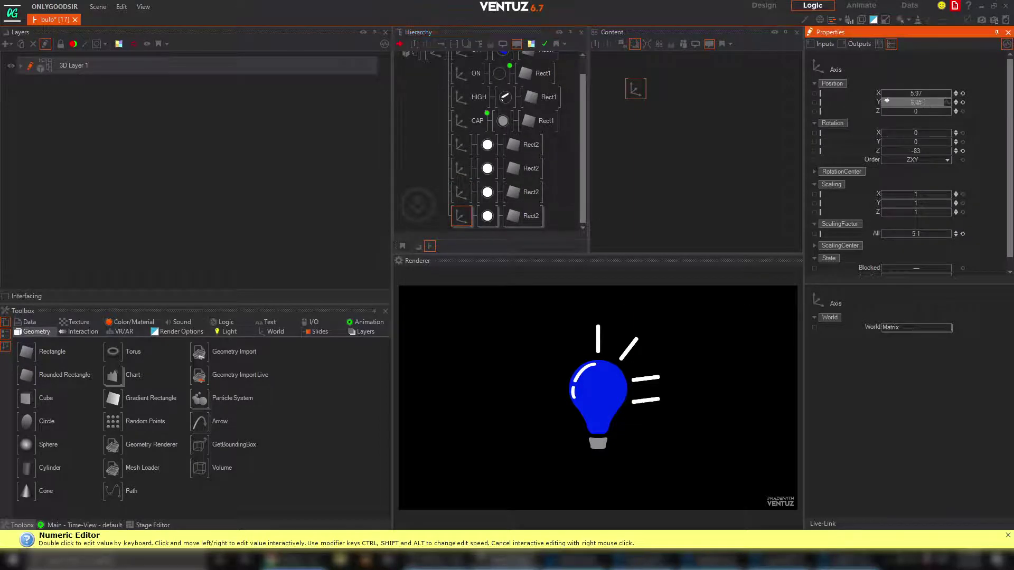
pyautogui.moveTo(919, 151); pyautogui.dragTo(940, 152)
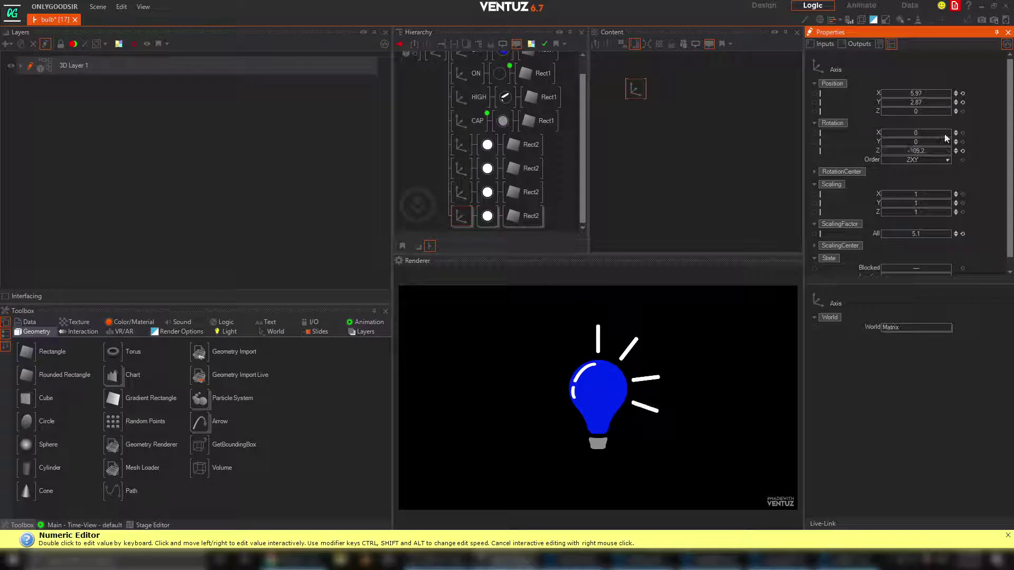
pyautogui.moveTo(922, 94); pyautogui.dragTo(913, 94)
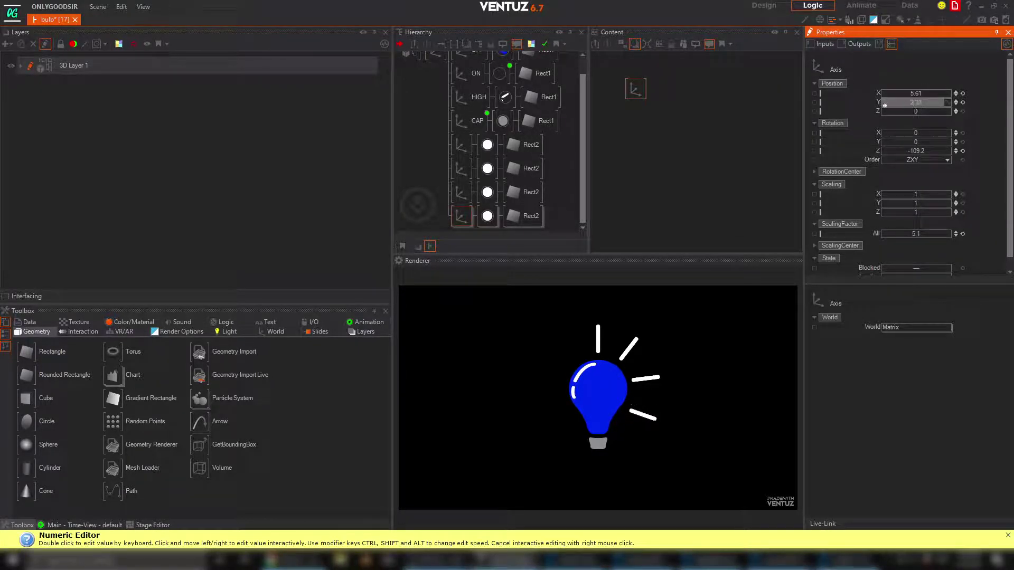
# Copy the axes of the three rays right of the bulb and paste them as three new rays
pyautogui.keyDown('ctrl'); pyautogui.click(461, 191); pyautogui.keyUp('ctrl')
pyautogui.keyDown('ctrl'); pyautogui.click(461, 168); pyautogui.keyUp('ctrl')
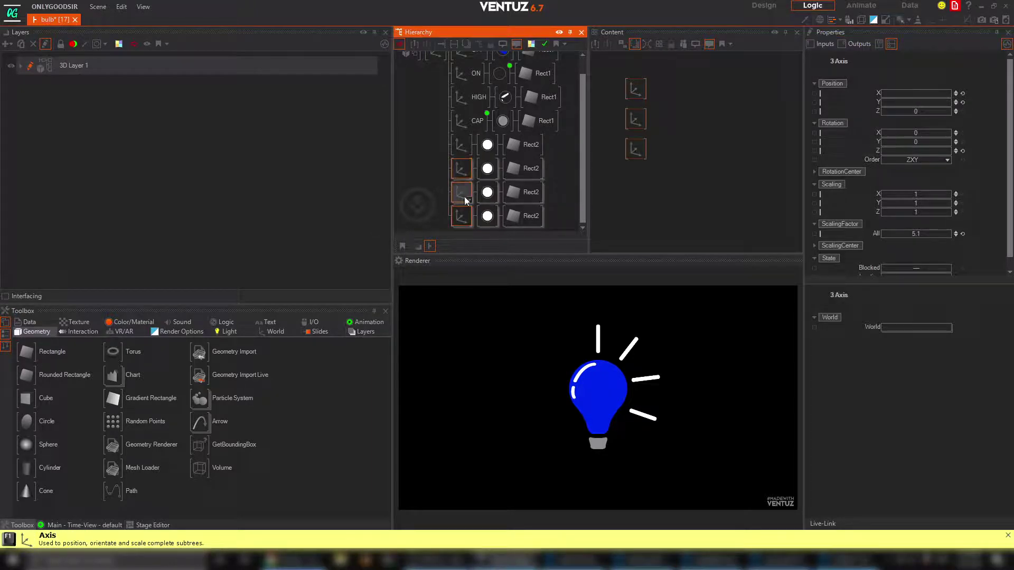
pyautogui.keyDown('ctrl'); pyautogui.click(460, 168); pyautogui.keyUp('ctrl')
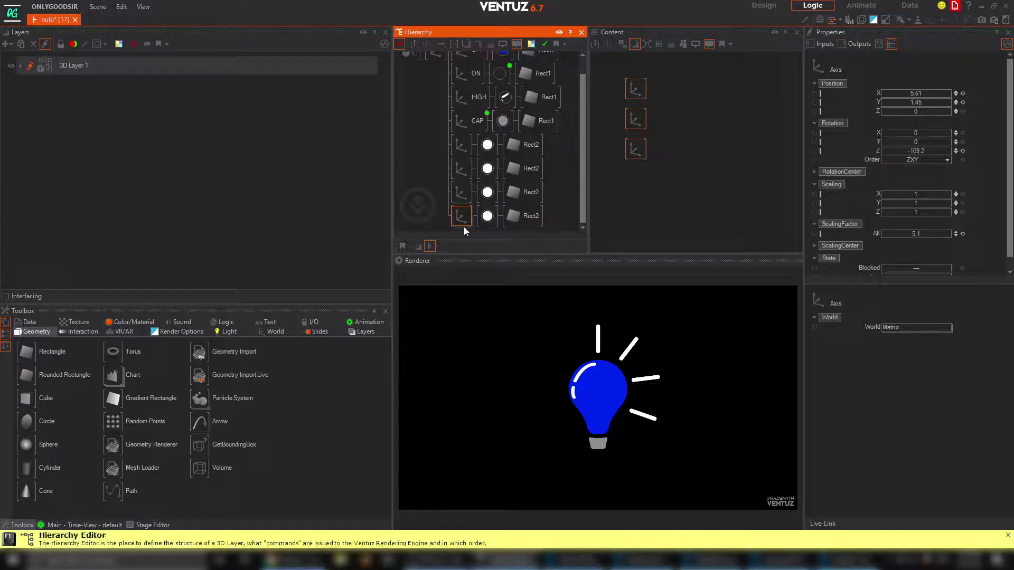
pyautogui.keyDown('ctrl'); pyautogui.click(460, 169); pyautogui.keyUp('ctrl')
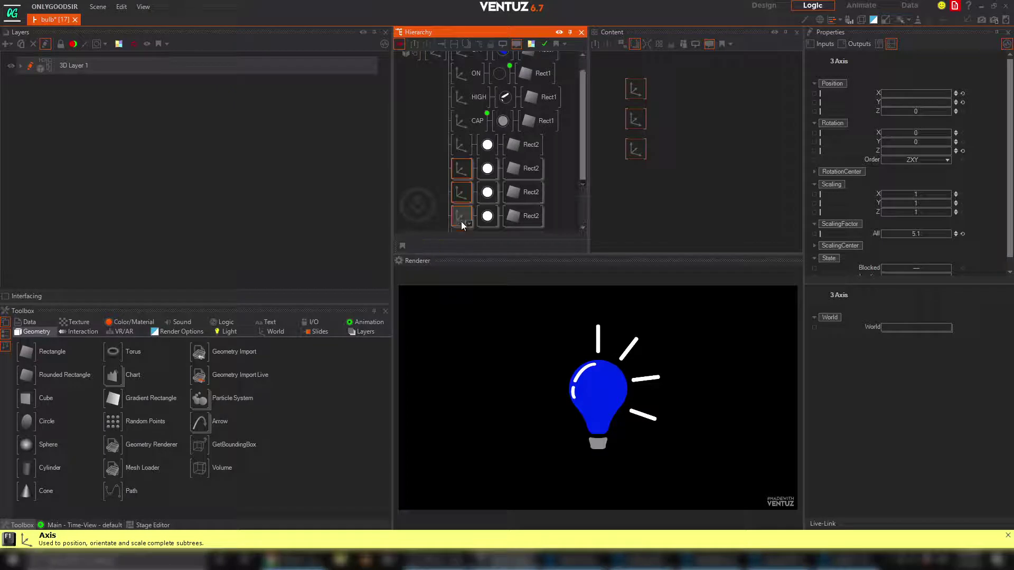
pyautogui.hotkey('ctrl', 'c')
pyautogui.hotkey('ctrl', 'v')
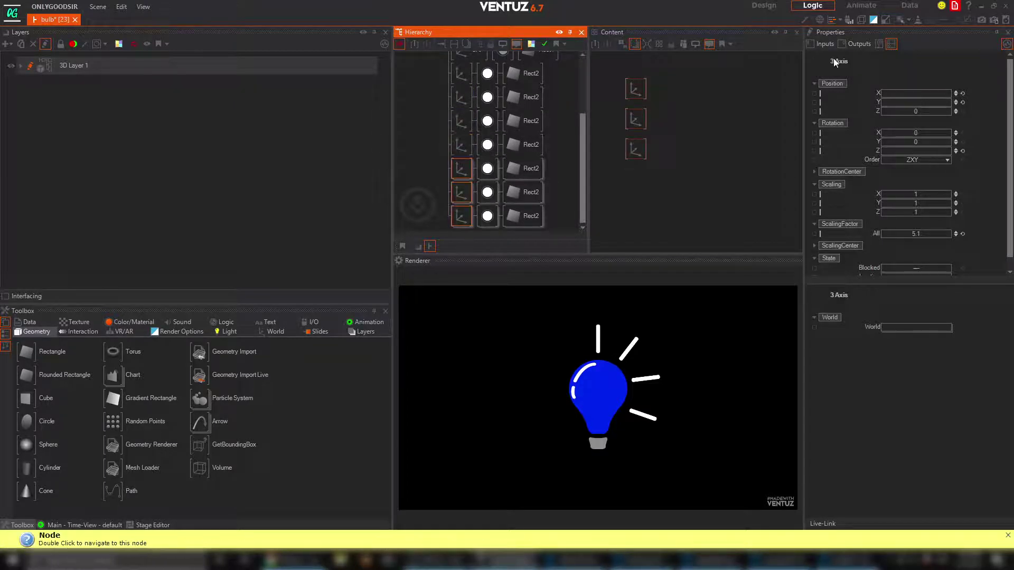
# Shift the three pasted rays together by about -11 in X to the bulb's left side and rotate them about Z
pyautogui.moveTo(905, 92); pyautogui.dragTo(918, 96)
pyautogui.moveTo(918, 150); pyautogui.dragTo(946, 148)
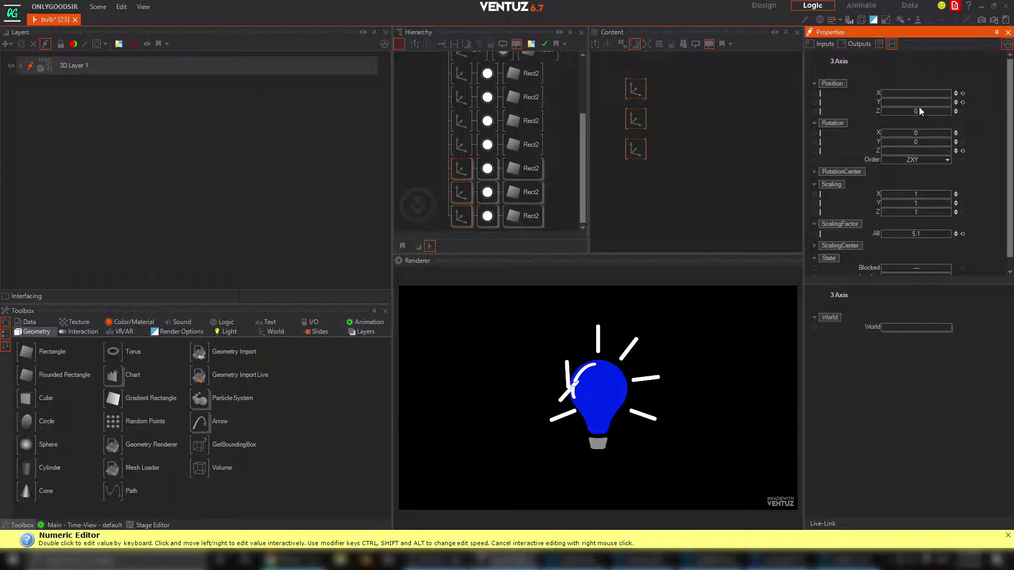
pyautogui.moveTo(918, 94); pyautogui.dragTo(913, 92)
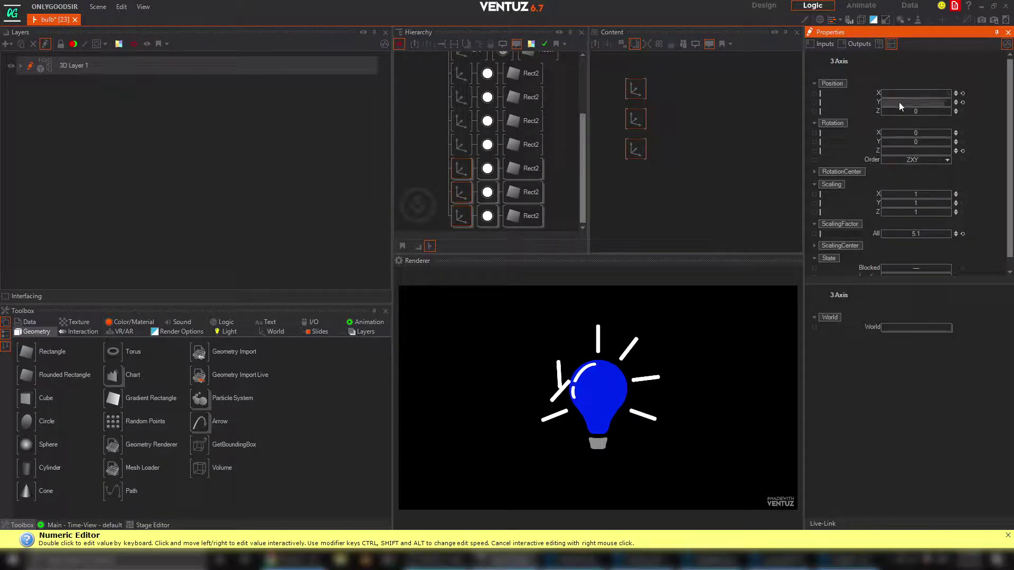
# Set the middle-left ray's Z rotation to 67 and try a different Z rotation on the lower-left ray
pyautogui.click(462, 191)
pyautogui.click(914, 151)
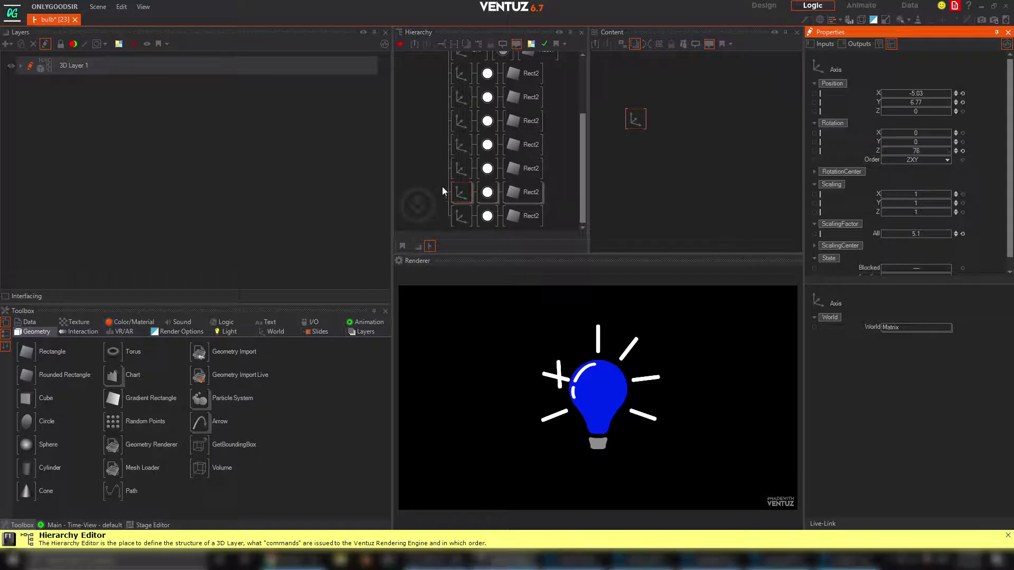
pyautogui.click(462, 168)
pyautogui.click(881, 150)
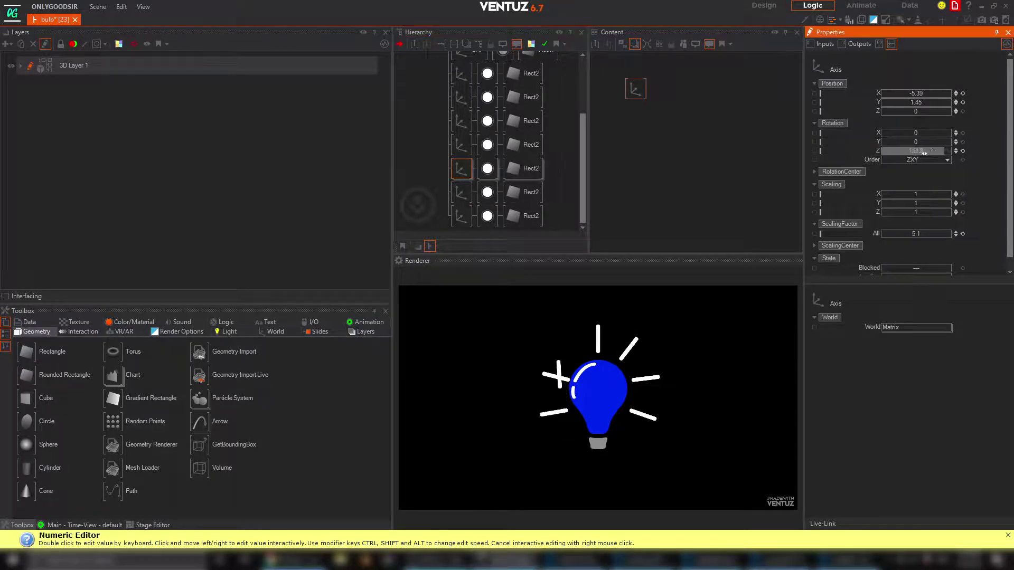
pyautogui.click(462, 192)
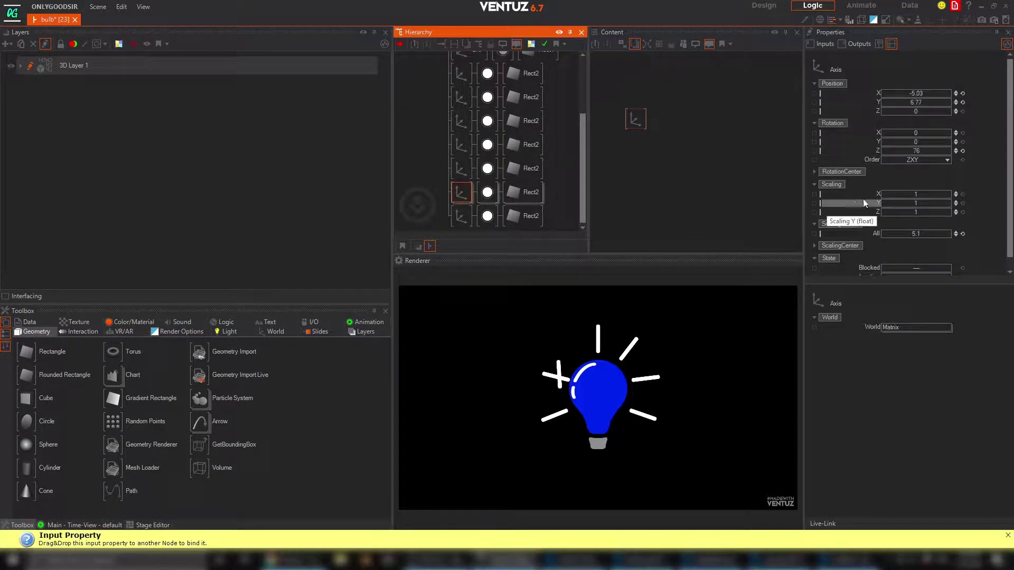
pyautogui.moveTo(916, 151); pyautogui.dragTo(915, 150)
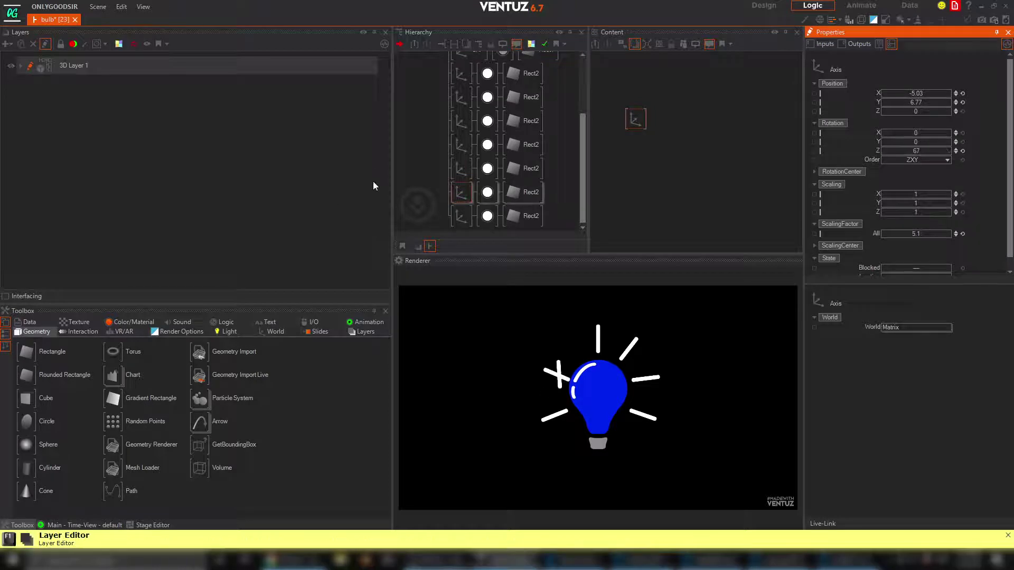
# Set the upper-left ray's Z rotation to 41.3 and its X position to -4.09
pyautogui.click(462, 215)
pyautogui.moveTo(919, 153); pyautogui.dragTo(898, 154)
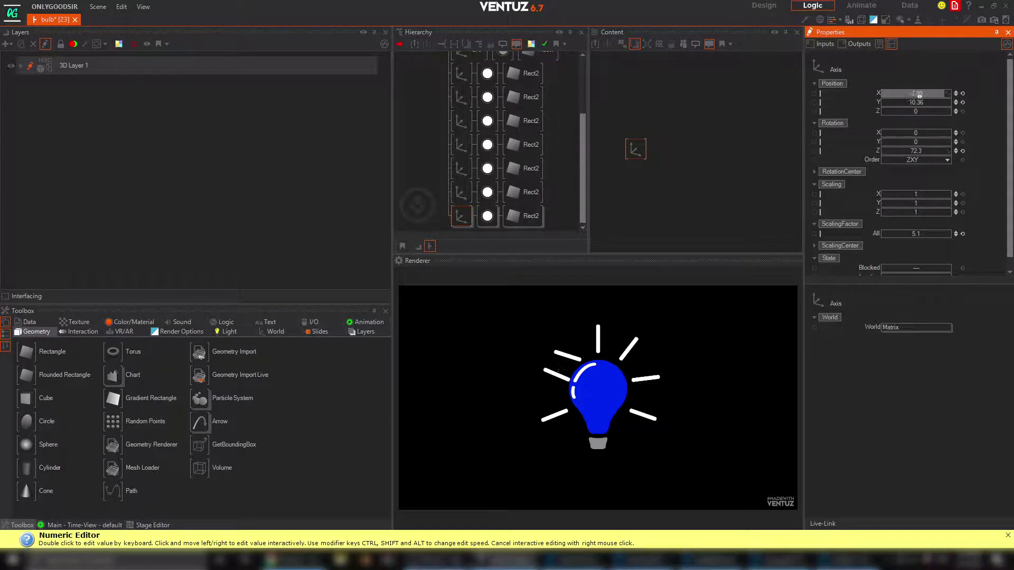
pyautogui.moveTo(917, 150); pyautogui.dragTo(904, 148)
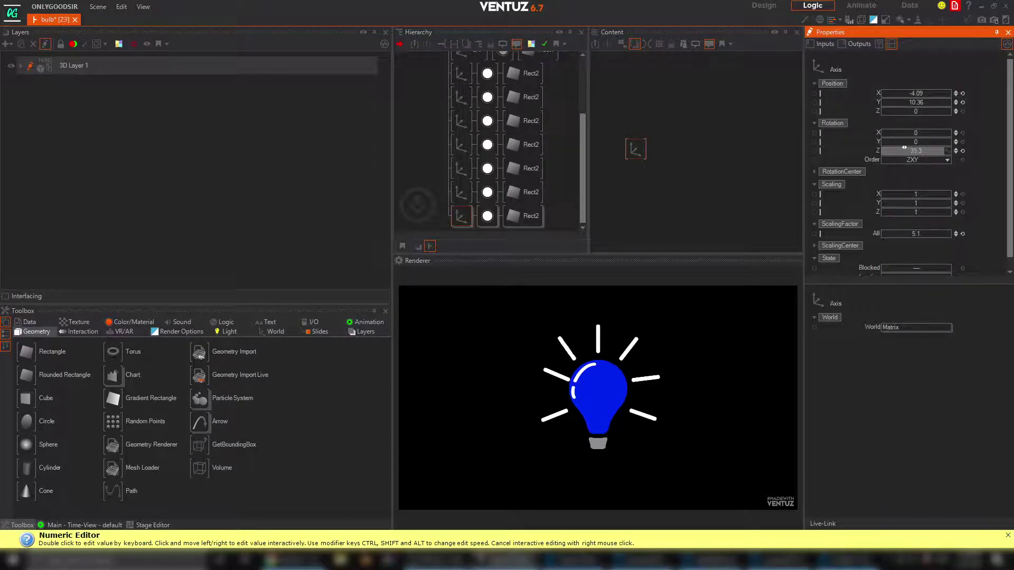
# Fine-tune the left rays: rotate the middle one to Z 73 and move it outward, set the upper one's Y to 10.52 and the lower one's to 1.53
pyautogui.click(462, 192)
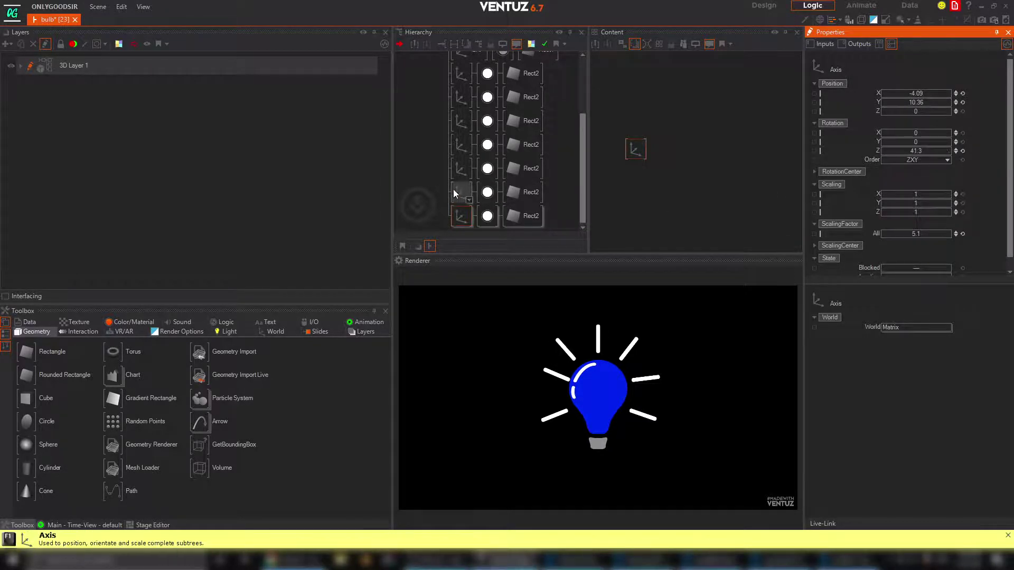
pyautogui.moveTo(927, 152); pyautogui.dragTo(922, 151)
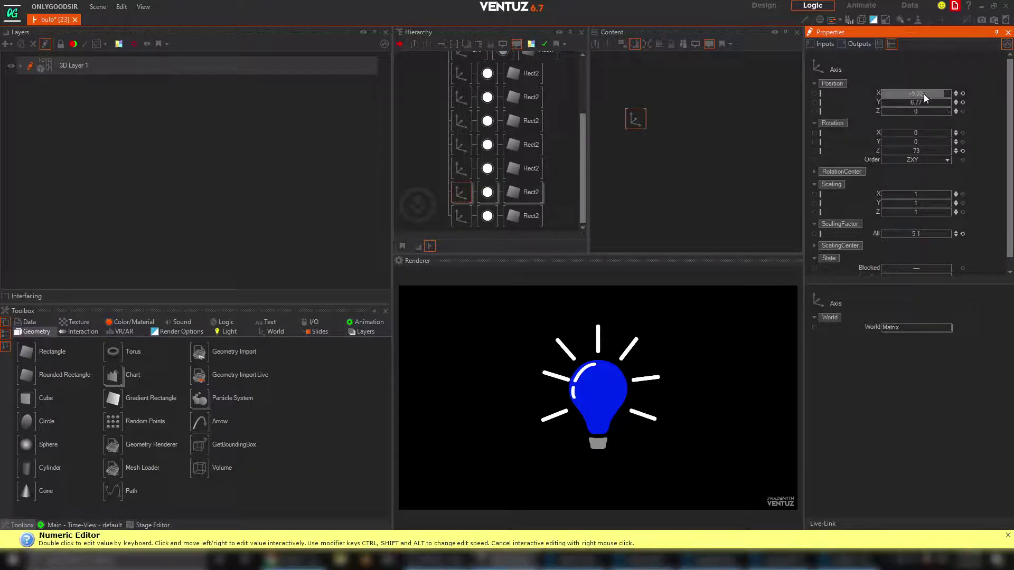
pyautogui.click(461, 215)
pyautogui.moveTo(928, 102); pyautogui.dragTo(932, 104)
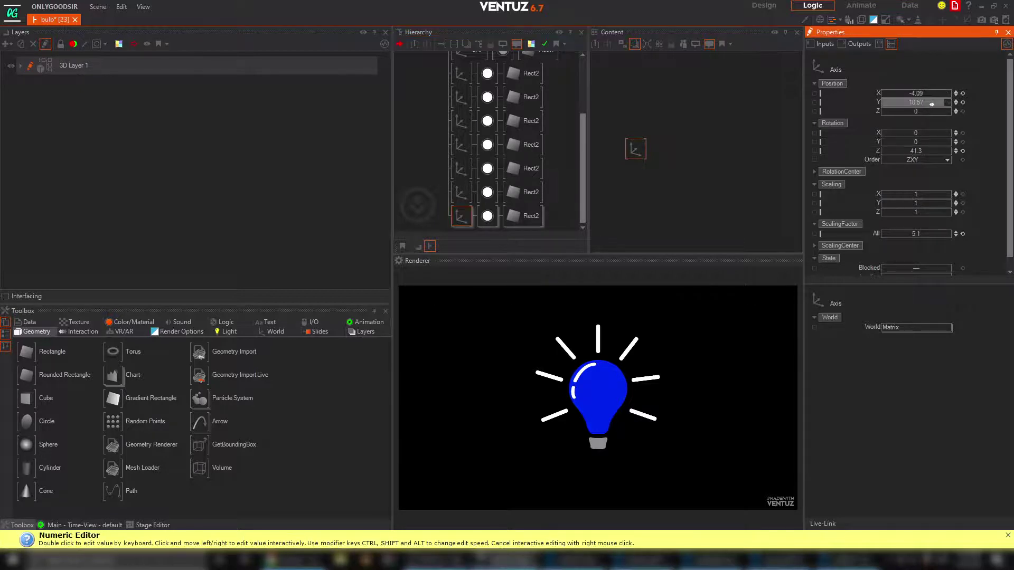
pyautogui.click(462, 216)
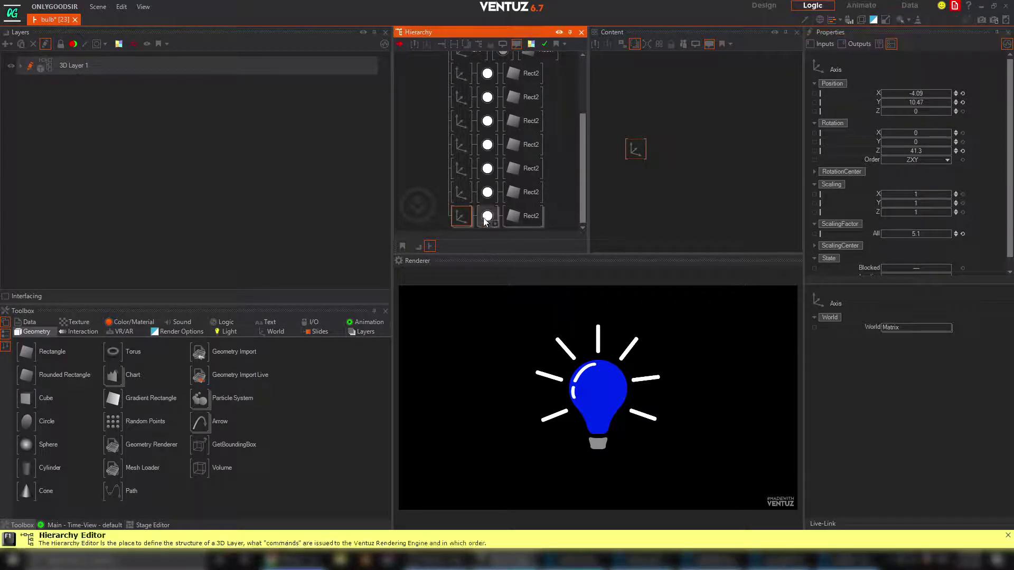
pyautogui.moveTo(927, 102); pyautogui.dragTo(913, 102)
pyautogui.click(460, 168)
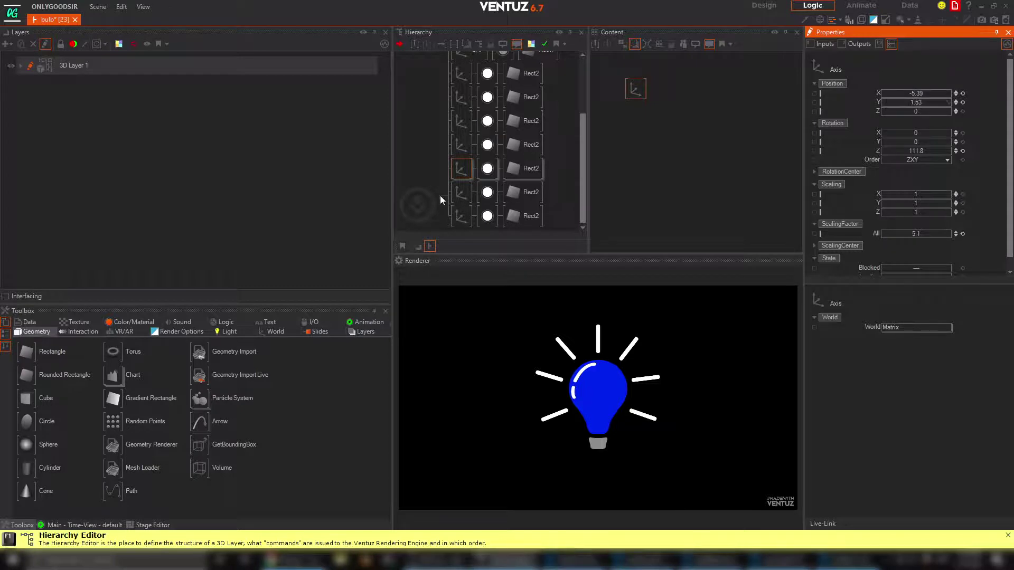
# Move the lower-left ray's axis to the end of the hierarchy and name it 1
pyautogui.click(461, 168)
pyautogui.click(461, 222)
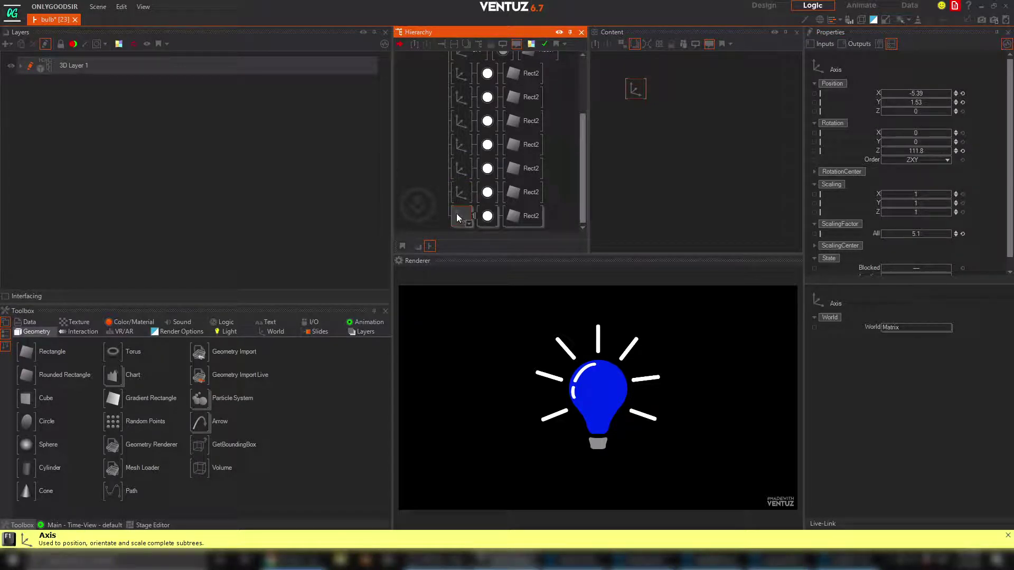
pyautogui.click(458, 190)
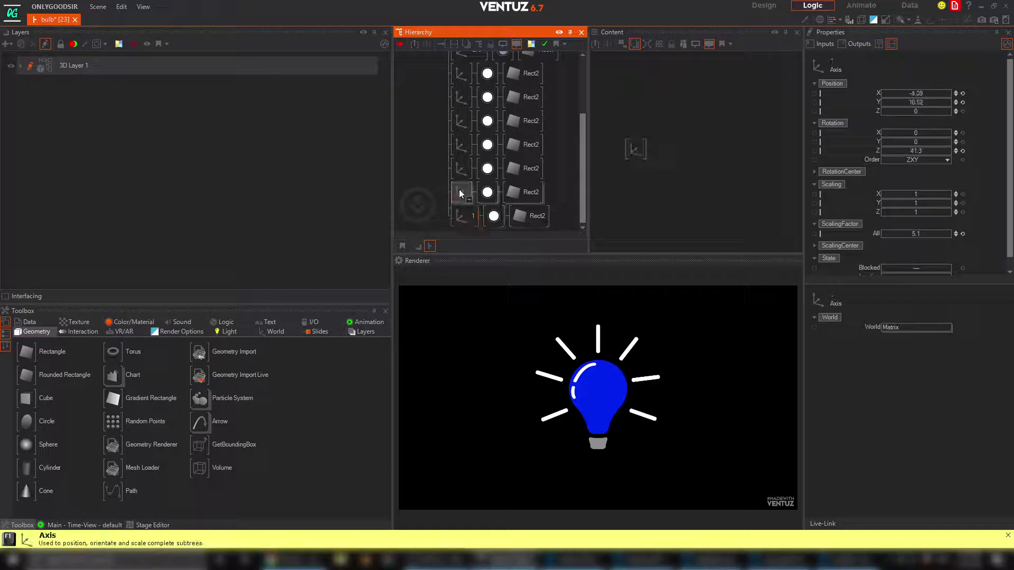
# Name the upper-left ray's axis 3 and the middle-left ray's axis 2
pyautogui.middleClick(459, 189)
pyautogui.middleClick(459, 189)
pyautogui.write('2')
pyautogui.press('Return')
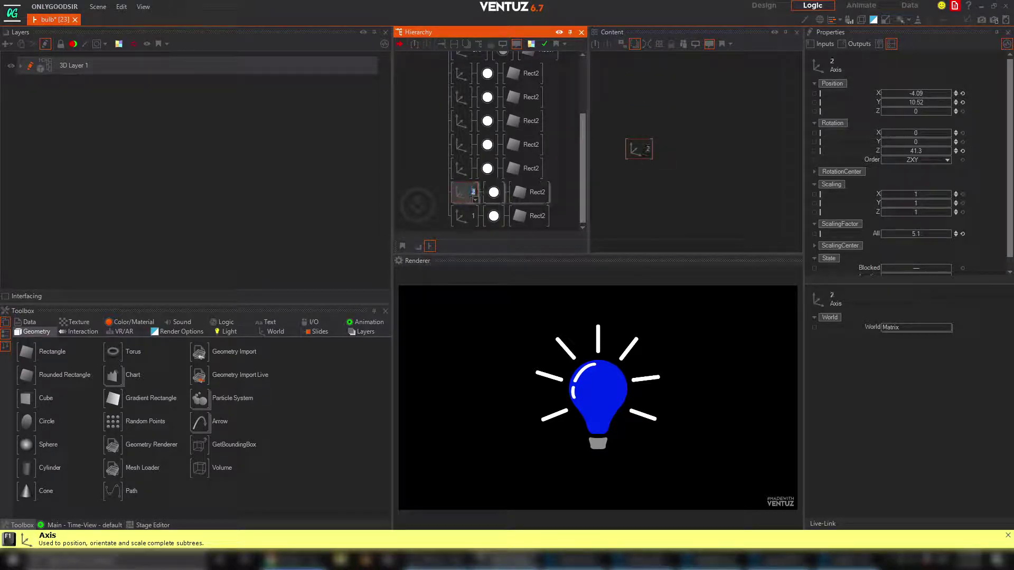
pyautogui.write('3')
pyautogui.click(463, 166)
pyautogui.press('F2')
pyautogui.write('2')
# Move axis 3 above axis 2 in the hierarchy
pyautogui.click(432, 186)
pyautogui.click(459, 192)
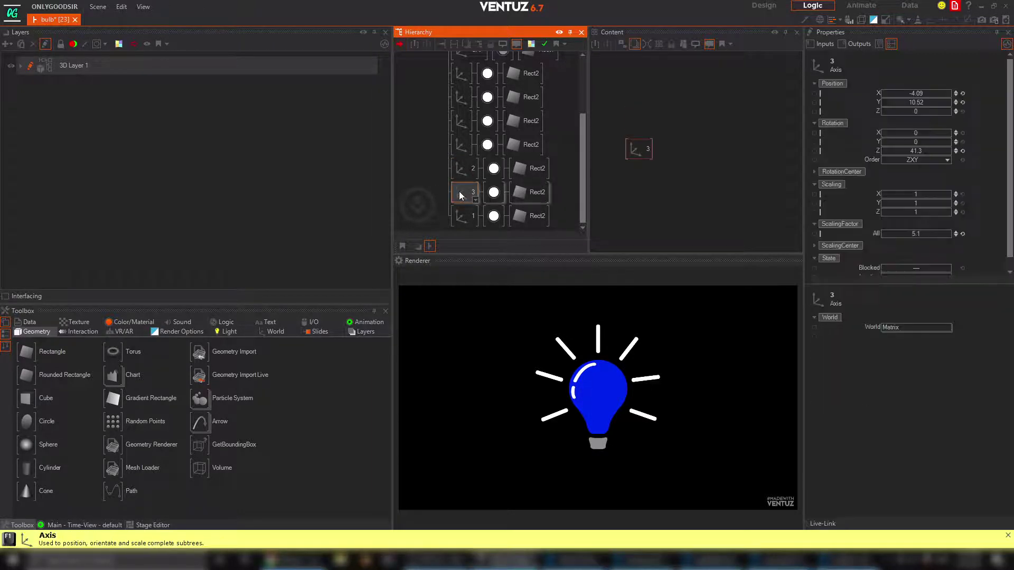
pyautogui.moveTo(459, 195); pyautogui.dragTo(461, 160)
# Name the lower-right ray's axis 7 and move it directly below CAP in the hierarchy
pyautogui.click(457, 145)
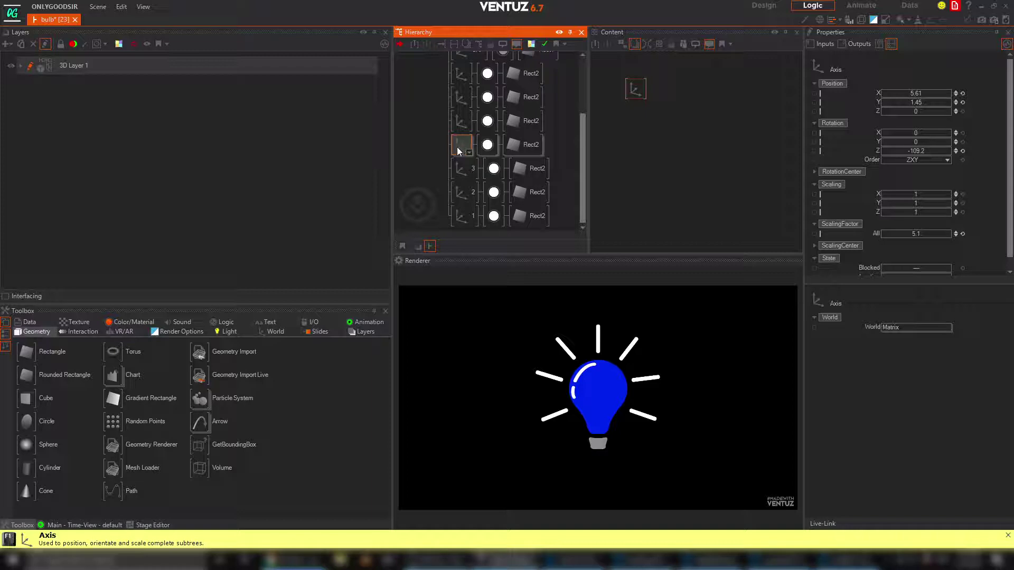
pyautogui.scroll(1, 455, 153)
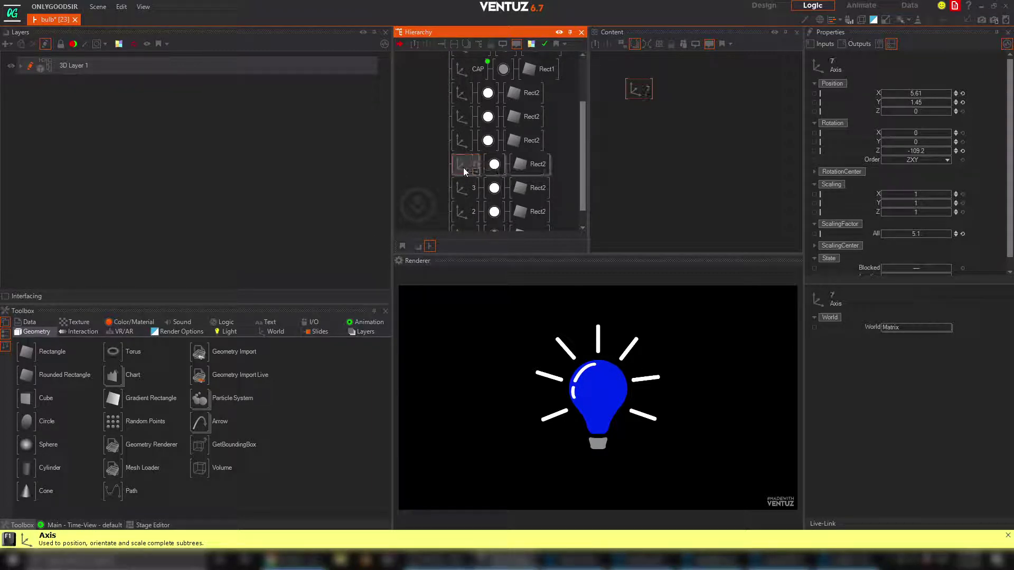
pyautogui.moveTo(463, 167); pyautogui.dragTo(462, 90)
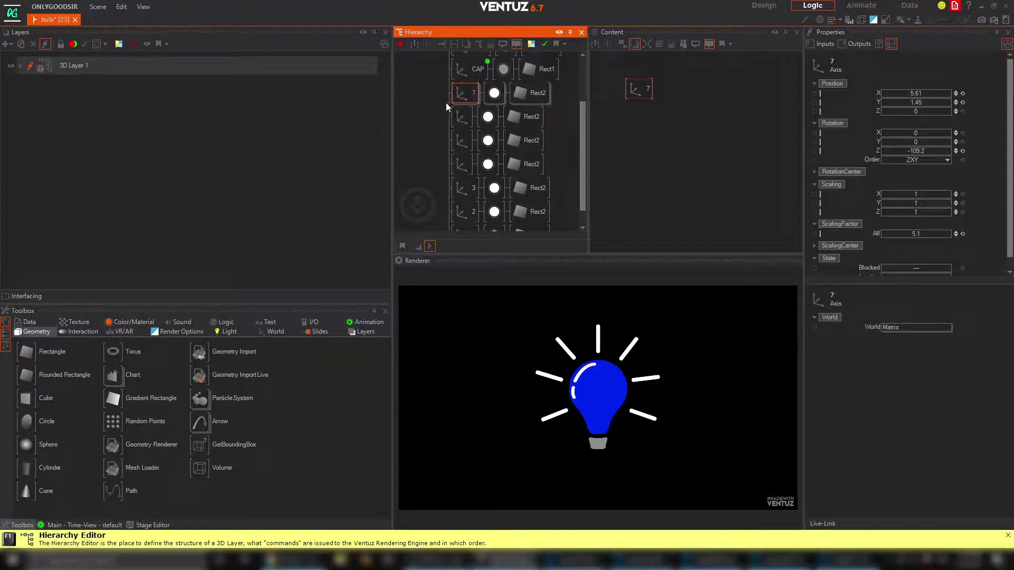
# Name the top ray's axis 4 and move it directly above axis 3 in the hierarchy
pyautogui.click(460, 117)
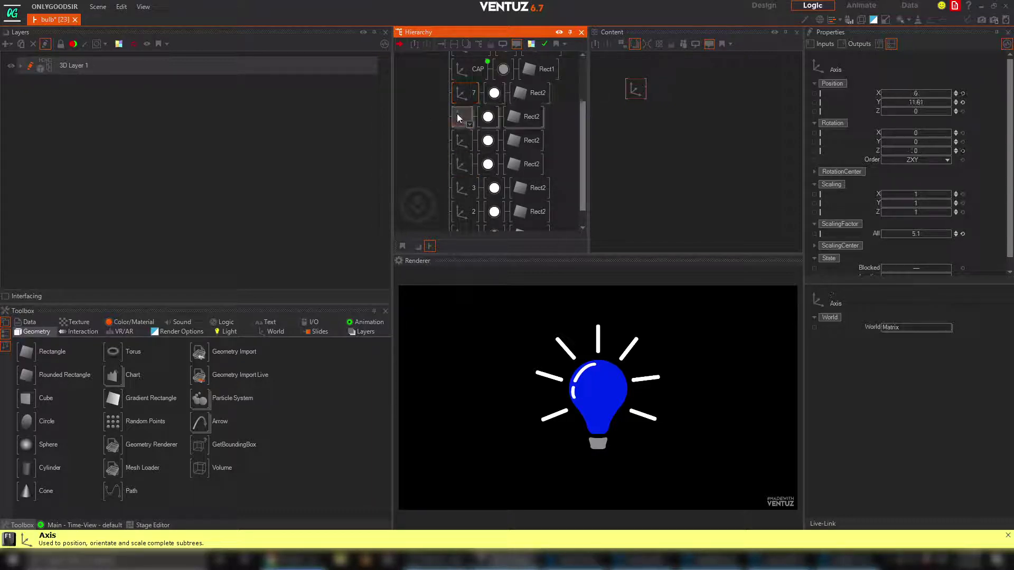
pyautogui.middleClick(458, 114)
pyautogui.middleClick(458, 114)
pyautogui.write('4')
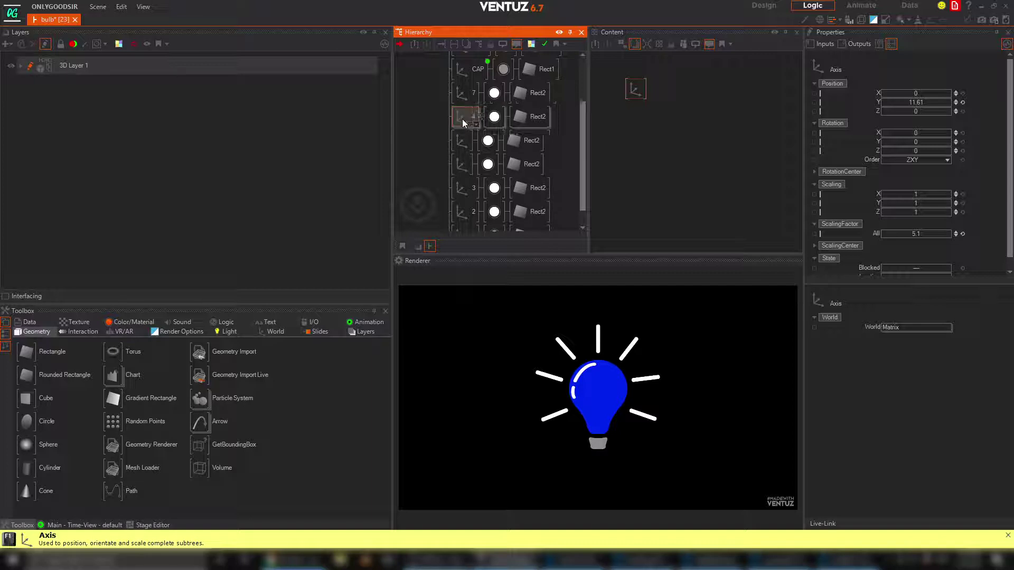
pyautogui.moveTo(462, 122); pyautogui.dragTo(460, 179)
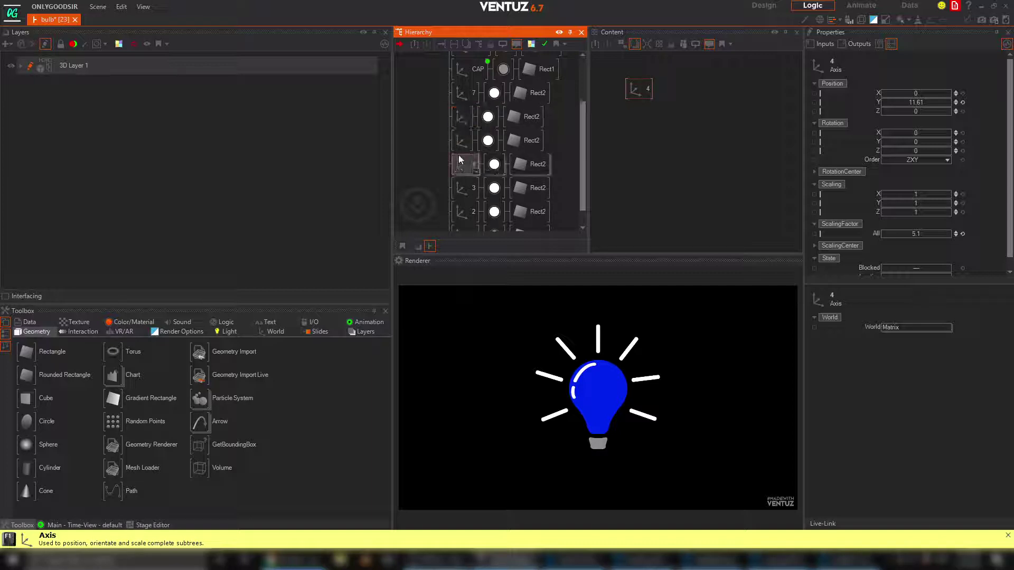
# Name the middle-right ray's axis 6
pyautogui.click(460, 142)
pyautogui.middleClick(458, 135)
pyautogui.middleClick(458, 136)
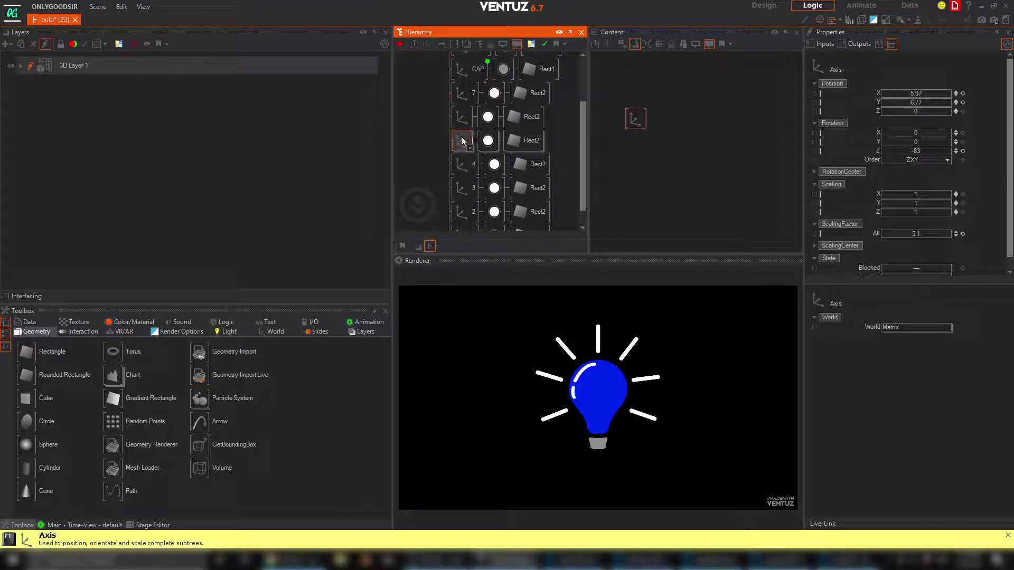
# Name the upper-right ray's axis 5 and move it directly below axis 6 in the hierarchy
pyautogui.click(460, 116)
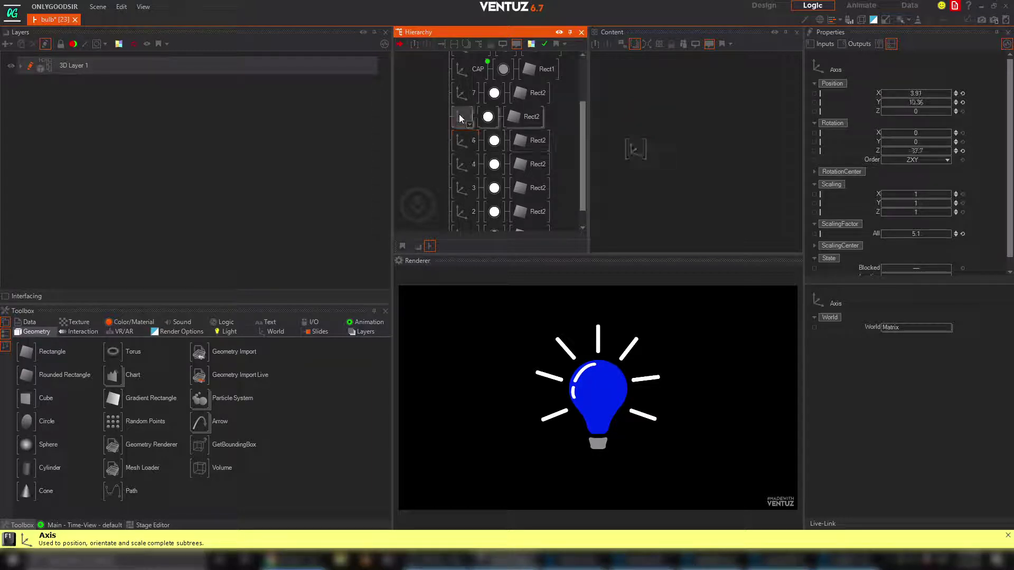
pyautogui.press('F2')
pyautogui.write('5')
pyautogui.press('Return')
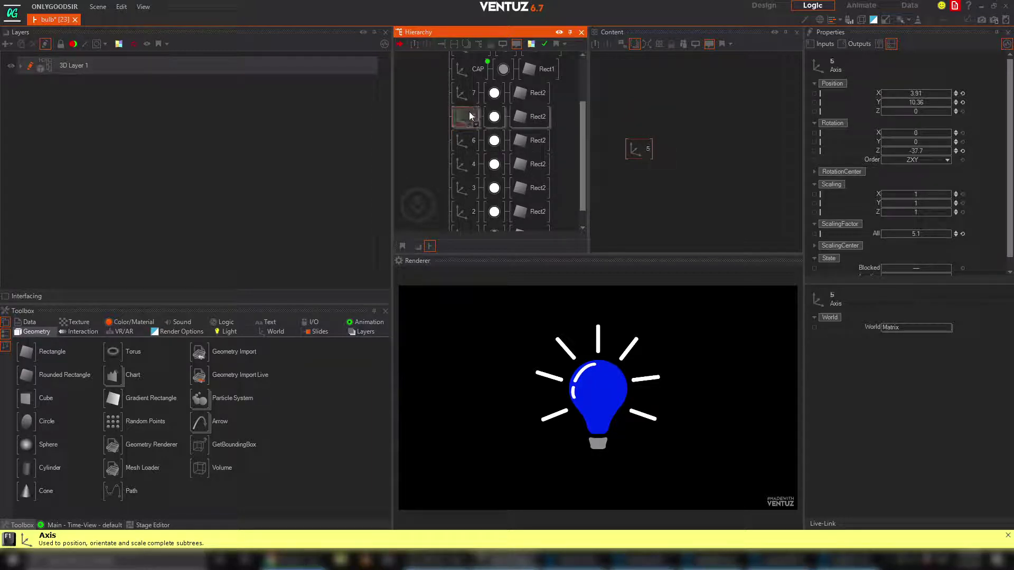
pyautogui.moveTo(467, 120); pyautogui.dragTo(467, 147)
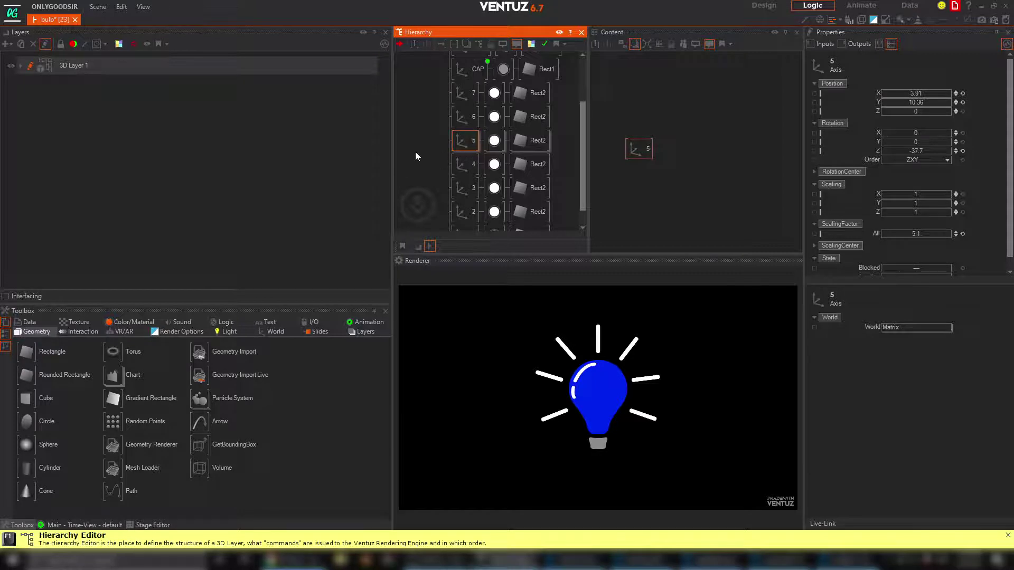
# Check the ray order by going through axes 2, 3 and 4 and briefly blocking axis 4
pyautogui.scroll(-1, 442, 161)
pyautogui.click(464, 214)
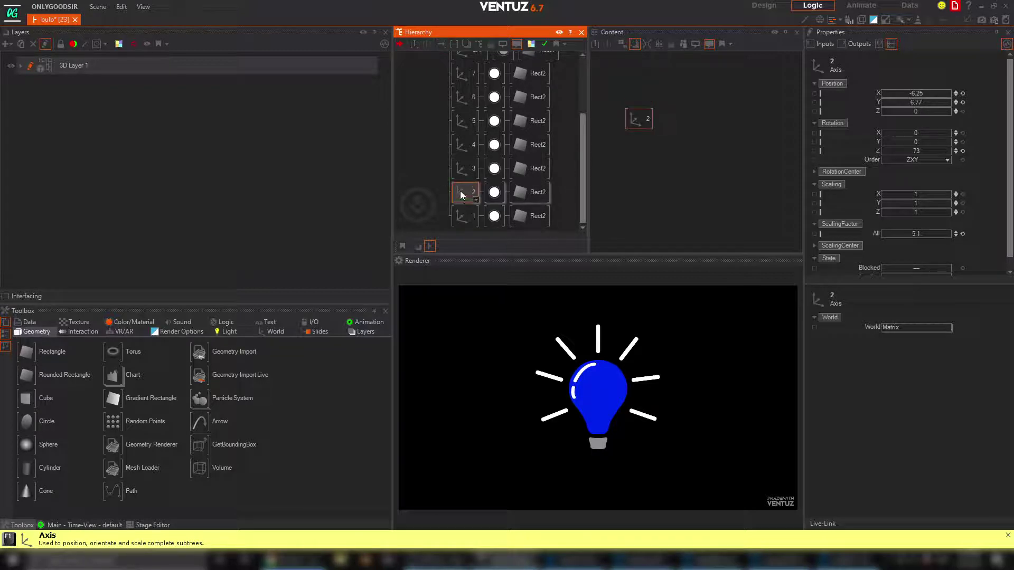
pyautogui.click(460, 169)
pyautogui.click(464, 140)
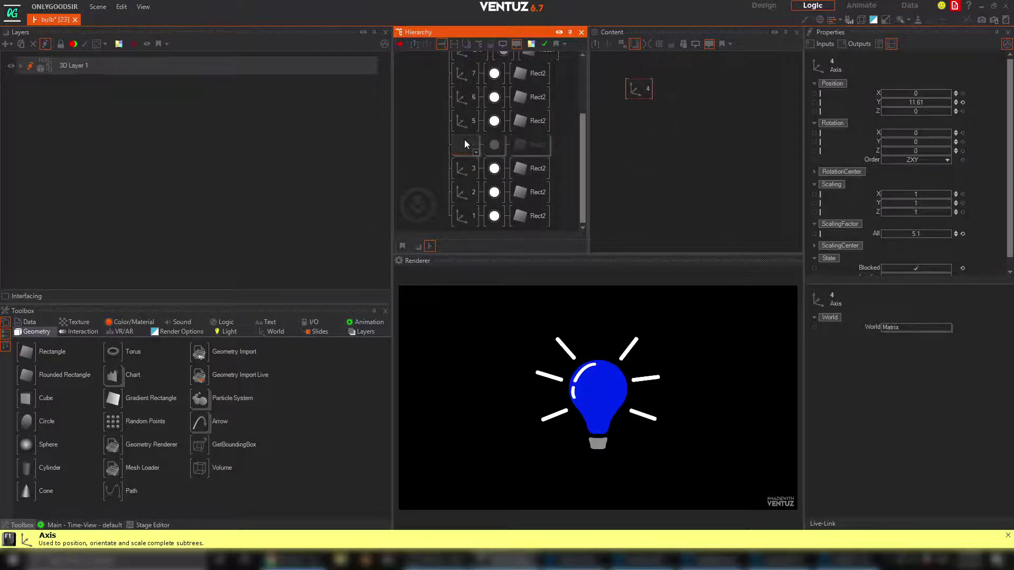
pyautogui.scroll(1, 459, 140)
pyautogui.scroll(-1, 457, 148)
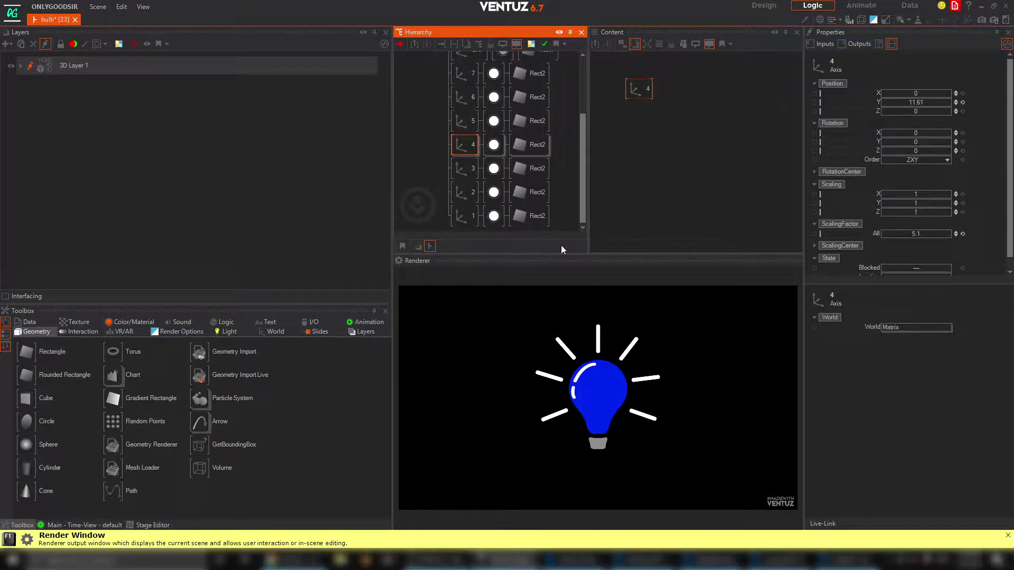
# Select the materials of all seven ray axes together so they are listed in the content editor
pyautogui.click(457, 216)
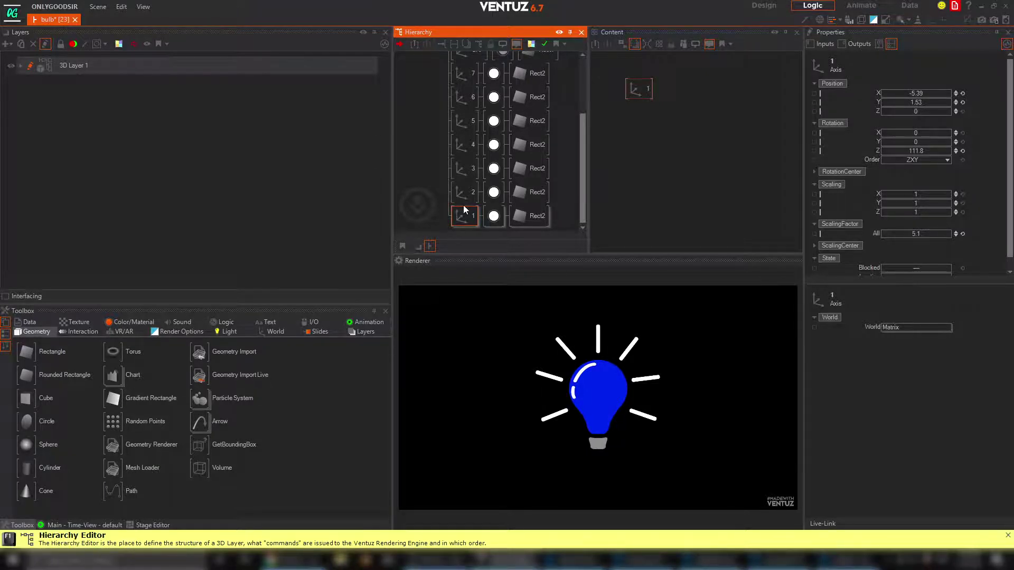
pyautogui.keyDown('ctrl'); pyautogui.click(458, 192); pyautogui.keyUp('ctrl')
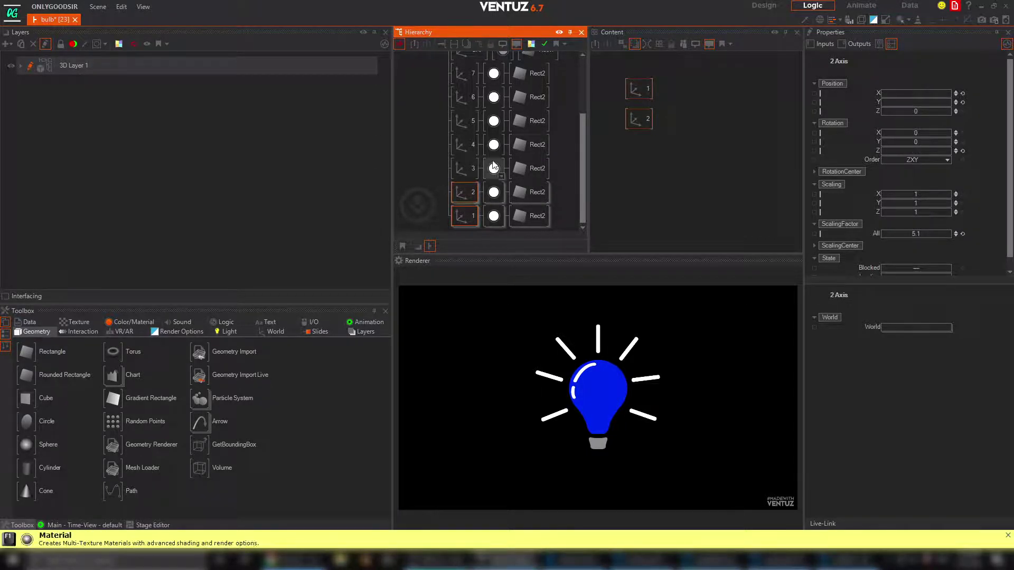
pyautogui.click(494, 214)
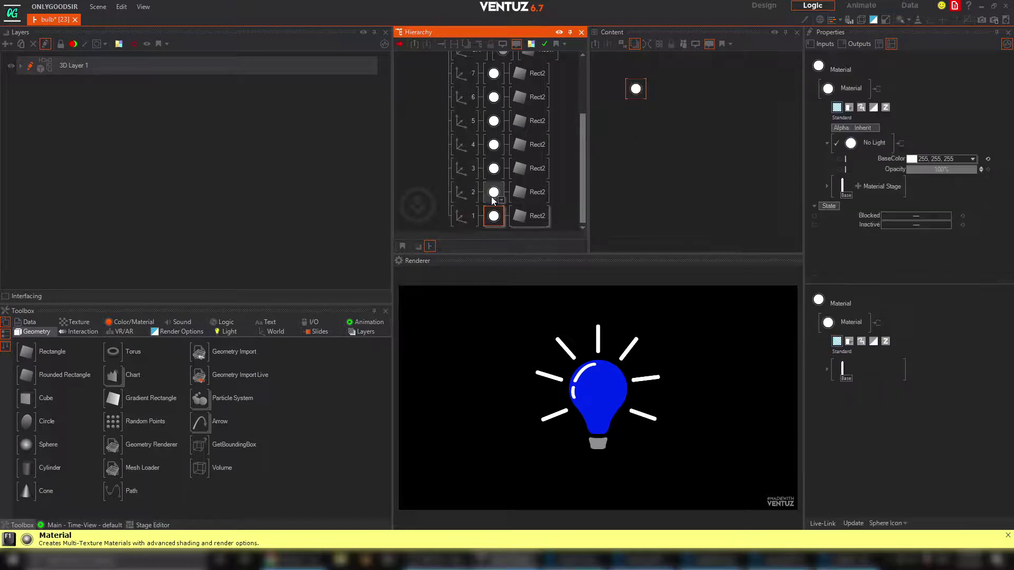
pyautogui.keyDown('ctrl'); pyautogui.click(494, 193); pyautogui.keyUp('ctrl')
pyautogui.keyDown('ctrl'); pyautogui.click(494, 169); pyautogui.keyUp('ctrl')
pyautogui.keyDown('ctrl'); pyautogui.click(494, 145); pyautogui.keyUp('ctrl')
pyautogui.keyDown('ctrl'); pyautogui.click(494, 122); pyautogui.keyUp('ctrl')
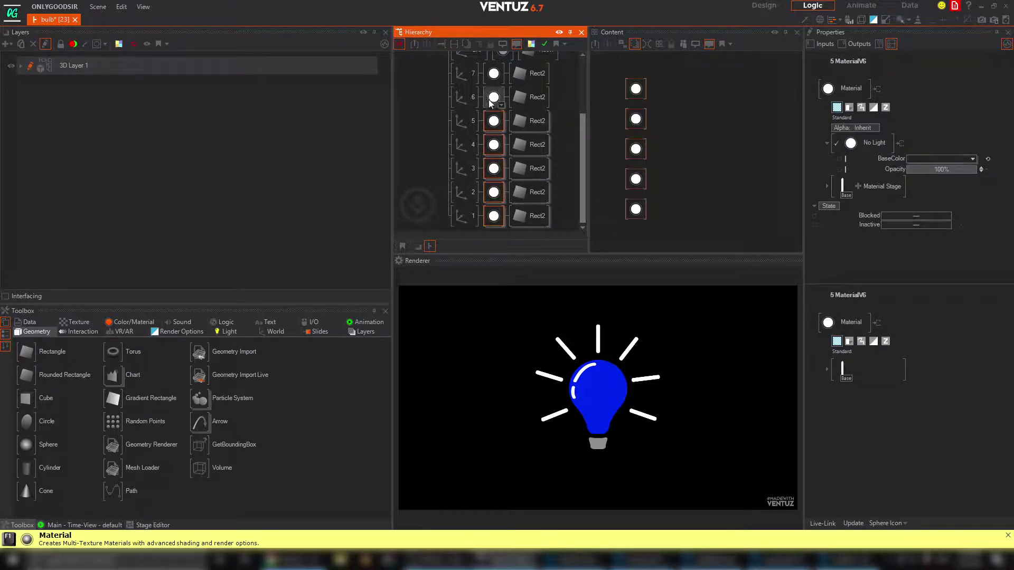
pyautogui.keyDown('ctrl'); pyautogui.click(494, 97); pyautogui.keyUp('ctrl')
pyautogui.keyDown('ctrl'); pyautogui.click(494, 74); pyautogui.keyUp('ctrl')
pyautogui.click(643, 144)
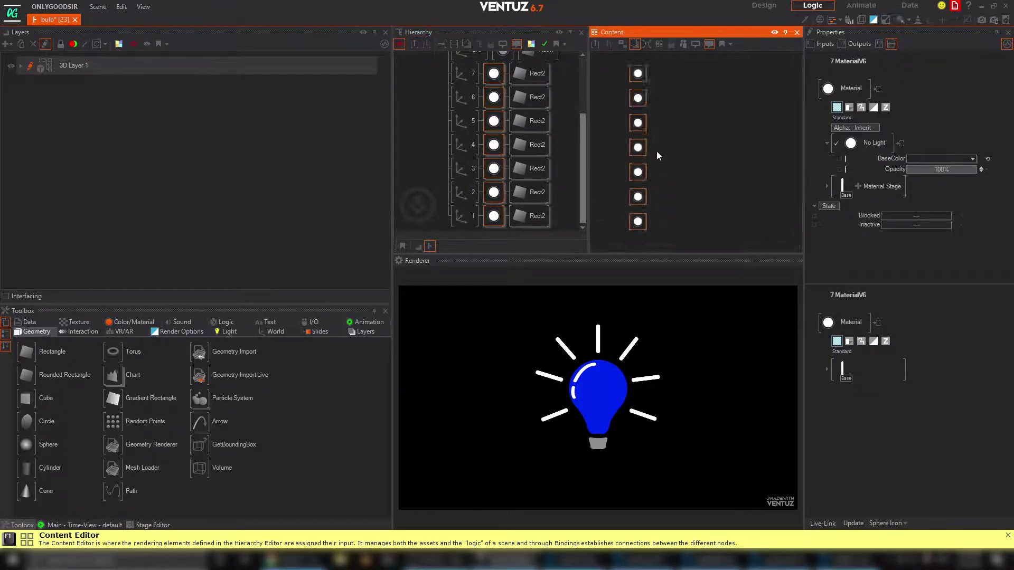
pyautogui.click(660, 156)
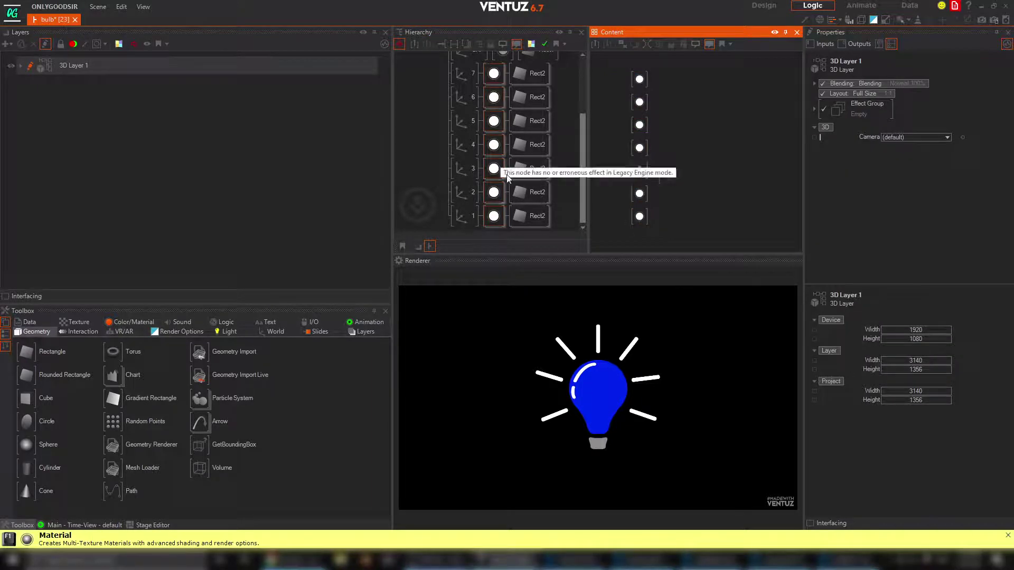
# Name the materials under ray axes 7, 6 and 5 with the matching numbers 7, 6 and 5
pyautogui.click(641, 214)
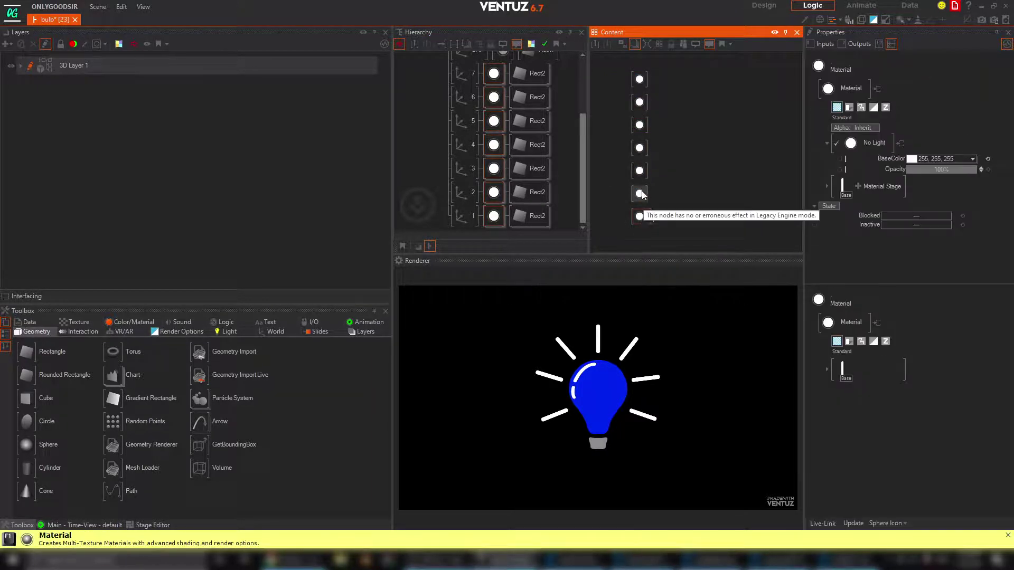
pyautogui.click(641, 194)
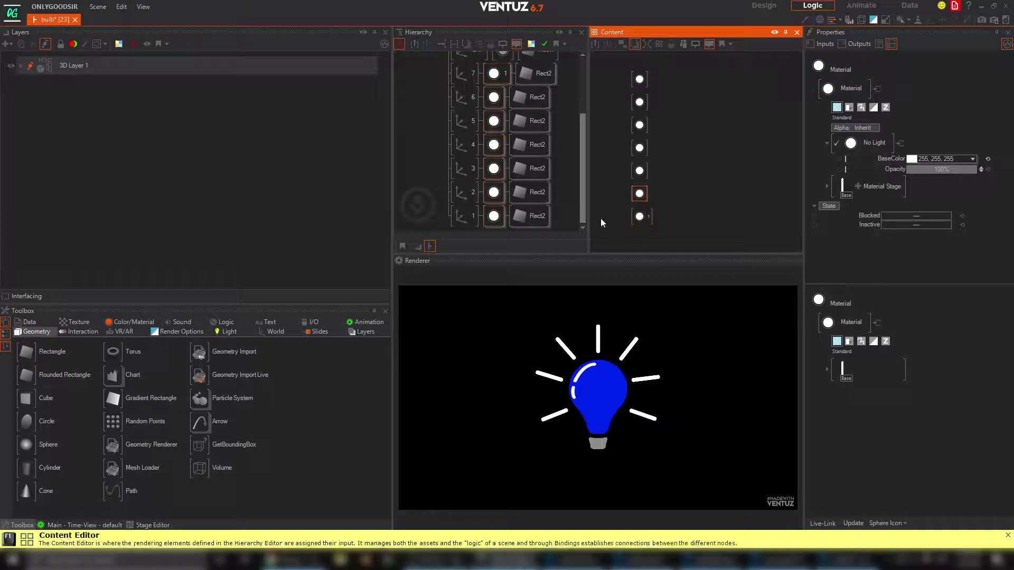
pyautogui.click(506, 74)
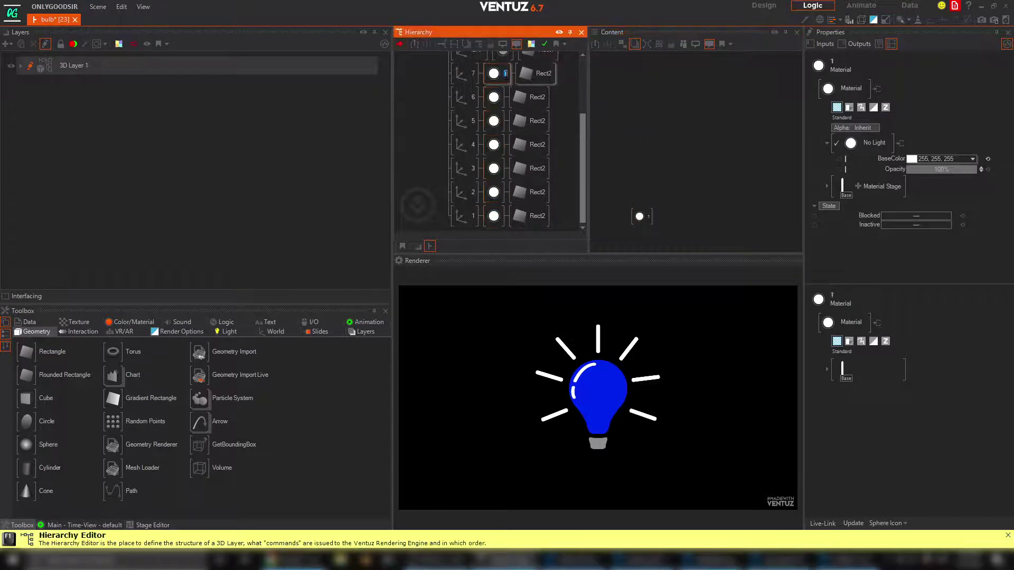
pyautogui.write('7')
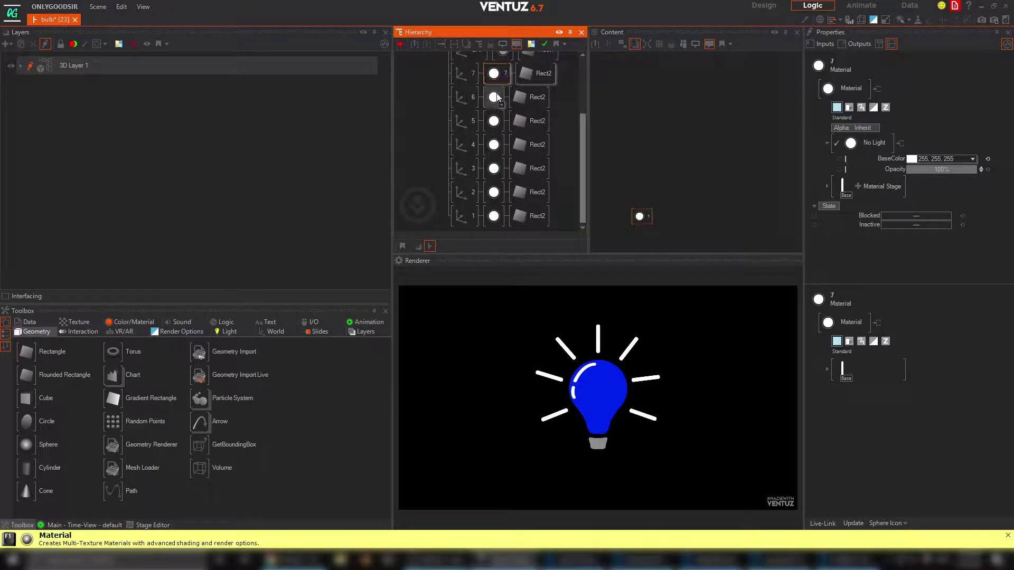
pyautogui.click(495, 97)
pyautogui.press('F2')
pyautogui.write('6')
pyautogui.click(496, 123)
pyautogui.press('F2')
pyautogui.write('5')
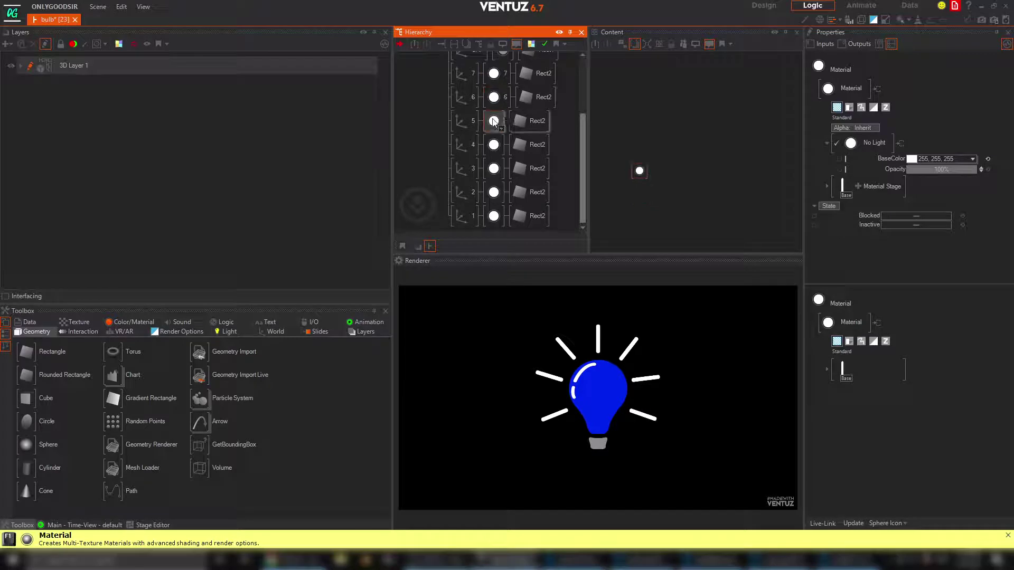
# Name the materials under ray axes 4, 3, 2 and 1 with the matching numbers 4, 3, 2 and 1
pyautogui.click(496, 146)
pyautogui.press('F2')
pyautogui.write('4')
pyautogui.click(494, 168)
pyautogui.press('F2')
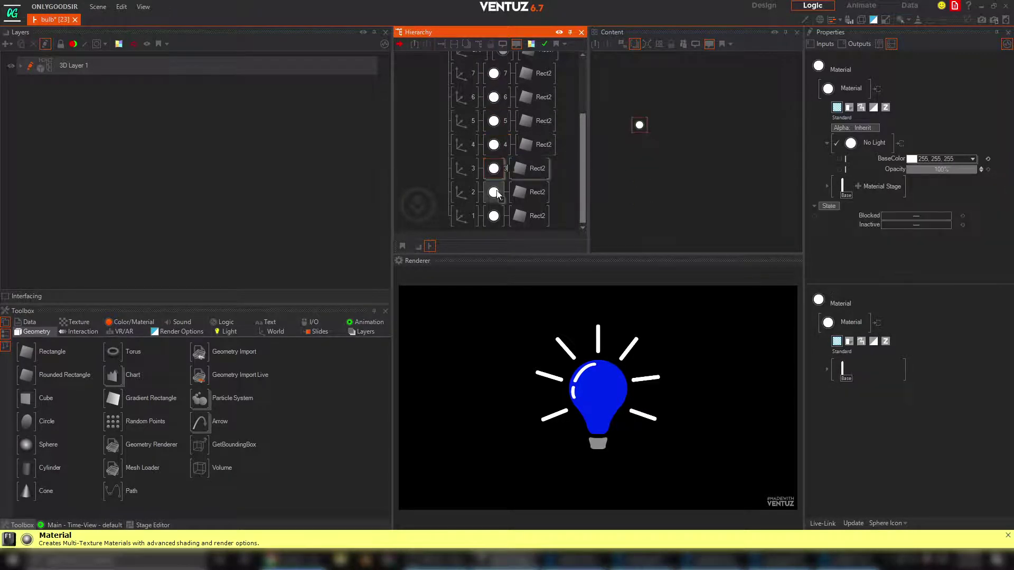
pyautogui.write('3')
pyautogui.click(493, 191)
pyautogui.press('F2')
pyautogui.write('2')
pyautogui.click(495, 215)
pyautogui.press('F2')
pyautogui.write('1')
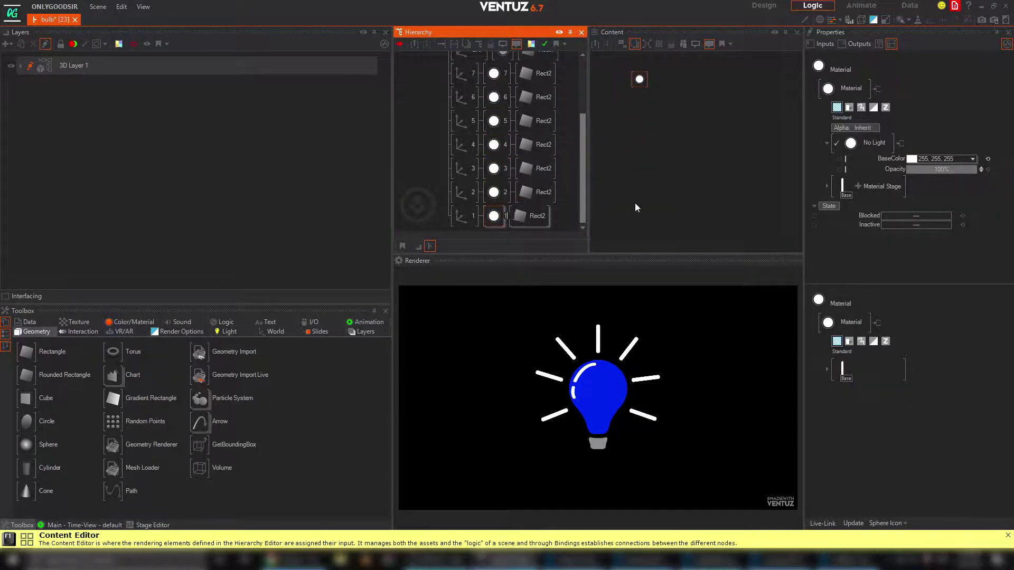
# Select all seven numbered ray materials in the hierarchy and in the content editor
pyautogui.keyDown('ctrl'); pyautogui.click(500, 192); pyautogui.keyUp('ctrl')
pyautogui.keyDown('ctrl'); pyautogui.click(495, 168); pyautogui.keyUp('ctrl')
pyautogui.keyDown('ctrl'); pyautogui.click(495, 144); pyautogui.keyUp('ctrl')
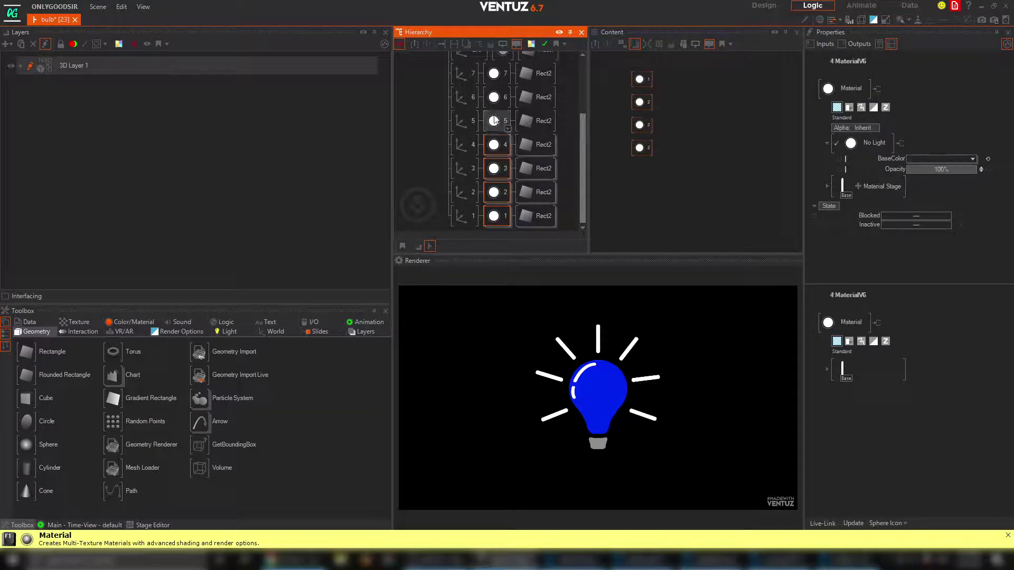
pyautogui.keyDown('ctrl'); pyautogui.click(495, 120); pyautogui.keyUp('ctrl')
pyautogui.keyDown('ctrl'); pyautogui.click(495, 97); pyautogui.keyUp('ctrl')
pyautogui.keyDown('ctrl'); pyautogui.click(494, 73); pyautogui.keyUp('ctrl')
pyautogui.click(686, 132)
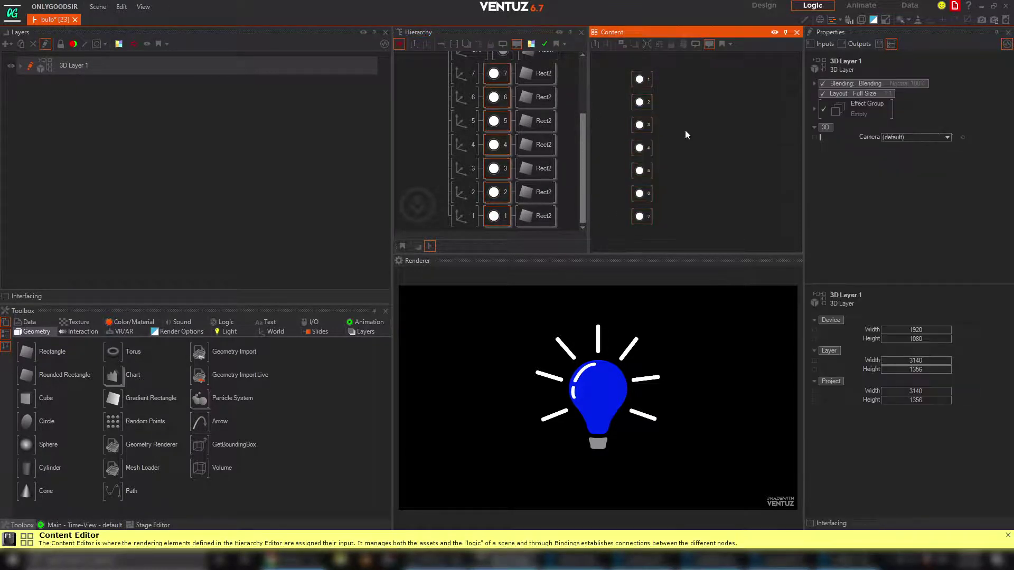
pyautogui.moveTo(678, 133); pyautogui.dragTo(626, 228)
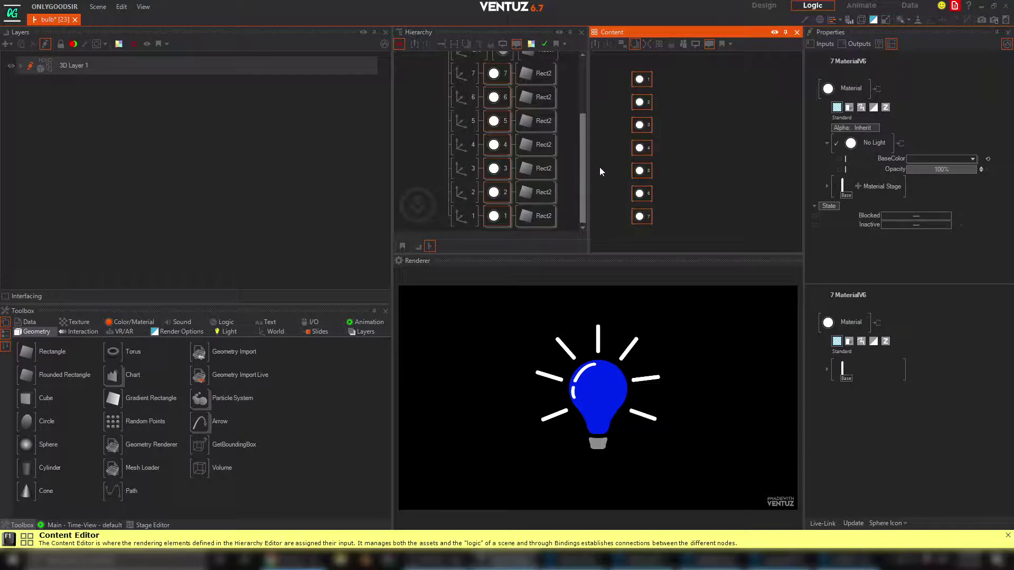
# Show the CAP axis with its Animation1 nodes in the content editor and place the seven ray materials in a column to their right
pyautogui.scroll(-2, 679, 182)
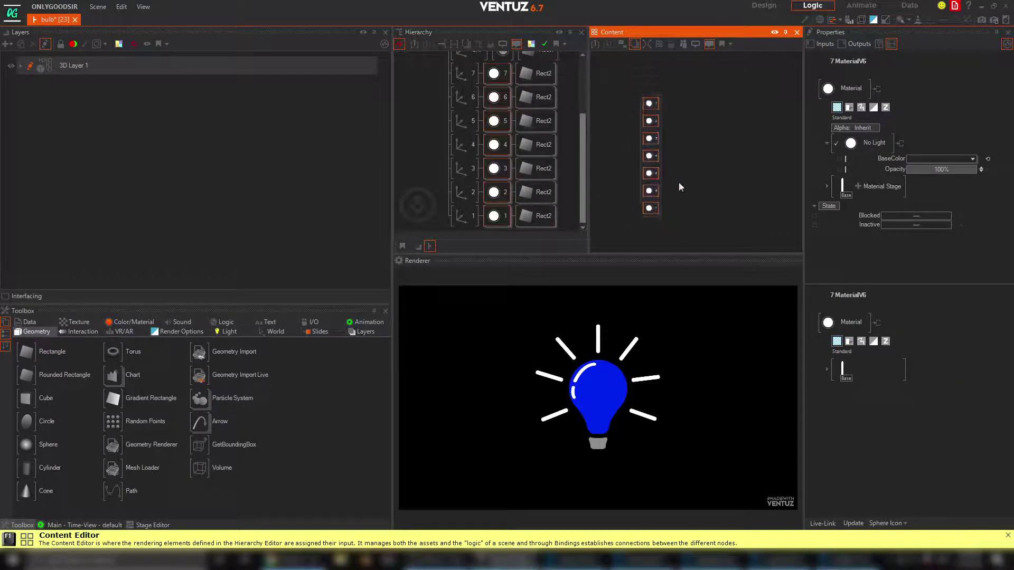
pyautogui.scroll(2, 461, 188)
pyautogui.scroll(2, 461, 193)
pyautogui.click(478, 139)
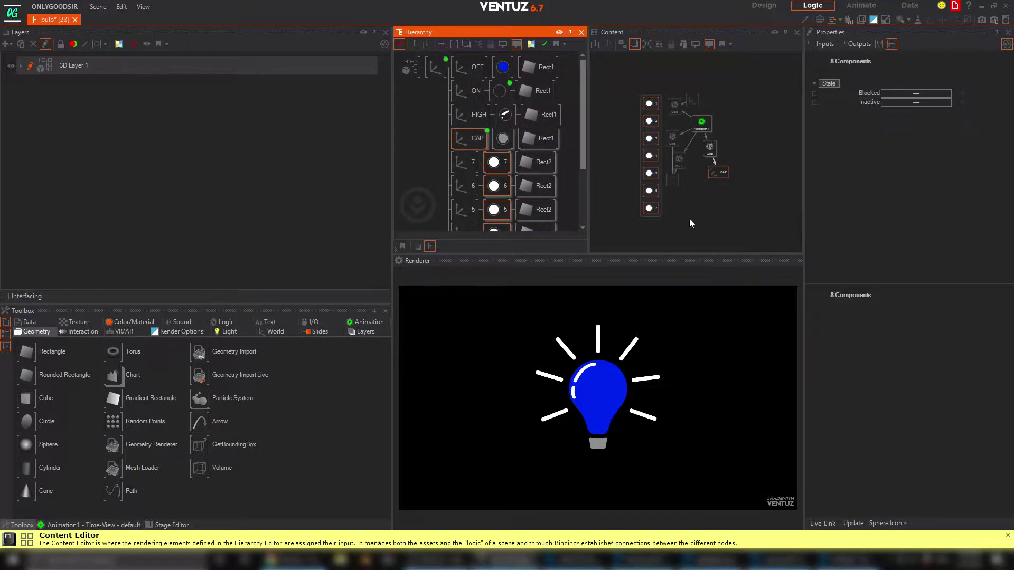
pyautogui.click(687, 218)
pyautogui.click(627, 98)
pyautogui.moveTo(654, 233); pyautogui.dragTo(794, 195)
pyautogui.moveTo(700, 203); pyautogui.dragTo(700, 214, button='middle')
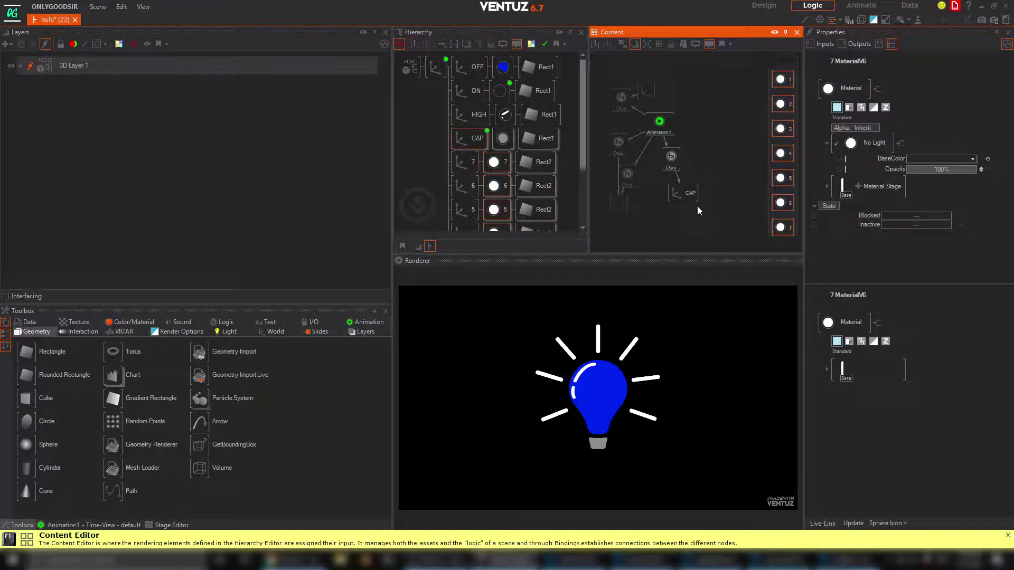
# Spread out the Animation1 content nodes, moving the liquid material and main axis beside their oscillators and CAP below its oscillator
pyautogui.moveTo(616, 204); pyautogui.dragTo(596, 170)
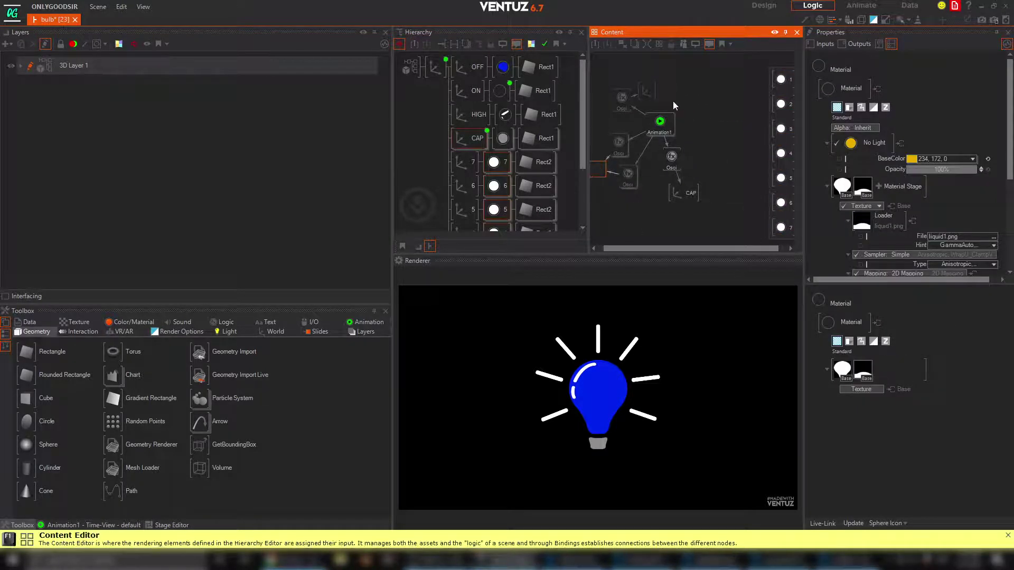
pyautogui.click(593, 101)
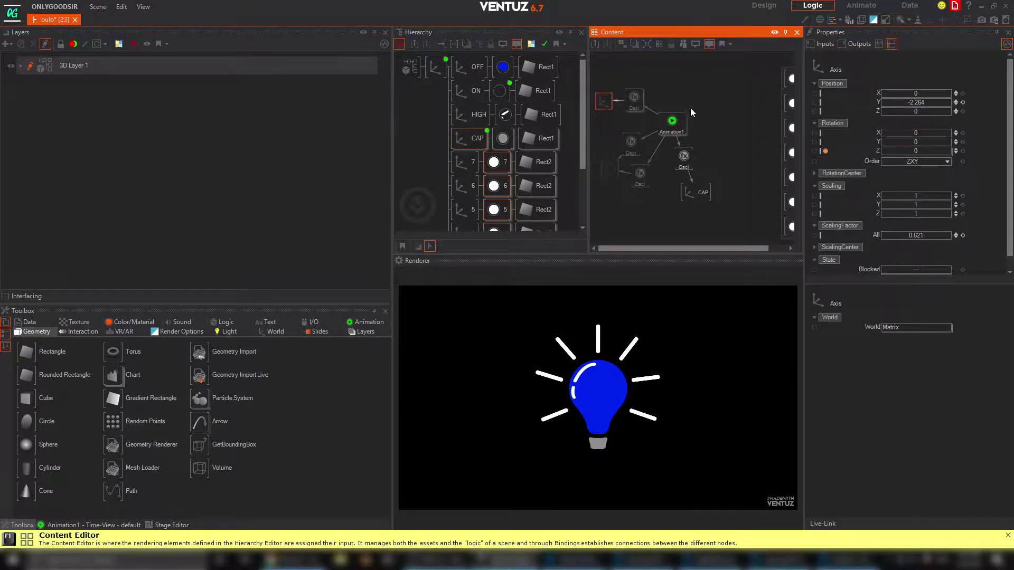
pyautogui.scroll(-2, 671, 119)
pyautogui.moveTo(666, 117); pyautogui.dragTo(703, 114)
pyautogui.moveTo(680, 149); pyautogui.dragTo(703, 196)
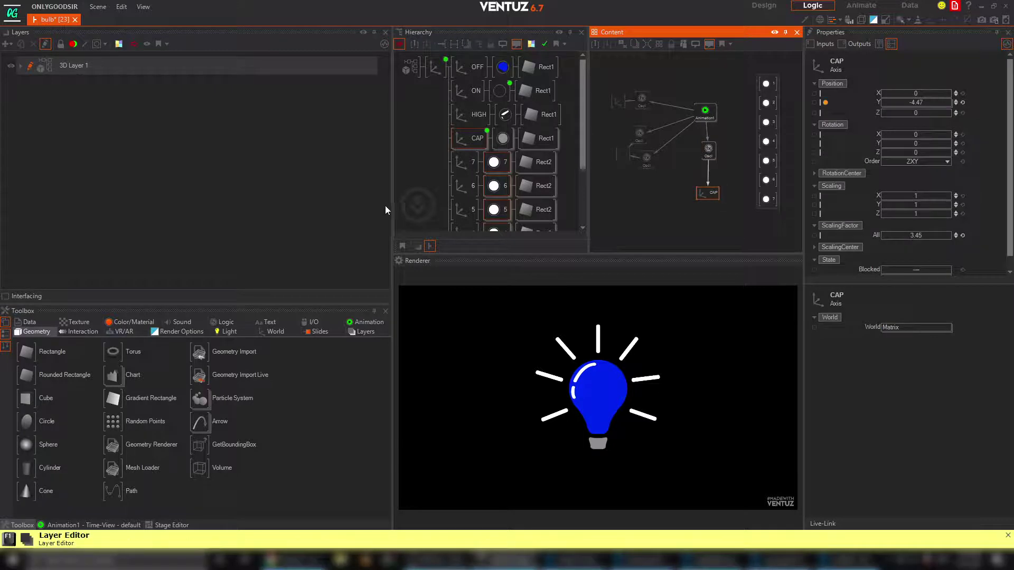
# Enlarge the content area, then group CAP with its oscillator and the liquid material with its two oscillators
pyautogui.moveTo(393, 205); pyautogui.dragTo(327, 208)
pyautogui.scroll(1, 638, 192)
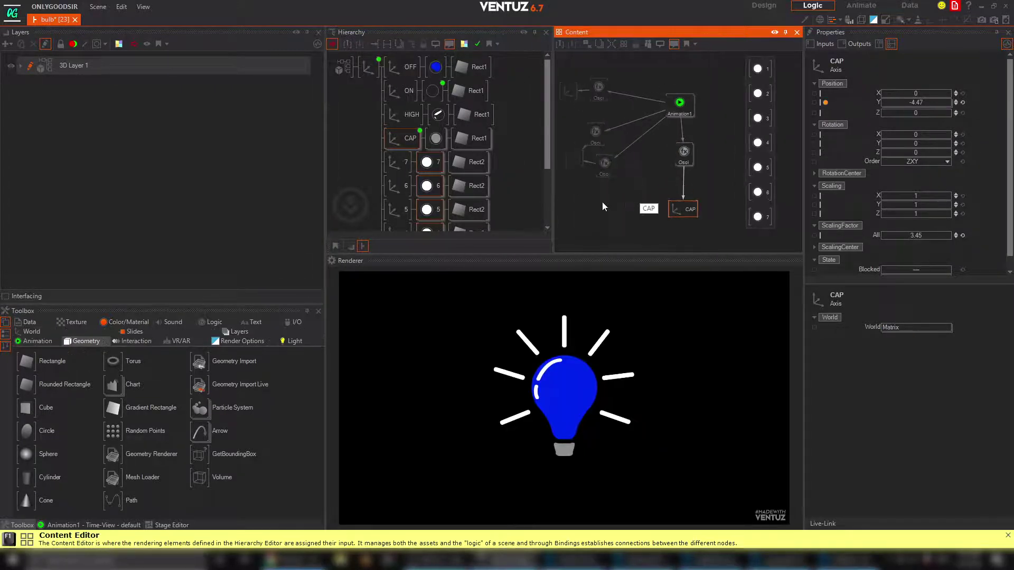
pyautogui.moveTo(602, 202); pyautogui.dragTo(636, 218, button='middle')
pyautogui.click(697, 169)
pyautogui.moveTo(696, 169); pyautogui.dragTo(725, 237)
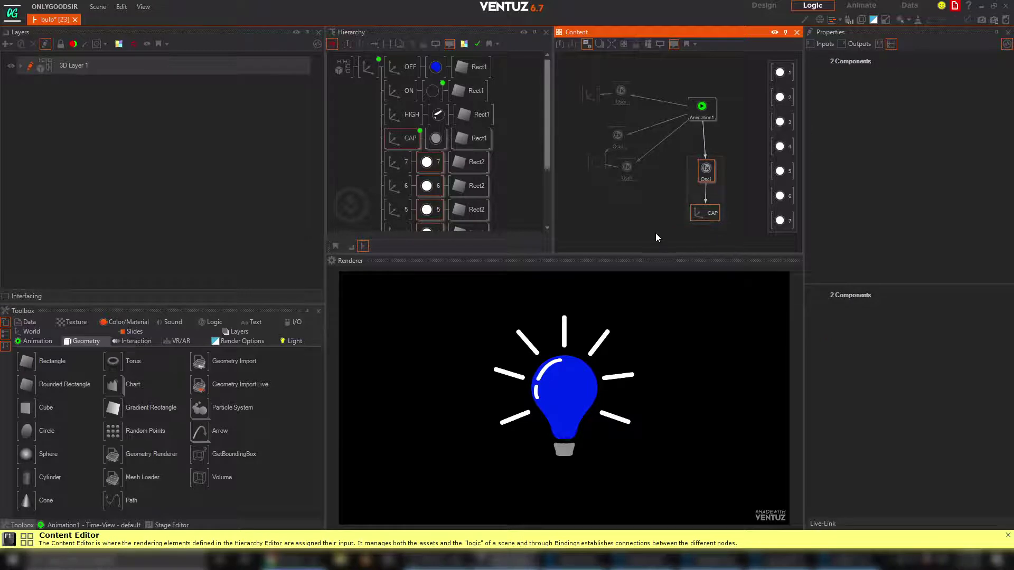
pyautogui.moveTo(649, 211); pyautogui.dragTo(581, 131)
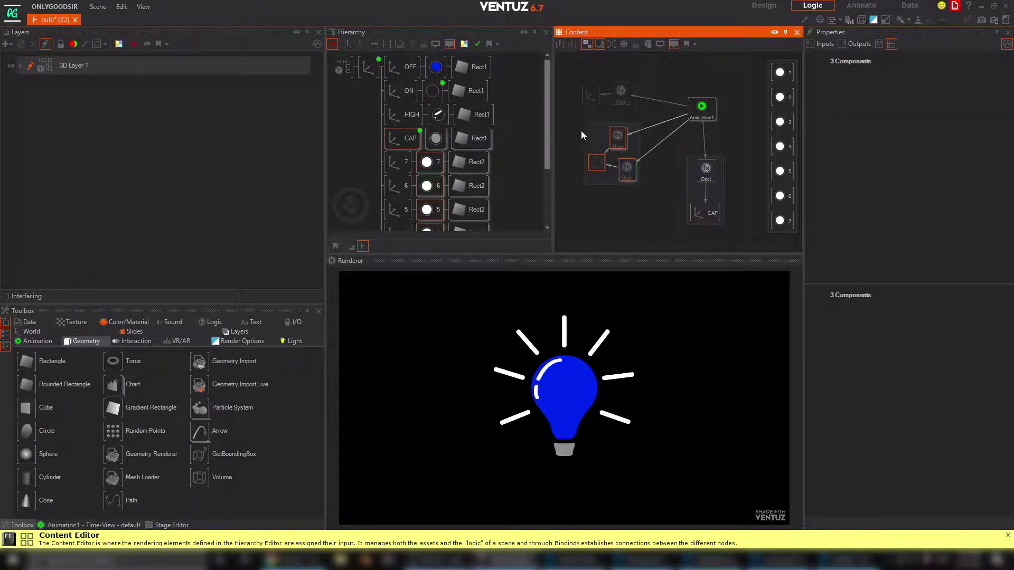
# Move the liquid material group lower, group the main axis with its oscillator, and reposition that group and the Animation1 node
pyautogui.moveTo(606, 176); pyautogui.dragTo(604, 208)
pyautogui.moveTo(639, 121); pyautogui.dragTo(578, 72)
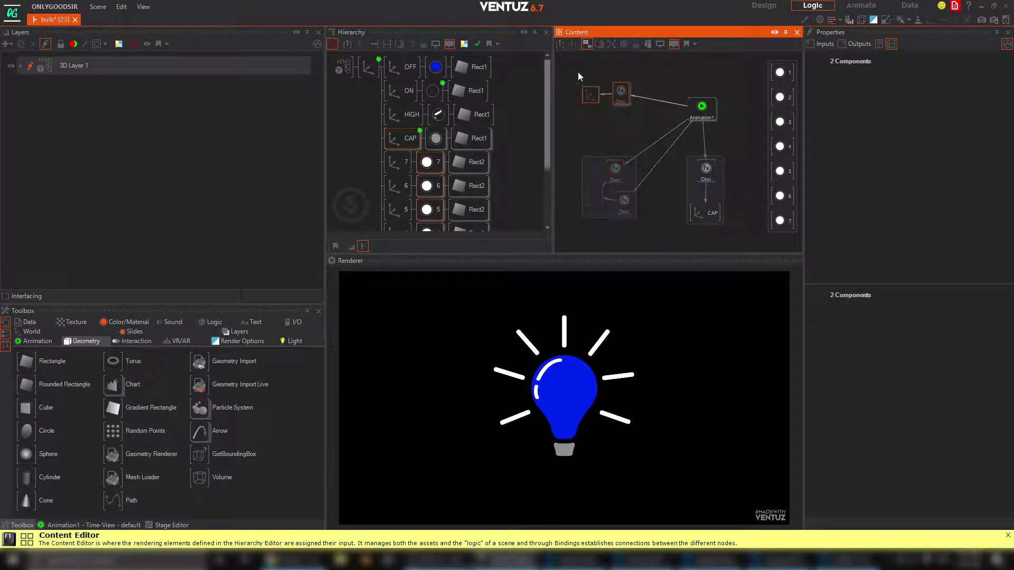
pyautogui.hotkey('ctrl', 'g')
pyautogui.click(604, 124)
pyautogui.moveTo(607, 103); pyautogui.dragTo(602, 97)
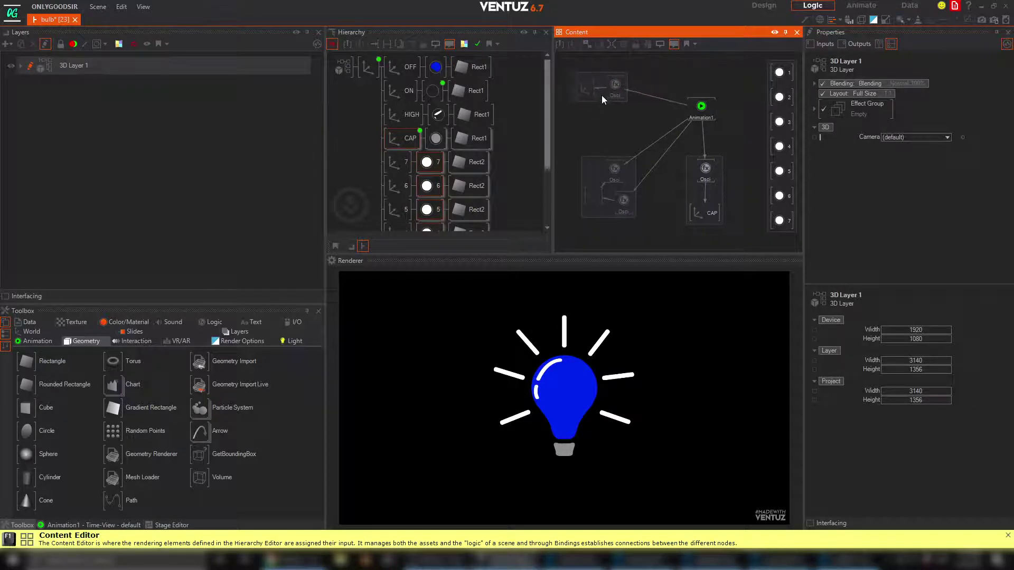
pyautogui.moveTo(706, 110); pyautogui.dragTo(713, 104)
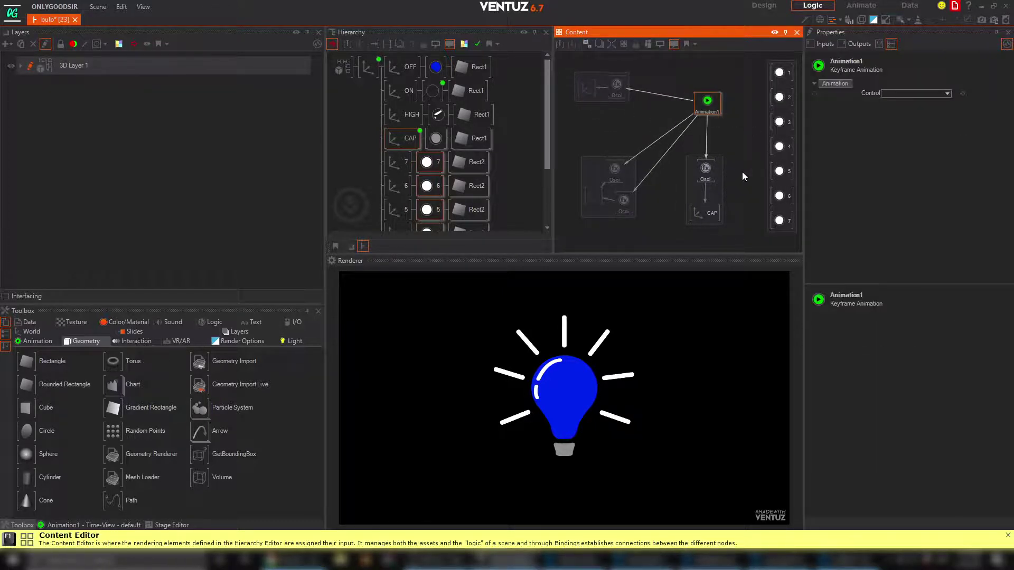
# Select the seven ray materials, test their texture mapping's PositionY, reset it, and bind it to Animation1
pyautogui.click(737, 67)
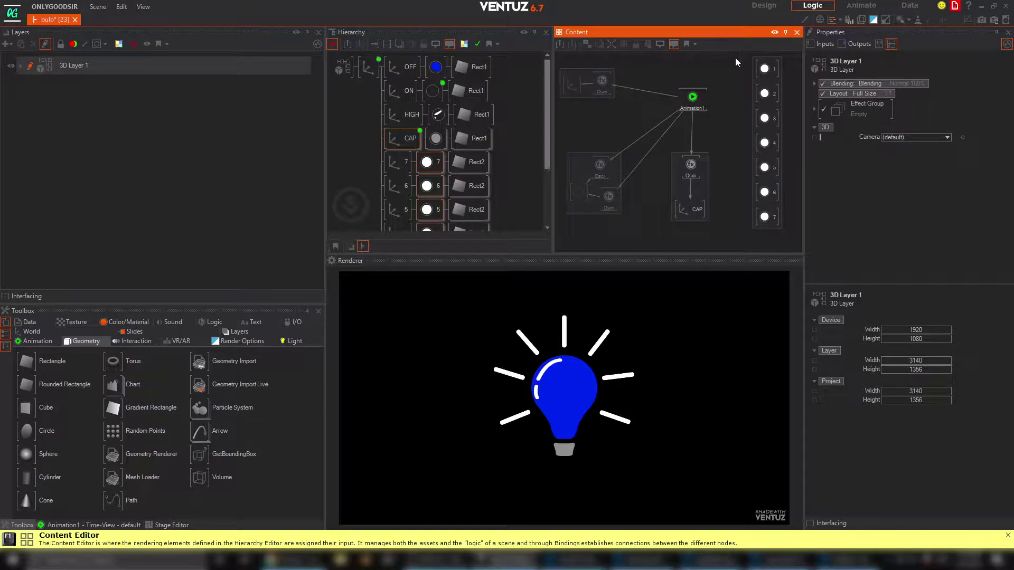
pyautogui.moveTo(759, 239); pyautogui.dragTo(763, 237)
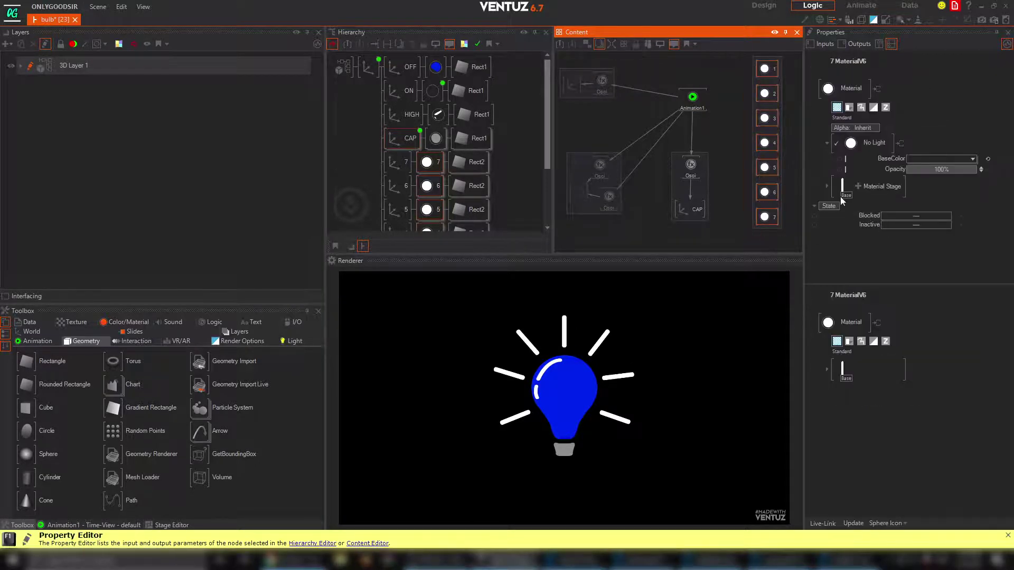
pyautogui.click(827, 186)
pyautogui.scroll(-3, 877, 216)
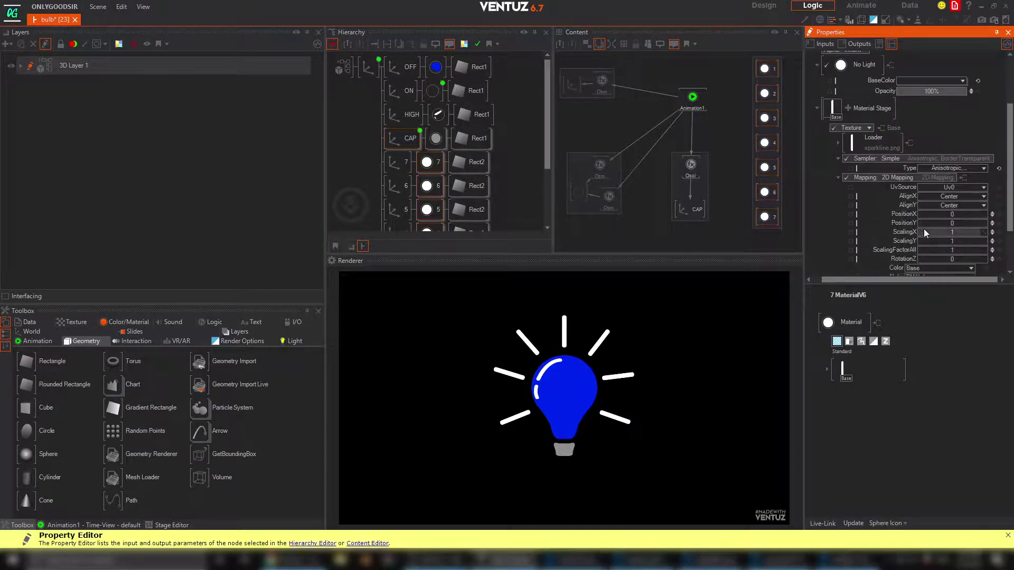
pyautogui.moveTo(953, 222)
pyautogui.mouseDown()
pyautogui.moveTo(987, 225)
pyautogui.moveTo(957, 223)
pyautogui.mouseUp()
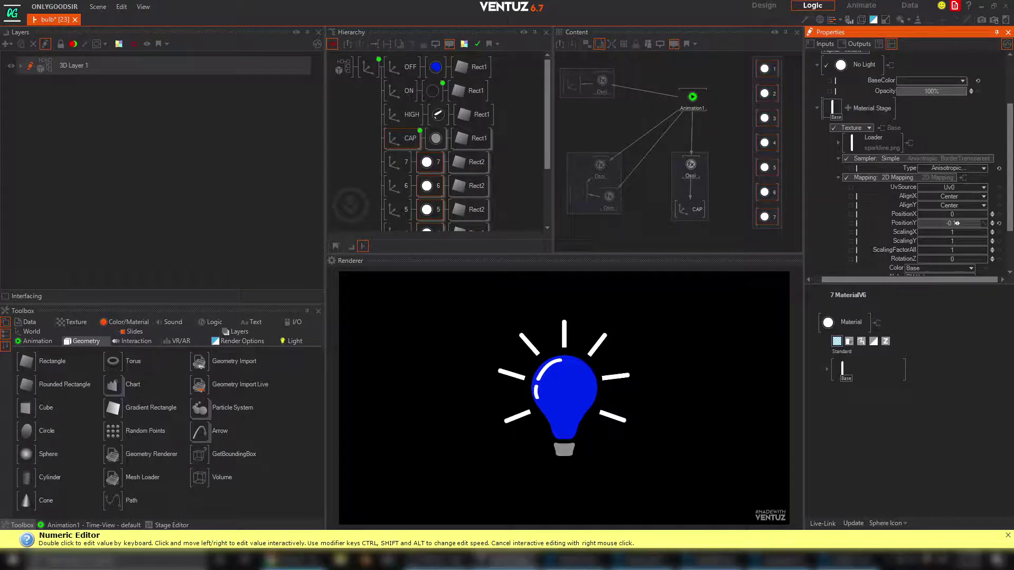
pyautogui.click(999, 222)
pyautogui.moveTo(857, 223); pyautogui.dragTo(693, 98)
# Open the Animation1 timeline and add PositionY keyframes for the seven rays at 0.5 s
pyautogui.click(98, 525)
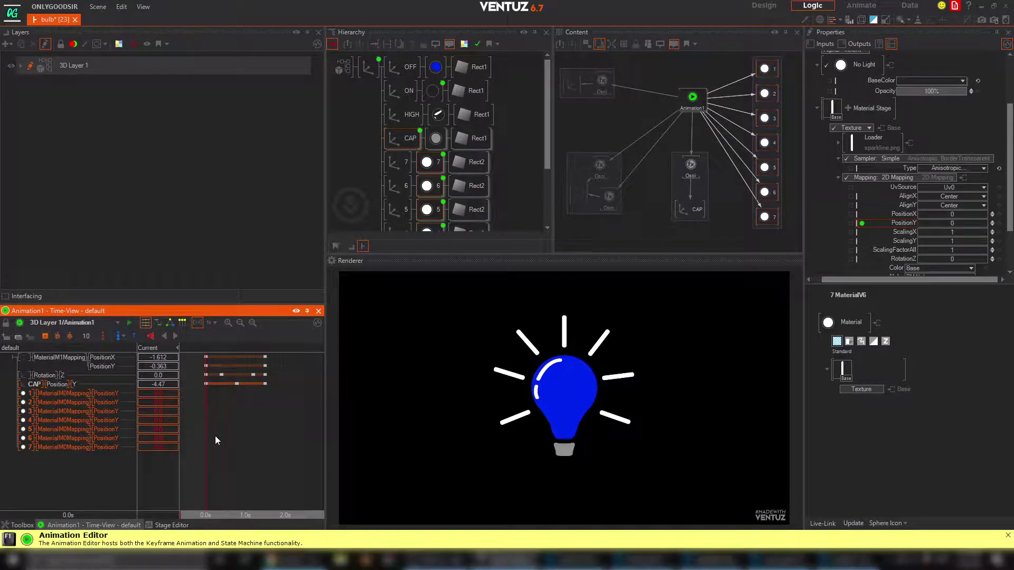
pyautogui.moveTo(219, 436); pyautogui.dragTo(226, 438)
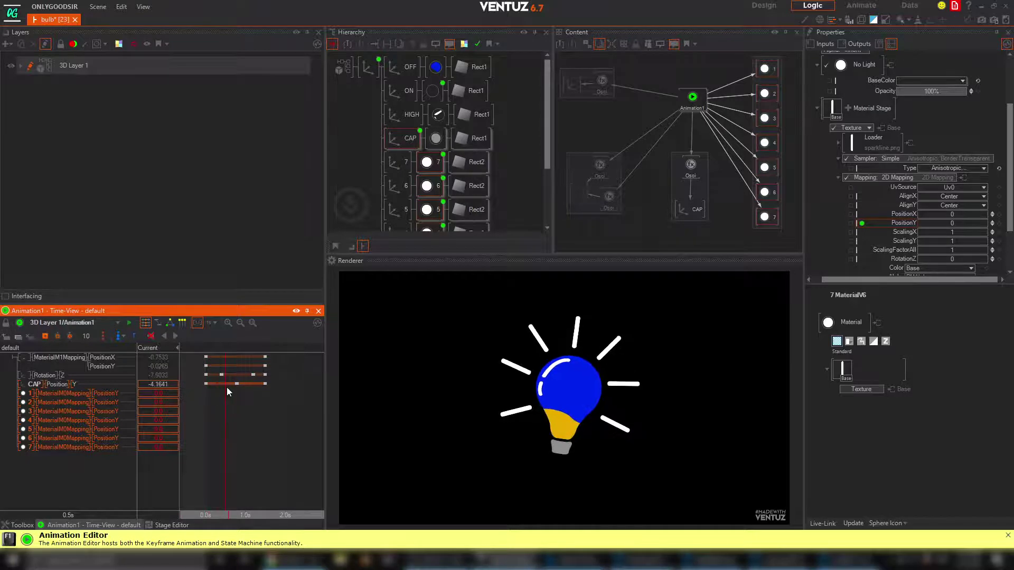
pyautogui.click(47, 337)
# Return the timeline to 0.0 s and set ray 1's PositionY to -1.1
pyautogui.moveTo(226, 447); pyautogui.dragTo(207, 470)
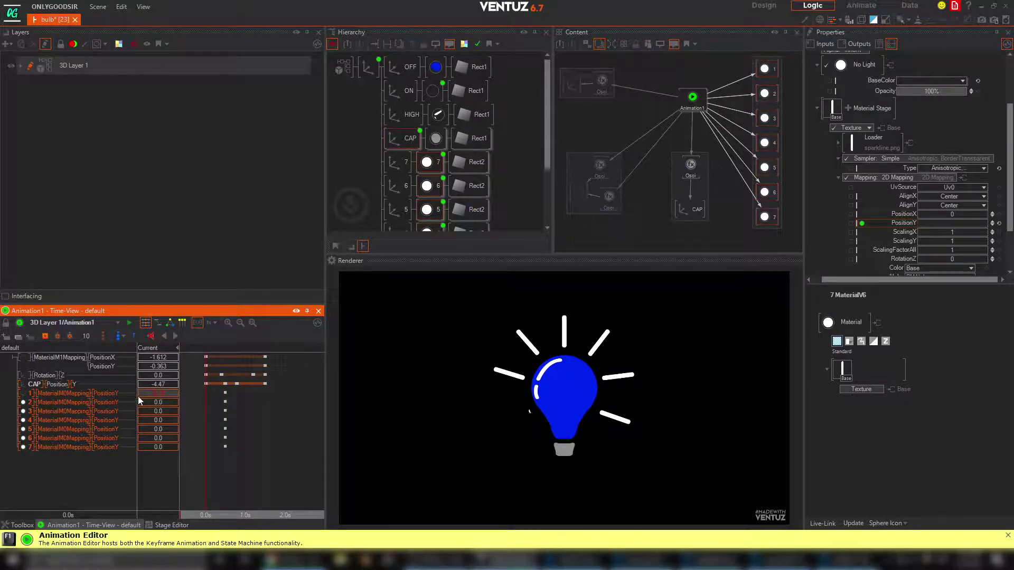
pyautogui.doubleClick(169, 394)
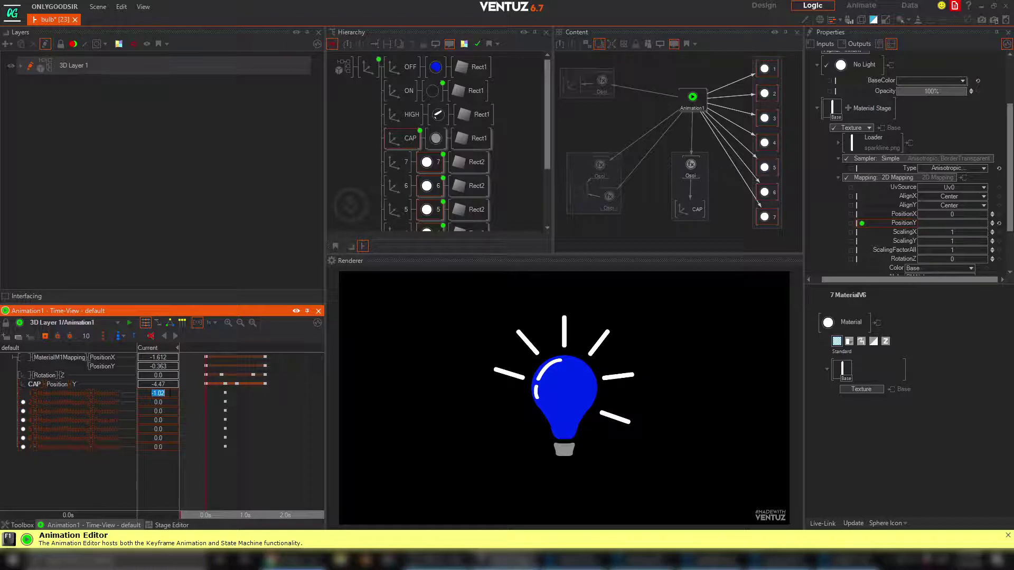
pyautogui.press('Return')
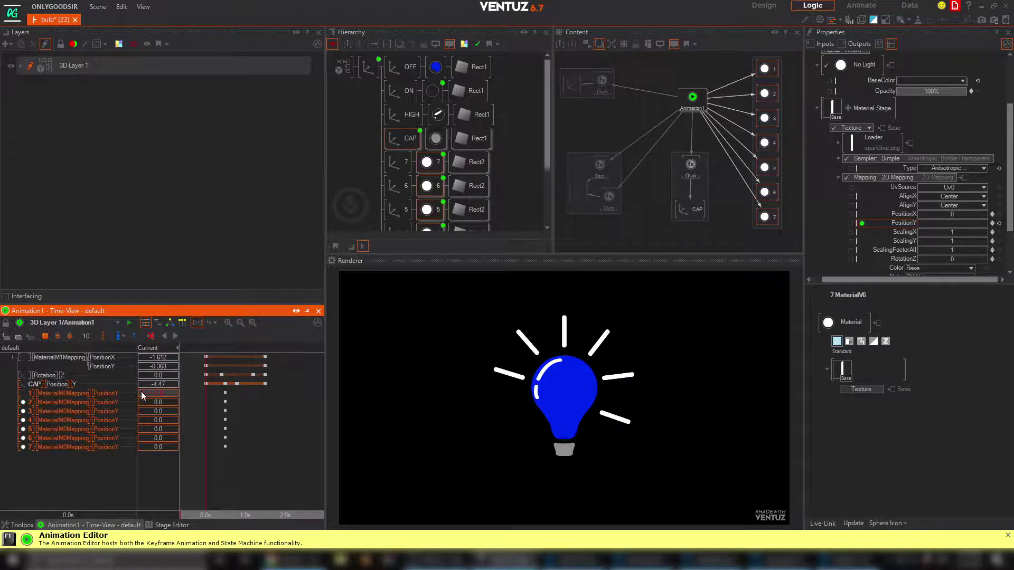
pyautogui.doubleClick(169, 393)
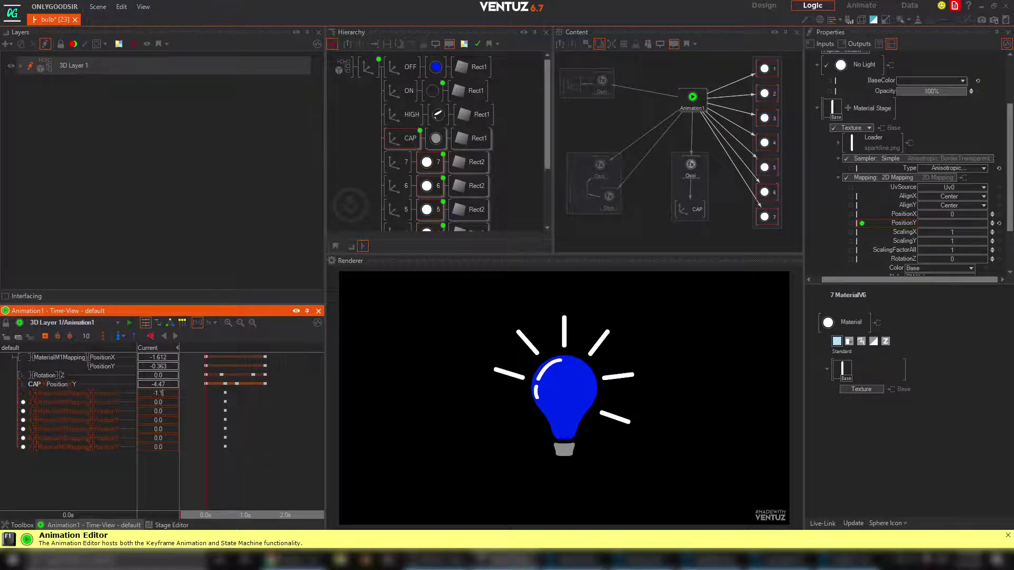
pyautogui.press('Return')
# Copy ray 1's PositionY value of -1.1 to rays 2, 3 and 4 at 0.0 s
pyautogui.doubleClick(167, 392)
pyautogui.hotkey('ctrl', 'c')
pyautogui.doubleClick(173, 404)
pyautogui.hotkey('ctrl', 'v')
pyautogui.press('Return')
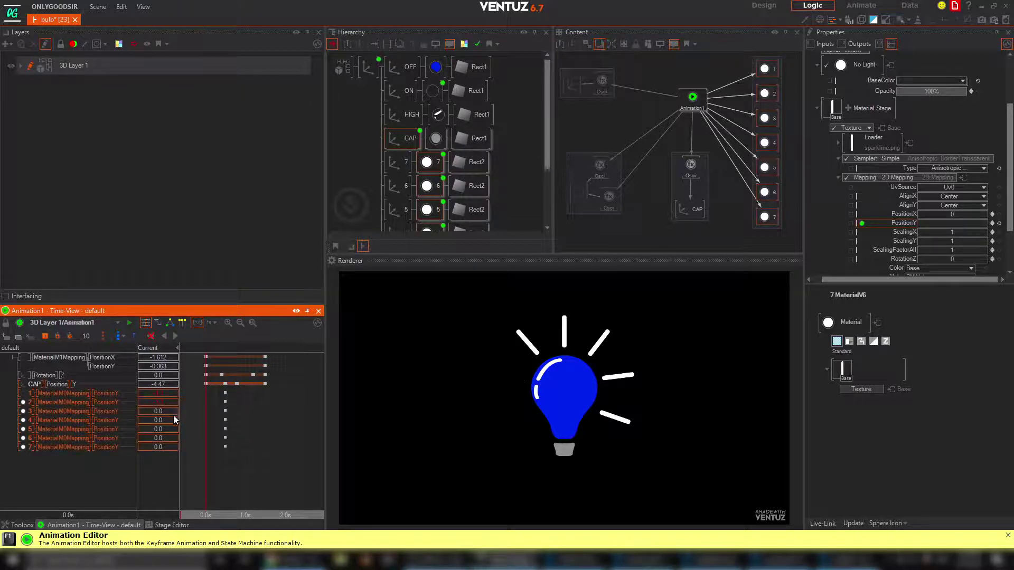
pyautogui.doubleClick(171, 410)
pyautogui.hotkey('ctrl', 'v')
pyautogui.press('Return')
pyautogui.doubleClick(169, 421)
pyautogui.hotkey('ctrl', 'v')
pyautogui.press('Return')
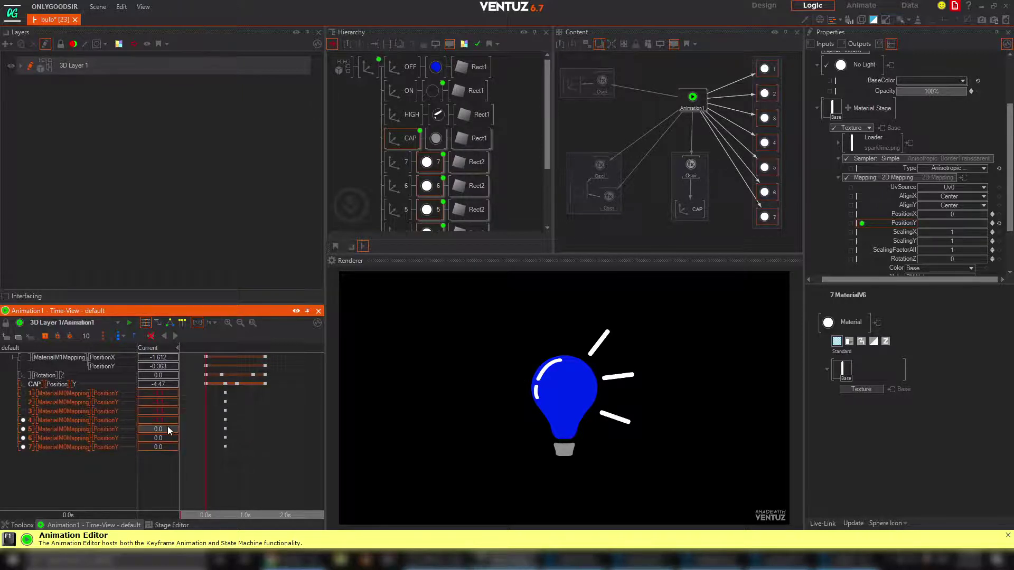
# Copy the -1.1 PositionY value to rays 5, 6 and 7, and key all seven rays at 0.0 s
pyautogui.doubleClick(167, 428)
pyautogui.hotkey('ctrl', 'v')
pyautogui.press('Return')
pyautogui.doubleClick(167, 437)
pyautogui.hotkey('ctrl', 'v')
pyautogui.press('Return')
pyautogui.doubleClick(168, 446)
pyautogui.hotkey('ctrl', 'v')
pyautogui.press('Return')
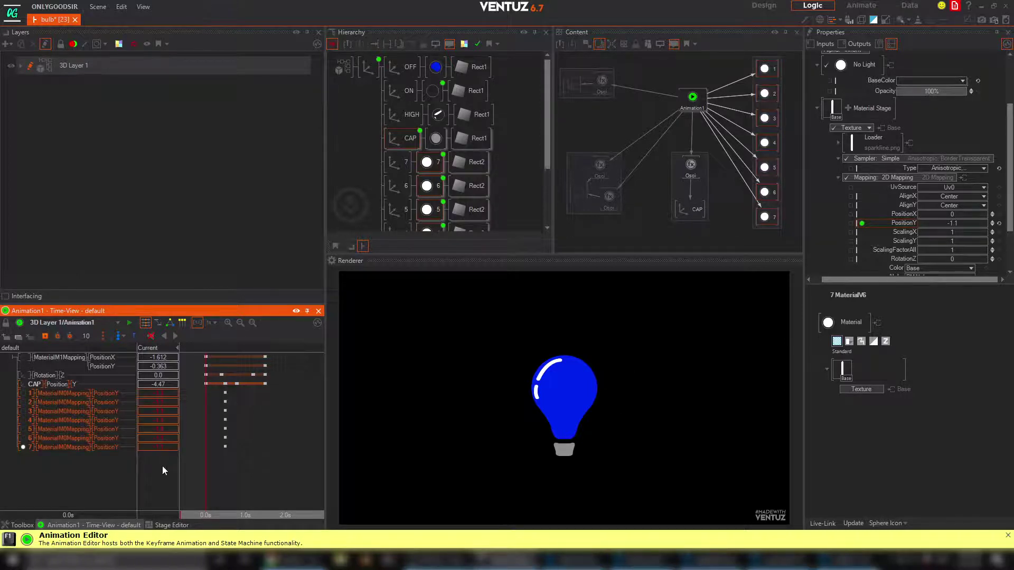
pyautogui.click(45, 336)
# Move the timeline to 1.0 s and set the PositionY of rays 1 to 4 to 1.1
pyautogui.click(214, 468)
pyautogui.moveTo(213, 467); pyautogui.dragTo(246, 470)
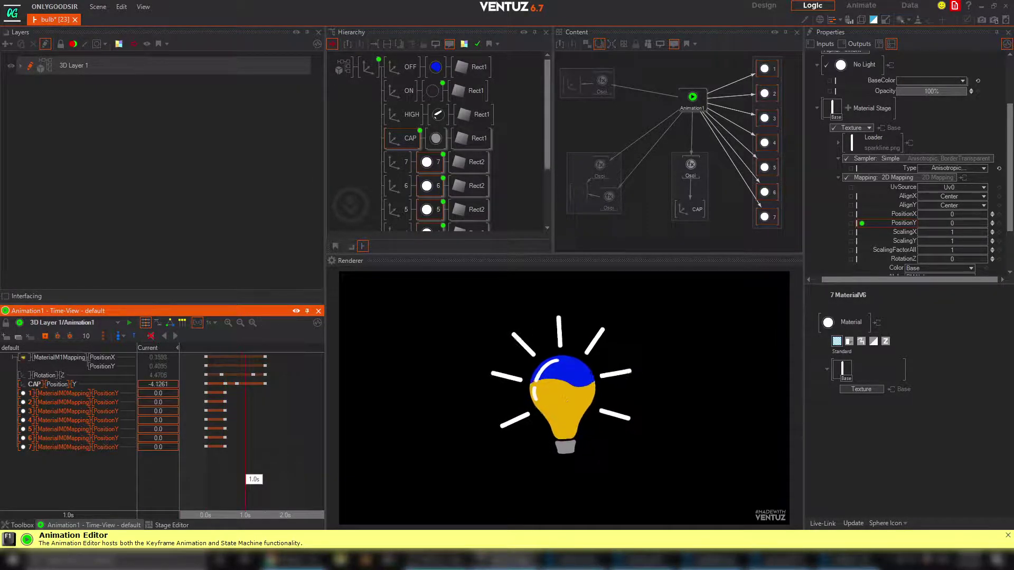
pyautogui.click(167, 394)
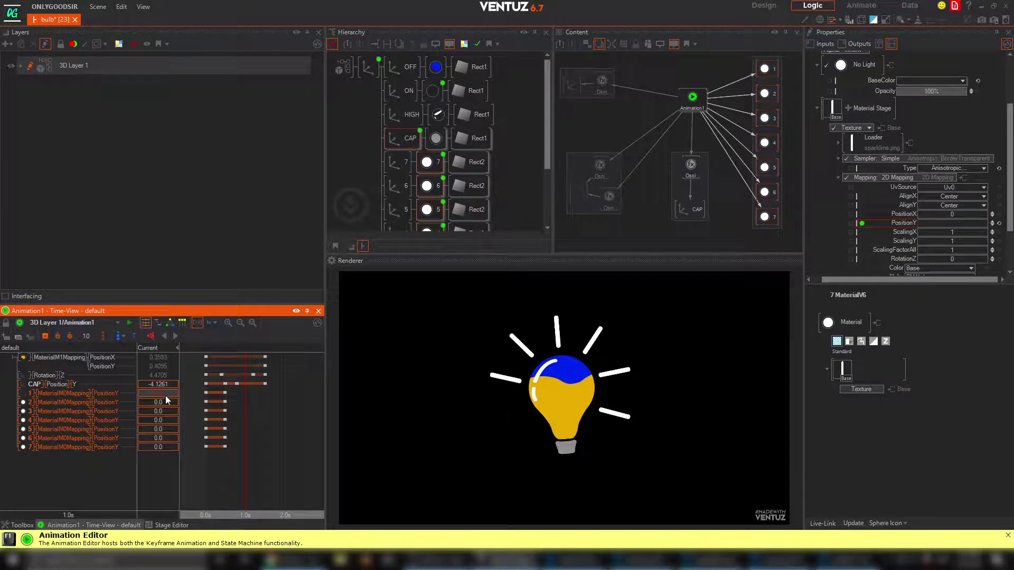
pyautogui.write('1.4')
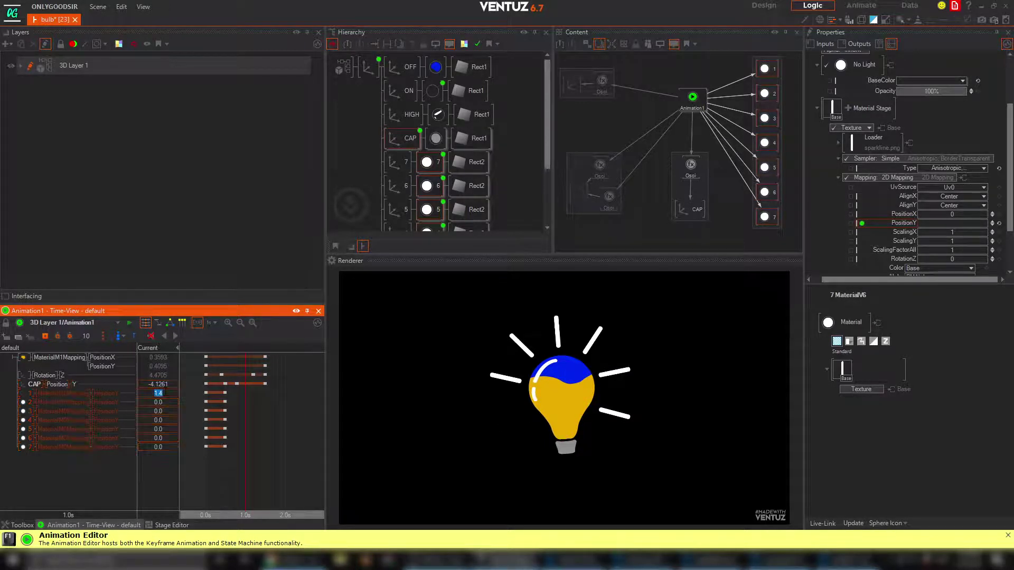
pyautogui.press('Return')
pyautogui.doubleClick(164, 403)
pyautogui.write('1.1')
pyautogui.doubleClick(165, 411)
pyautogui.write('1.1')
pyautogui.doubleClick(164, 420)
pyautogui.write('1.1')
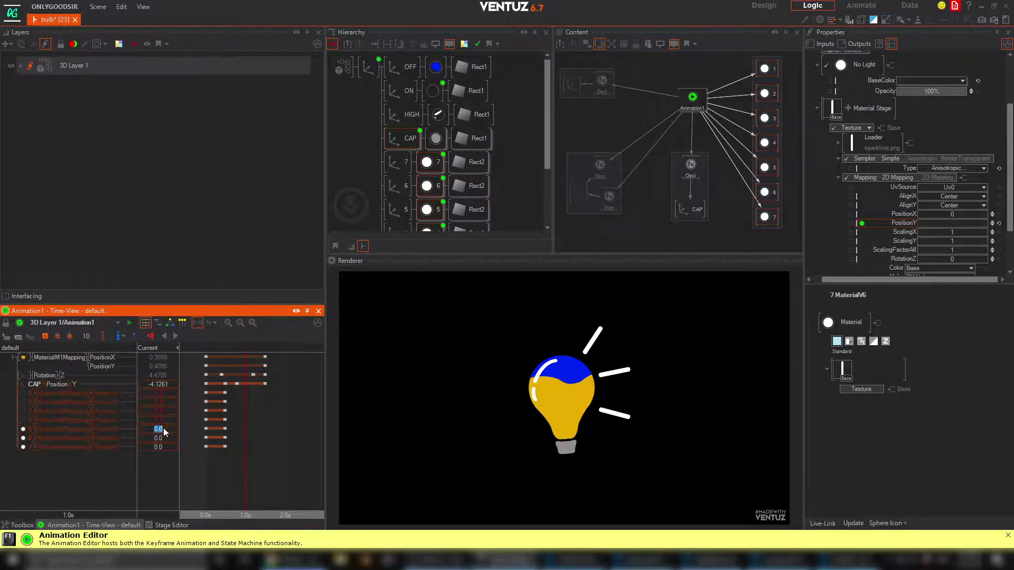
# Set the PositionY of rays 5, 6 and 7 to 1.1 and key all seven rays at 1.0 s
pyautogui.doubleClick(163, 429)
pyautogui.write('1.1')
pyautogui.doubleClick(164, 439)
pyautogui.write('1.1')
pyautogui.doubleClick(163, 448)
pyautogui.write('1.1')
pyautogui.click(45, 339)
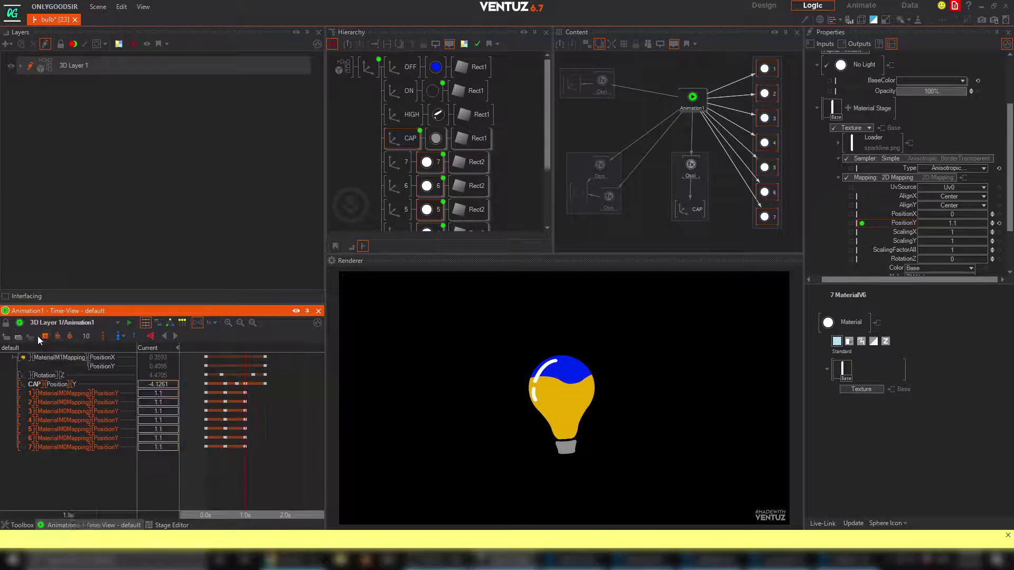
# Return the timeline to 0.0 s and select the animation tracks of all seven rays
pyautogui.moveTo(245, 461); pyautogui.dragTo(207, 463)
pyautogui.click(237, 384)
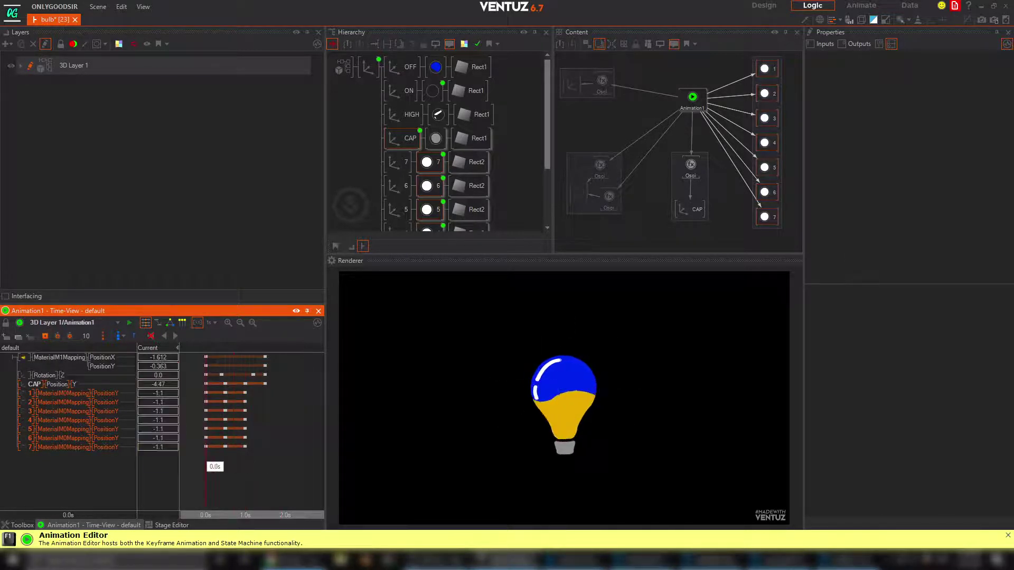
pyautogui.click(61, 385)
pyautogui.click(32, 393)
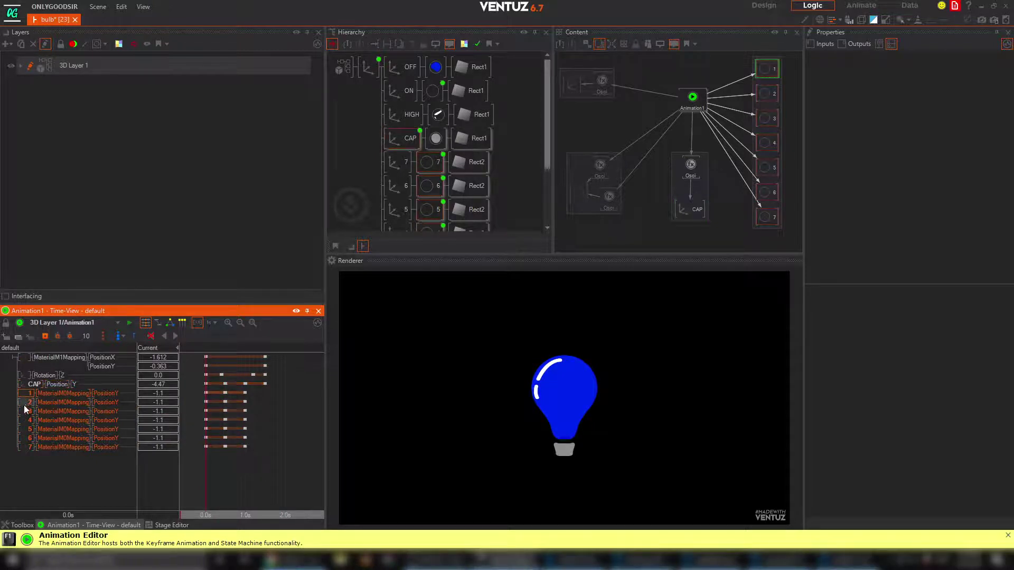
pyautogui.keyDown('ctrl'); pyautogui.click(29, 446); pyautogui.keyUp('ctrl')
pyautogui.click(25, 404)
pyautogui.moveTo(23, 401); pyautogui.dragTo(24, 445)
# Try to stagger the rays by shifting the keyframes of rays 2 to 7 progressively later
pyautogui.moveTo(213, 480); pyautogui.dragTo(220, 405)
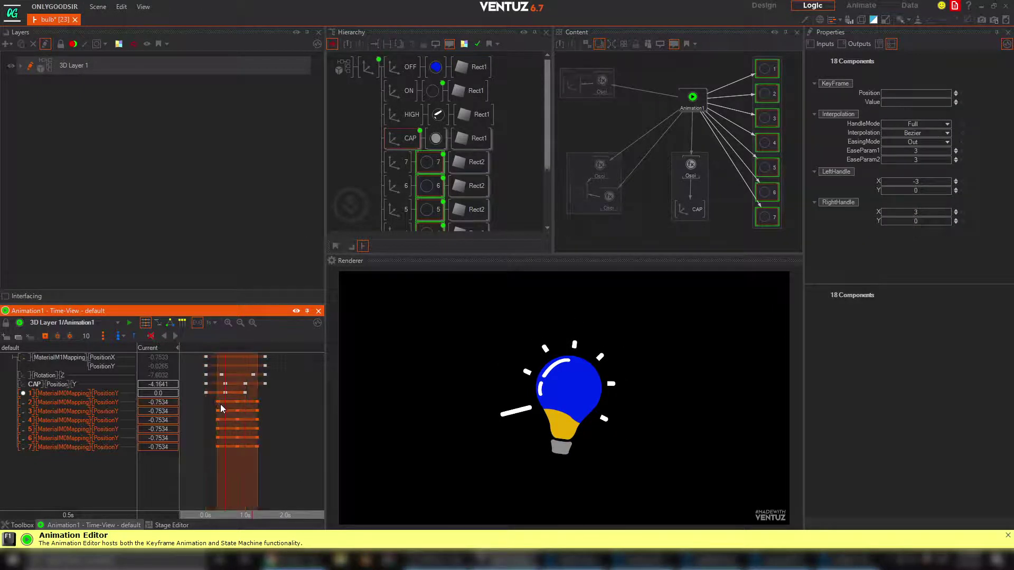
pyautogui.moveTo(291, 469); pyautogui.dragTo(229, 413)
pyautogui.moveTo(295, 462); pyautogui.dragTo(240, 423)
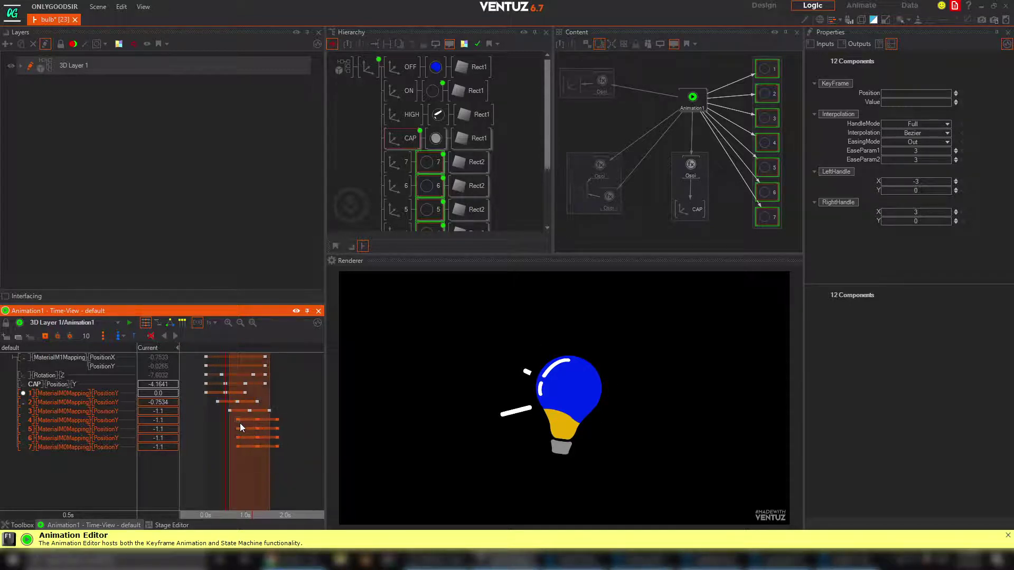
# Move the keyframes of rays 2 to 7 back so that each ray starts at 0.0 s
pyautogui.moveTo(287, 469); pyautogui.dragTo(201, 433)
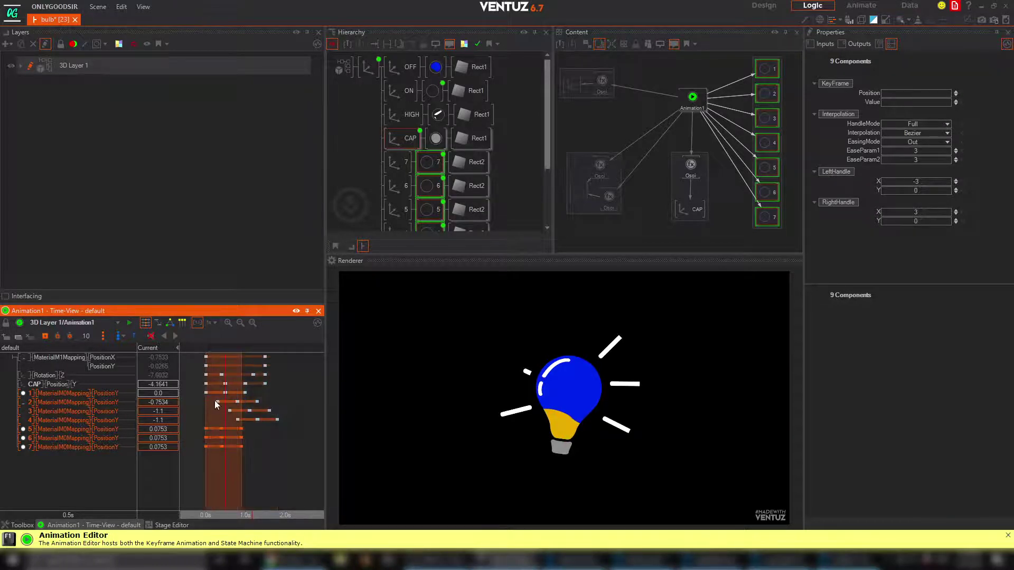
pyautogui.moveTo(266, 405); pyautogui.dragTo(205, 409)
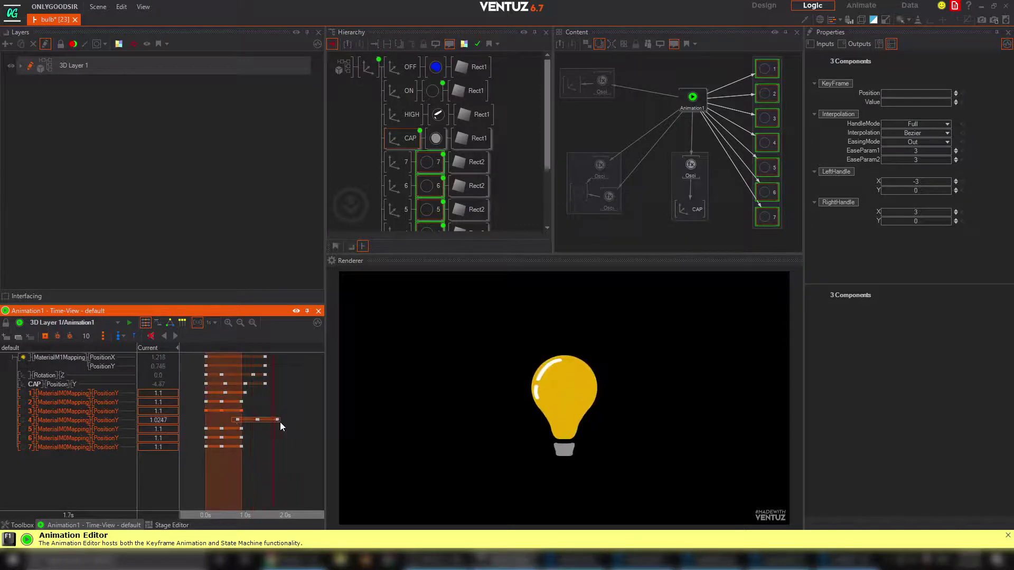
pyautogui.moveTo(280, 426); pyautogui.dragTo(206, 418)
# Shorten all seven ray animations, placing the middle keyframes at about 0.3 s and the last ones at about 0.6 s
pyautogui.click(222, 393)
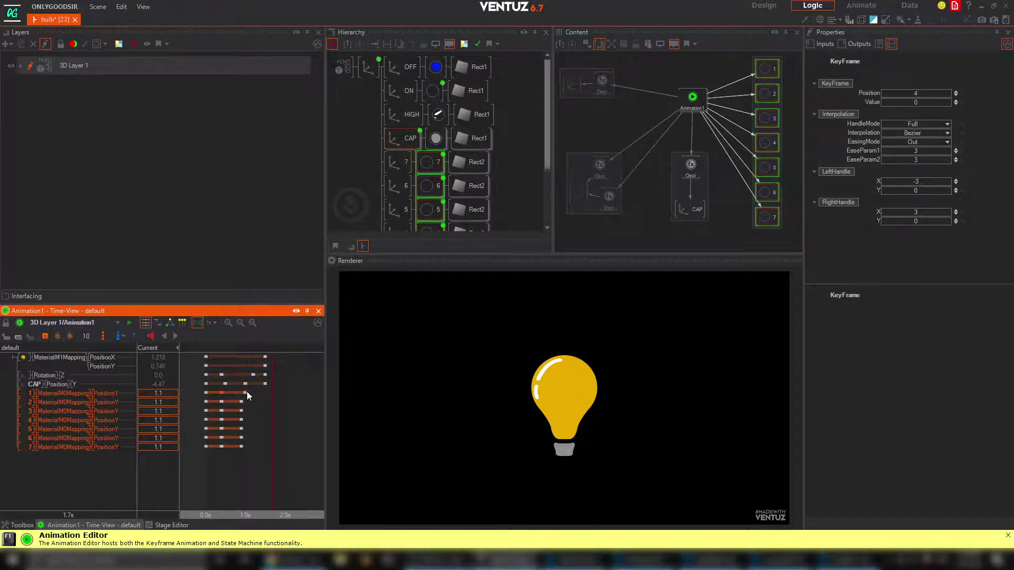
pyautogui.moveTo(246, 393); pyautogui.dragTo(234, 446)
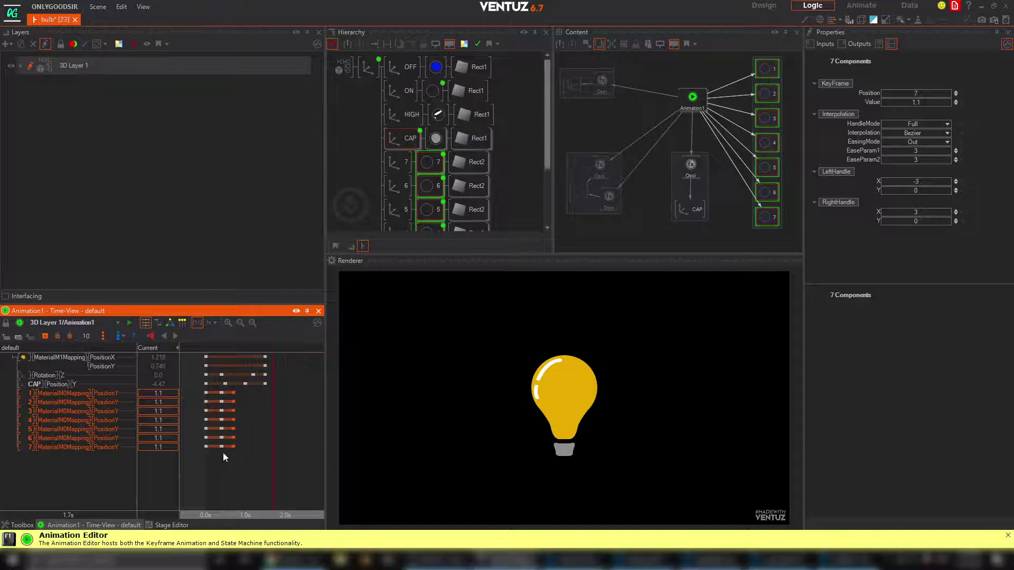
pyautogui.moveTo(223, 388); pyautogui.dragTo(216, 394)
pyautogui.moveTo(237, 453); pyautogui.dragTo(233, 394)
# Stagger the keyframes of rays 2 to 7 progressively later, starting ray 2 at about 0.2 s and ray 7 at 0.9 s
pyautogui.moveTo(248, 467); pyautogui.dragTo(206, 425)
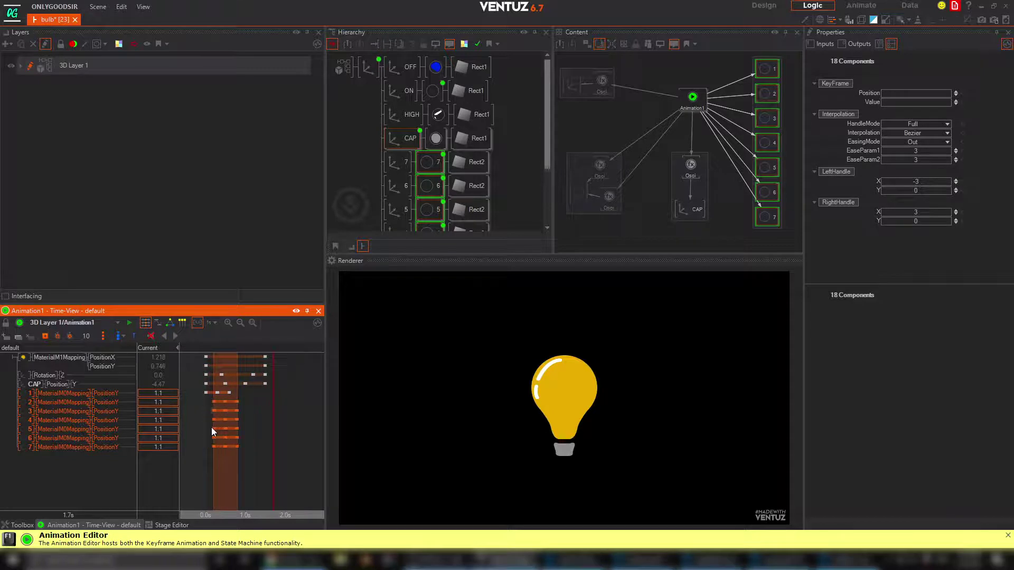
pyautogui.click(240, 461)
pyautogui.moveTo(249, 463)
pyautogui.mouseDown()
pyautogui.moveTo(212, 448)
pyautogui.moveTo(243, 448)
pyautogui.mouseUp()
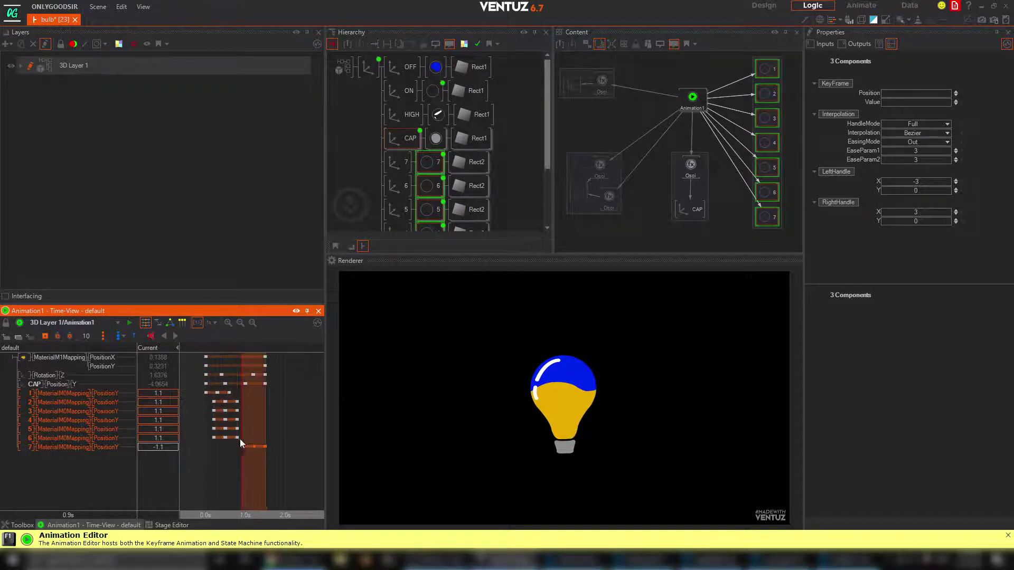
pyautogui.moveTo(213, 436); pyautogui.dragTo(248, 413)
pyautogui.click(212, 430)
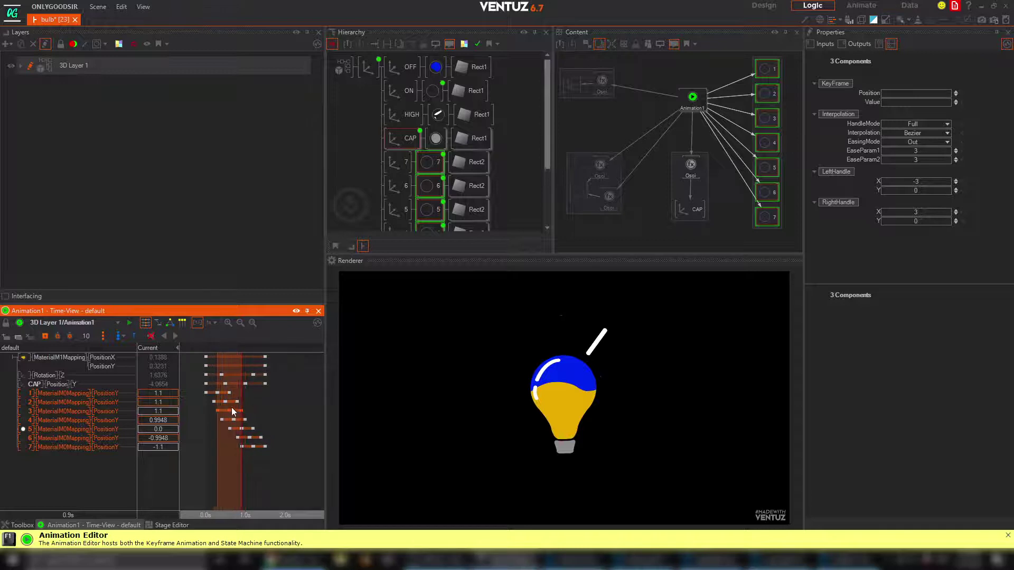
# Preview the bulb animation with its staggered rays from 0.0 s
pyautogui.moveTo(242, 420); pyautogui.dragTo(182, 432, button='right')
pyautogui.click(181, 336)
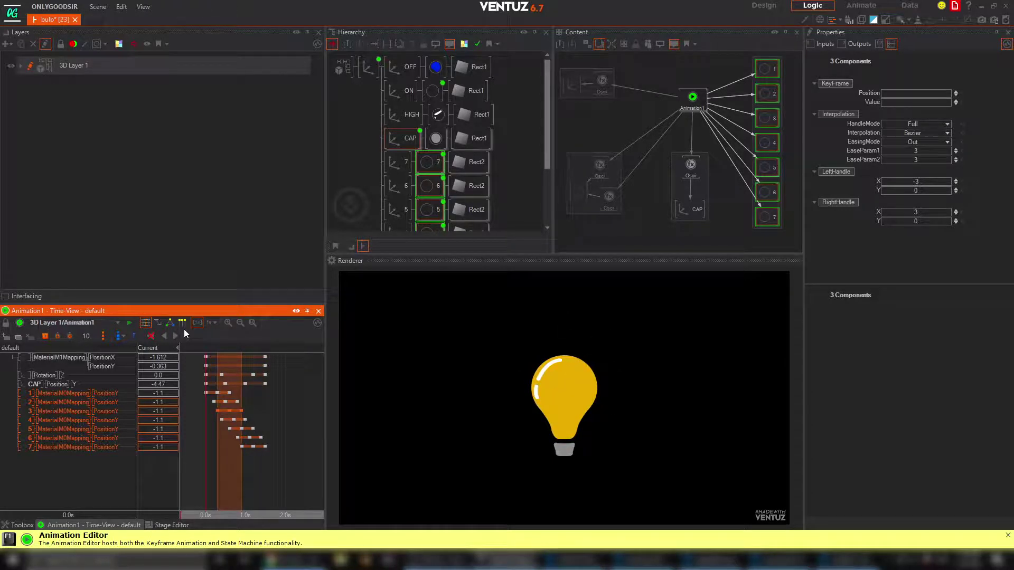
pyautogui.moveTo(293, 464); pyautogui.dragTo(206, 469, button='right')
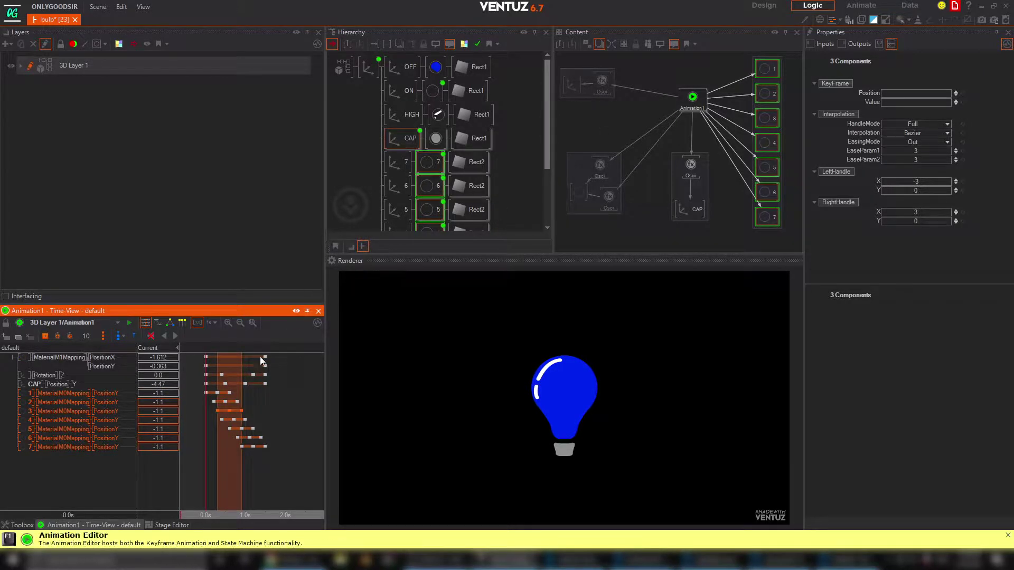
pyautogui.click(176, 335)
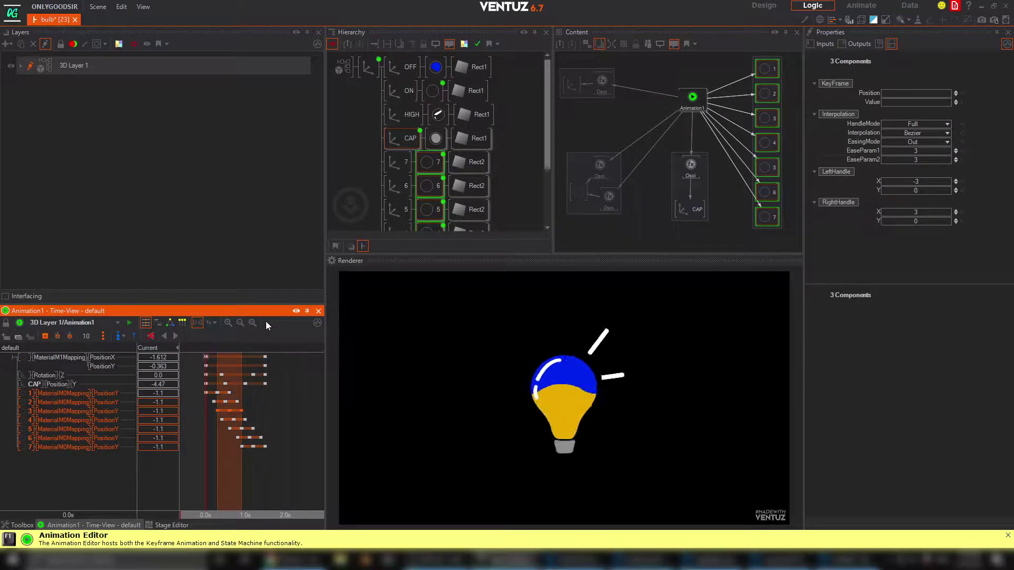
# Insert a Group node in the hierarchy directly in front of ray 7's axis
pyautogui.click(428, 163)
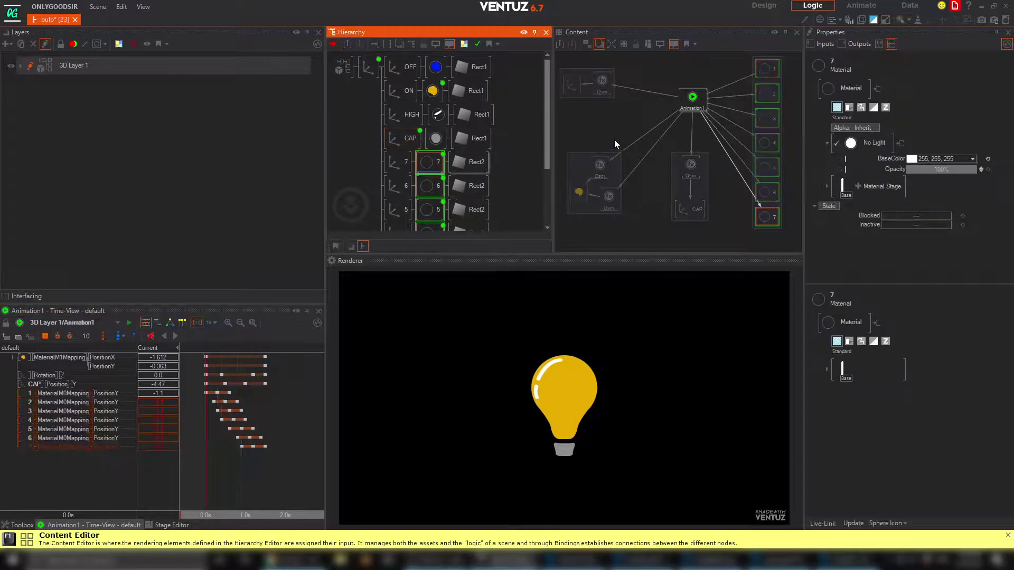
pyautogui.scroll(-4, 371, 173)
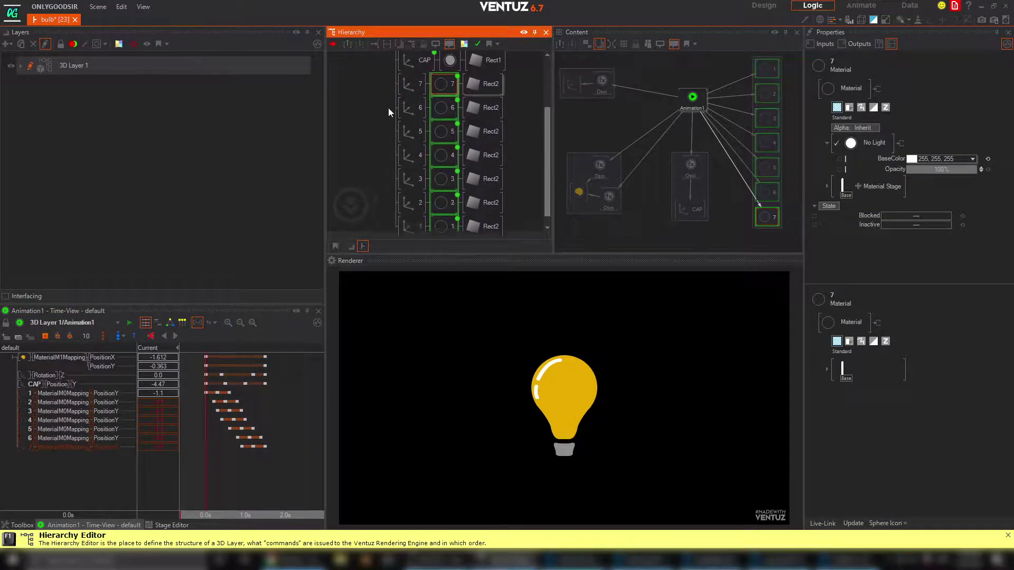
pyautogui.doubleClick(390, 124)
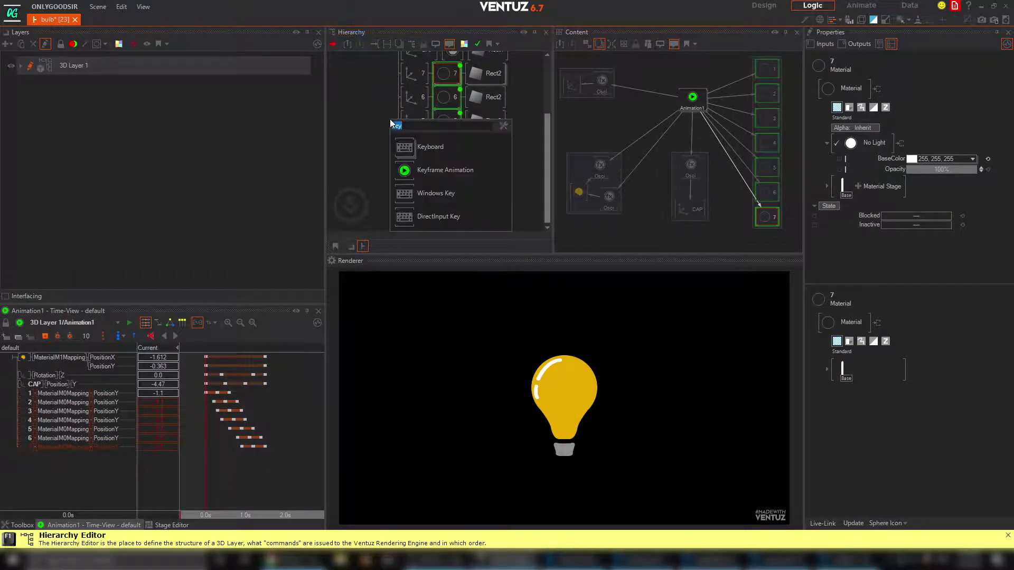
pyautogui.write('gro')
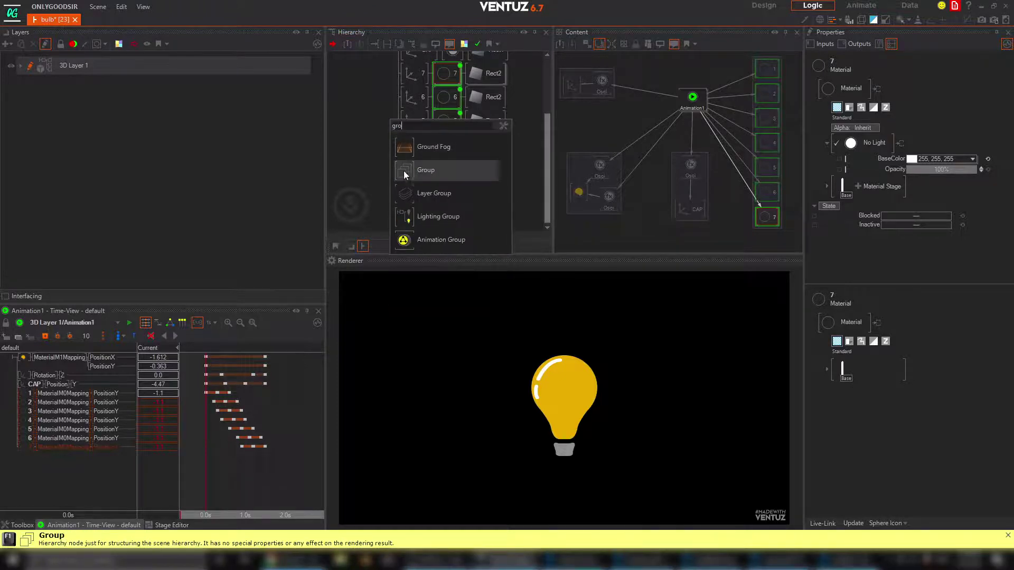
pyautogui.click(406, 170)
pyautogui.click(404, 72)
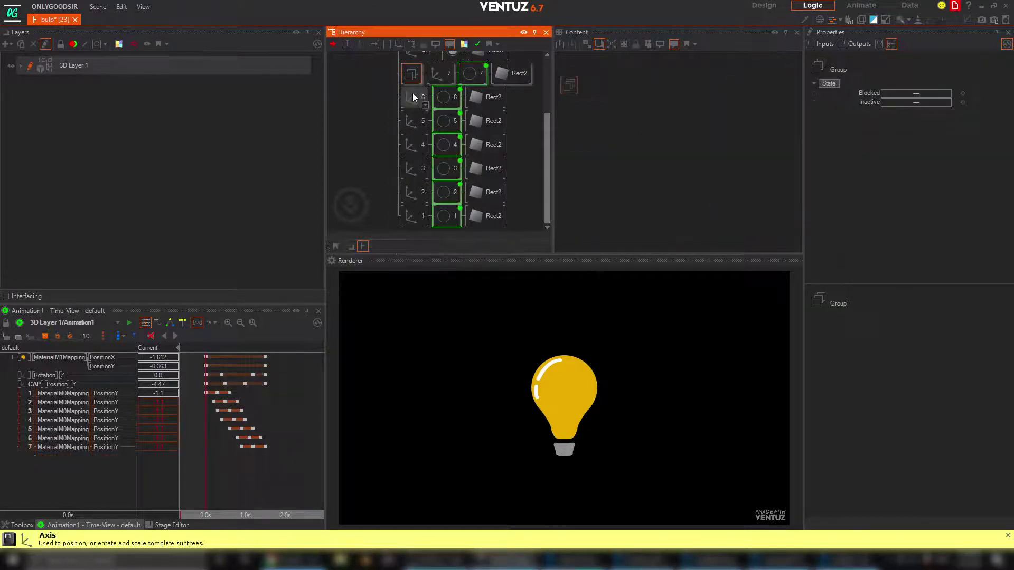
# Move the axes of rays 6 to 1 into the group alongside ray 7
pyautogui.click(413, 96)
pyautogui.keyDown('ctrl'); pyautogui.click(418, 126); pyautogui.keyUp('ctrl')
pyautogui.keyDown('ctrl'); pyautogui.click(419, 145); pyautogui.keyUp('ctrl')
pyautogui.keyDown('ctrl'); pyautogui.click(419, 170); pyautogui.keyUp('ctrl')
pyautogui.keyDown('ctrl'); pyautogui.click(421, 193); pyautogui.keyUp('ctrl')
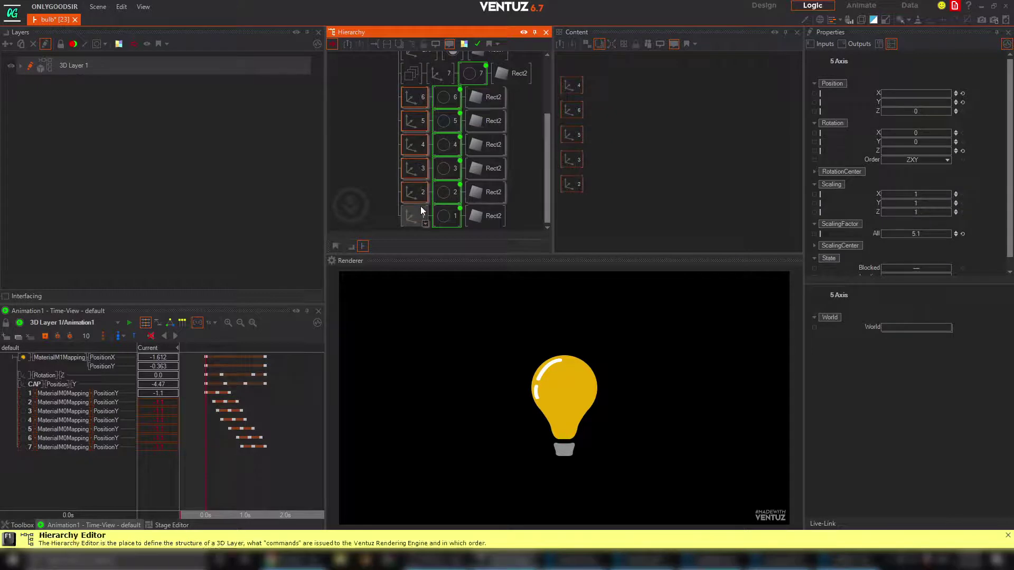
pyautogui.keyDown('ctrl'); pyautogui.click(420, 214); pyautogui.keyUp('ctrl')
pyautogui.click(423, 100)
# Insert a Color material between the group and the ray axes and set its base color to yellow (255, 254, 40)
pyautogui.doubleClick(392, 97)
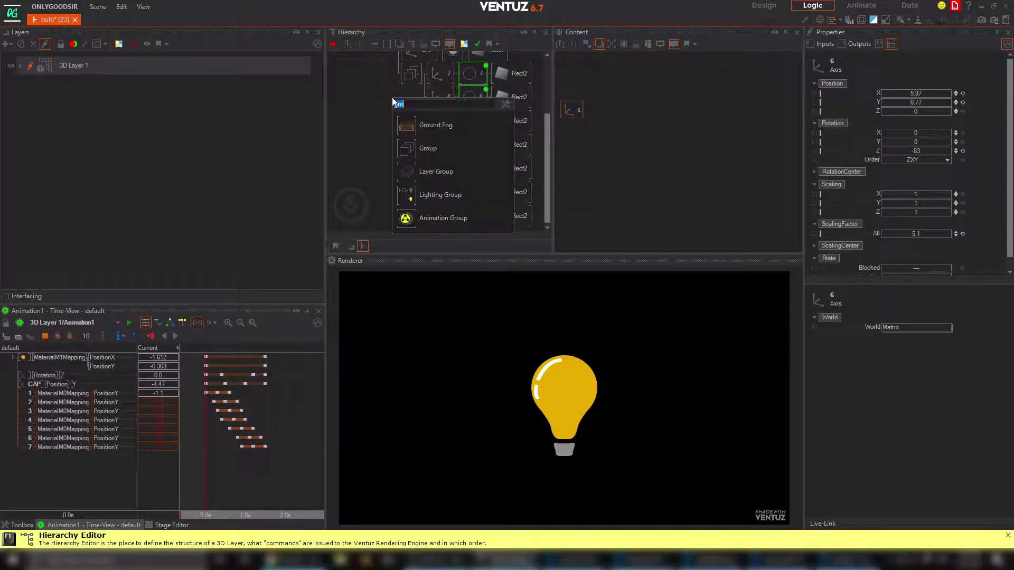
pyautogui.write('col')
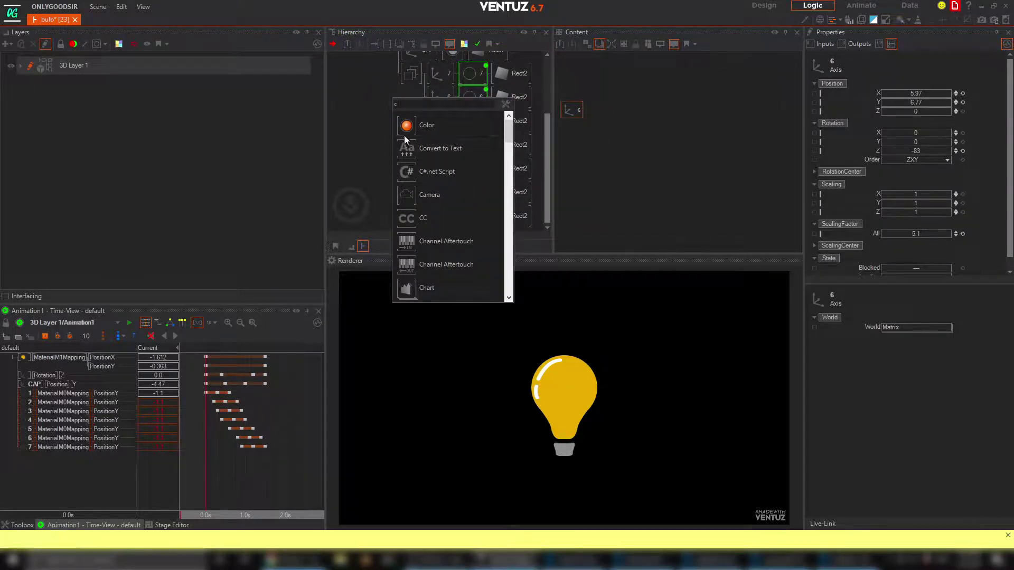
pyautogui.click(407, 126)
pyautogui.click(421, 73)
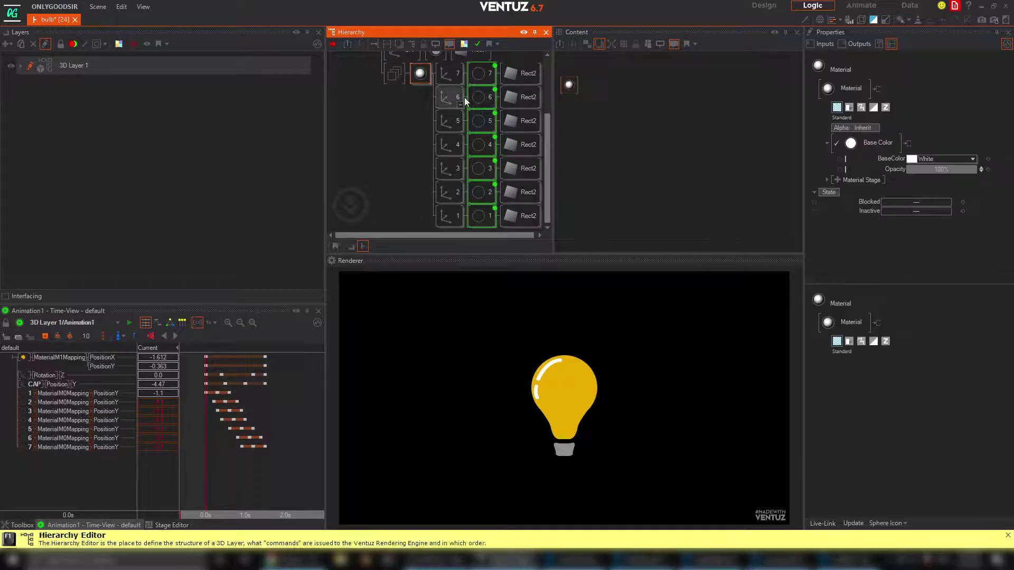
pyautogui.click(971, 159)
pyautogui.click(884, 176)
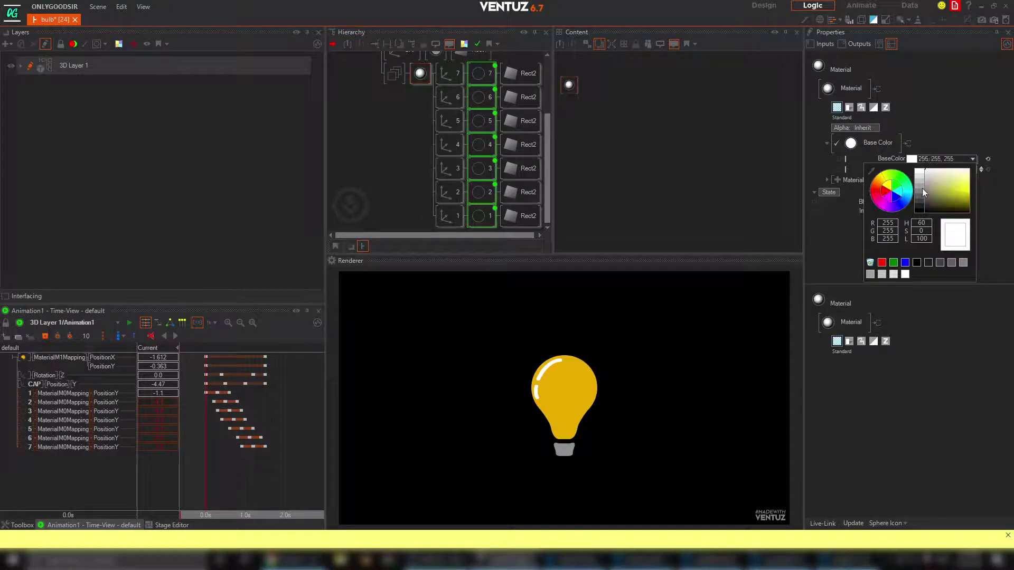
pyautogui.moveTo(922, 188); pyautogui.dragTo(978, 188)
# At about 0.6 s in the animation, set the lighting model of all seven ray materials to Inherit
pyautogui.moveTo(206, 464); pyautogui.dragTo(229, 463)
pyautogui.click(478, 72)
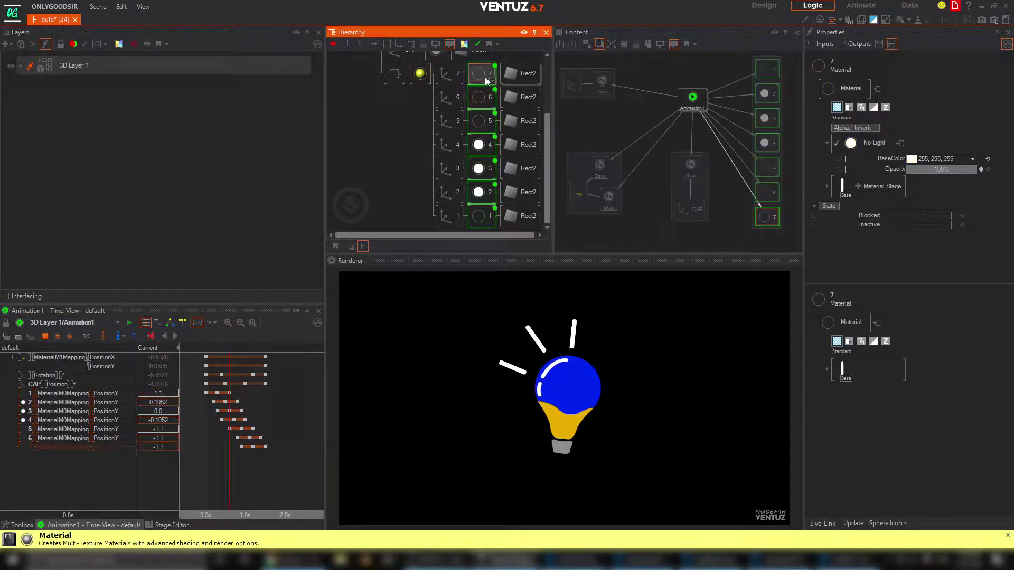
pyautogui.click(745, 67)
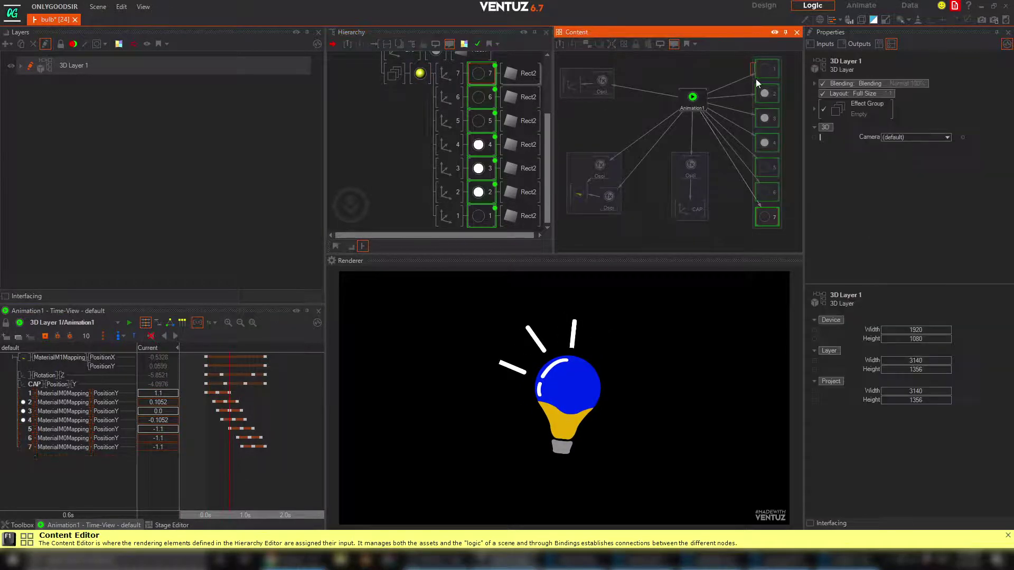
pyautogui.click(771, 222)
pyautogui.click(882, 143)
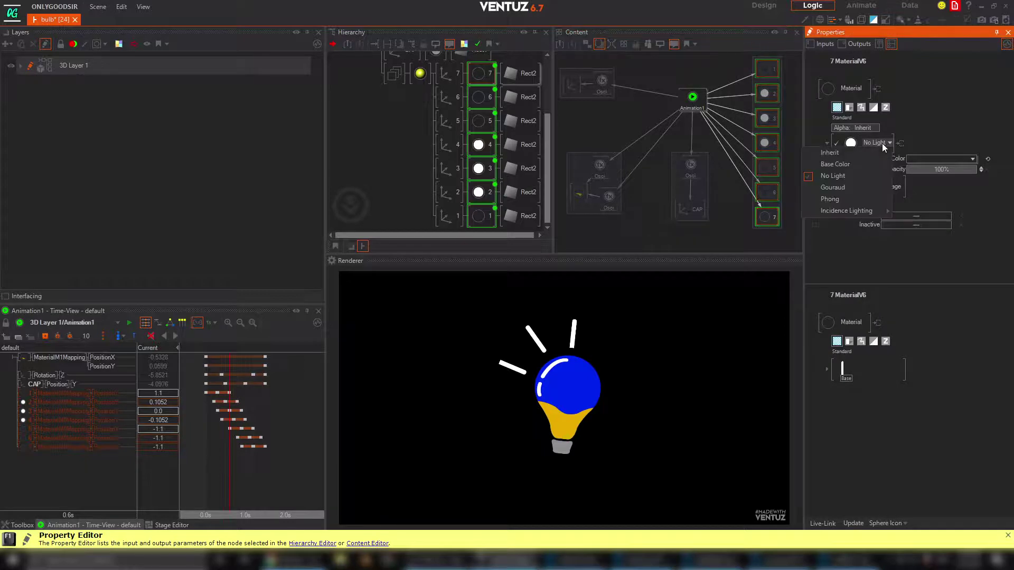
pyautogui.click(835, 155)
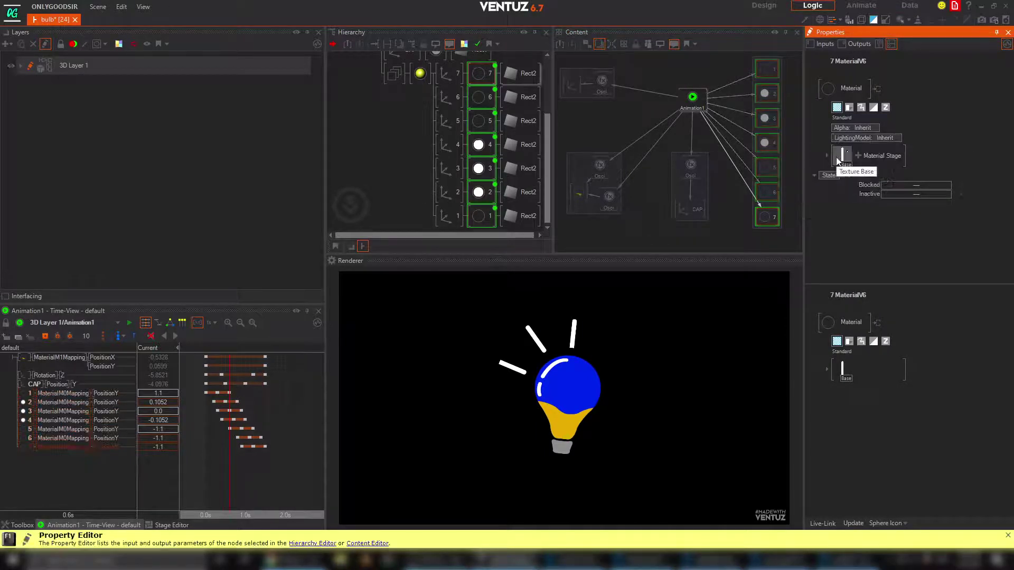
# Set the rays' shared group material to No Light and sample its base color from the bulb's yellow fill (234, 172, 0)
pyautogui.click(418, 72)
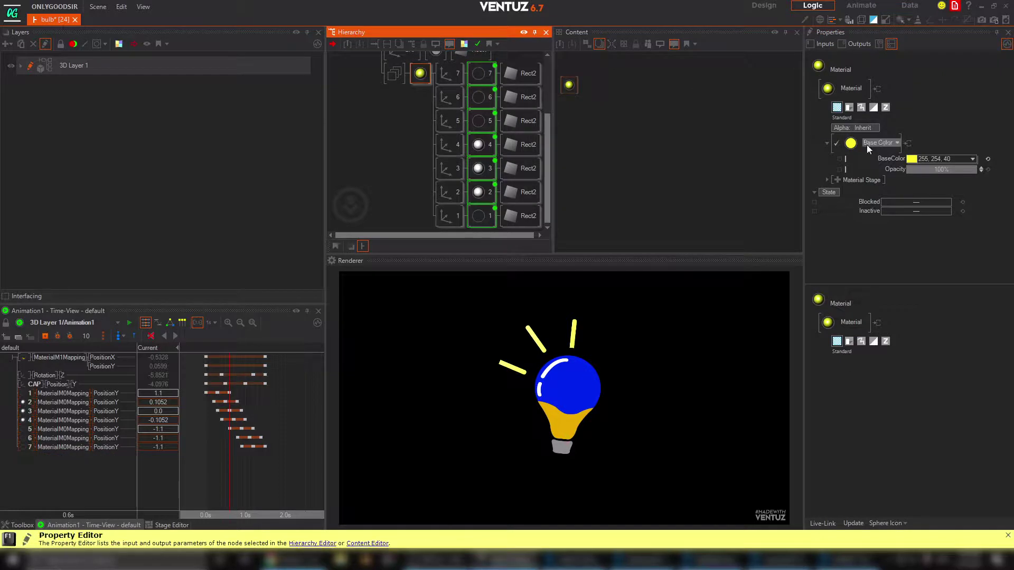
pyautogui.click(889, 144)
pyautogui.click(849, 175)
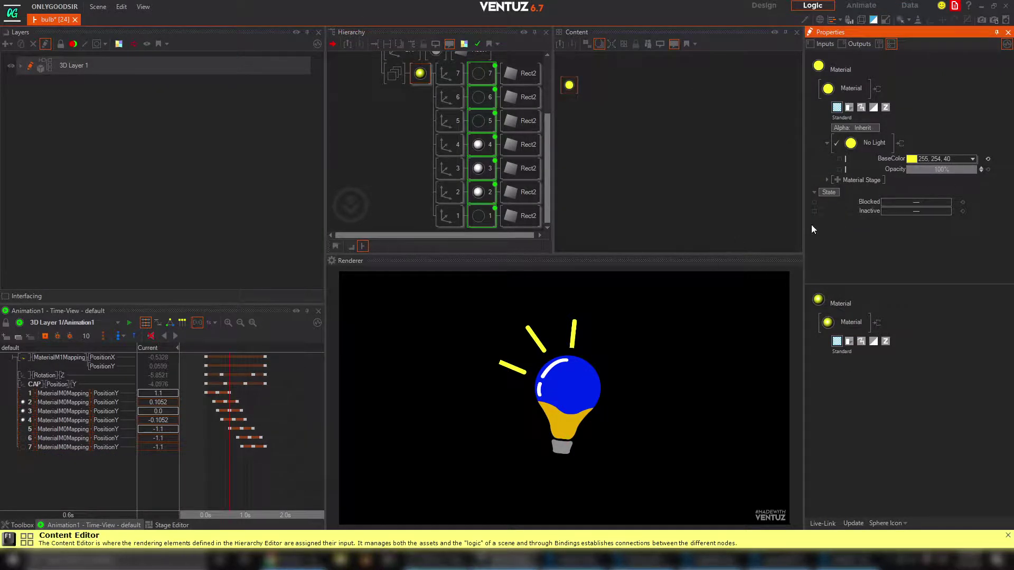
pyautogui.click(973, 159)
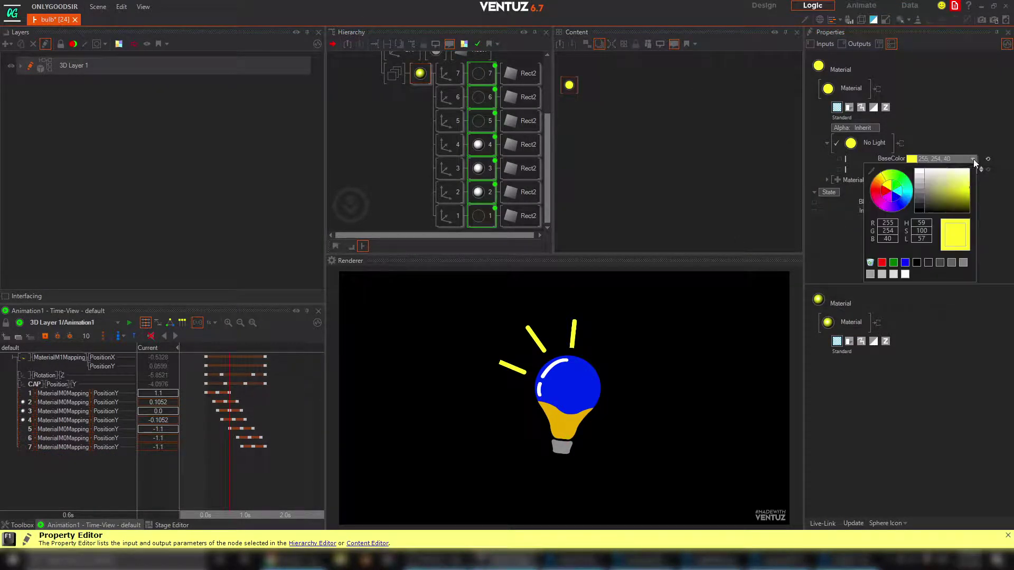
pyautogui.click(881, 178)
pyautogui.moveTo(871, 172); pyautogui.dragTo(566, 426)
# Preview the bulb animation with the recolored rays, forward from 0.0 s and in reverse from 1.5 s
pyautogui.click(251, 502)
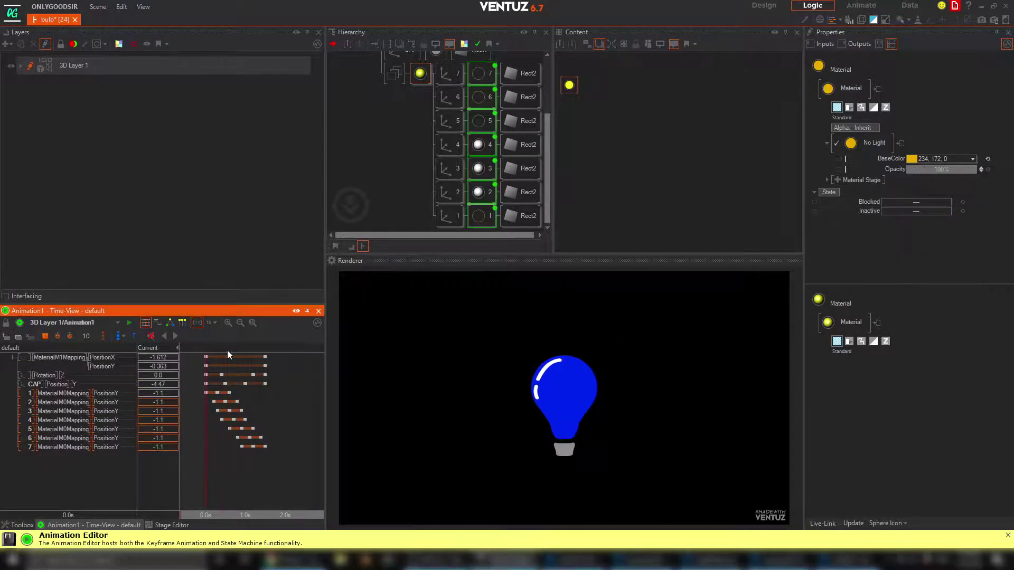
pyautogui.click(176, 337)
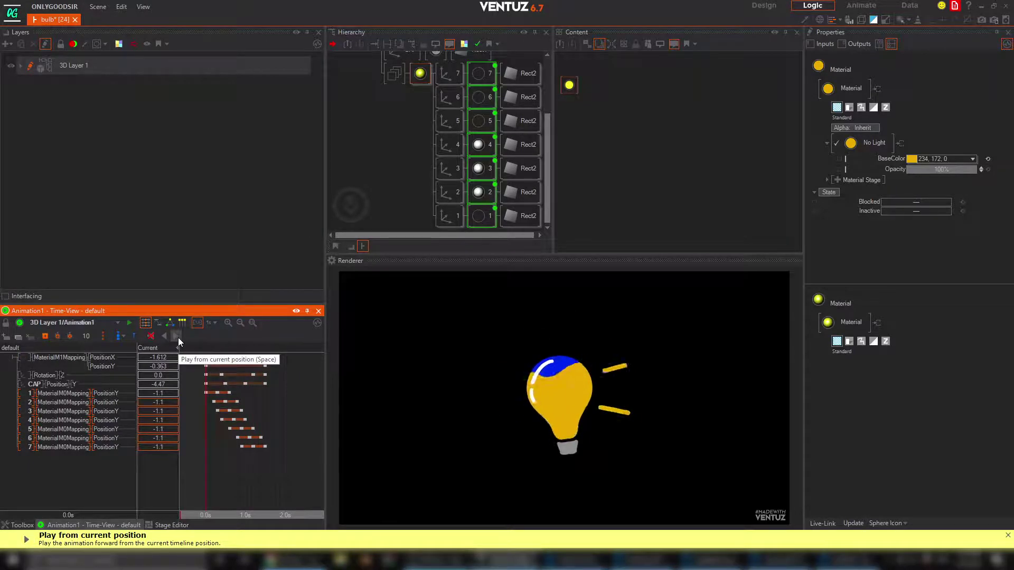
pyautogui.click(177, 336)
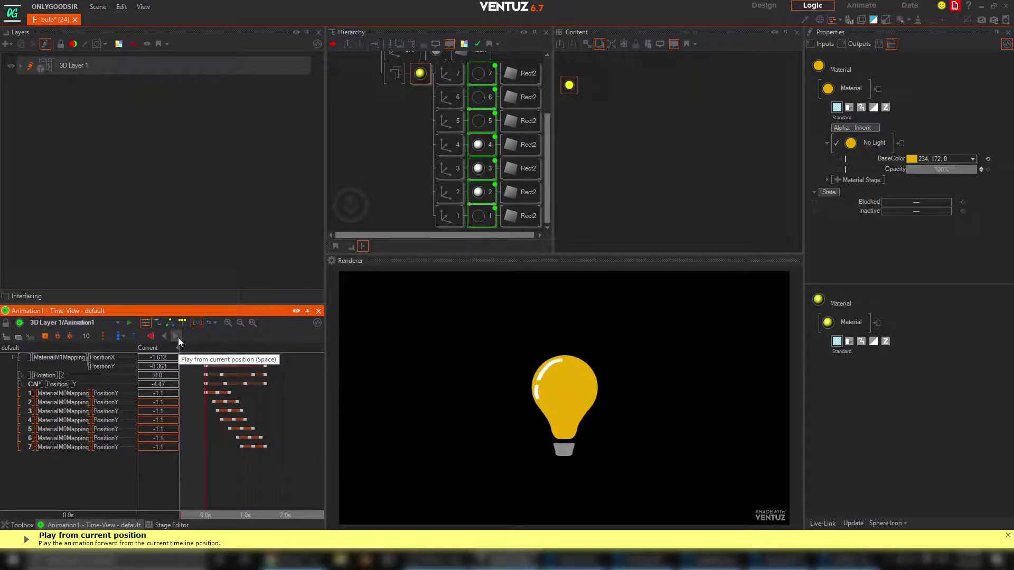
pyautogui.click(271, 482)
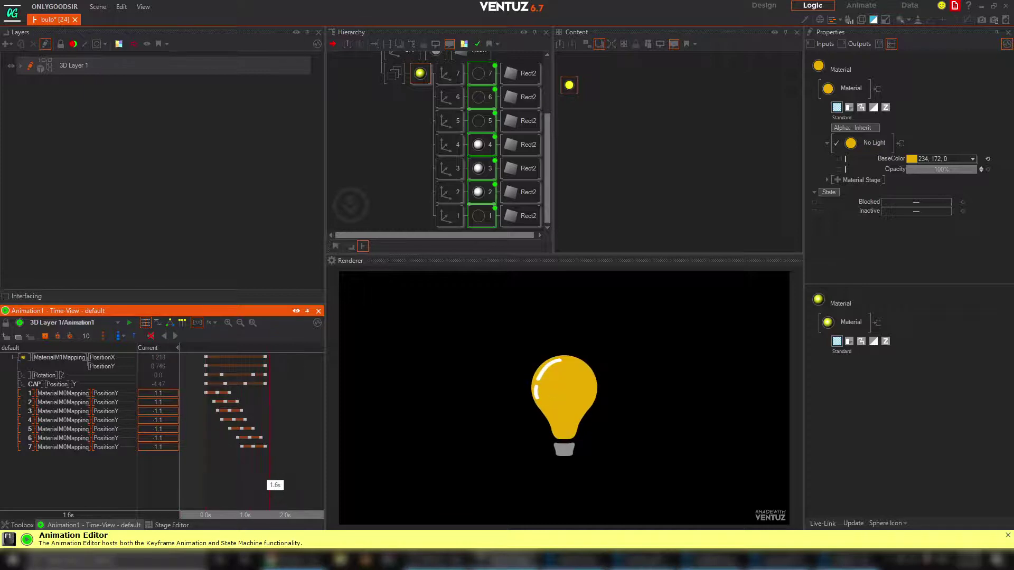
pyautogui.click(264, 480)
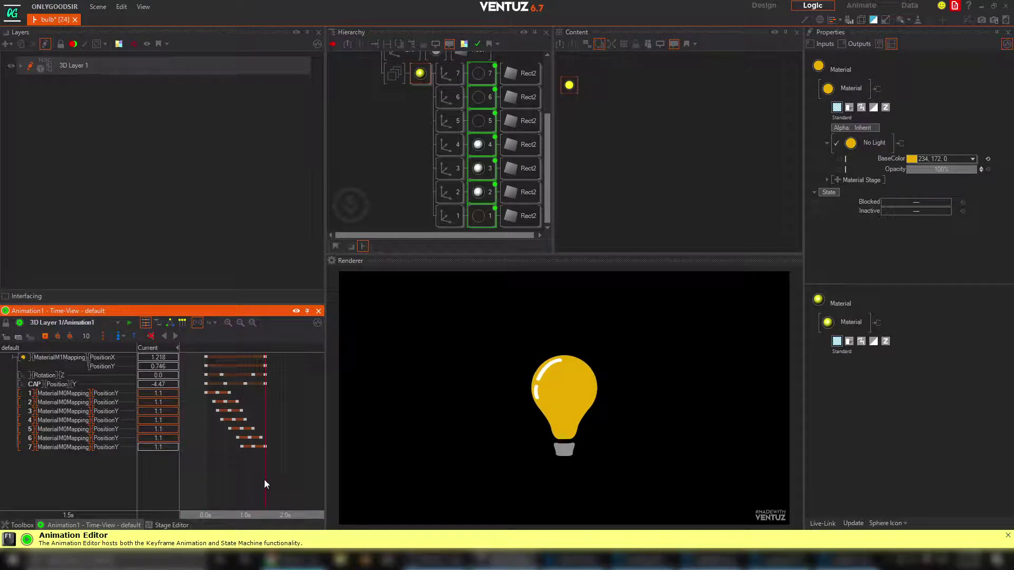
pyautogui.click(169, 337)
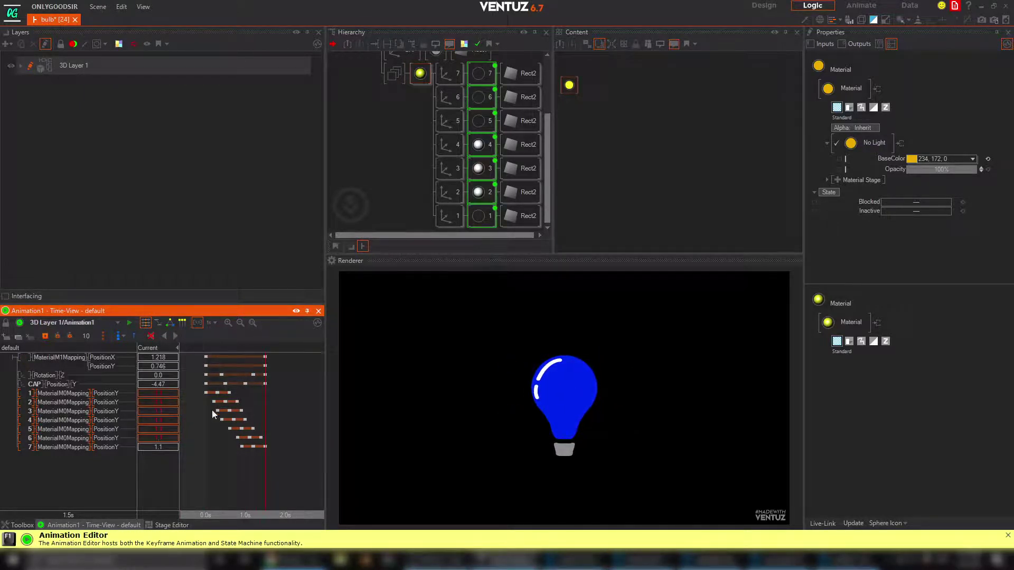
pyautogui.click(254, 482)
pyautogui.click(206, 481)
pyautogui.click(174, 337)
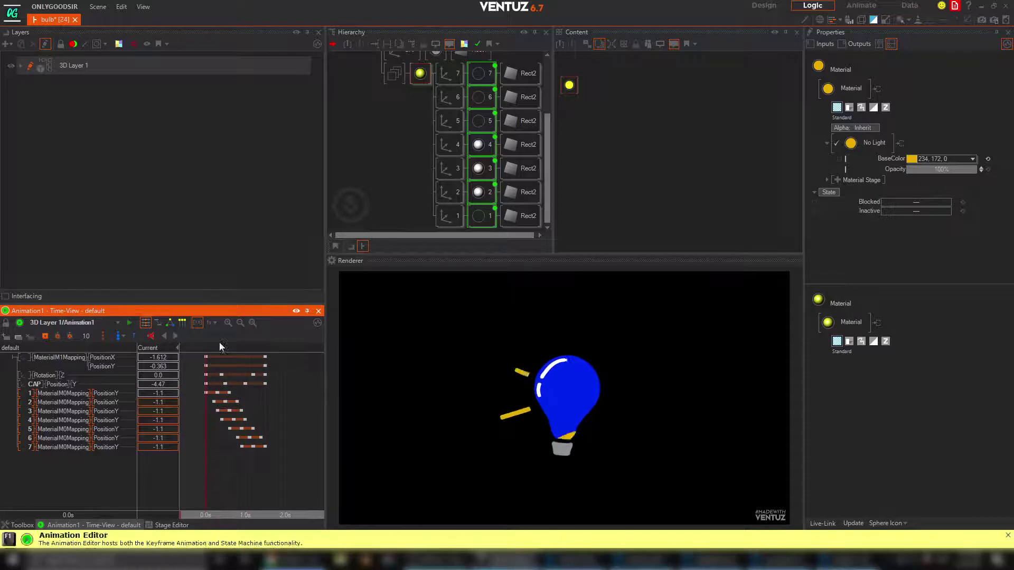
# Enlarge the renderer area and collapse the ray branch beneath the group's material in the hierarchy
pyautogui.moveTo(323, 282); pyautogui.dragTo(271, 283)
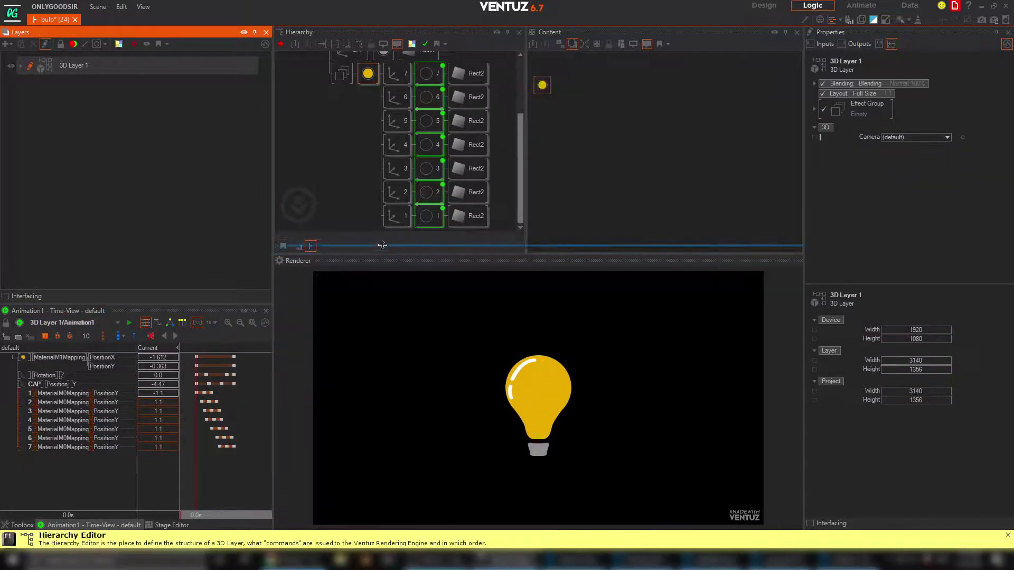
pyautogui.moveTo(387, 254); pyautogui.dragTo(387, 240)
pyautogui.click(343, 117)
pyautogui.scroll(1, 358, 109)
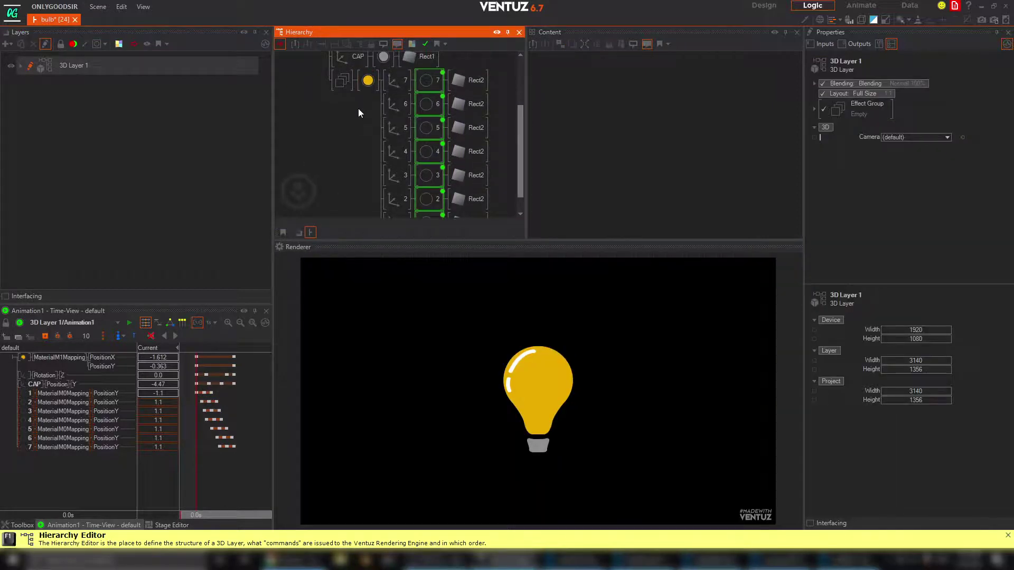
pyautogui.doubleClick(368, 81)
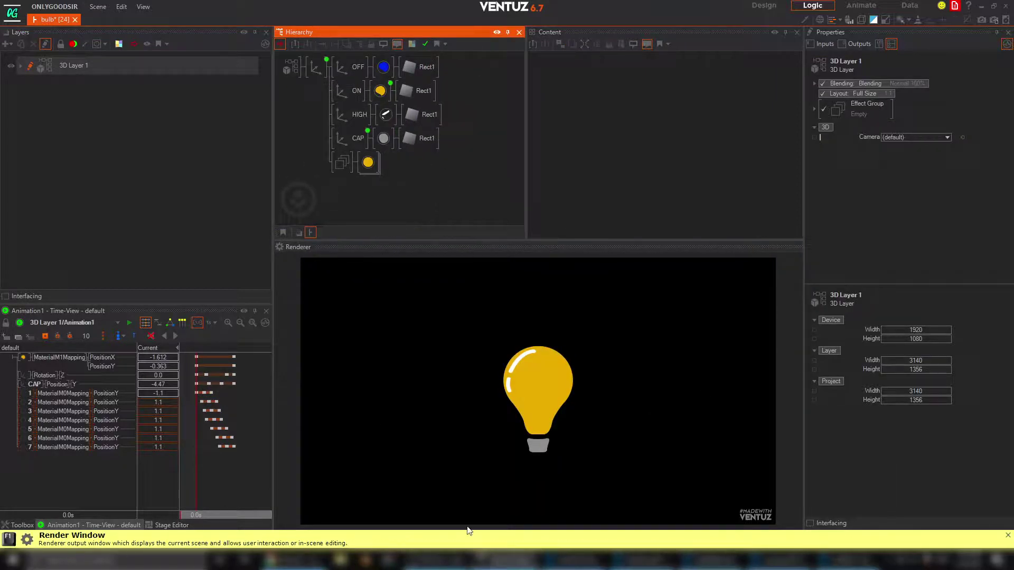
# Add a new Axis above the OFF branch and attach a Circle geometry to it
pyautogui.doubleClick(303, 132)
pyautogui.write('ax')
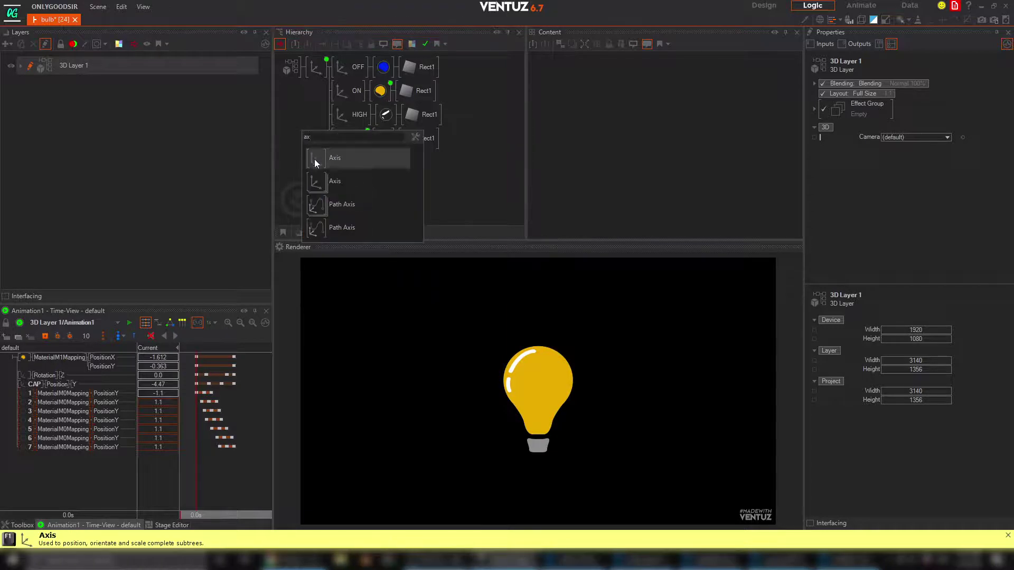
pyautogui.moveTo(315, 160); pyautogui.dragTo(347, 60)
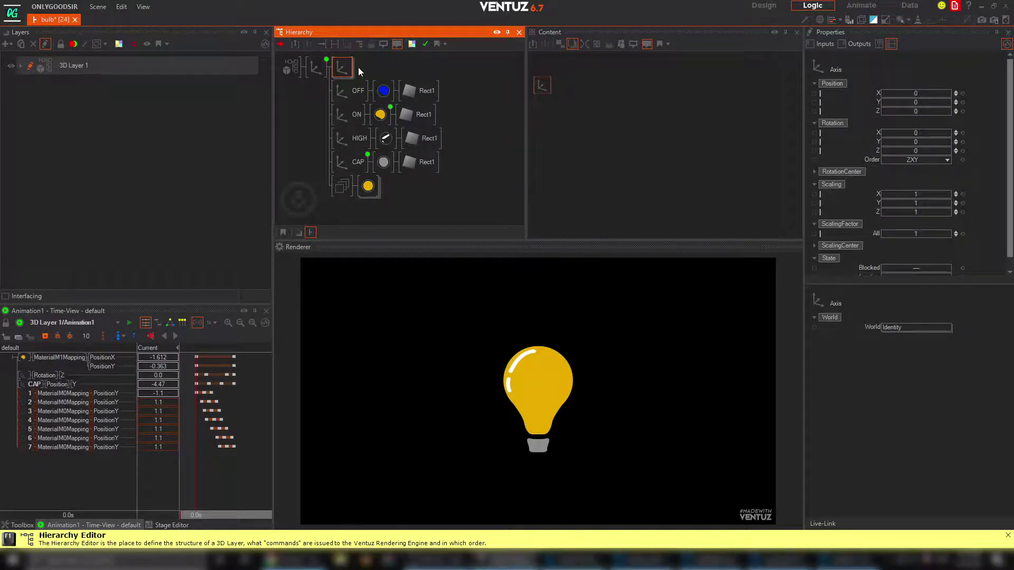
pyautogui.doubleClick(359, 68)
pyautogui.click(386, 95)
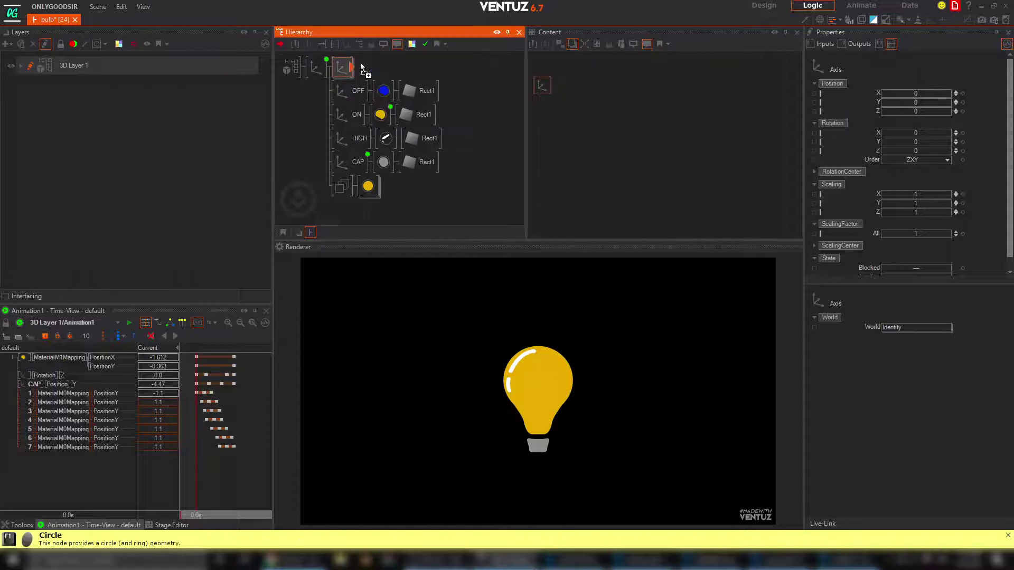
# Insert a Color material between the new axis and the circle
pyautogui.doubleClick(375, 67)
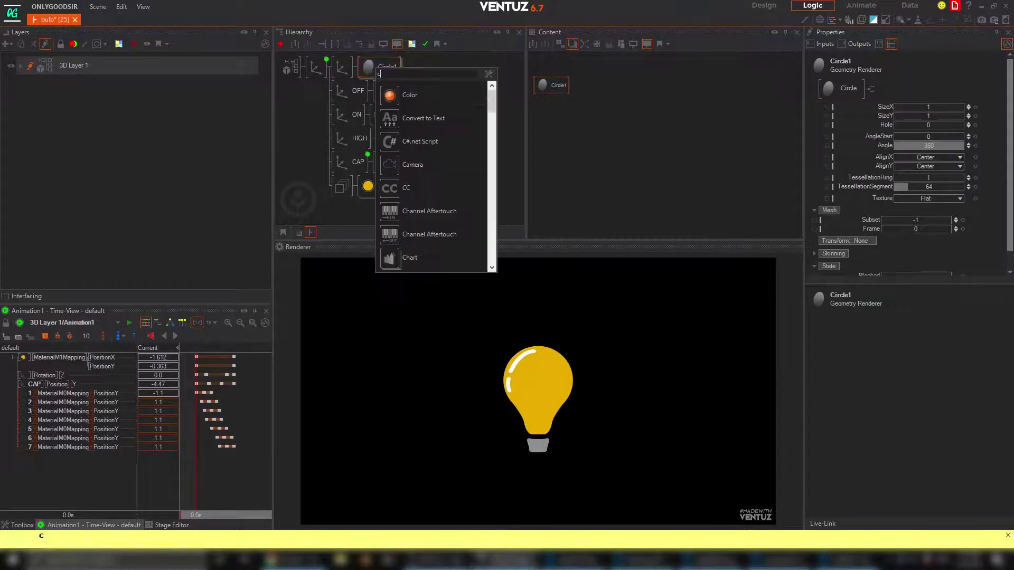
pyautogui.click(393, 95)
pyautogui.click(365, 67)
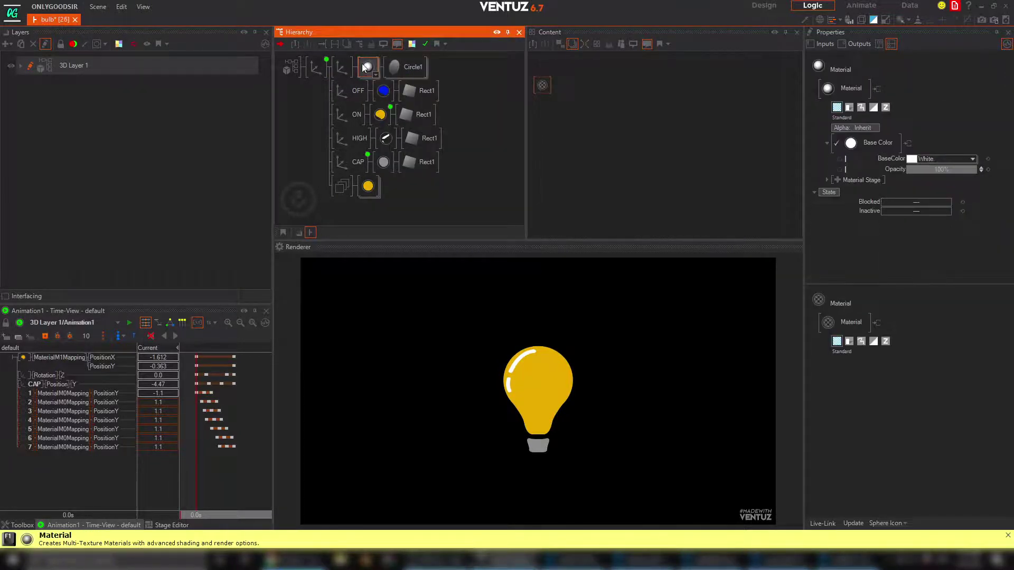
# Set the circle's material to No Light with a dark blue base color (0, 24, 132)
pyautogui.click(885, 142)
pyautogui.click(842, 172)
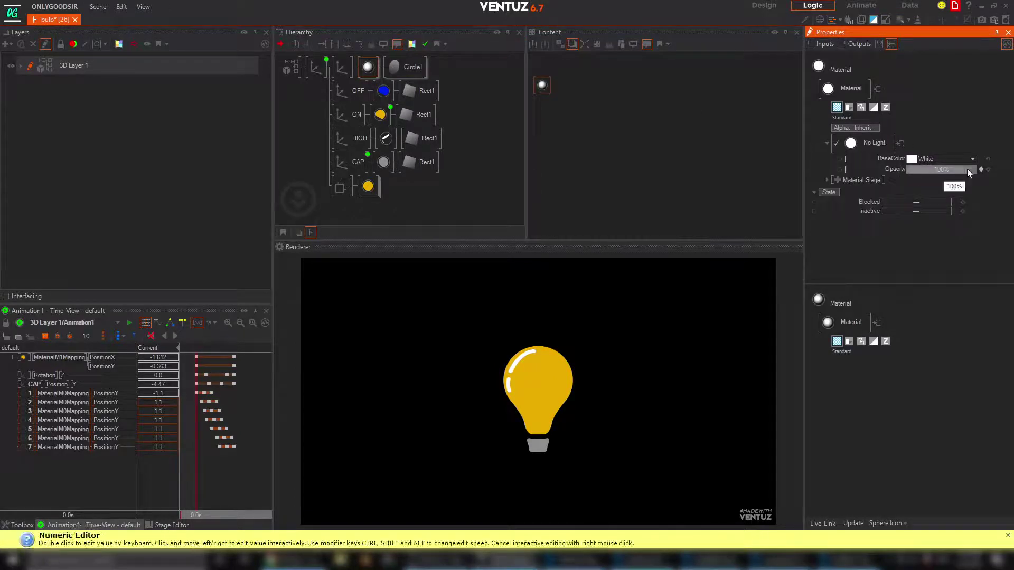
pyautogui.click(973, 159)
pyautogui.click(907, 198)
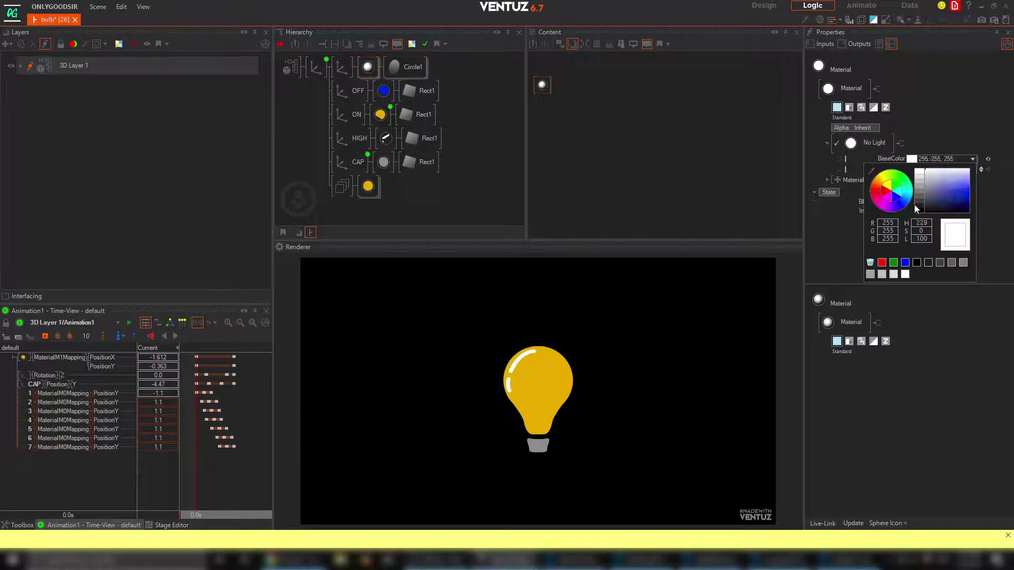
pyautogui.click(969, 195)
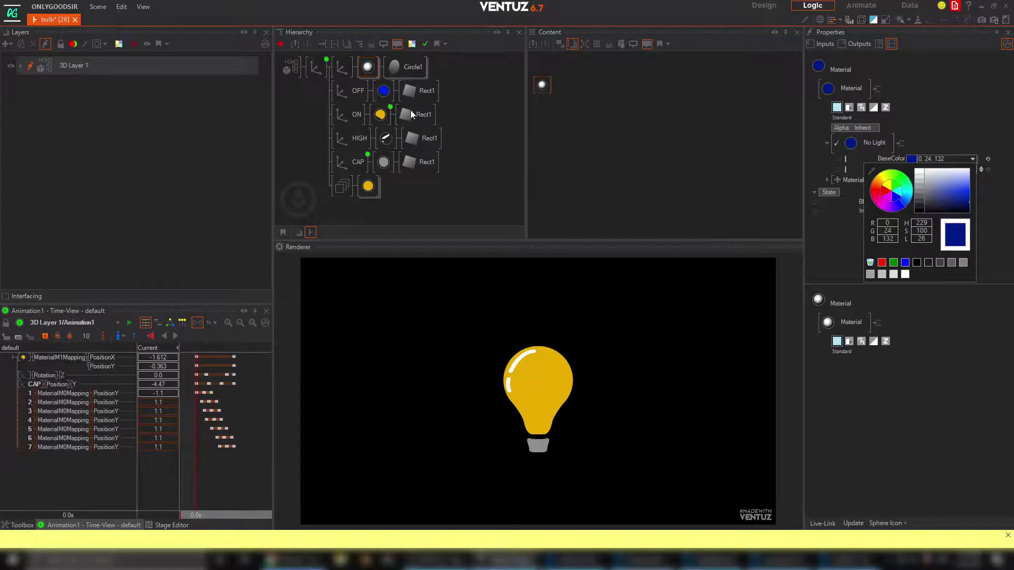
# Set the overall scaling factor of the circle's axis to 94.1
pyautogui.click(342, 67)
pyautogui.moveTo(915, 233); pyautogui.dragTo(950, 231)
pyautogui.click(340, 73)
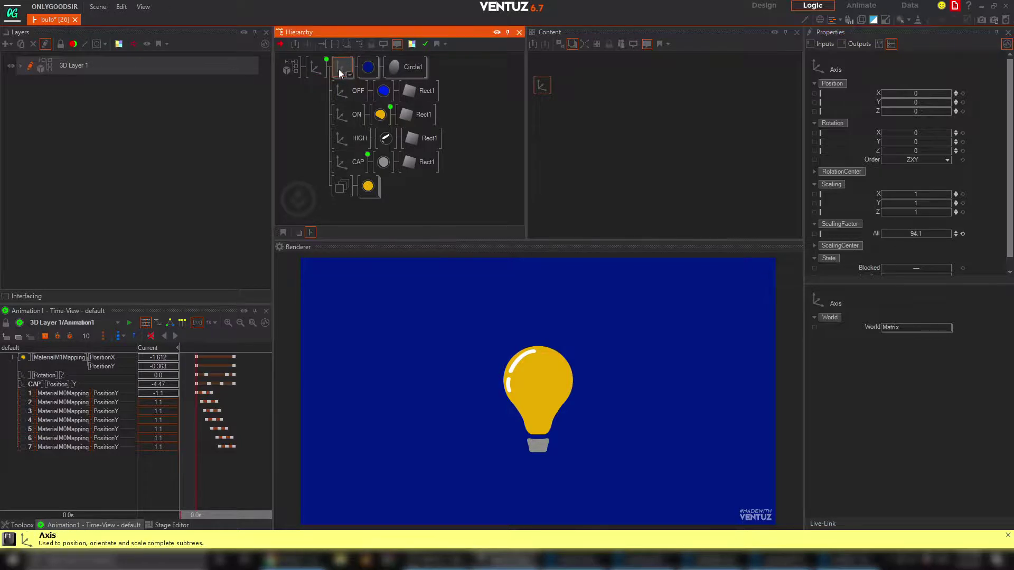
# Try a duplicate of the circle branch with a near-black base color (5, 5, 5), and delete the copy
pyautogui.keyDown('ctrl'); pyautogui.moveTo(344, 70); pyautogui.dragTo(345, 77); pyautogui.keyUp('ctrl')
pyautogui.click(344, 88)
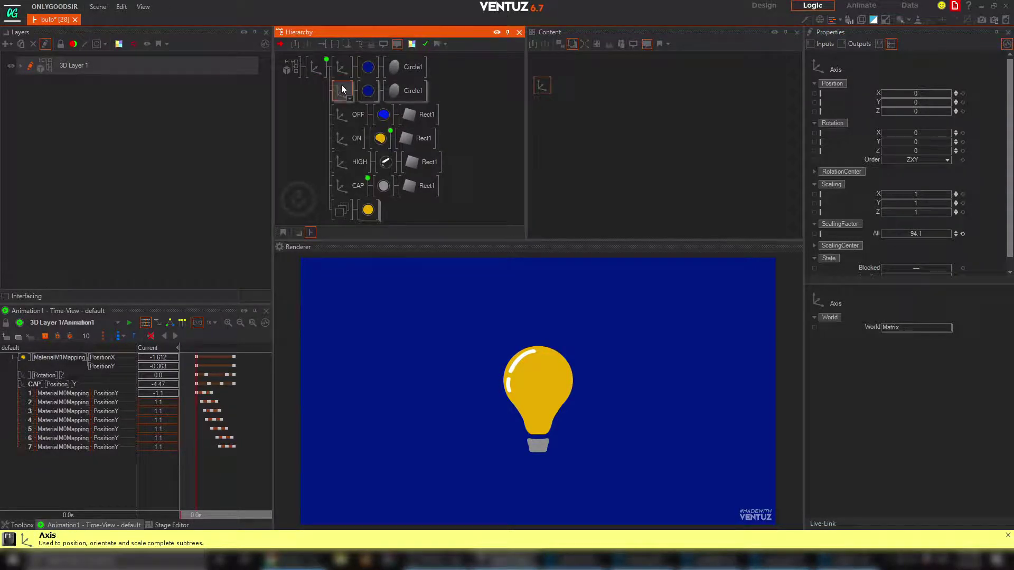
pyautogui.click(373, 94)
pyautogui.click(972, 160)
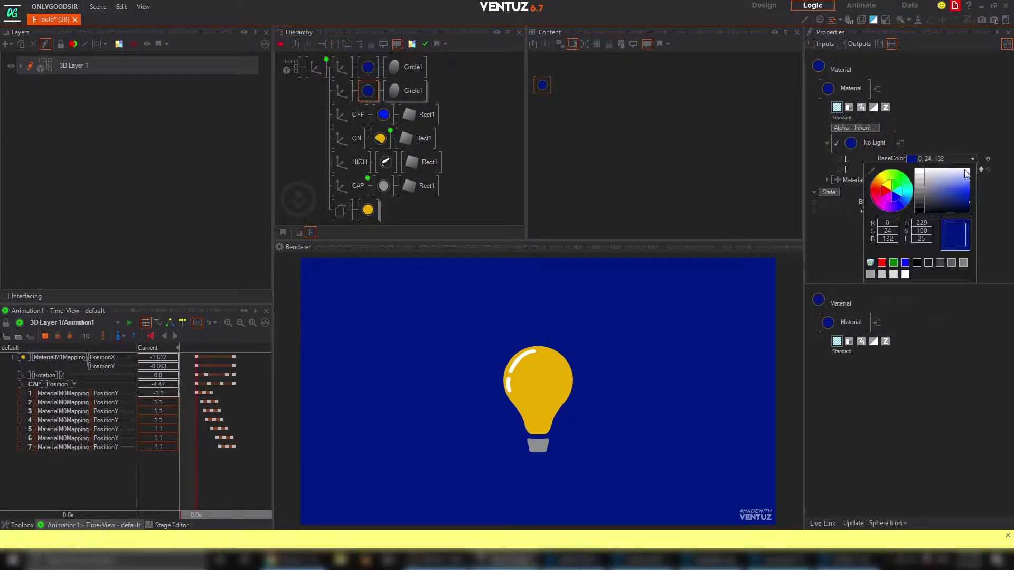
pyautogui.moveTo(930, 188); pyautogui.dragTo(972, 193)
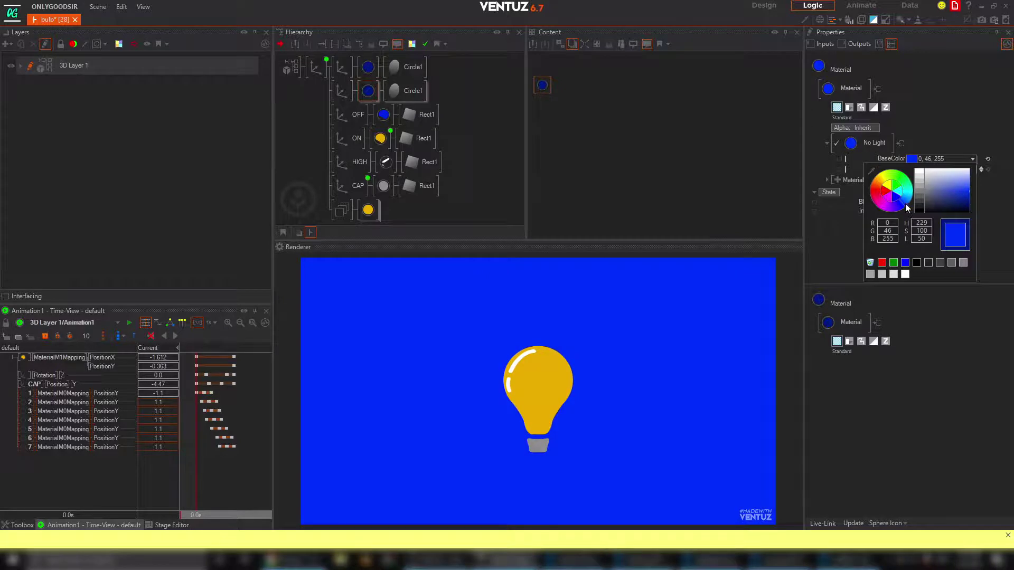
pyautogui.moveTo(911, 208); pyautogui.dragTo(875, 197)
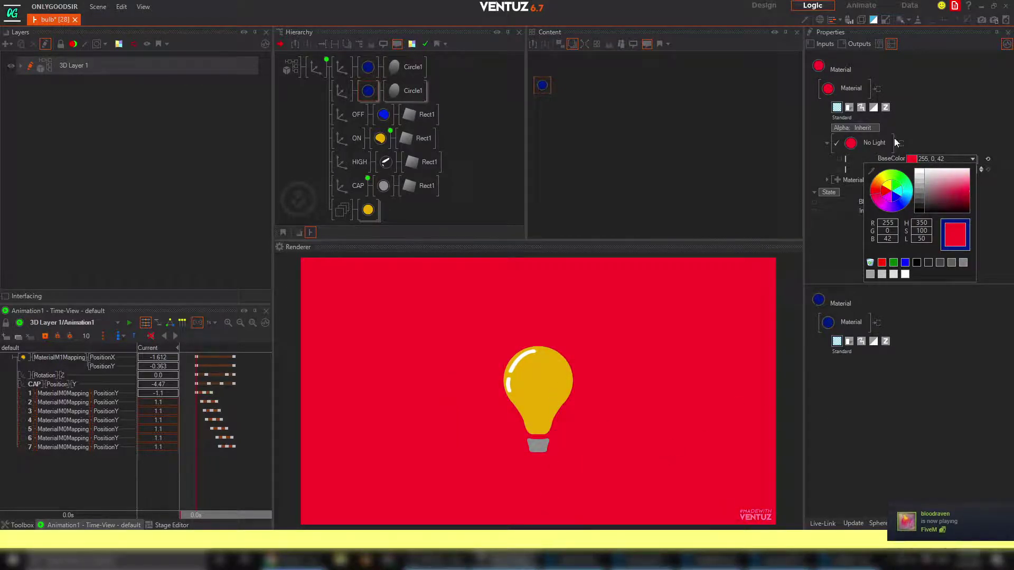
pyautogui.moveTo(882, 194); pyautogui.dragTo(882, 222)
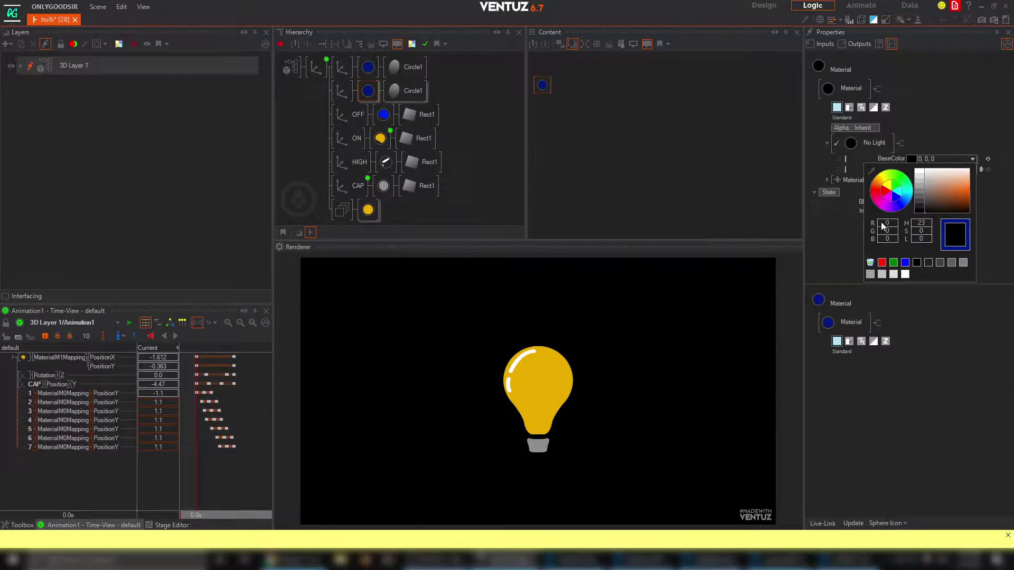
pyautogui.click(942, 147)
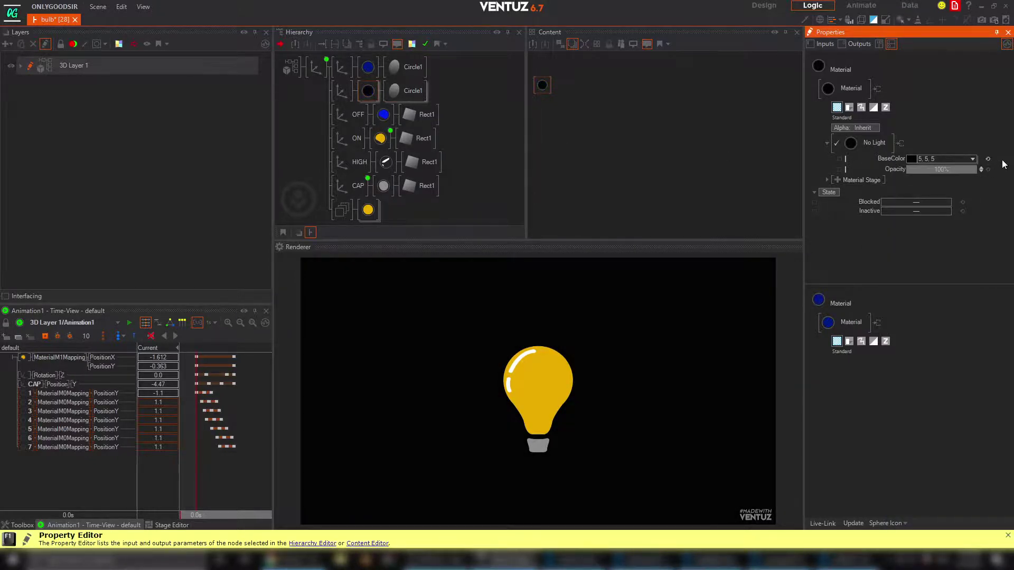
pyautogui.click(338, 91)
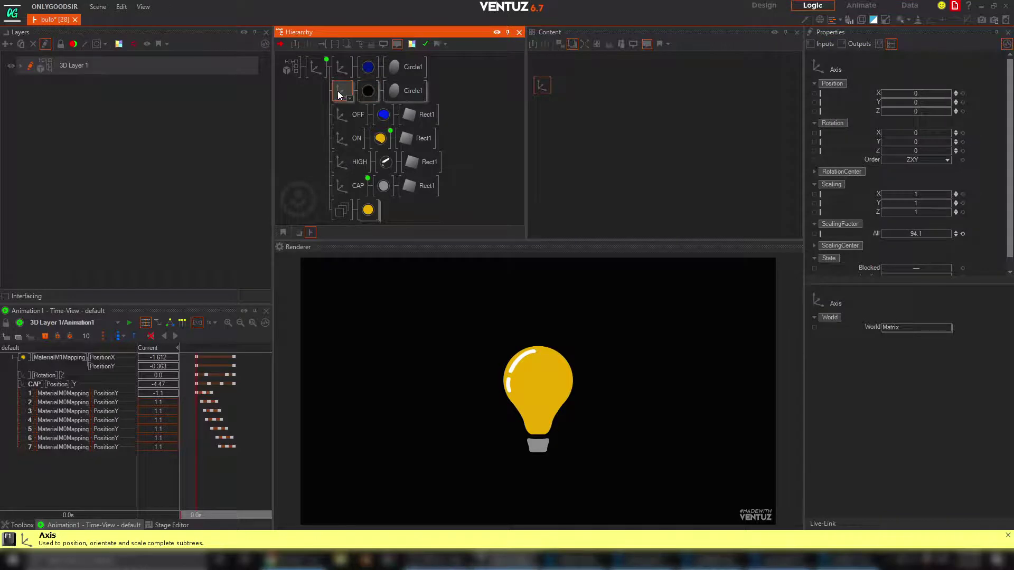
pyautogui.press('Delete')
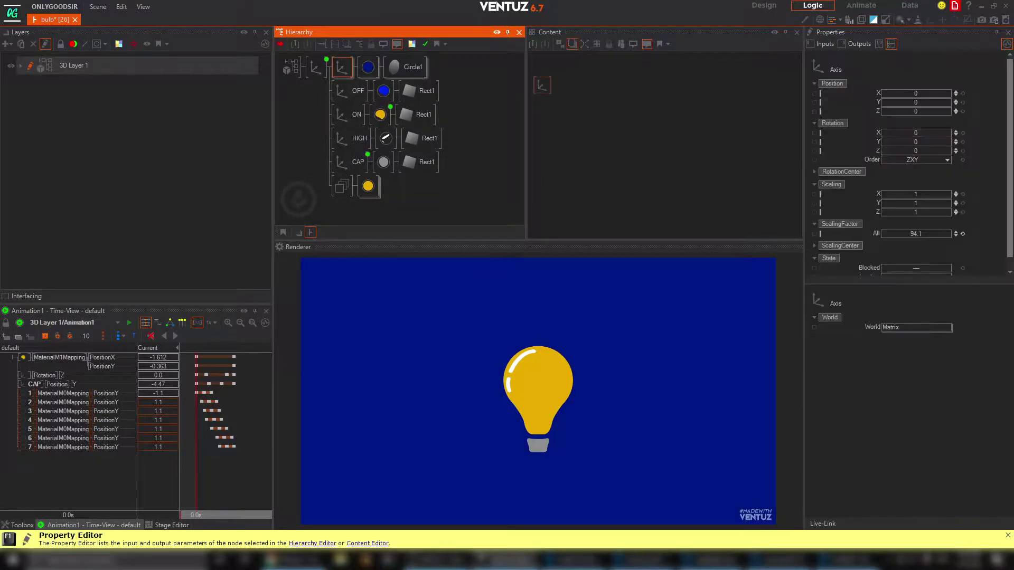
# Set the circle axis's overall scaling factor to 33.7 and its material's base color to olive (117, 112, 35)
pyautogui.moveTo(916, 233); pyautogui.dragTo(951, 234)
pyautogui.click(368, 67)
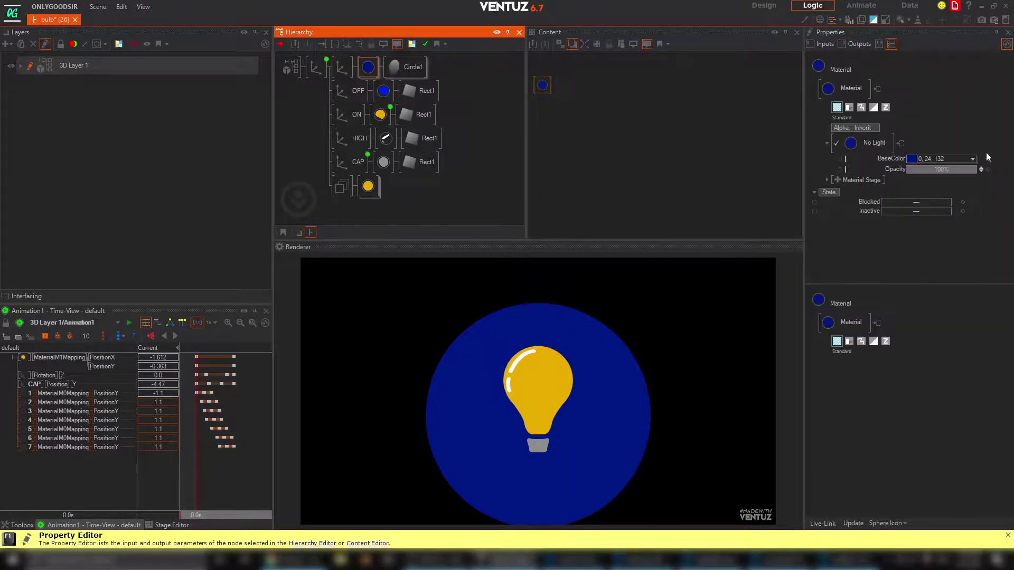
pyautogui.click(974, 159)
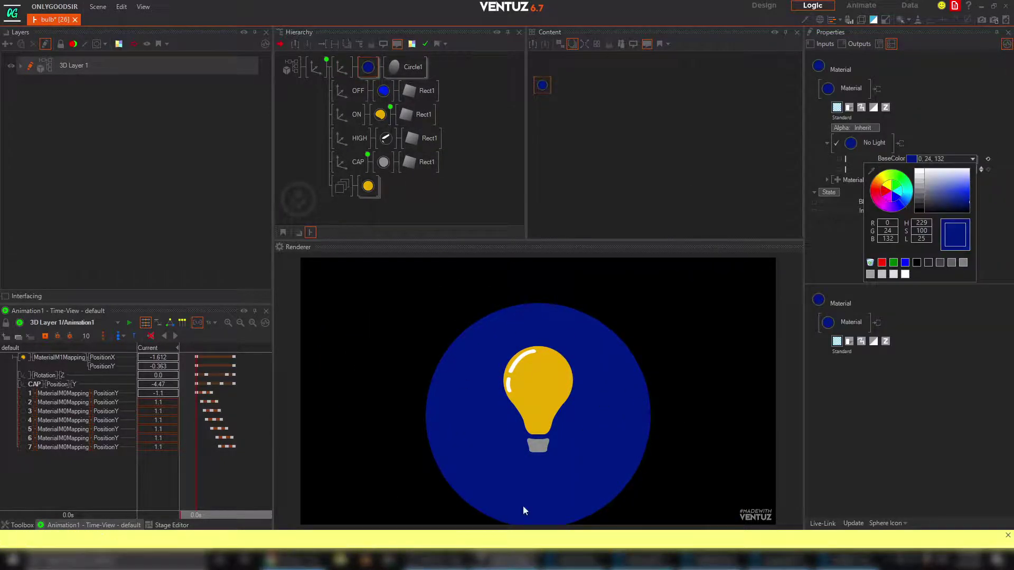
pyautogui.moveTo(891, 192); pyautogui.dragTo(881, 178)
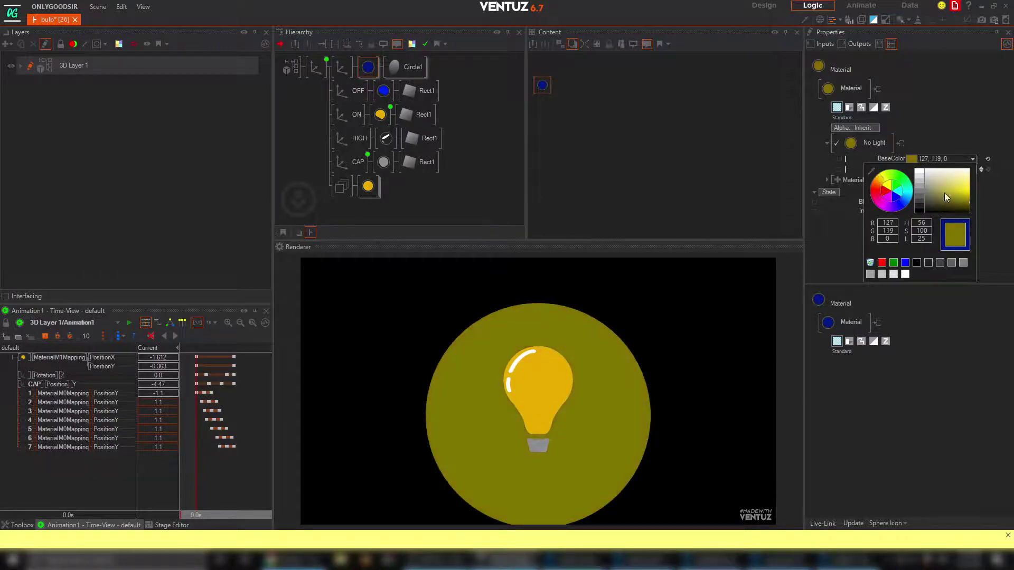
pyautogui.moveTo(944, 194)
pyautogui.mouseDown()
pyautogui.moveTo(922, 195)
pyautogui.moveTo(956, 197)
pyautogui.moveTo(953, 183)
pyautogui.moveTo(935, 179)
pyautogui.moveTo(949, 200)
pyautogui.mouseUp()
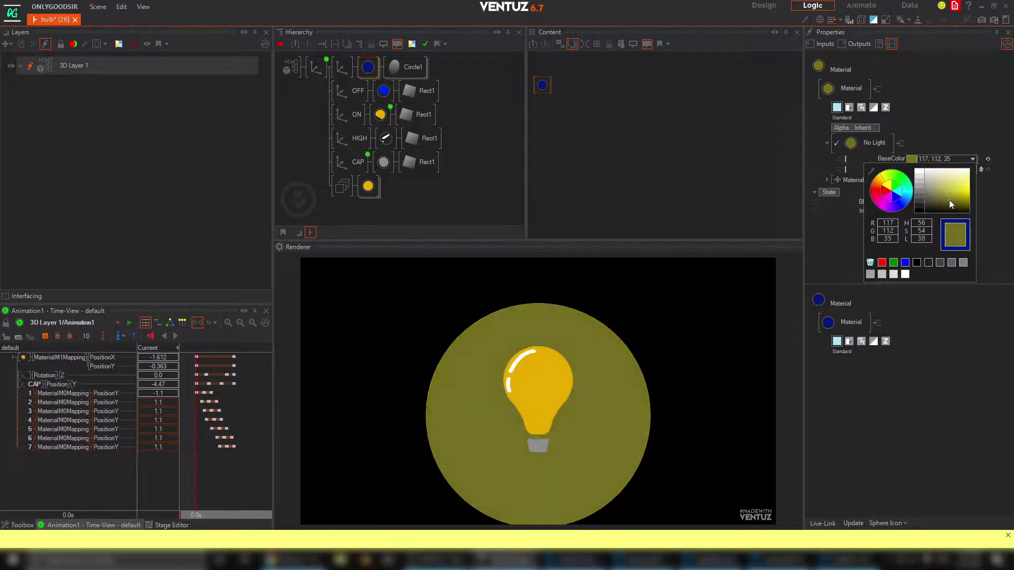
# Move the circle's axis to Y 2.4 and Z 0.2, and set the circle's base color to gray (99, 99, 99)
pyautogui.click(342, 68)
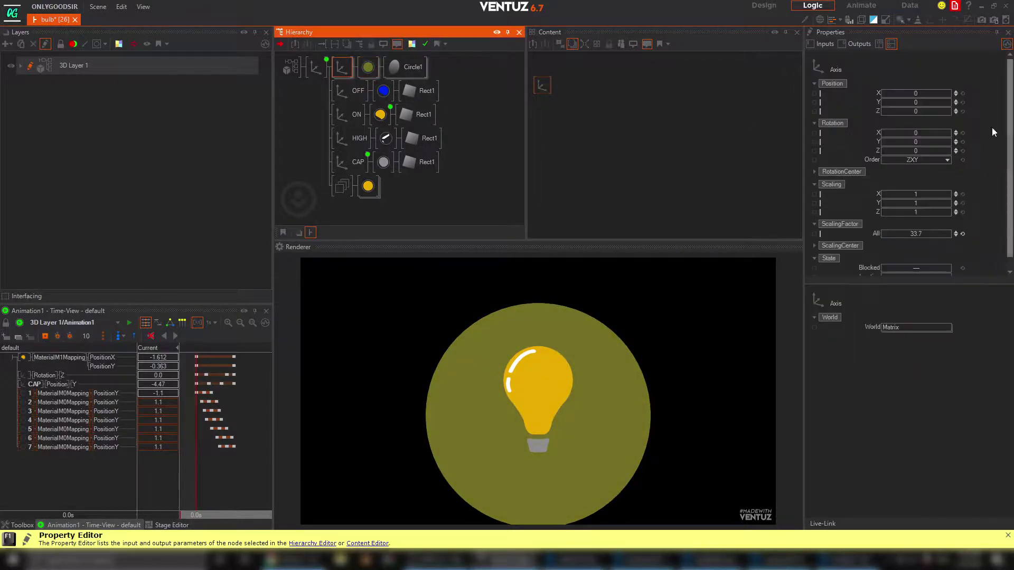
pyautogui.moveTo(923, 111); pyautogui.dragTo(924, 105)
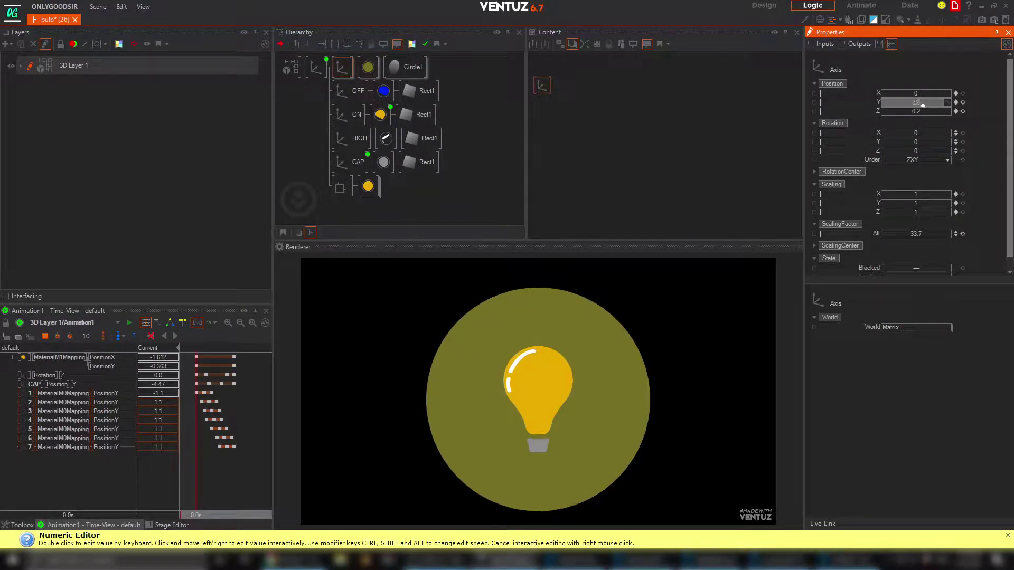
pyautogui.click(369, 68)
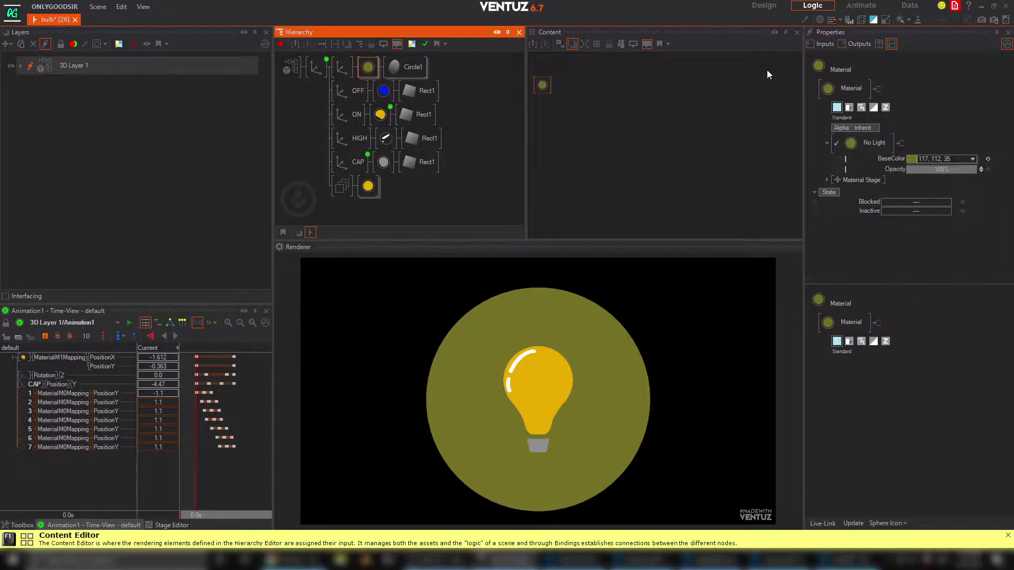
pyautogui.click(972, 159)
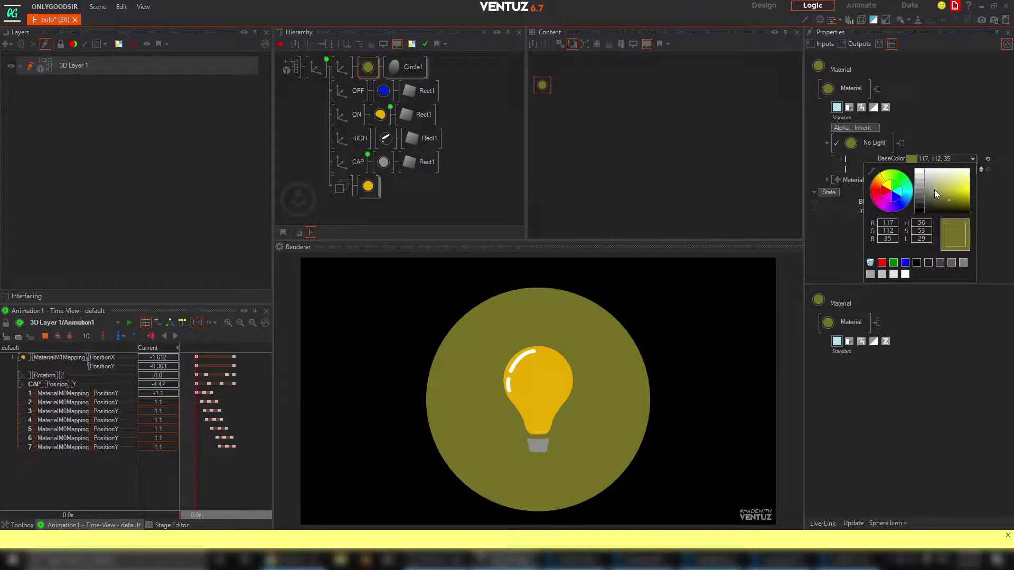
pyautogui.moveTo(934, 189)
pyautogui.mouseDown()
pyautogui.moveTo(946, 189)
pyautogui.moveTo(926, 182)
pyautogui.moveTo(918, 200)
pyautogui.mouseUp()
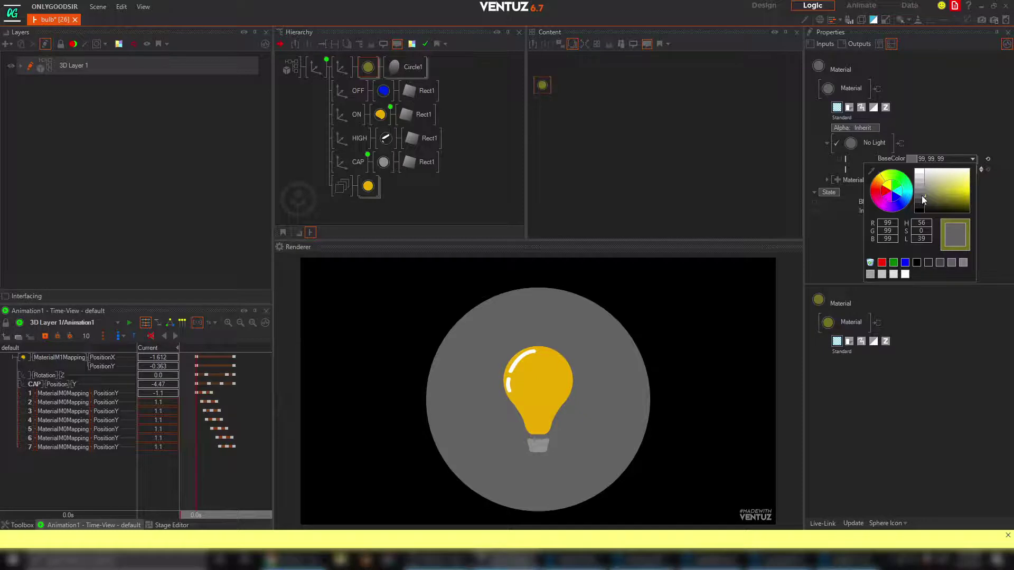
# Duplicate the gray circle branch and set the upper circle's base color to medium blue (0, 63, 153)
pyautogui.click(342, 69)
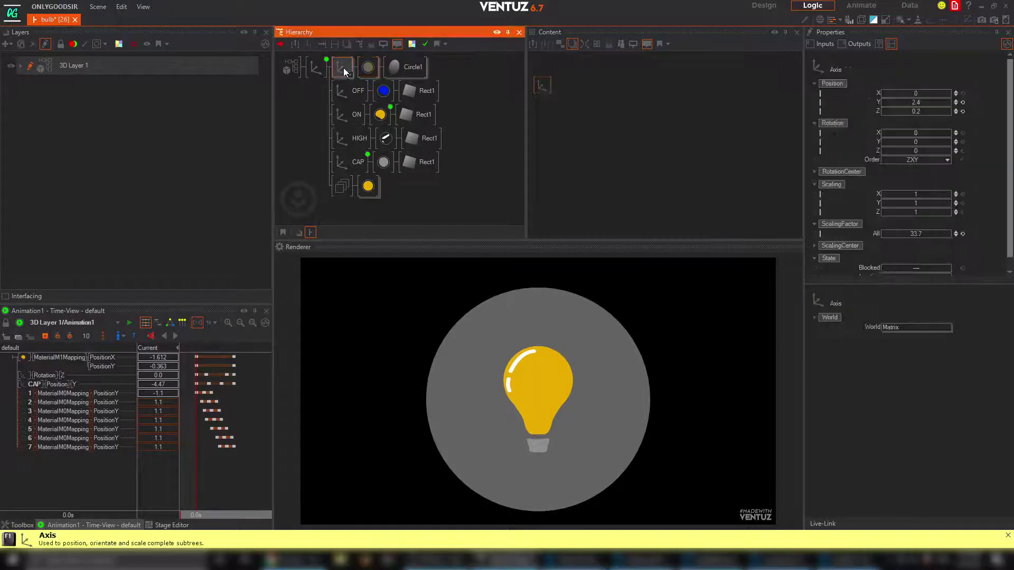
pyautogui.keyDown('ctrl'); pyautogui.moveTo(340, 64); pyautogui.dragTo(340, 80); pyautogui.keyUp('ctrl')
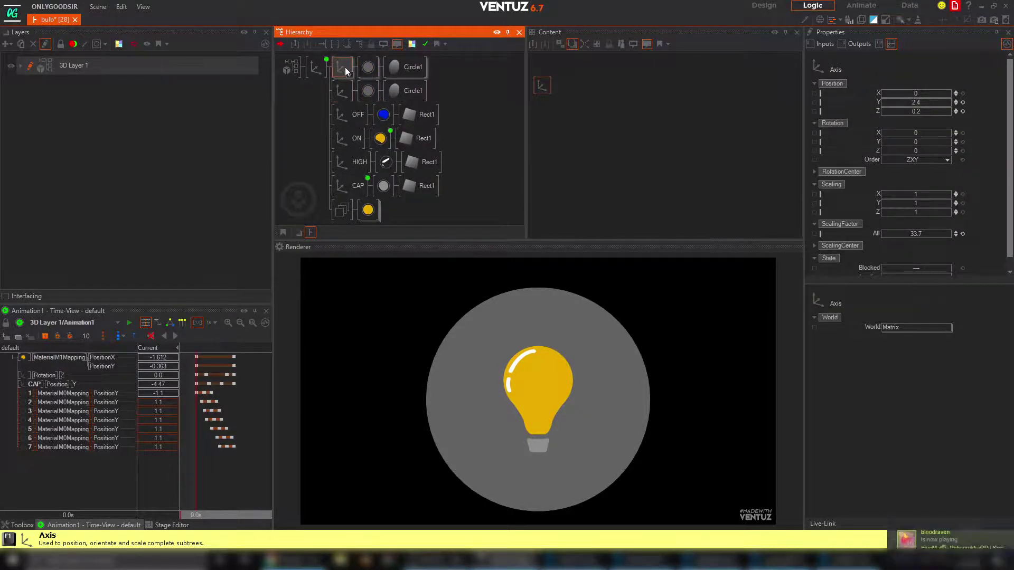
pyautogui.click(368, 66)
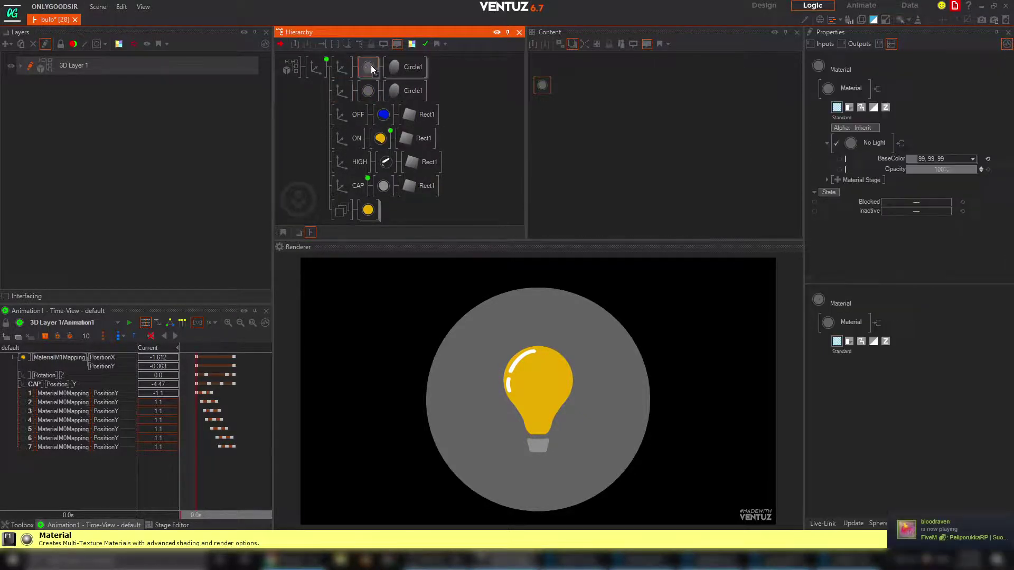
pyautogui.click(973, 159)
pyautogui.click(906, 204)
pyautogui.moveTo(904, 205); pyautogui.dragTo(991, 200)
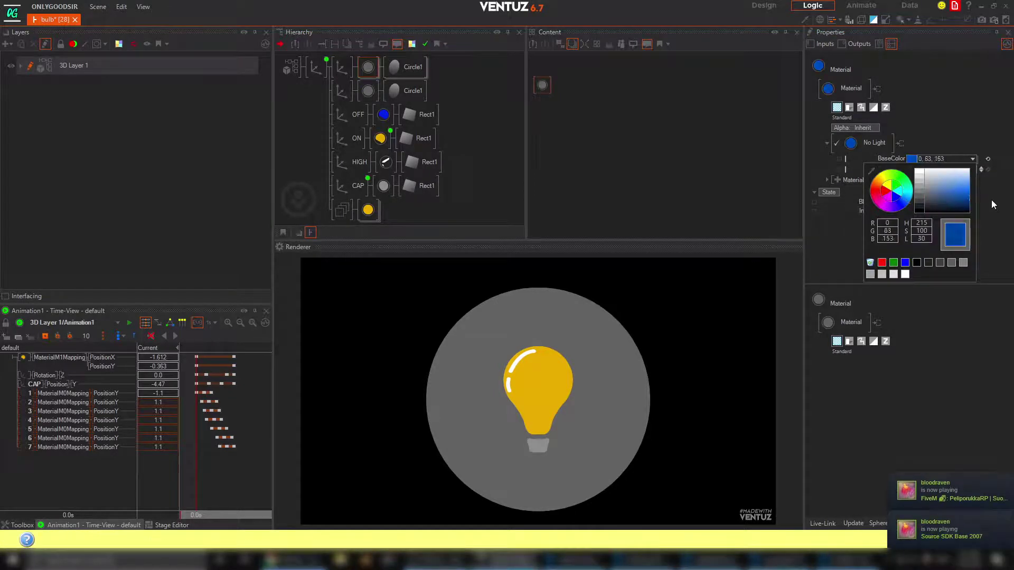
# Set the blue circle's axis to position Z 0.46 and overall scaling factor 104.6
pyautogui.click(347, 65)
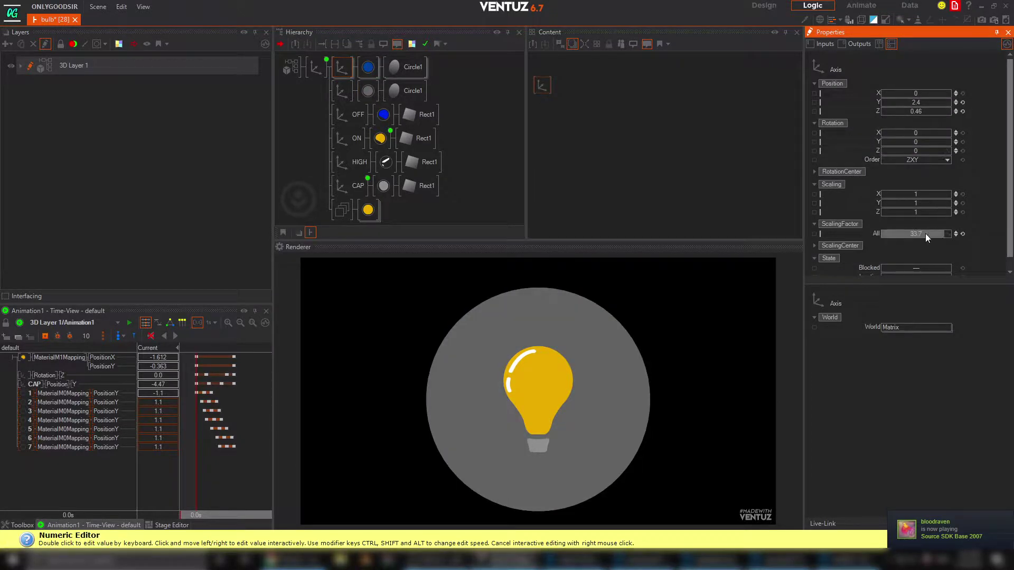
pyautogui.moveTo(925, 233); pyautogui.dragTo(950, 231)
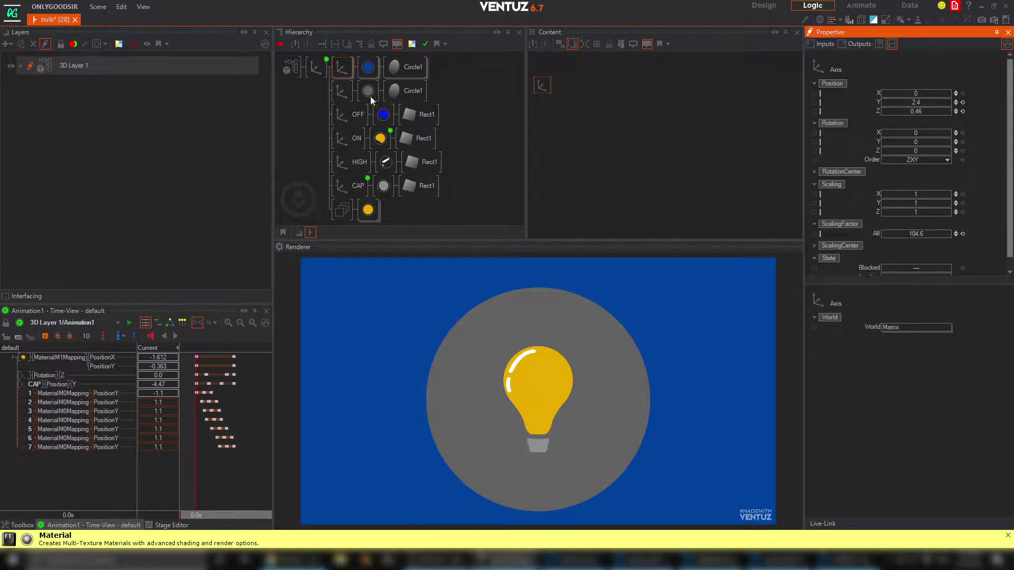
# Shrink the gray circle behind the bulb by setting its axis's overall scaling factor to 3.8
pyautogui.click(393, 89)
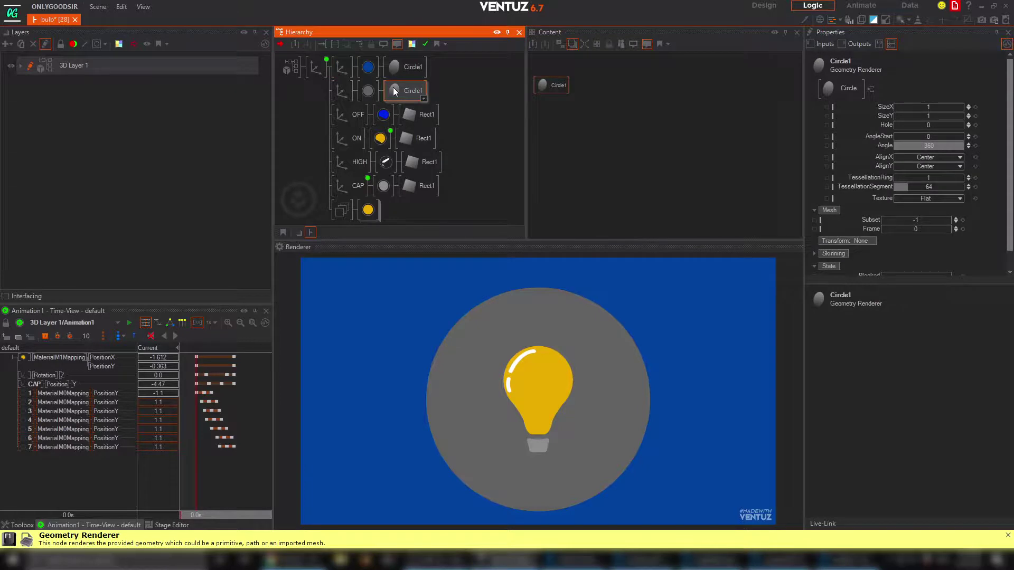
pyautogui.click(344, 89)
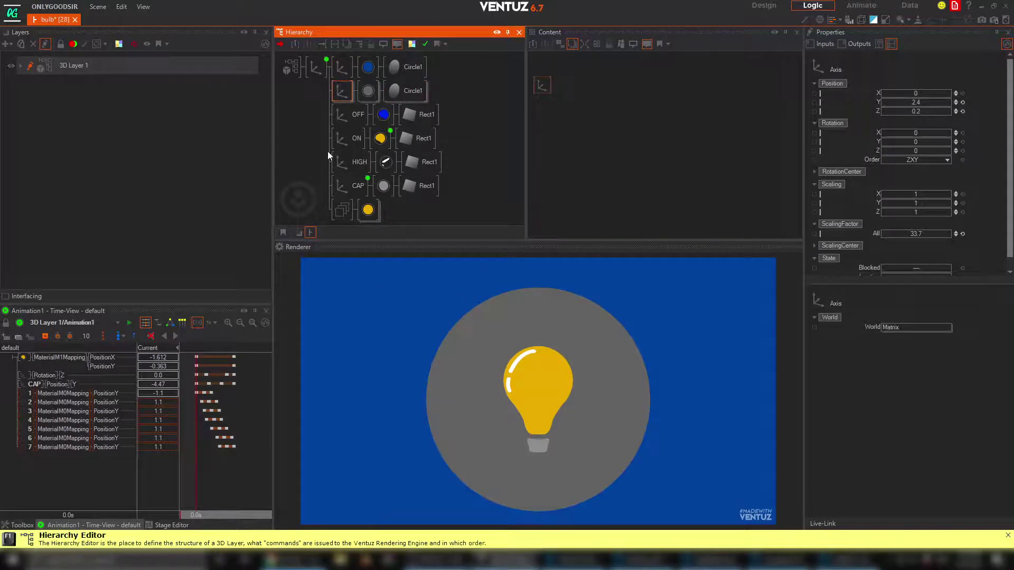
pyautogui.click(368, 90)
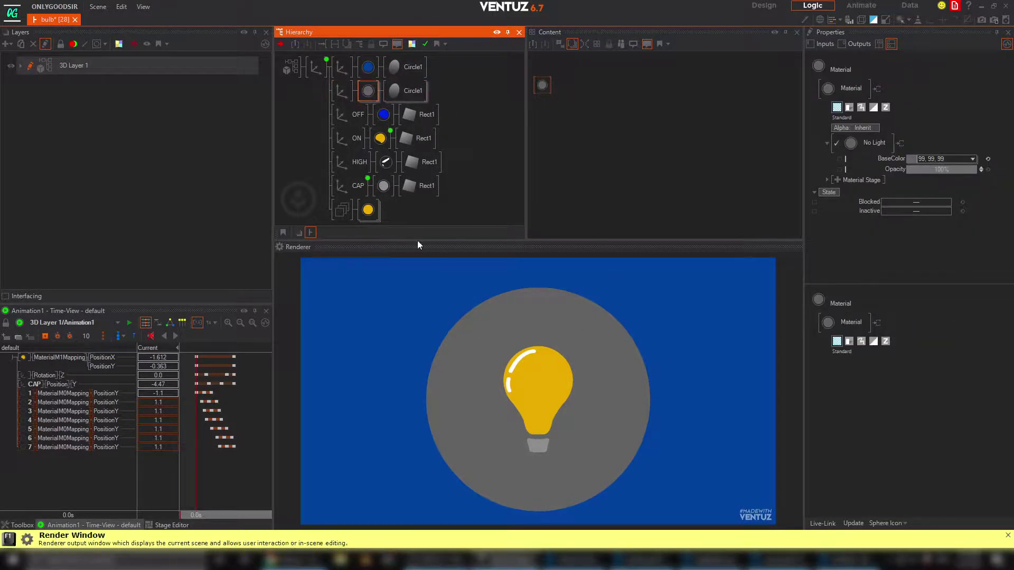
pyautogui.click(342, 92)
pyautogui.moveTo(925, 235); pyautogui.dragTo(881, 235)
pyautogui.moveTo(953, 239); pyautogui.dragTo(892, 233)
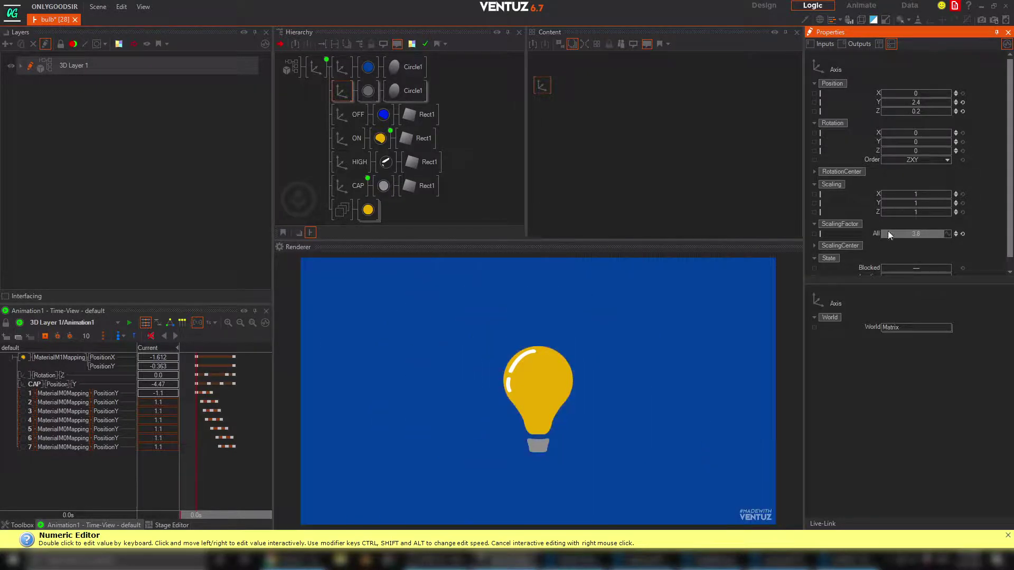
# Bind the overall scaling factor of the gray circle's axis to the existing Animation1 node in the content
pyautogui.click(346, 83)
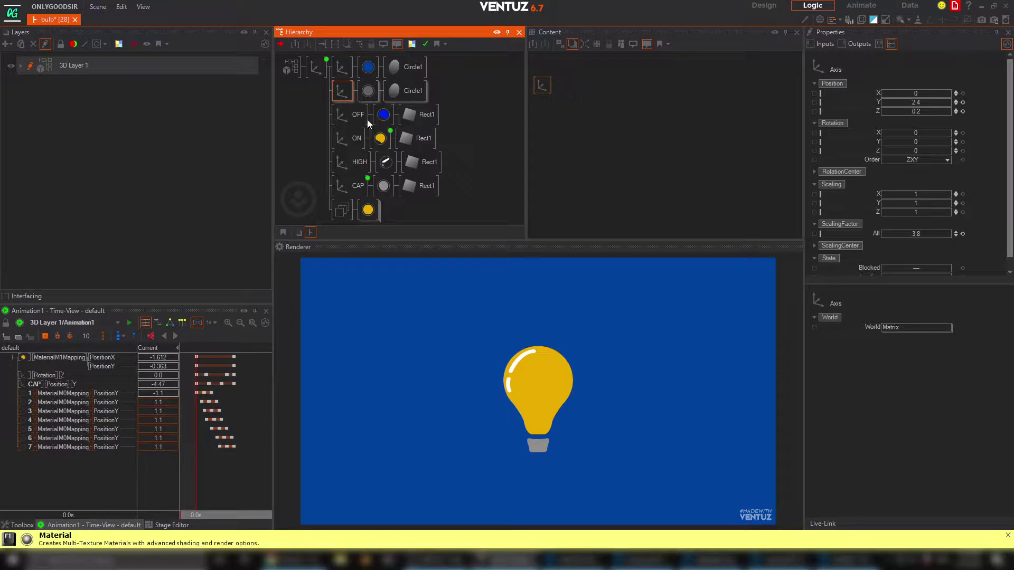
pyautogui.keyDown('ctrl'); pyautogui.click(316, 63); pyautogui.keyUp('ctrl')
pyautogui.click(541, 111)
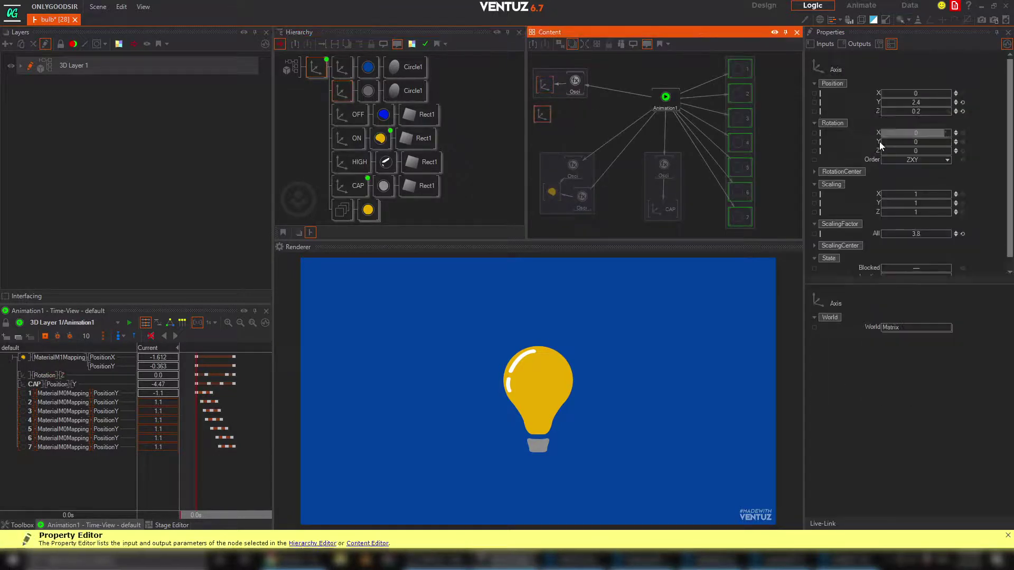
pyautogui.moveTo(876, 233); pyautogui.dragTo(664, 99)
# Add keyframes for the gray circle's scaling factor at 0.0 s and 1.5 s, and set its value at 0.0 s to 90.9
pyautogui.click(234, 478)
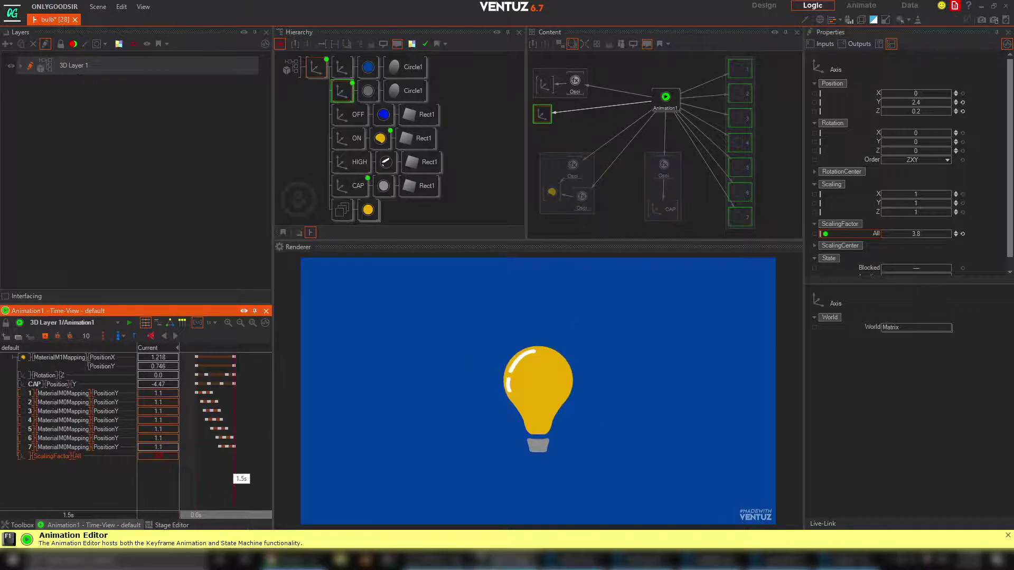
pyautogui.click(197, 483)
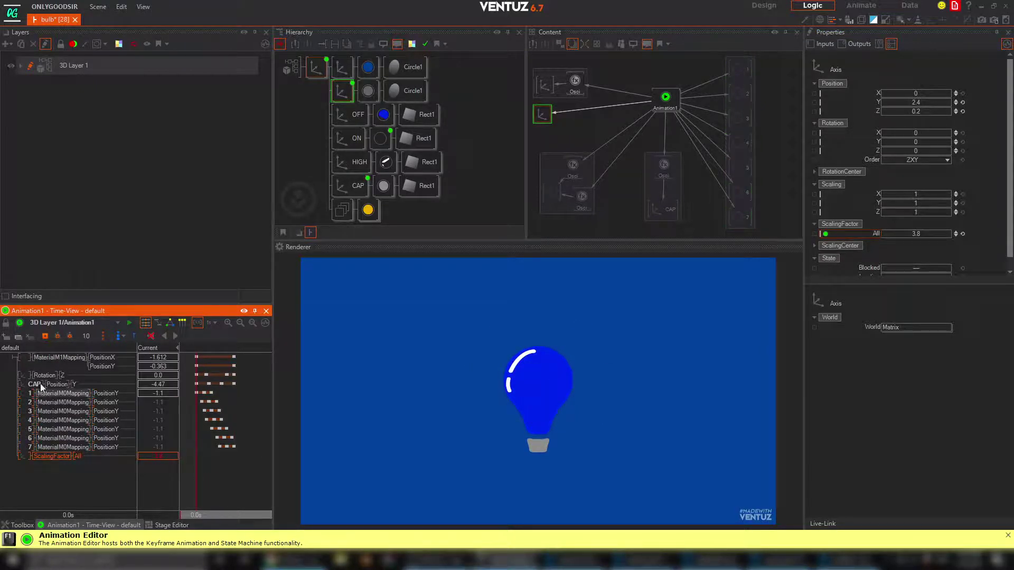
pyautogui.click(45, 336)
pyautogui.click(234, 478)
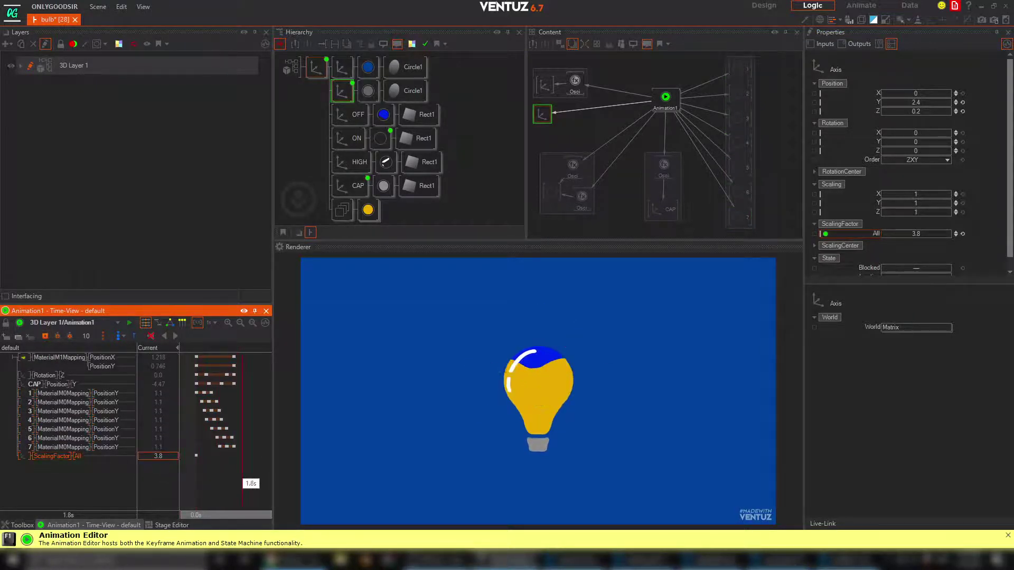
pyautogui.click(45, 336)
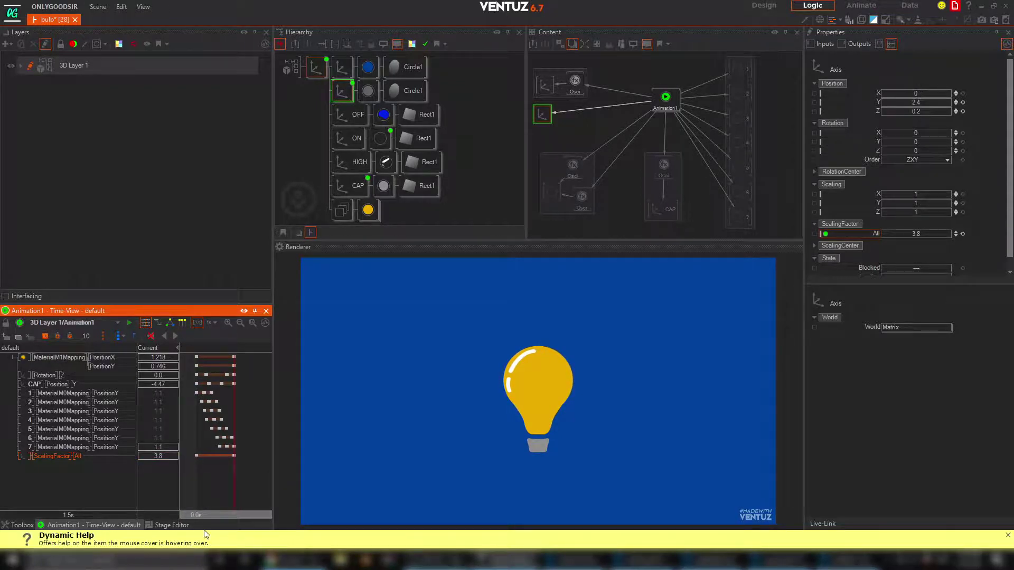
pyautogui.moveTo(234, 482); pyautogui.dragTo(179, 452)
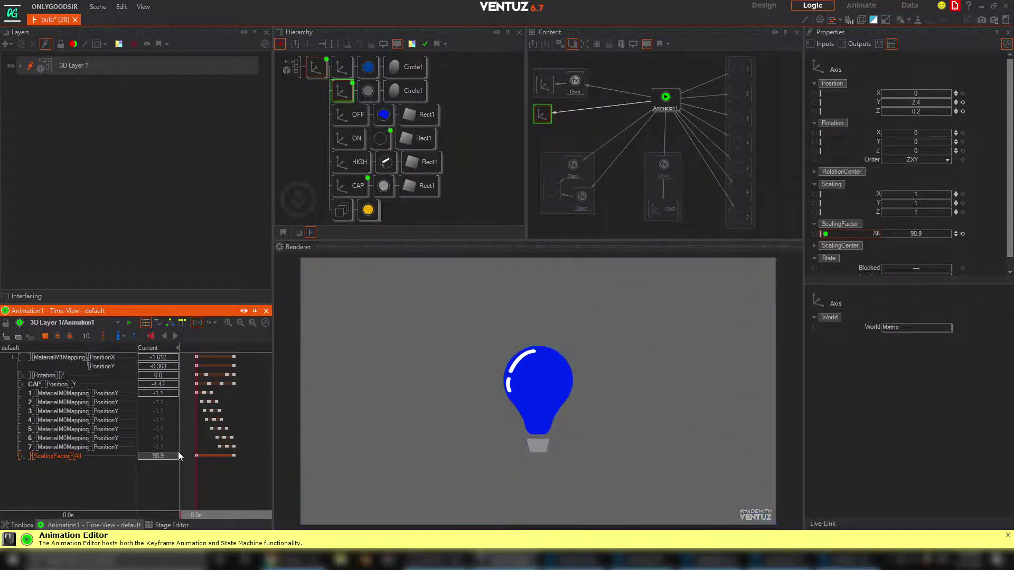
# Make the gray circle's scaling factor grow from 3.8 at 0.0 s to 91 at 1.5 s and preview the animation
pyautogui.moveTo(220, 481); pyautogui.dragTo(215, 461)
pyautogui.hotkey('ctrl', 'z')
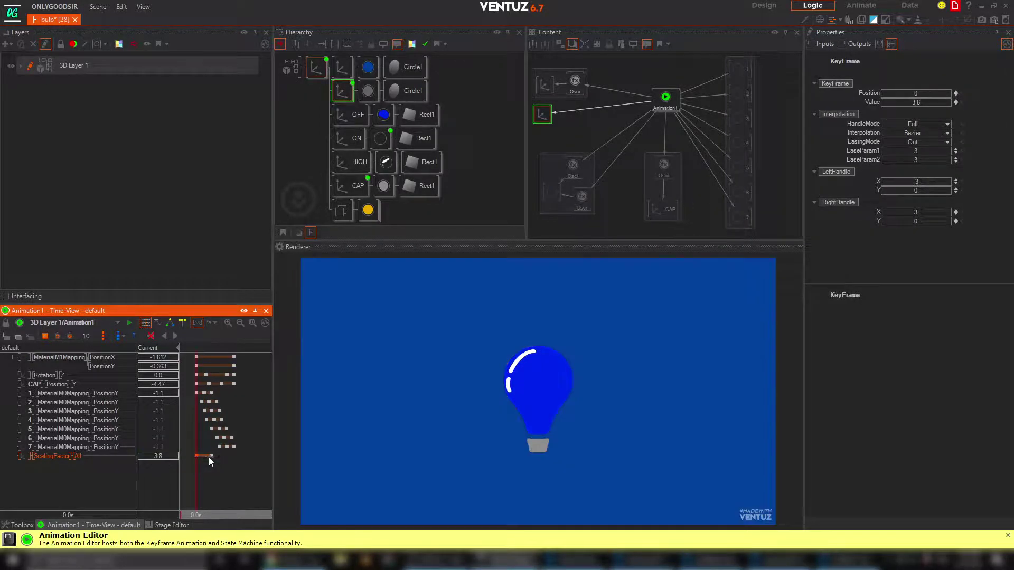
pyautogui.moveTo(204, 482)
pyautogui.mouseDown()
pyautogui.moveTo(265, 479)
pyautogui.moveTo(206, 479)
pyautogui.mouseUp()
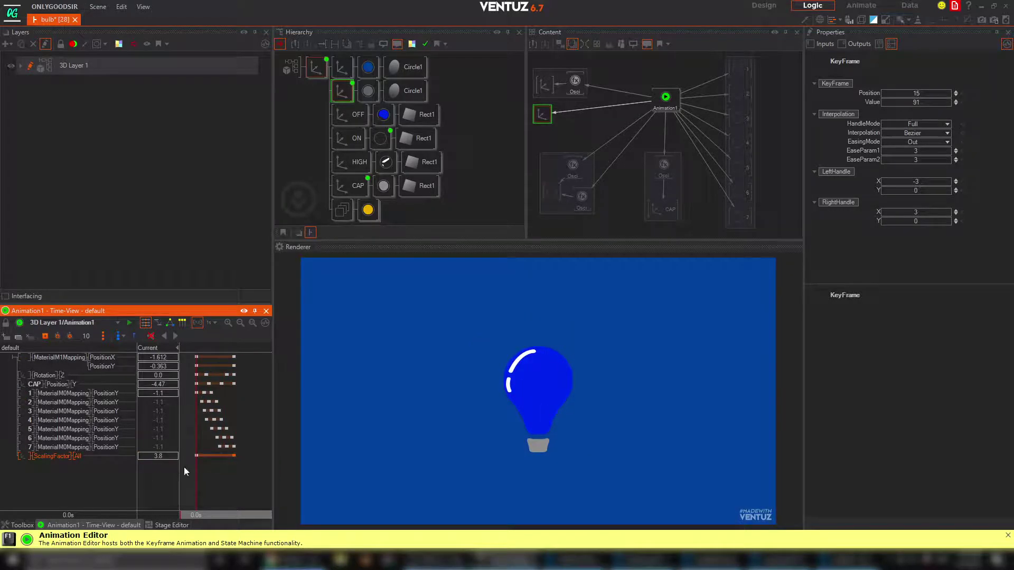
pyautogui.click(178, 336)
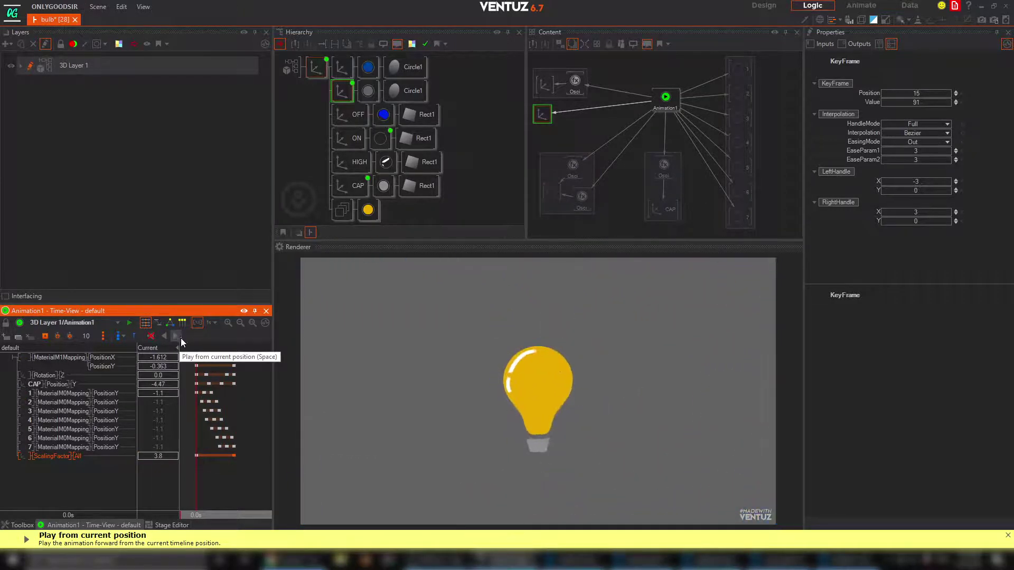
# Play the animation backward from 1.5 s, move the end scaling keyframe to 1.0 s, and replay from the start
pyautogui.moveTo(198, 456); pyautogui.dragTo(235, 481)
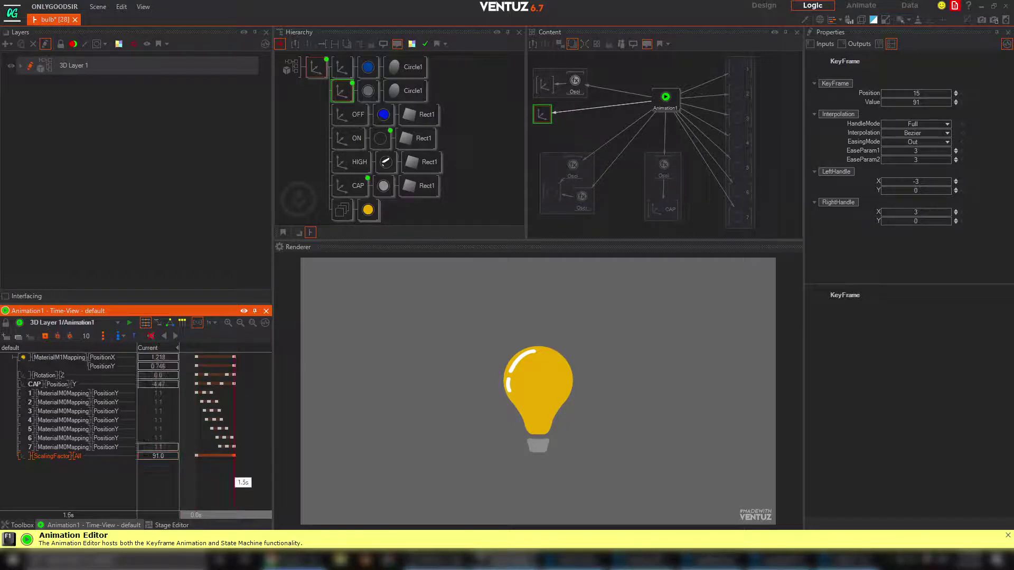
pyautogui.click(167, 336)
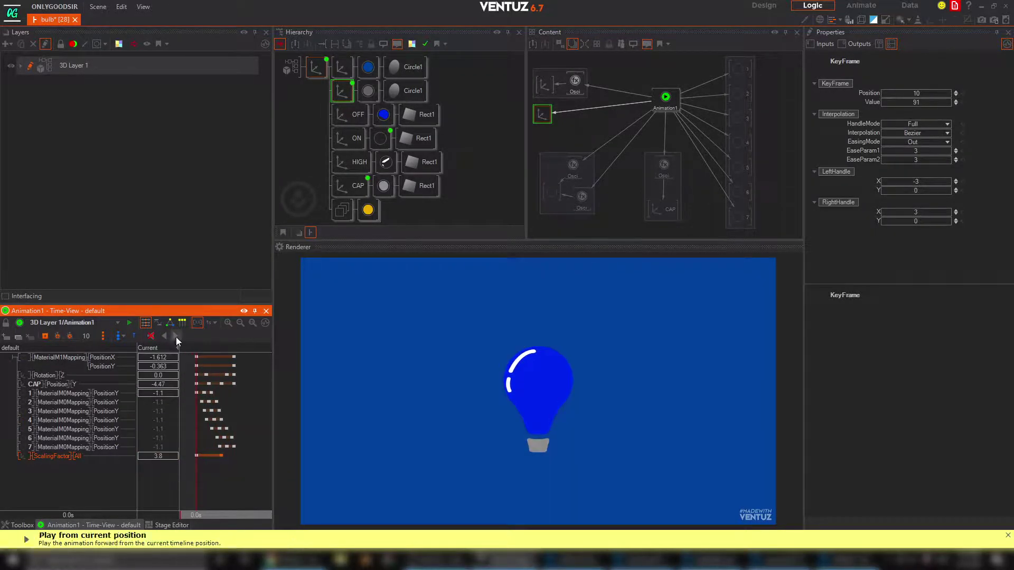
pyautogui.click(176, 337)
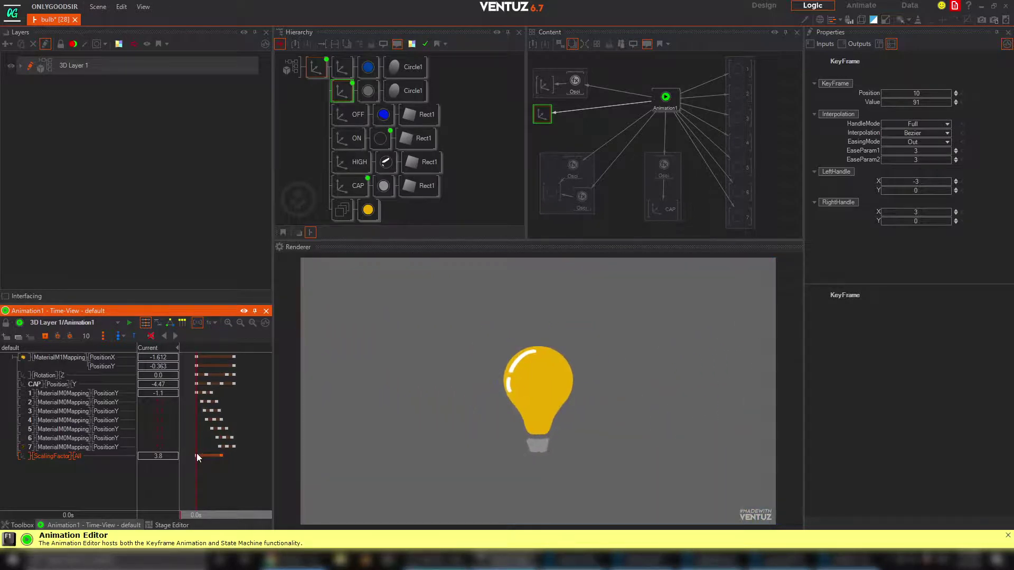
# Try reversing the gray circle's scaling to shrink from 91 at 0.0 s to 3.8 at 1.0 s, and preview it
pyautogui.moveTo(196, 455); pyautogui.dragTo(220, 457)
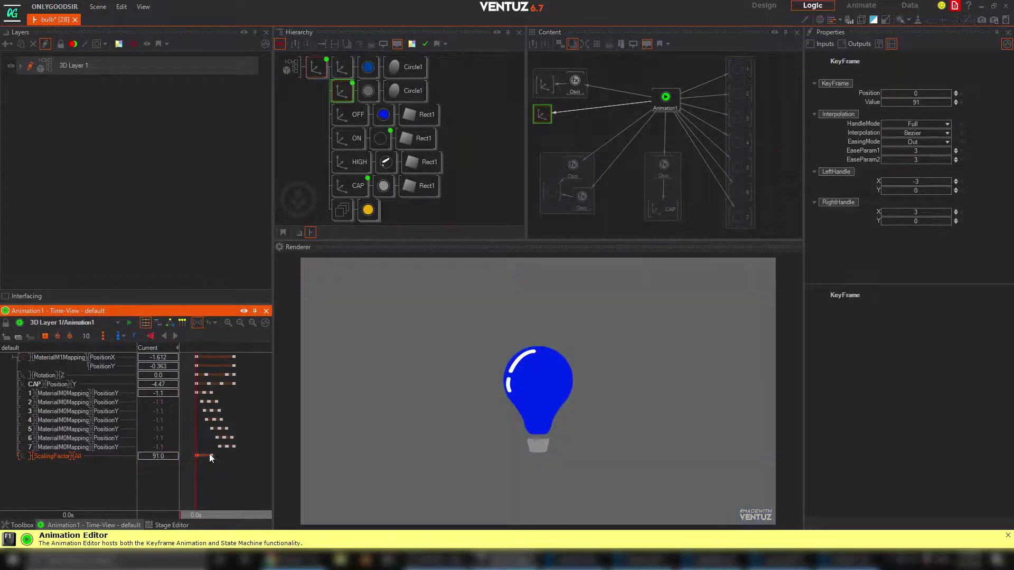
pyautogui.moveTo(220, 457); pyautogui.dragTo(222, 457)
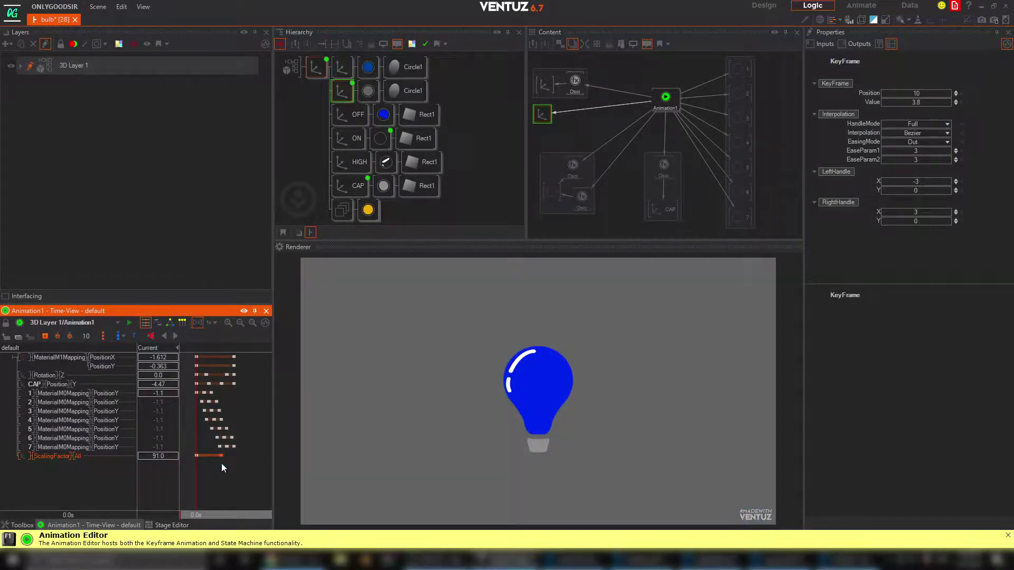
pyautogui.click(175, 337)
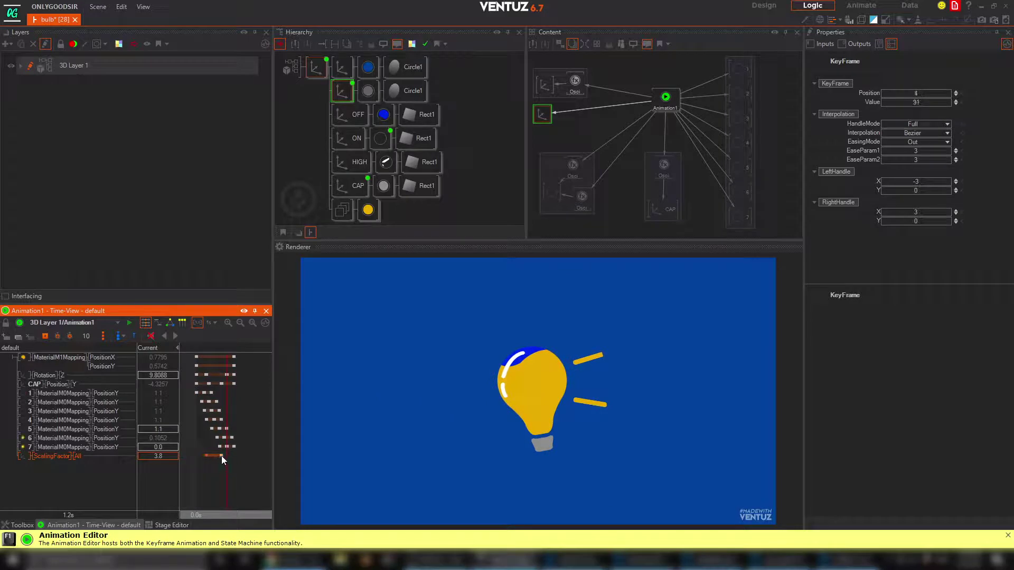
# Rearrange the scaling keyframes so the gray circle grows from 3.8 to 91 by 0.5 s, and play the animation from the start
pyautogui.click(197, 457)
pyautogui.click(206, 456)
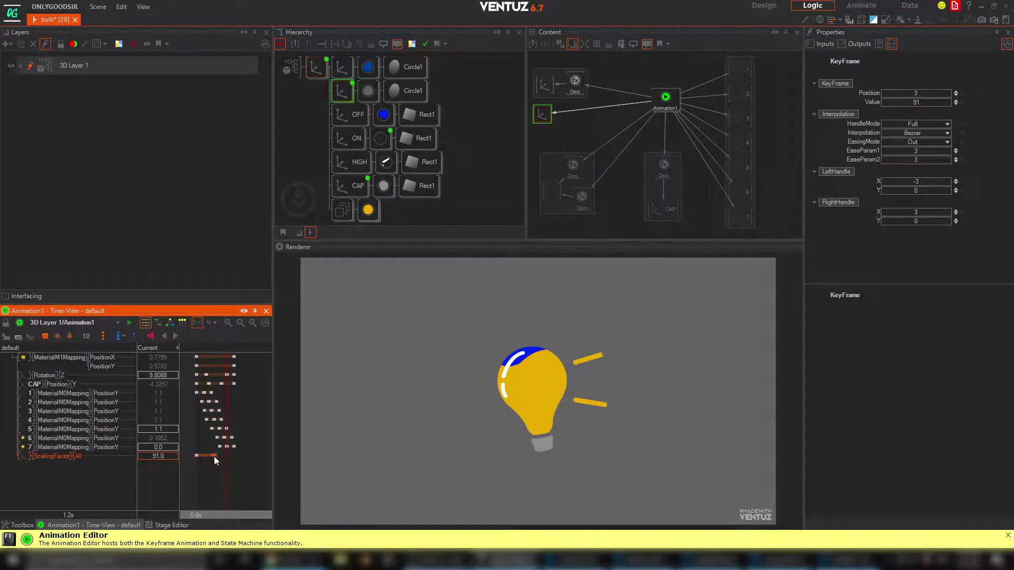
pyautogui.scroll(2, 209, 465)
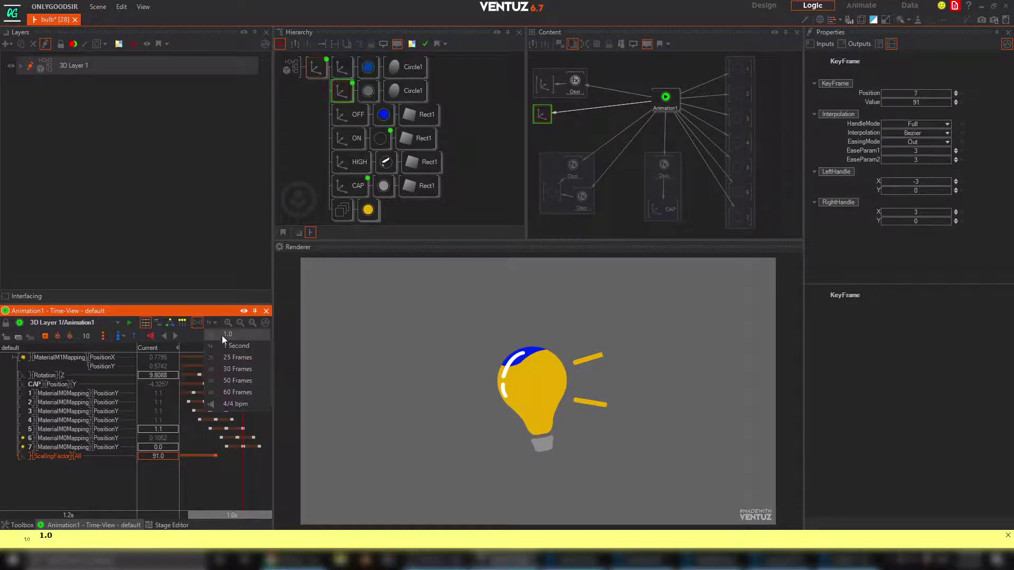
pyautogui.moveTo(203, 460); pyautogui.dragTo(216, 460, button='middle')
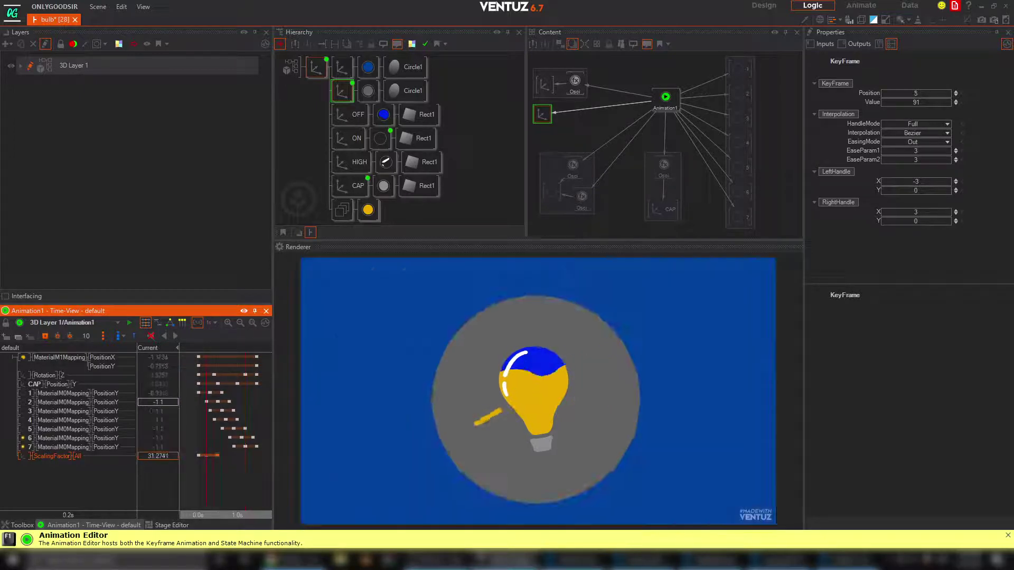
pyautogui.moveTo(211, 458); pyautogui.dragTo(184, 468)
pyautogui.click(175, 336)
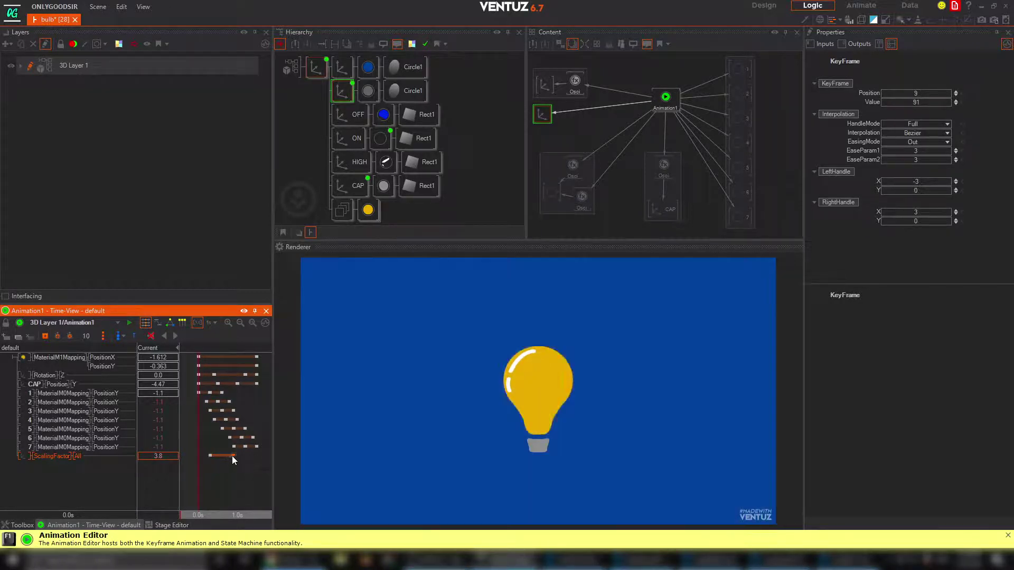
# Delay the gray circle's growth to run from 0.7 s to 1.4 s, play it, and set the timeline to 1.0 s
pyautogui.moveTo(232, 455); pyautogui.dragTo(242, 456)
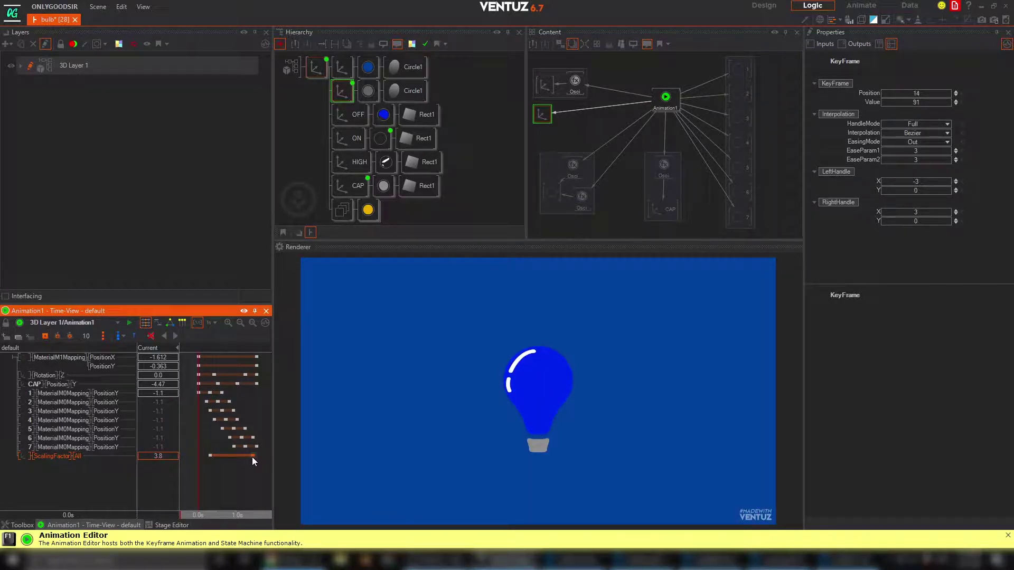
pyautogui.moveTo(211, 456); pyautogui.dragTo(225, 457)
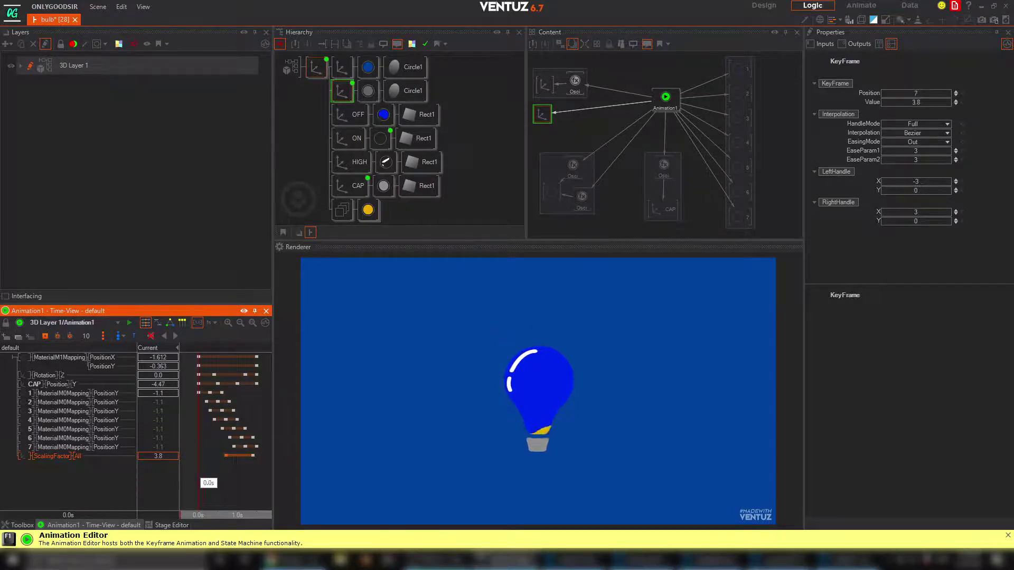
pyautogui.click(173, 339)
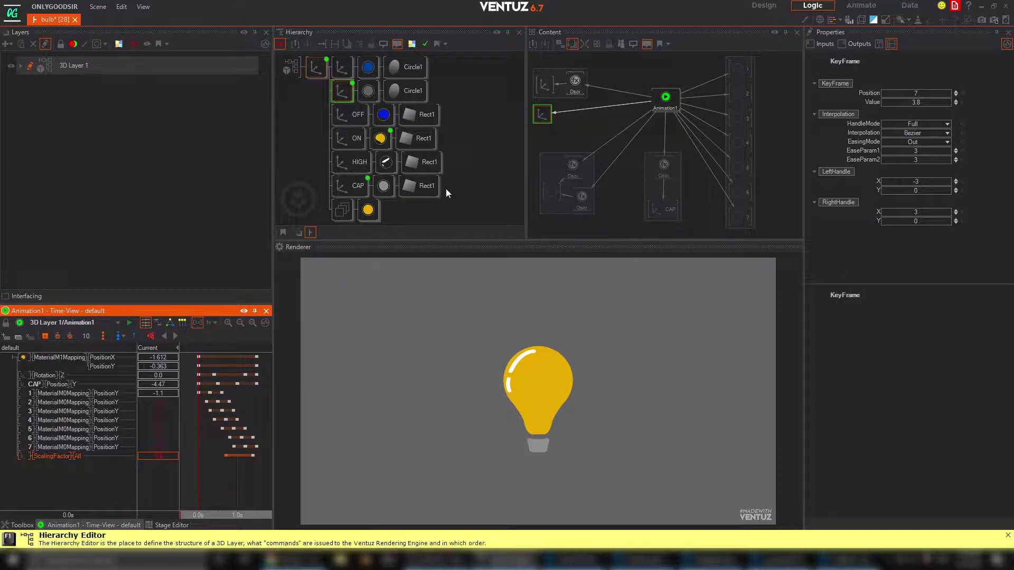
pyautogui.click(222, 475)
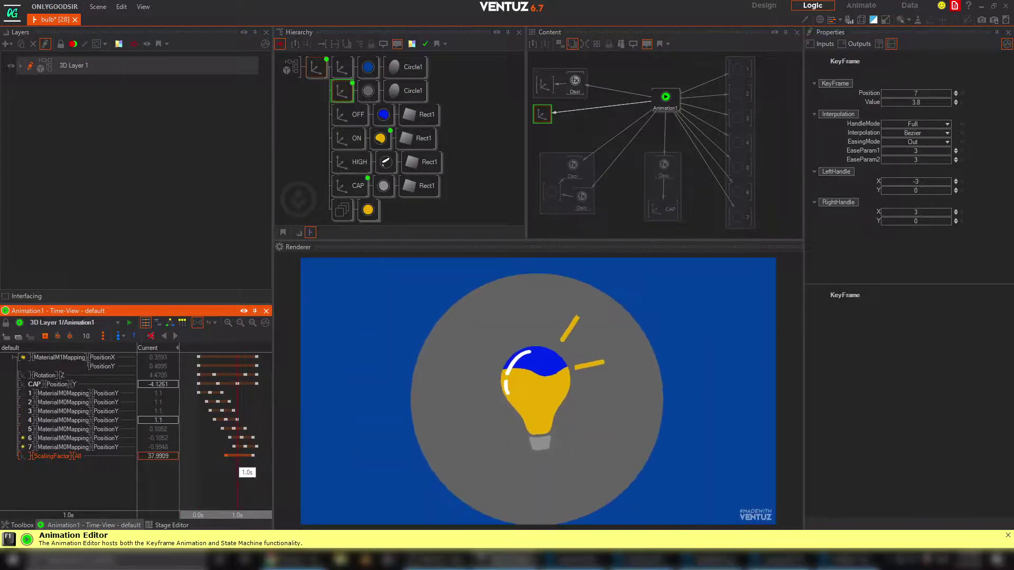
# Insert a Spread node without a Continue output directly before the gray circle's Circle1 geometry in the hierarchy
pyautogui.click(457, 93)
pyautogui.rightClick(457, 93)
pyautogui.write('spre')
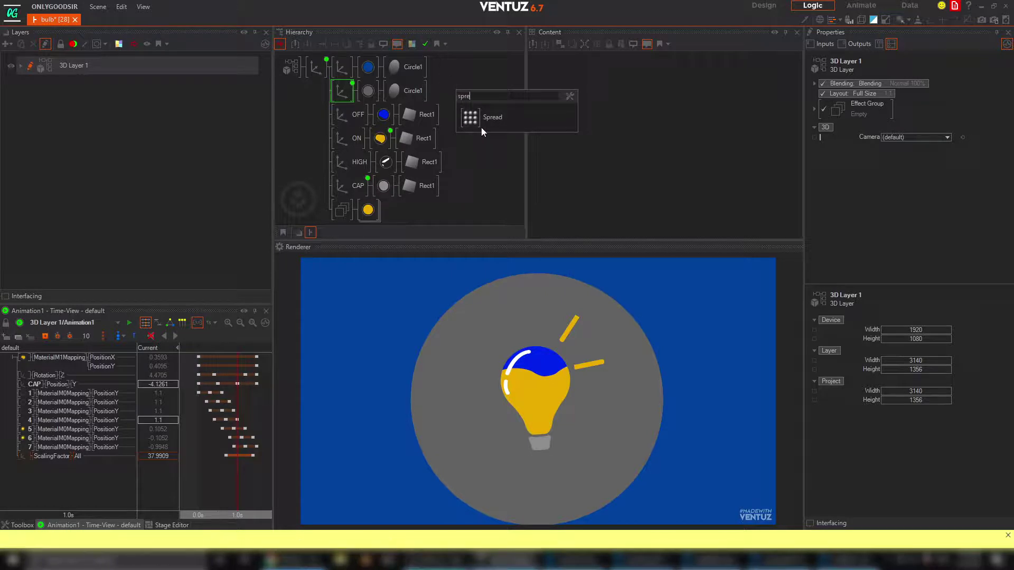
pyautogui.moveTo(481, 126); pyautogui.dragTo(157, 33)
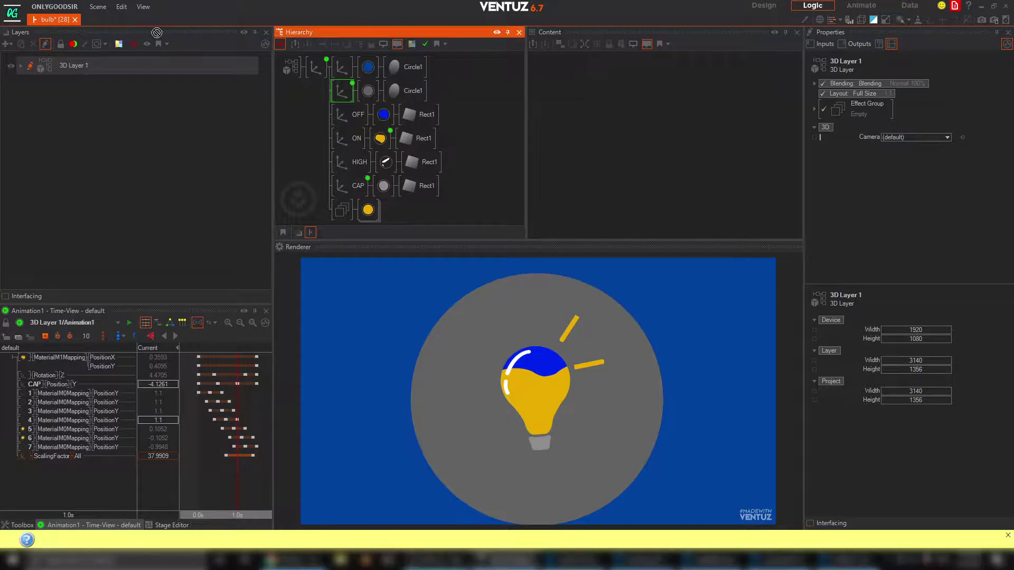
pyautogui.moveTo(2, 3); pyautogui.dragTo(692, 188)
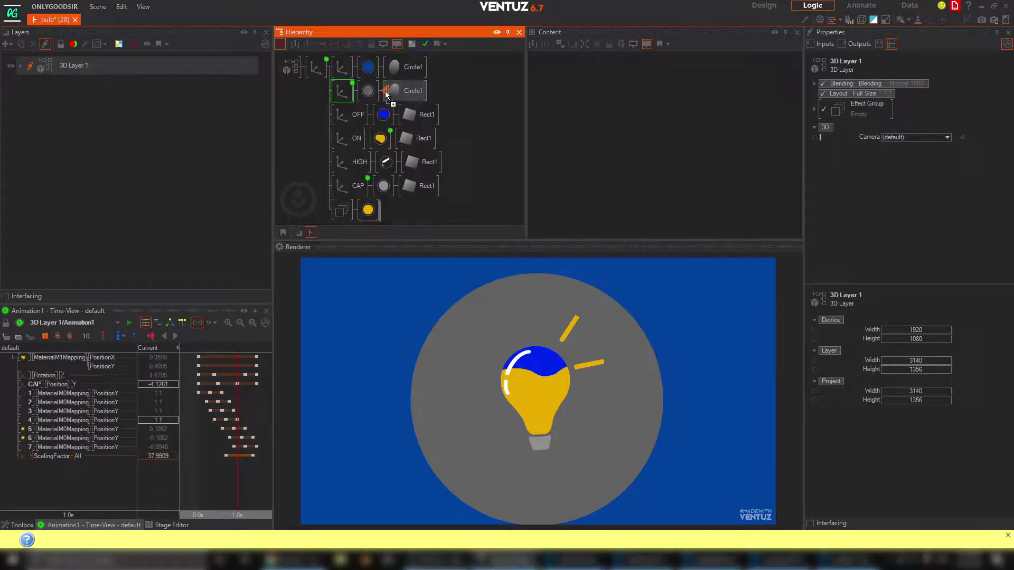
pyautogui.moveTo(387, 95); pyautogui.dragTo(389, 96)
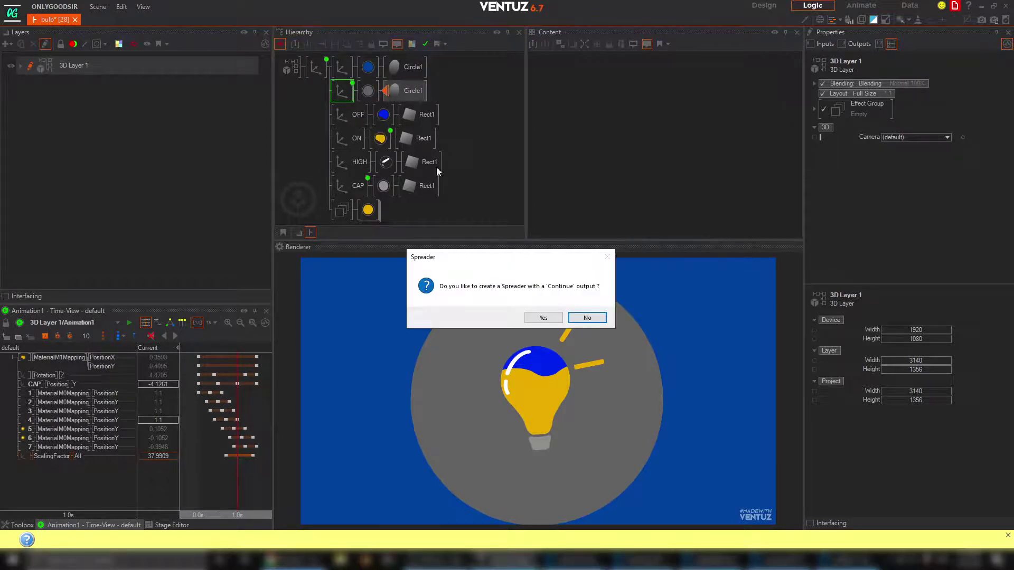
pyautogui.click(585, 318)
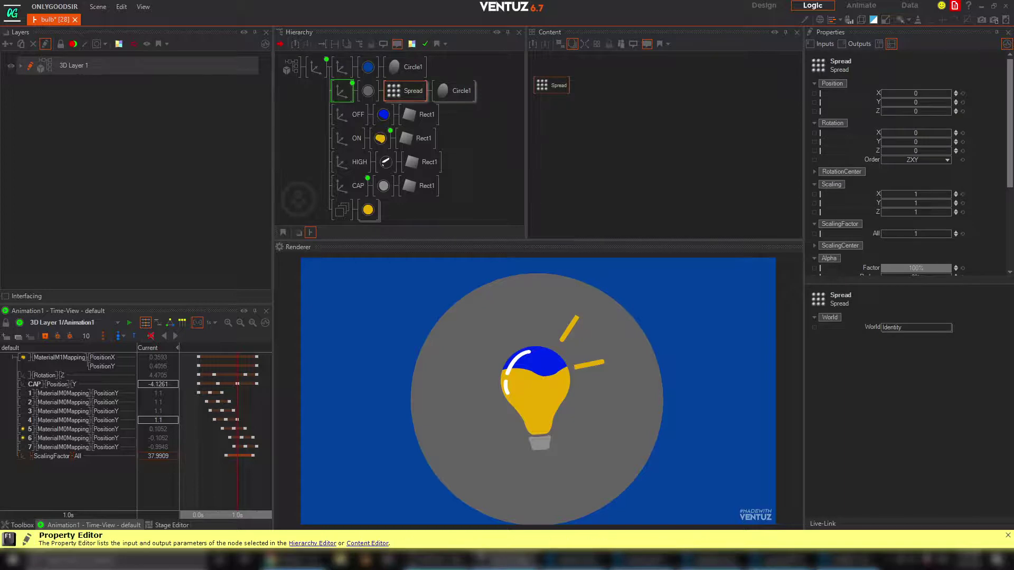
# Configure the Spread with an overall scaling factor of 1.42, a count of 3, and an alpha factor of 46%
pyautogui.scroll(-3, 899, 263)
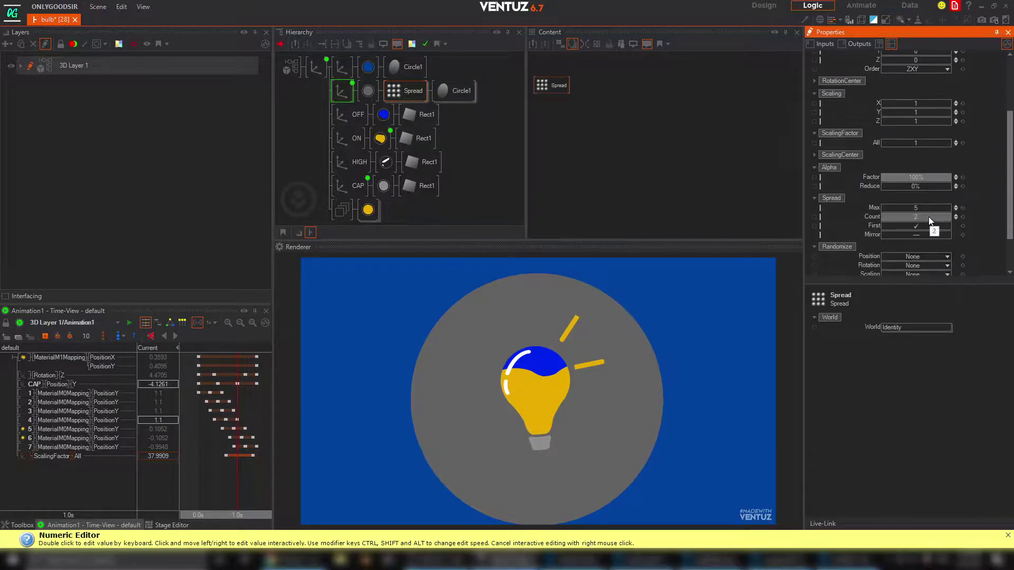
pyautogui.scroll(-1, 932, 211)
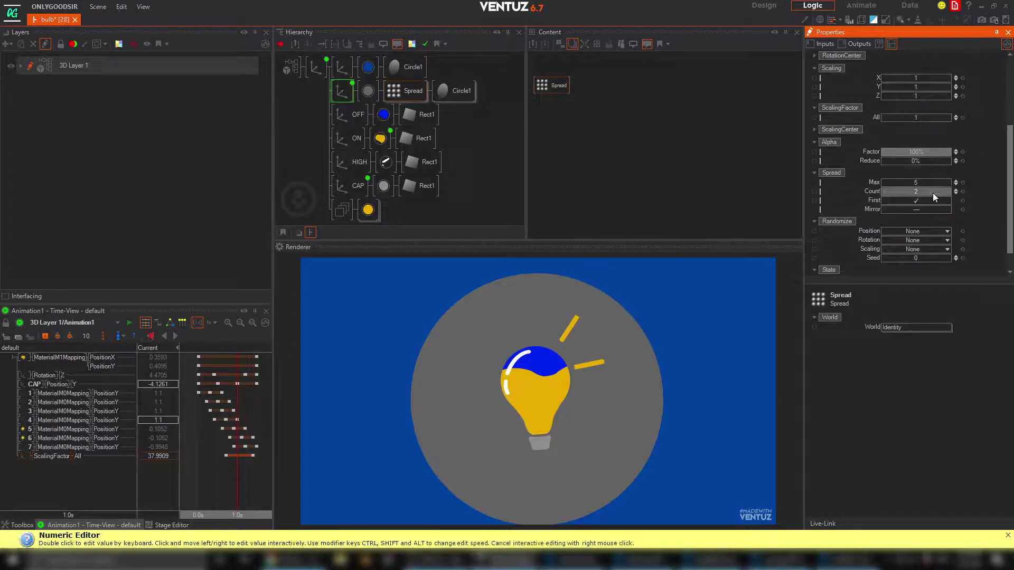
pyautogui.moveTo(927, 116); pyautogui.dragTo(928, 149)
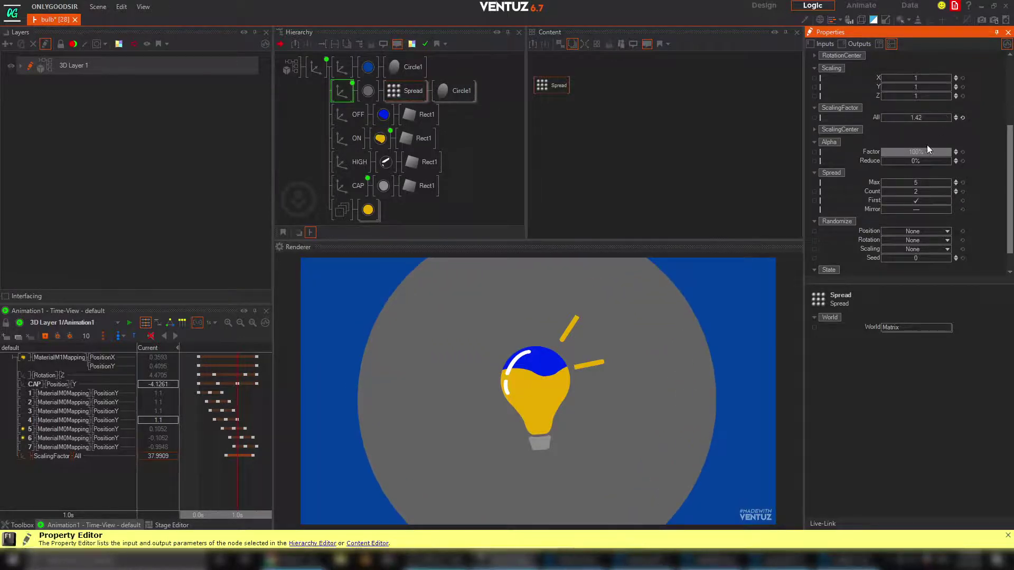
pyautogui.click(955, 189)
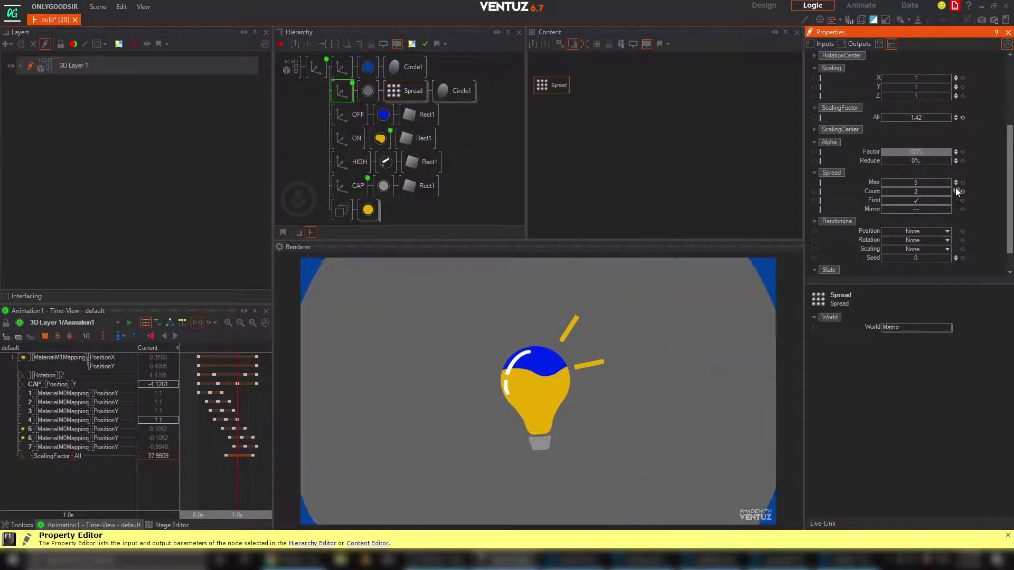
pyautogui.moveTo(944, 153); pyautogui.dragTo(906, 154)
pyautogui.moveTo(918, 157); pyautogui.dragTo(926, 159)
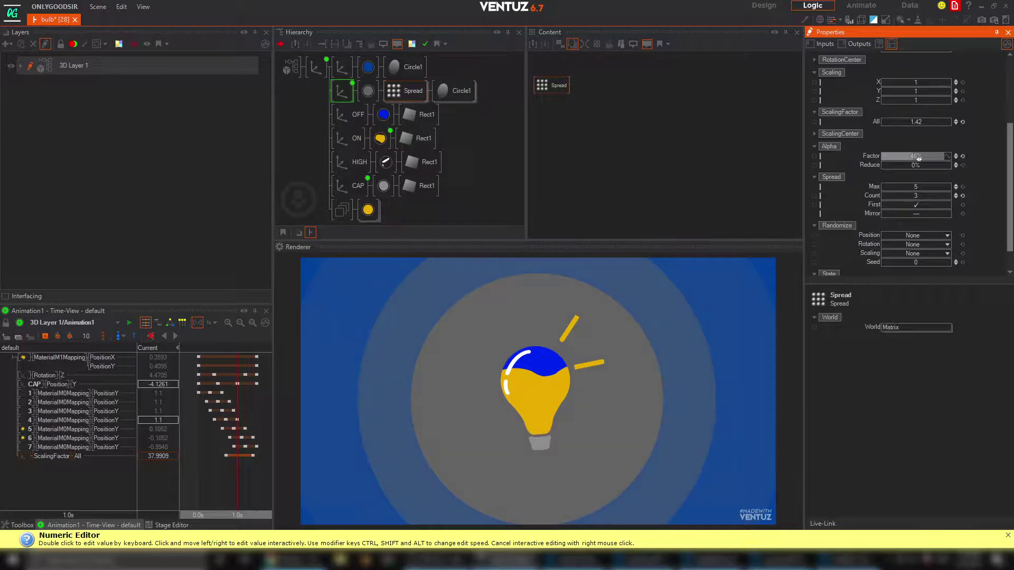
# Play the complete bulb animation forward from 0.0 s and then backward to review the spreading circles
pyautogui.click(200, 475)
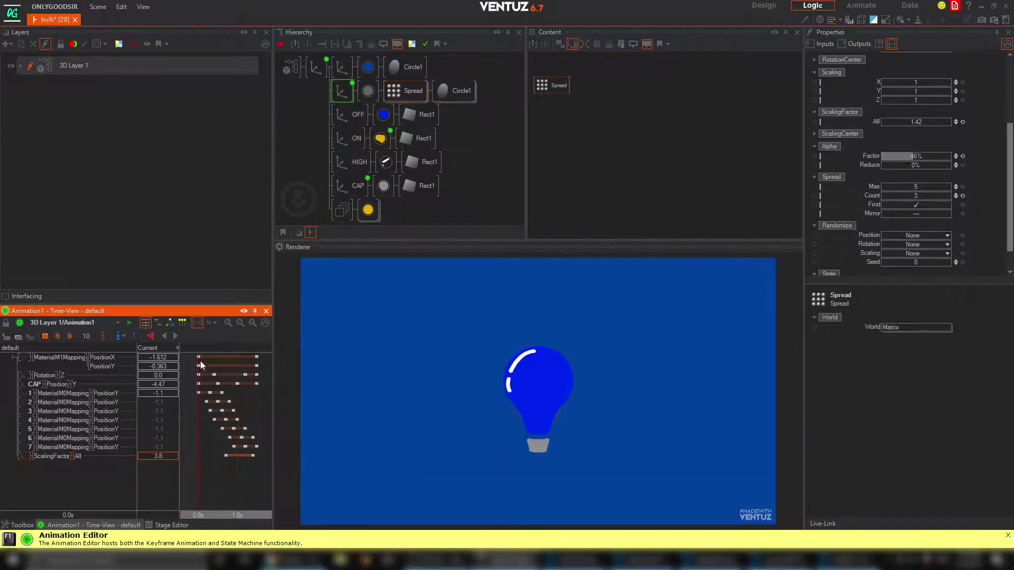
pyautogui.click(180, 336)
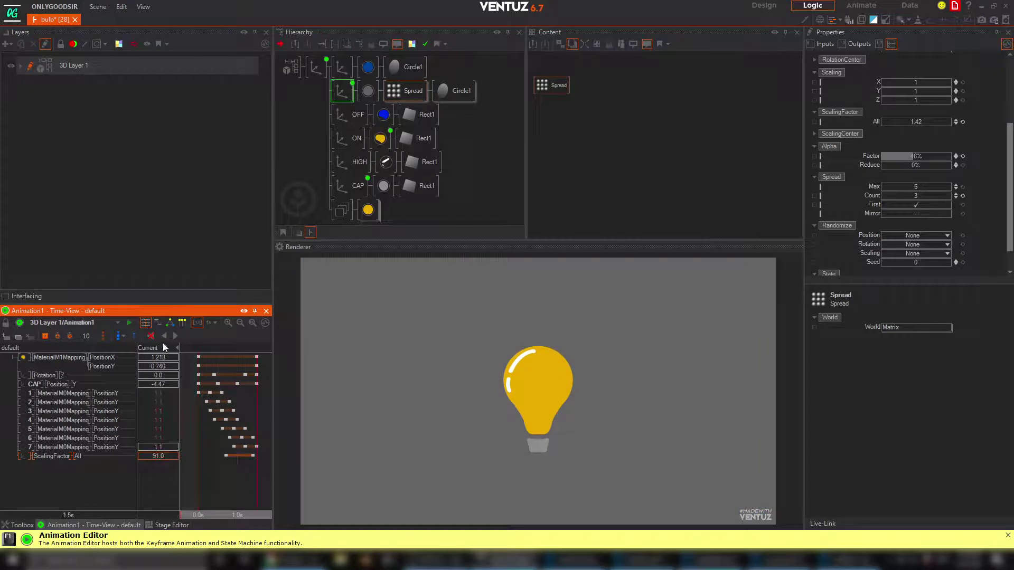
pyautogui.click(165, 337)
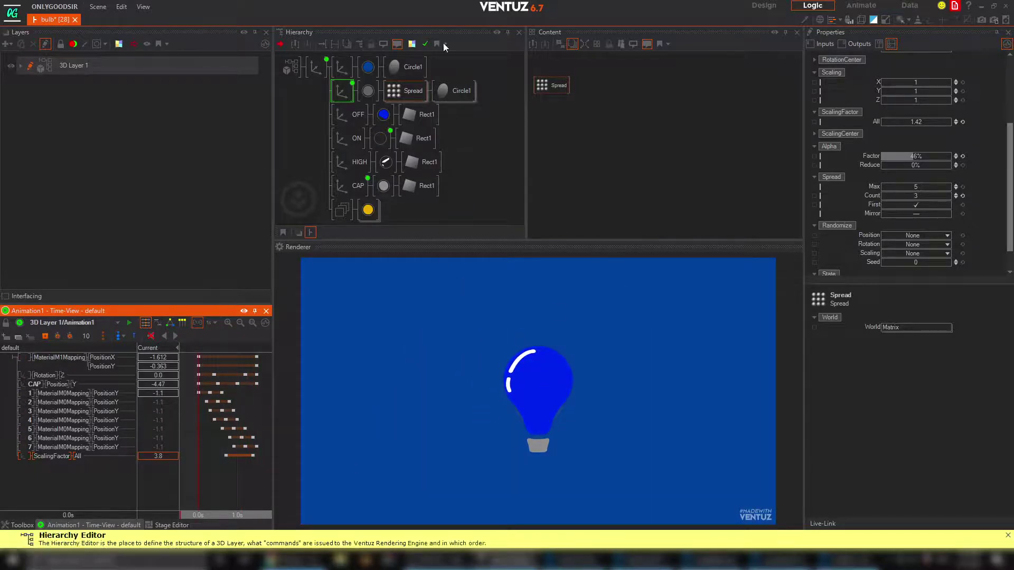
# Convert the 0.0 s to 1.5 s keyframe animation into states S1 and S2 and show it in the logic view
pyautogui.click(323, 72)
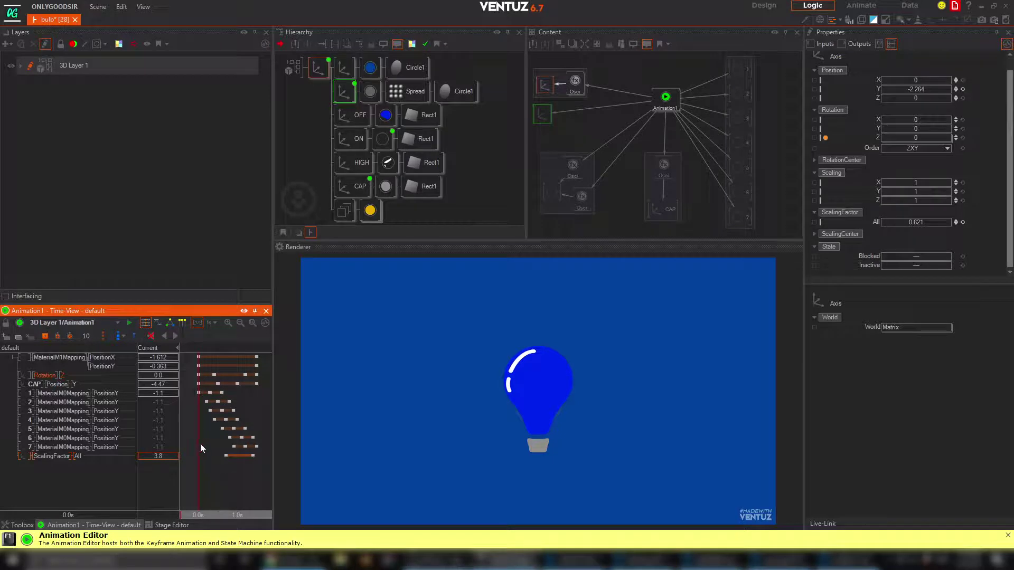
pyautogui.moveTo(210, 485); pyautogui.dragTo(257, 486)
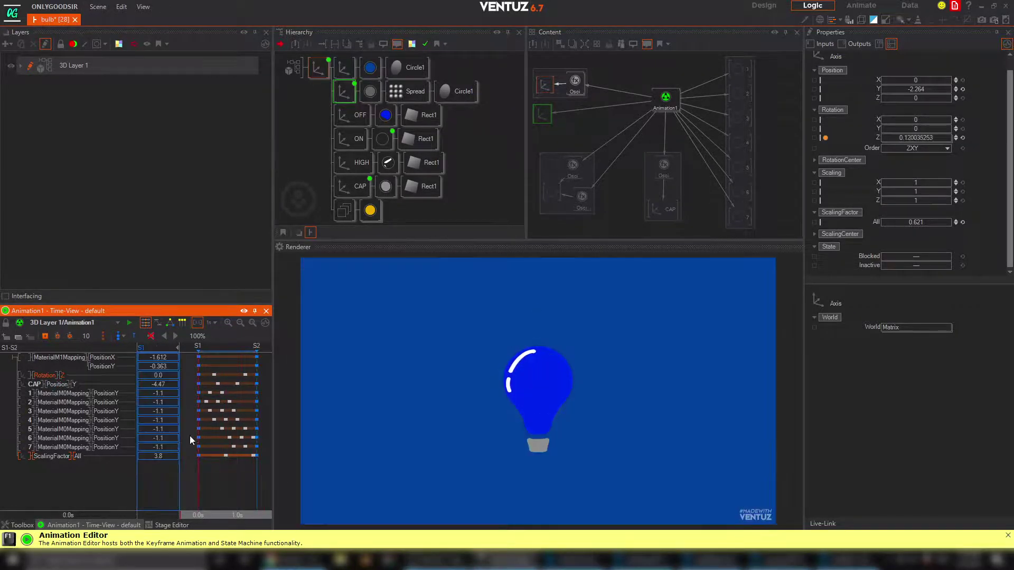
pyautogui.click(170, 322)
# Add a transition from S2 back to S1, curved below the existing one, and trigger it with the Next method
pyautogui.moveTo(273, 396); pyautogui.dragTo(312, 404)
pyautogui.moveTo(293, 399); pyautogui.dragTo(366, 395, button='middle')
pyautogui.moveTo(322, 362); pyautogui.dragTo(365, 379)
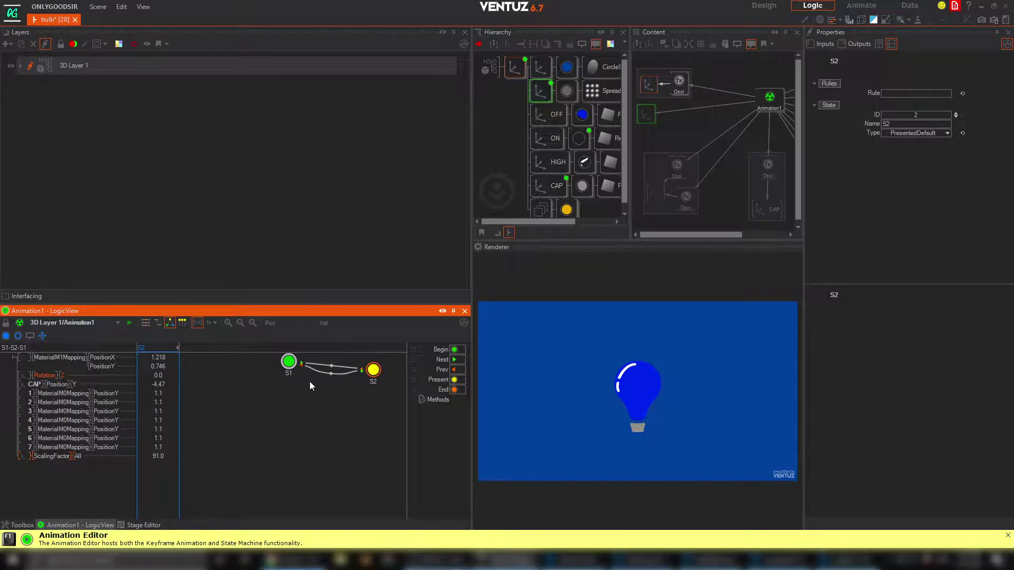
pyautogui.moveTo(332, 374); pyautogui.dragTo(332, 396)
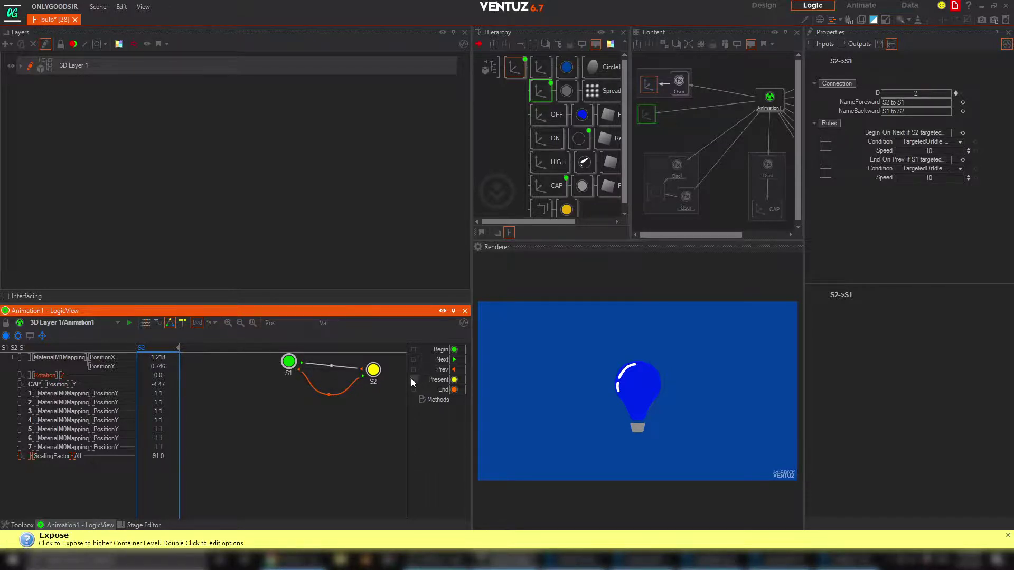
pyautogui.moveTo(440, 366)
pyautogui.mouseDown()
pyautogui.moveTo(331, 388)
pyautogui.moveTo(300, 374)
pyautogui.mouseUp()
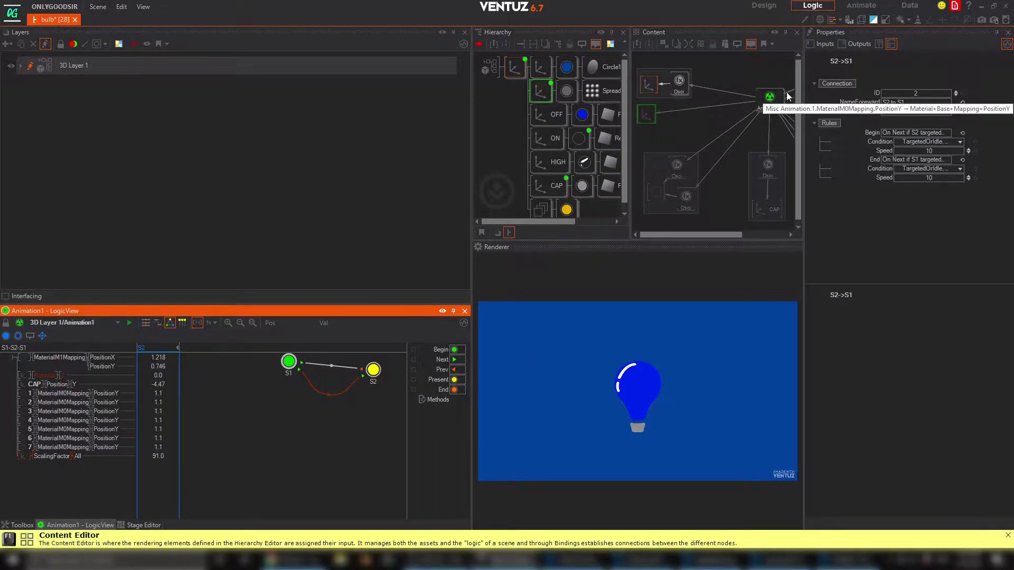
# Trigger the bulb animation's Next method repeatedly to check switching between S1 and S2, with the renderer enlarged and the animation in time view
pyautogui.click(769, 97)
pyautogui.click(886, 153)
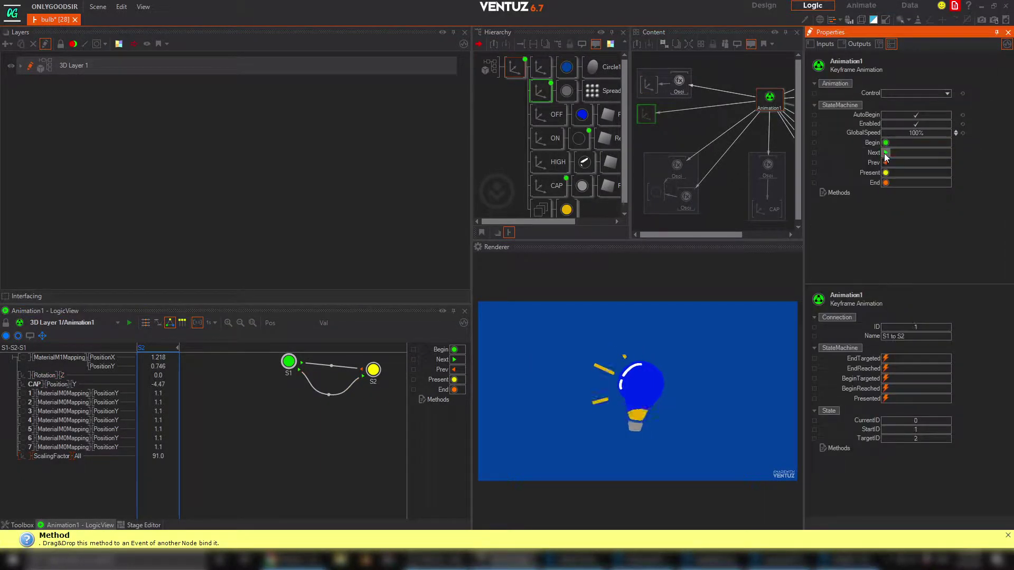
pyautogui.click(886, 154)
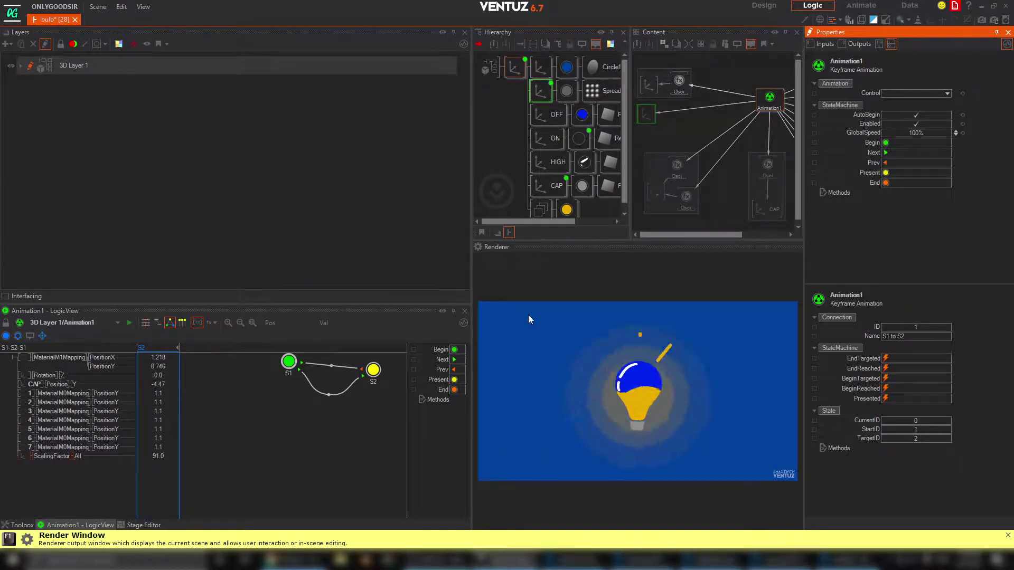
pyautogui.moveTo(471, 332); pyautogui.dragTo(327, 331)
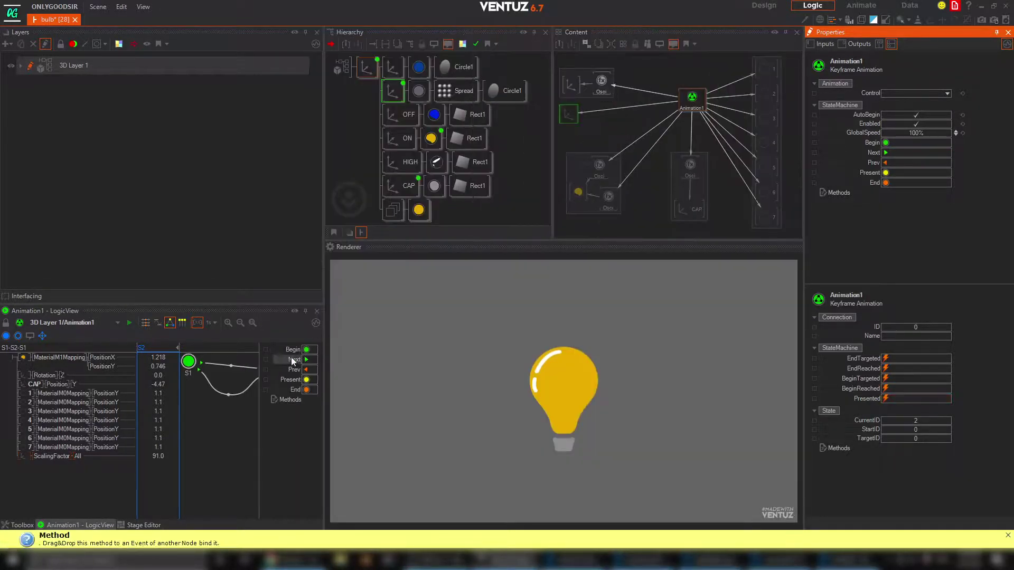
pyautogui.click(146, 323)
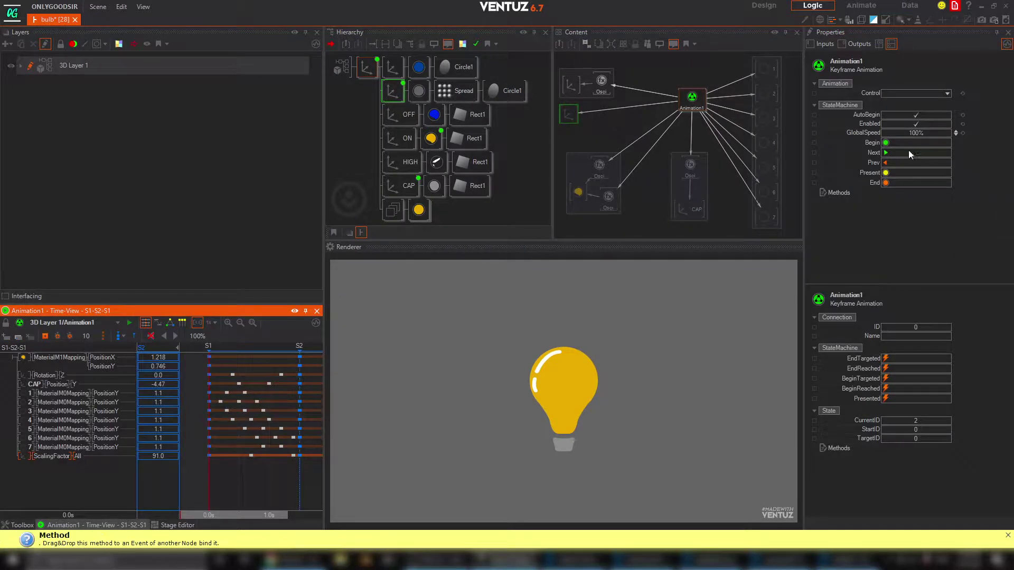
pyautogui.click(875, 154)
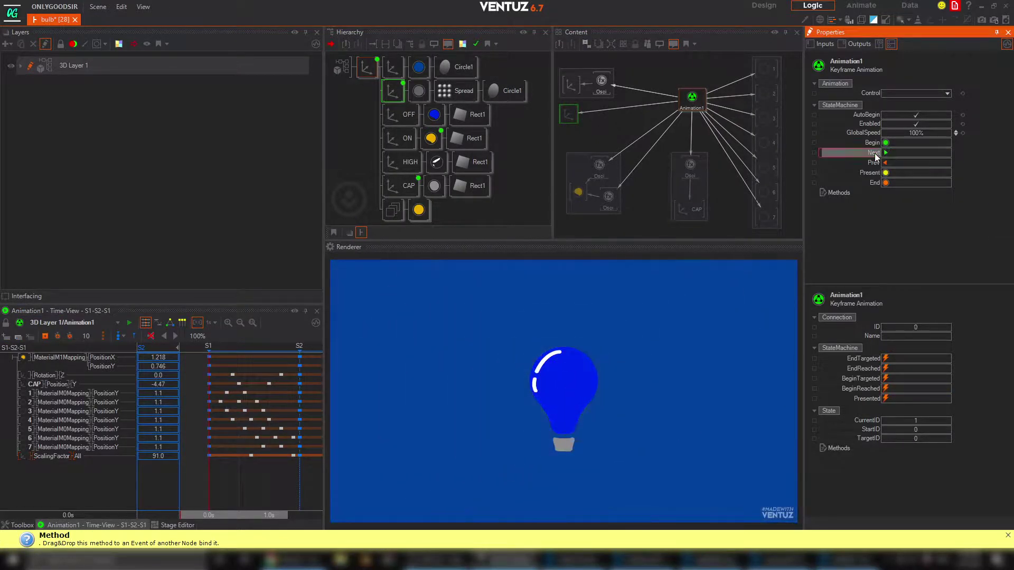
pyautogui.click(884, 153)
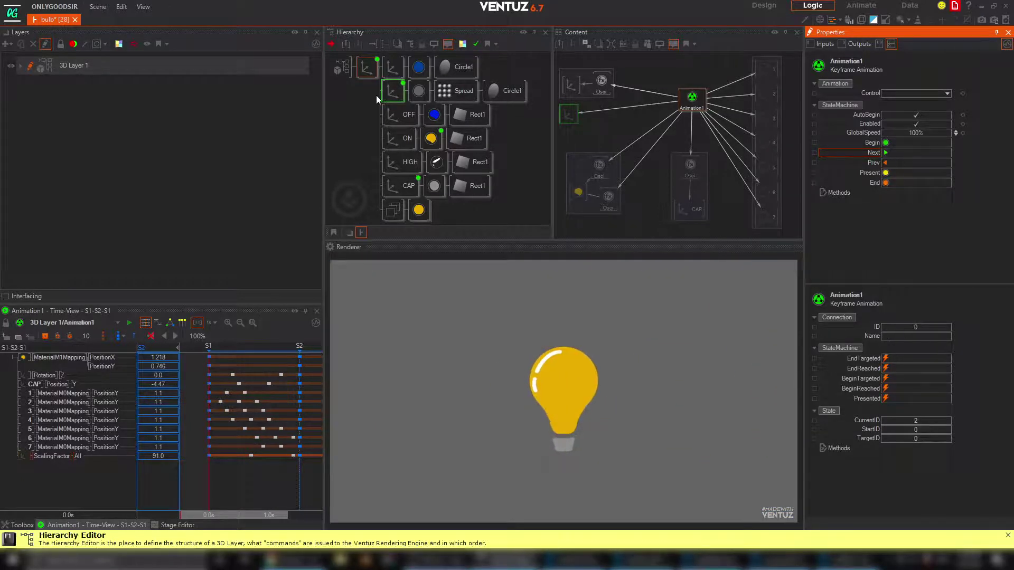
# Collapse the bulb's main axis and insert a Touch Button node directly before it in the hierarchy
pyautogui.click(366, 84)
pyautogui.middleClick(368, 68)
pyautogui.click(369, 68)
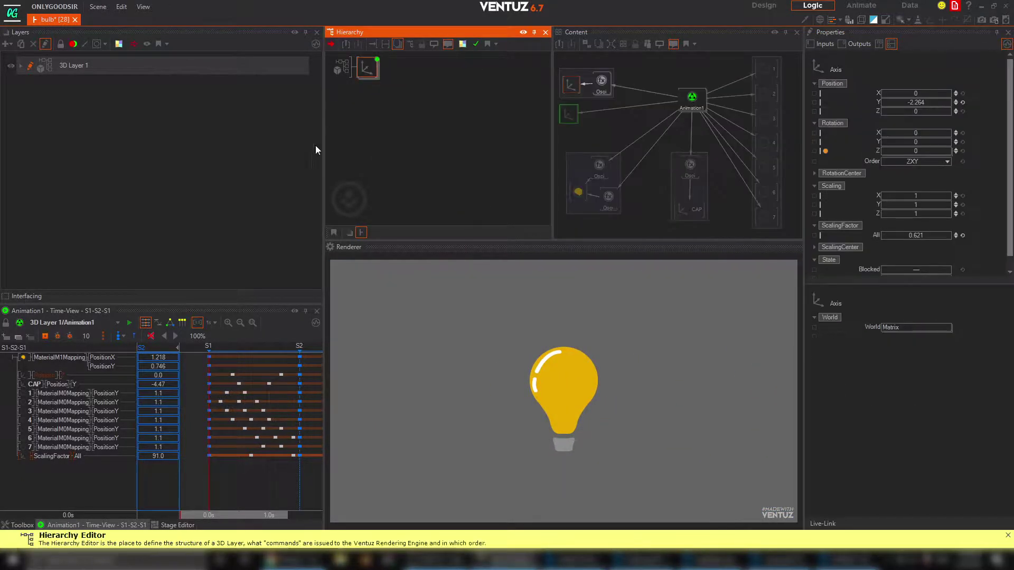
pyautogui.click(21, 525)
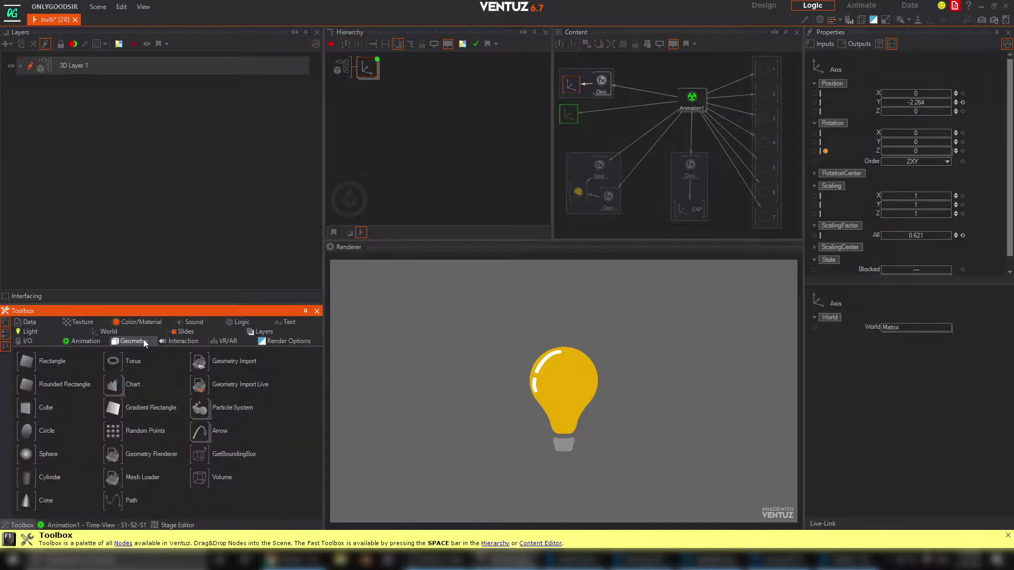
pyautogui.click(187, 342)
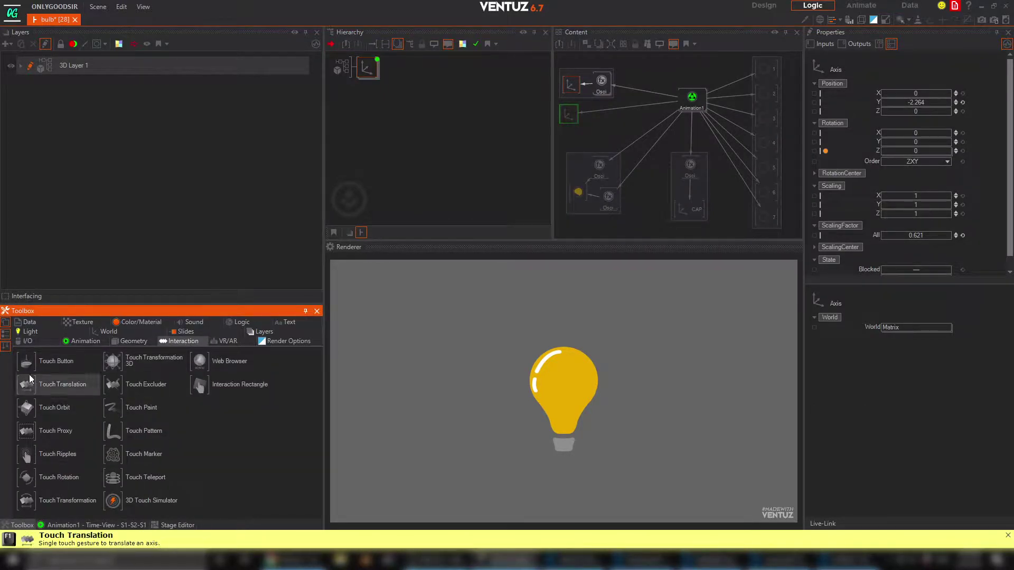
pyautogui.moveTo(29, 364); pyautogui.dragTo(37, 365)
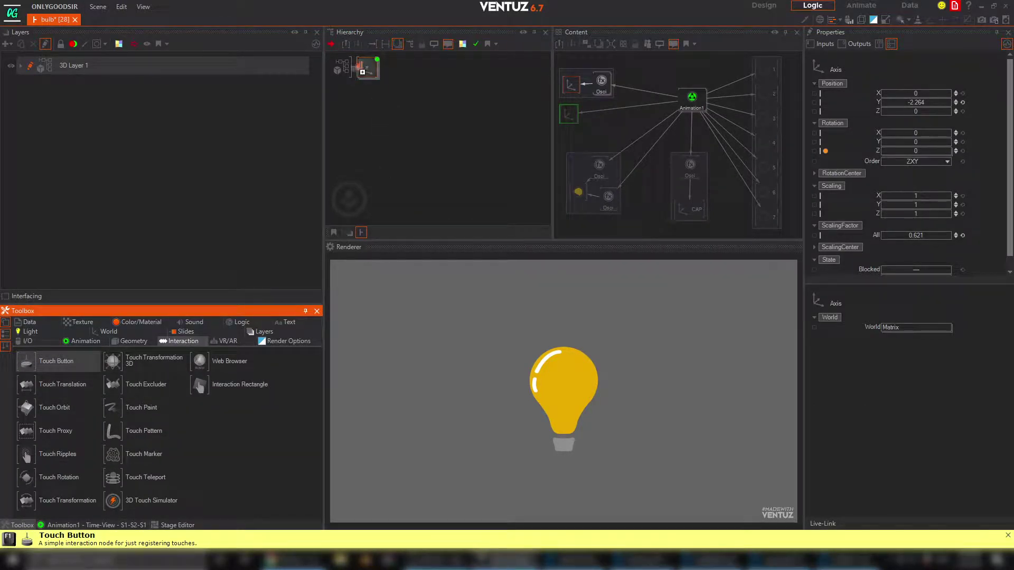
pyautogui.moveTo(362, 71); pyautogui.dragTo(365, 69)
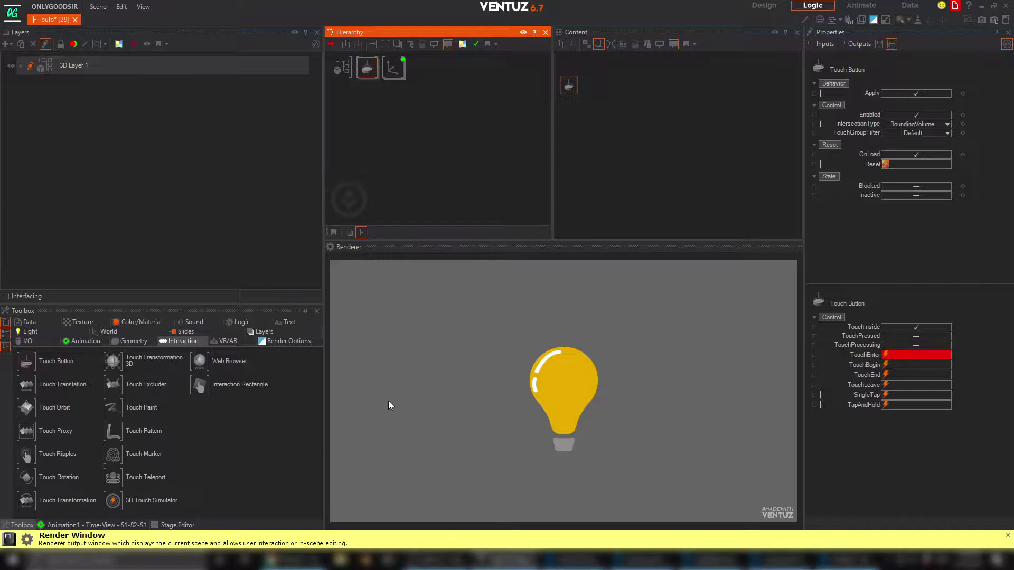
# Show the Touch Button together with the main axis content, place it above the keyframe animation, and bind it to the animation's Next method
pyautogui.click(414, 78)
pyautogui.click(411, 71)
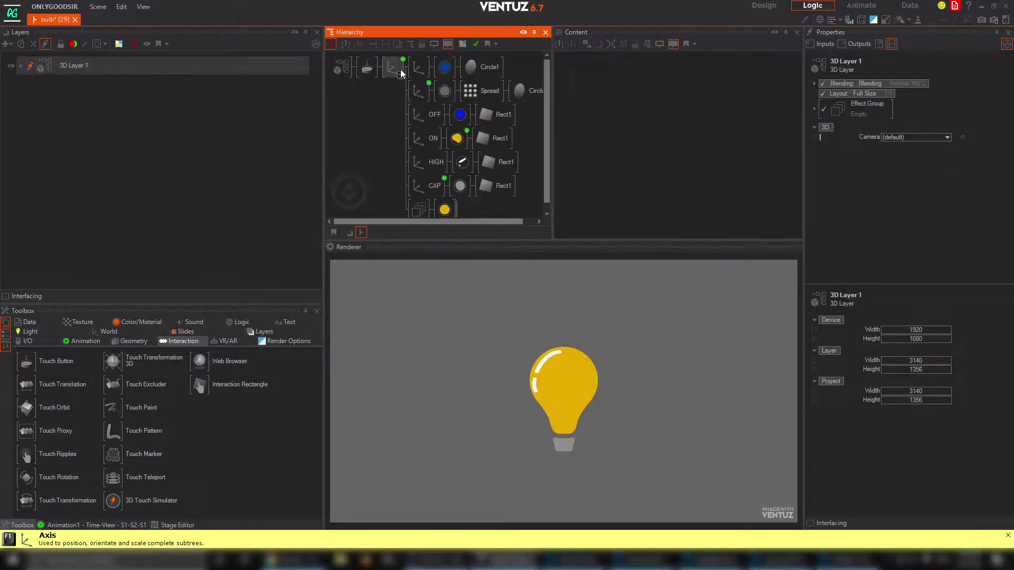
pyautogui.click(367, 69)
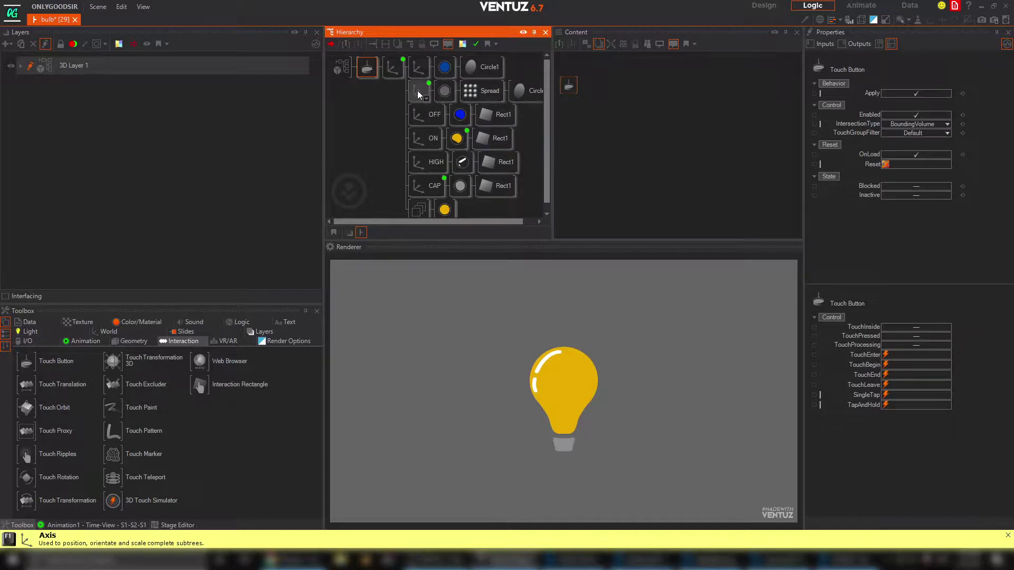
pyautogui.keyDown('ctrl'); pyautogui.click(396, 69); pyautogui.keyUp('ctrl')
pyautogui.click(628, 107)
pyautogui.moveTo(566, 117); pyautogui.dragTo(695, 60)
pyautogui.click(692, 97)
pyautogui.moveTo(885, 153); pyautogui.dragTo(687, 103)
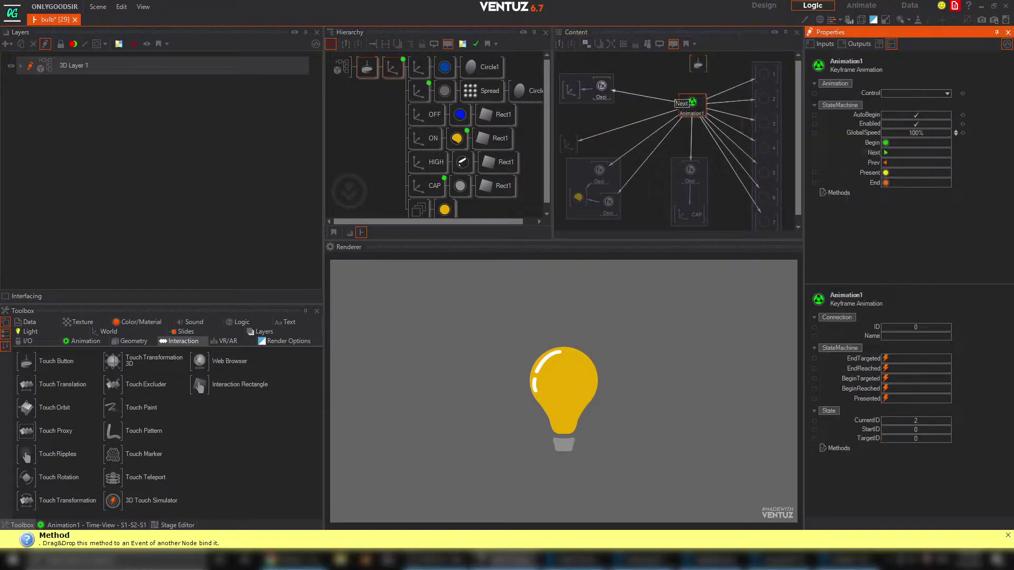
pyautogui.moveTo(692, 64); pyautogui.dragTo(694, 65)
pyautogui.click(705, 127)
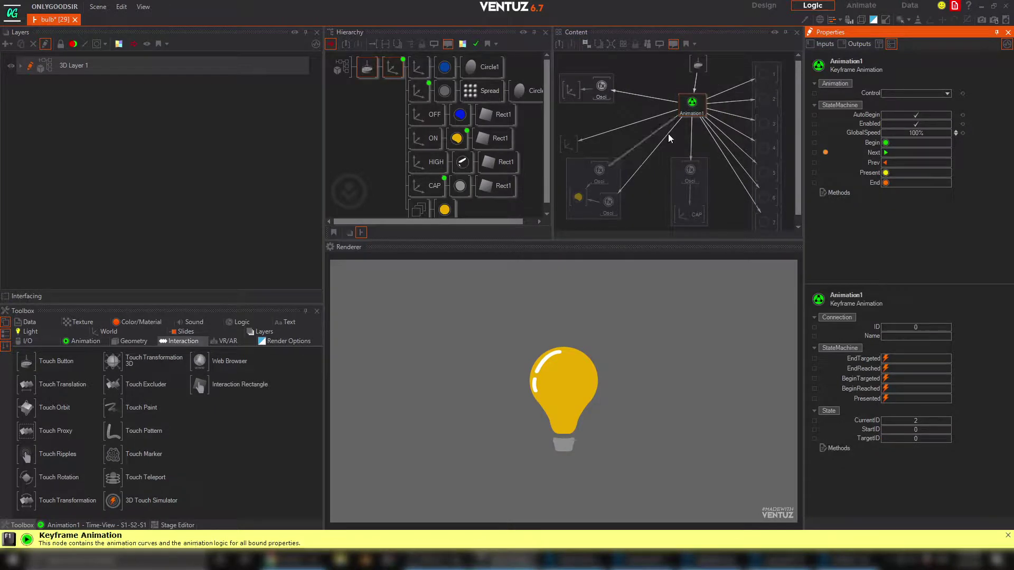
# Touch the bulb repeatedly in the renderer to test switching it off and on
pyautogui.click(575, 392)
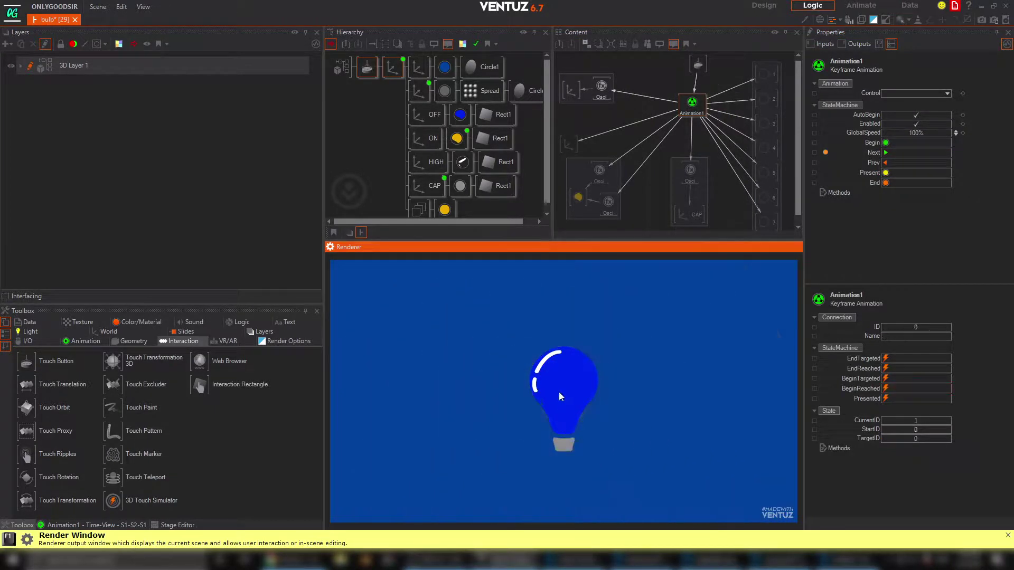
pyautogui.click(559, 392)
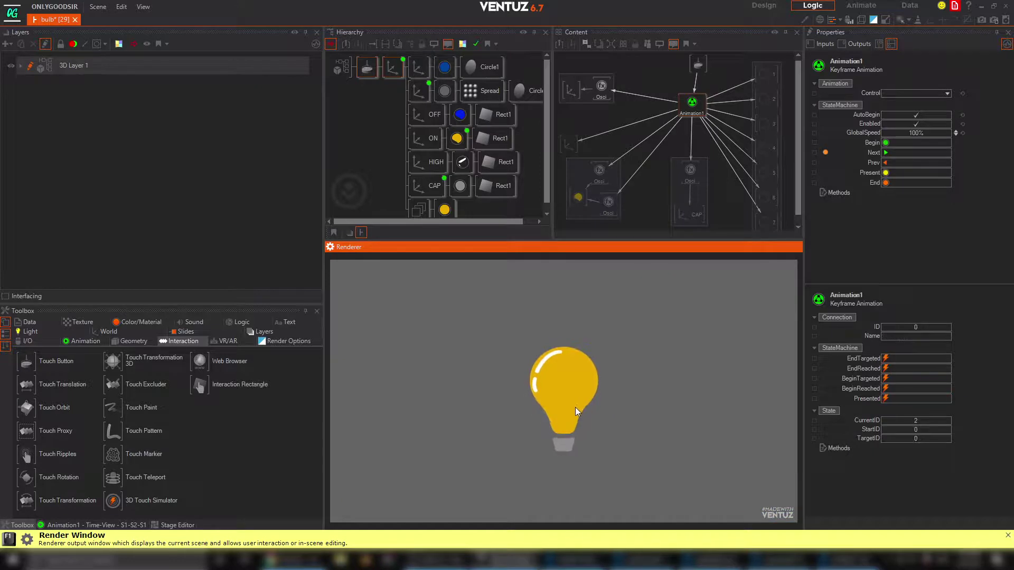
pyautogui.click(579, 407)
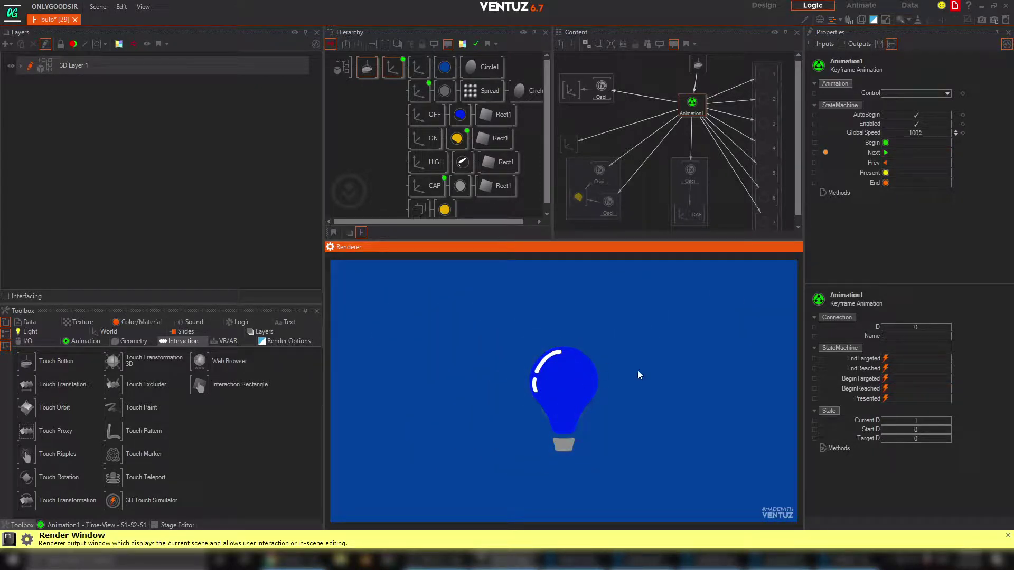
# Darken the background circle's material by setting its base color to 0, 19, 45
pyautogui.click(445, 67)
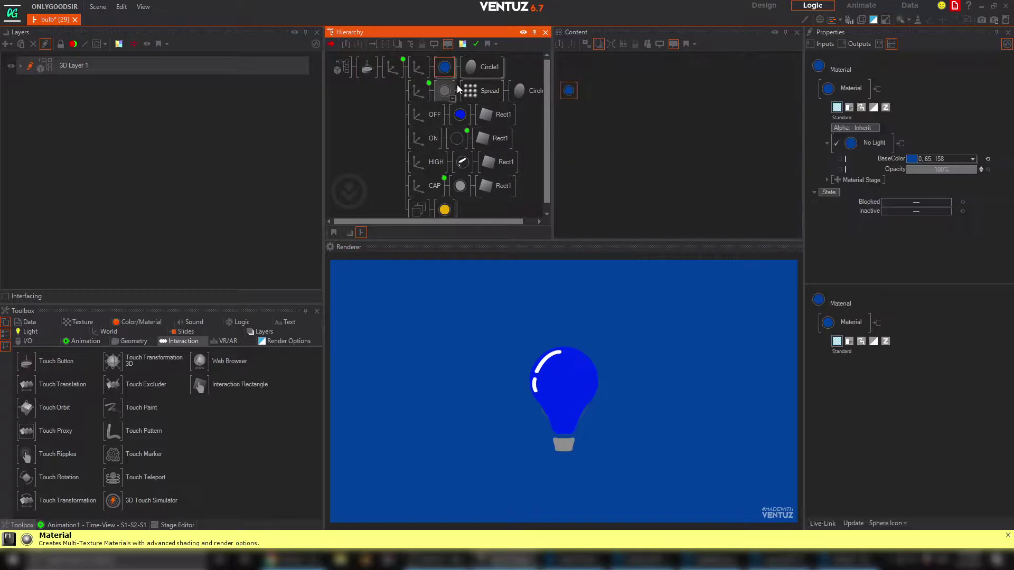
pyautogui.click(972, 159)
pyautogui.moveTo(974, 201); pyautogui.dragTo(974, 211)
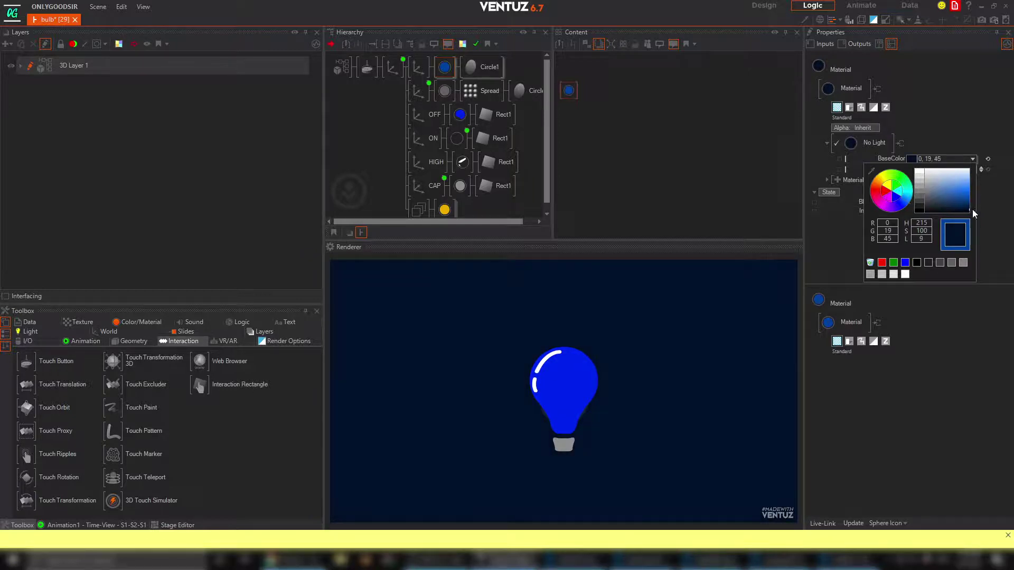
# Toggle the bulb in the renderer to review the animation against the dark blue background
pyautogui.click(578, 385)
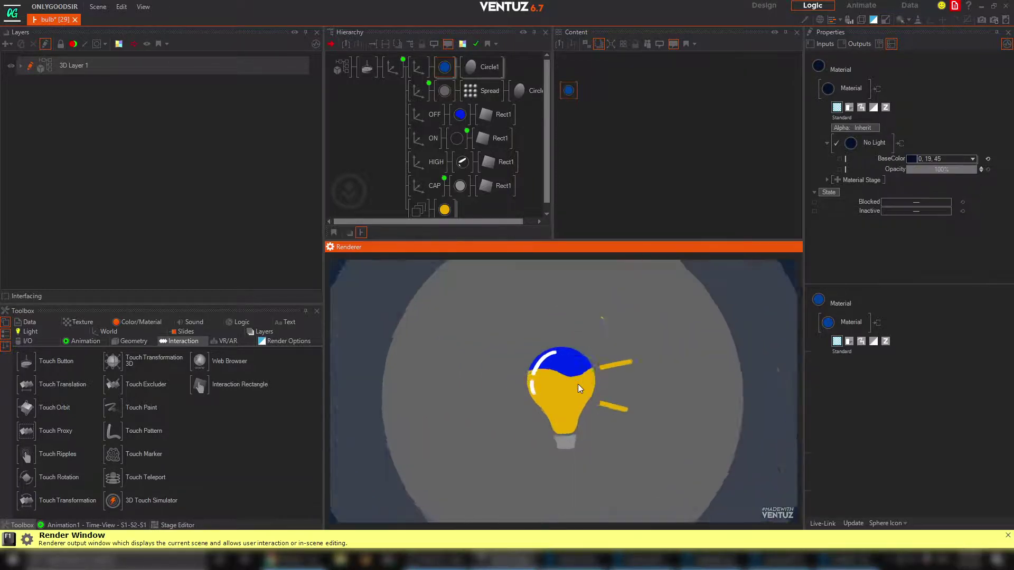
pyautogui.click(582, 389)
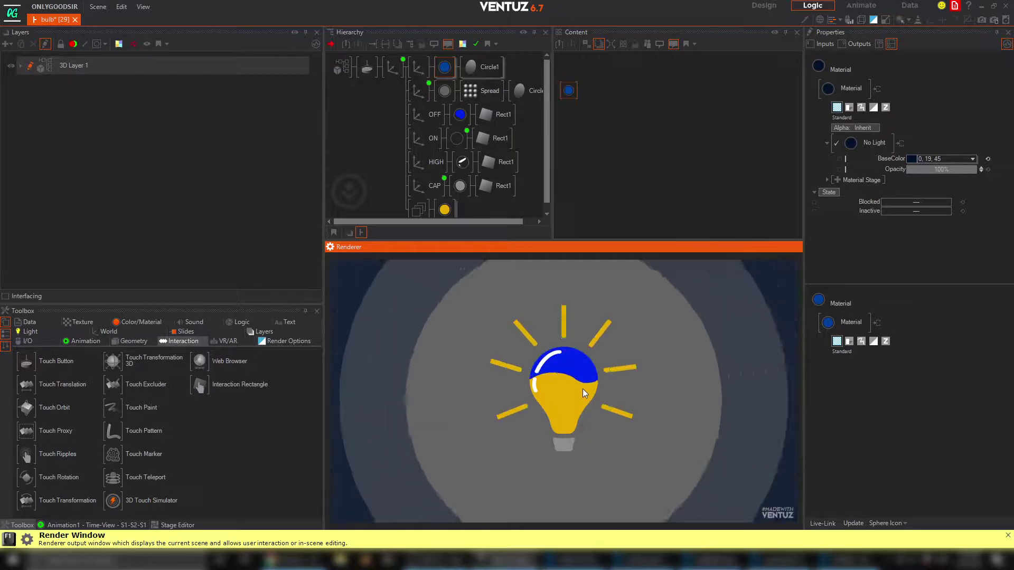
pyautogui.click(586, 395)
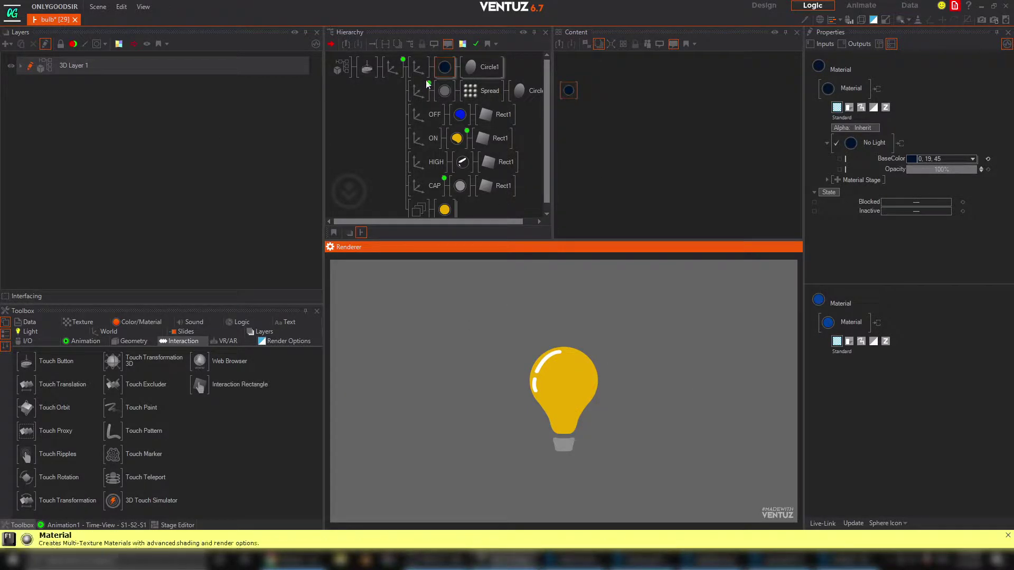
# Test the touch toggle with the bulb's main axis moved to X -15.7, and reset its X position to 0
pyautogui.click(391, 68)
pyautogui.moveTo(927, 93); pyautogui.dragTo(898, 92)
pyautogui.click(416, 398)
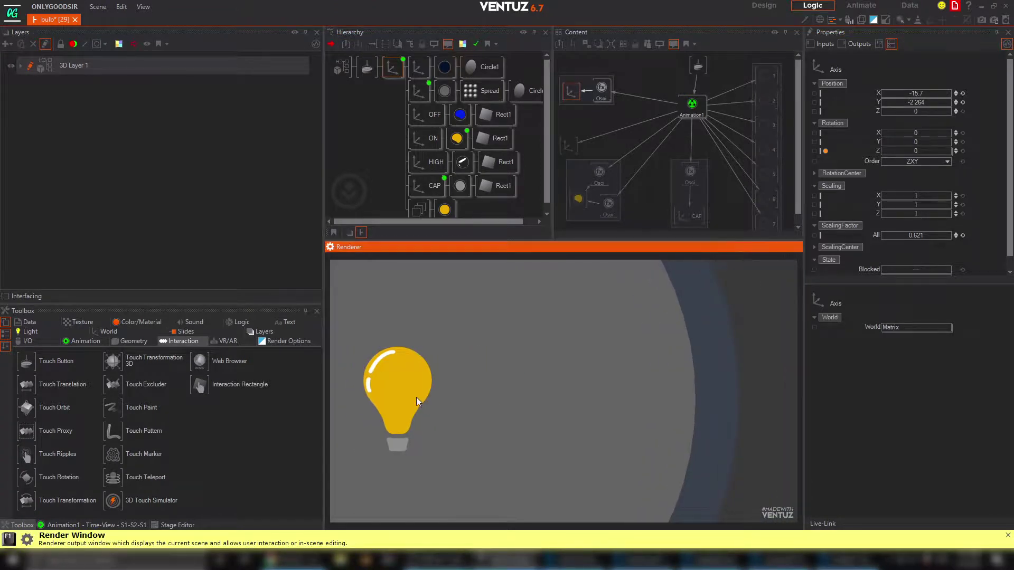
pyautogui.click(411, 399)
pyautogui.moveTo(920, 92); pyautogui.dragTo(936, 96)
pyautogui.click(962, 94)
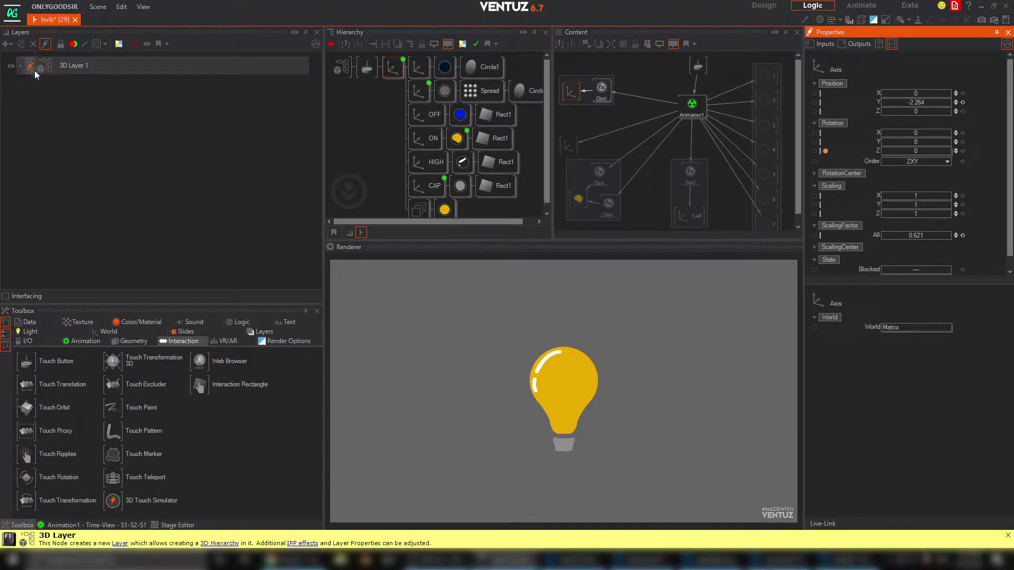
# Enable Bloom on the 3D Layer 1 root with a diameter of 40.9 and a gain of 2.05
pyautogui.click(342, 65)
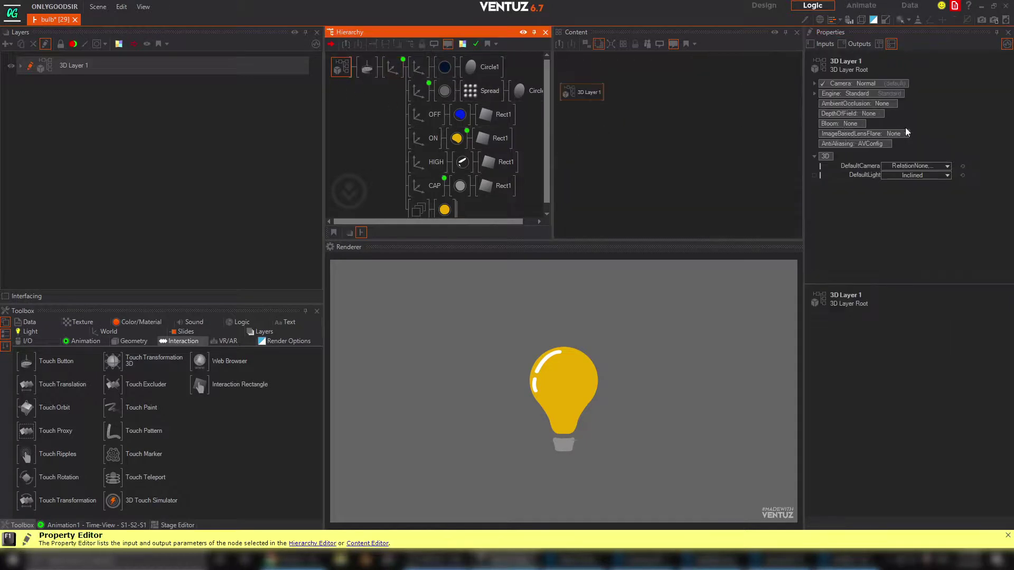
pyautogui.click(857, 125)
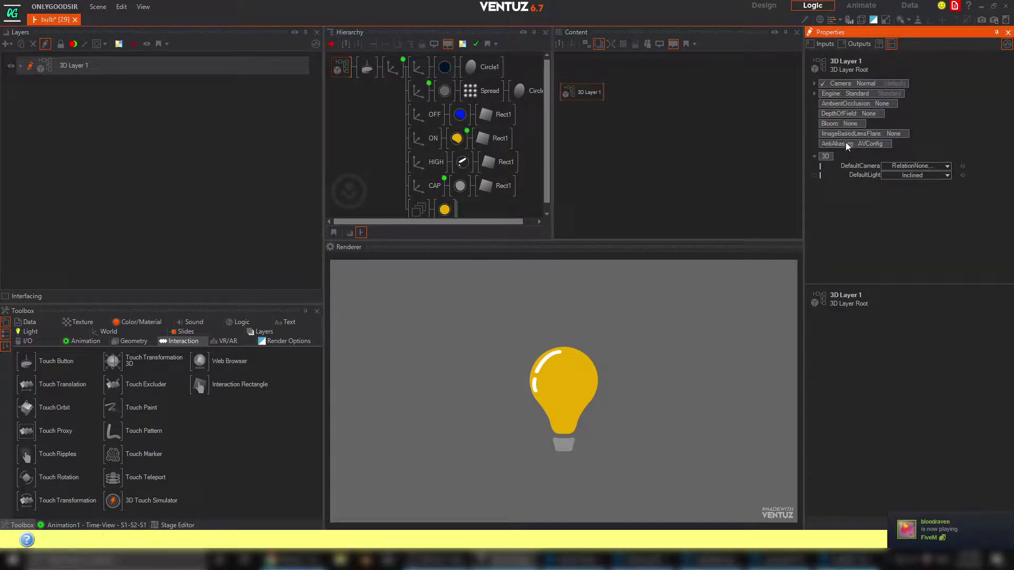
pyautogui.click(846, 141)
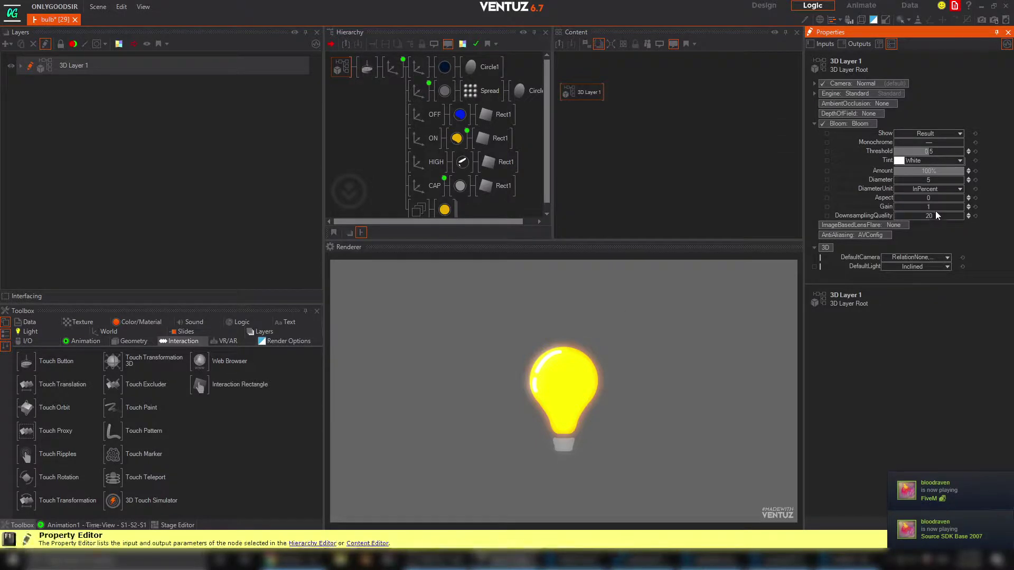
pyautogui.moveTo(935, 181); pyautogui.dragTo(963, 179)
pyautogui.moveTo(919, 218); pyautogui.dragTo(913, 204)
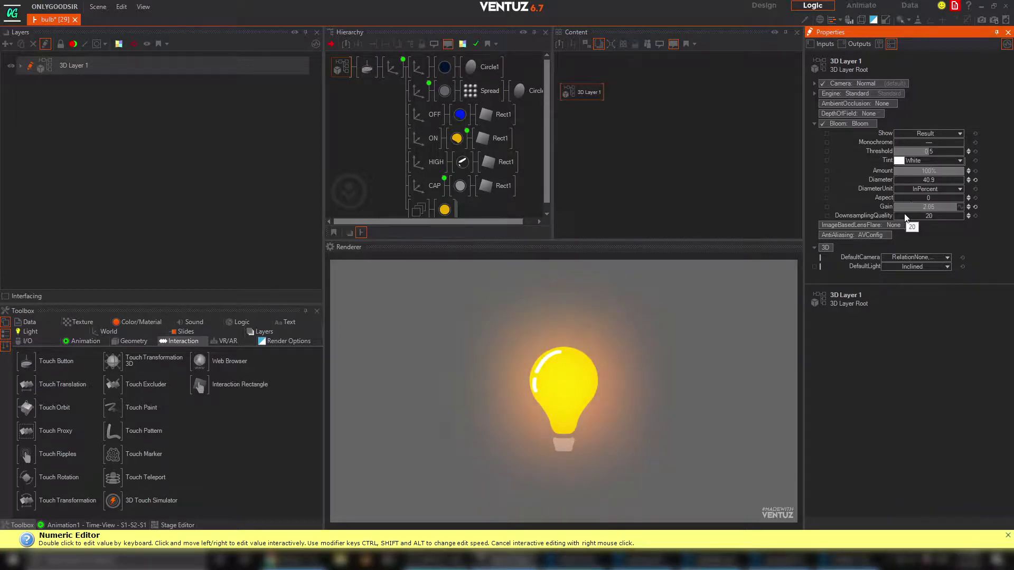
# Switch the bulb on and off in the renderer to review the bloom glow in both states
pyautogui.click(588, 381)
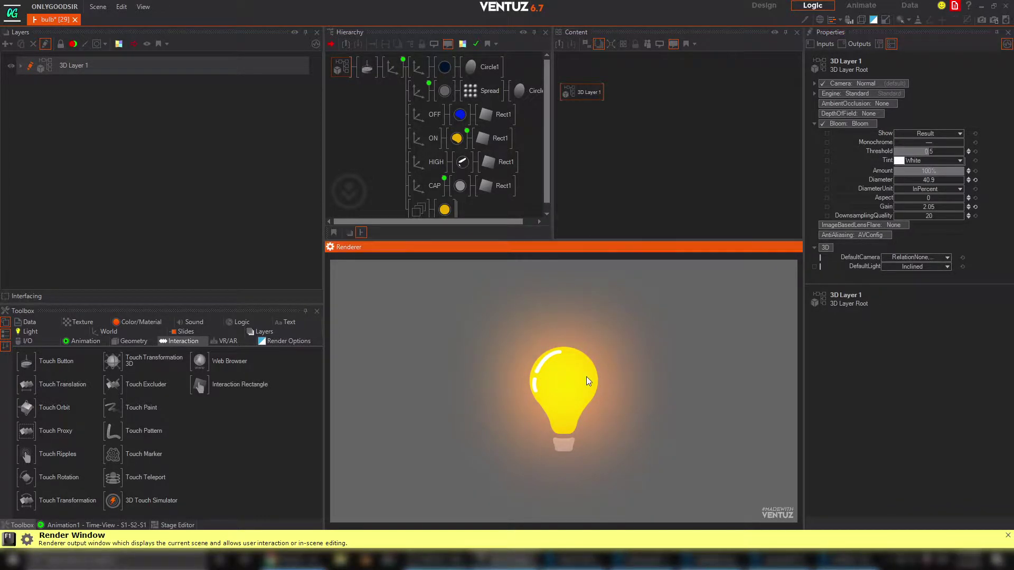
pyautogui.click(586, 377)
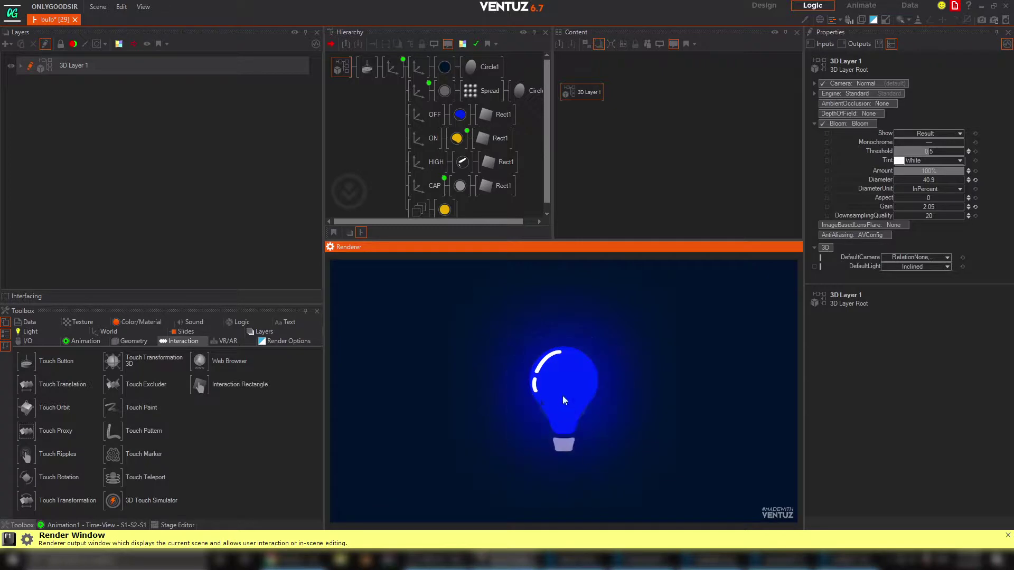
pyautogui.click(562, 395)
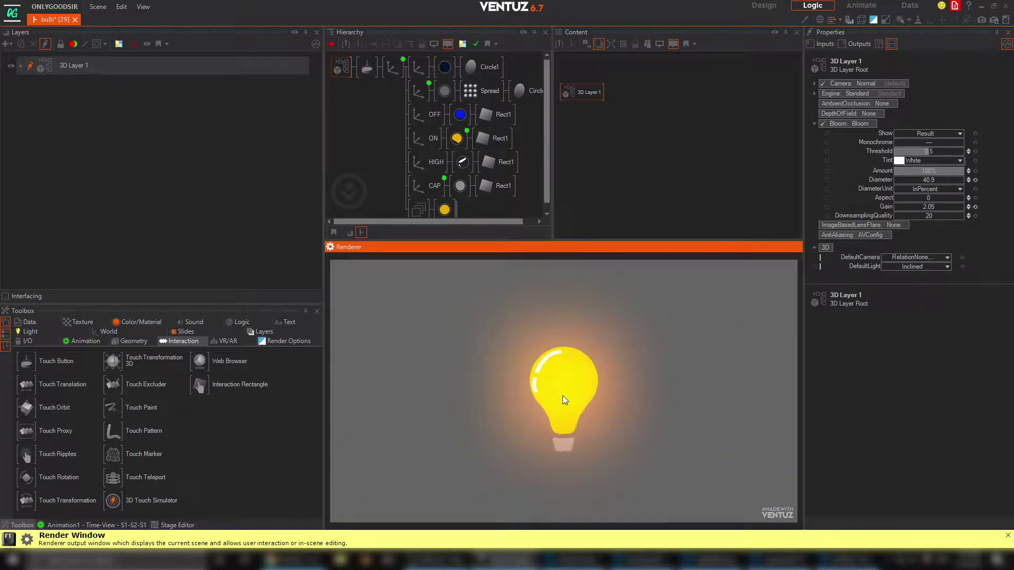
pyautogui.click(579, 386)
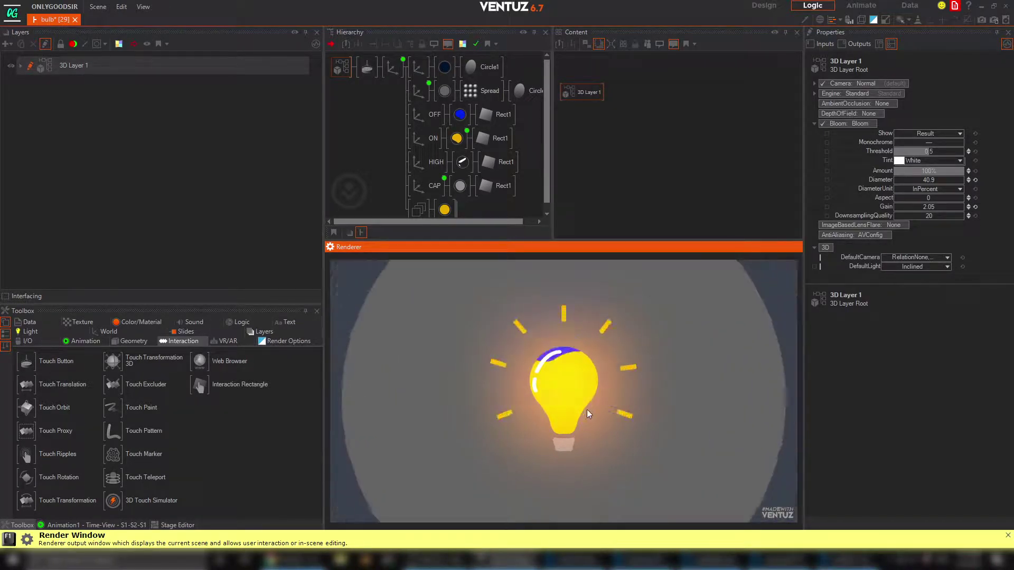
pyautogui.click(588, 410)
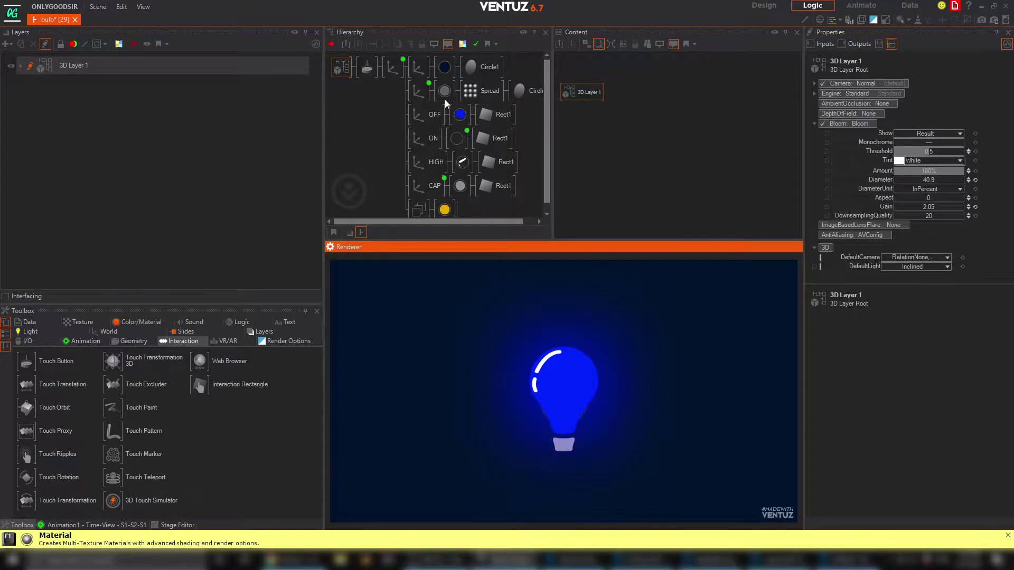
pyautogui.click(571, 408)
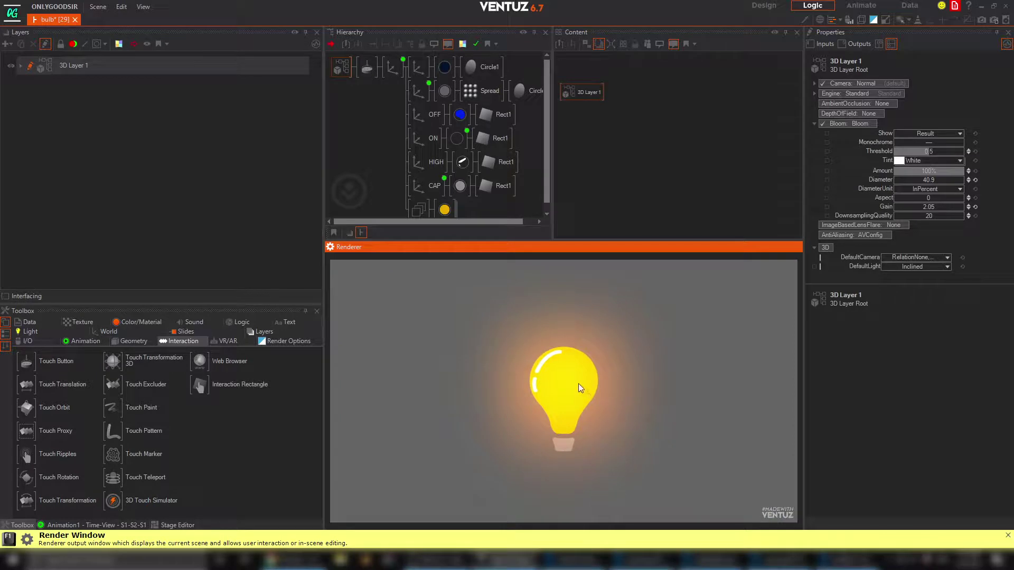
# Switch the bulb off and enlarge the renderer area by shrinking the hierarchy, layer and toolbox areas around it
pyautogui.click(579, 384)
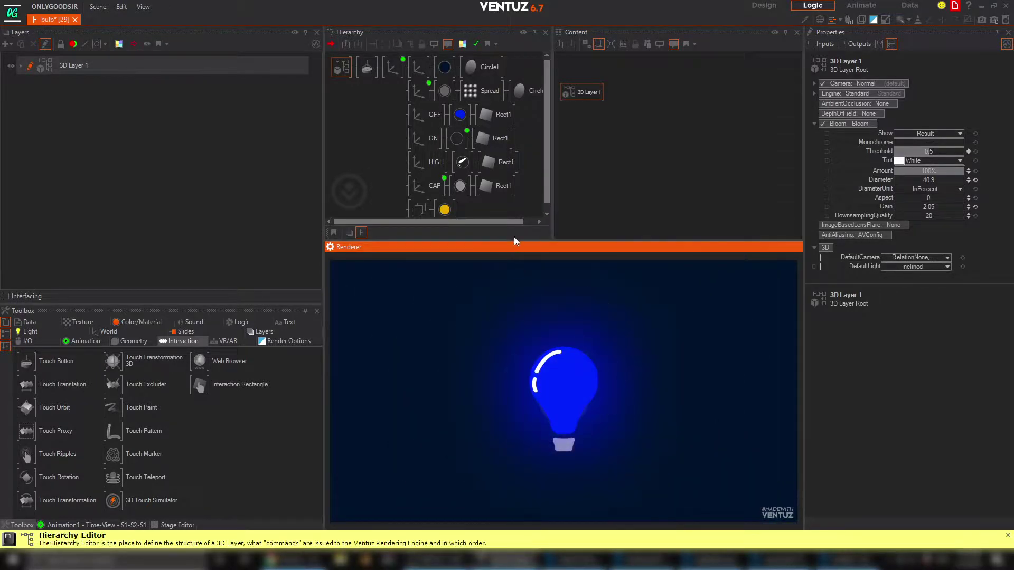
pyautogui.moveTo(515, 240); pyautogui.dragTo(475, 117)
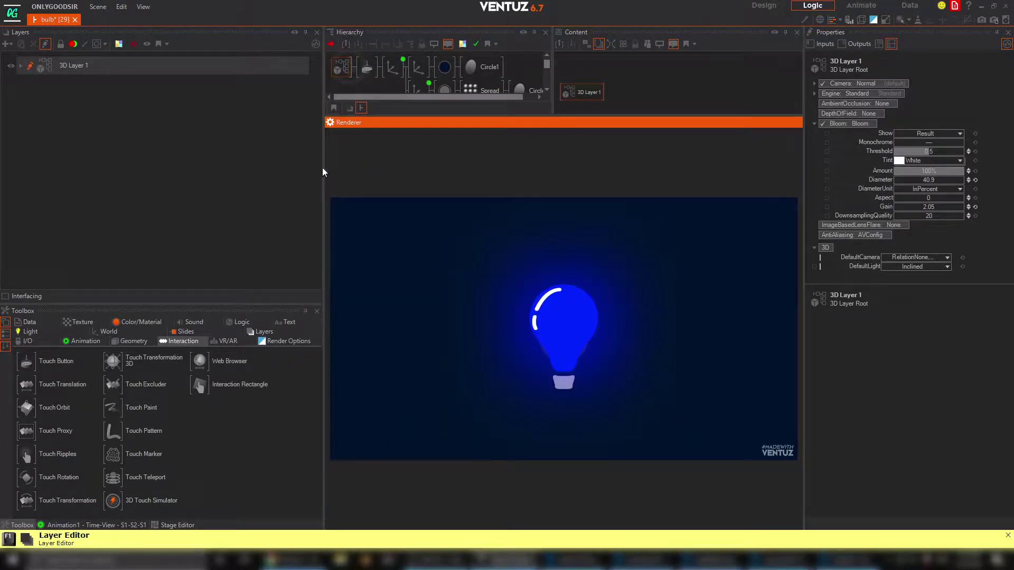
pyautogui.moveTo(322, 166); pyautogui.dragTo(199, 169)
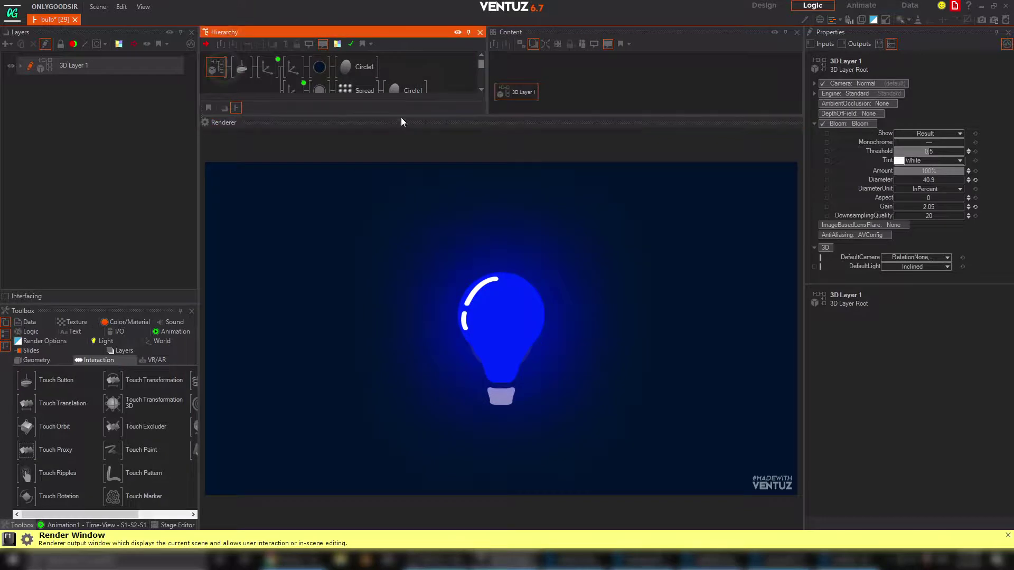
pyautogui.moveTo(401, 118); pyautogui.dragTo(403, 153)
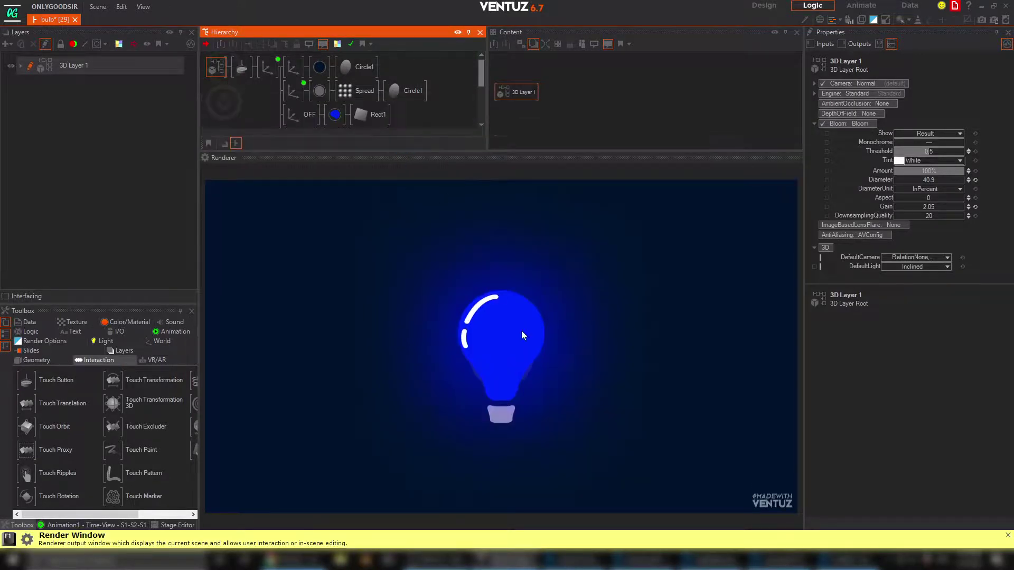
# Switch the bulb on and off in the enlarged renderer to review the rays, circles and glow
pyautogui.click(515, 373)
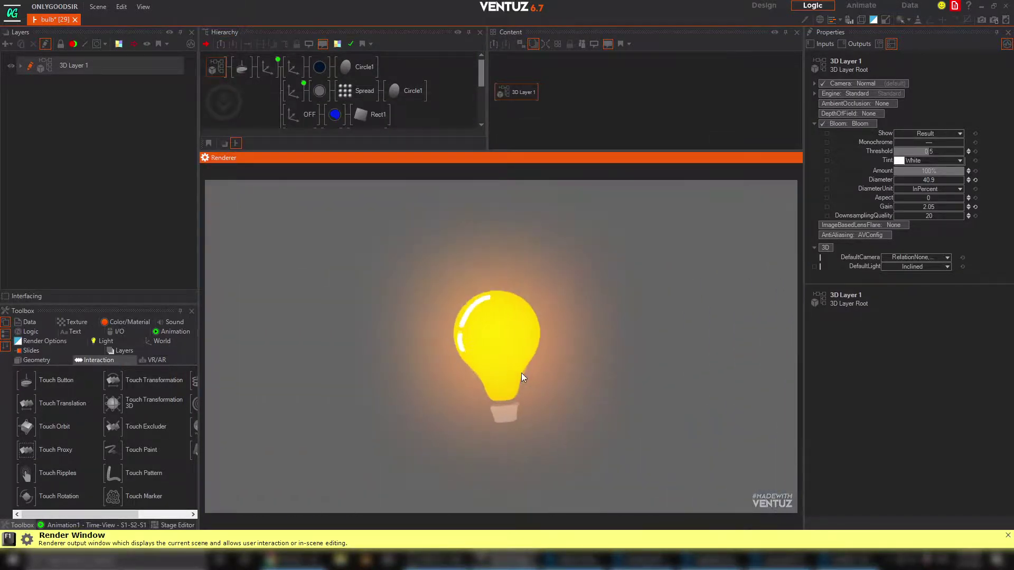
pyautogui.click(508, 377)
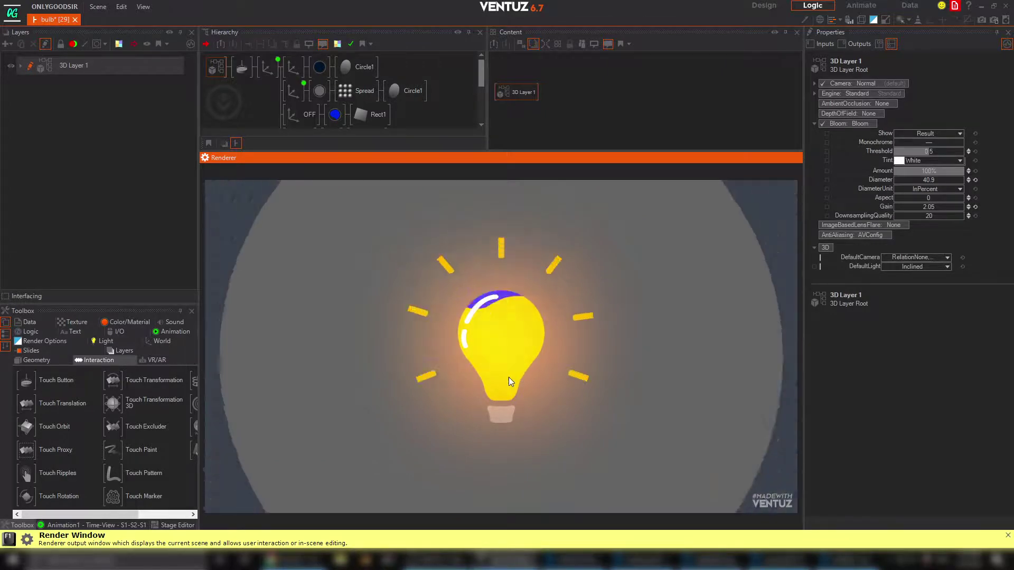
pyautogui.click(511, 369)
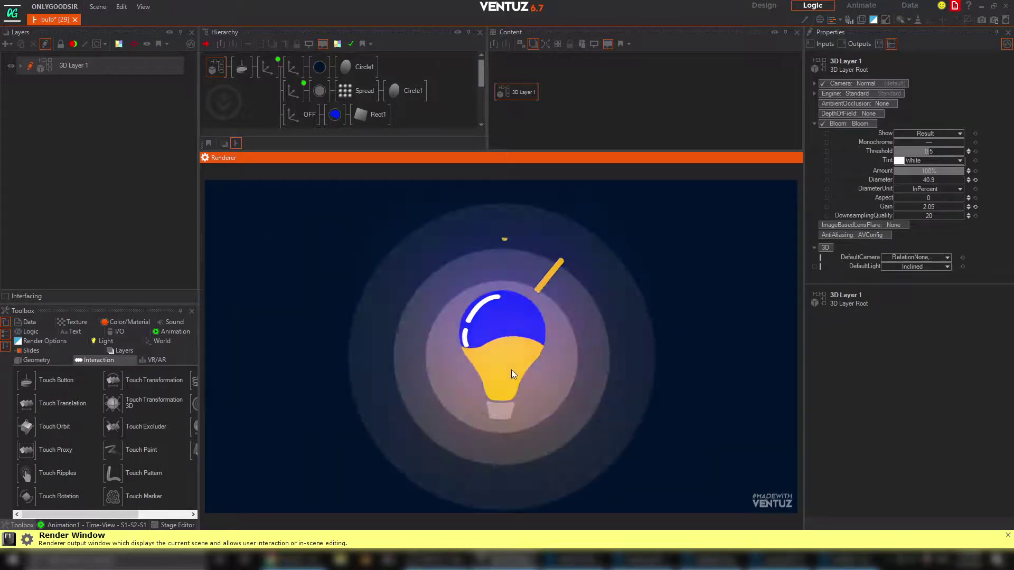
# Collapse the bulb's main axis in the hierarchy and add a second Axis below it under the touch button
pyautogui.click(273, 112)
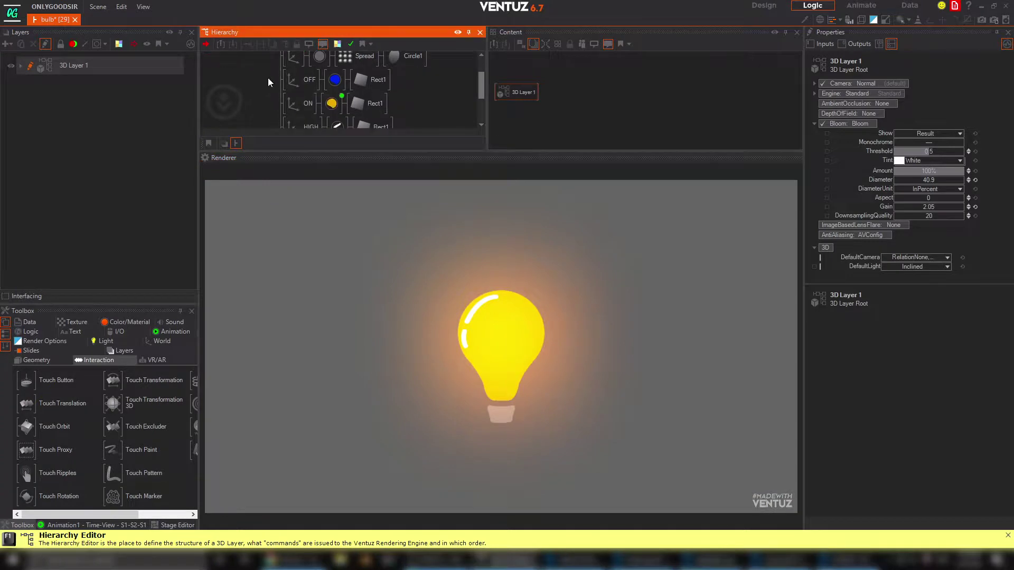
pyautogui.click(268, 66)
pyautogui.rightClick(264, 102)
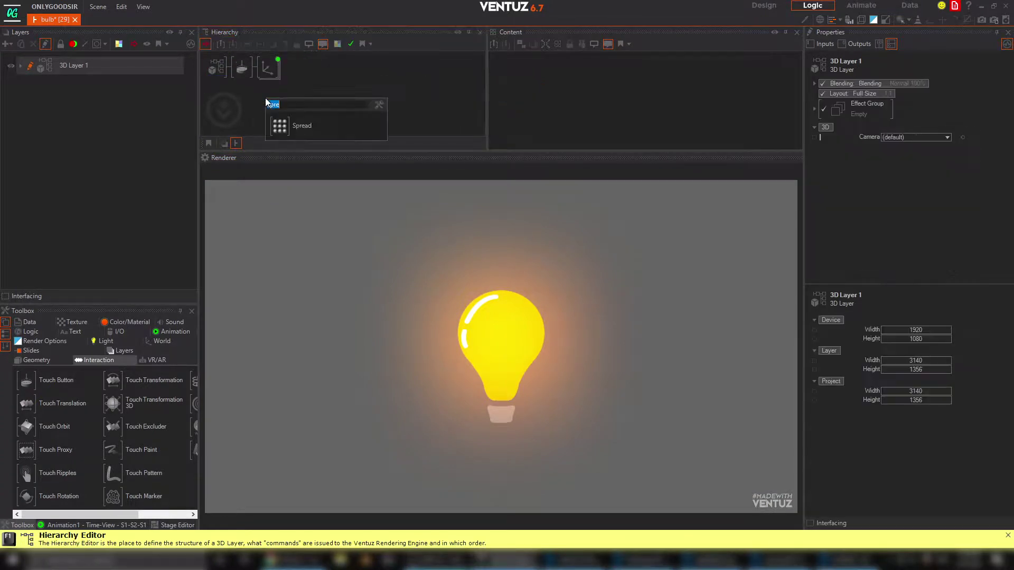
pyautogui.click(287, 126)
pyautogui.click(268, 91)
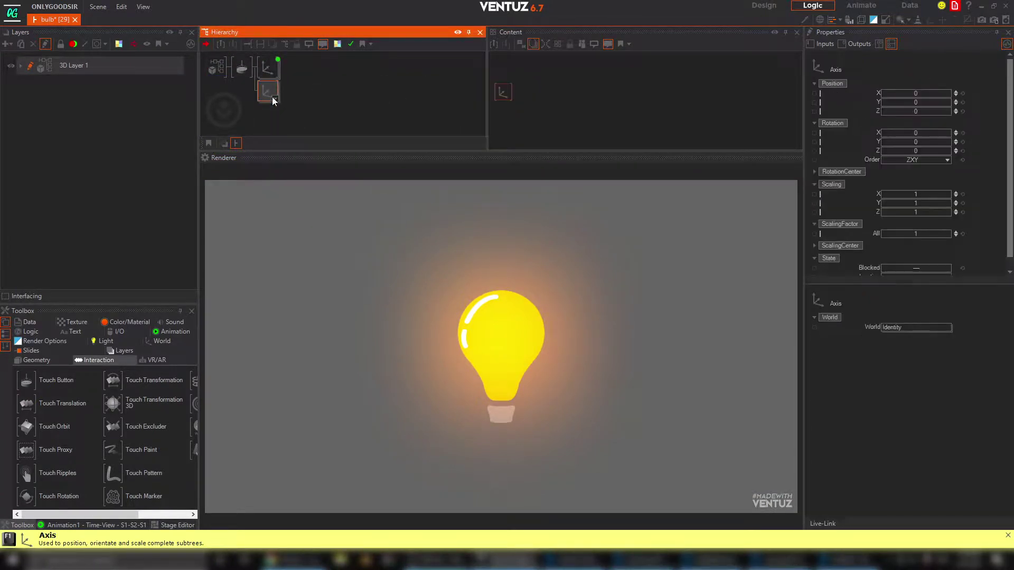
# Add a Text 2D node with a Block Text source to the new axis
pyautogui.rightClick(273, 100)
pyautogui.write('te')
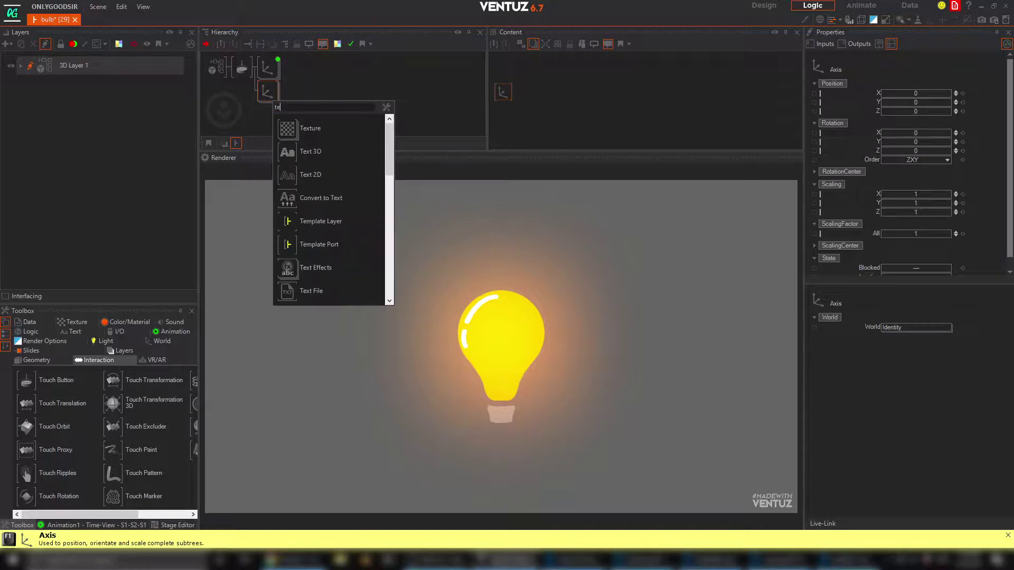
pyautogui.click(310, 174)
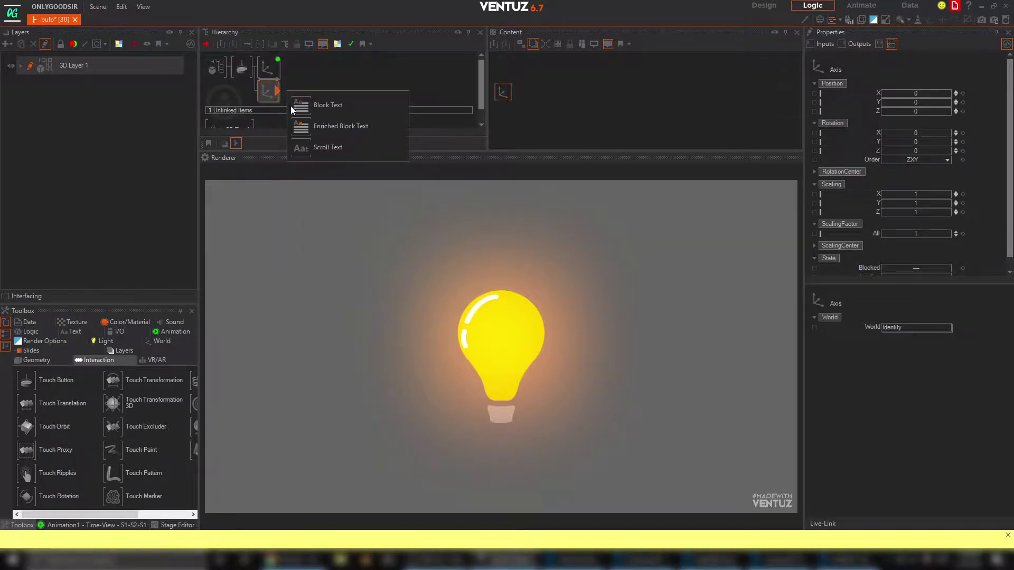
pyautogui.click(294, 106)
pyautogui.click(267, 91)
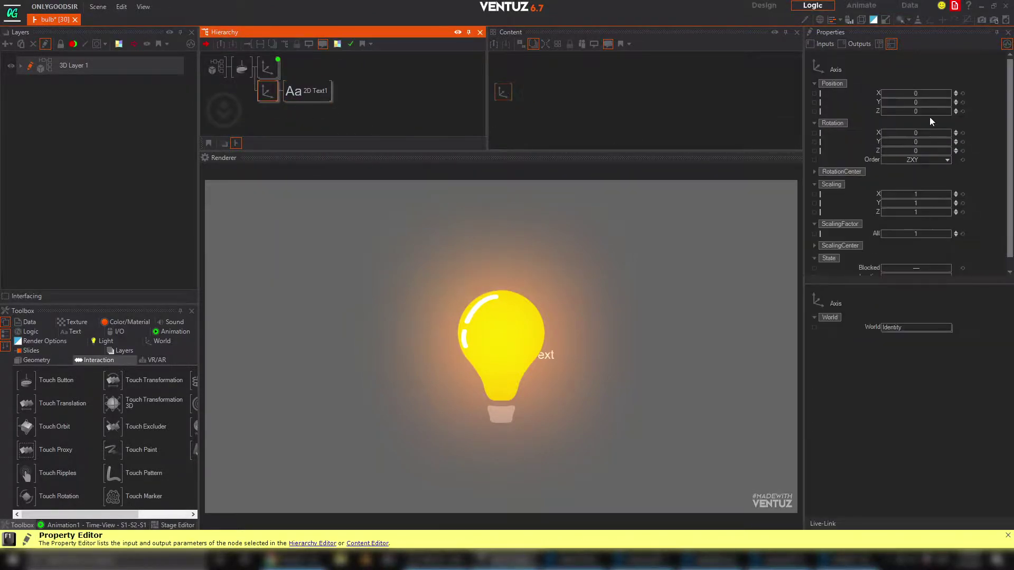
# Set the Block Text font to the project typeface Plumpfull
pyautogui.click(305, 92)
pyautogui.click(509, 123)
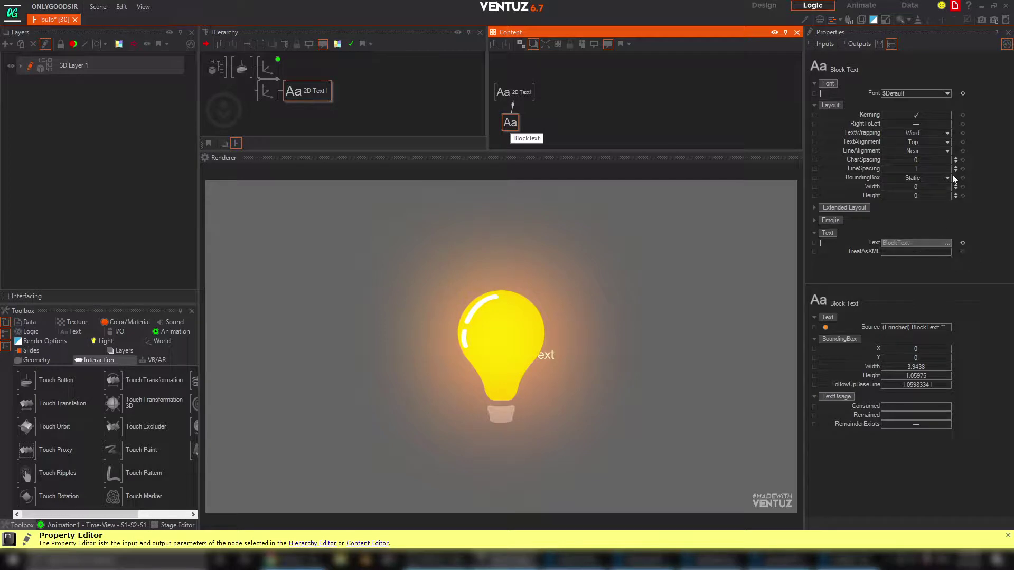
pyautogui.click(943, 93)
pyautogui.click(918, 163)
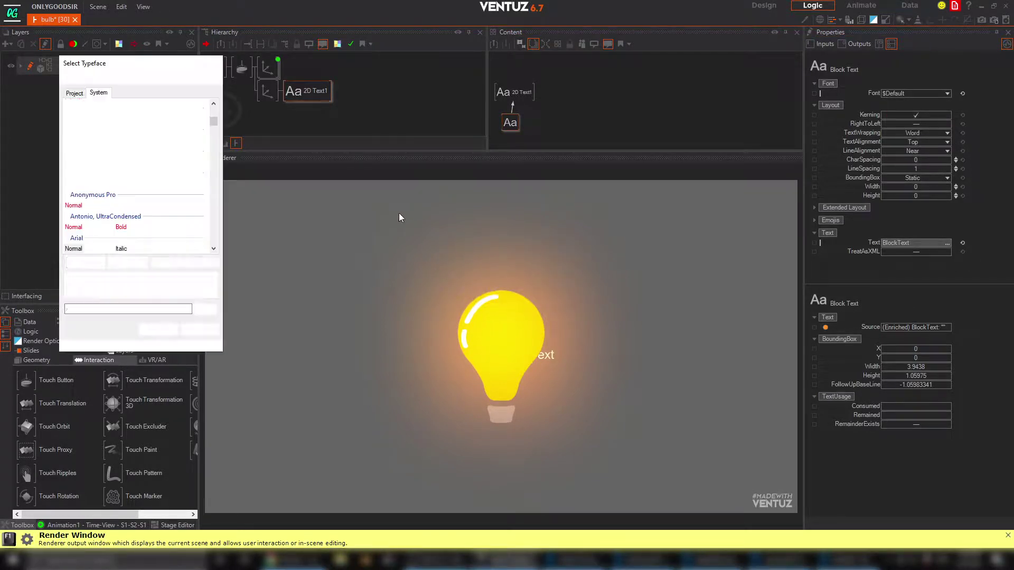
pyautogui.click(74, 93)
pyautogui.moveTo(214, 133); pyautogui.dragTo(210, 211)
pyautogui.click(69, 128)
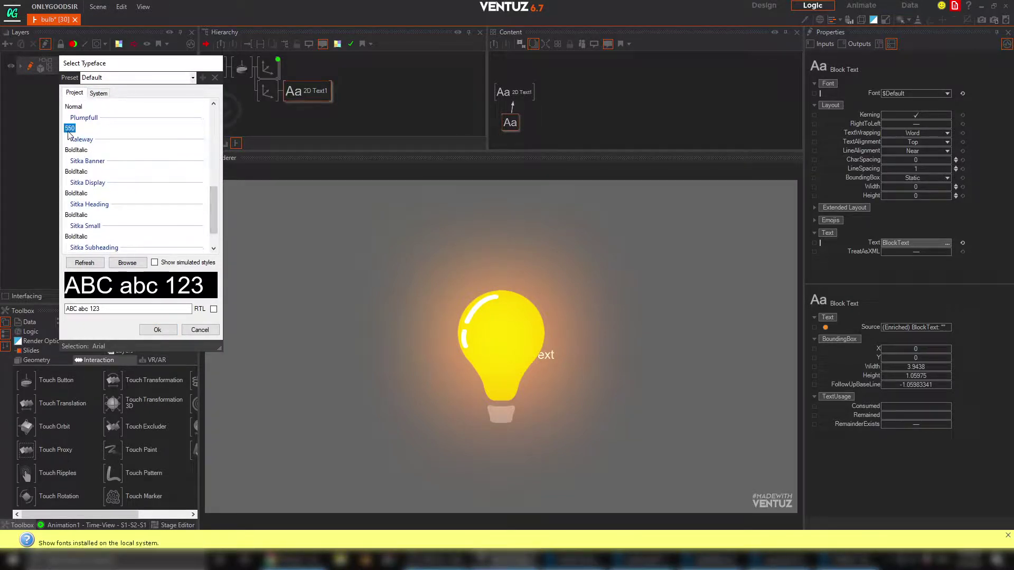
pyautogui.click(151, 333)
pyautogui.click(532, 317)
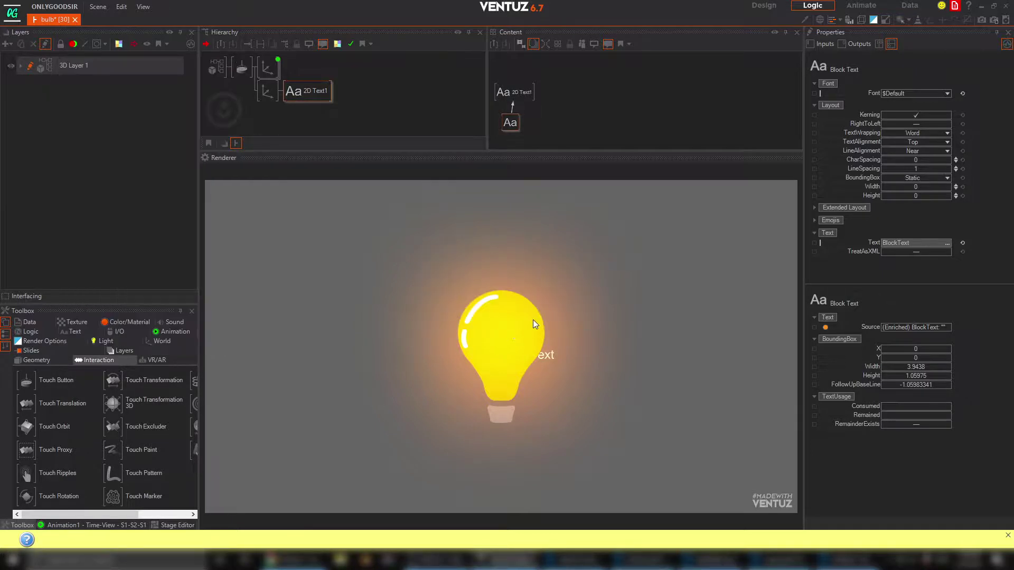
# Move the text's axis up so the text sits above the bulb, and set the Block Text content to IDEA
pyautogui.click(258, 91)
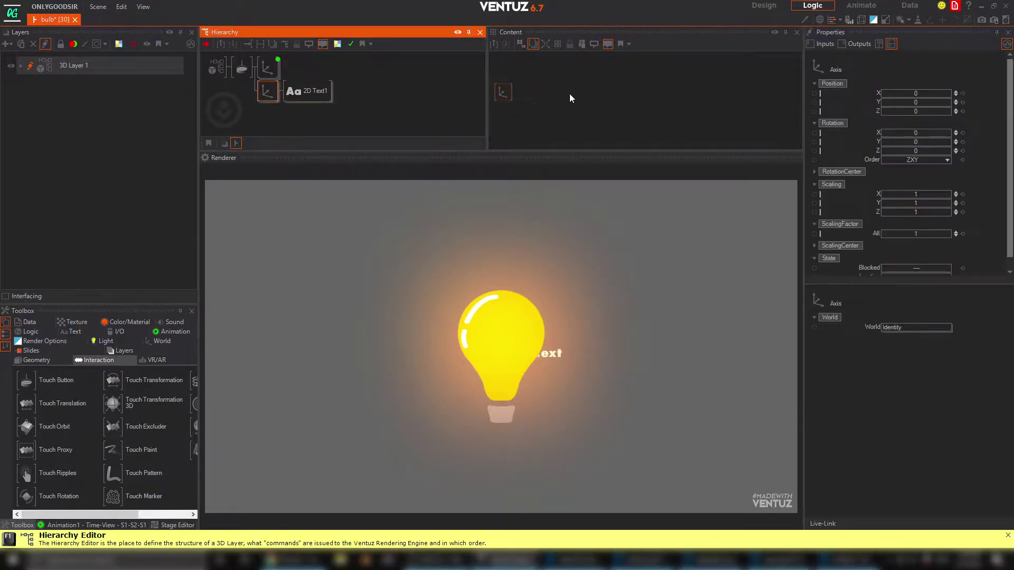
pyautogui.moveTo(924, 101)
pyautogui.mouseDown()
pyautogui.moveTo(942, 103)
pyautogui.moveTo(915, 94)
pyautogui.moveTo(925, 106)
pyautogui.mouseUp()
pyautogui.click(316, 92)
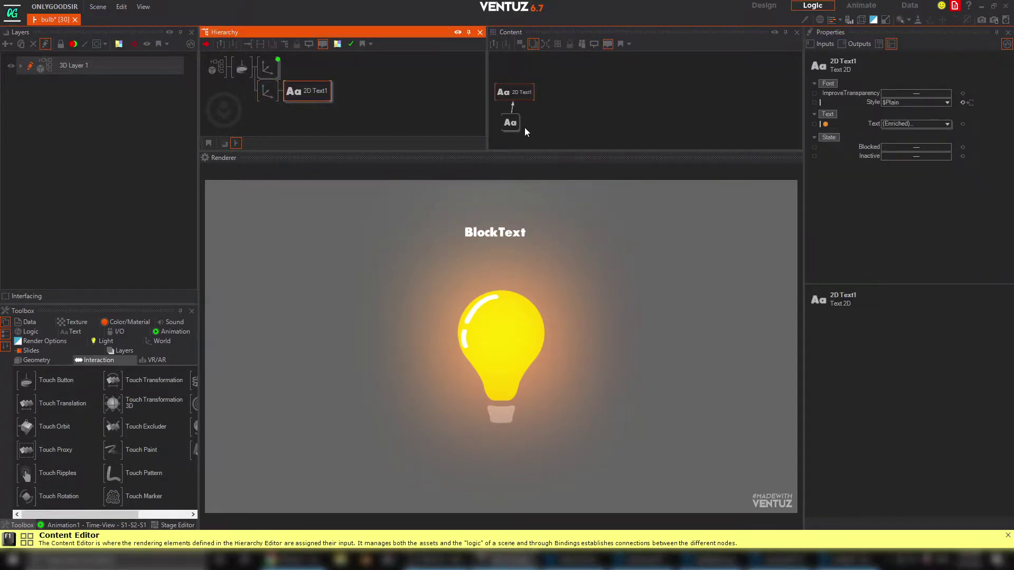
pyautogui.click(519, 126)
pyautogui.click(921, 243)
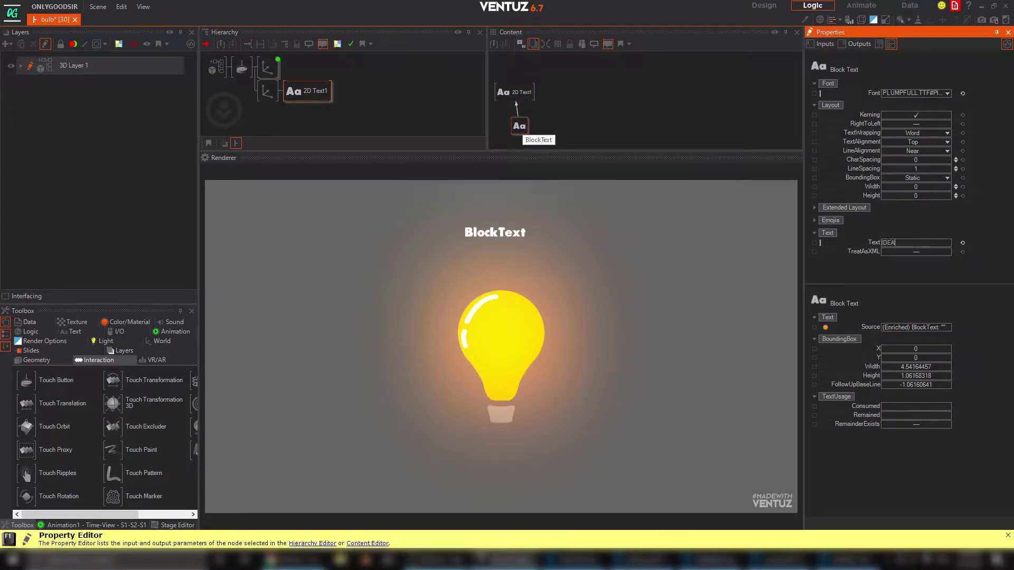
pyautogui.press('Return')
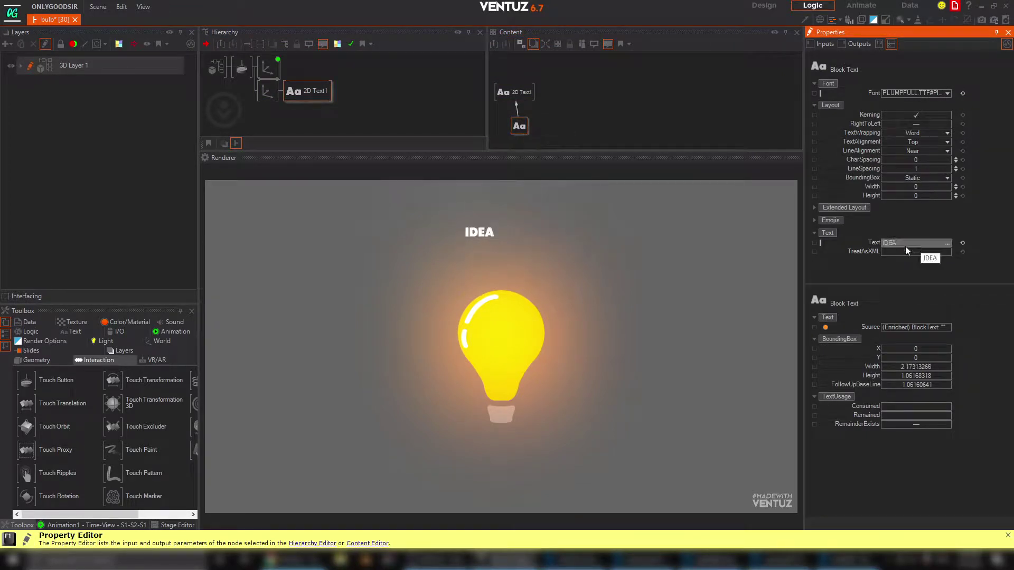
# Scale the text's axis to 3.33 and position it at X -3.72, Y 3.64, centred above the bulb
pyautogui.click(268, 93)
pyautogui.moveTo(919, 235); pyautogui.dragTo(955, 234)
pyautogui.moveTo(918, 103); pyautogui.dragTo(946, 110)
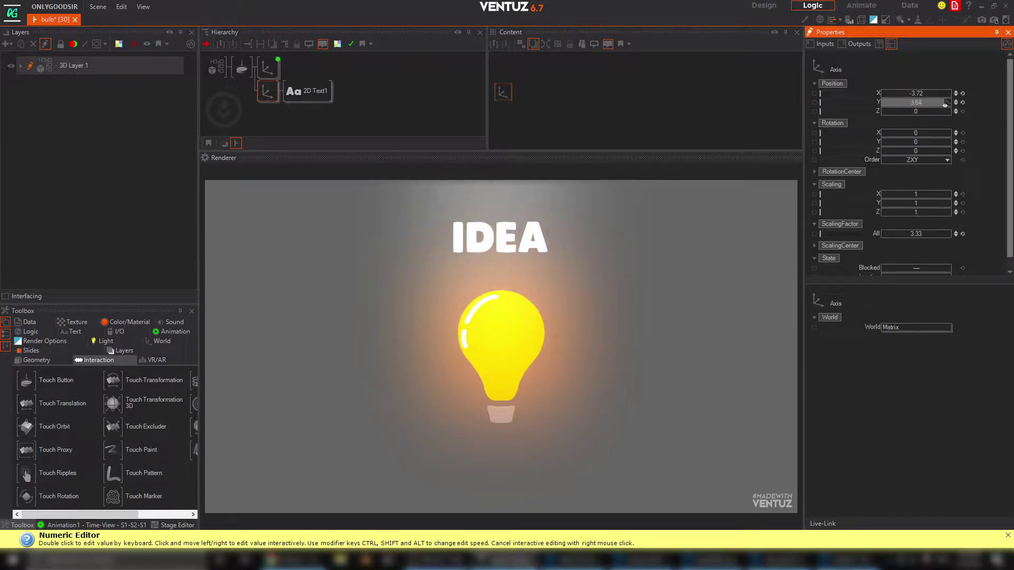
# Switch the bulb off and on in the renderer to check the IDEA text in both states
pyautogui.click(310, 97)
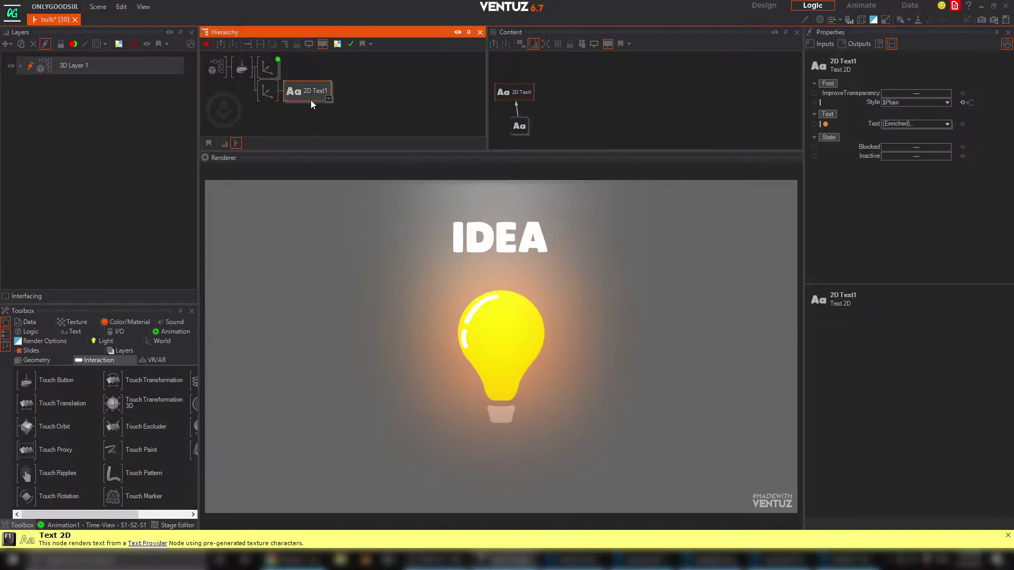
pyautogui.click(268, 67)
pyautogui.click(511, 361)
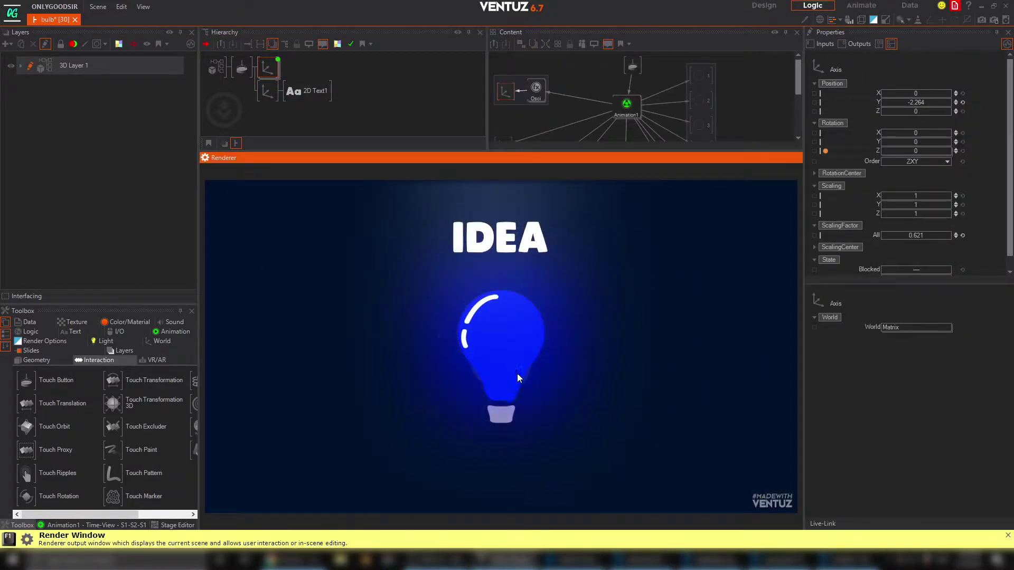
pyautogui.click(517, 375)
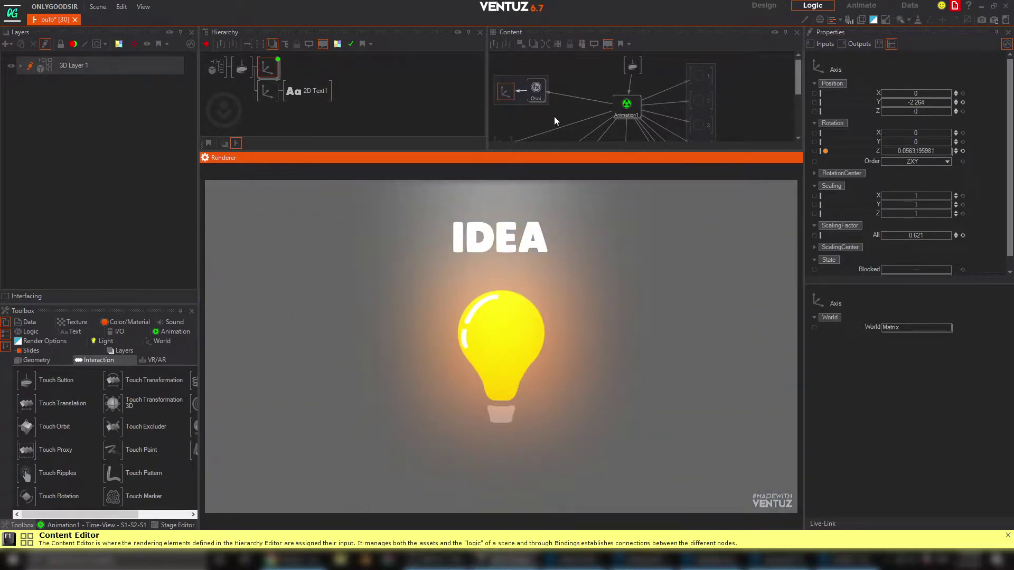
# Widen the toolbox and add a Multi Switch logic node to the content of the 2D text
pyautogui.click(315, 92)
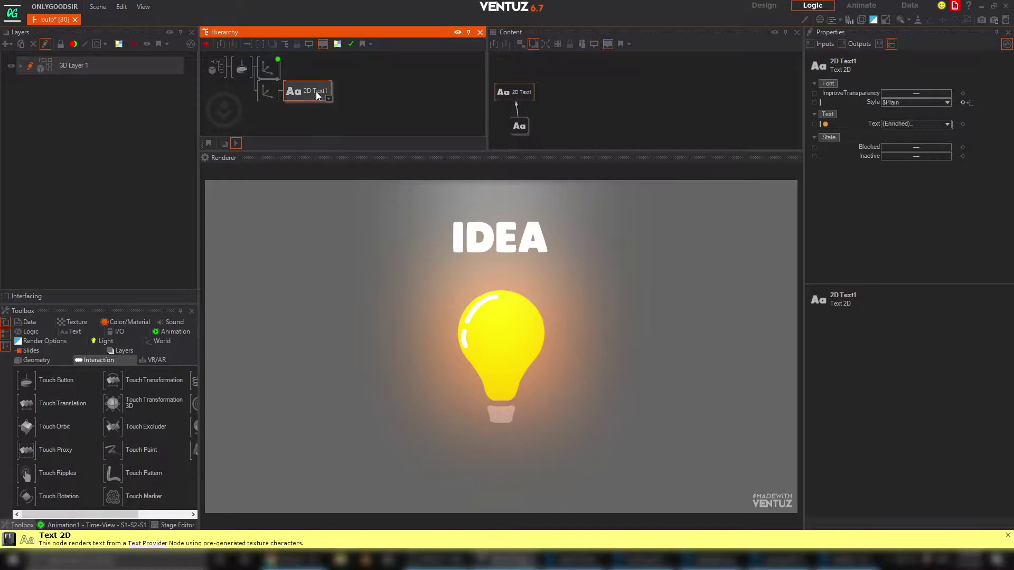
pyautogui.click(545, 117)
pyautogui.doubleClick(579, 113)
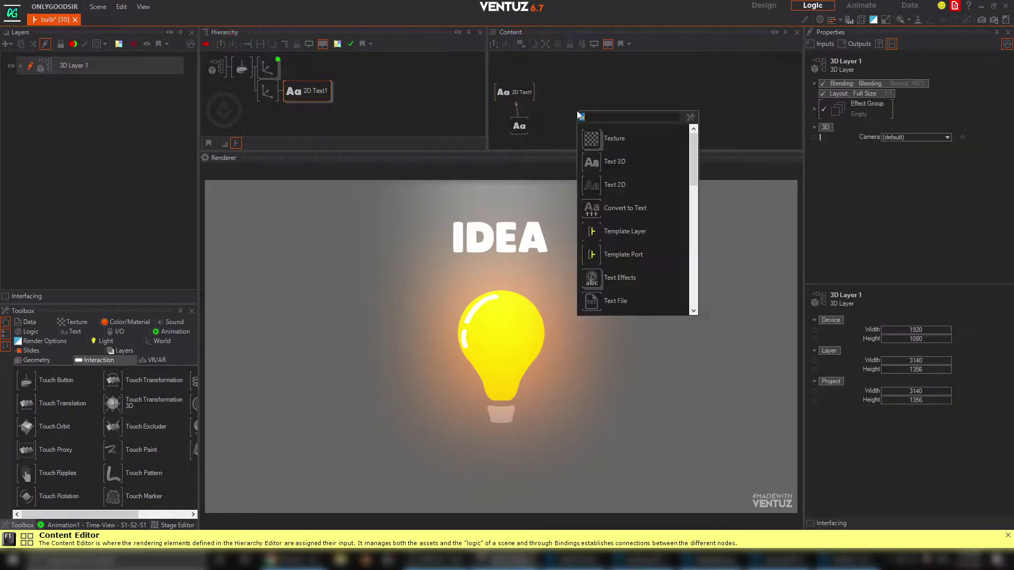
pyautogui.click(206, 377)
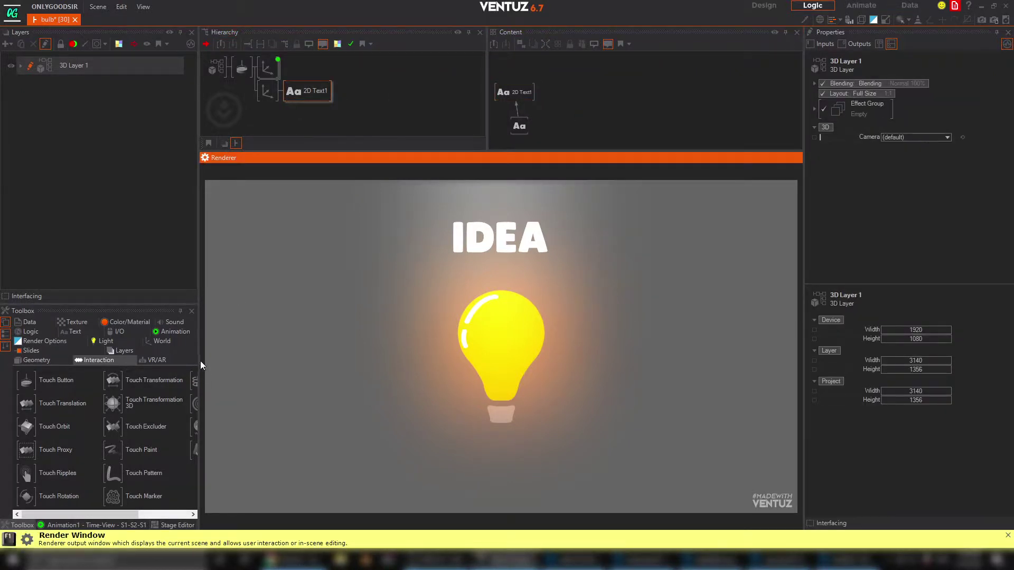
pyautogui.moveTo(199, 359); pyautogui.dragTo(289, 357)
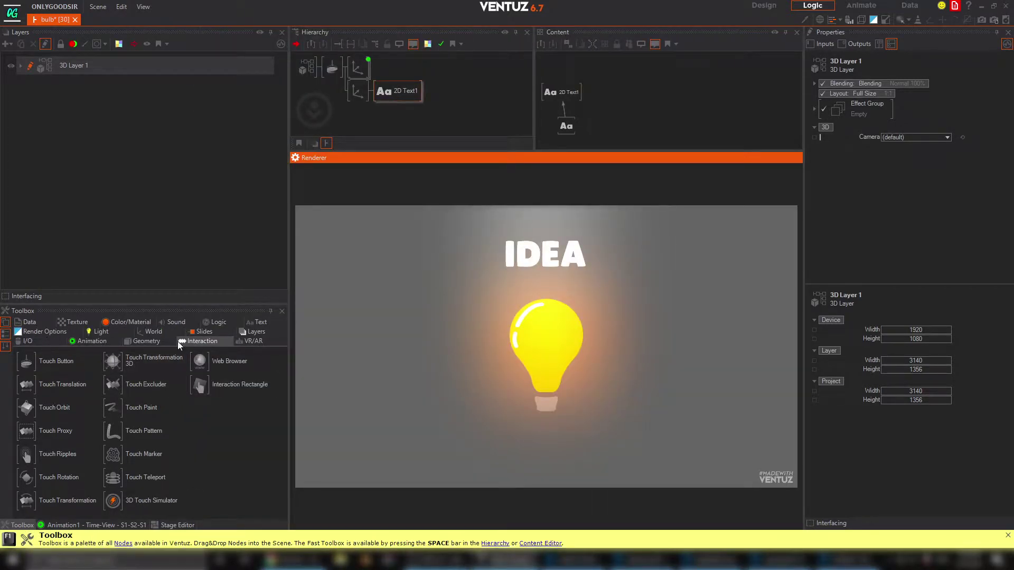
pyautogui.click(215, 323)
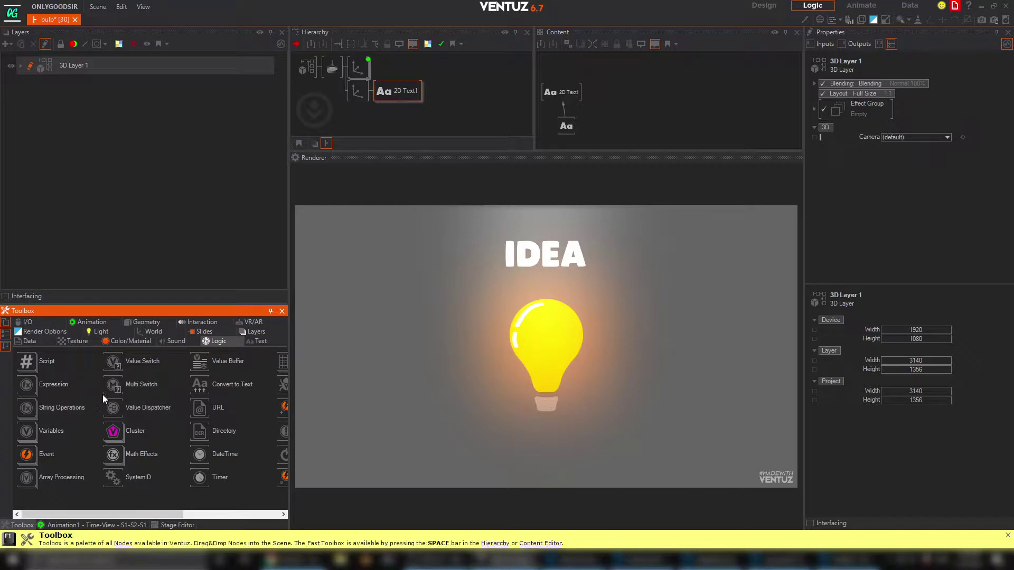
pyautogui.moveTo(114, 386); pyautogui.dragTo(634, 96)
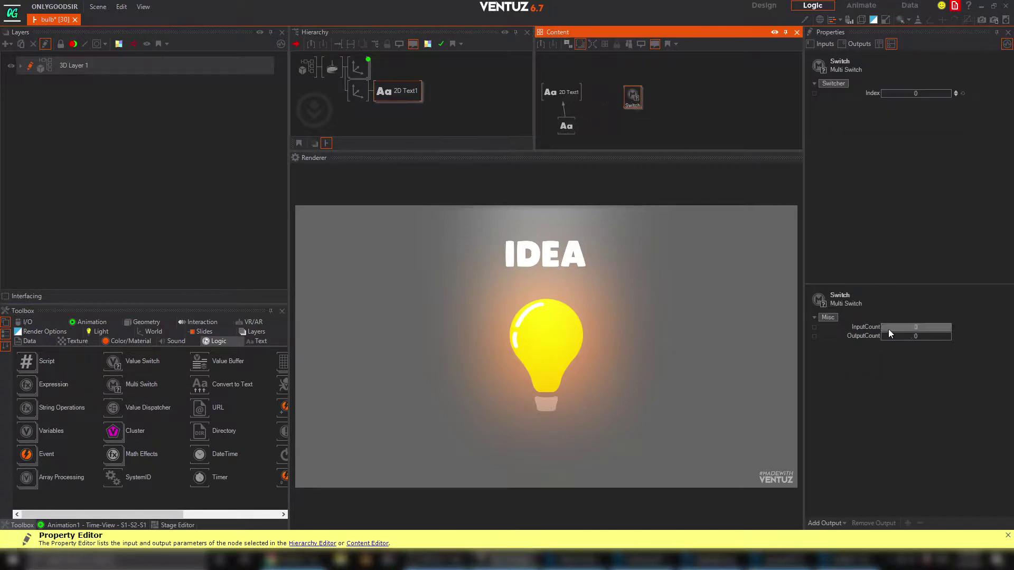
# Add a String output to the Multi Switch and set its input 00 to ON and input 01 to OFF
pyautogui.click(844, 524)
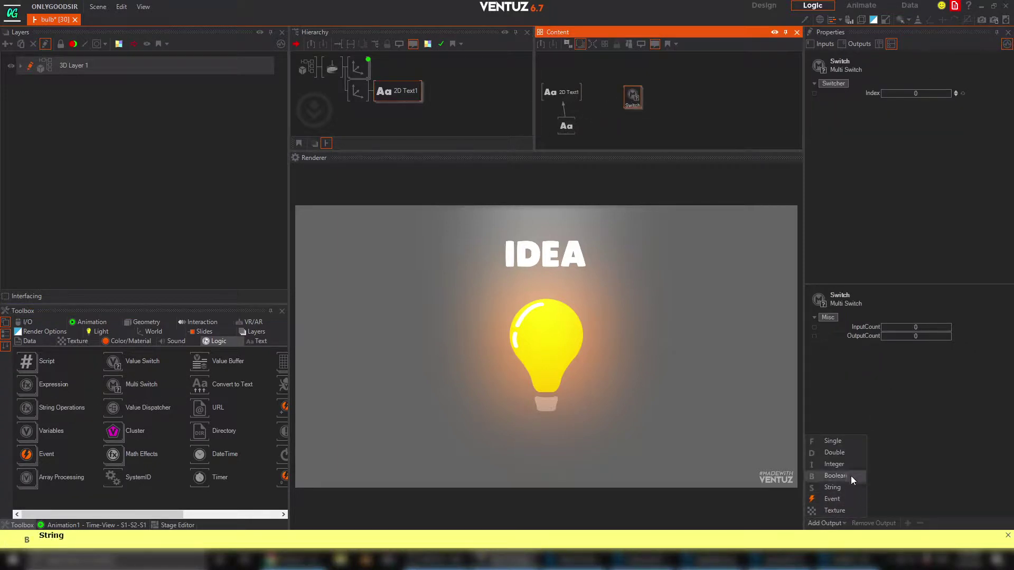
pyautogui.click(839, 491)
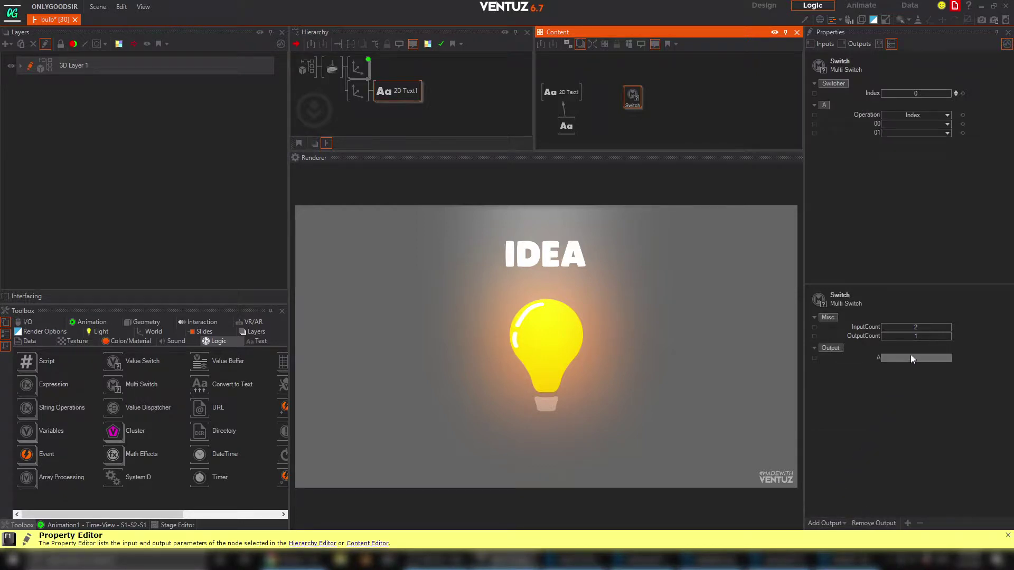
pyautogui.click(901, 126)
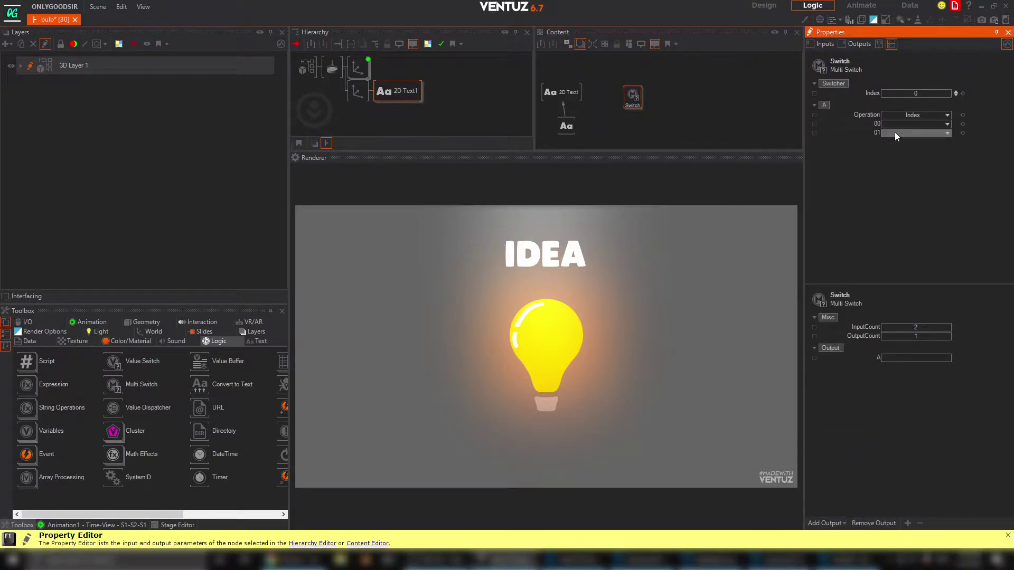
pyautogui.click(898, 124)
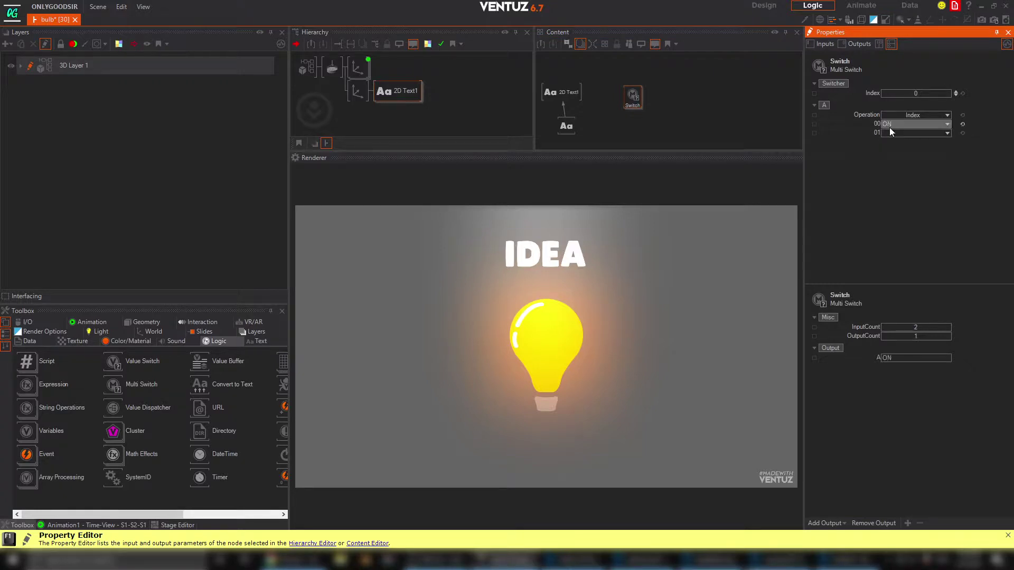
pyautogui.click(898, 132)
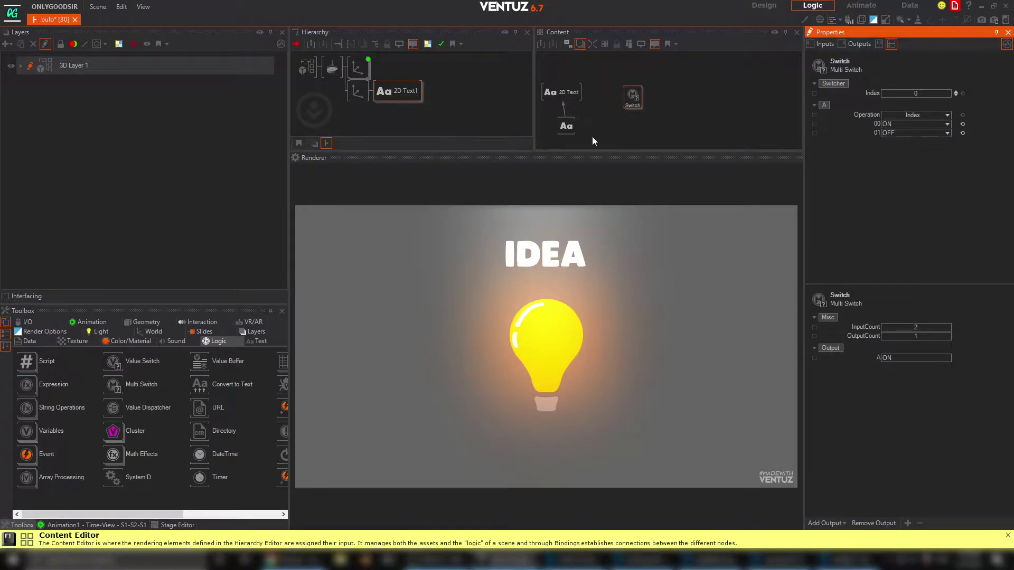
# Bind the Block Text's Text property to the string output of the Multi Switch
pyautogui.click(566, 126)
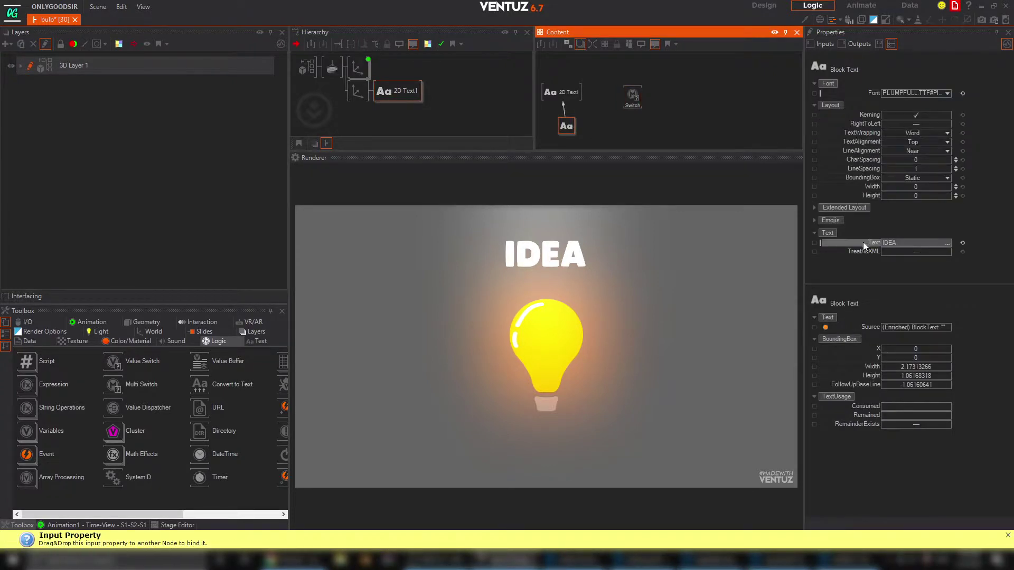
pyautogui.moveTo(863, 242); pyautogui.dragTo(634, 104)
pyautogui.click(655, 156)
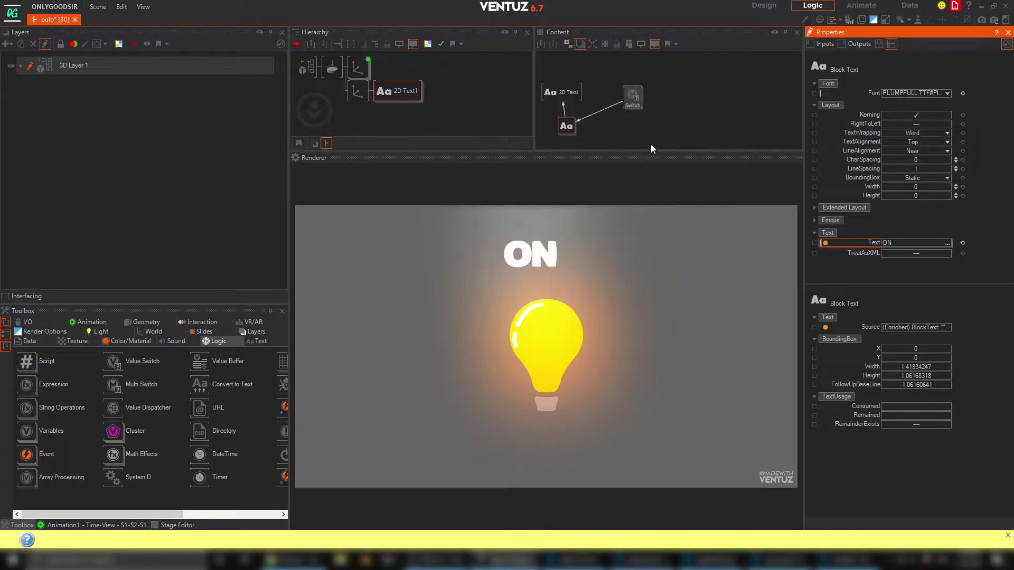
# Show the bulb's and text's content together, rearrange the Block Text and Multi Switch nodes, and bind the switch's Index to Animation1
pyautogui.click(635, 114)
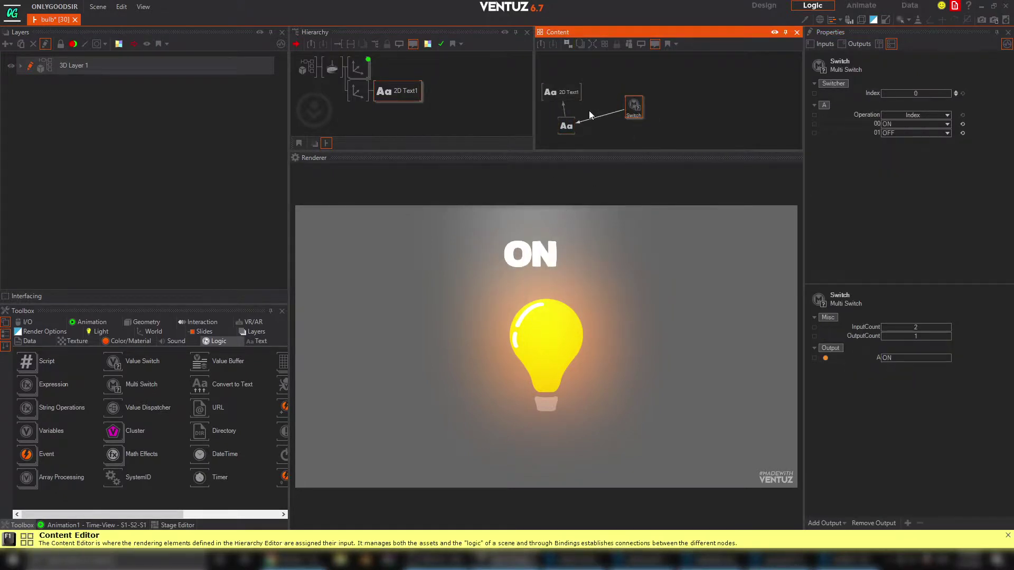
pyautogui.click(355, 67)
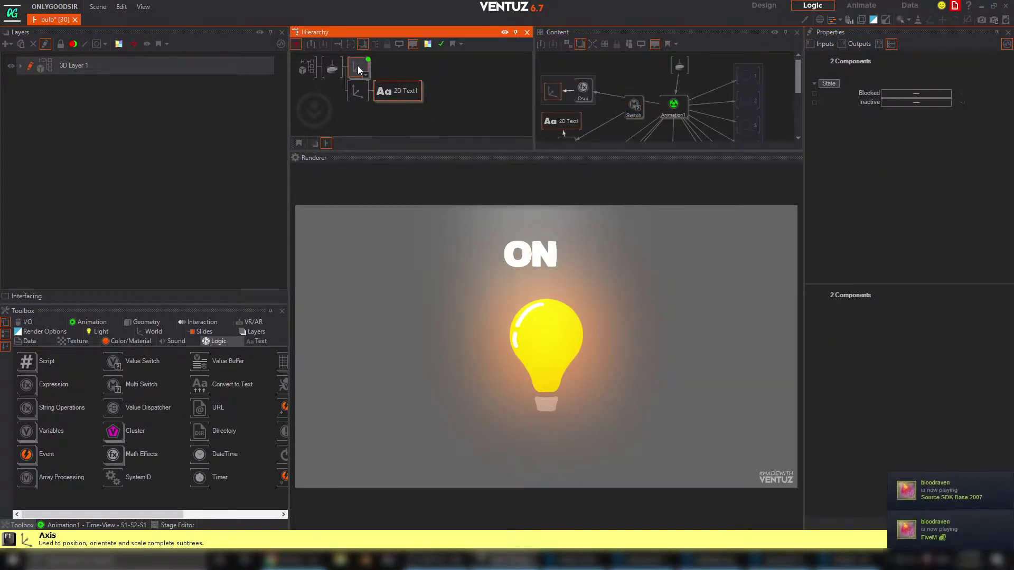
pyautogui.scroll(-2, 581, 125)
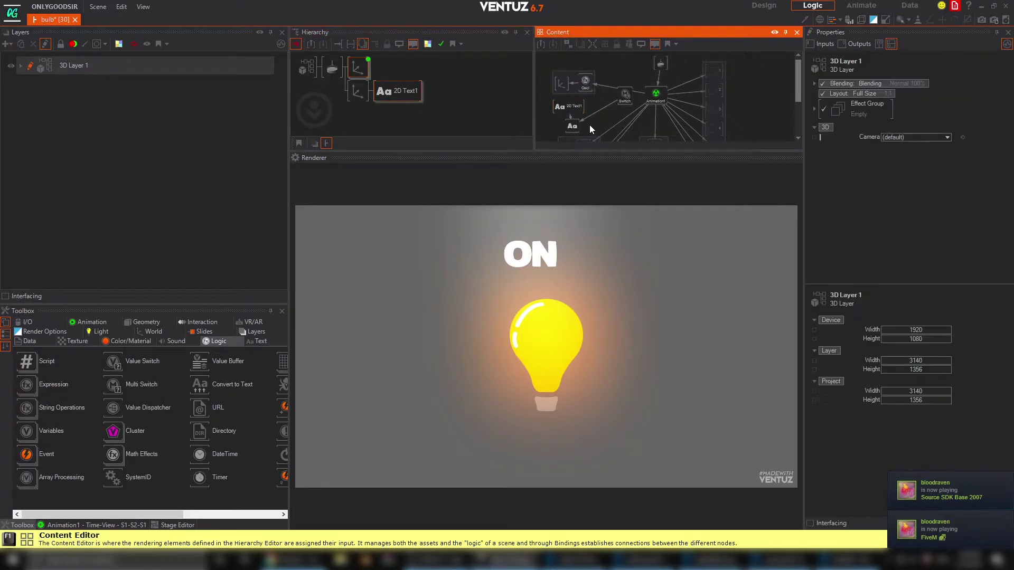
pyautogui.moveTo(593, 103); pyautogui.dragTo(616, 58)
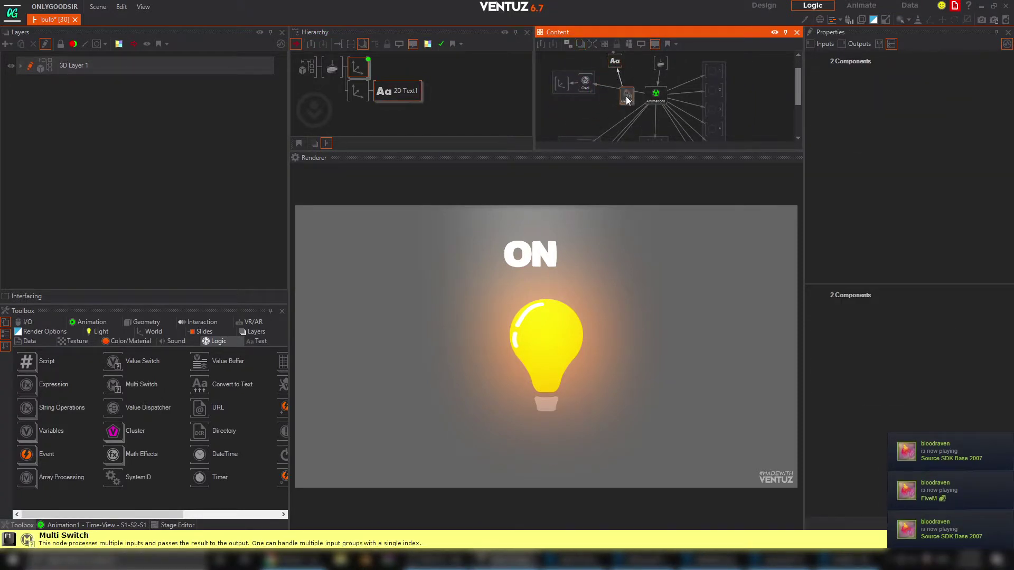
pyautogui.moveTo(622, 99); pyautogui.dragTo(632, 72)
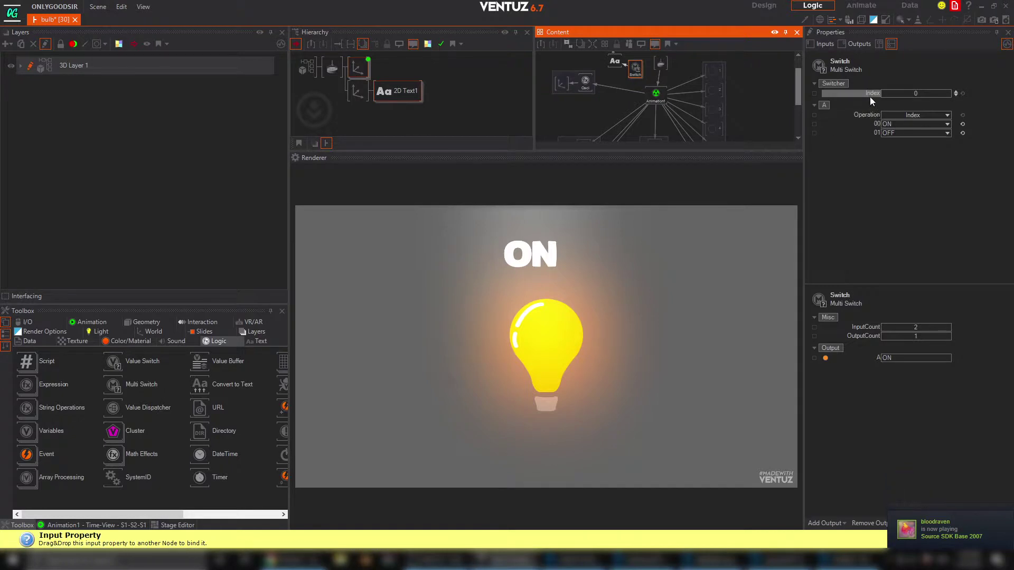
pyautogui.moveTo(870, 94); pyautogui.dragTo(656, 97)
pyautogui.click(657, 97)
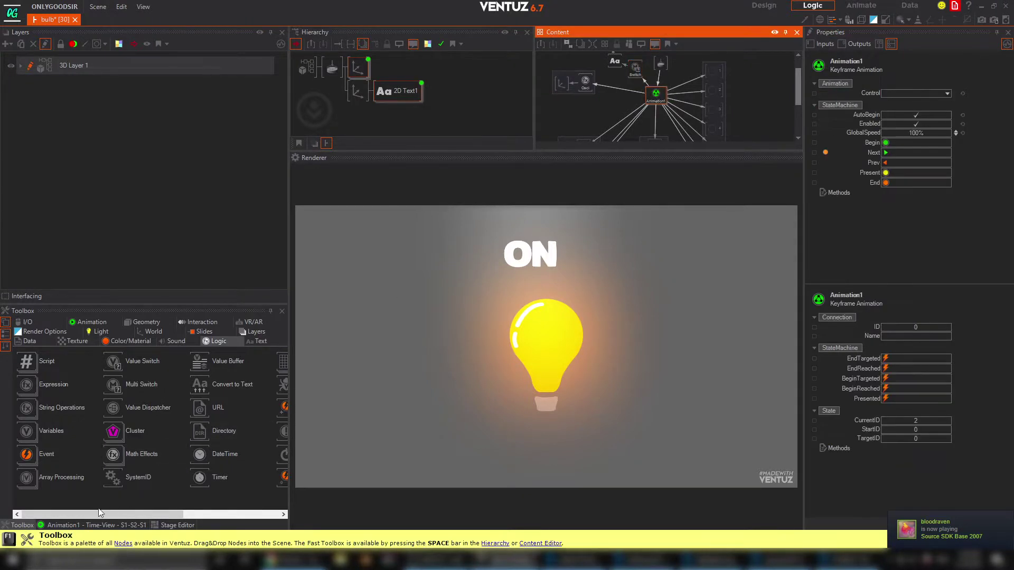
# In the Animation1 timeline, set the Switch Index to 1 at state S1
pyautogui.click(97, 525)
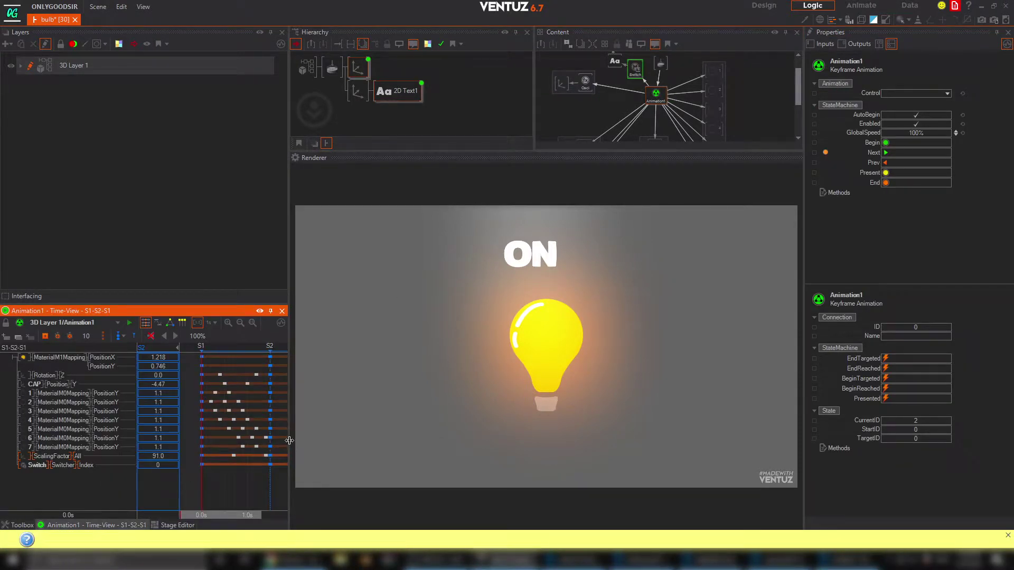
pyautogui.moveTo(290, 443); pyautogui.dragTo(389, 444)
pyautogui.moveTo(327, 469); pyautogui.dragTo(243, 460, button='middle')
pyautogui.scroll(-5, 259, 469)
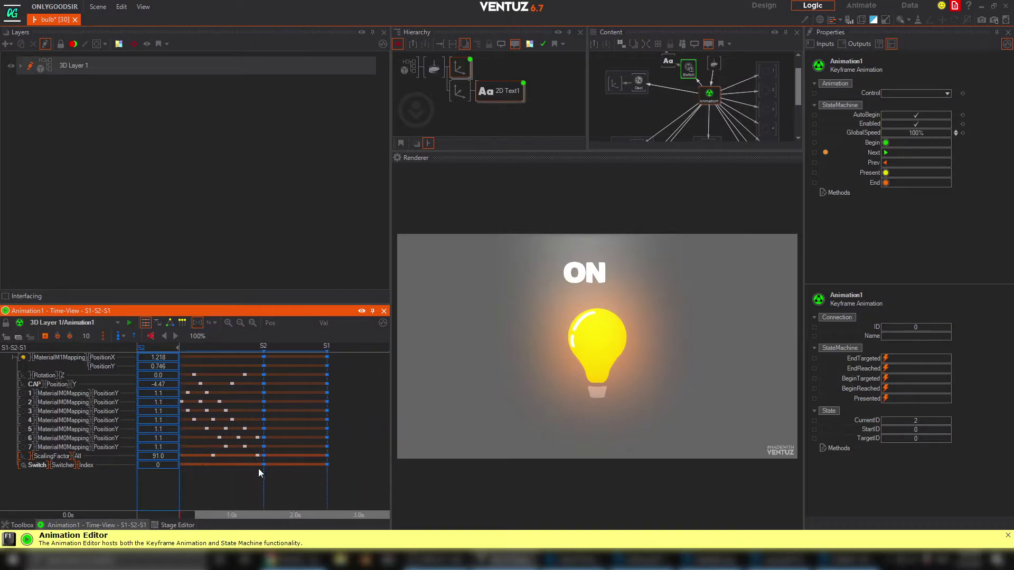
pyautogui.moveTo(244, 471); pyautogui.dragTo(213, 476)
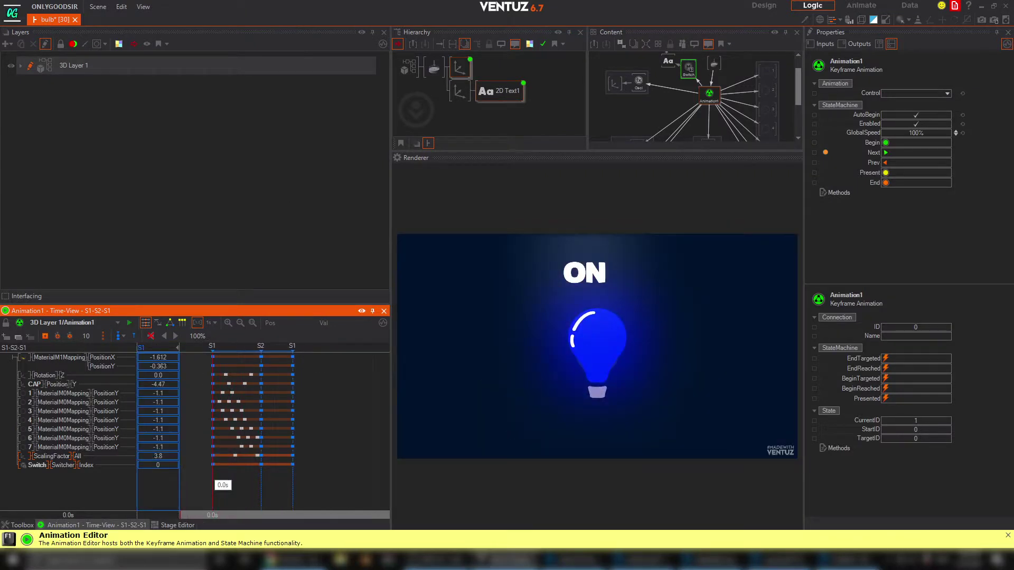
pyautogui.doubleClick(163, 468)
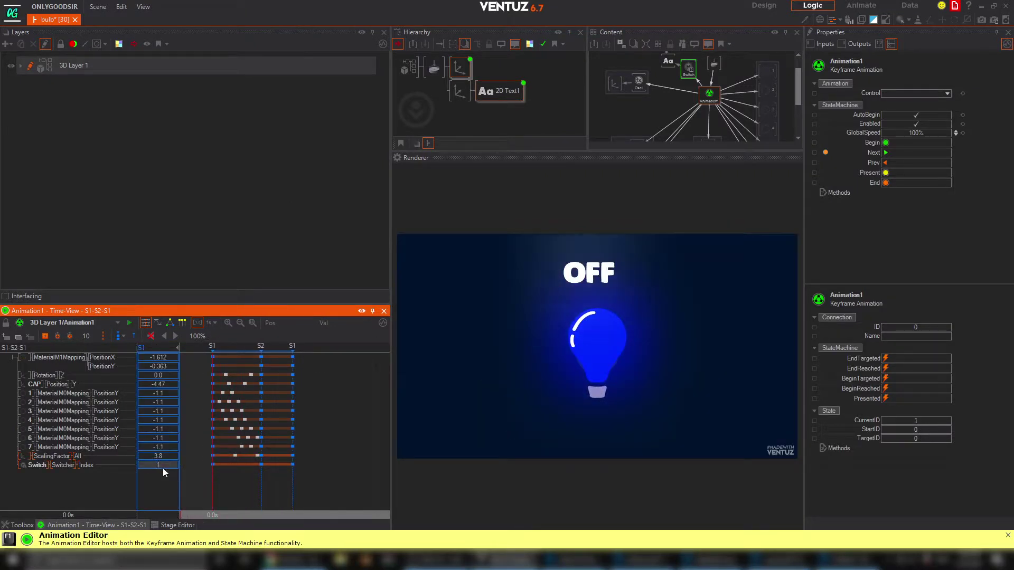
pyautogui.moveTo(229, 499)
pyautogui.mouseDown()
pyautogui.moveTo(294, 497)
pyautogui.moveTo(213, 496)
pyautogui.mouseUp()
# Toggle the bulb on and off in the renderer to check the switching text, and narrow the animation editor
pyautogui.click(598, 343)
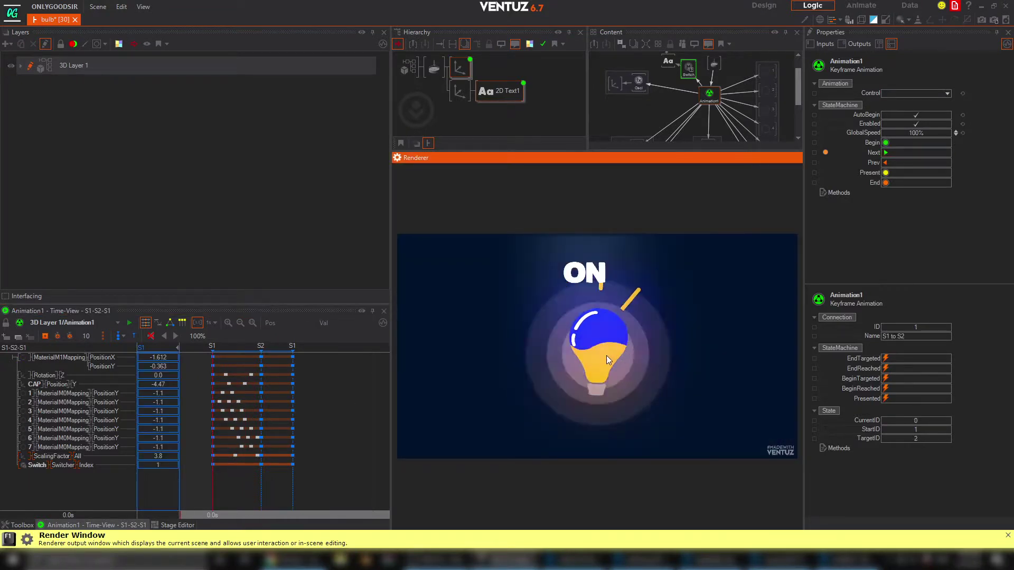
pyautogui.click(601, 360)
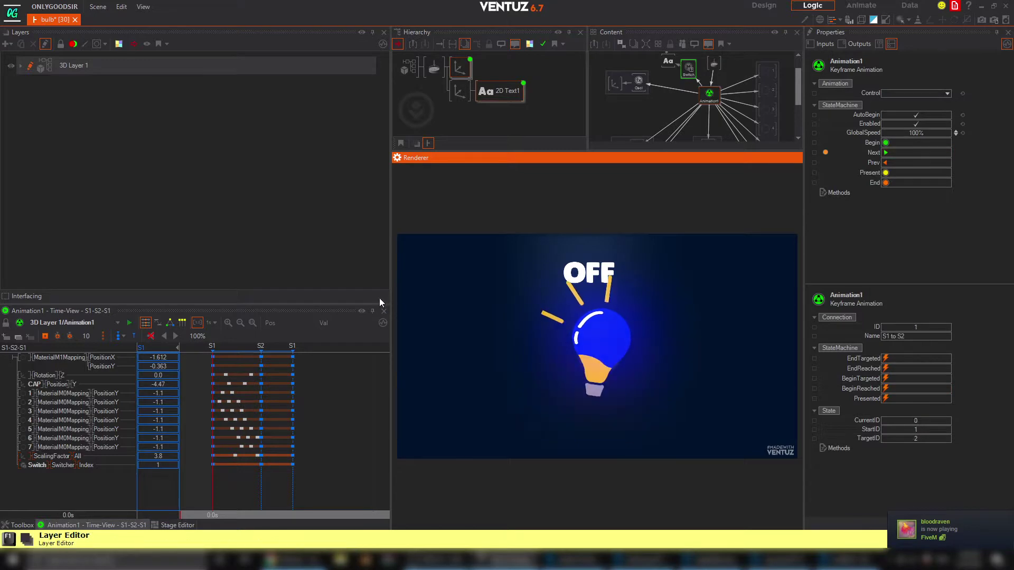
pyautogui.moveTo(391, 282); pyautogui.dragTo(309, 285)
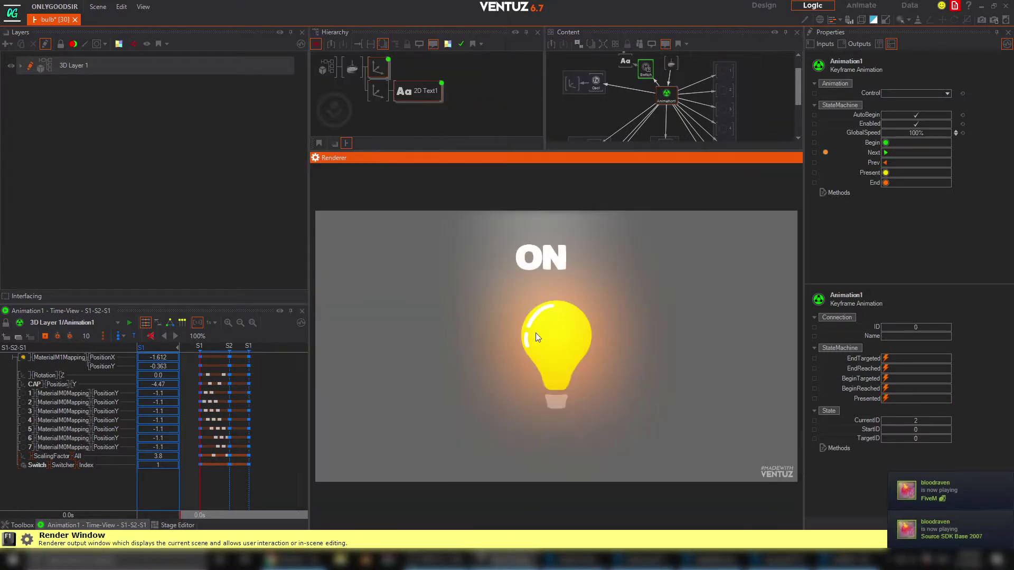
# Shift the text's axis horizontally to X -2.7 to centre the word ON above the bulb
pyautogui.click(378, 91)
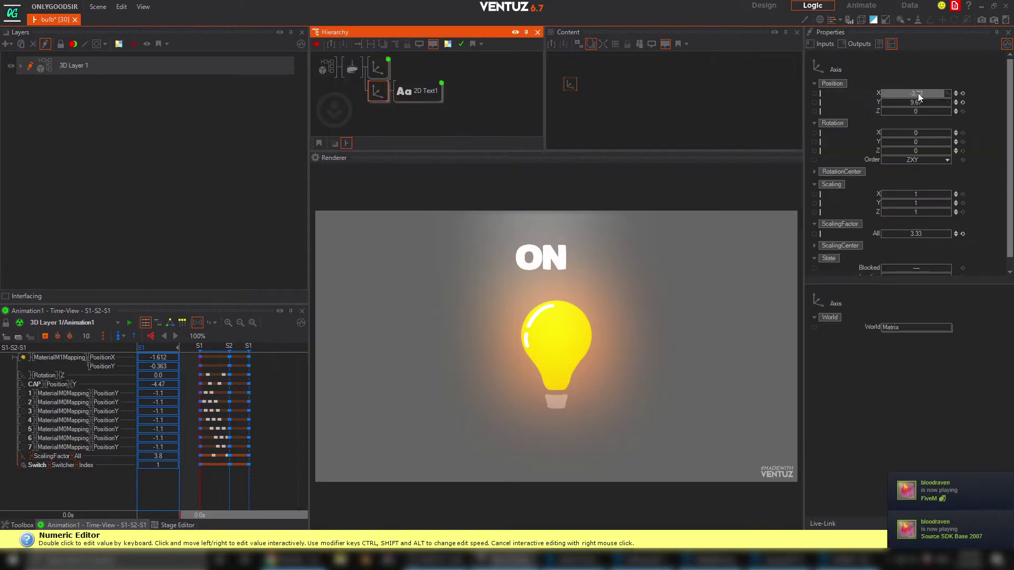
pyautogui.moveTo(916, 94); pyautogui.dragTo(929, 94)
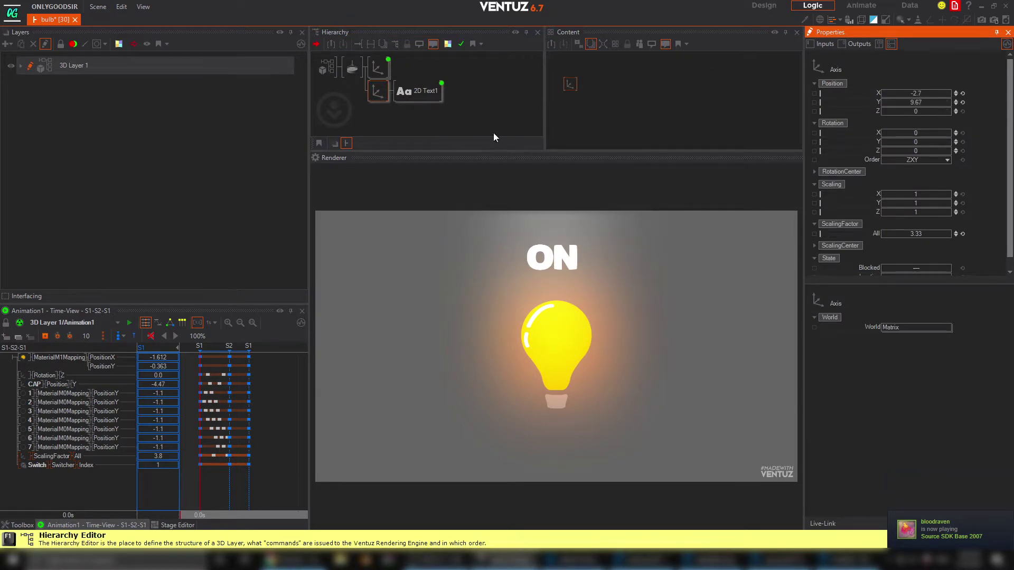
# Set both the LineAlignment and the TextAlignment of the 2D text's Block Text to Center
pyautogui.click(417, 91)
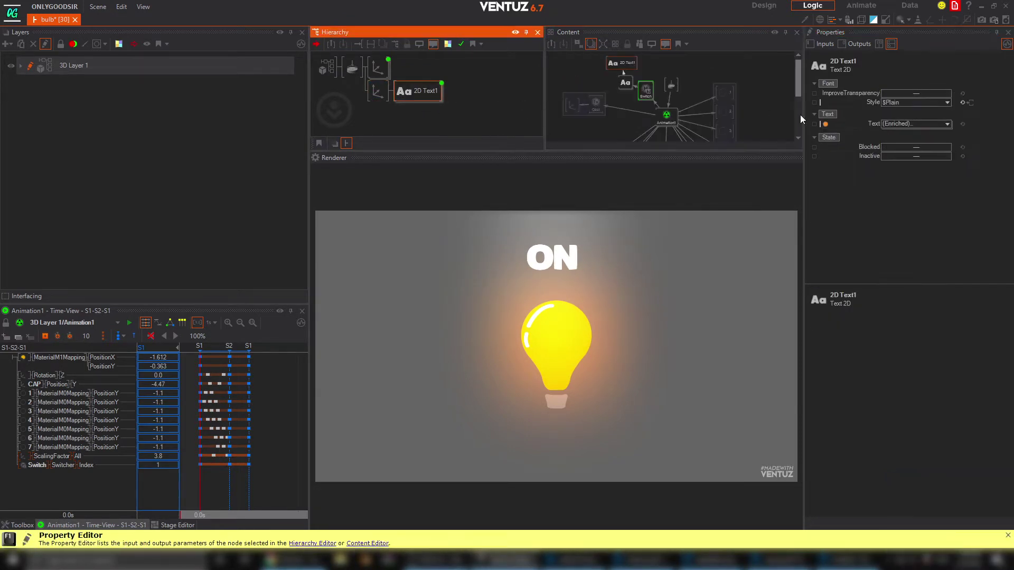
pyautogui.click(626, 83)
pyautogui.click(924, 152)
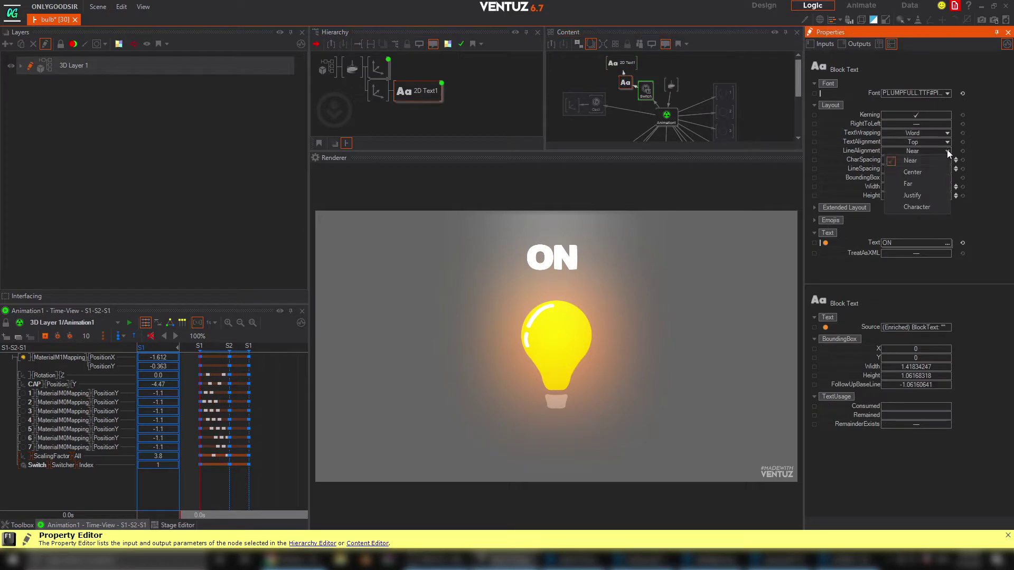
pyautogui.click(913, 172)
pyautogui.click(949, 142)
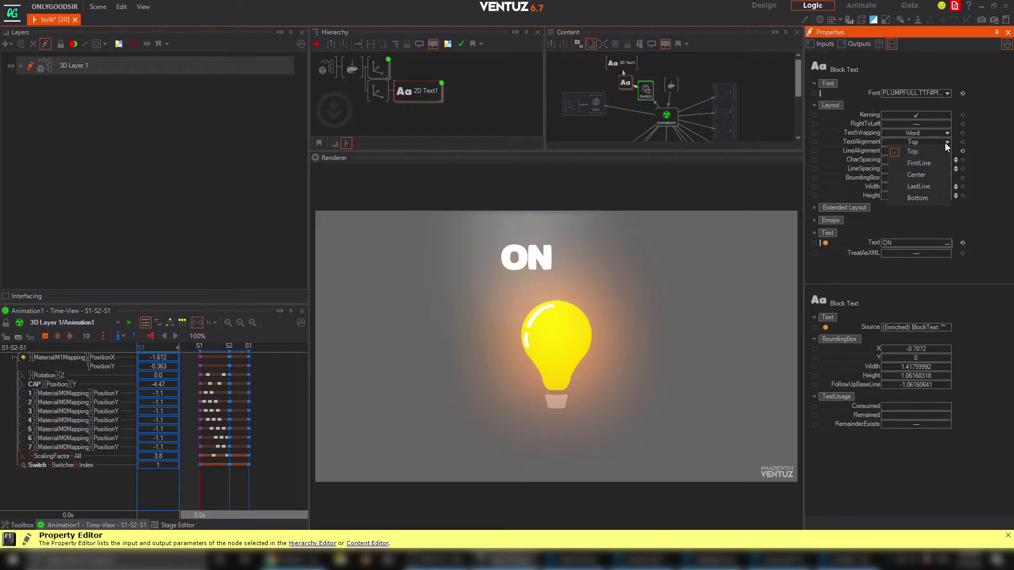
pyautogui.click(924, 180)
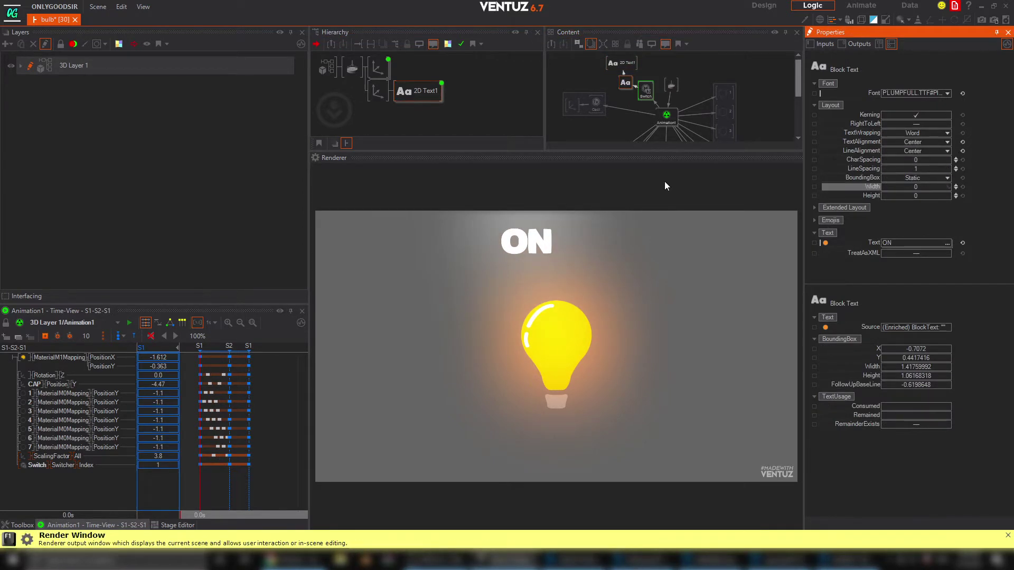
# Position the text's axis at X -0.22, Y 7.19, so the centred text sits directly above the bulb
pyautogui.click(378, 91)
pyautogui.moveTo(922, 97)
pyautogui.mouseDown()
pyautogui.moveTo(866, 103)
pyautogui.moveTo(938, 105)
pyautogui.moveTo(915, 104)
pyautogui.mouseUp()
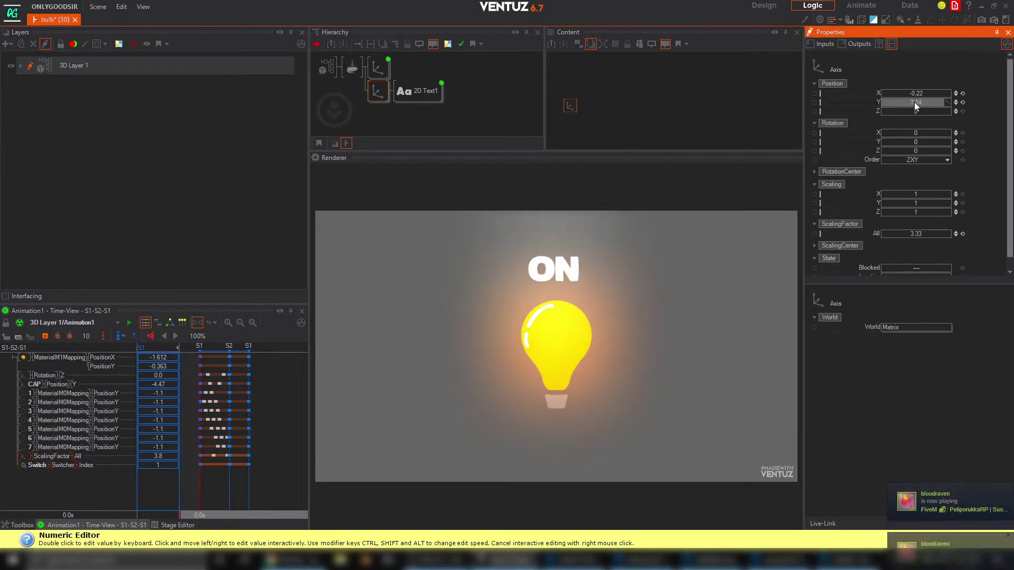
# Toggle the bulb repeatedly in the renderer to check the centred ON and OFF texts and the full animation
pyautogui.click(571, 363)
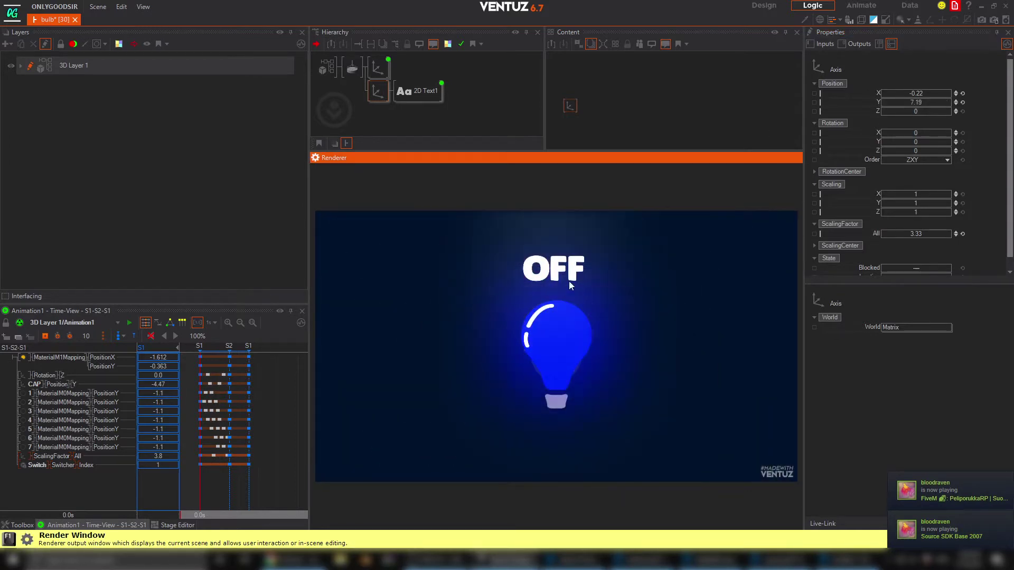
pyautogui.click(571, 343)
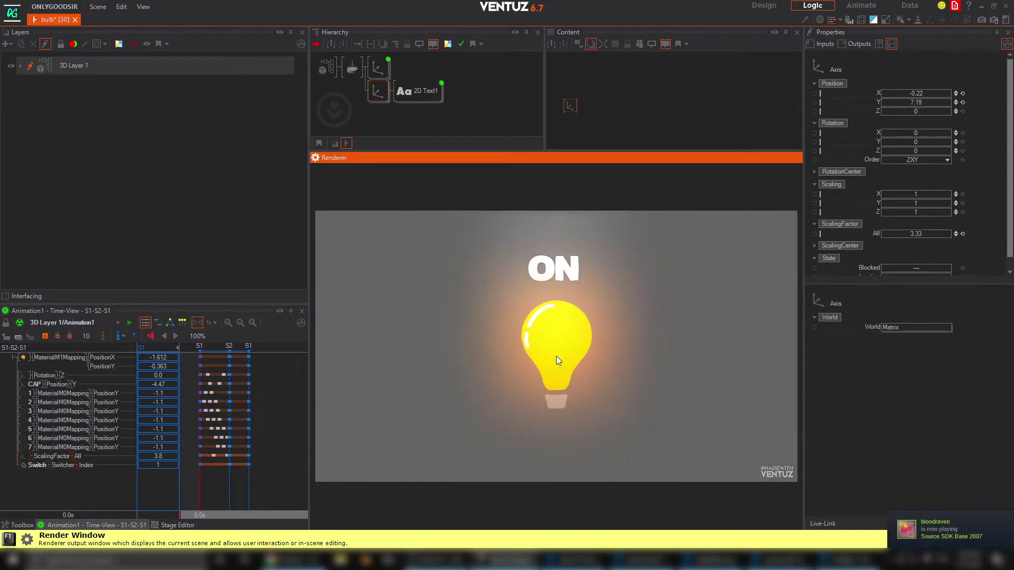
pyautogui.click(556, 356)
pyautogui.click(577, 363)
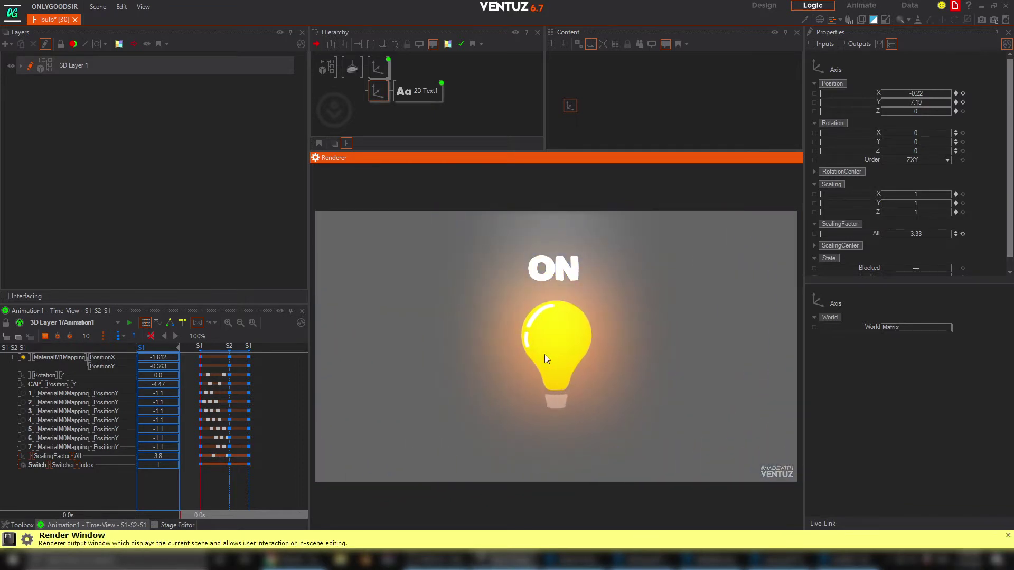
pyautogui.click(546, 356)
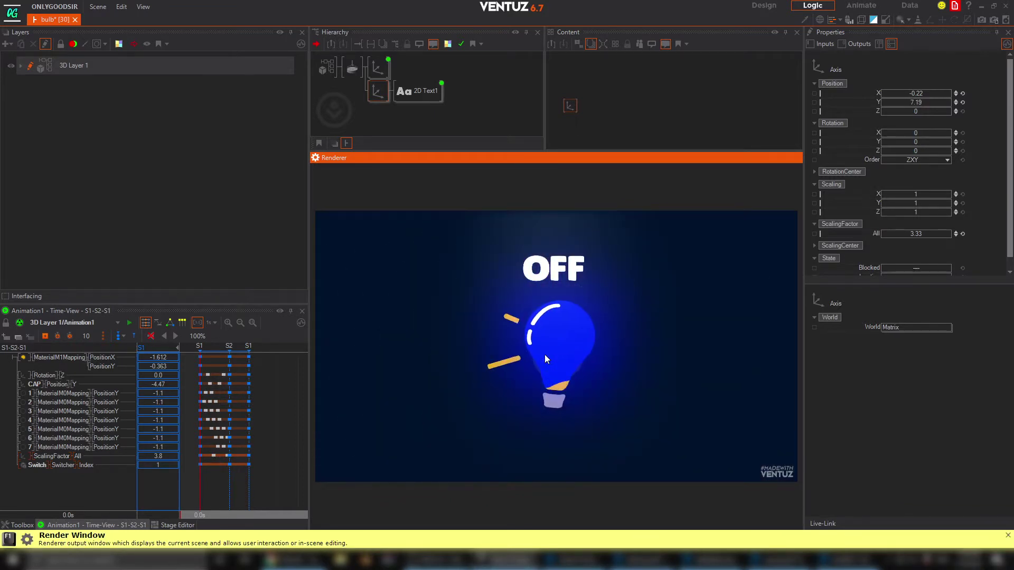
pyautogui.click(545, 359)
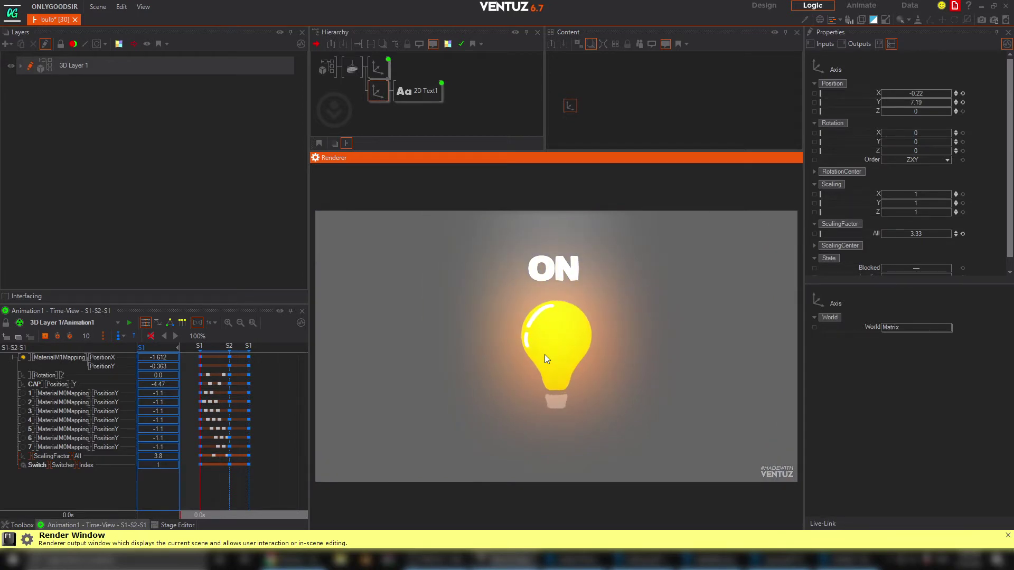
pyautogui.click(556, 373)
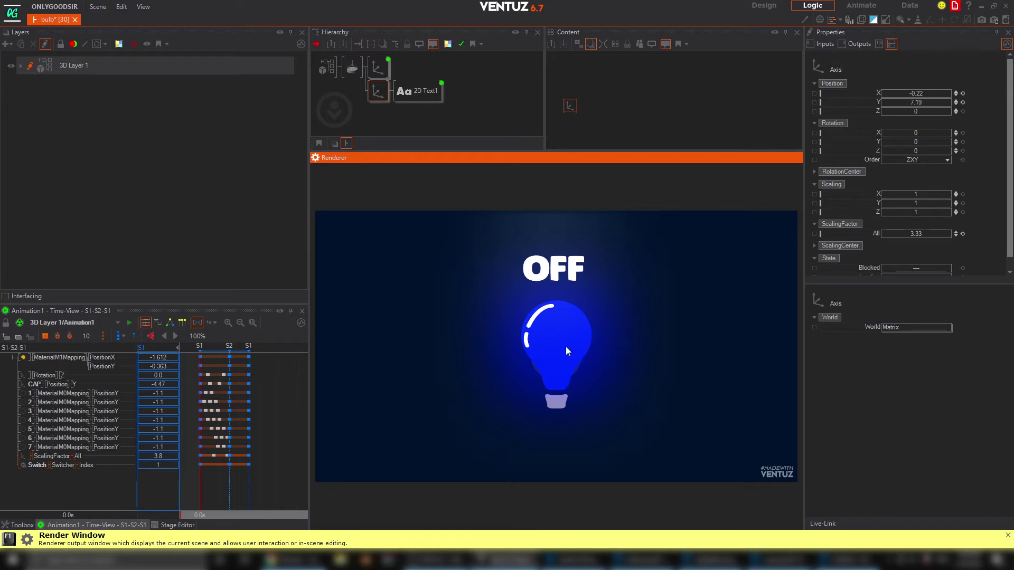
pyautogui.click(580, 386)
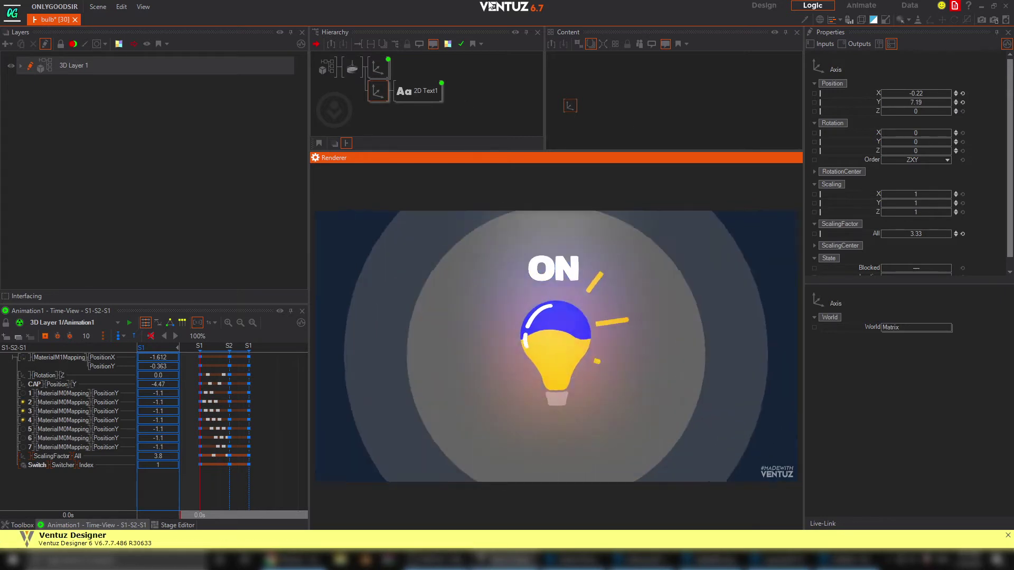
# Save the bulb scene and toggle the bulb again in the renderer
pyautogui.click(98, 7)
pyautogui.click(114, 65)
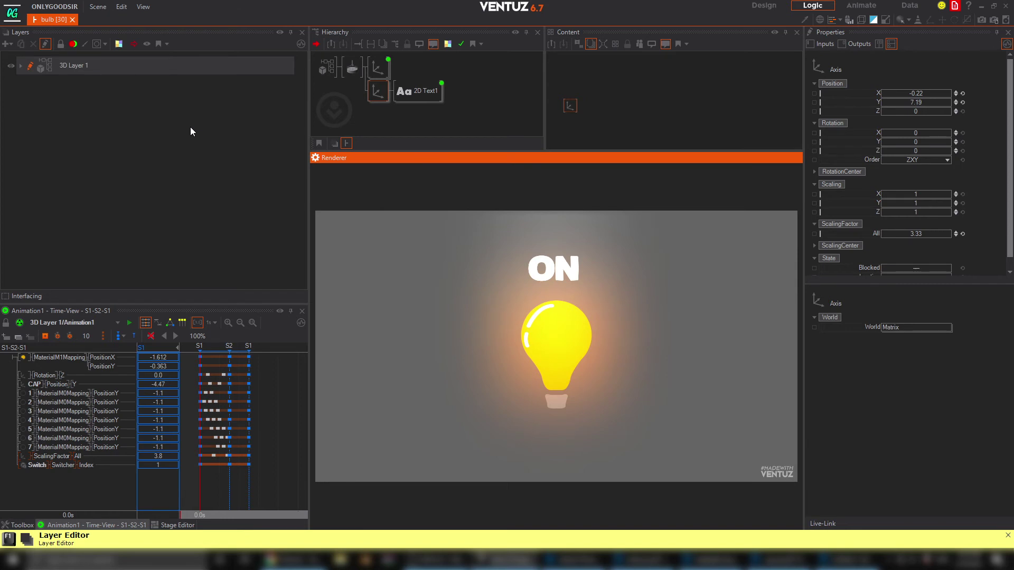
pyautogui.click(582, 324)
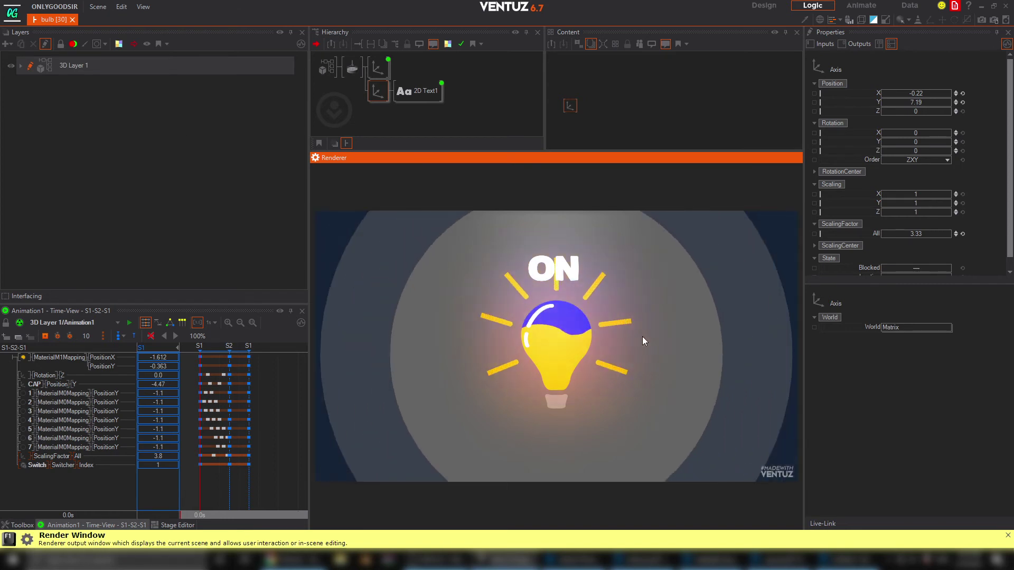